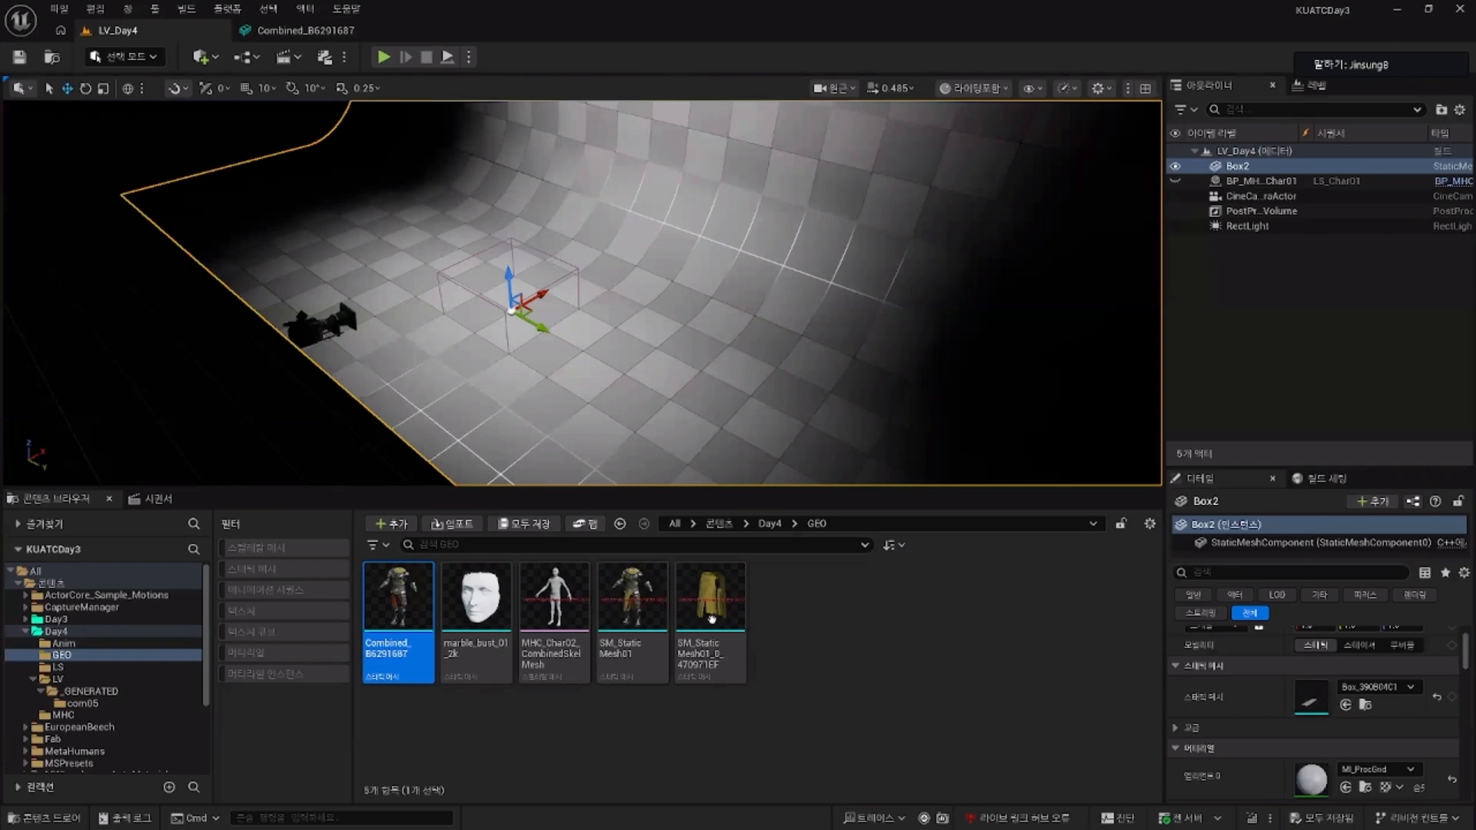
# Step: Check the yellow cloth mesh in its editor, and rename the Combined_B6291687 static mesh in the GEO folder as SM_ClothA
pyautogui.doubleClick(714, 622)
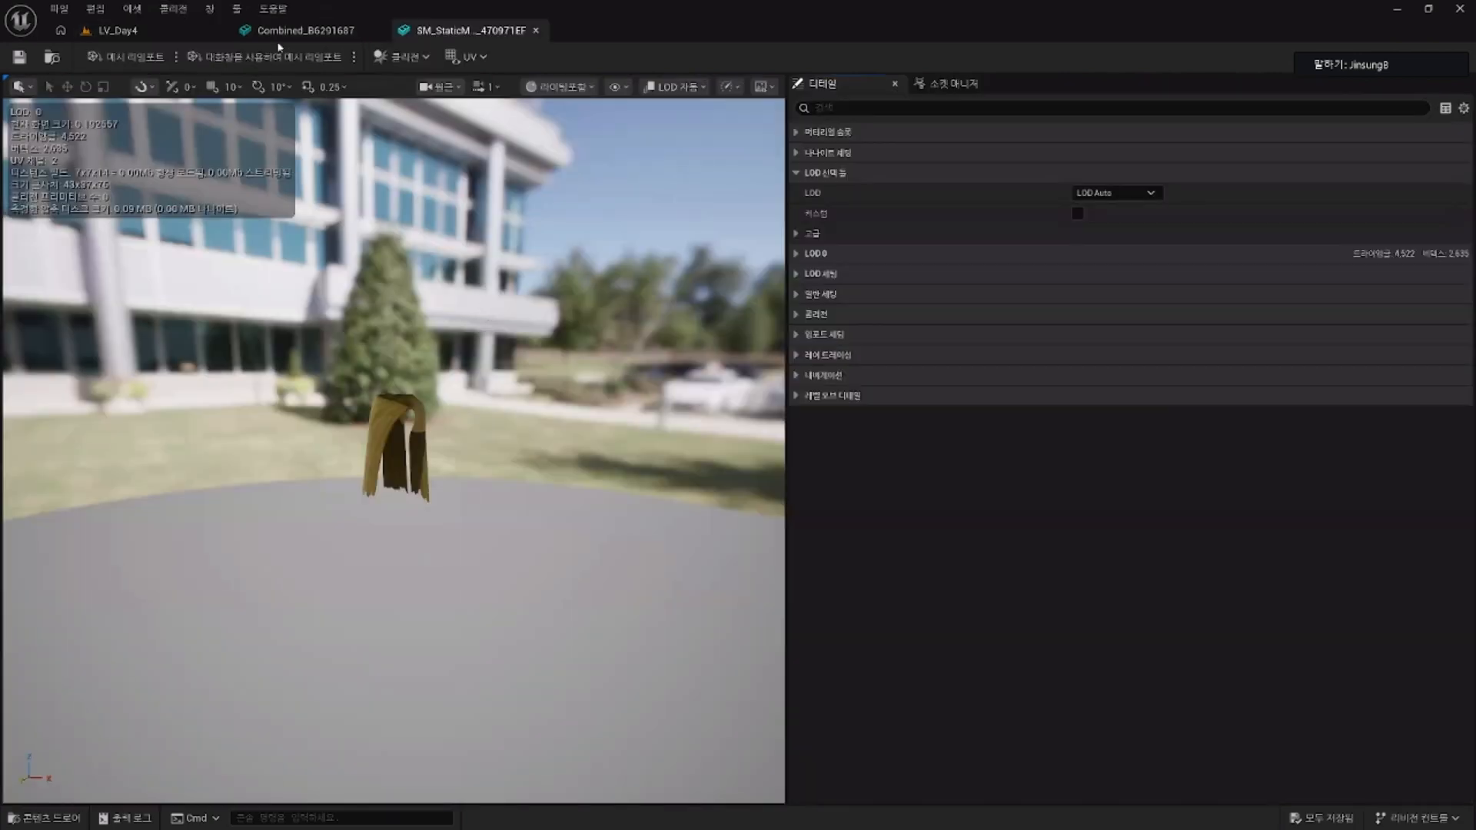
pyautogui.click(117, 30)
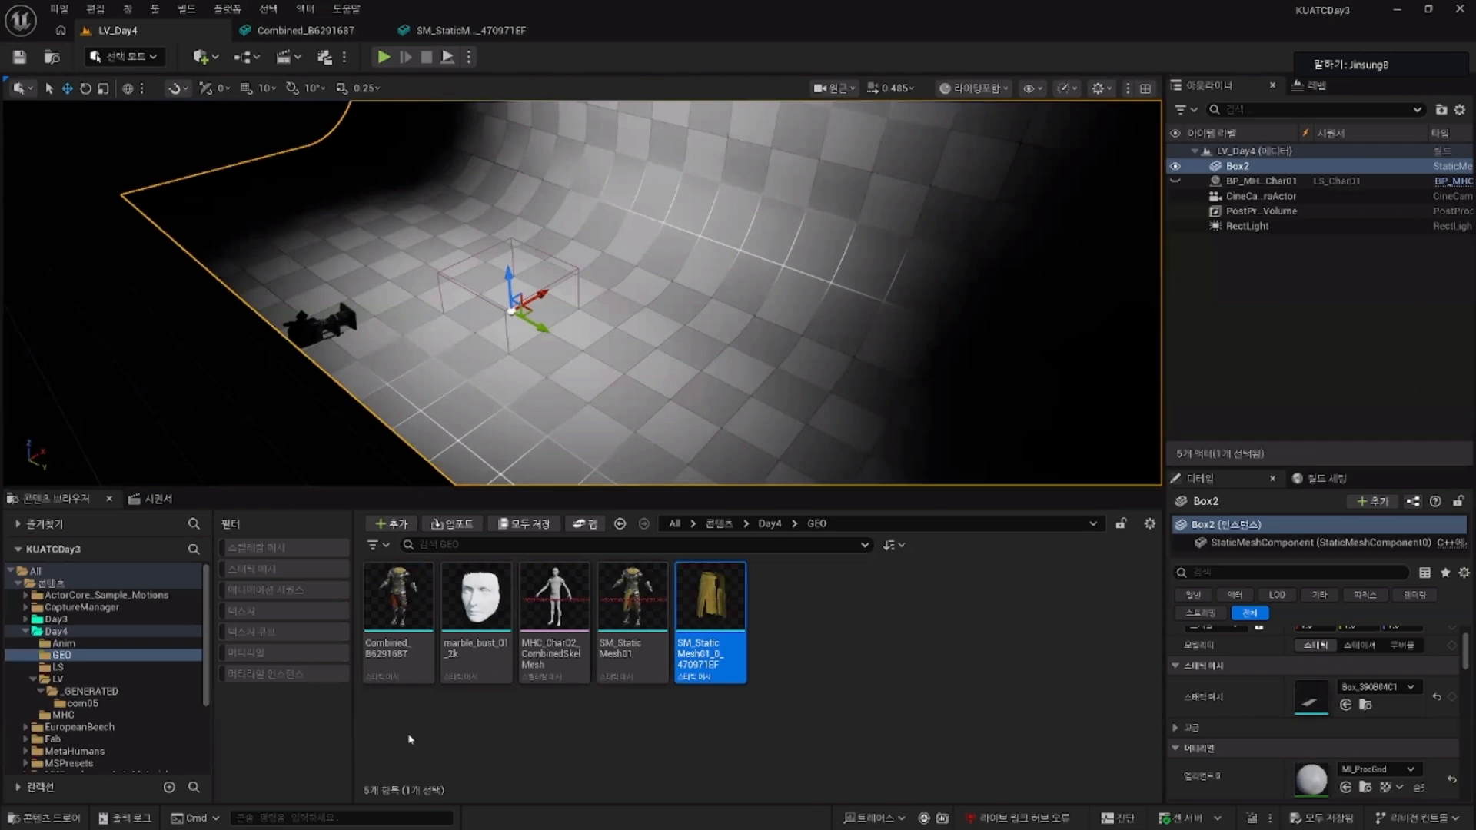
pyautogui.click(408, 681)
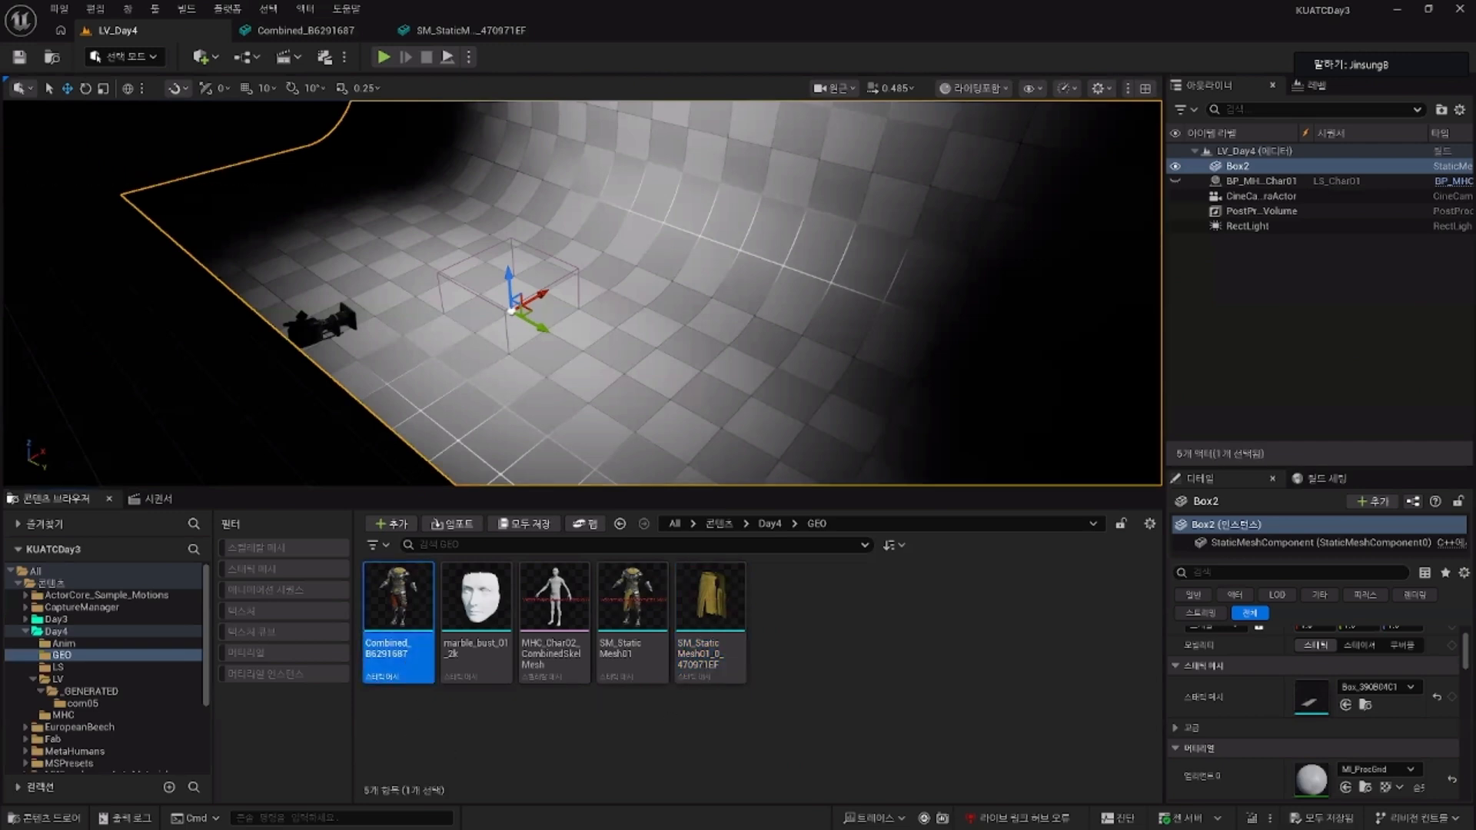
pyautogui.press('F2')
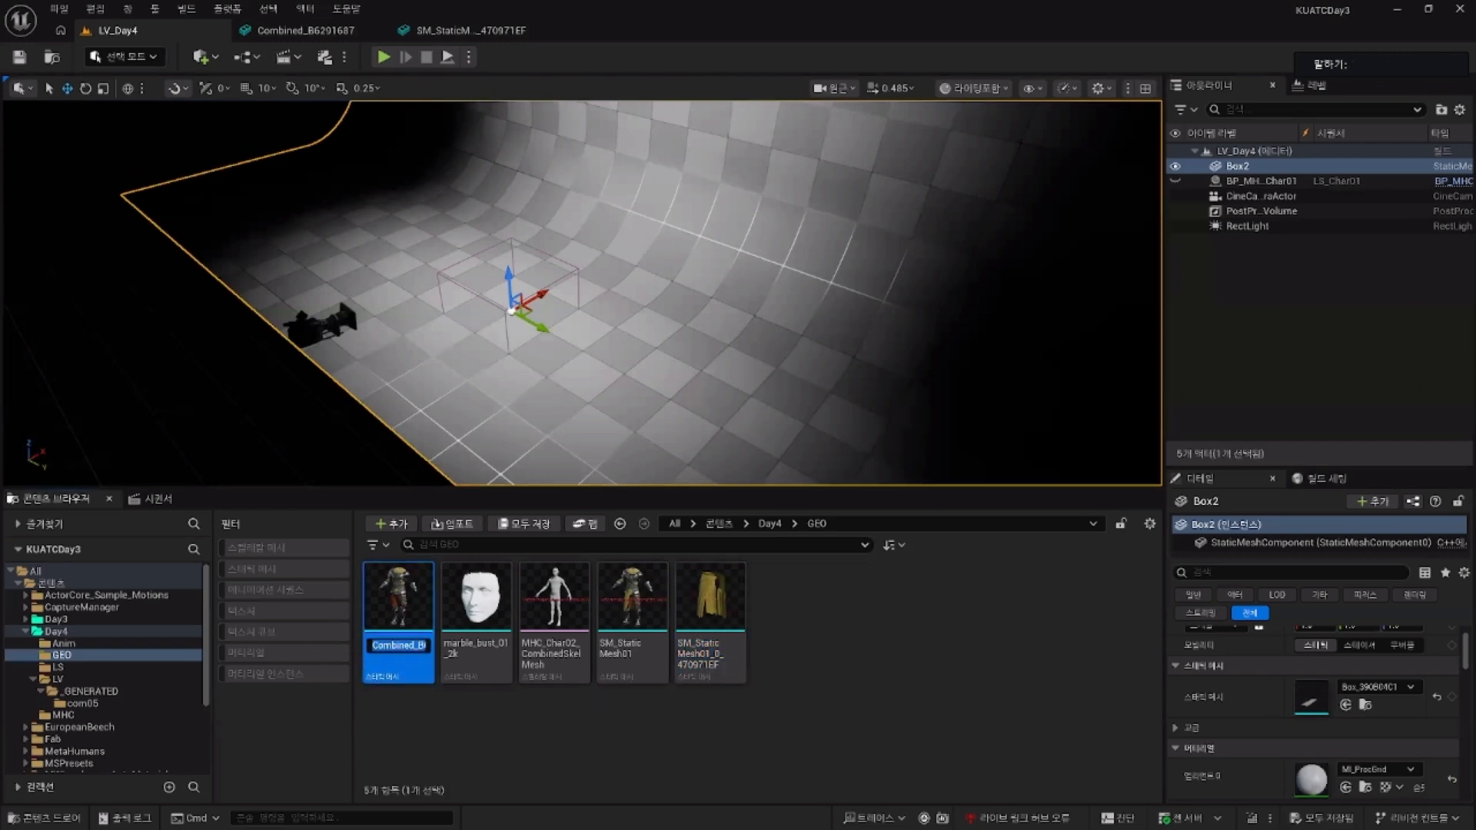
pyautogui.write('SM_ClothA')
pyautogui.press('Return')
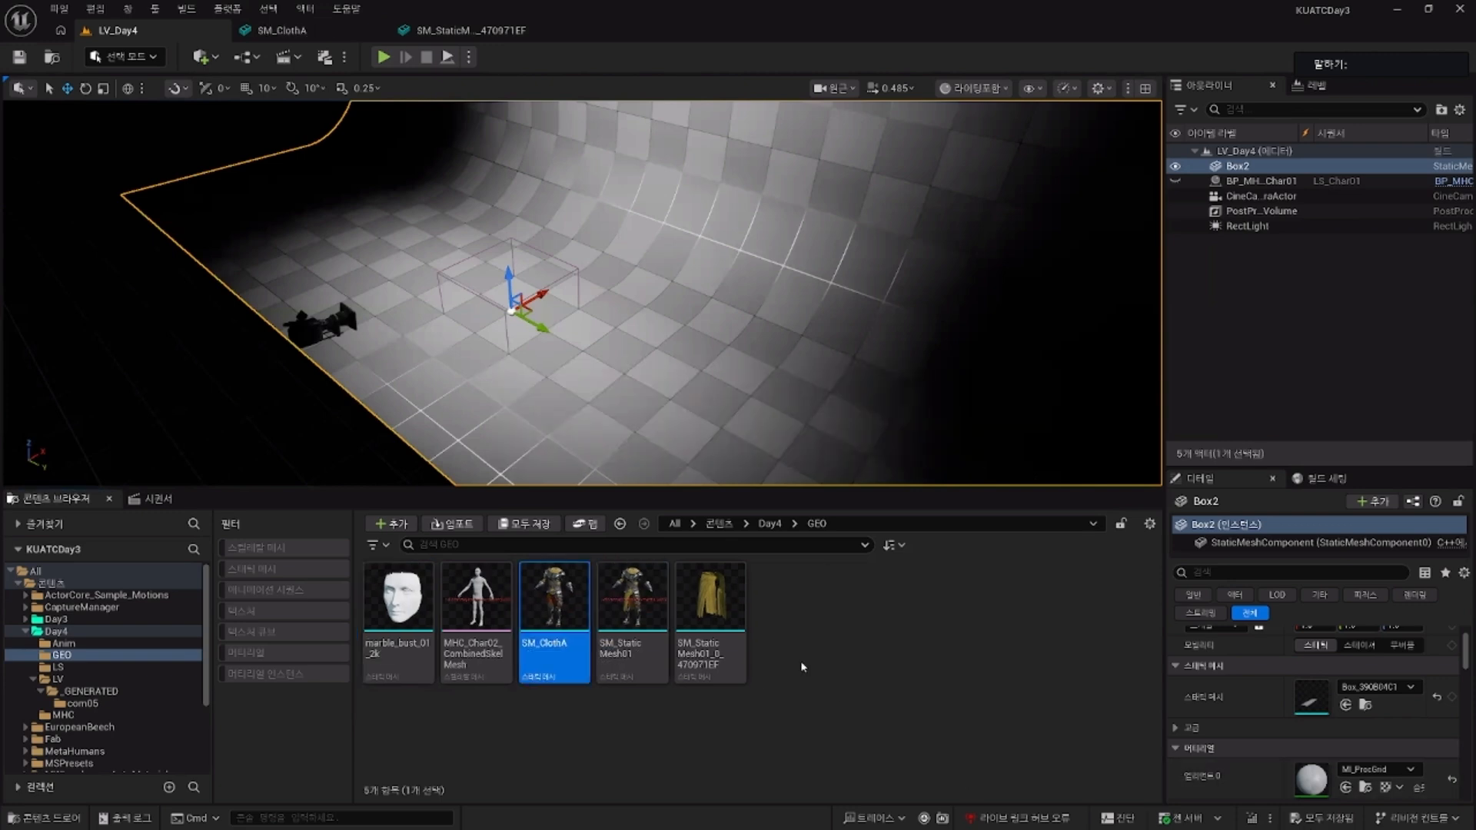
# Step: Rename the yellow cloth static mesh in the Day4 GEO folder as SM_ClothB
pyautogui.click(711, 615)
pyautogui.press('F2')
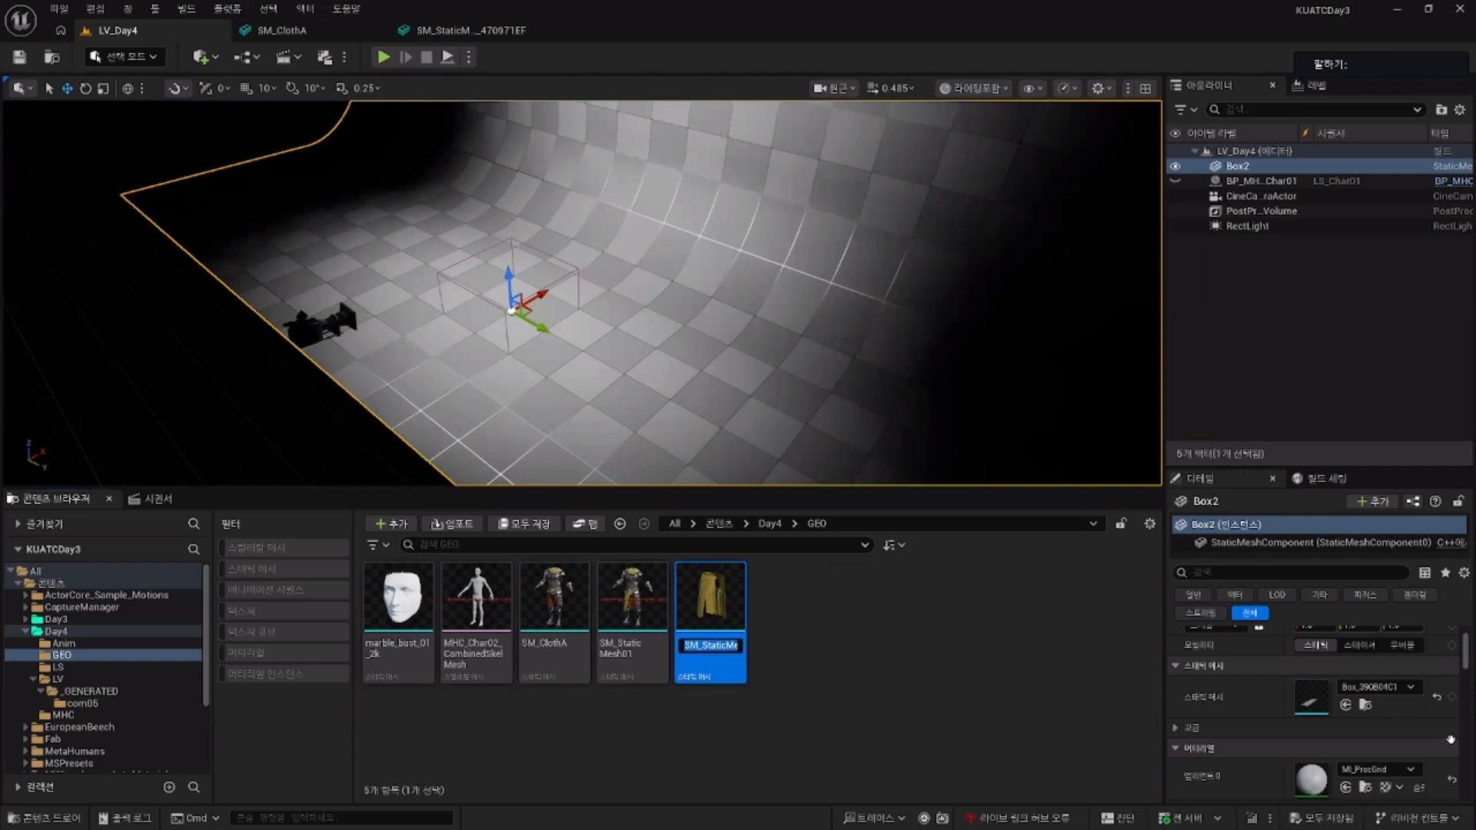
pyautogui.write('SM_ClothB')
pyautogui.press('Return')
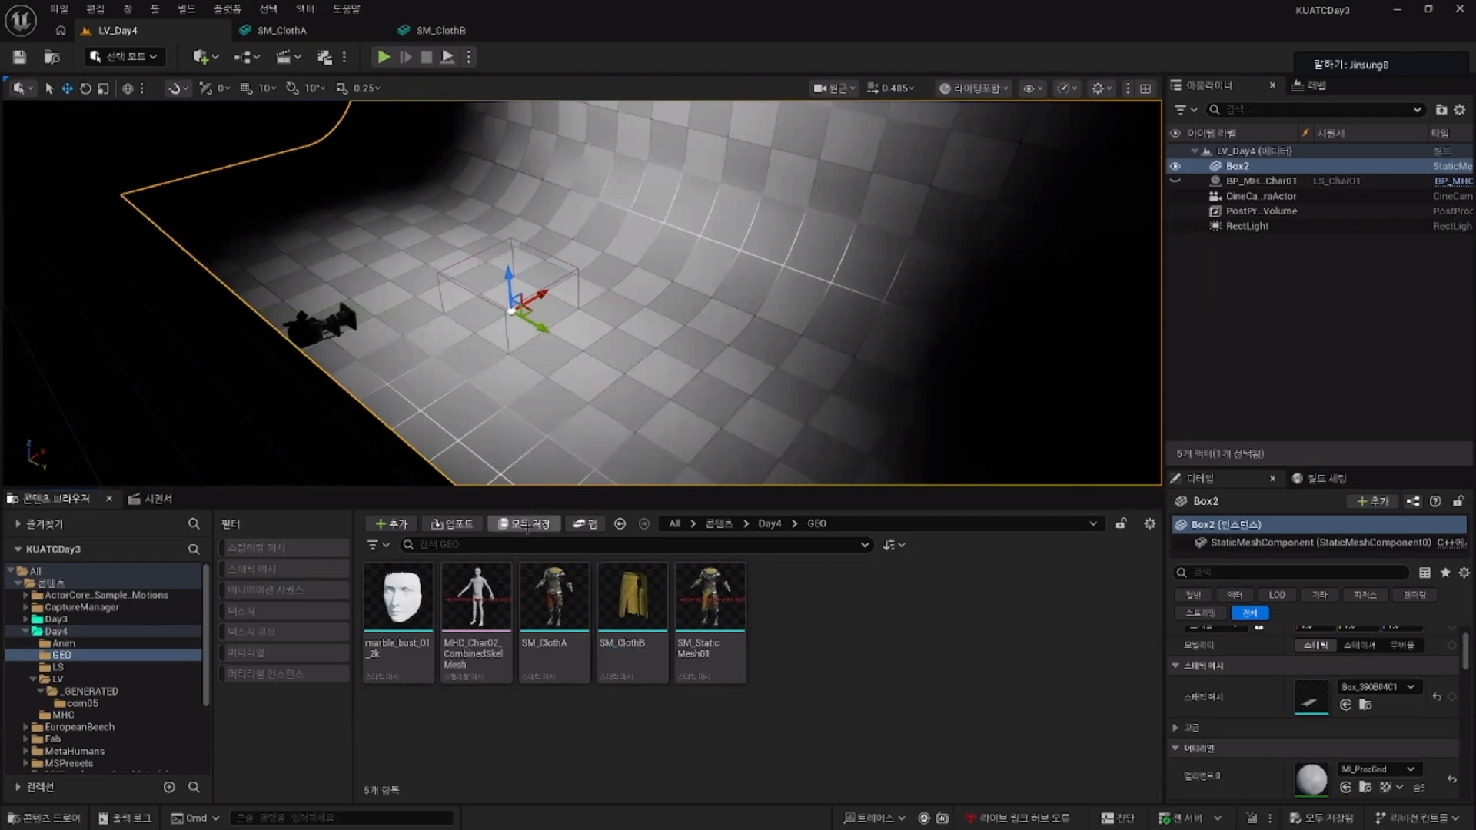
pyautogui.click(717, 609)
pyautogui.moveTo(718, 364); pyautogui.dragTo(757, 340, button='right')
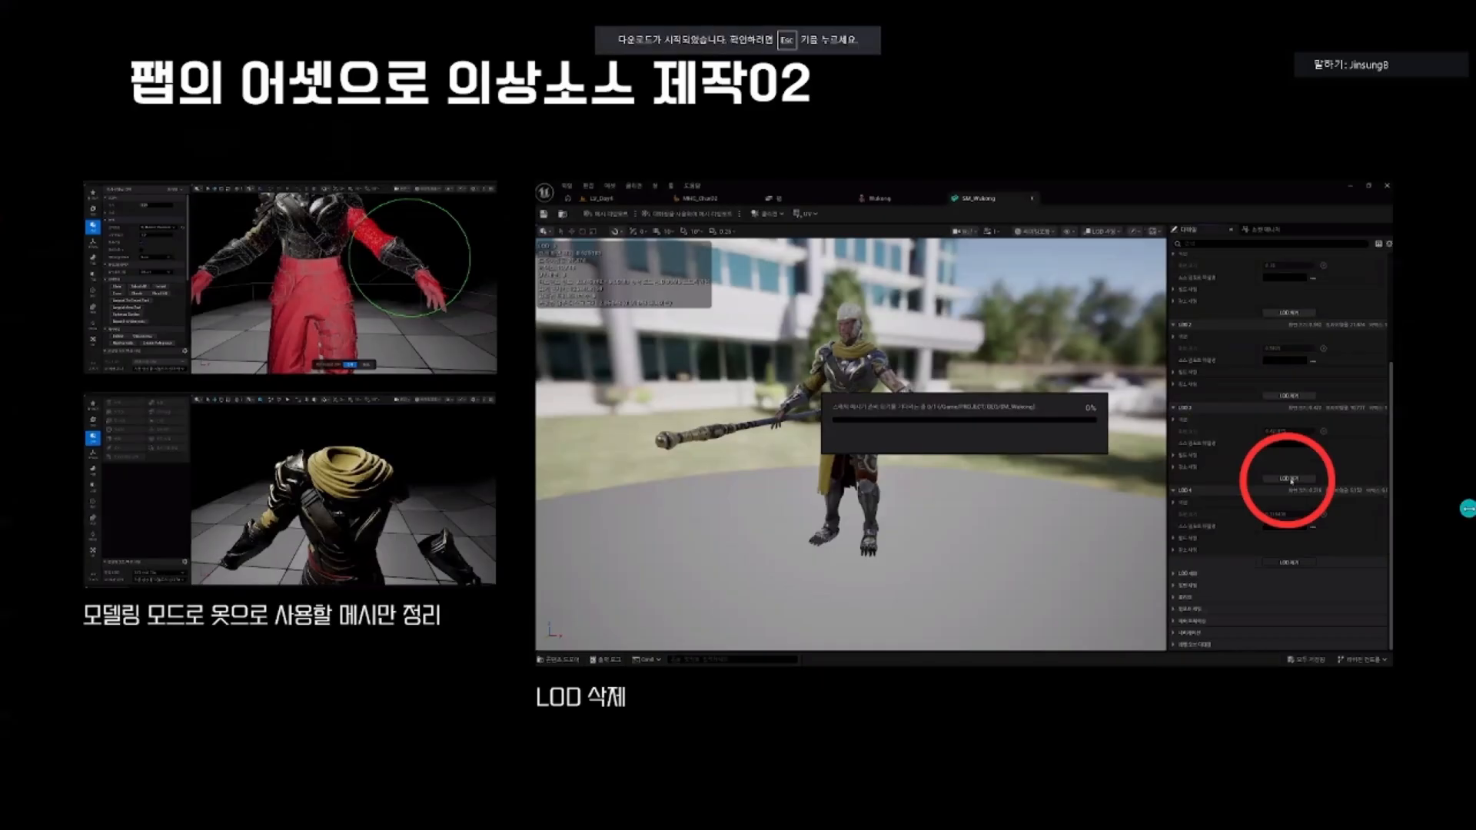
pyautogui.click(1016, 495)
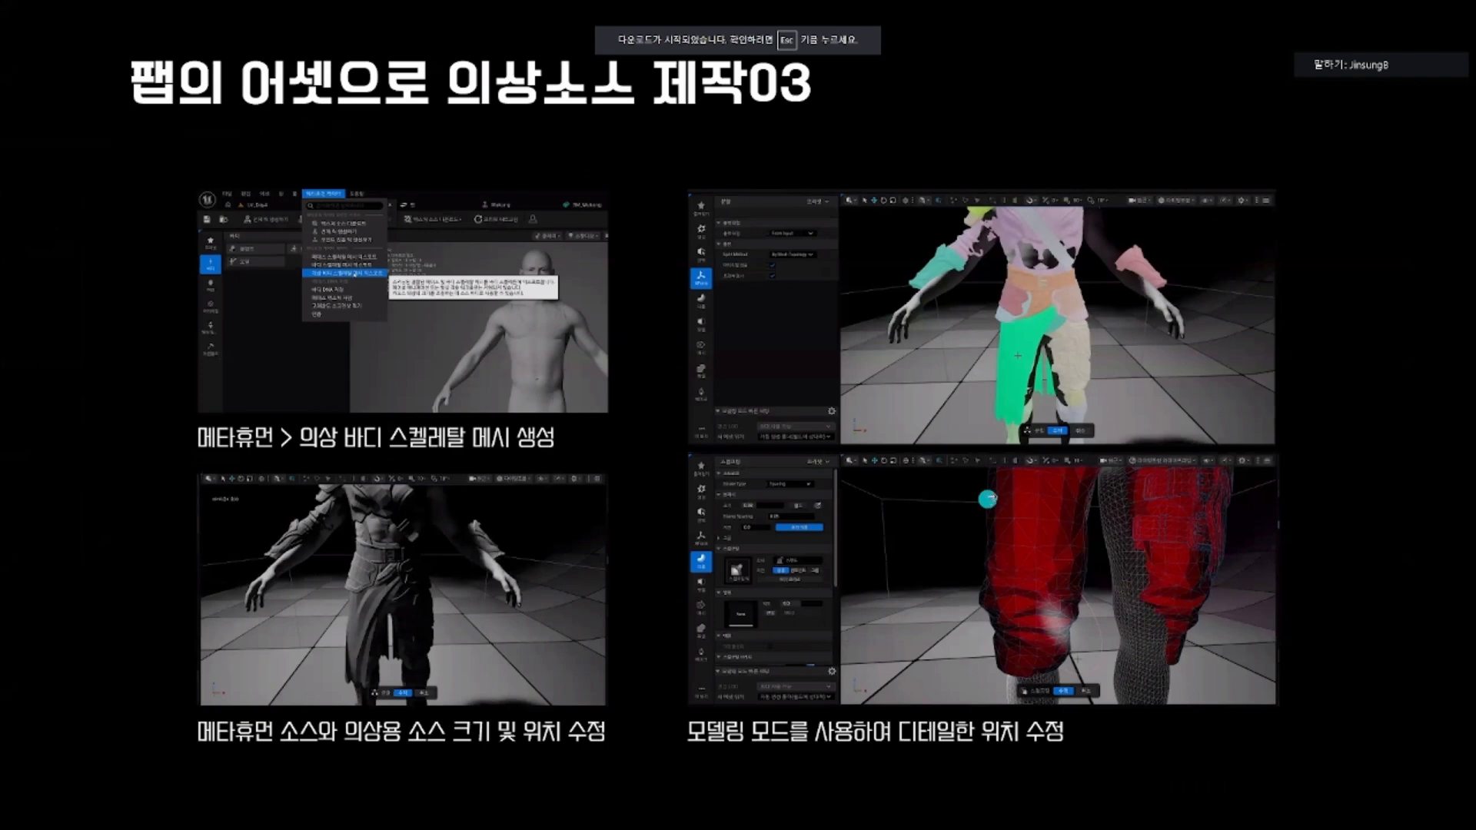
pyautogui.click(1130, 401)
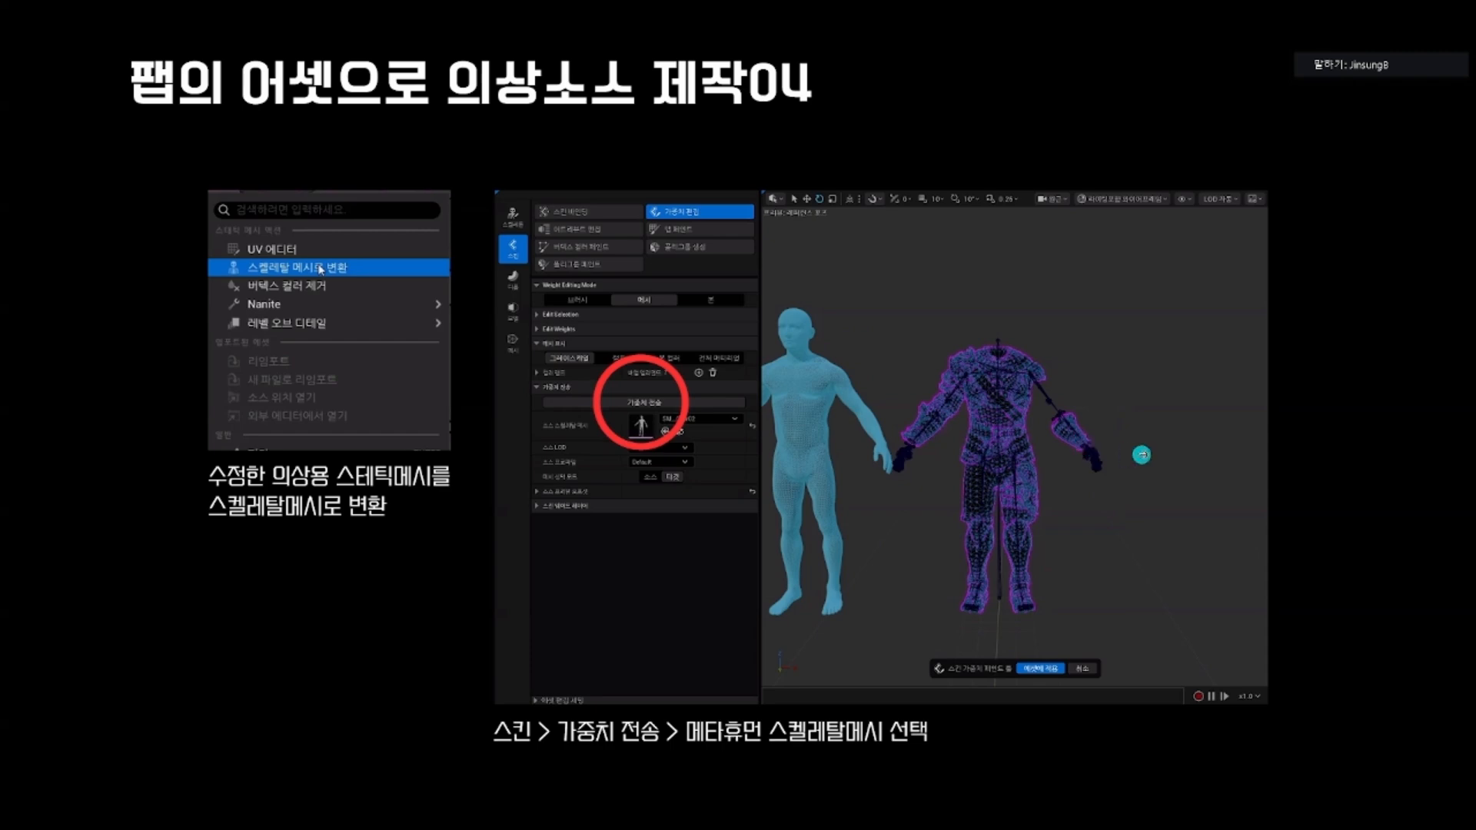
pyautogui.click(1143, 455)
pyautogui.click(1194, 469)
pyautogui.click(1194, 469)
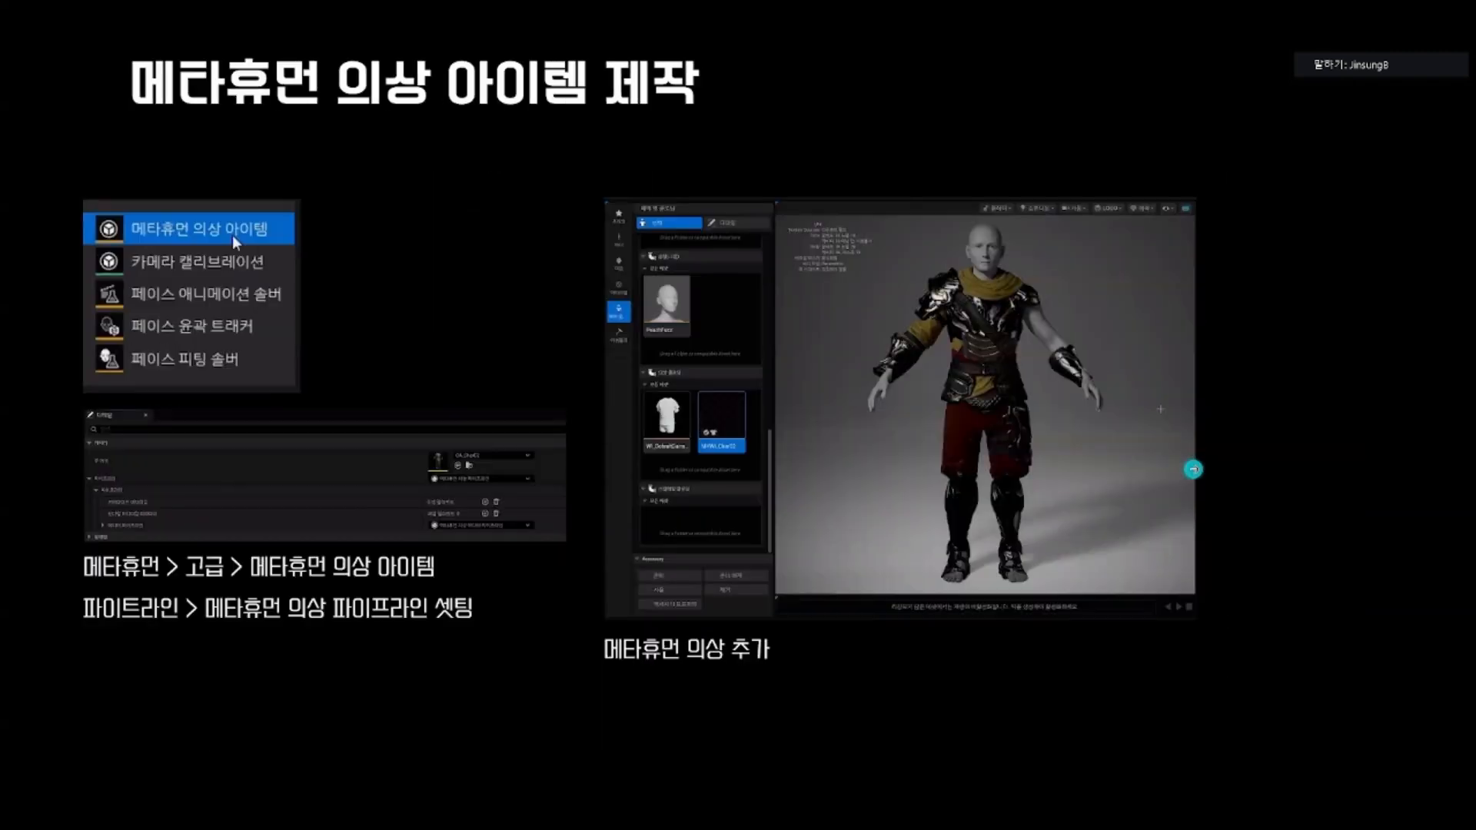
pyautogui.click(1194, 469)
pyautogui.click(1194, 469)
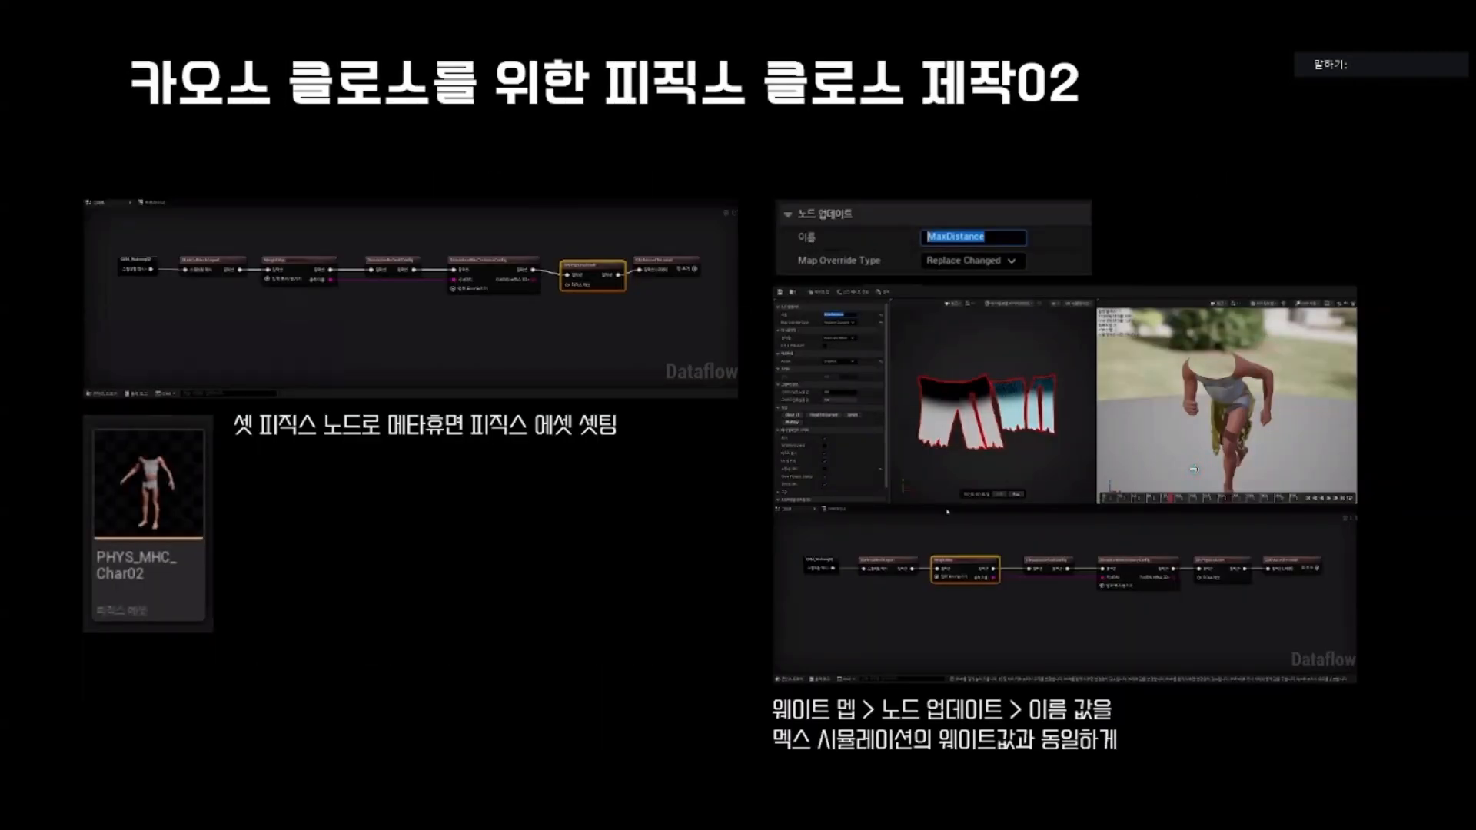
pyautogui.press('Escape')
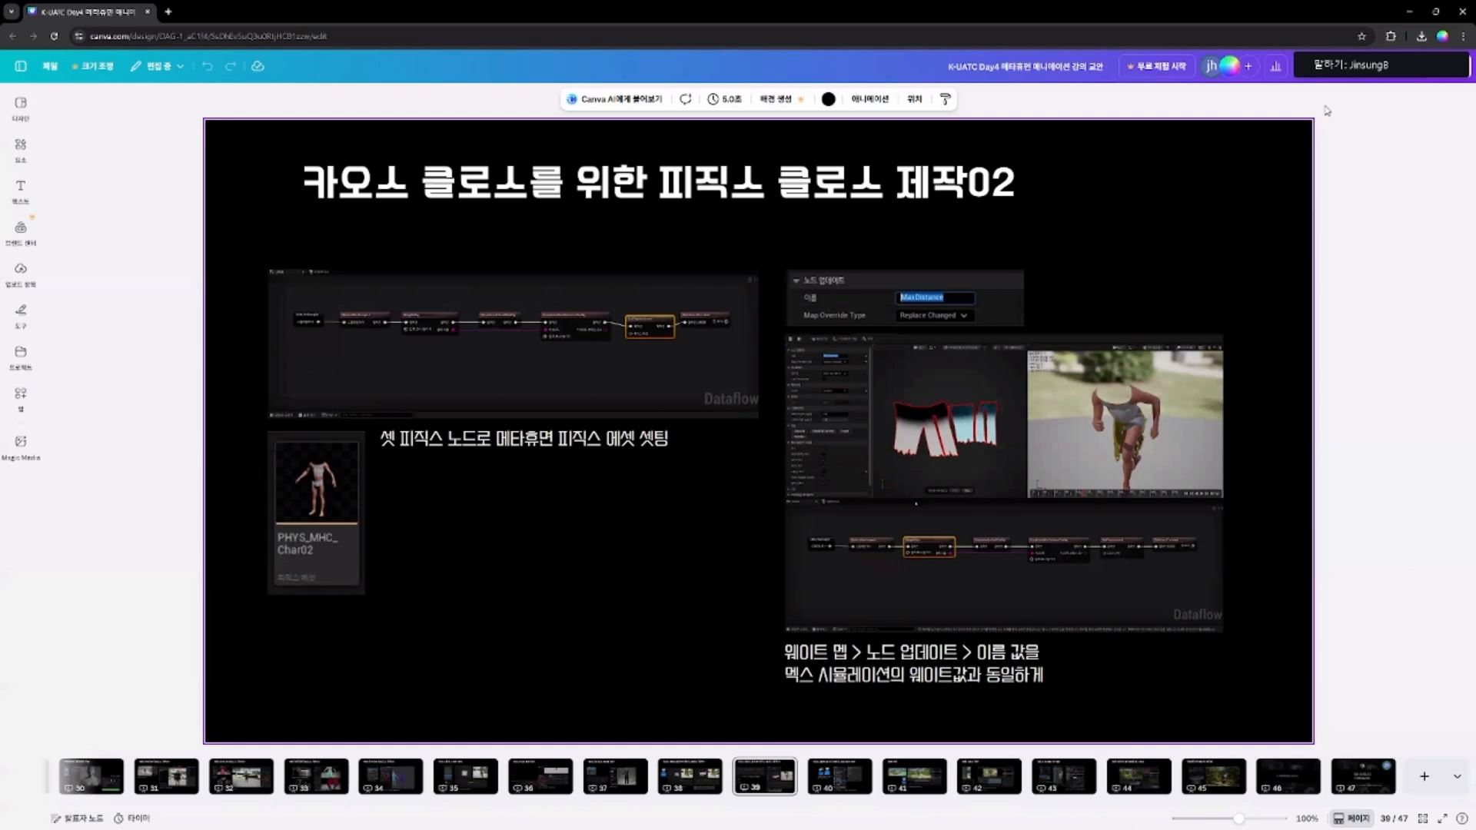
pyautogui.click(1358, 67)
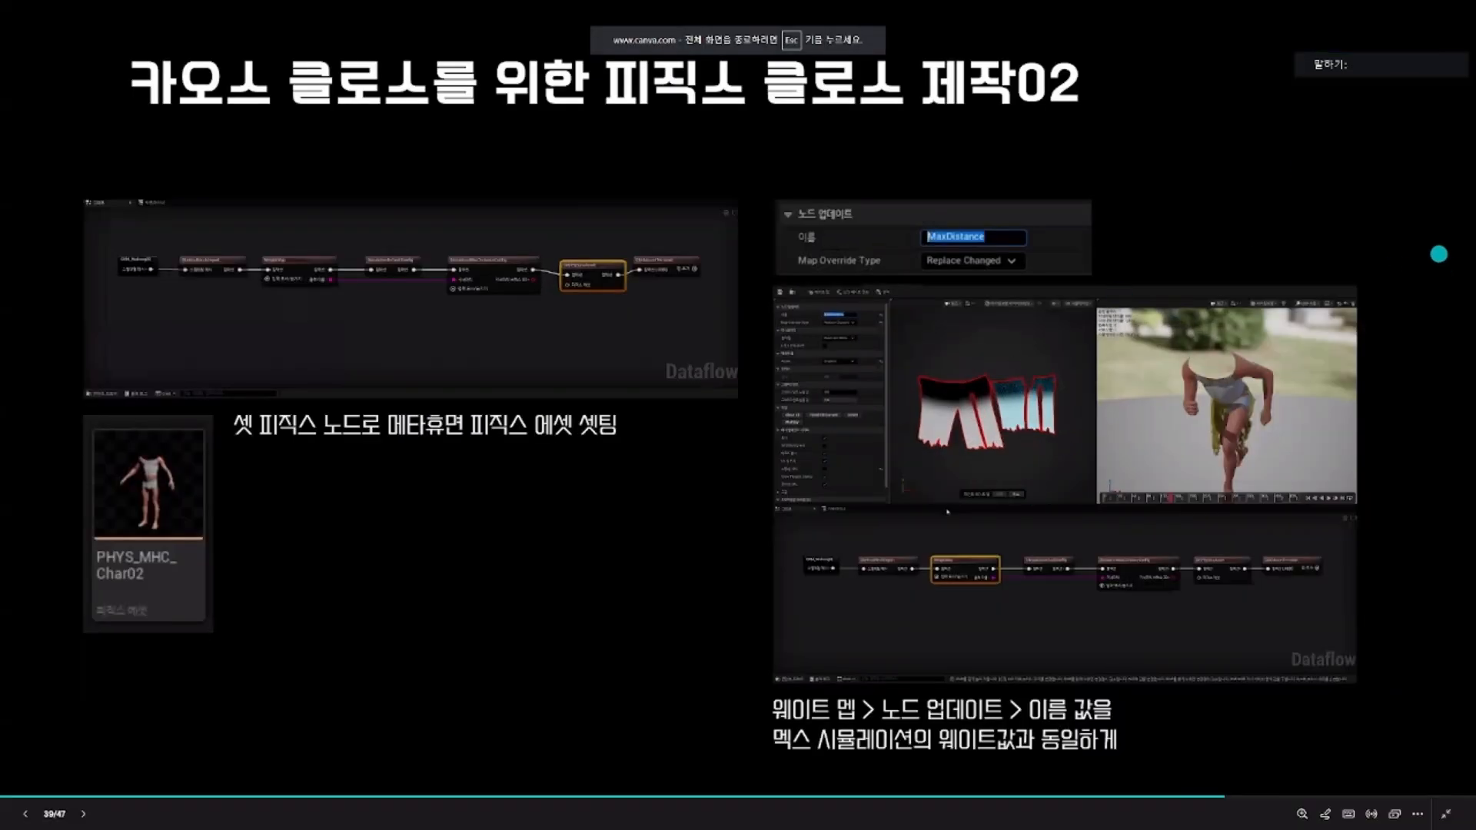
pyautogui.hotkey('alt', 'Tab')
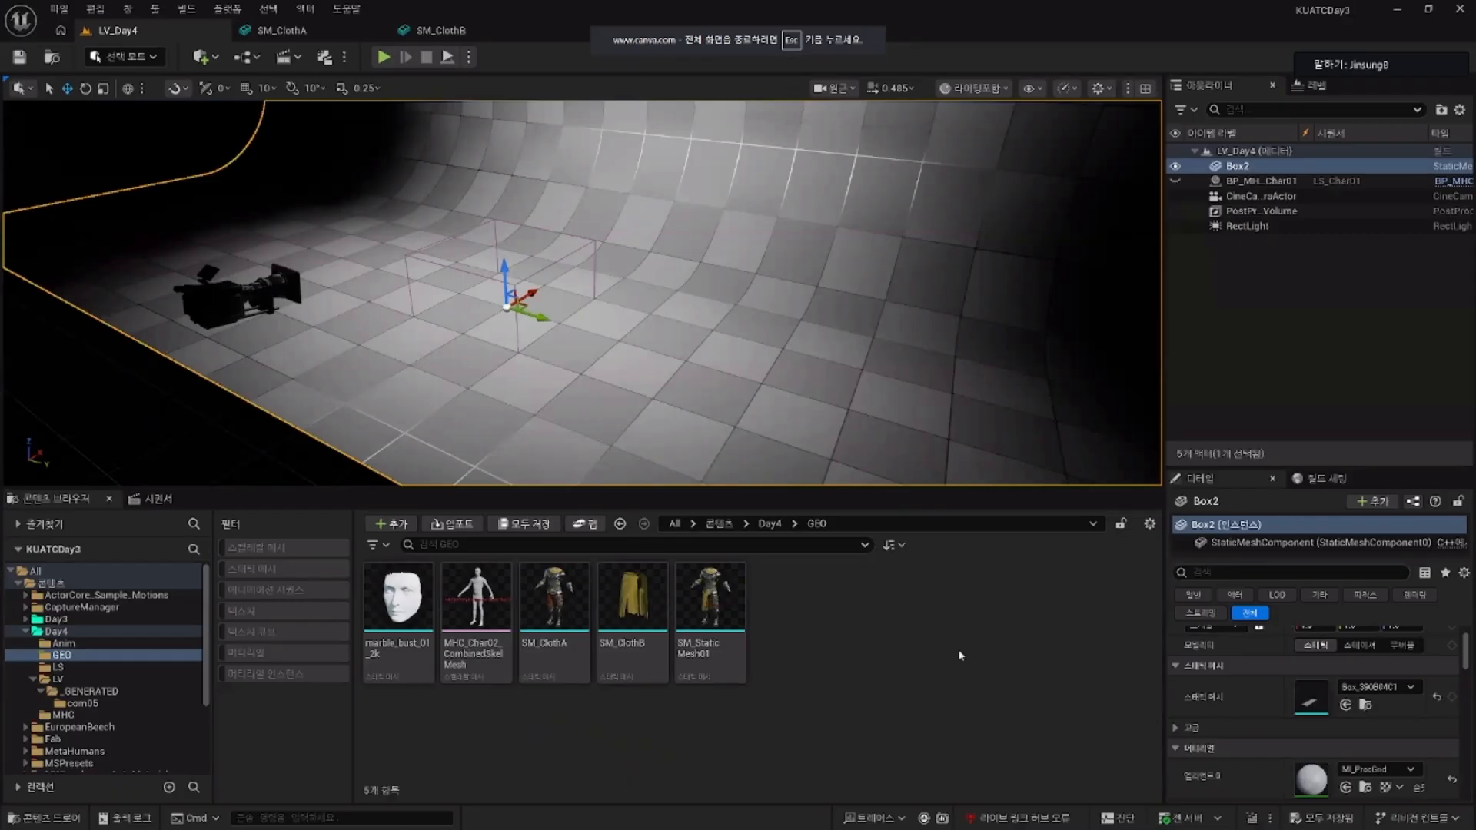
pyautogui.click(539, 649)
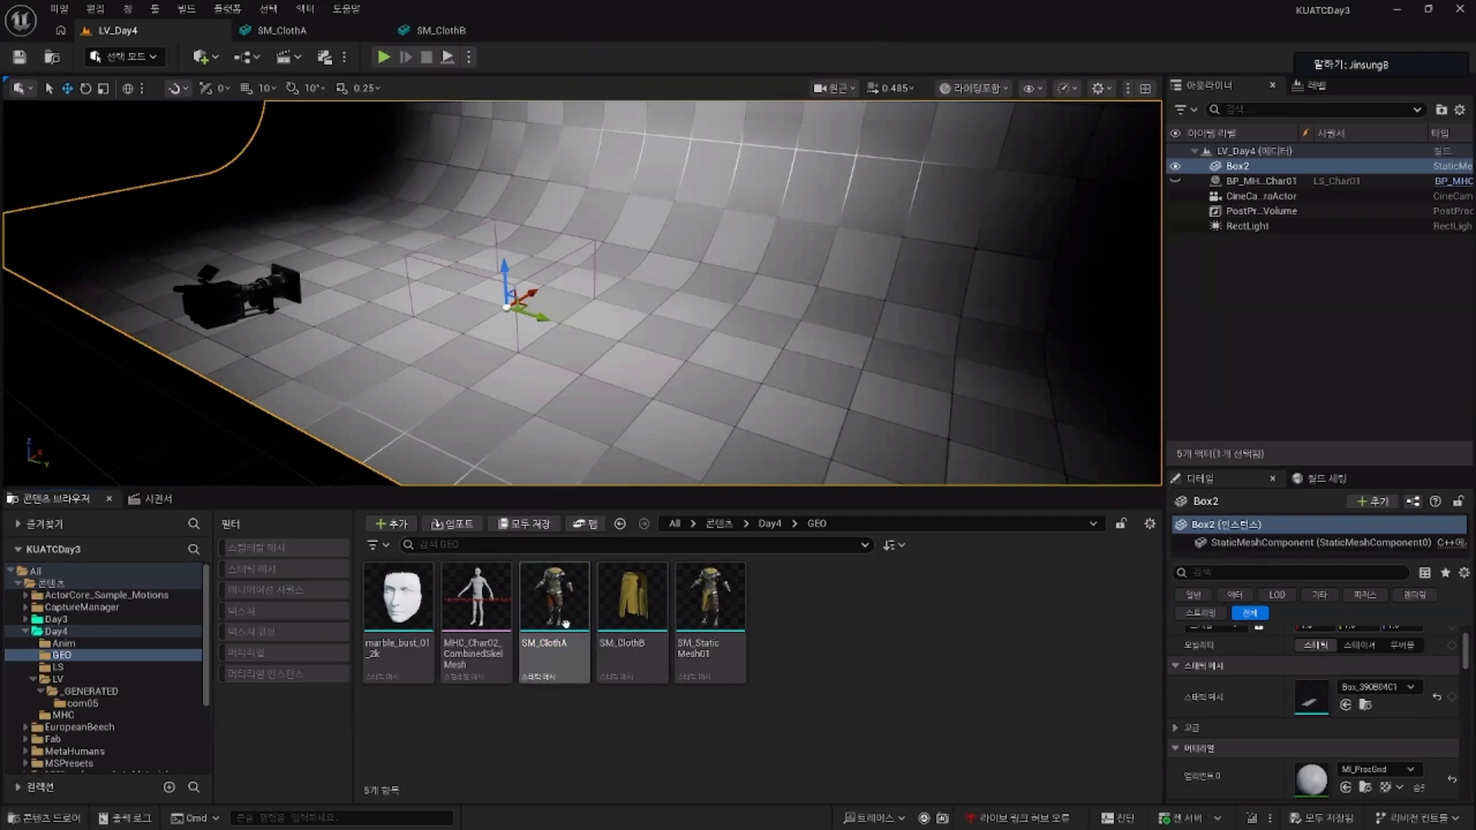
pyautogui.rightClick(567, 637)
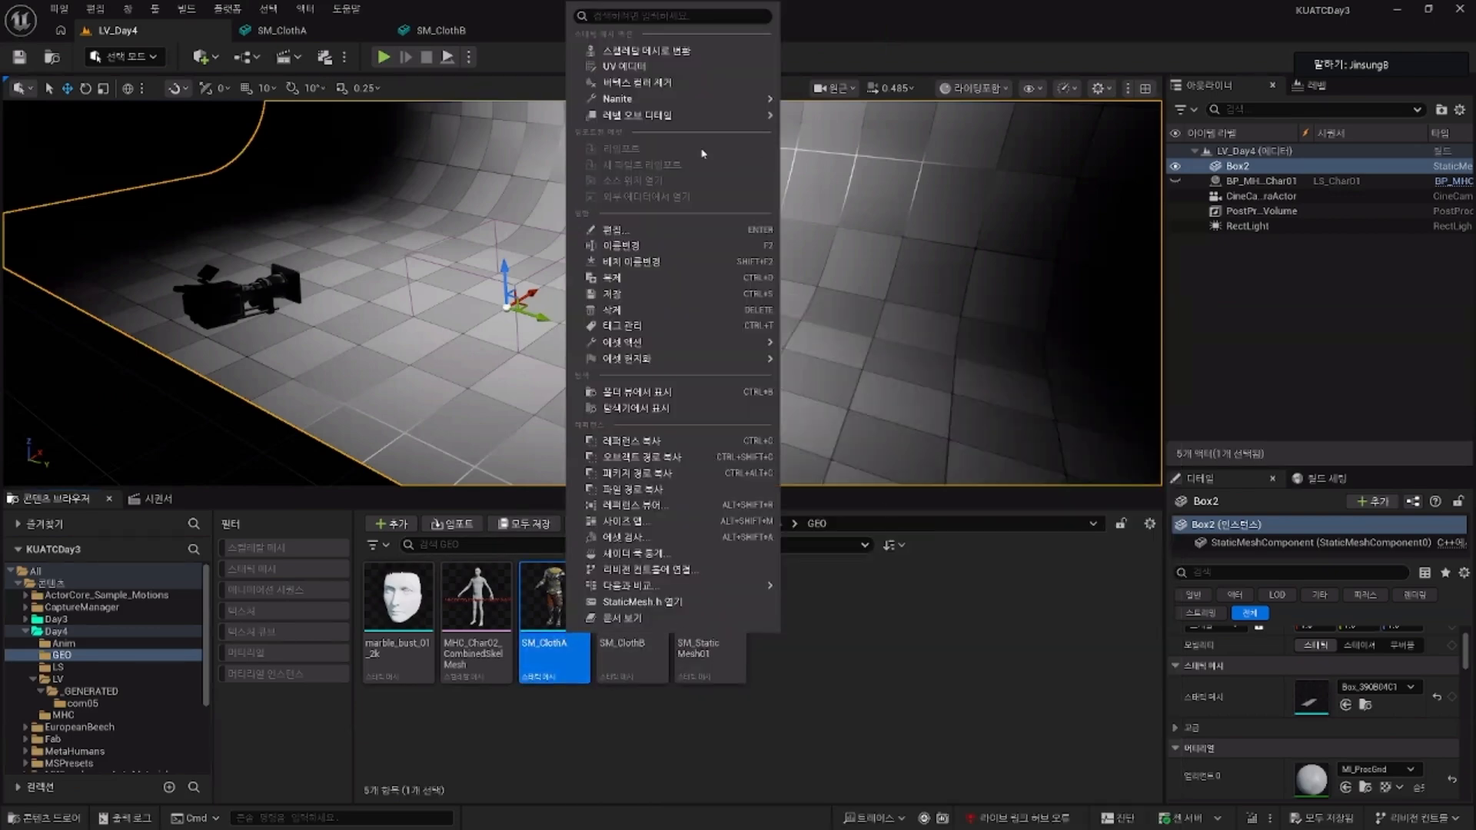
pyautogui.click(928, 611)
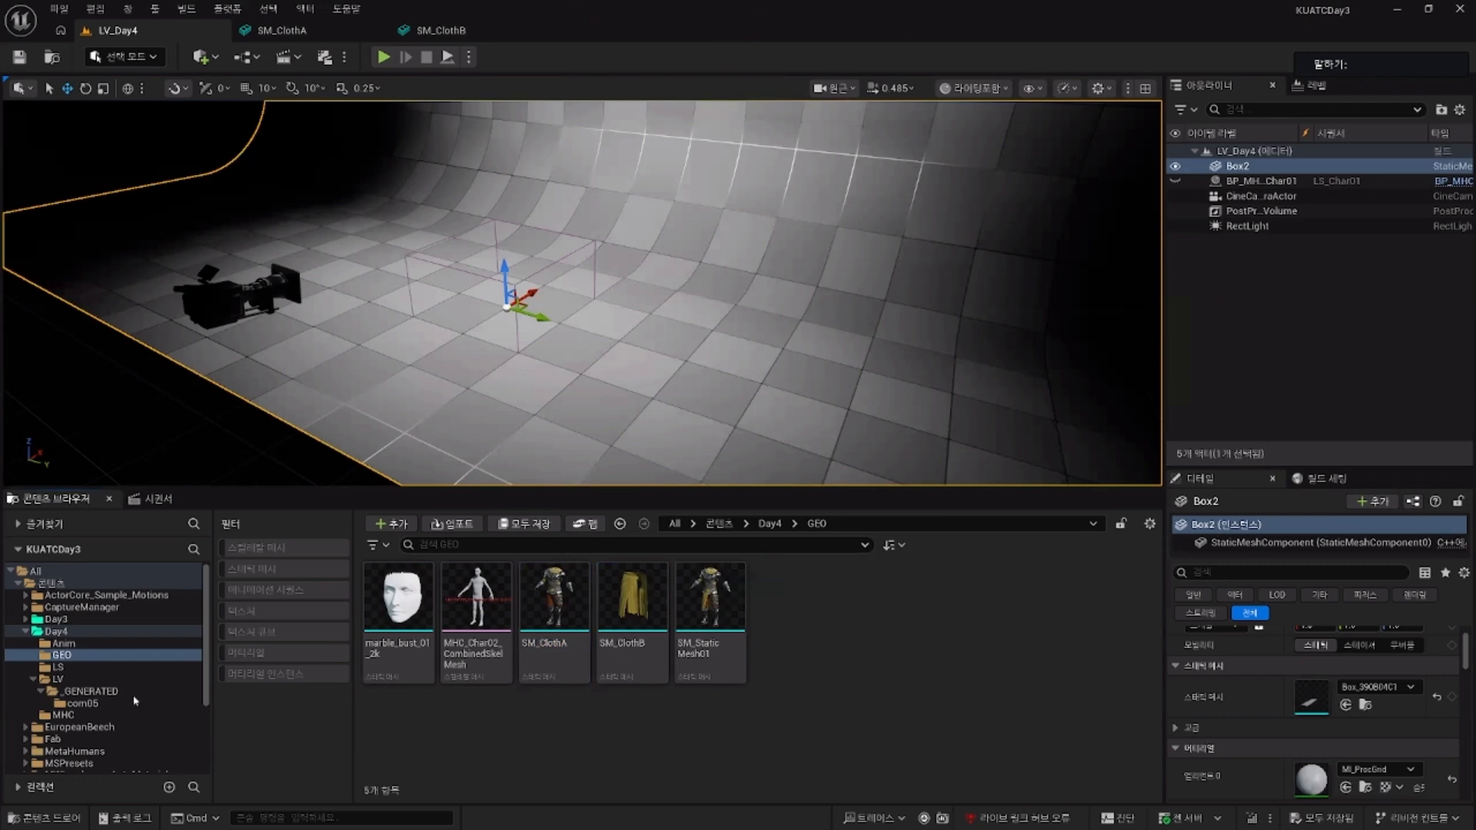
# Step: Open the MHC_Char02 MetaHuman character from the Day4 MHC folder and switch its preview material from clay to skin
pyautogui.click(77, 655)
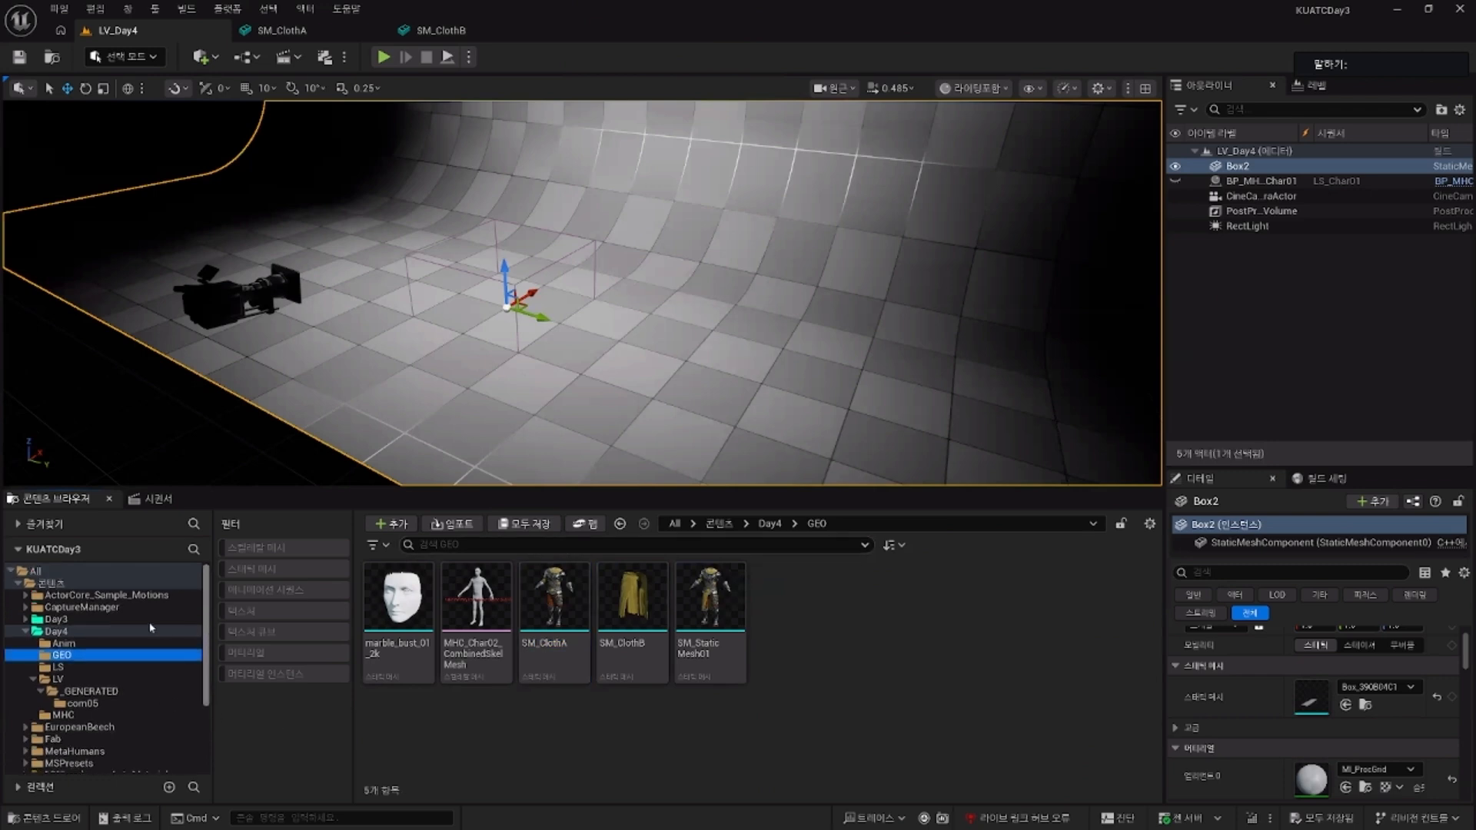
pyautogui.click(82, 667)
pyautogui.click(84, 646)
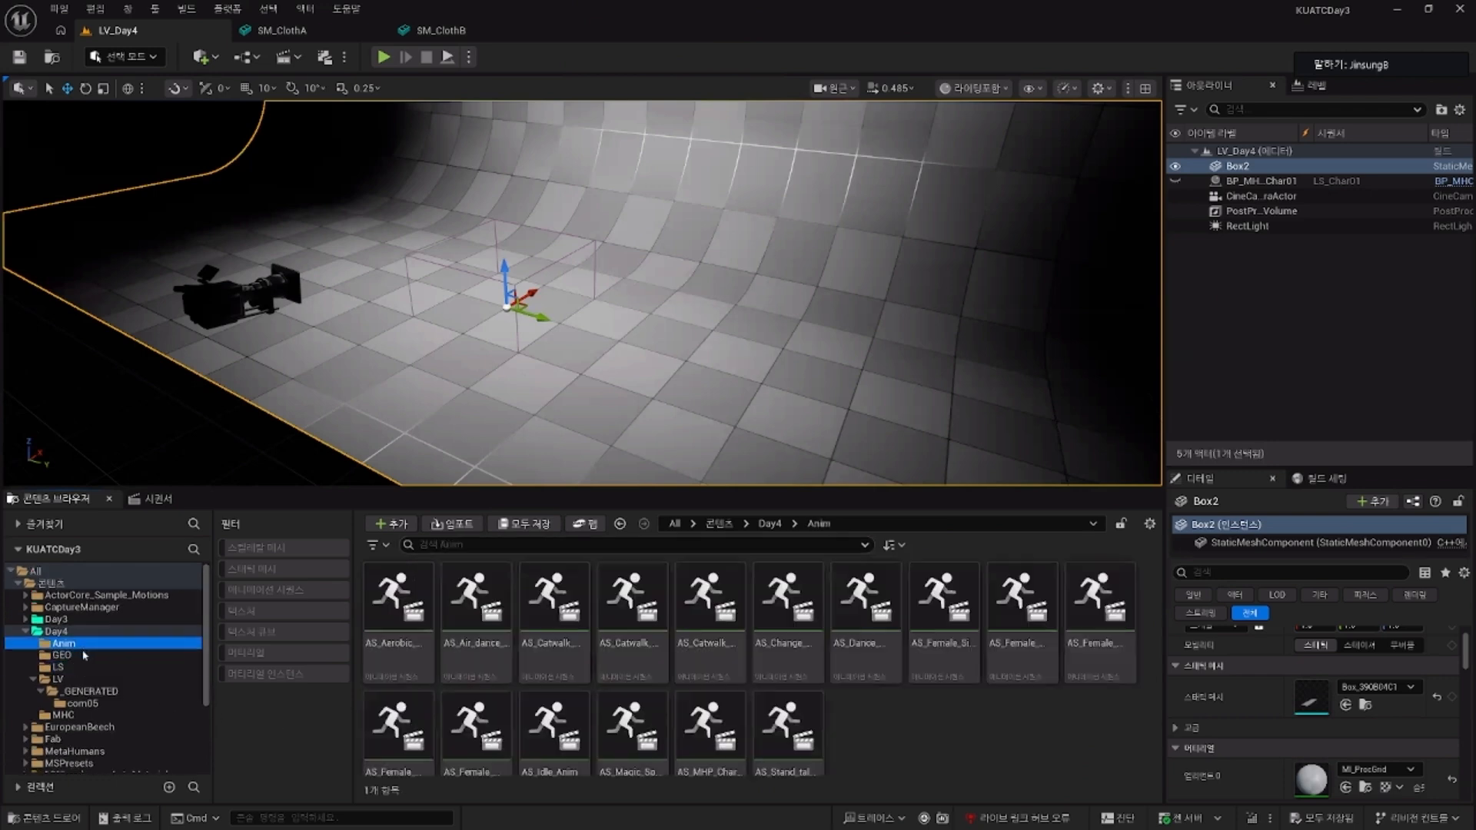
pyautogui.click(33, 680)
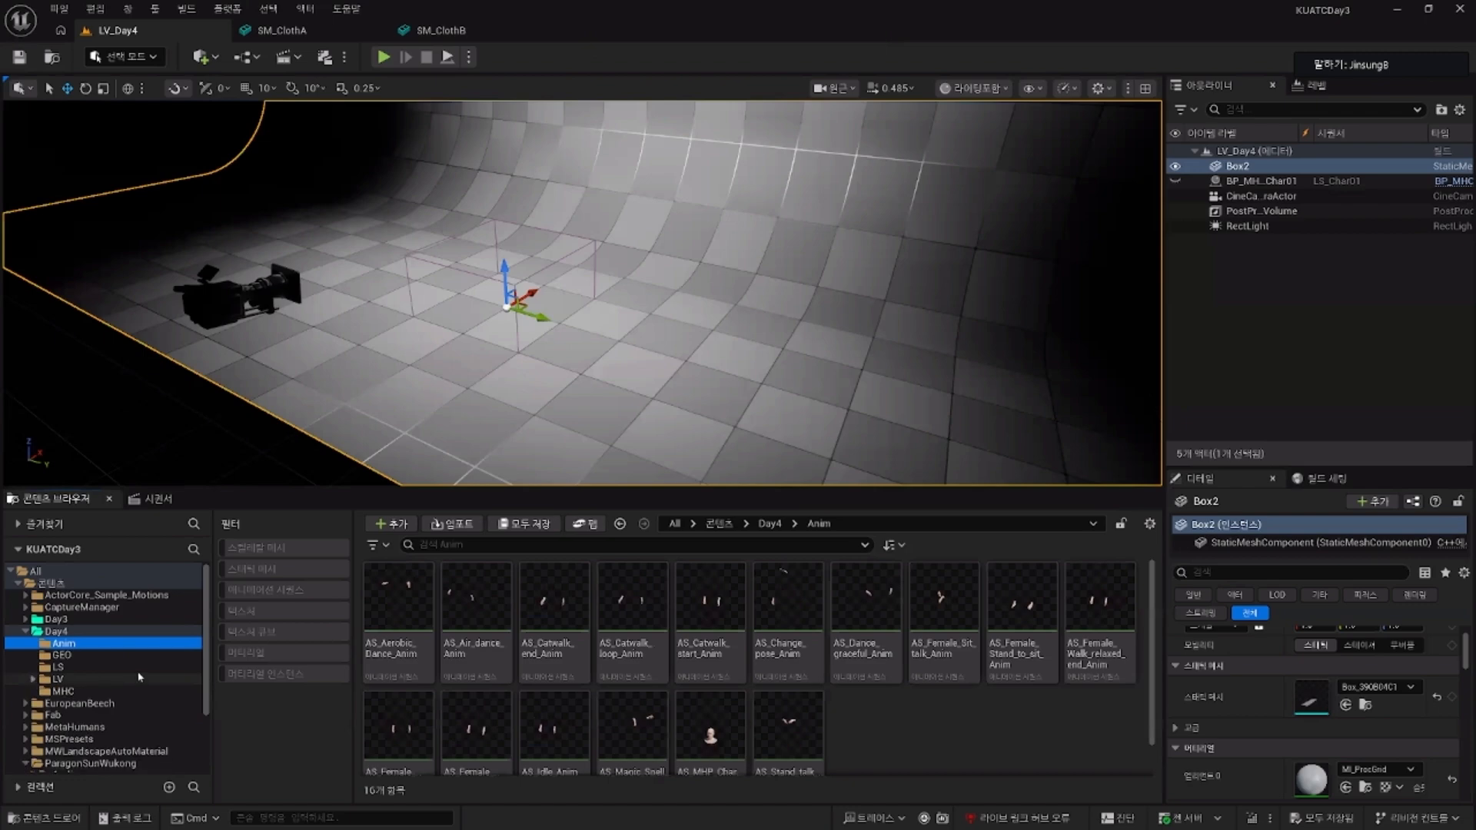
pyautogui.scroll(-1, 102, 667)
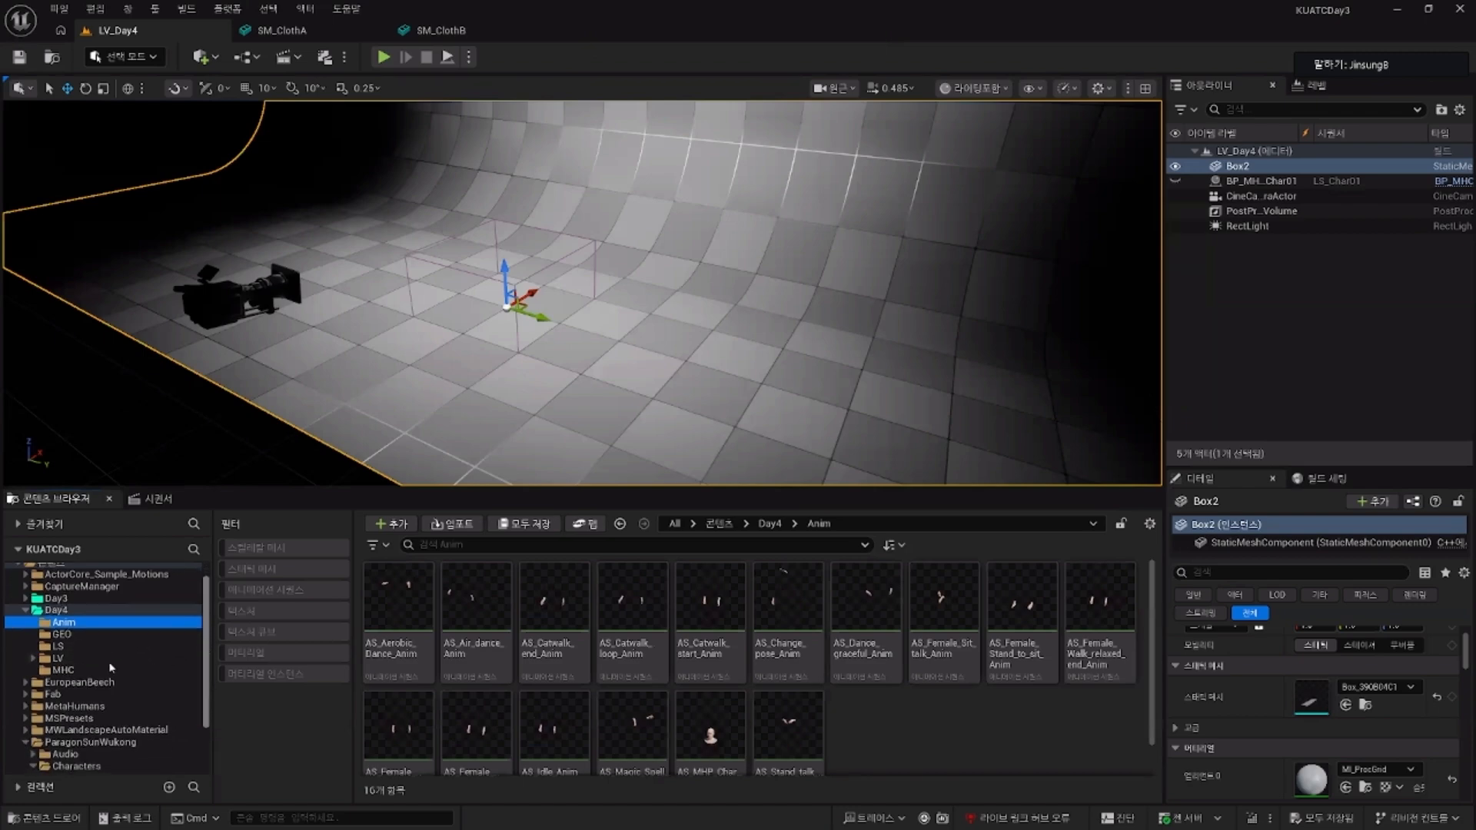
pyautogui.click(77, 669)
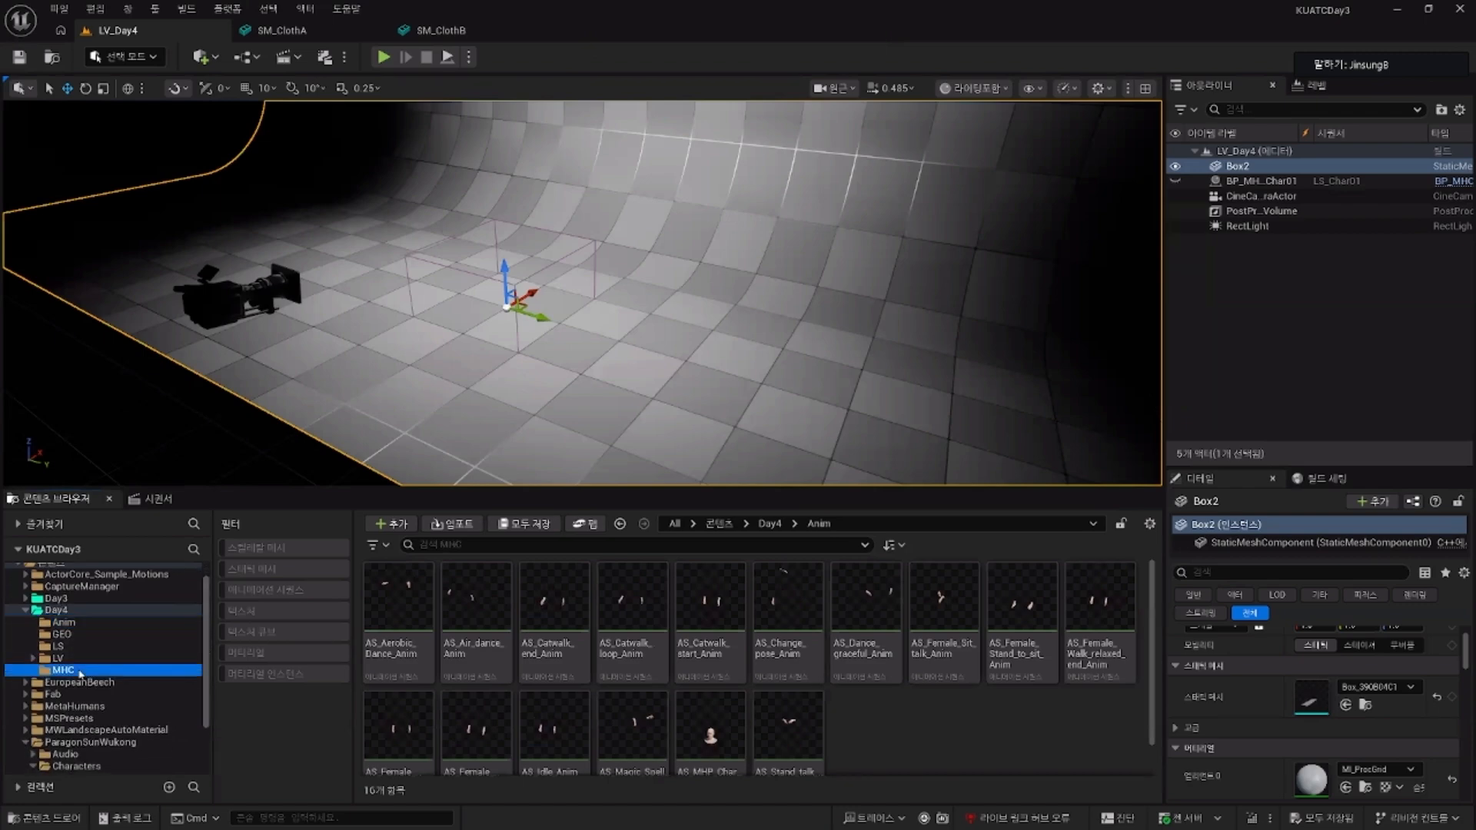
pyautogui.click(562, 618)
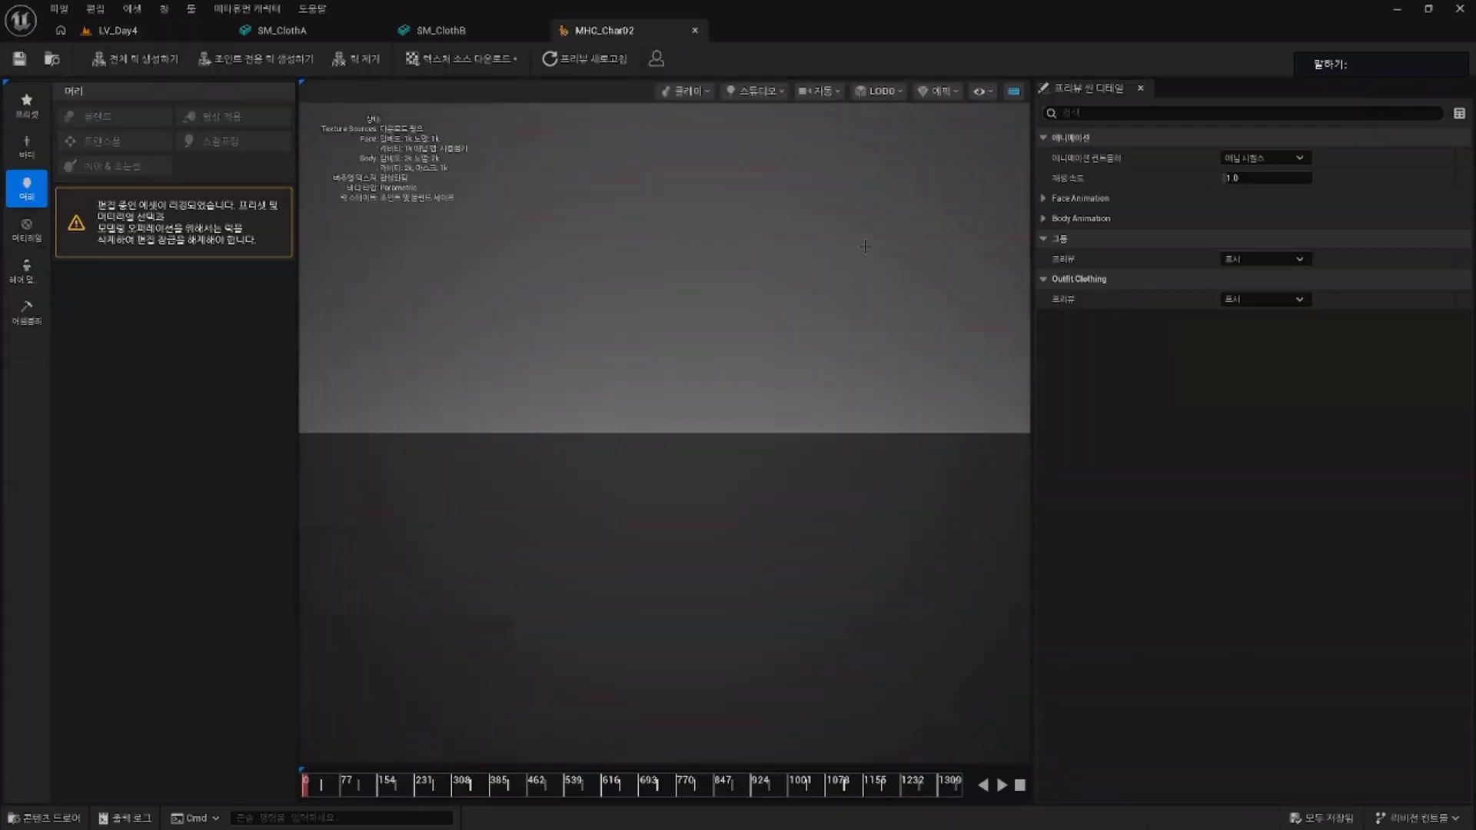
pyautogui.click(694, 95)
pyautogui.click(712, 150)
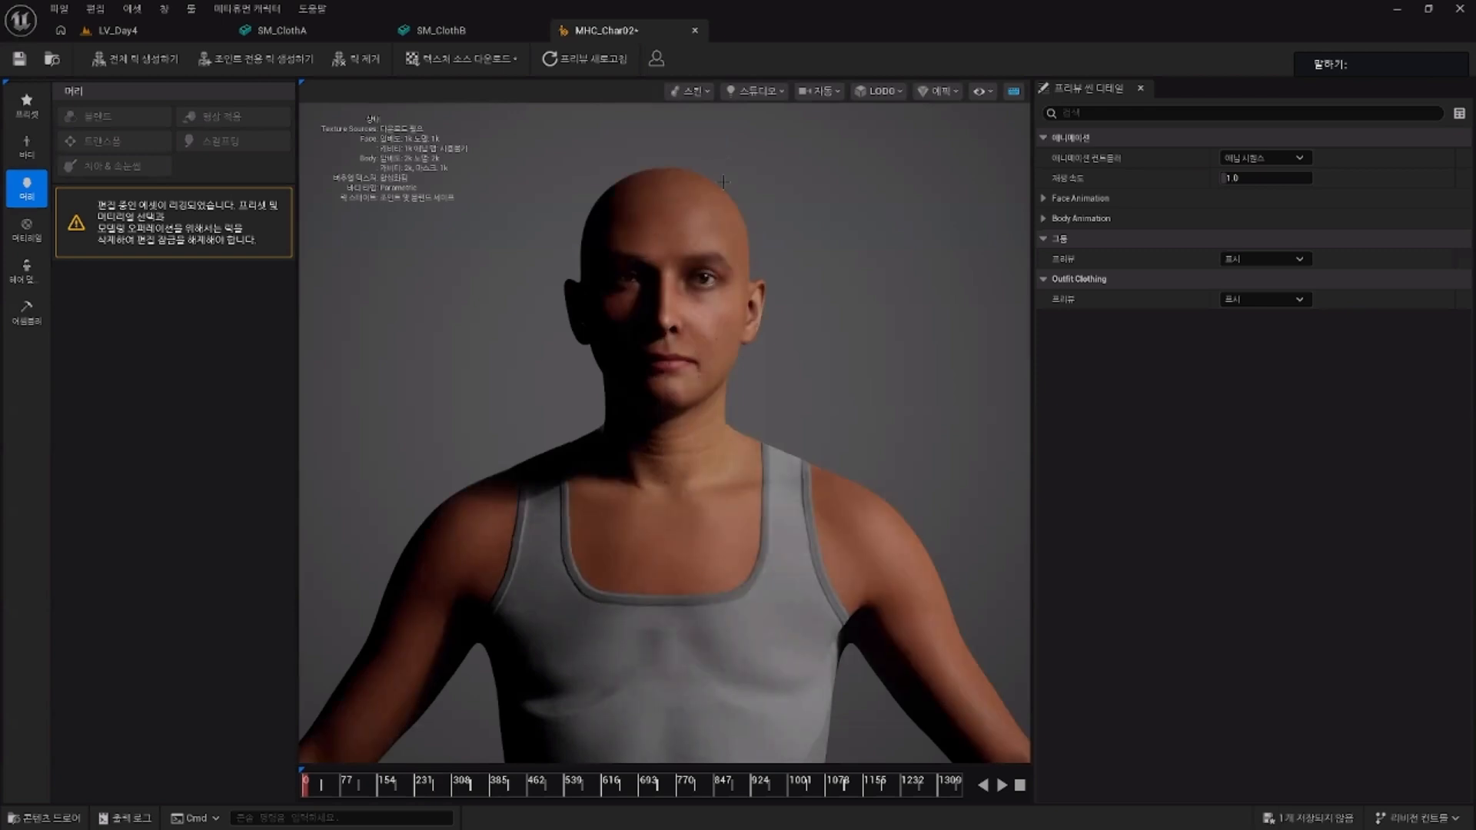
# Step: Download the texture sources for the MHC_Char02 character and assemble it
pyautogui.click(31, 315)
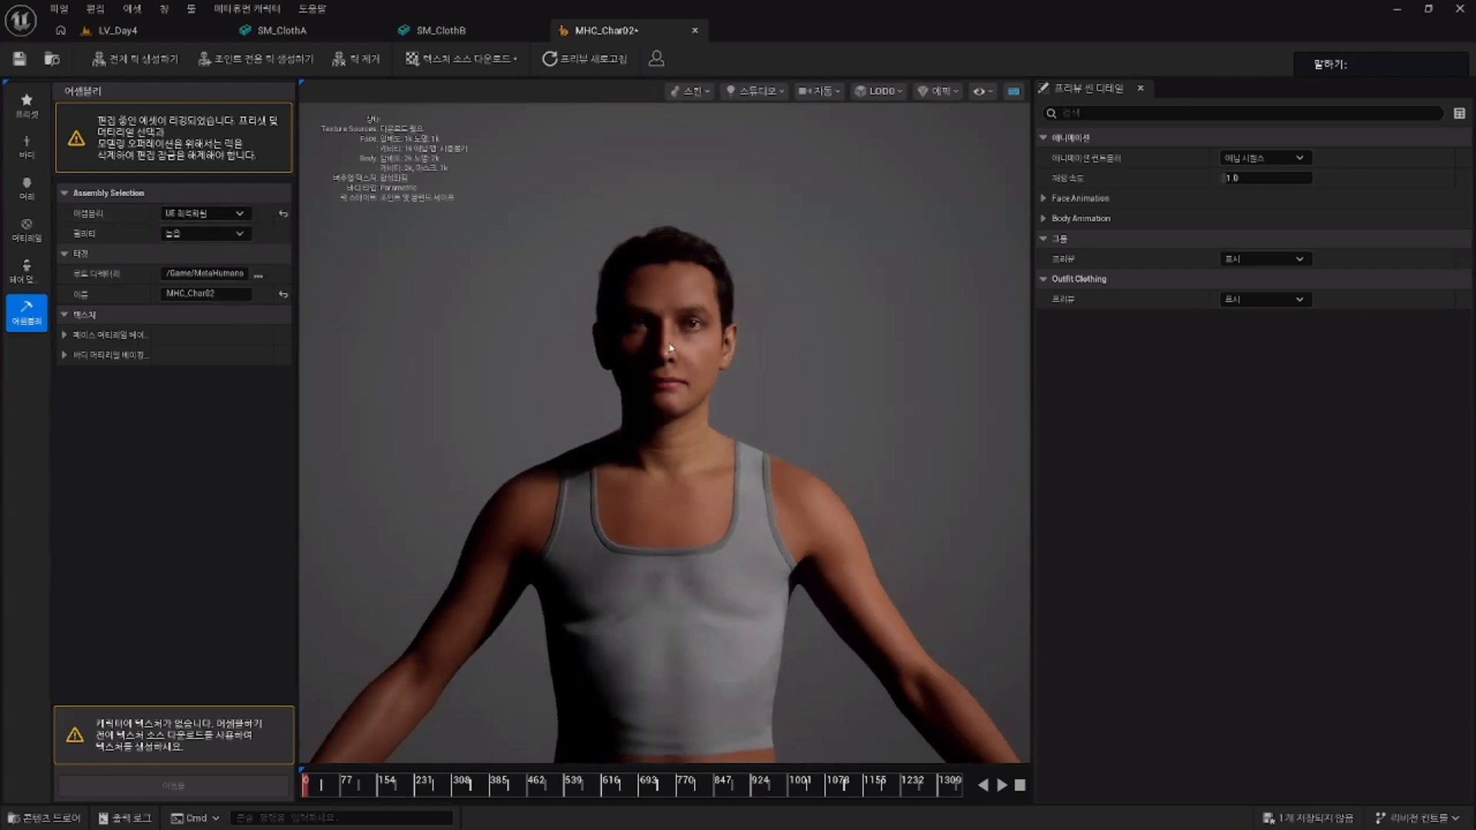
pyautogui.click(483, 60)
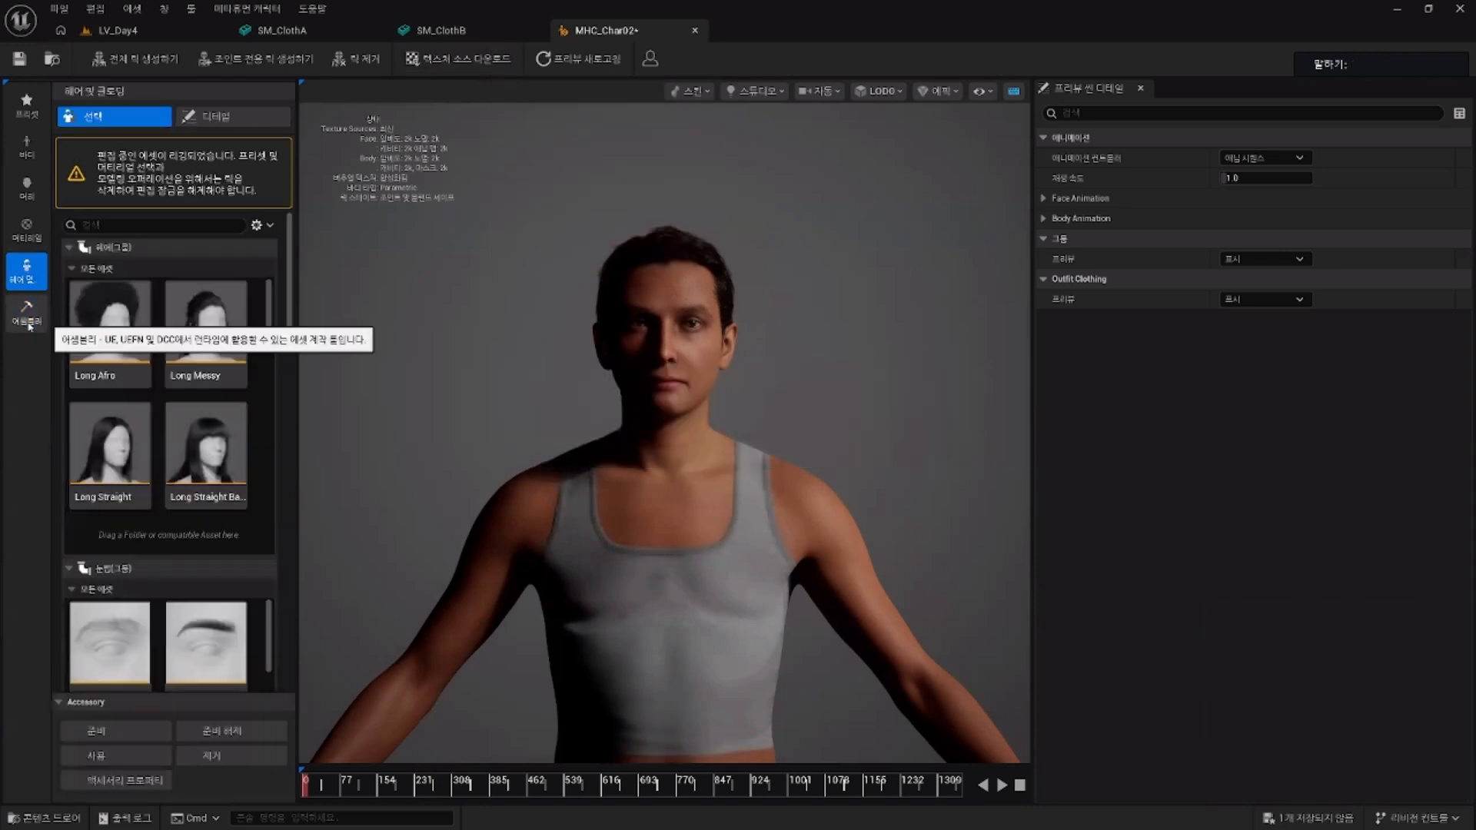
pyautogui.click(29, 324)
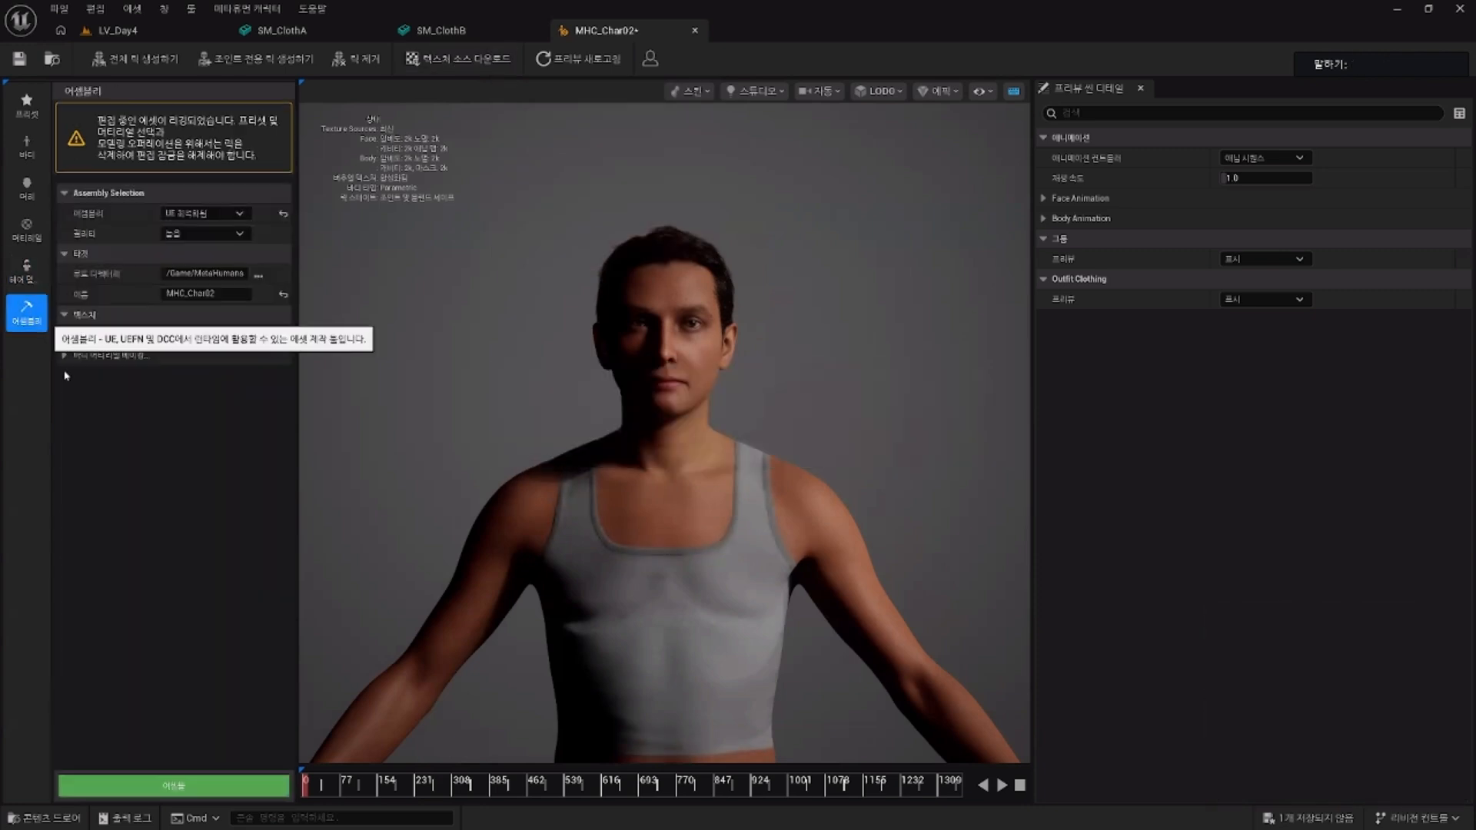
pyautogui.click(201, 785)
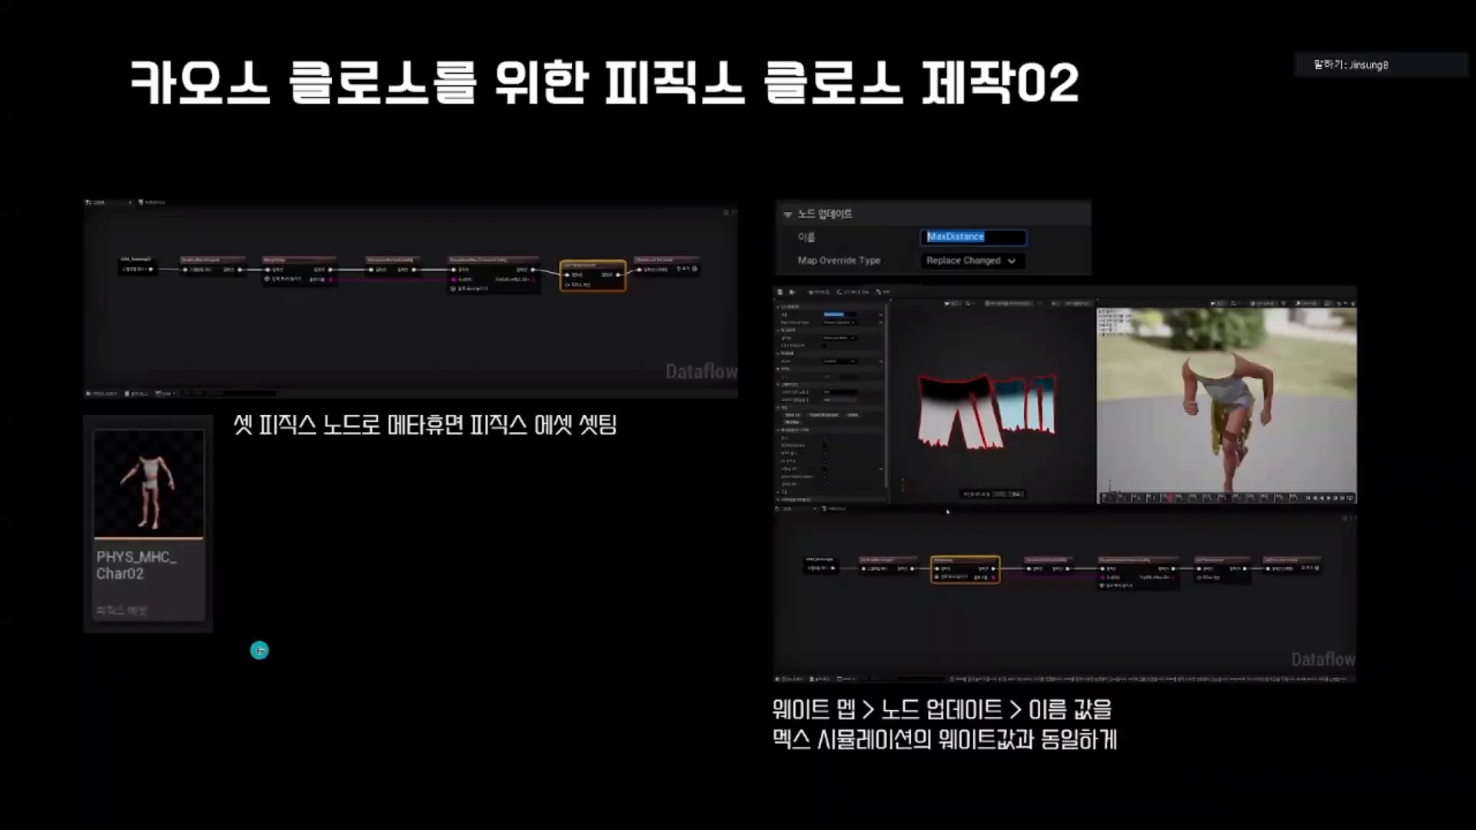
pyautogui.click(206, 582)
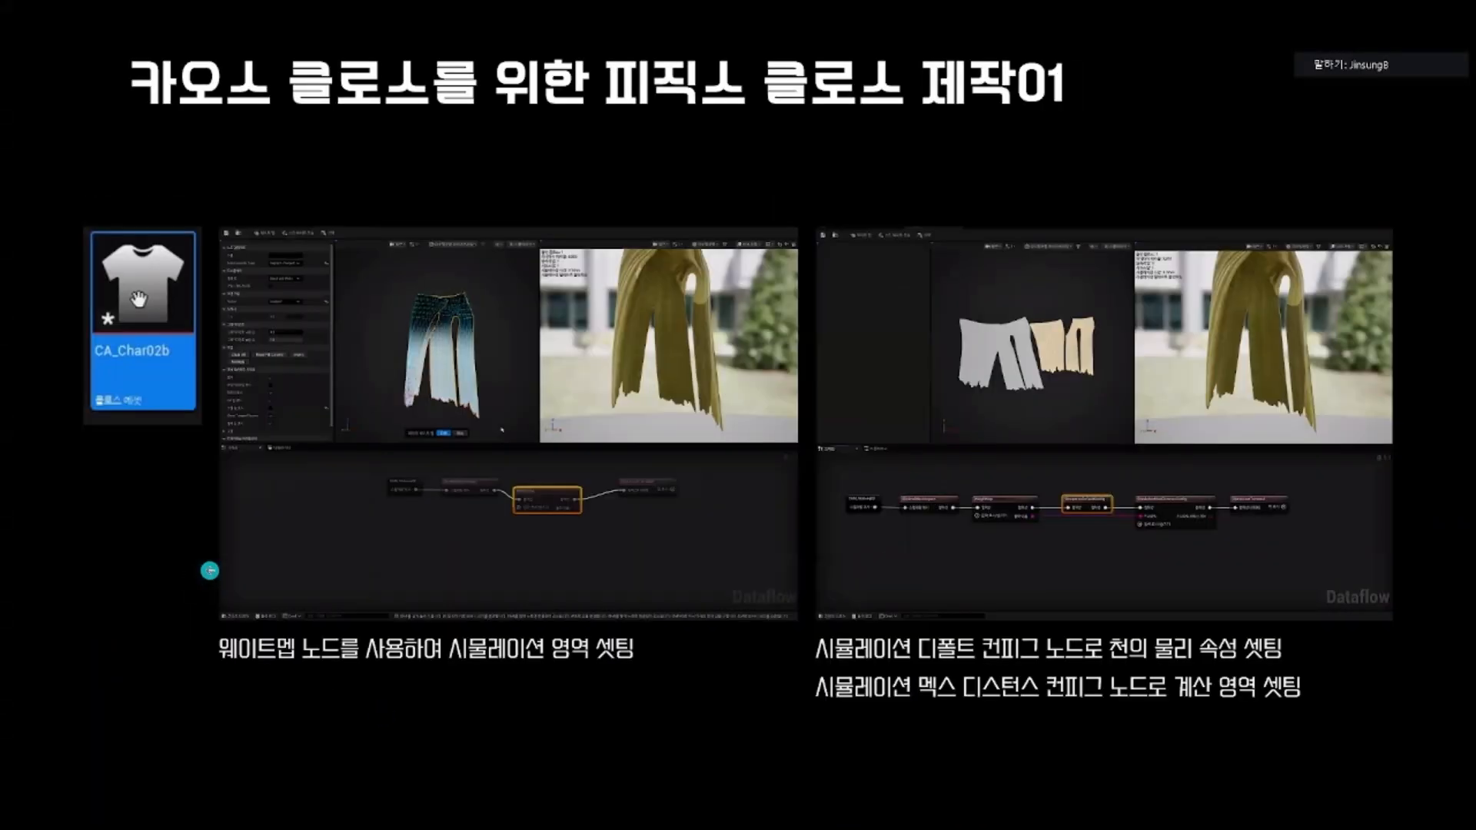
pyautogui.click(210, 573)
pyautogui.click(213, 571)
pyautogui.click(213, 571)
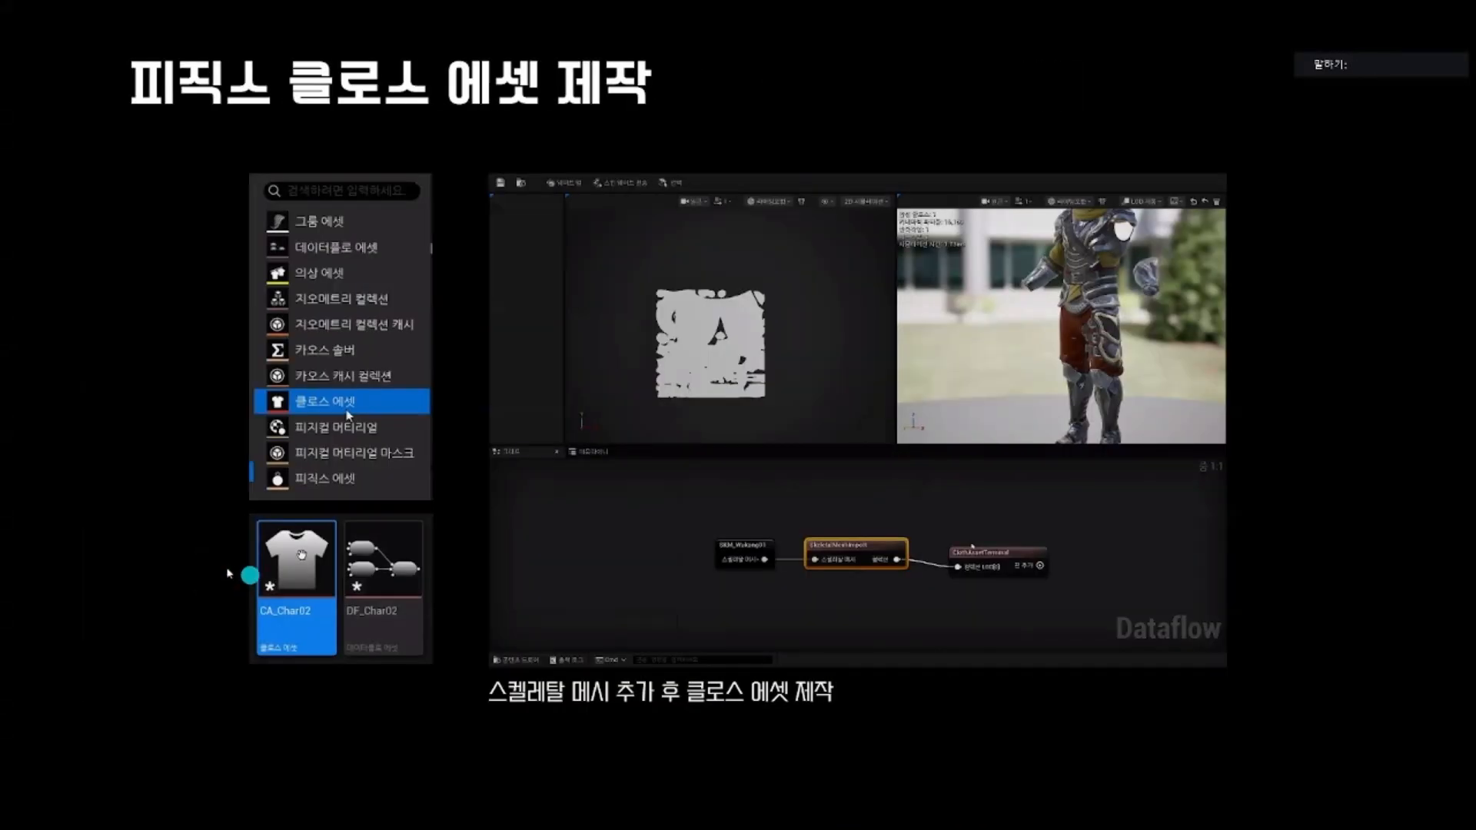
pyautogui.click(195, 509)
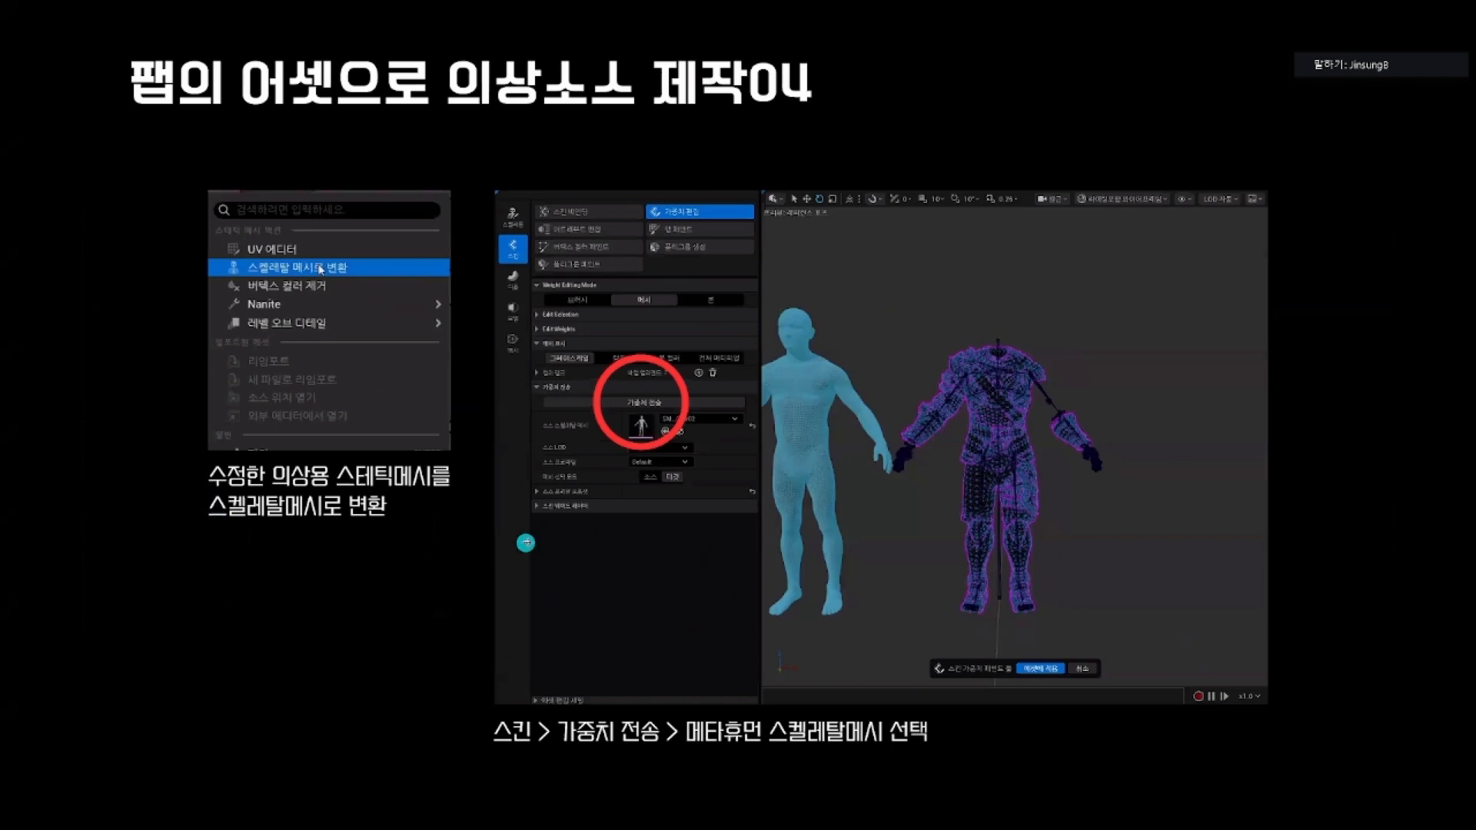
pyautogui.click(307, 476)
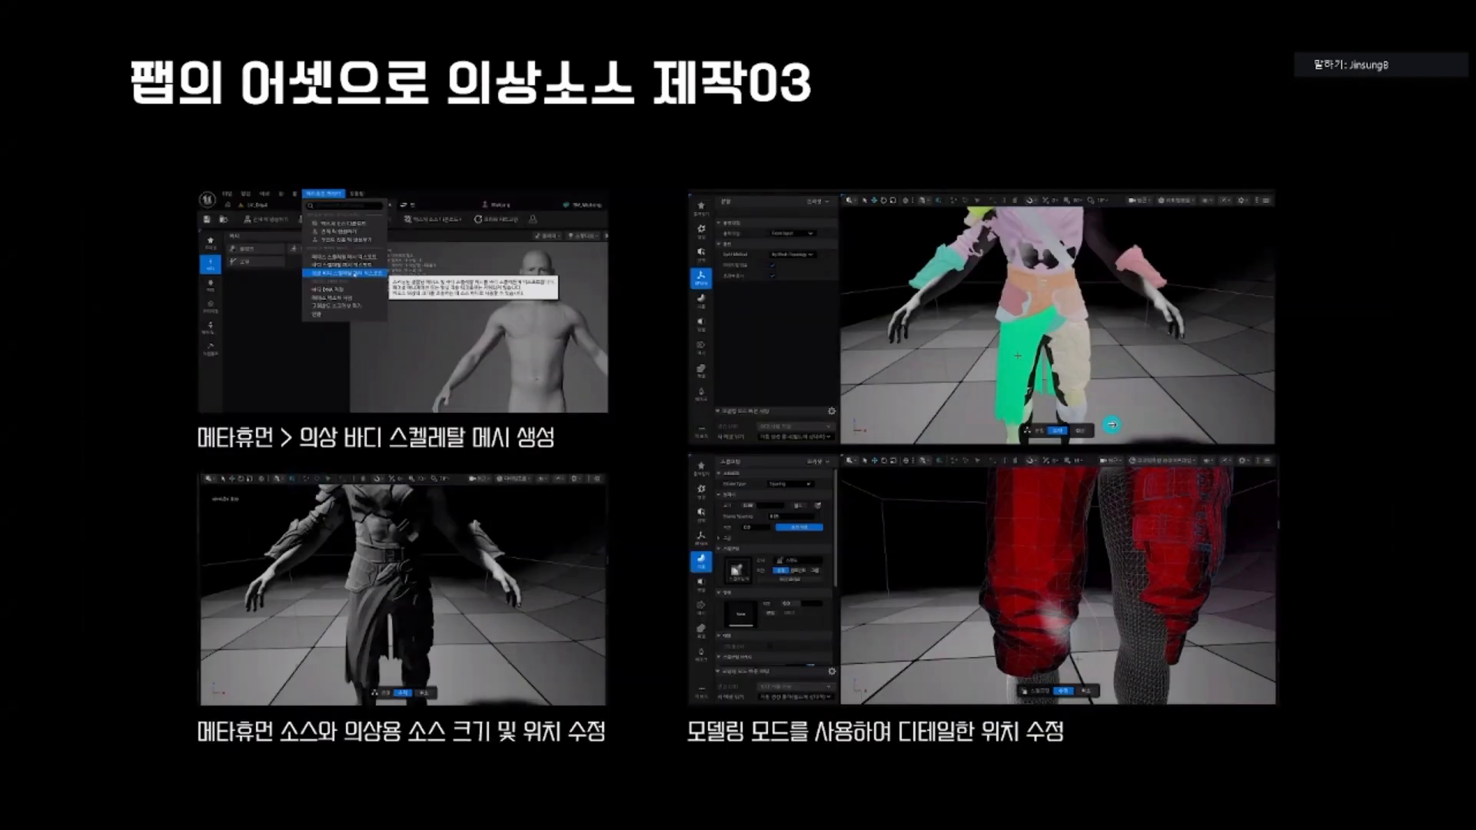
pyautogui.press('Right')
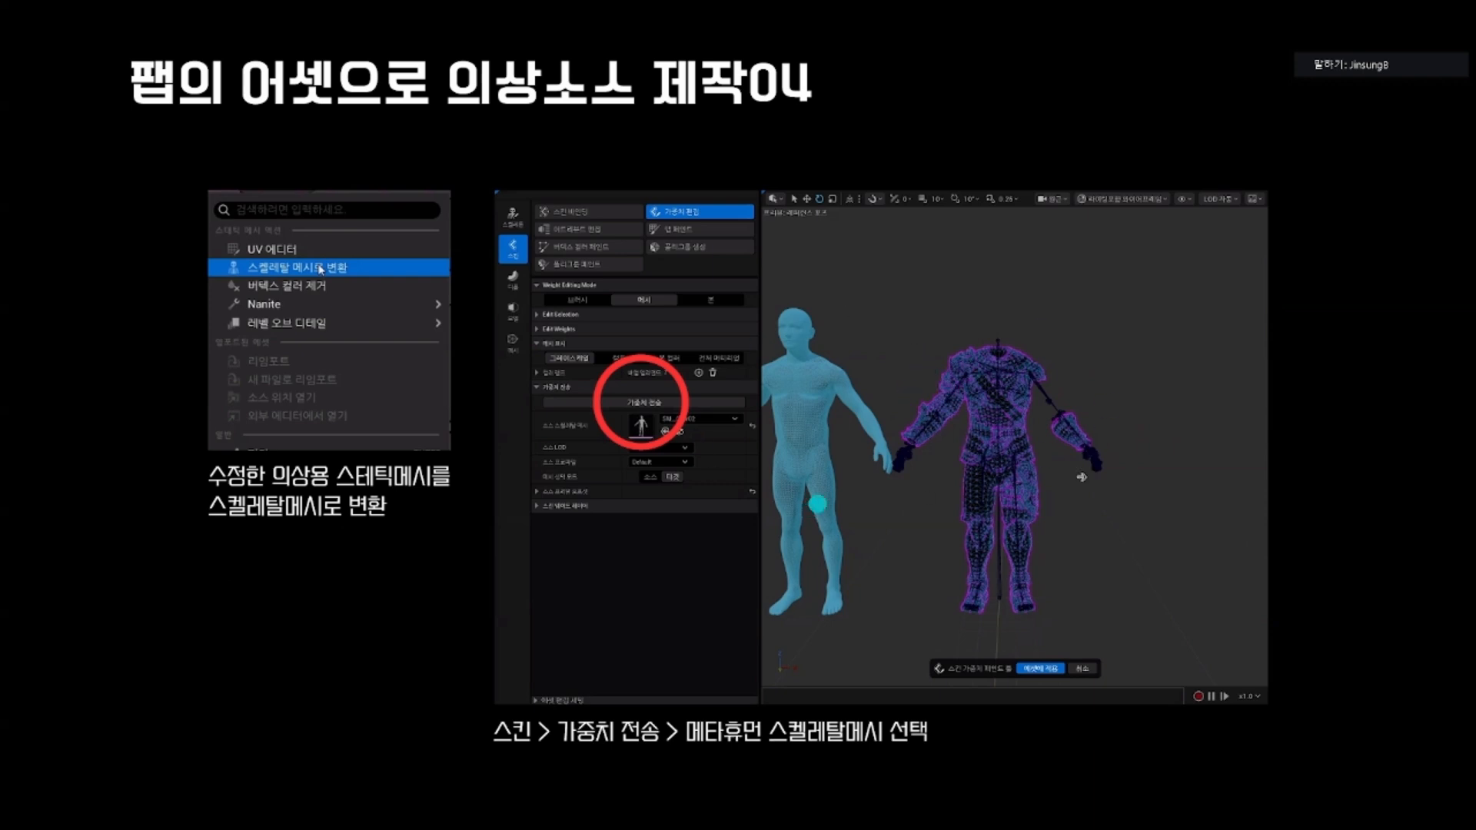
pyautogui.click(1211, 475)
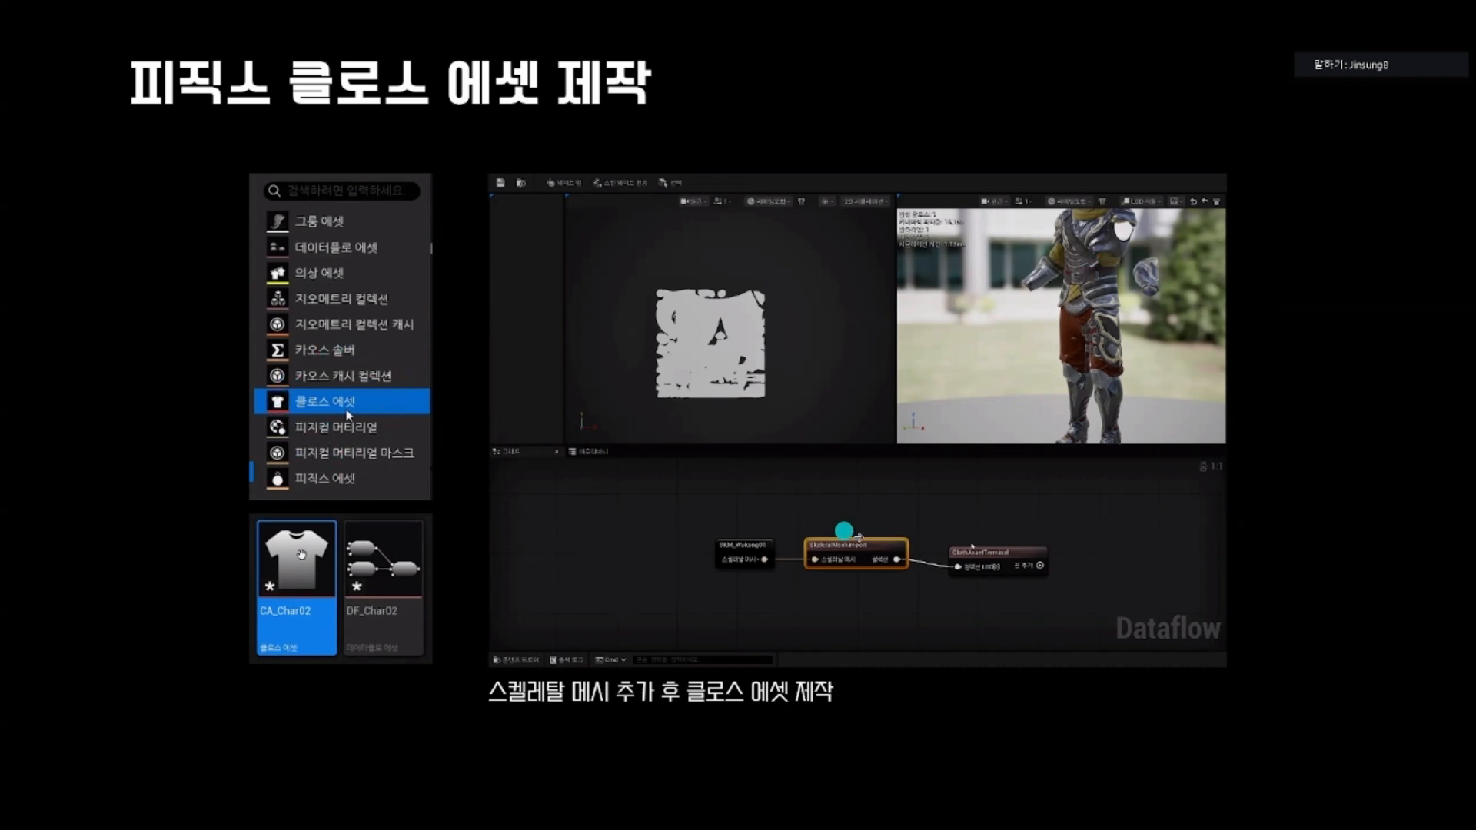
pyautogui.click(1234, 419)
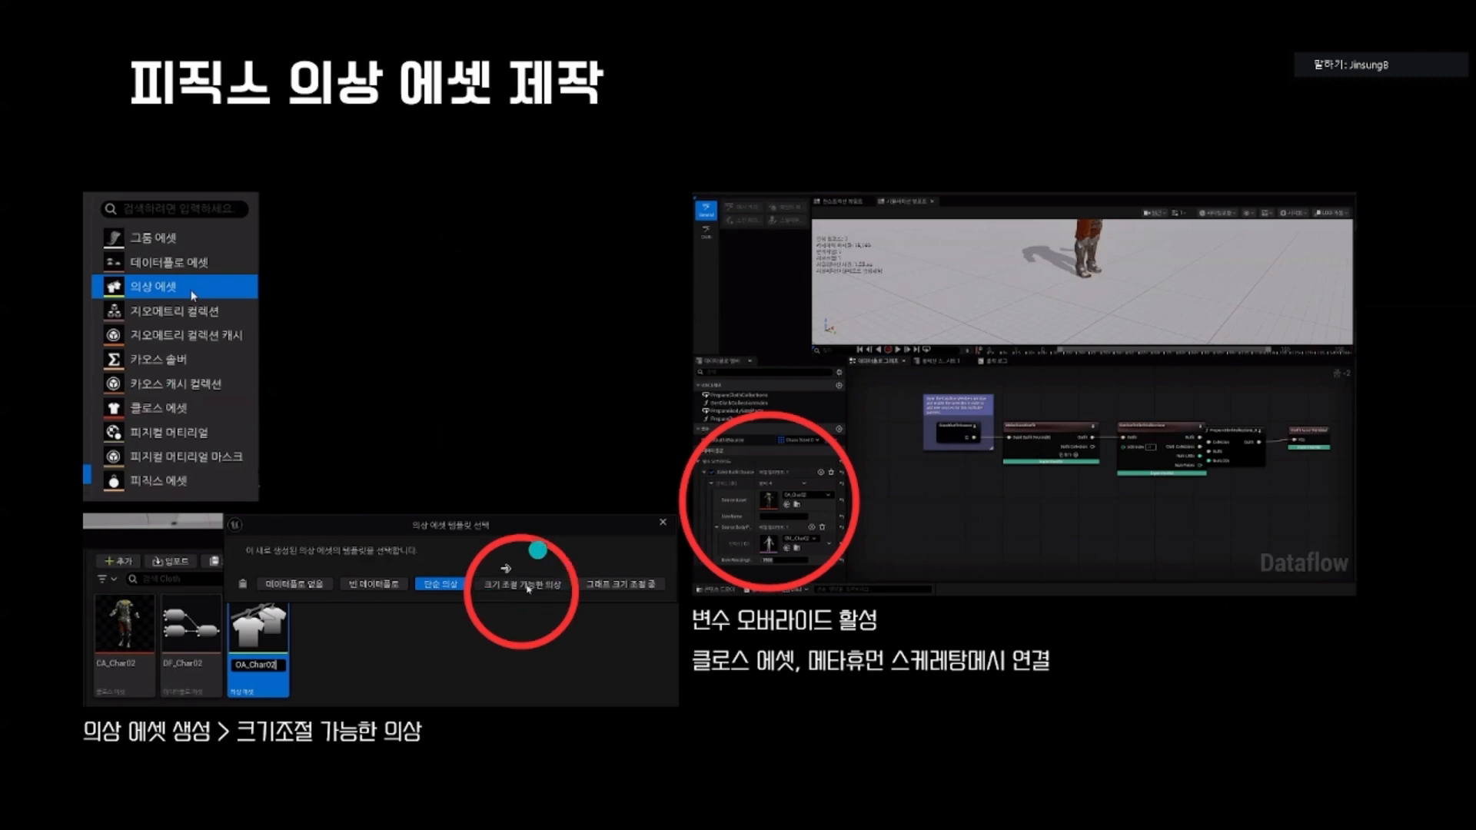
pyautogui.click(1285, 377)
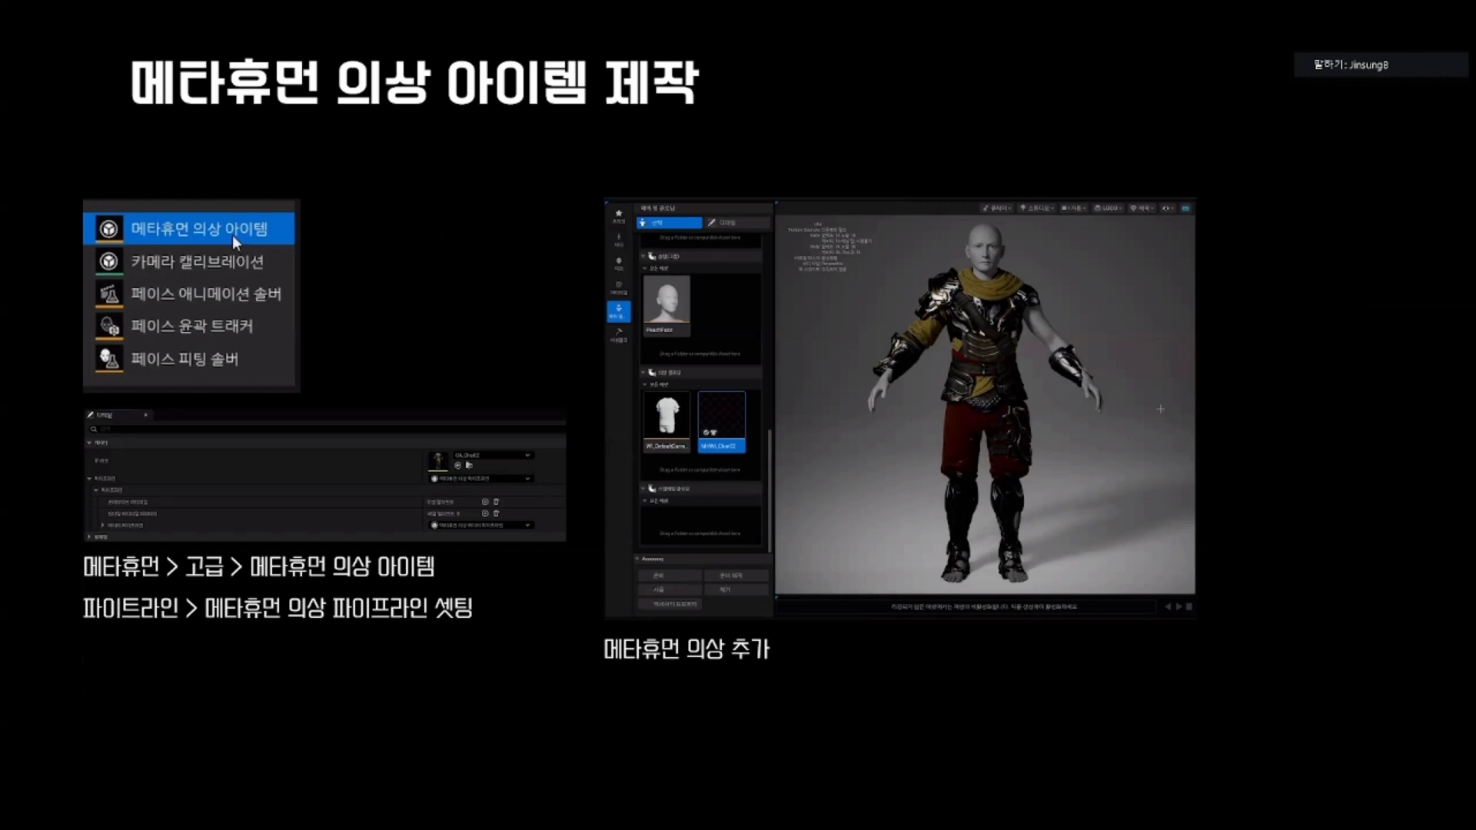
pyautogui.click(1301, 467)
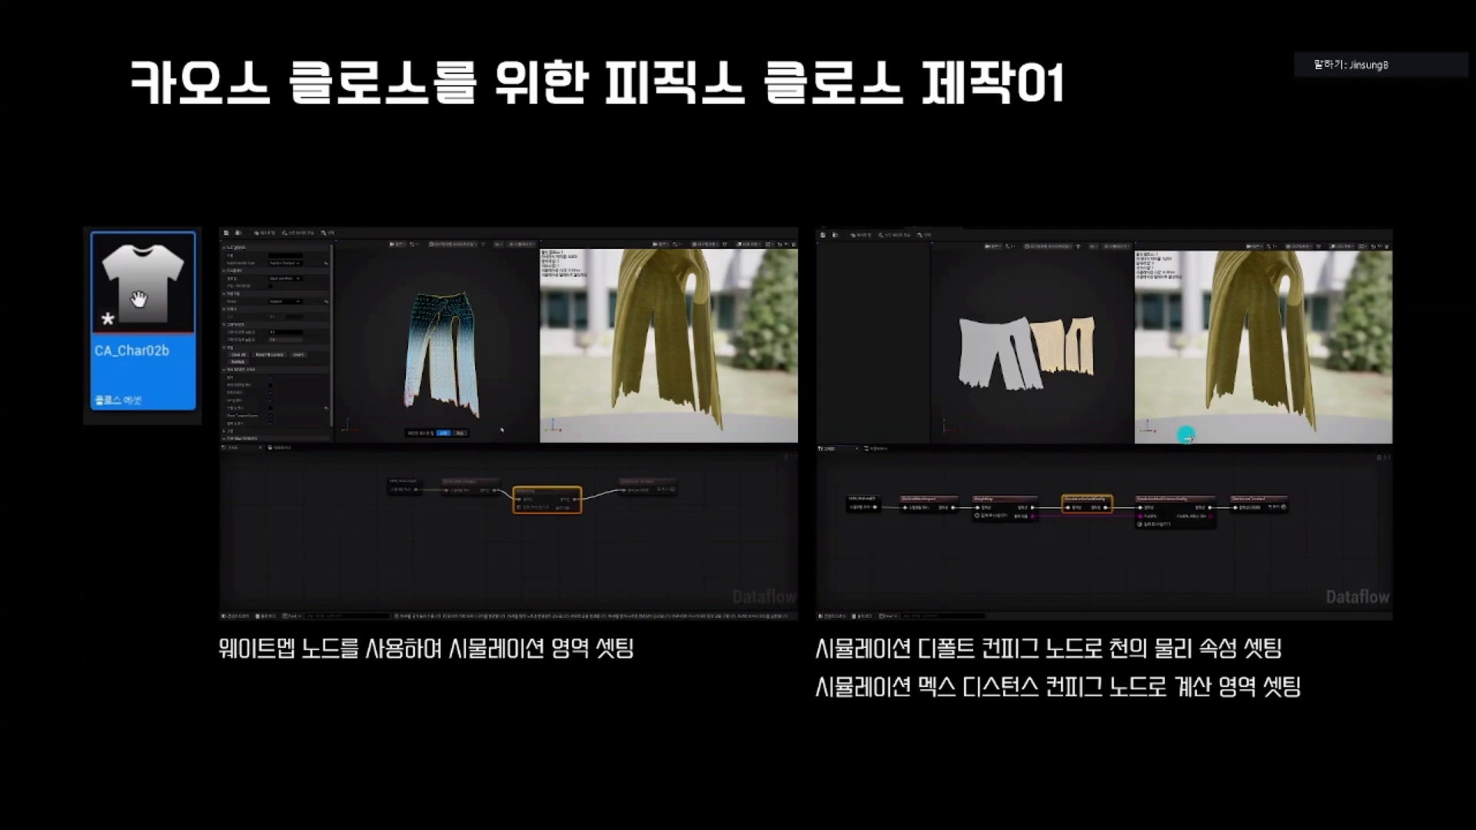
pyautogui.click(1337, 428)
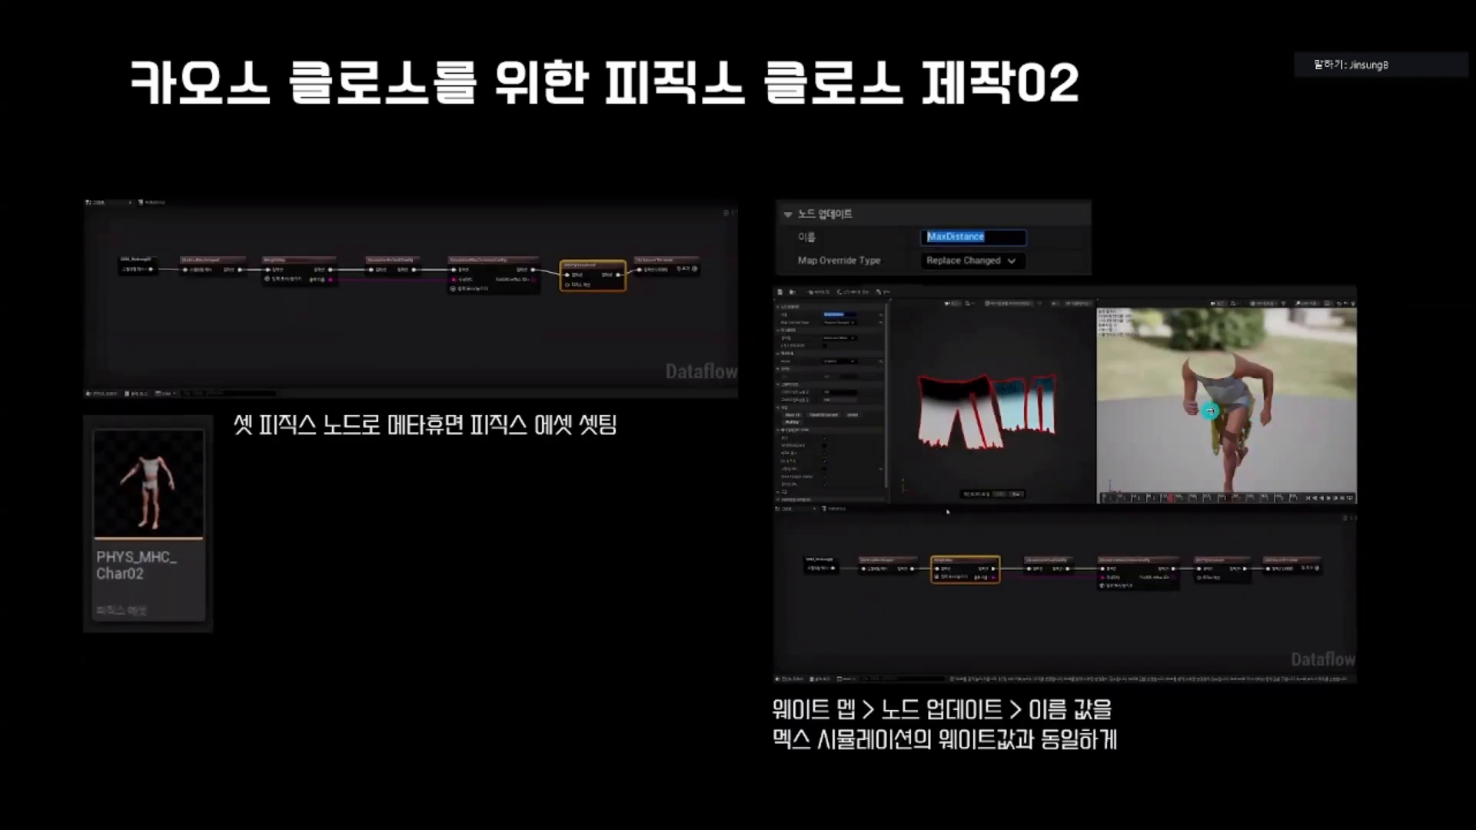
pyautogui.click(1292, 419)
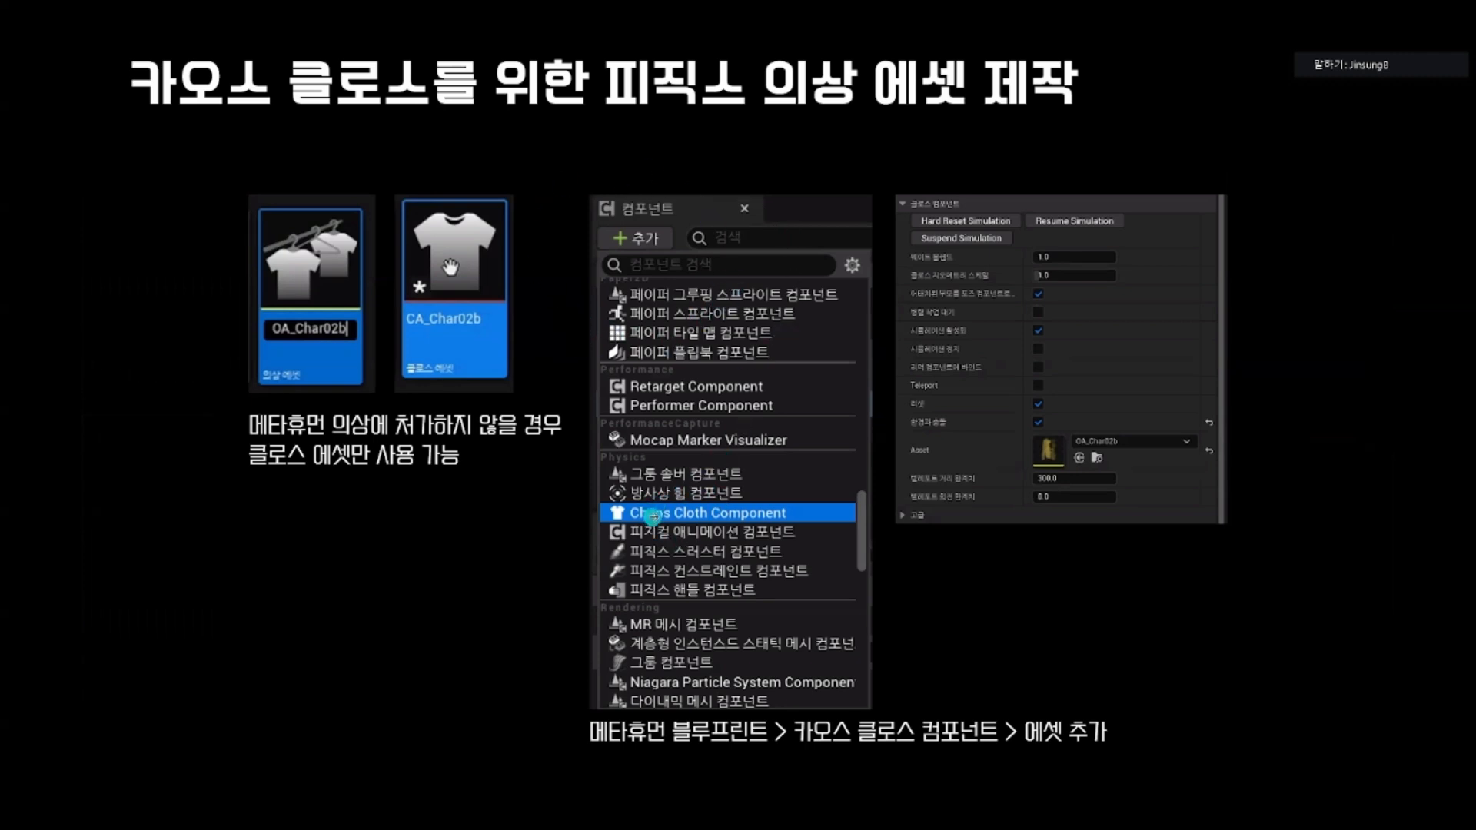
pyautogui.click(1325, 447)
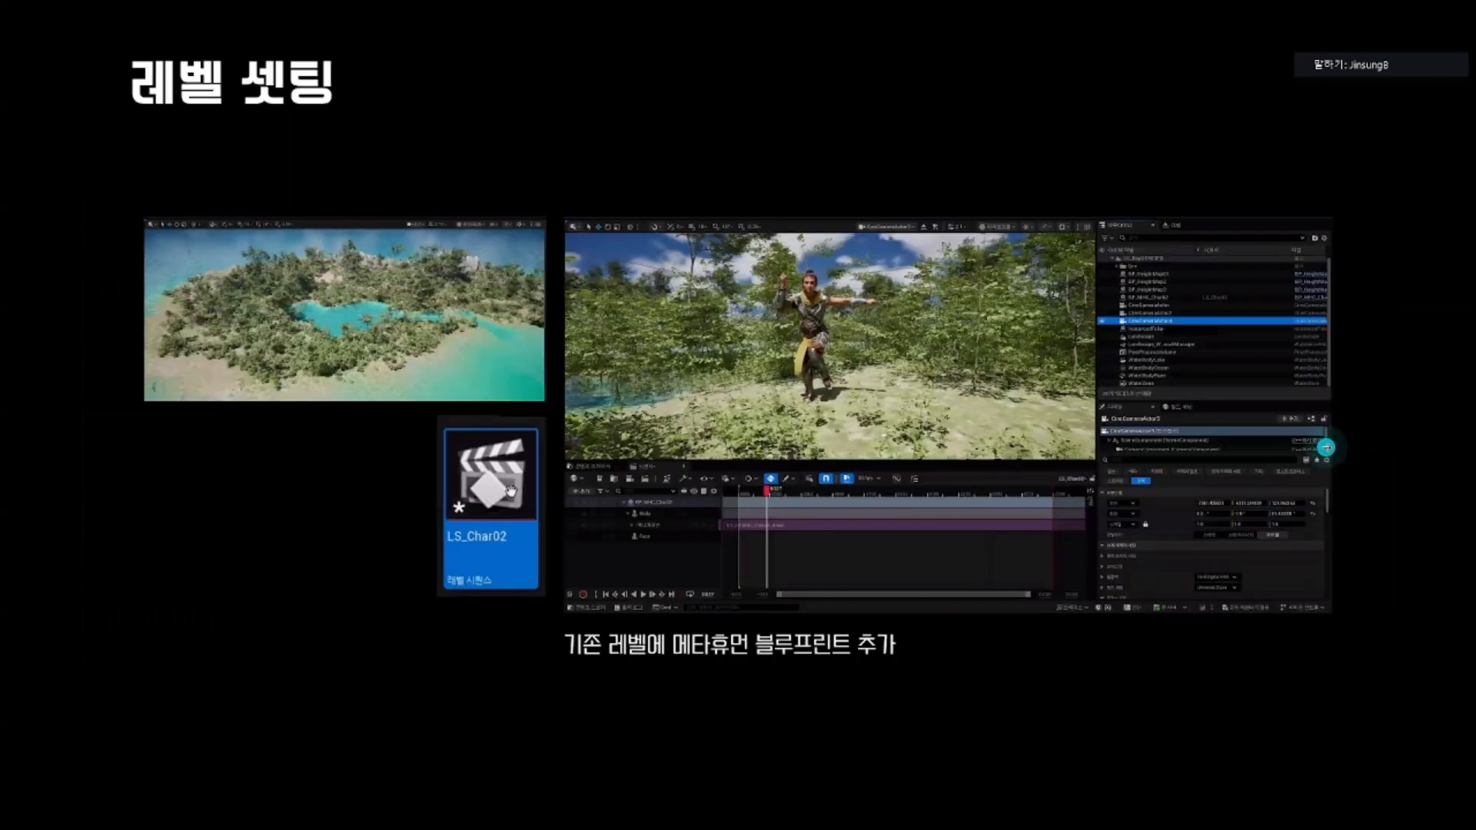
pyautogui.click(258, 519)
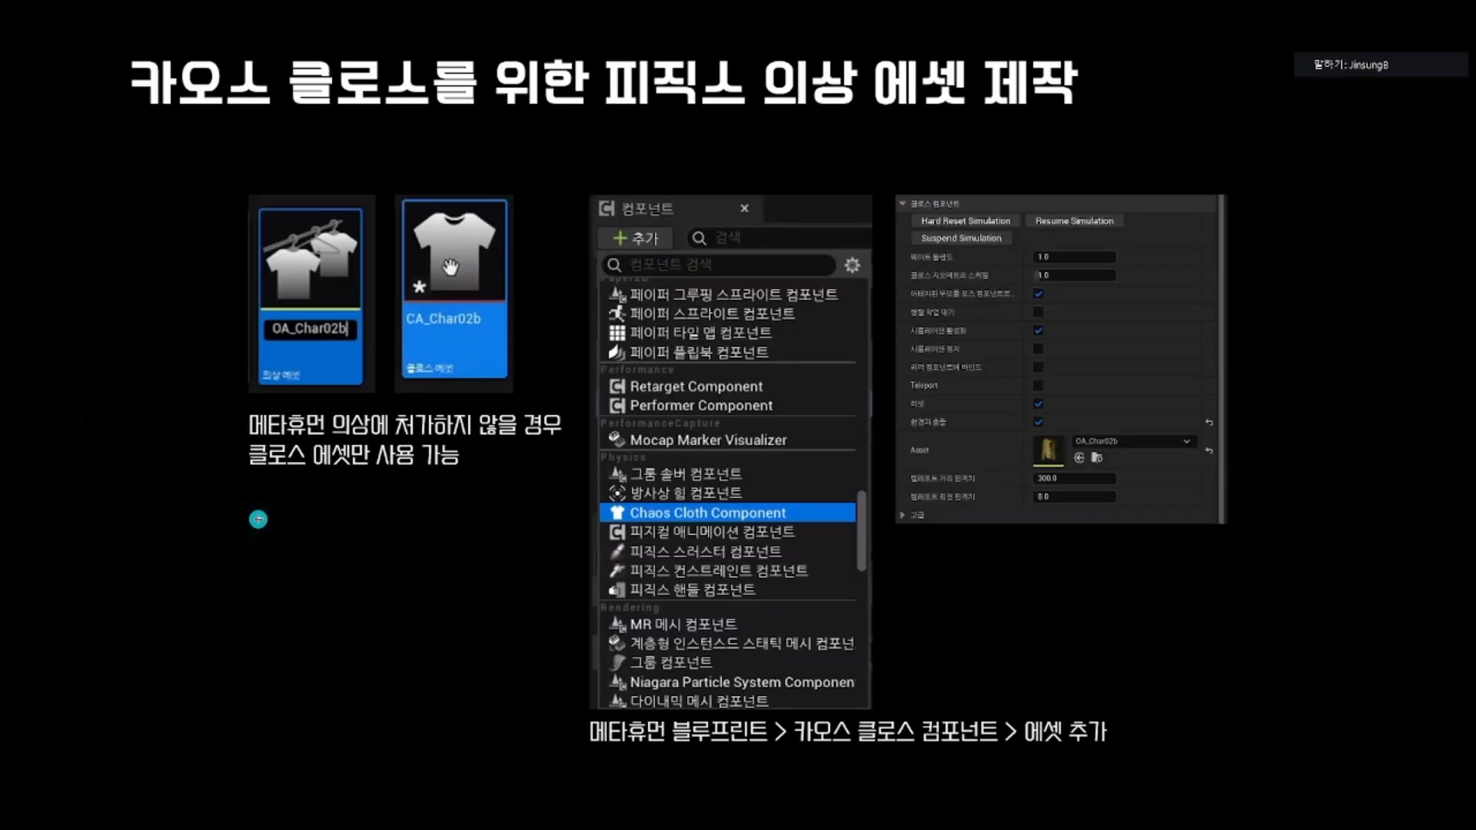
pyautogui.click(258, 520)
pyautogui.click(259, 520)
pyautogui.click(258, 520)
pyautogui.click(258, 520)
pyautogui.click(258, 519)
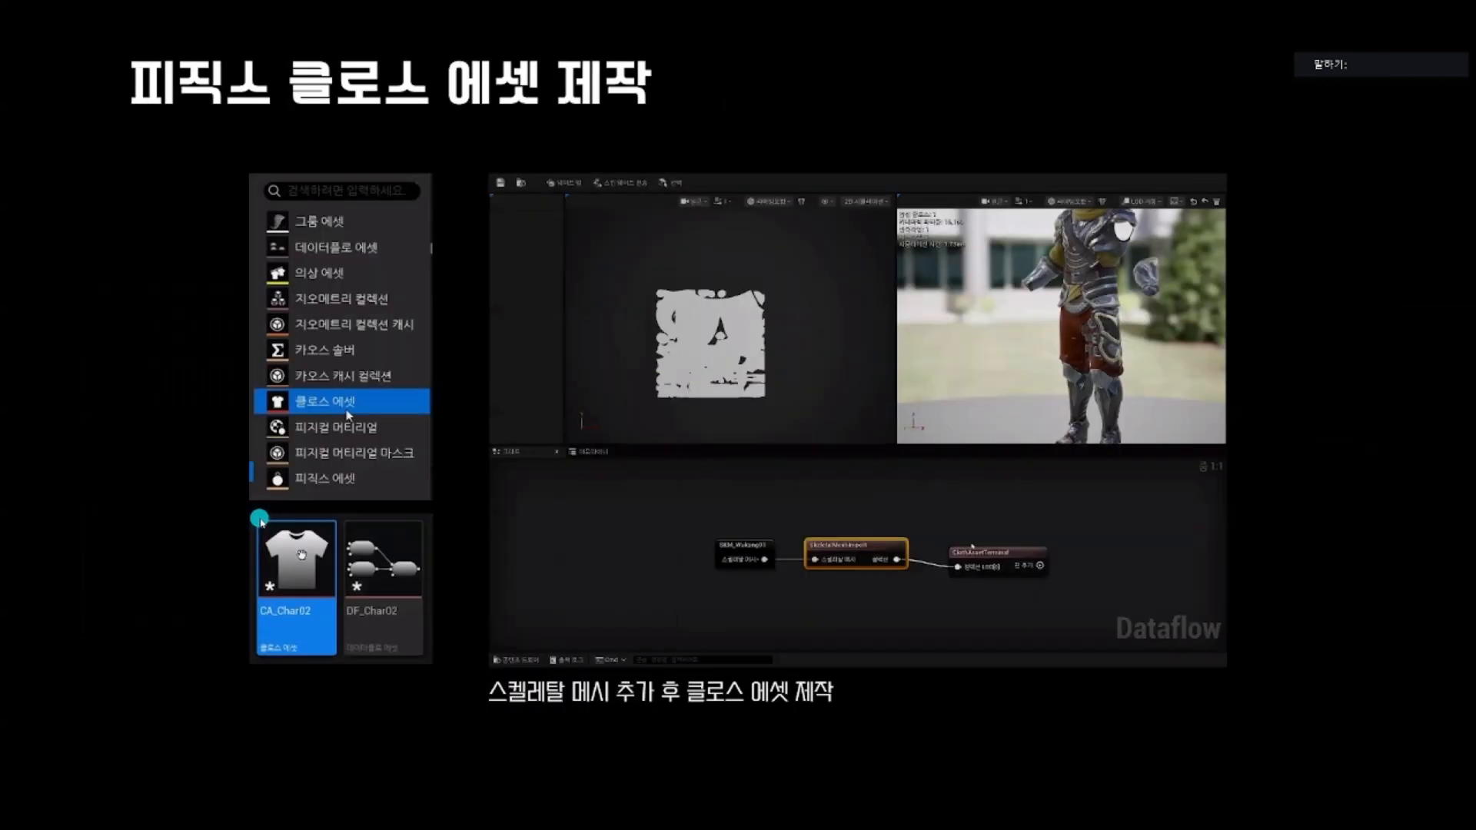
pyautogui.click(259, 518)
pyautogui.click(259, 520)
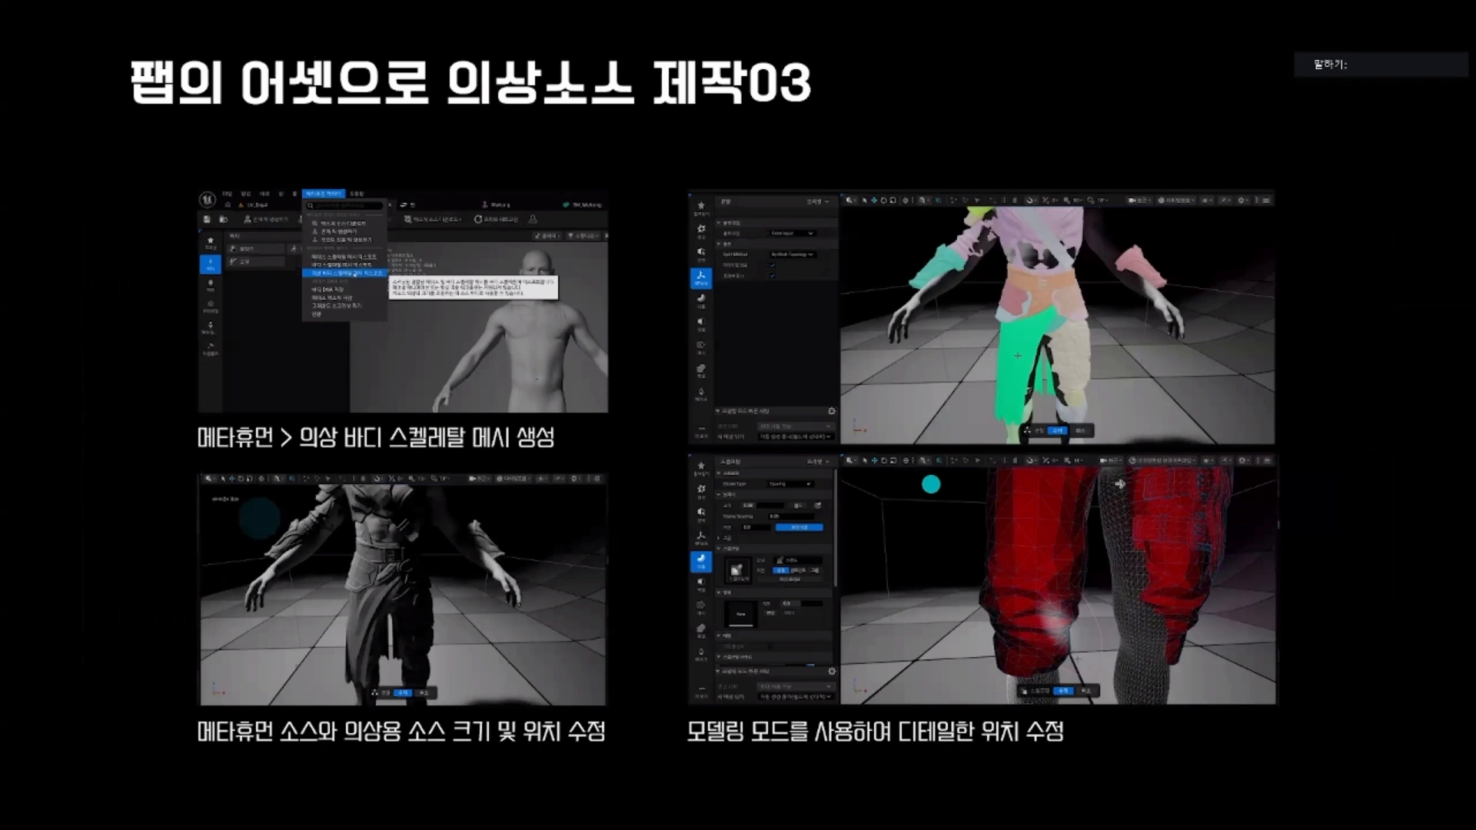
pyautogui.click(1313, 494)
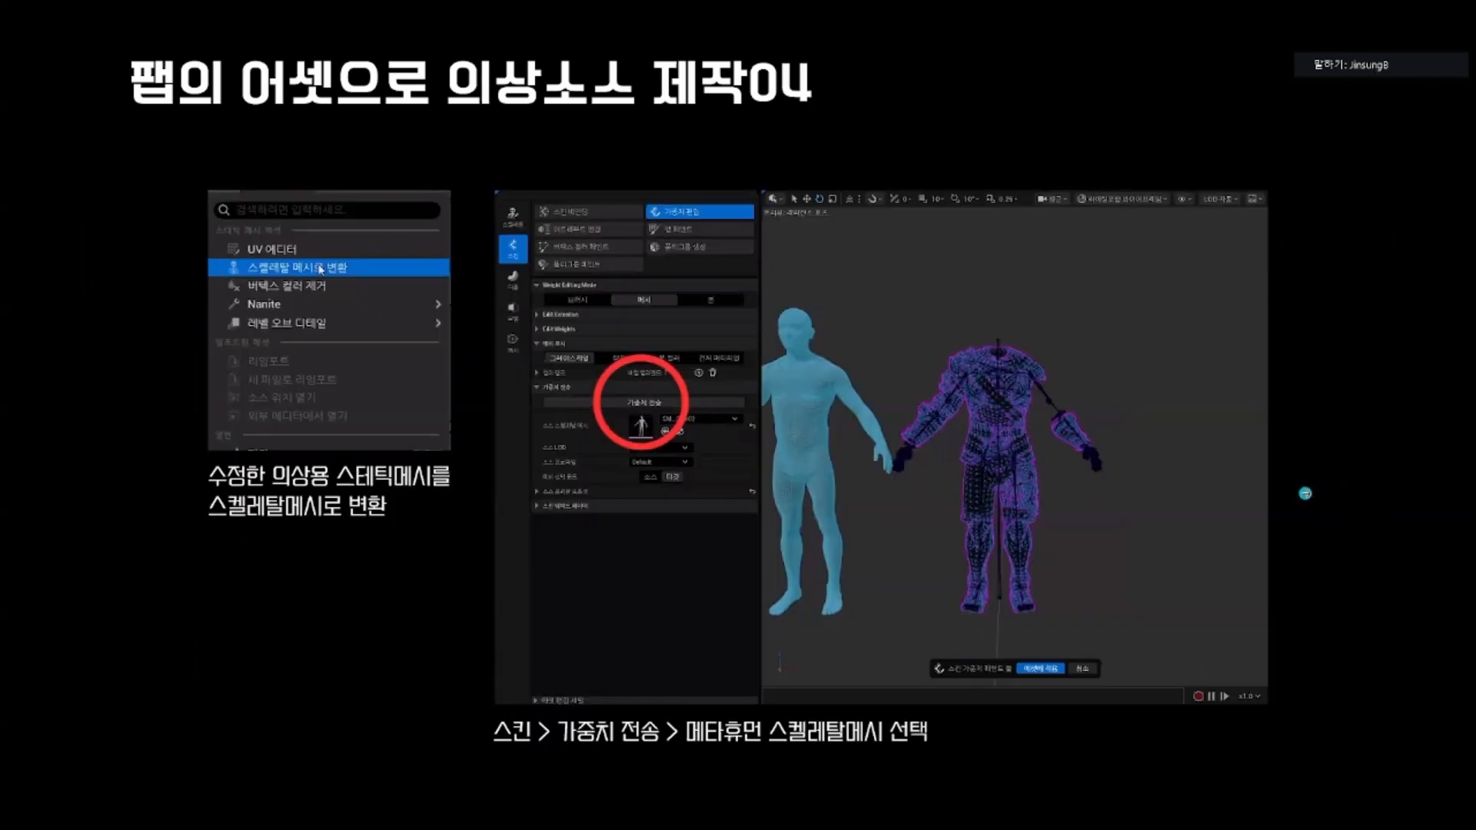
# Step: Switch back to Unreal Editor and save all unsaved assets of the project
pyautogui.hotkey('alt', 'Tab')
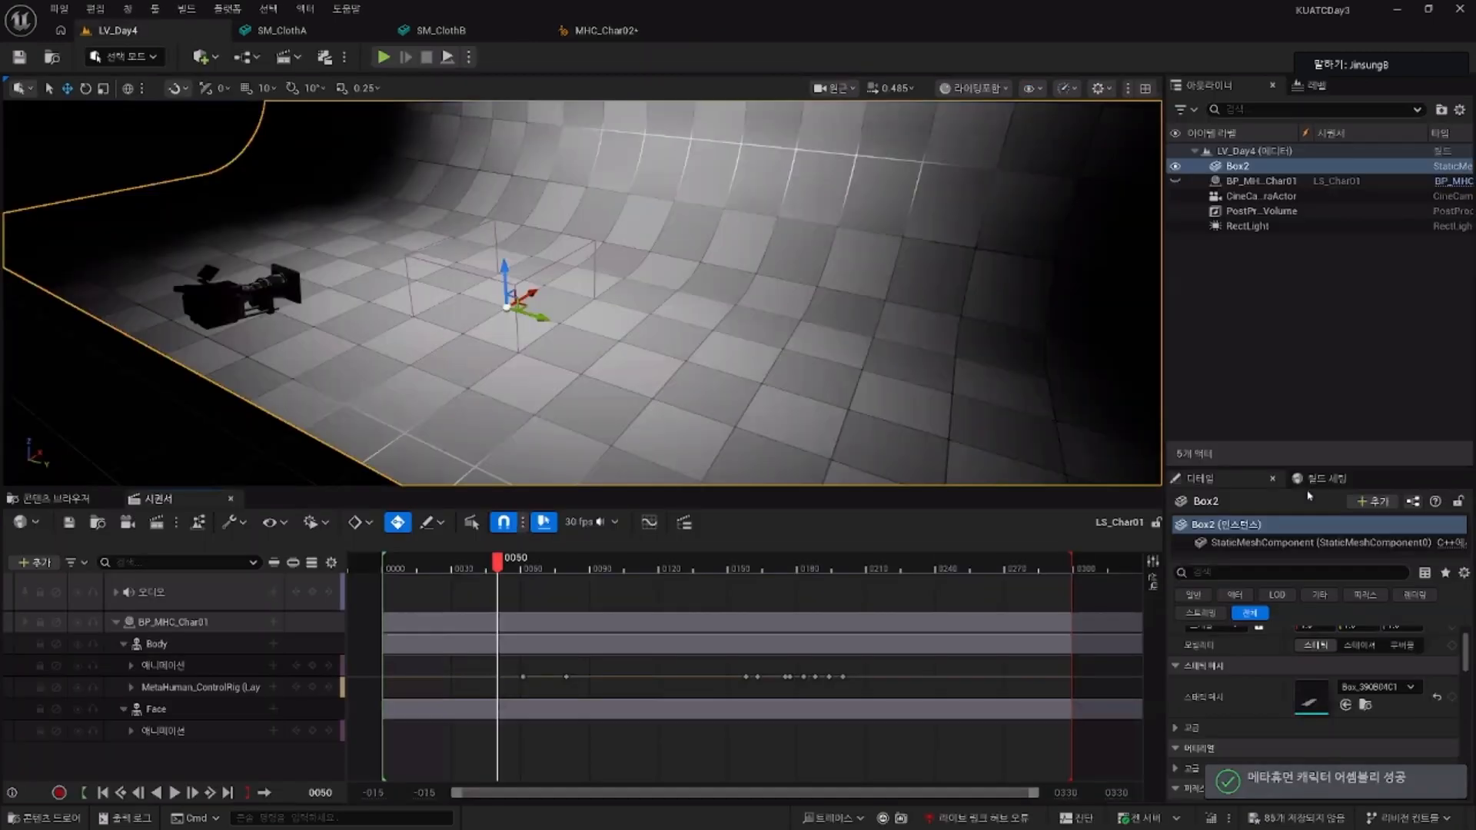
pyautogui.click(80, 504)
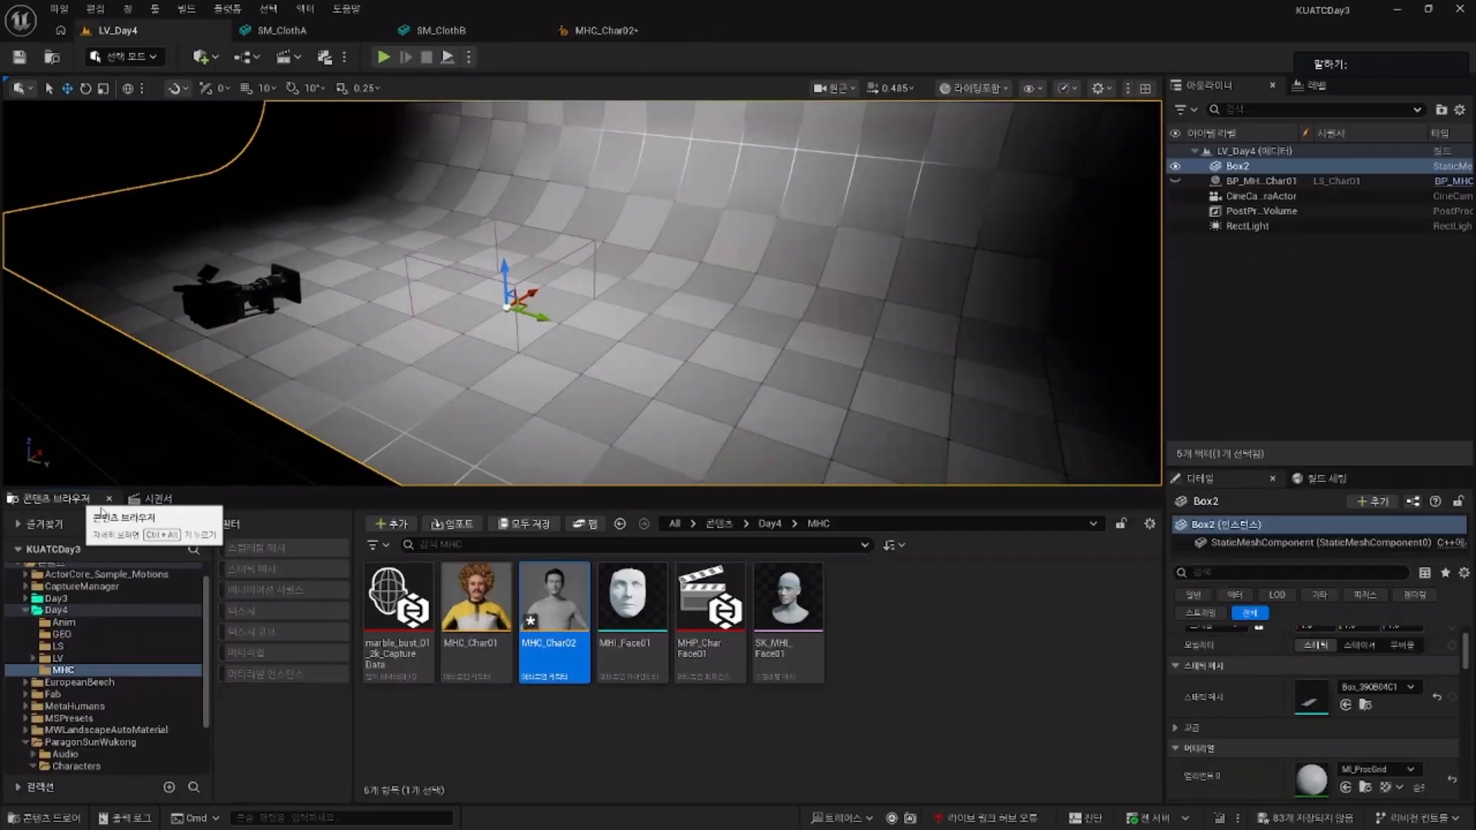
pyautogui.click(523, 524)
pyautogui.press('Return')
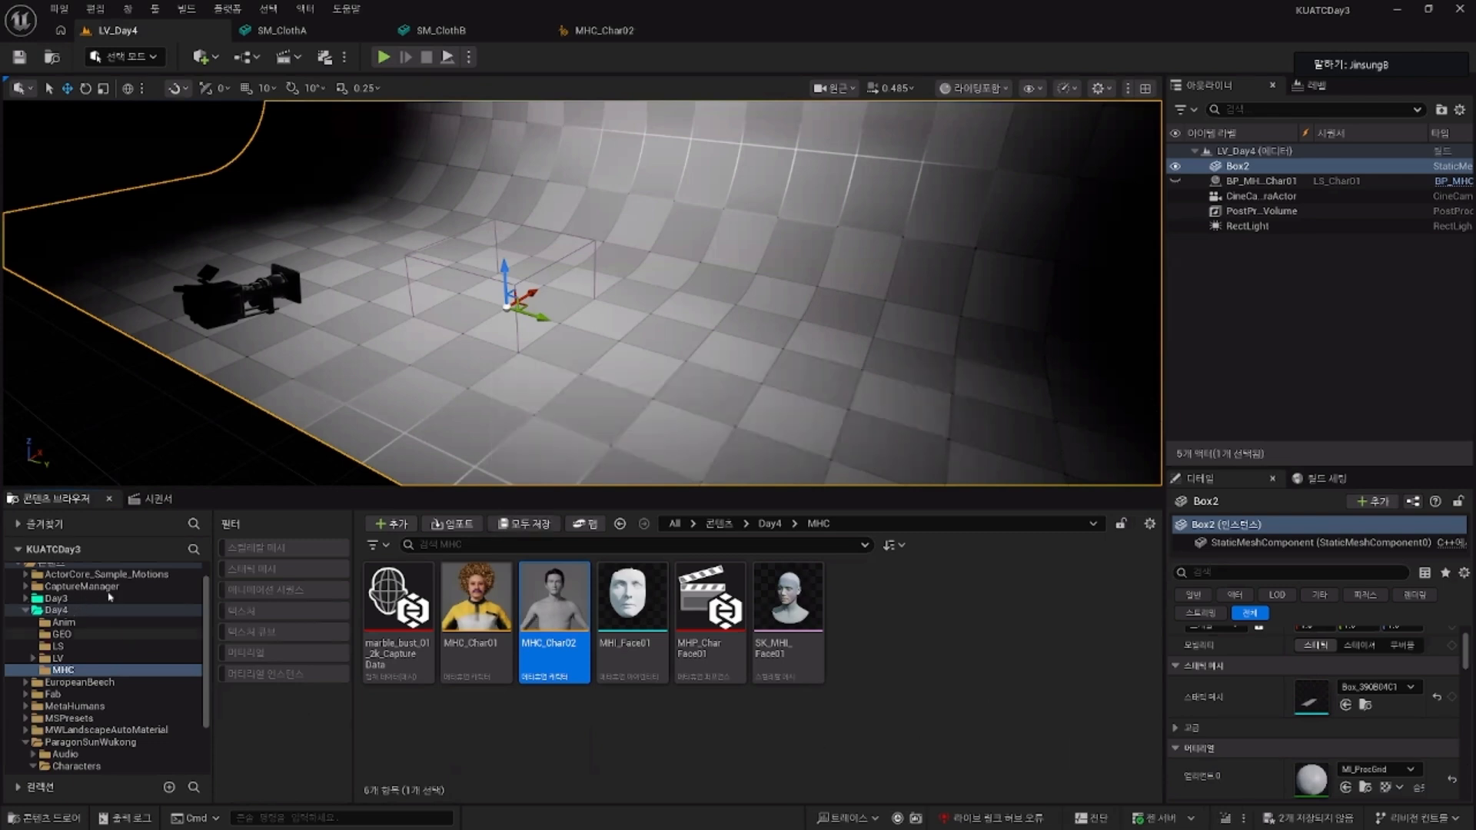
# Step: Open the BP_MHC_Char02 blueprint from the MetaHumans/MHC_Char02 folder and examine the assembled character up close
pyautogui.doubleClick(25, 706)
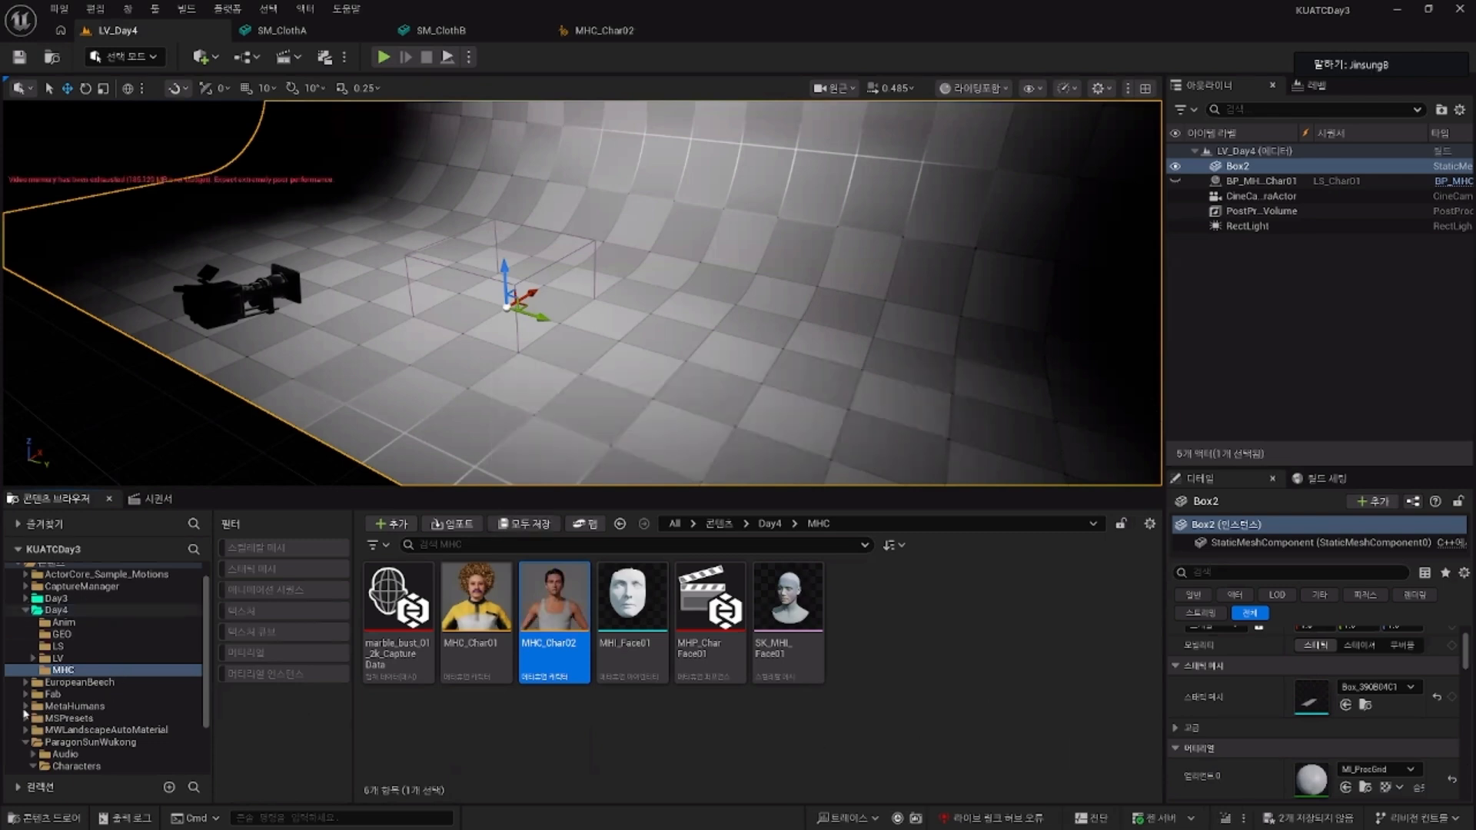
pyautogui.click(33, 730)
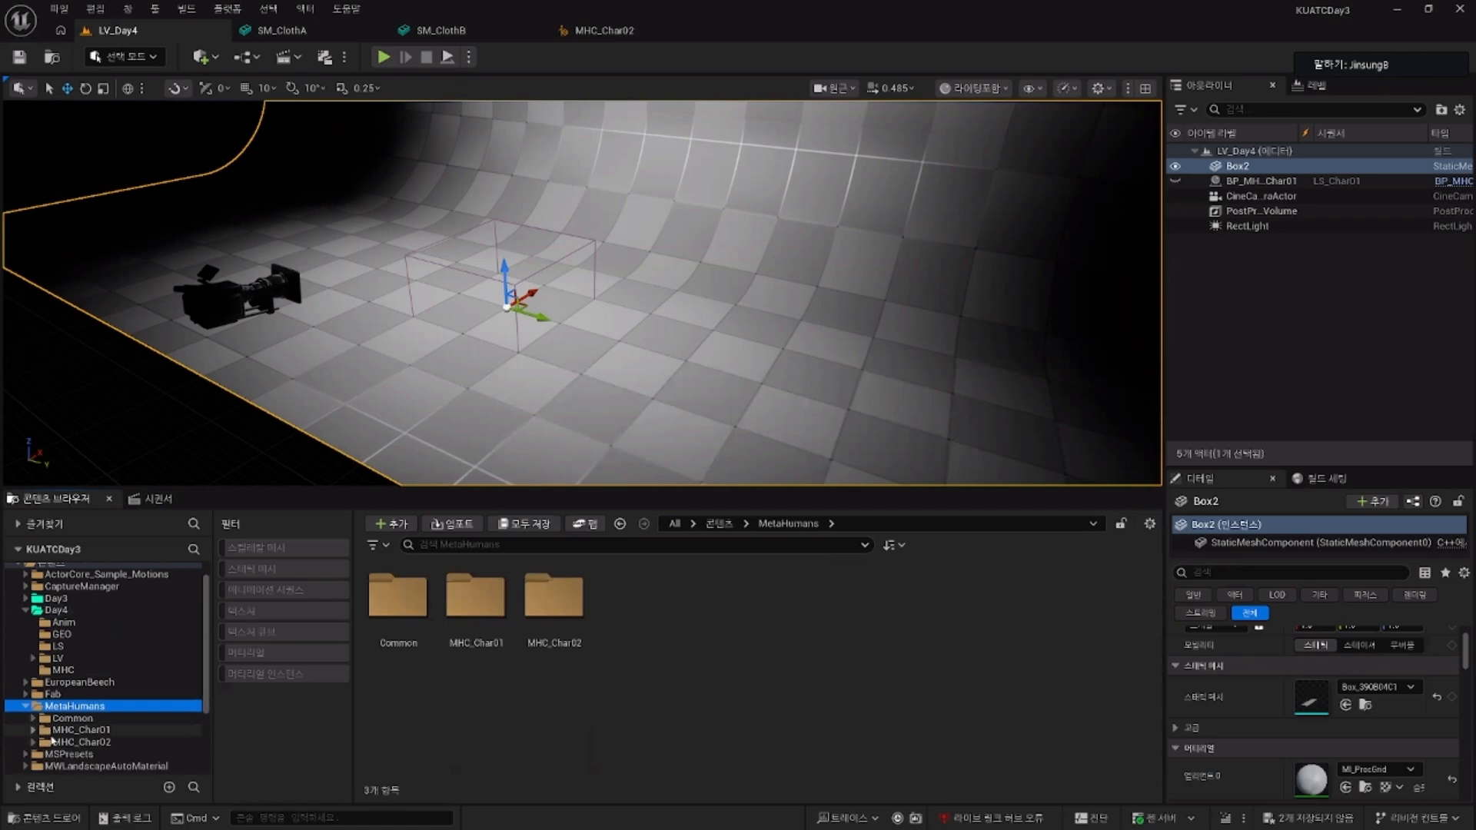
pyautogui.click(73, 742)
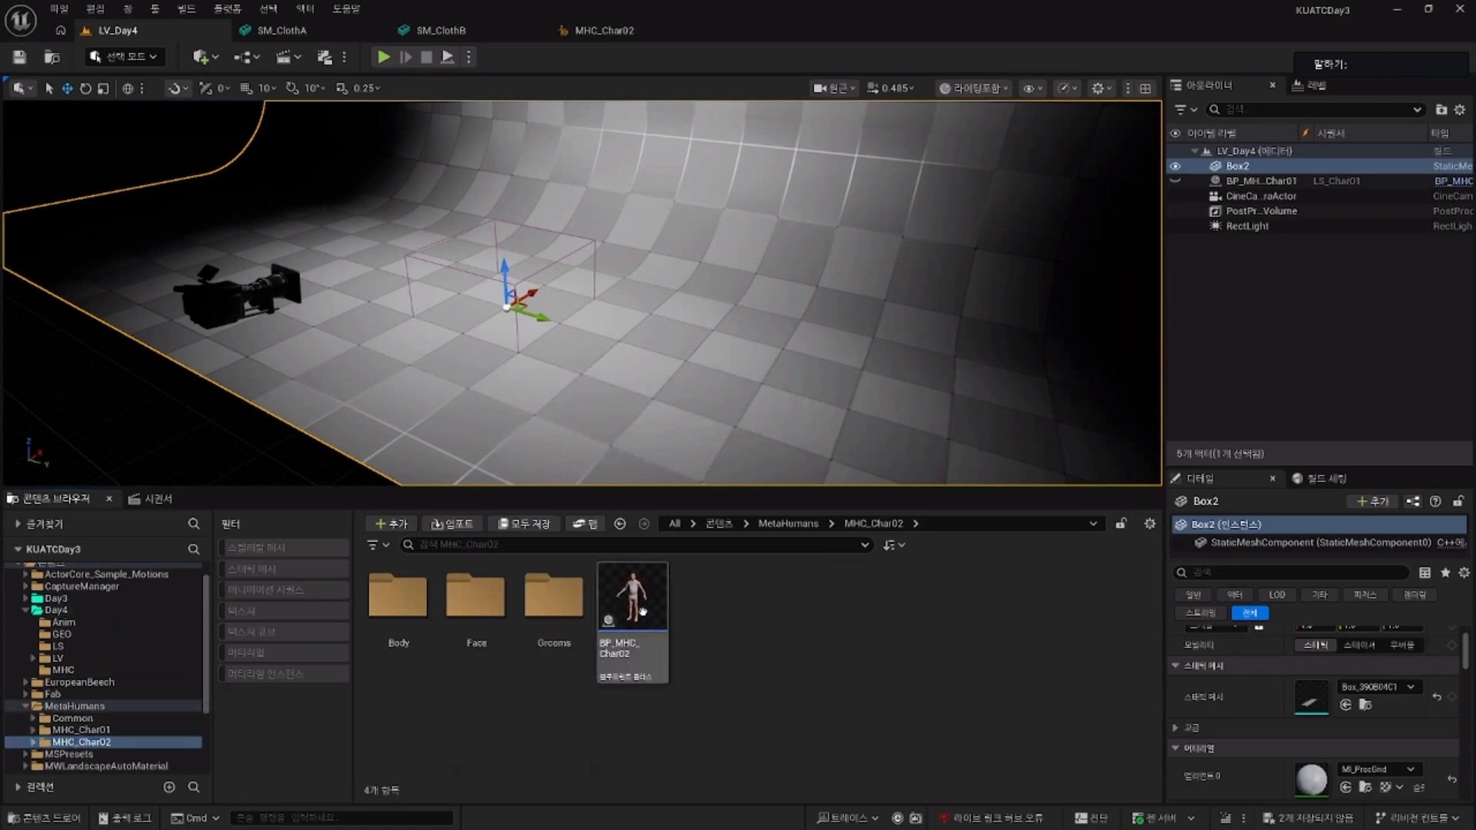
pyautogui.doubleClick(633, 599)
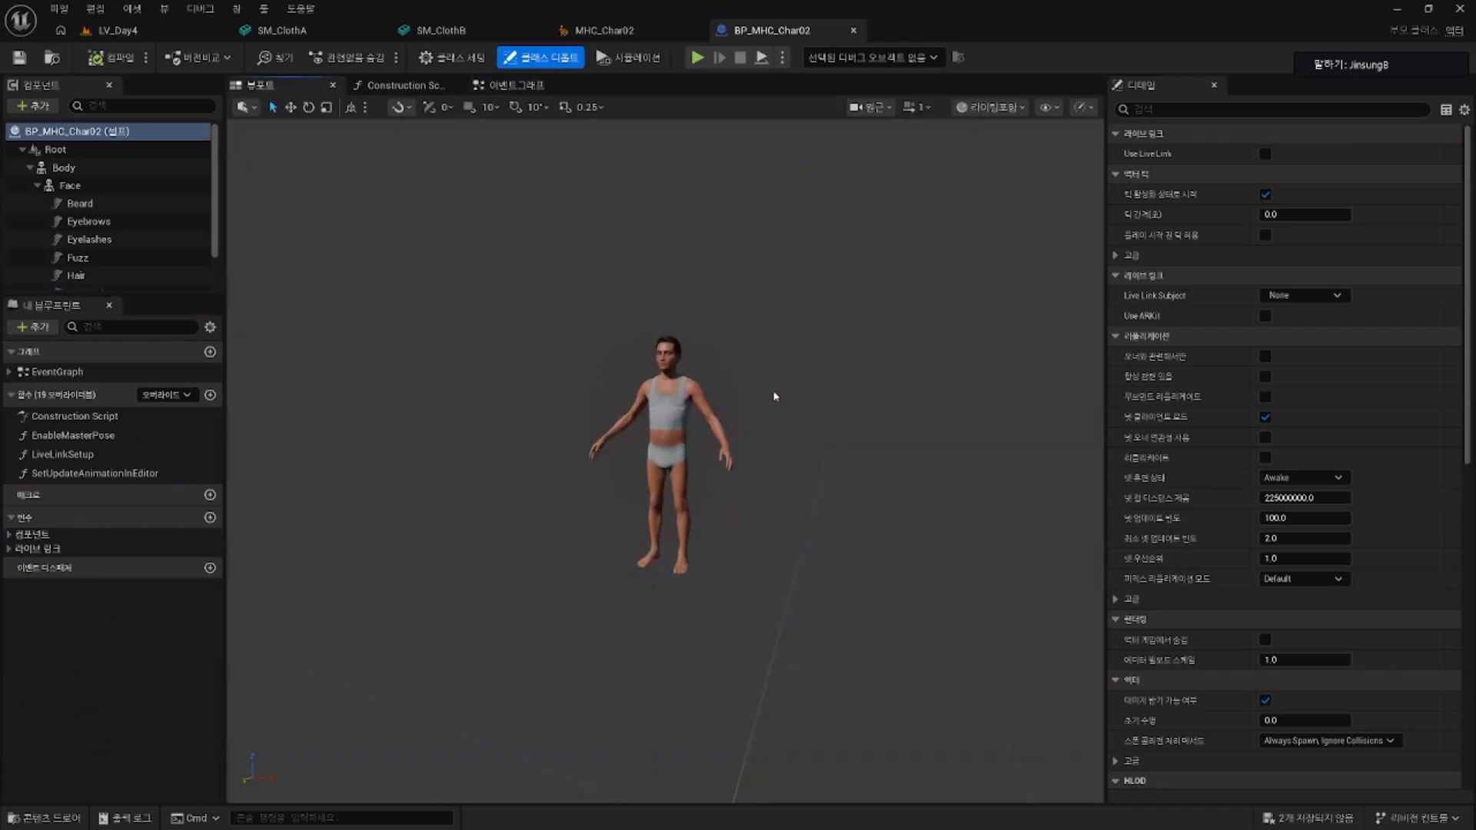
pyautogui.moveTo(666, 461); pyautogui.dragTo(650, 532, button='right')
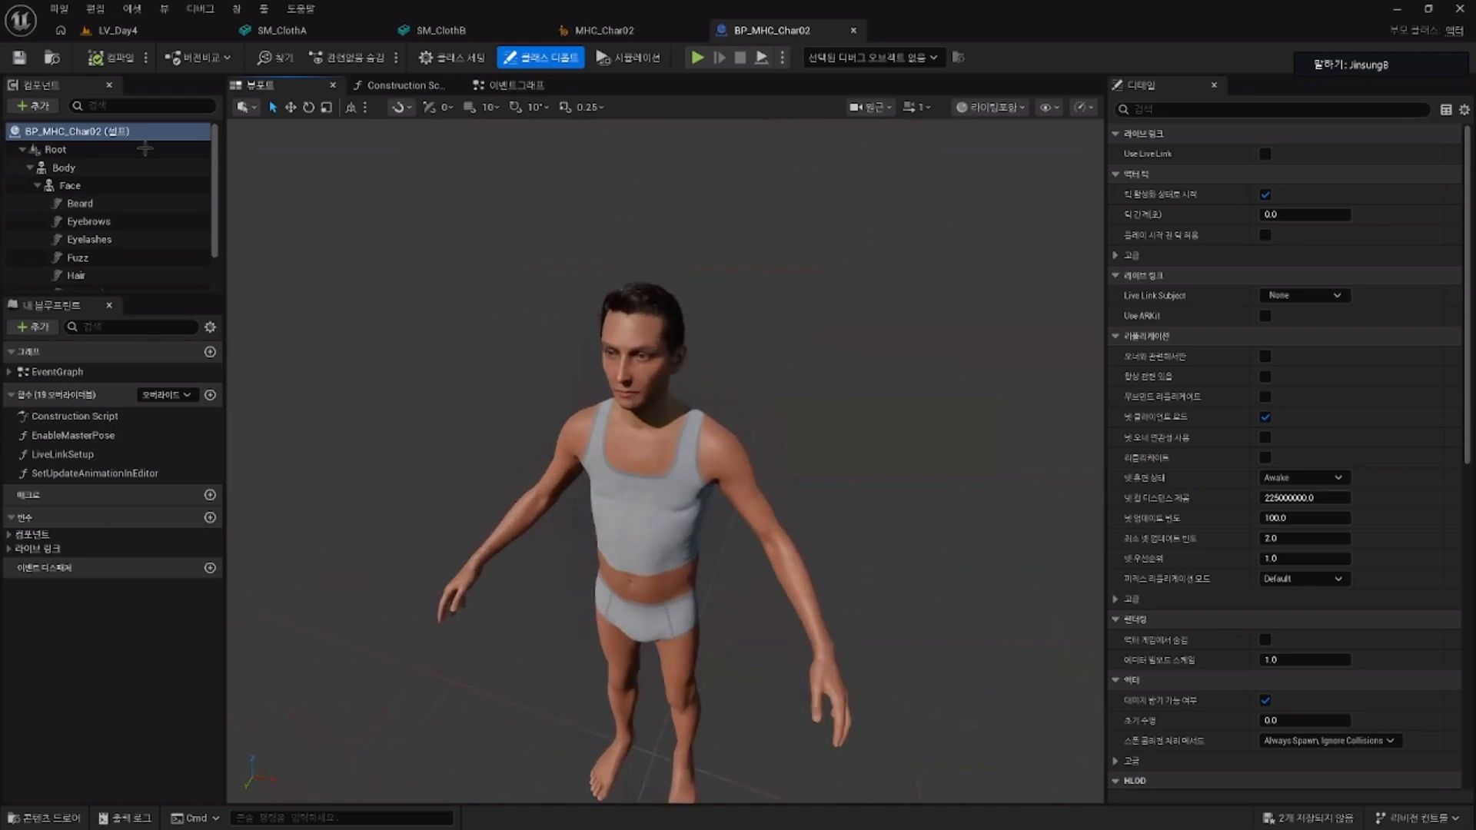
# Step: Locate the skeletal mesh used by the blueprint's Body component in the content browser, and return to the Day4 GEO folder
pyautogui.click(115, 171)
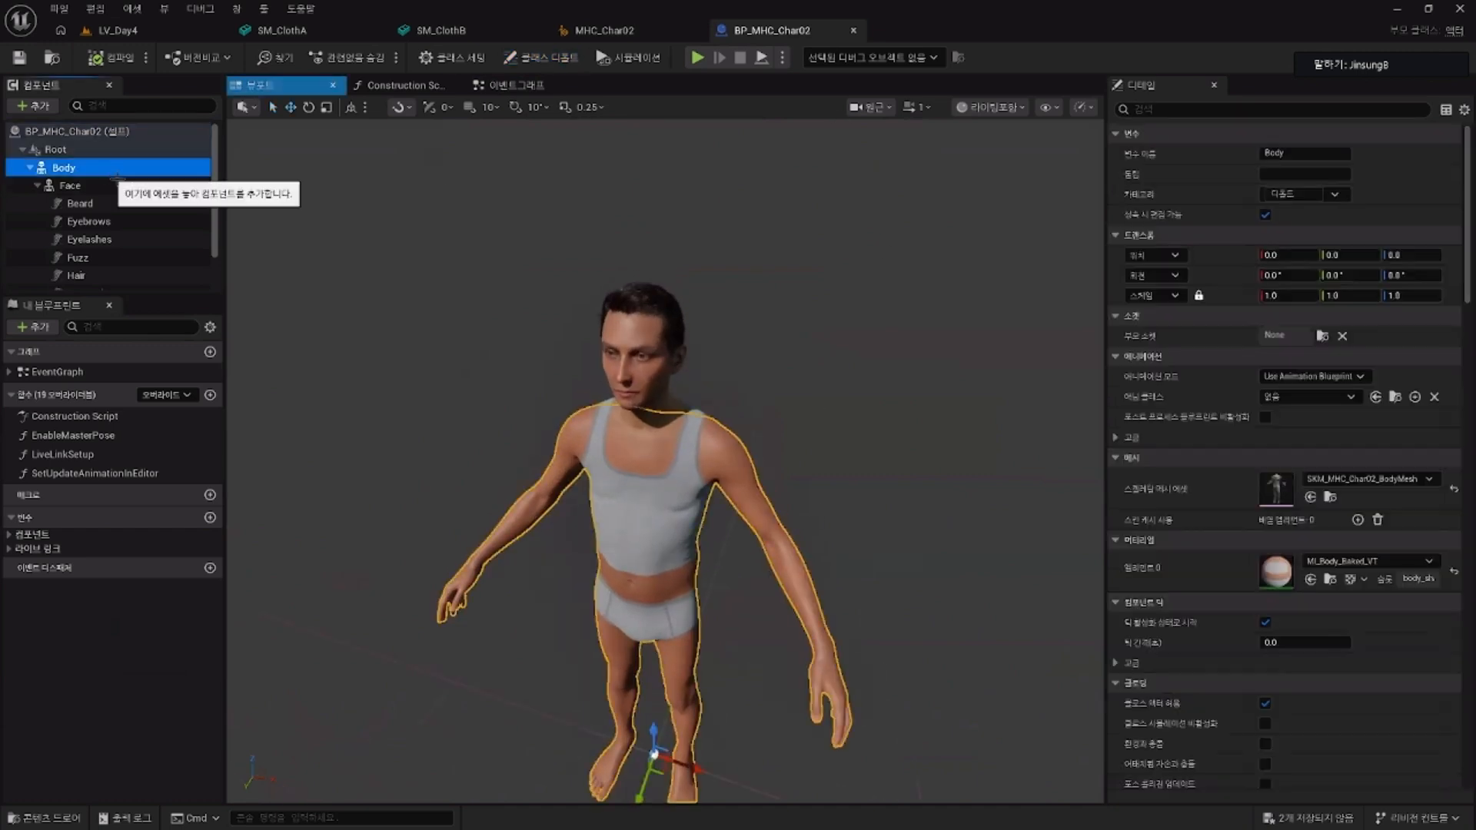
pyautogui.click(1329, 497)
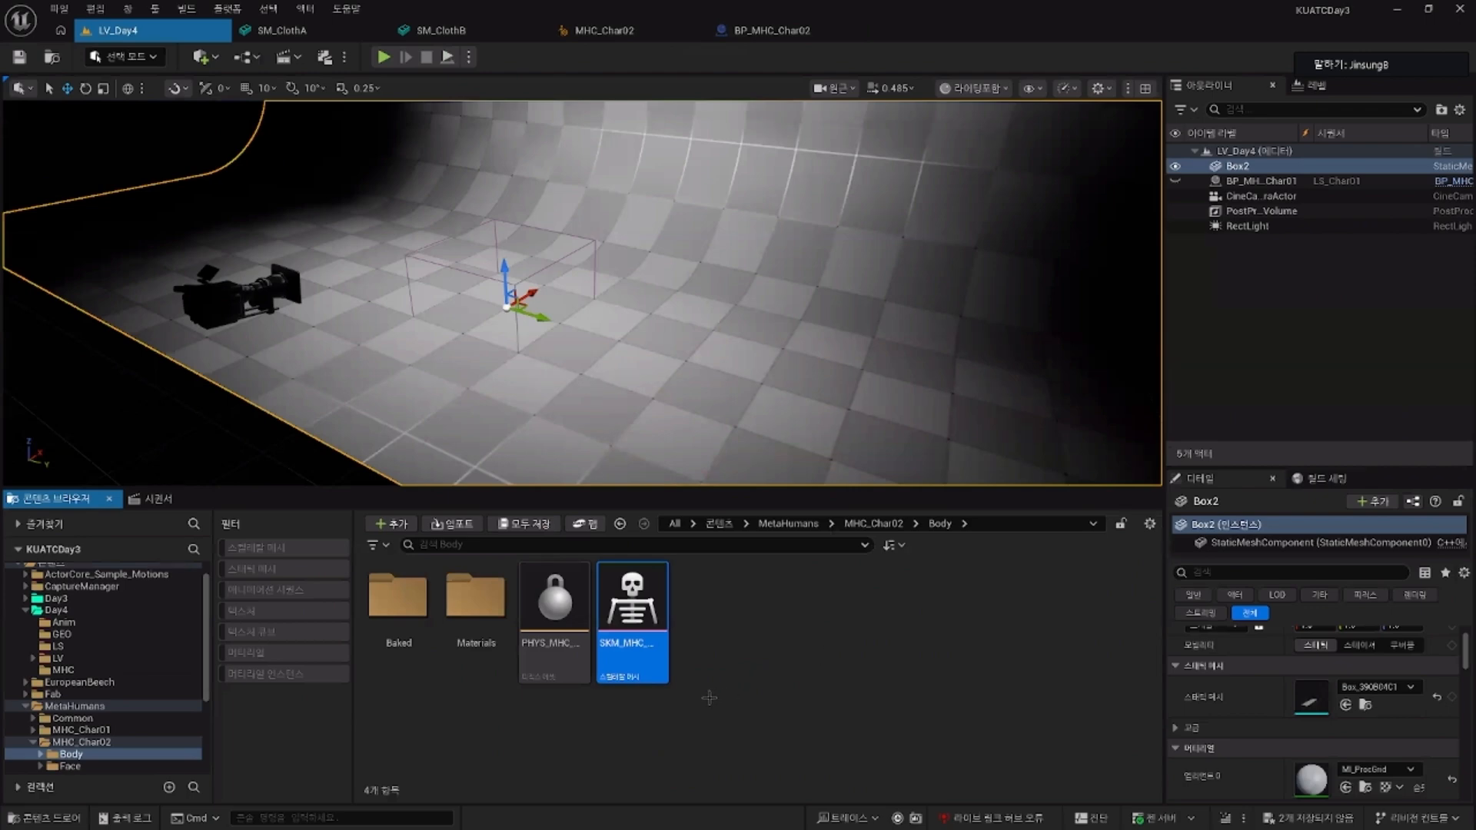
pyautogui.click(627, 659)
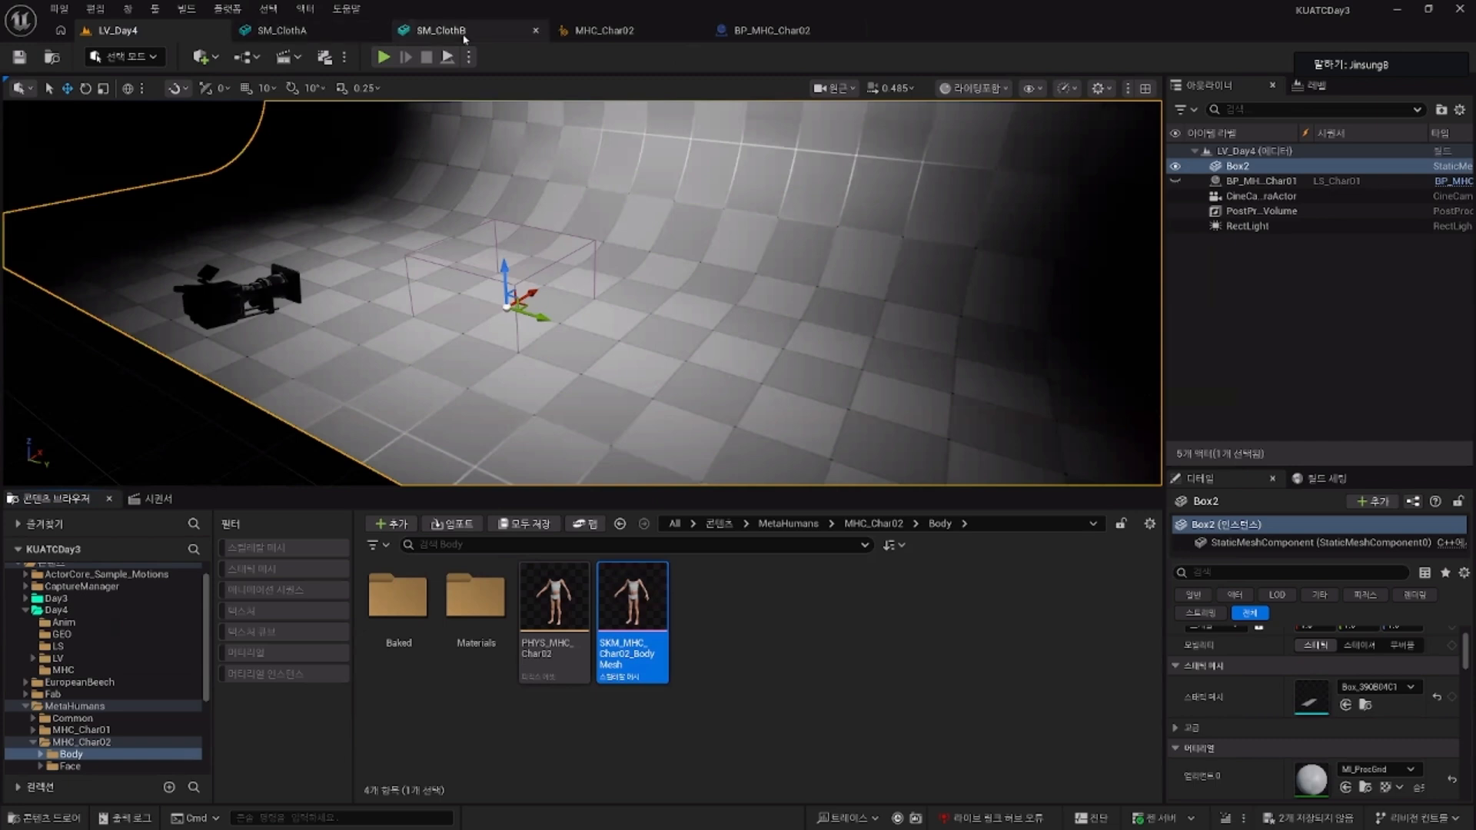
pyautogui.click(946, 615)
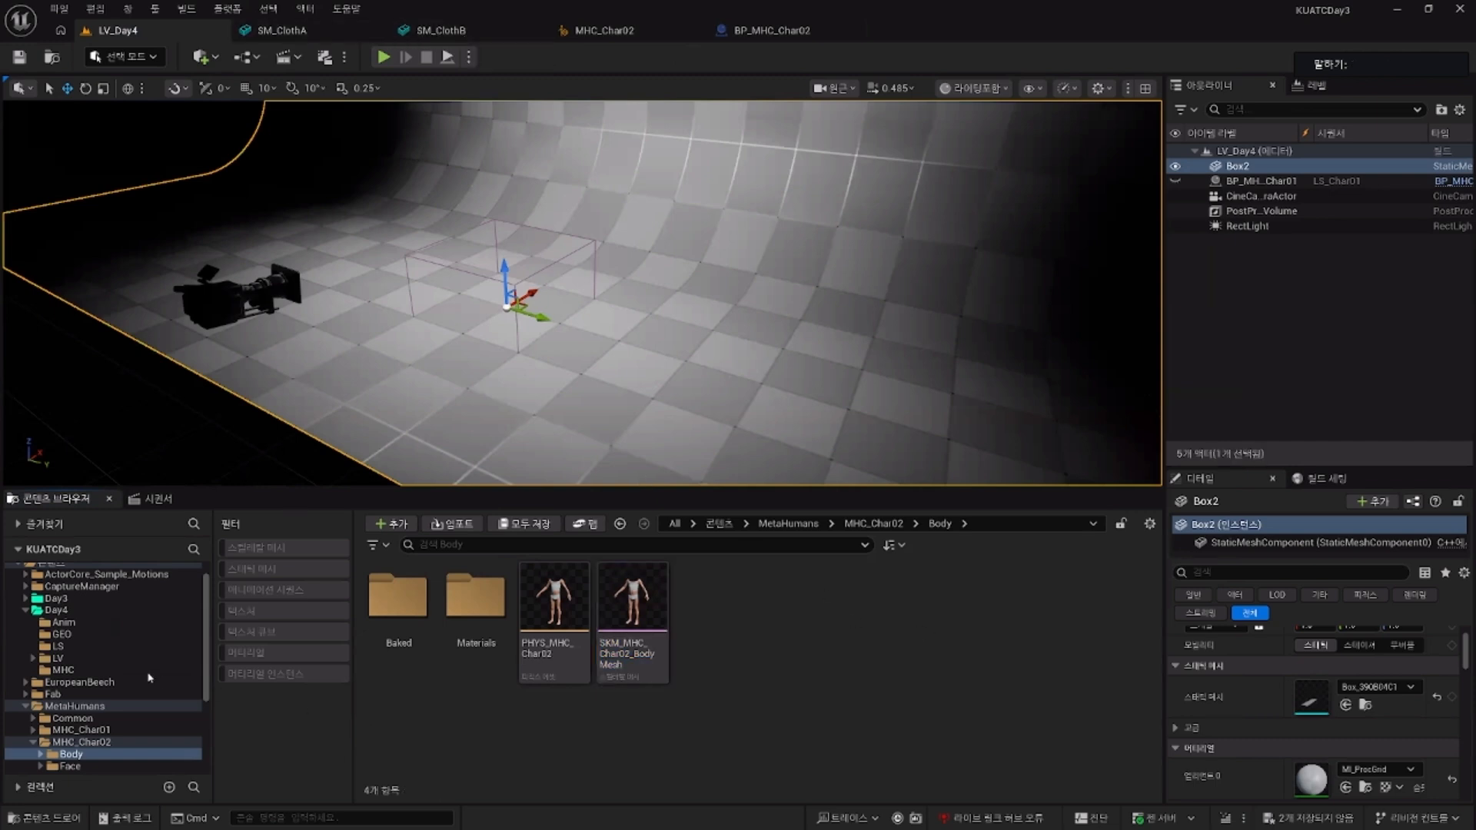
pyautogui.click(78, 639)
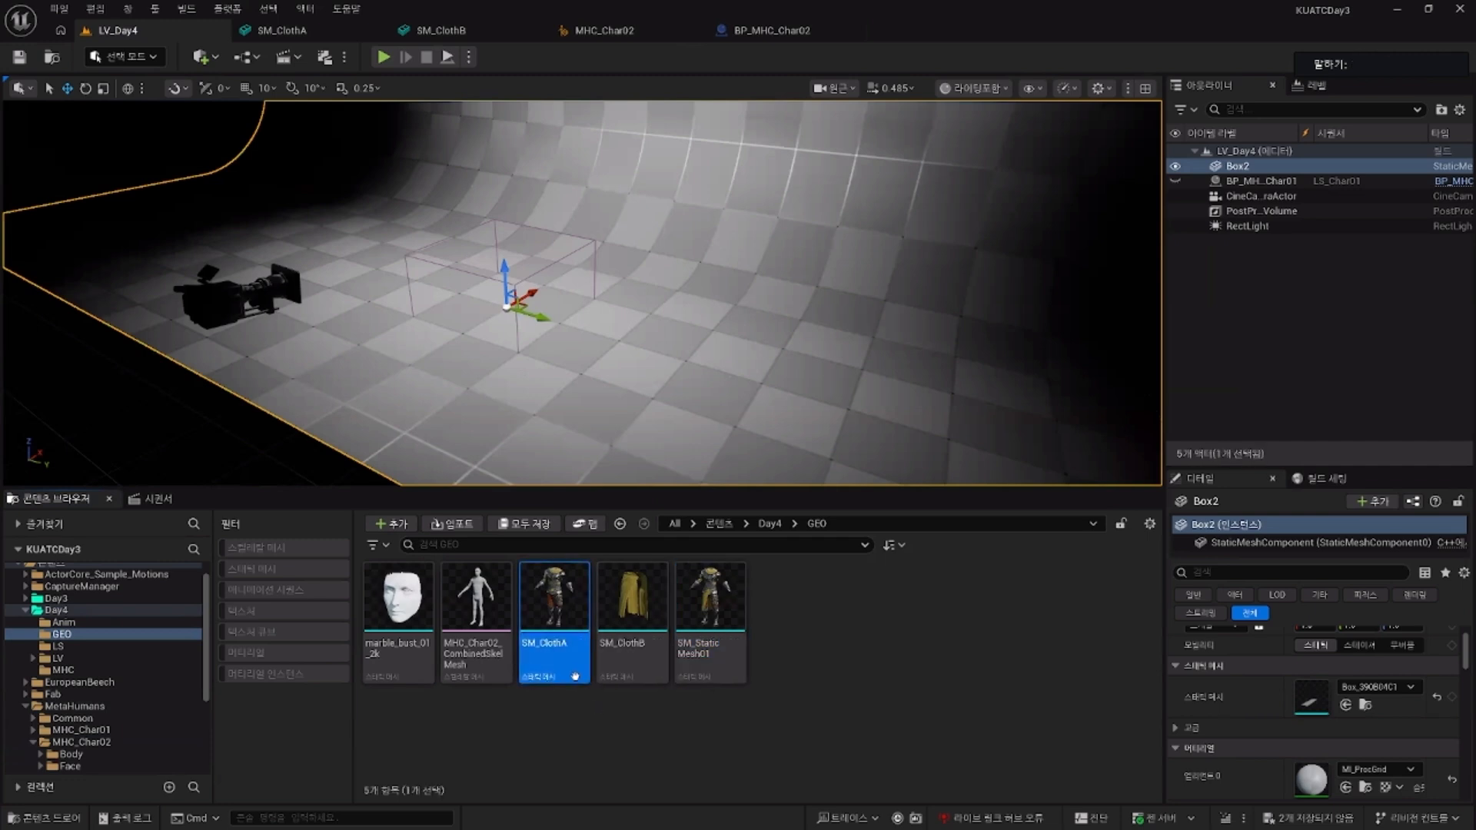
pyautogui.moveTo(575, 676); pyautogui.dragTo(623, 356)
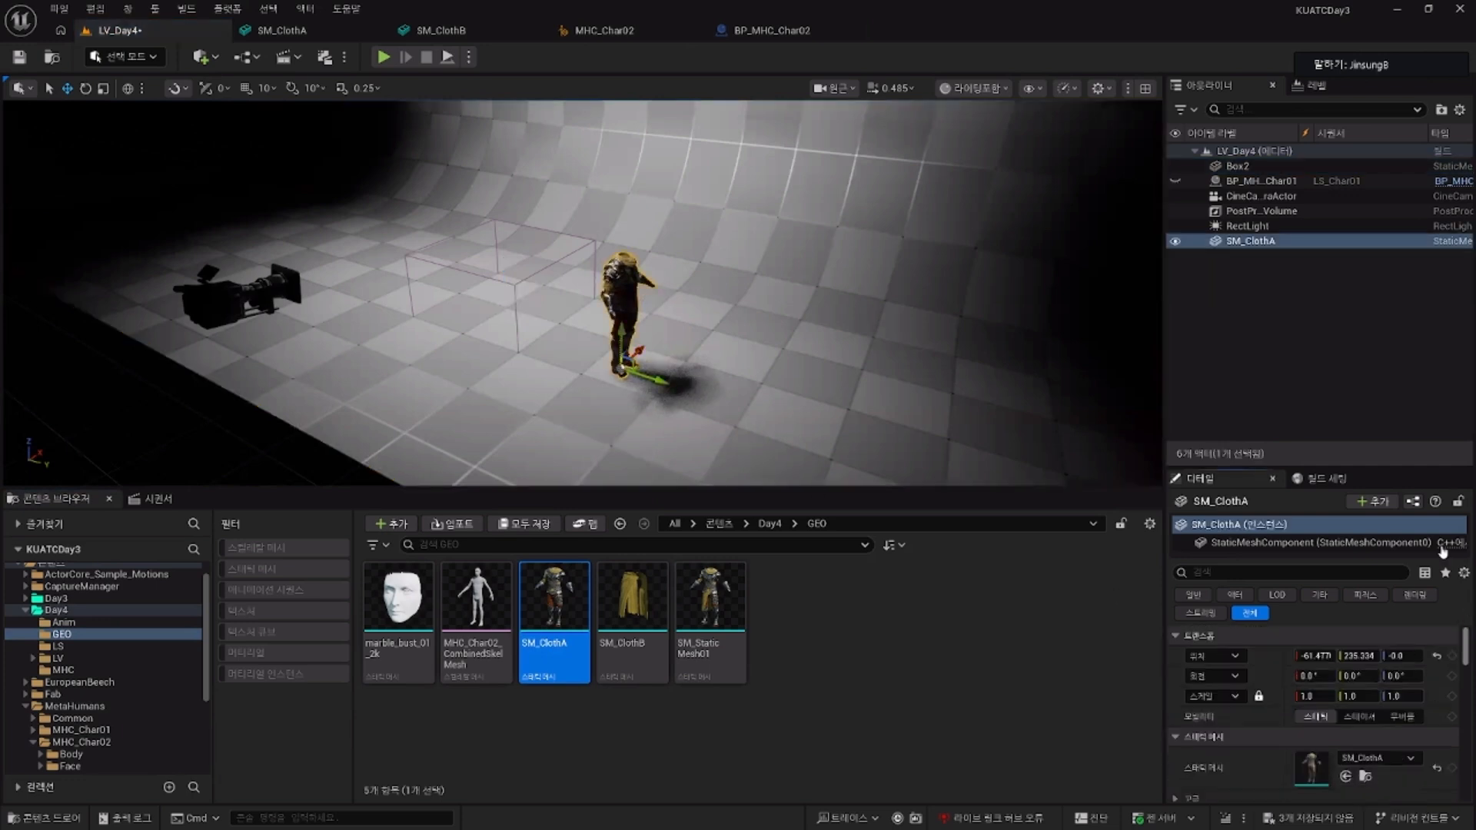
pyautogui.click(1437, 656)
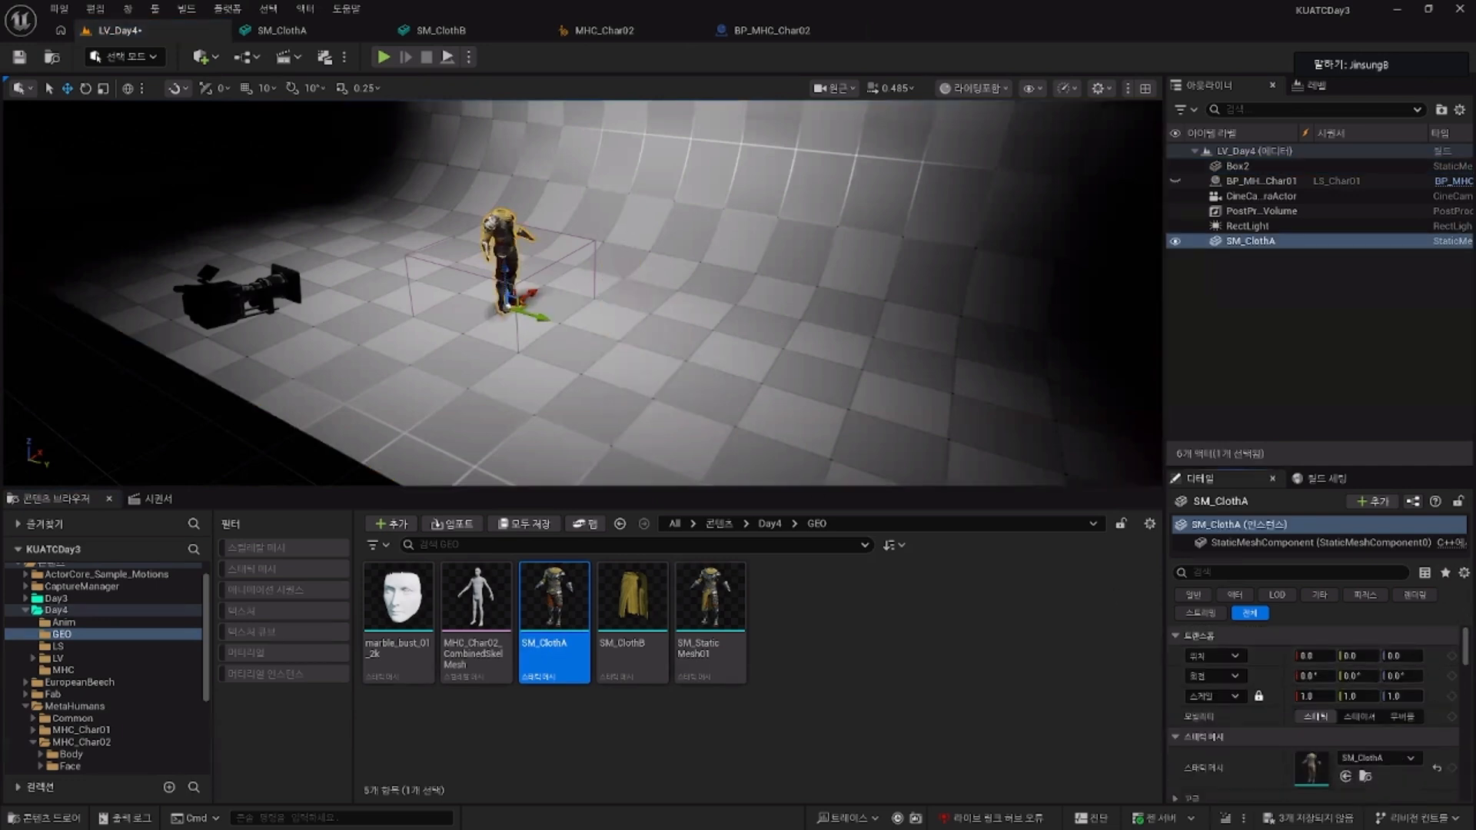
pyautogui.click(1269, 243)
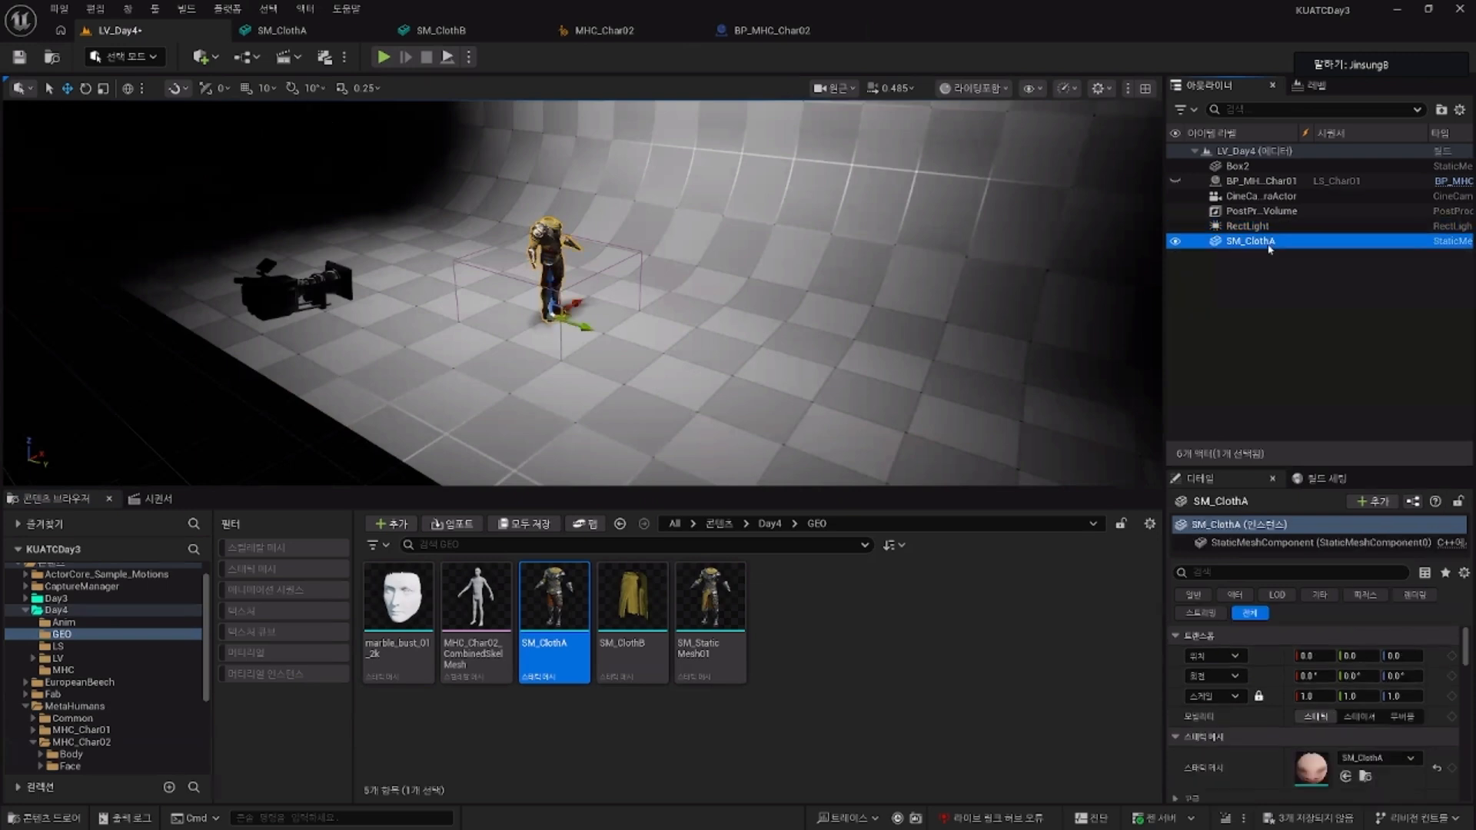
pyautogui.press('Delete')
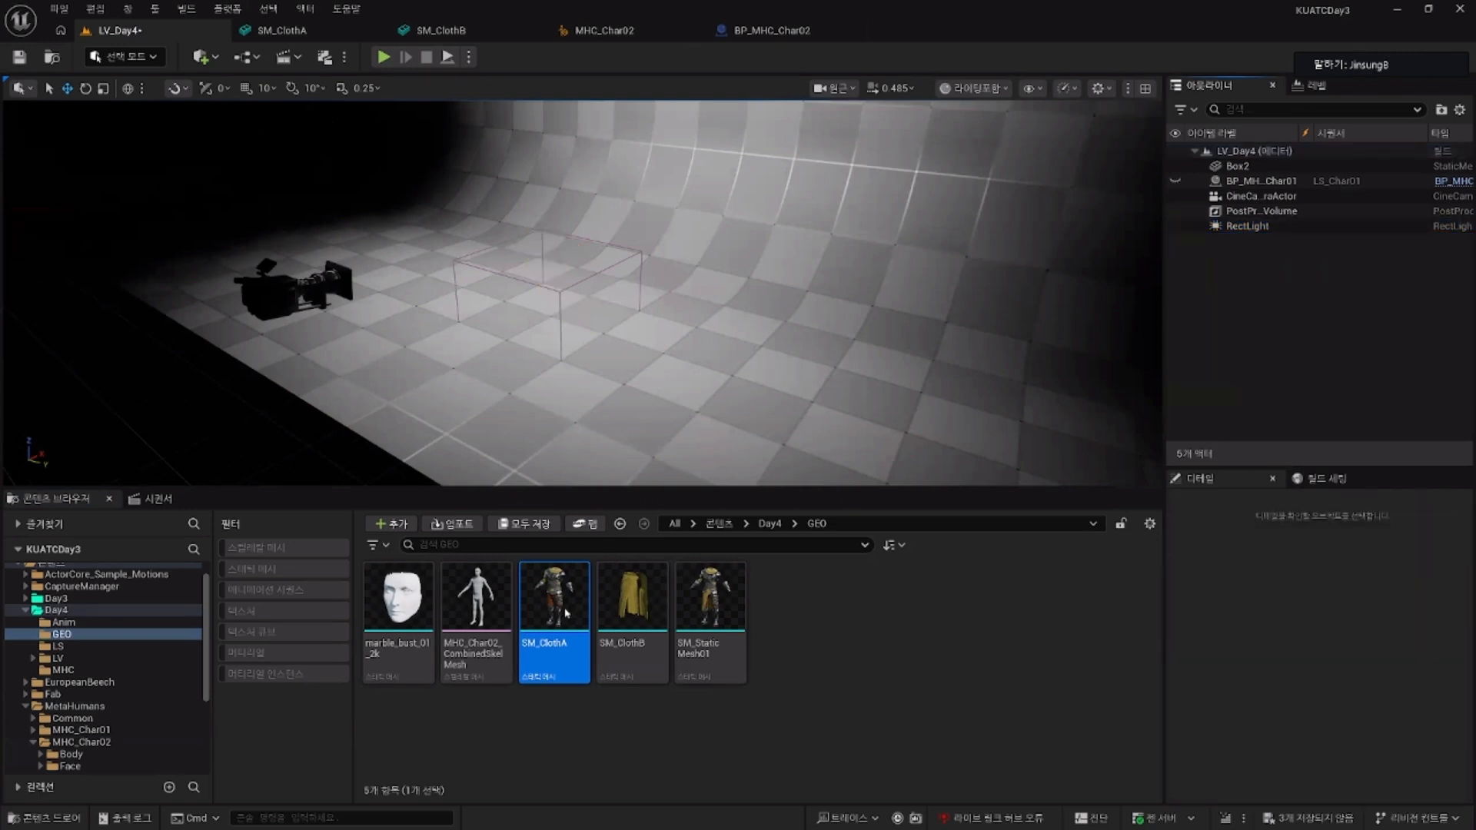
# Step: Start converting the static mesh SM_ClothA to a skeletal mesh, with the skeleton creation type set to Use Existing Skeletal Mesh
pyautogui.rightClick(559, 604)
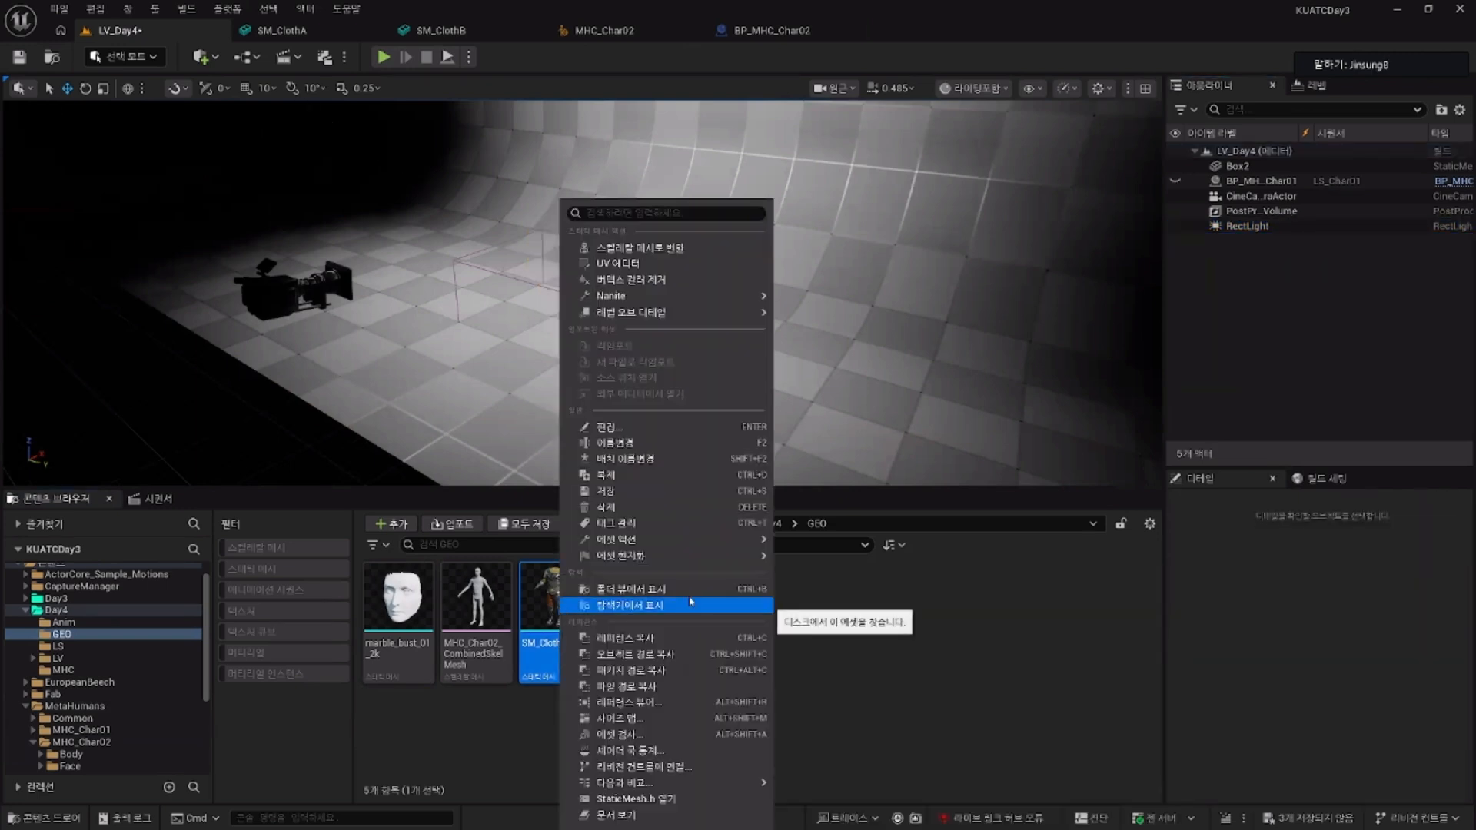
pyautogui.click(676, 249)
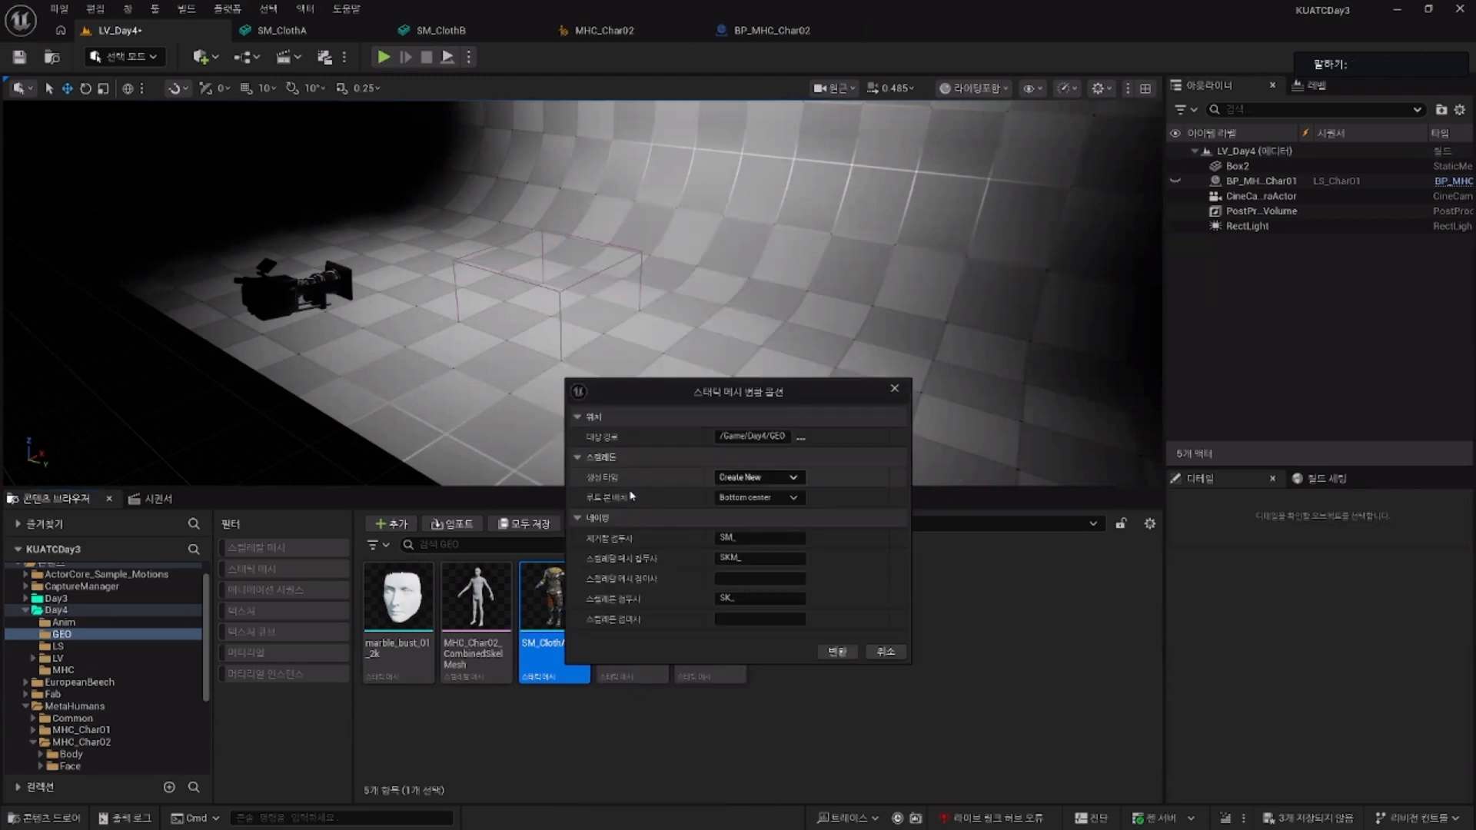
pyautogui.click(792, 479)
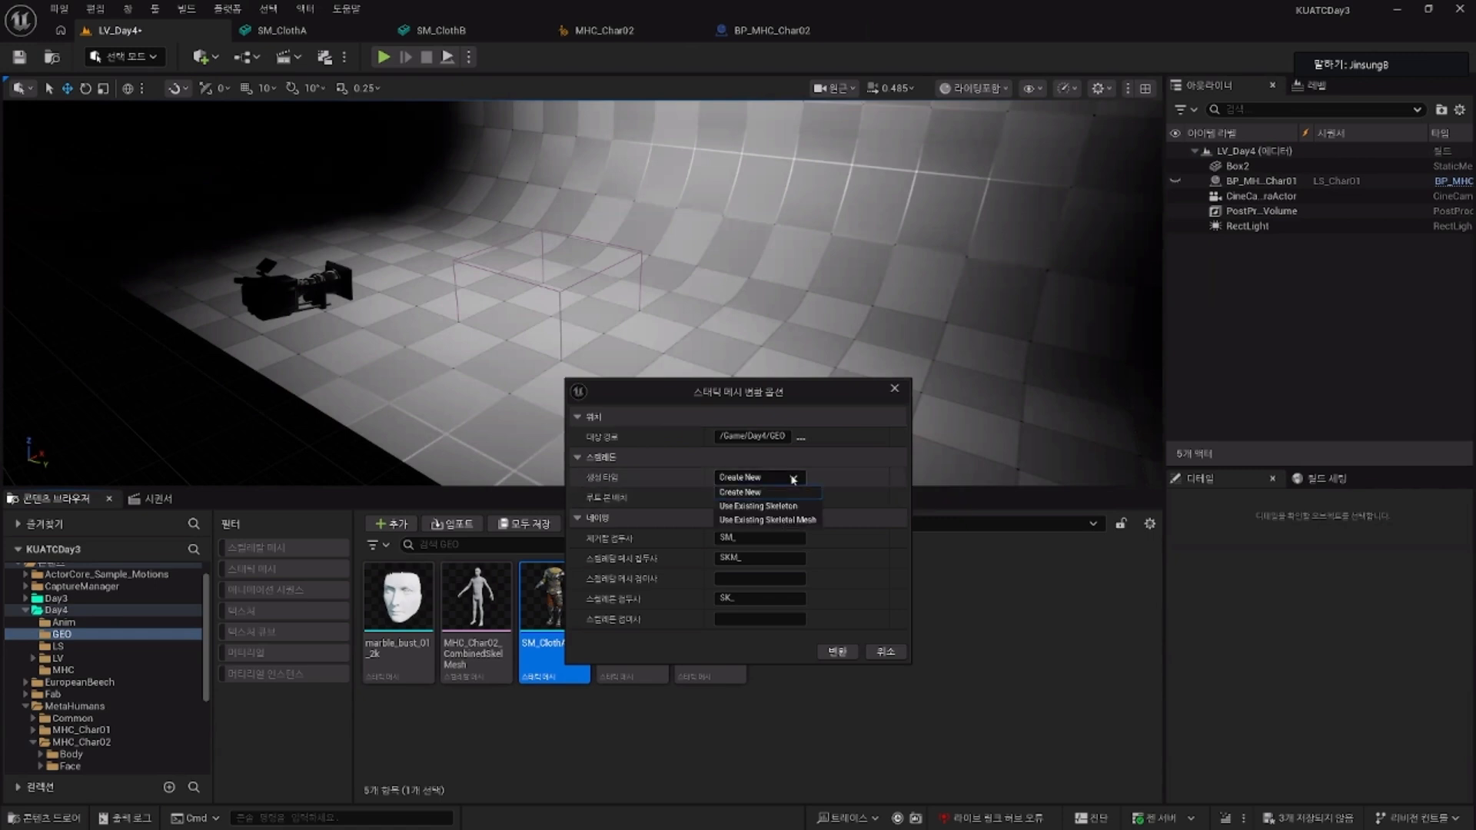
pyautogui.click(800, 521)
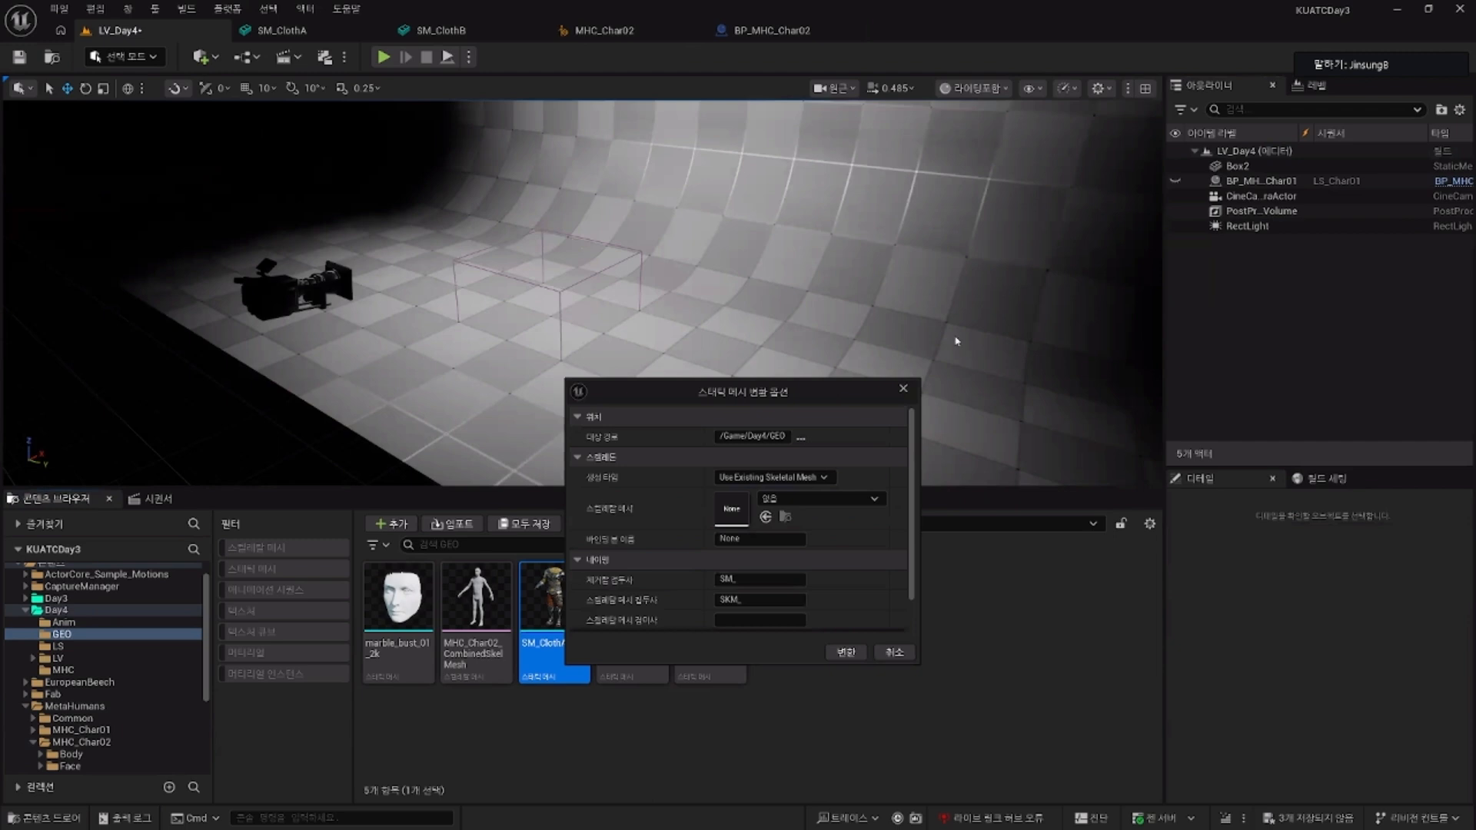
# Step: Choose SKM_MHC_Char02_BodyMesh as the reference skeletal mesh, convert SM_ClothA, and save all modified assets
pyautogui.click(997, 447)
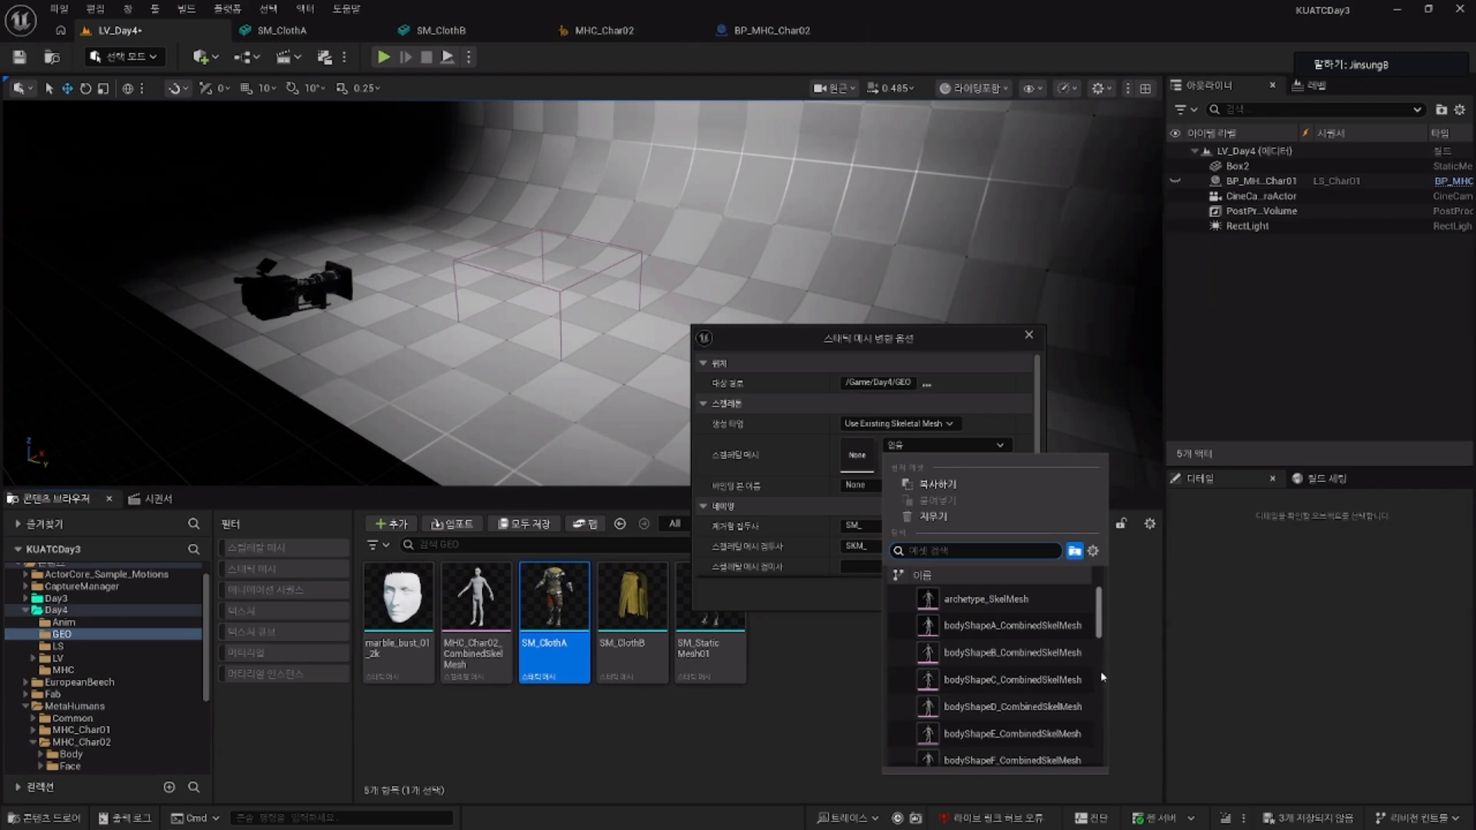
pyautogui.scroll(-1, 1103, 680)
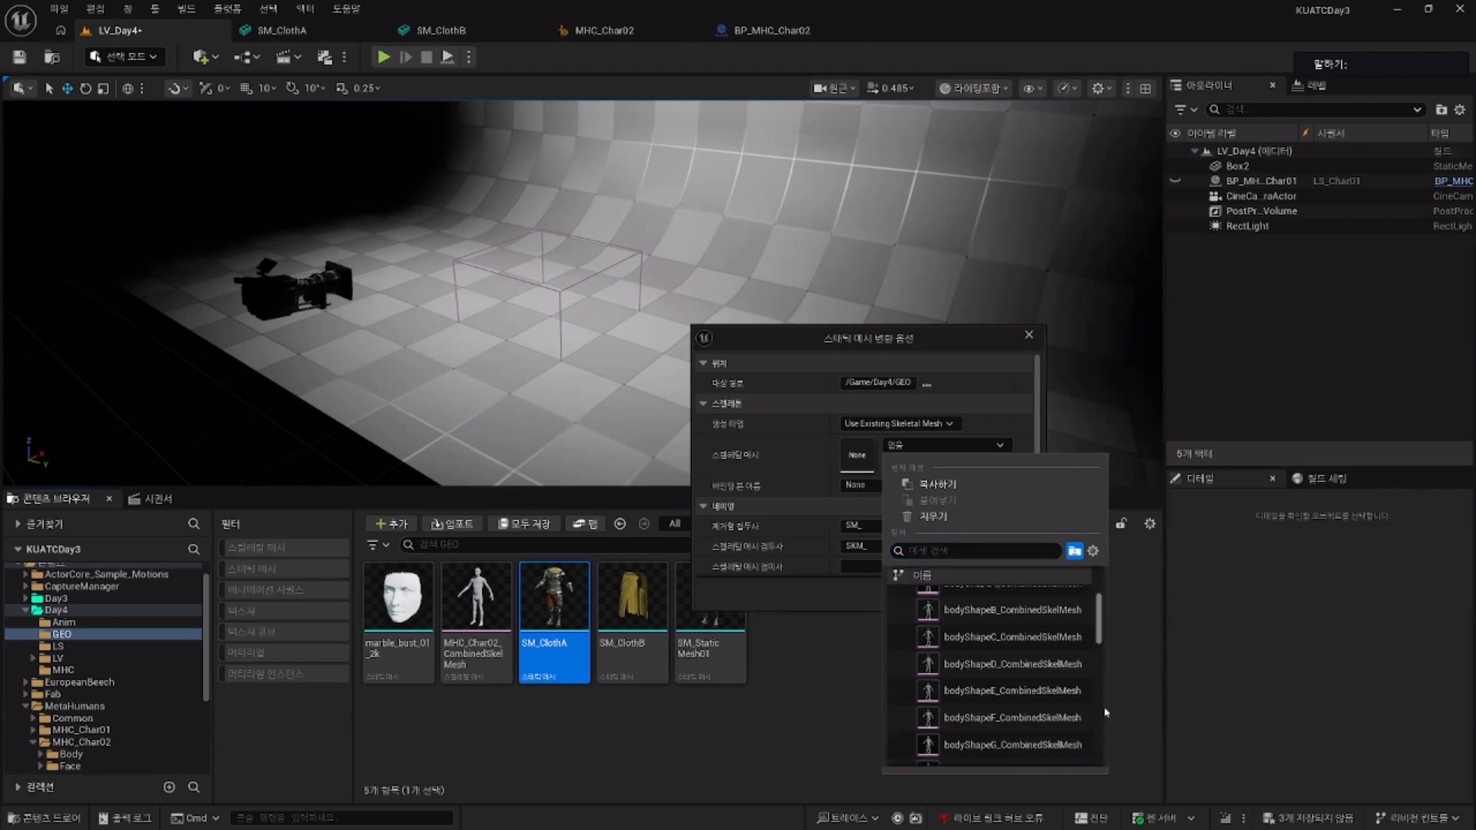
pyautogui.scroll(-1, 1104, 617)
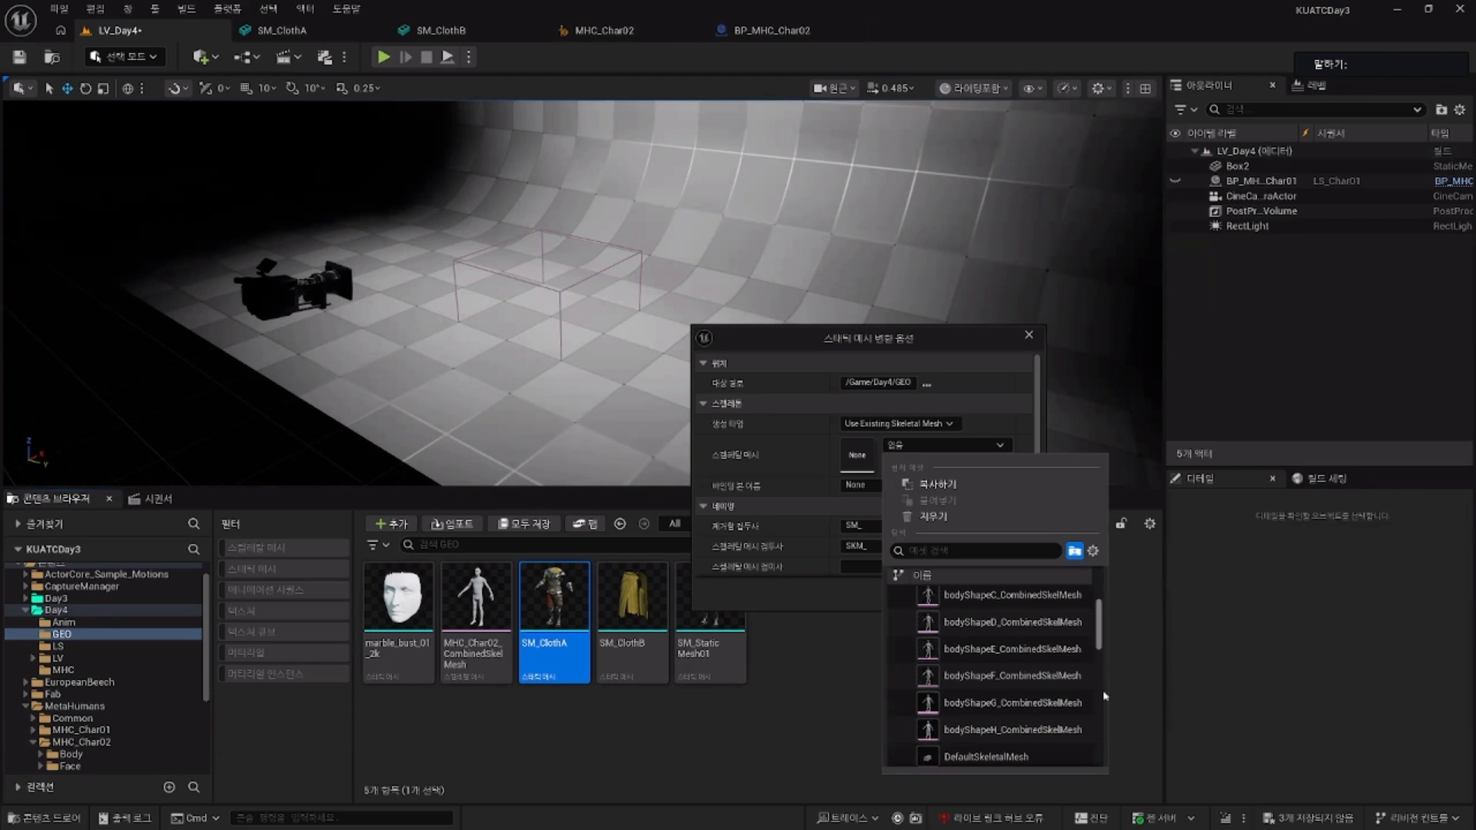
pyautogui.moveTo(1103, 632); pyautogui.dragTo(1109, 746)
pyautogui.scroll(4, 1069, 702)
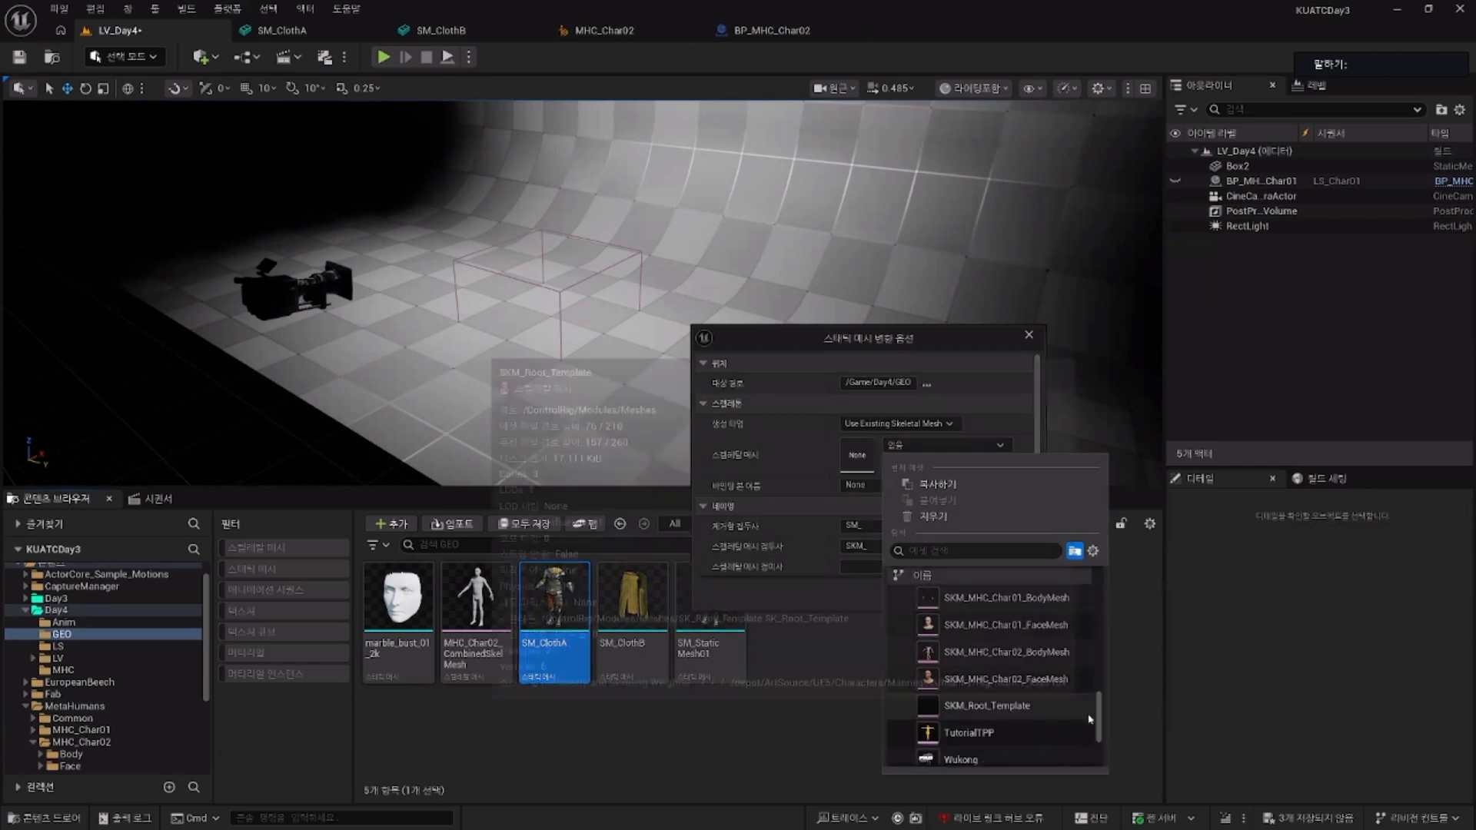
pyautogui.scroll(1, 1012, 677)
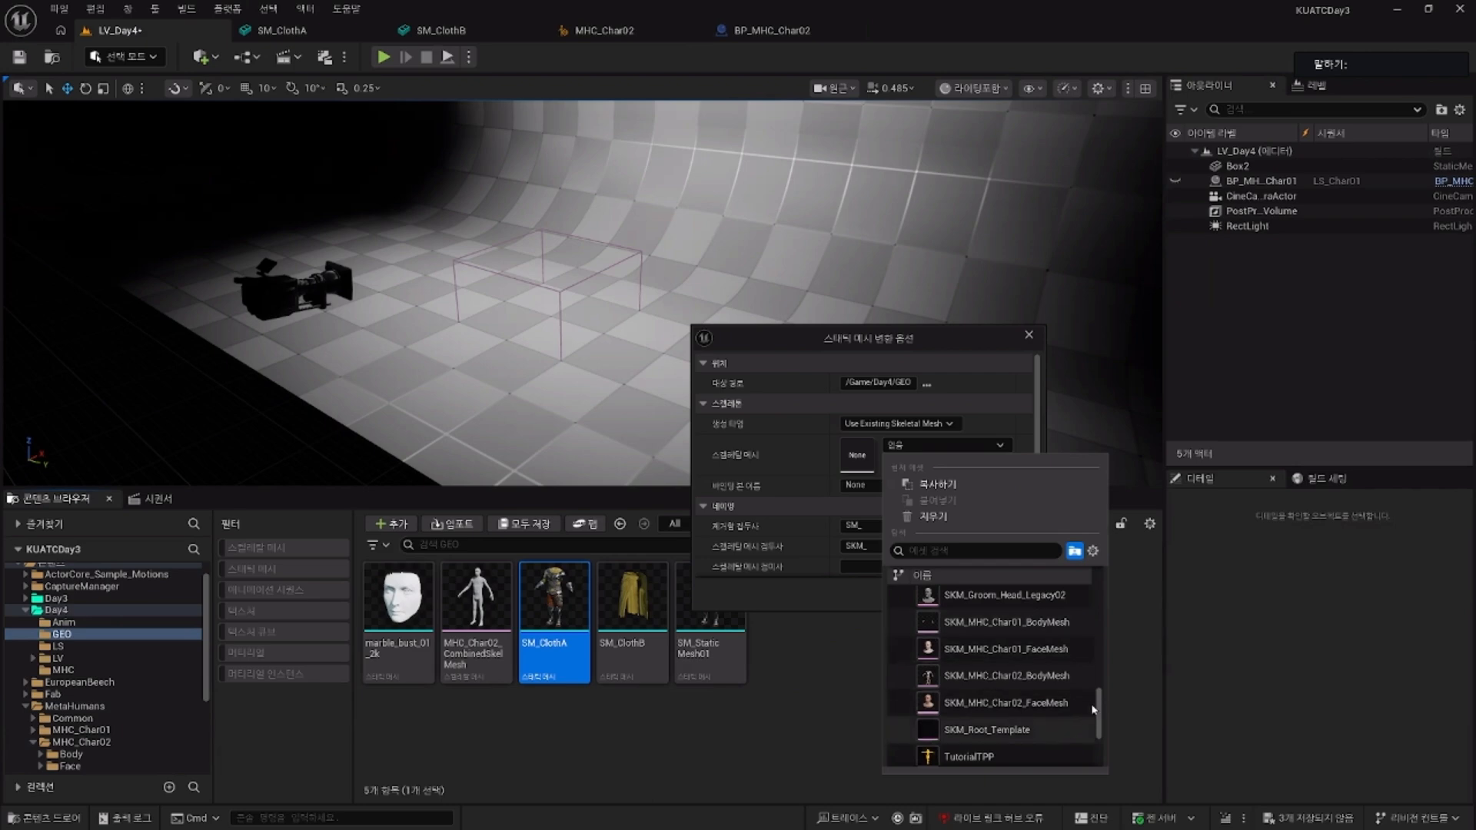
pyautogui.click(1126, 728)
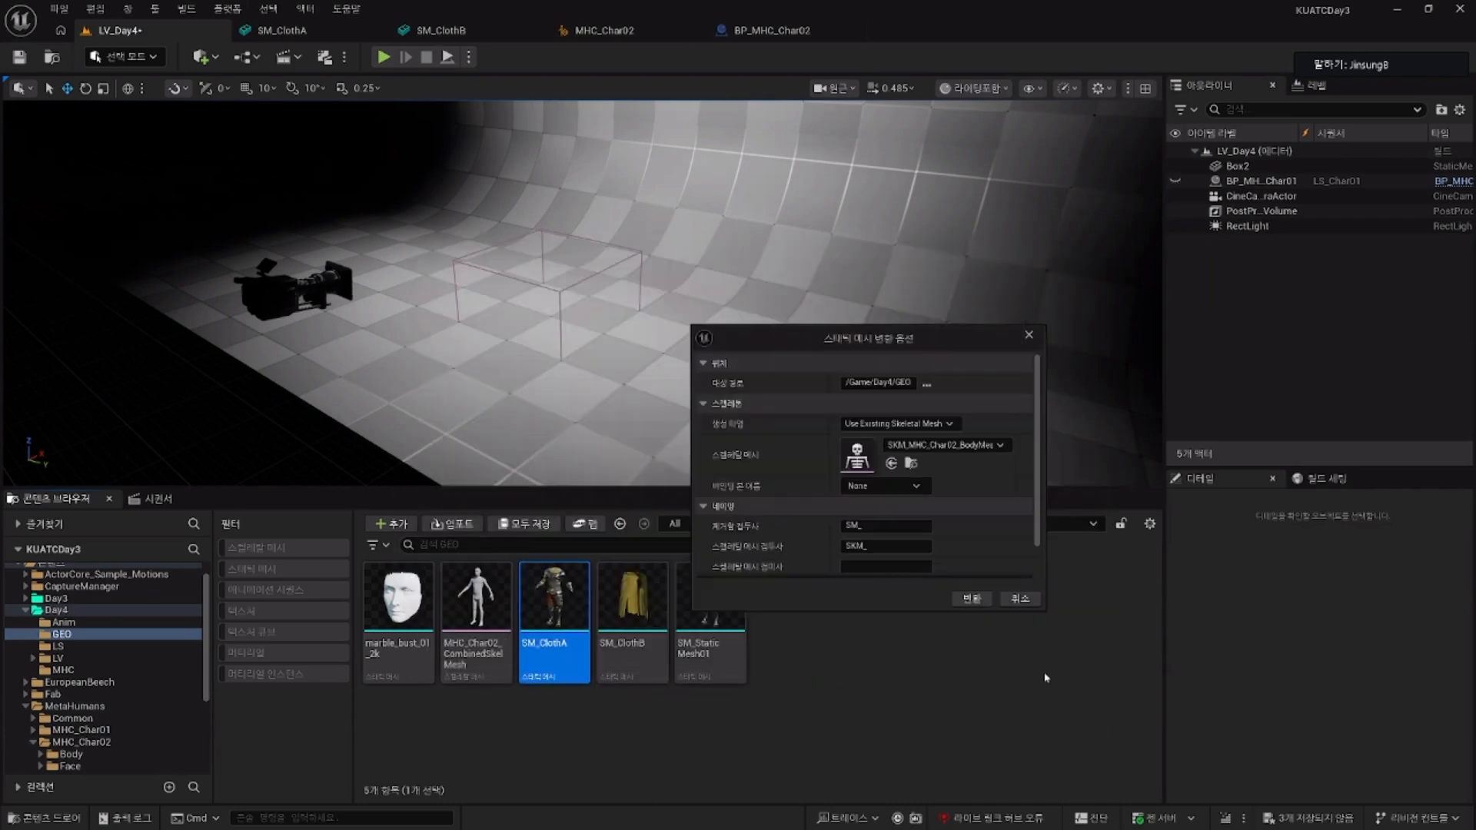
pyautogui.click(971, 602)
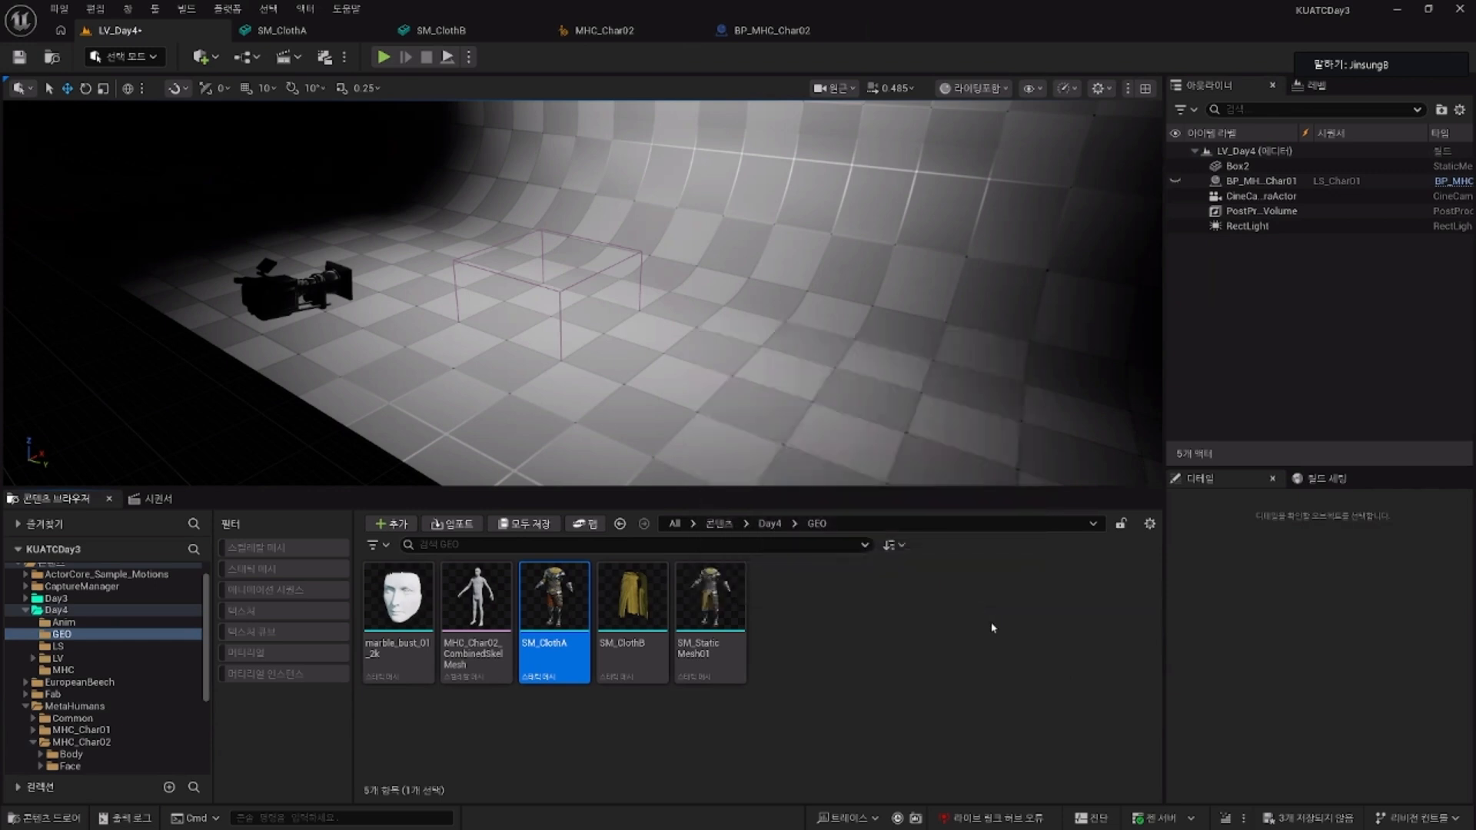
pyautogui.click(529, 524)
pyautogui.press('Return')
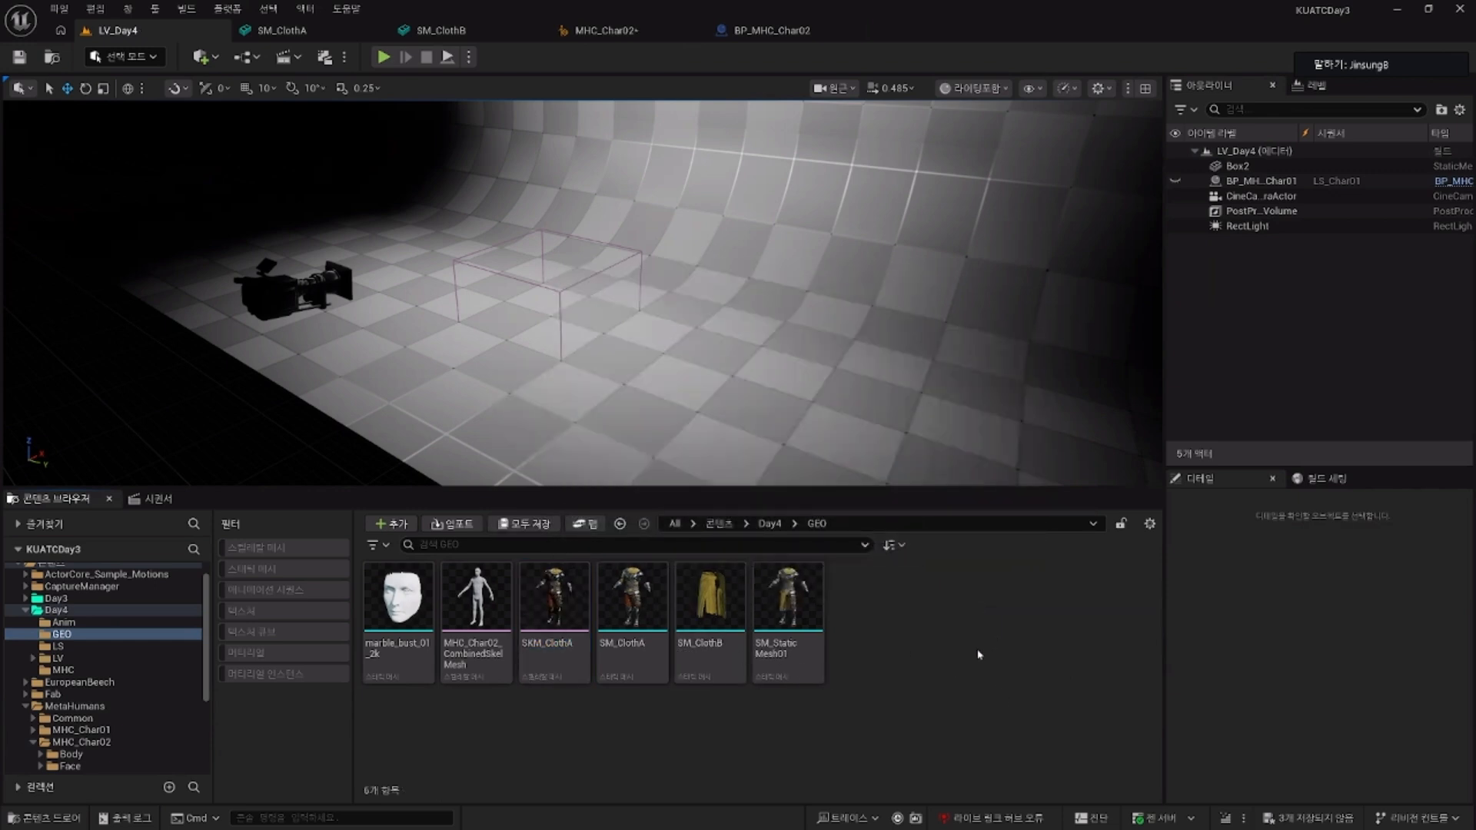
# Step: Convert SM_ClothB to a skeletal mesh using the existing SKM_MHC_Char02_BodyMesh, and save all modified assets
pyautogui.click(694, 647)
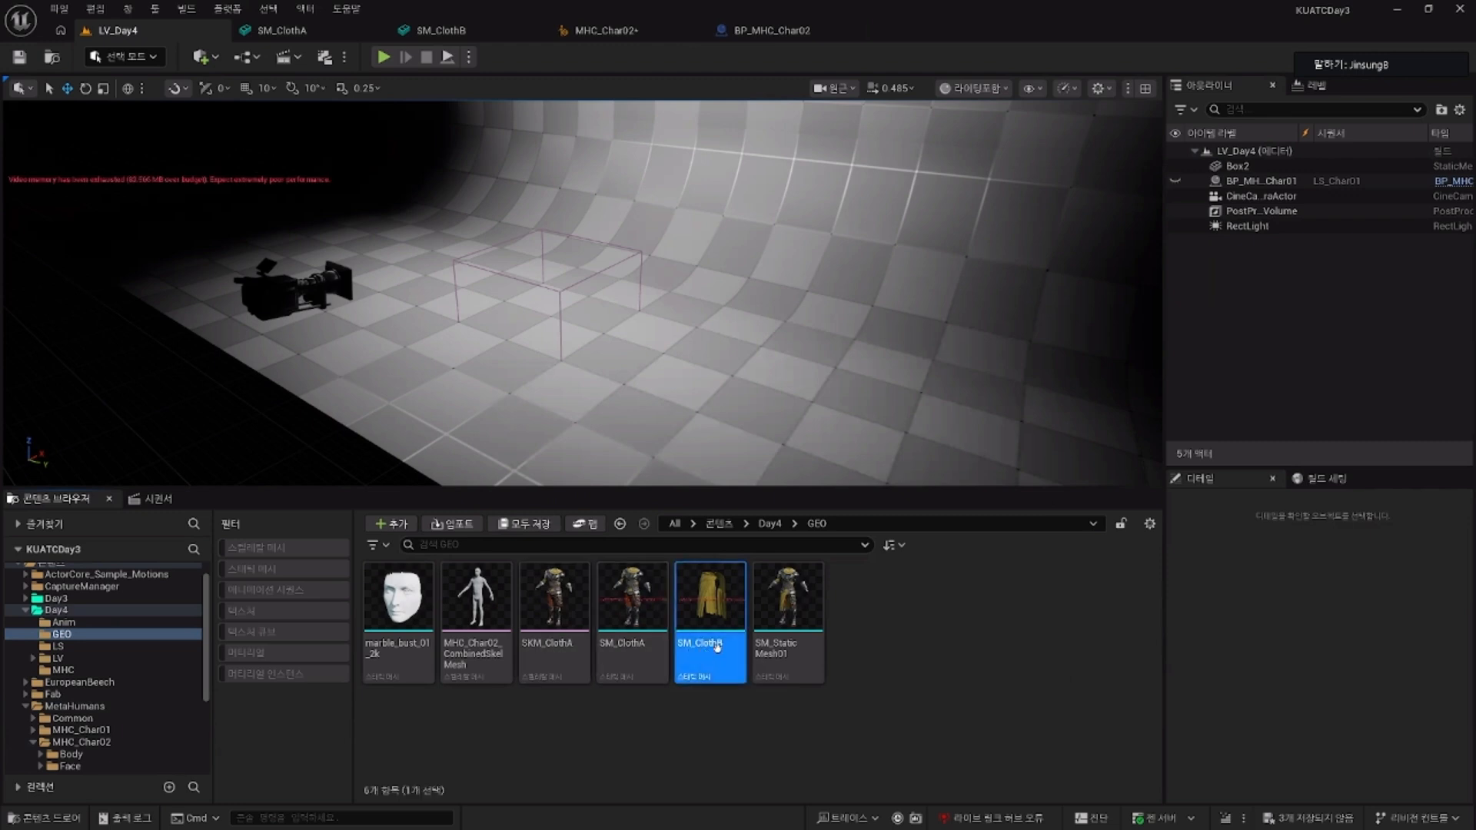
pyautogui.rightClick(717, 647)
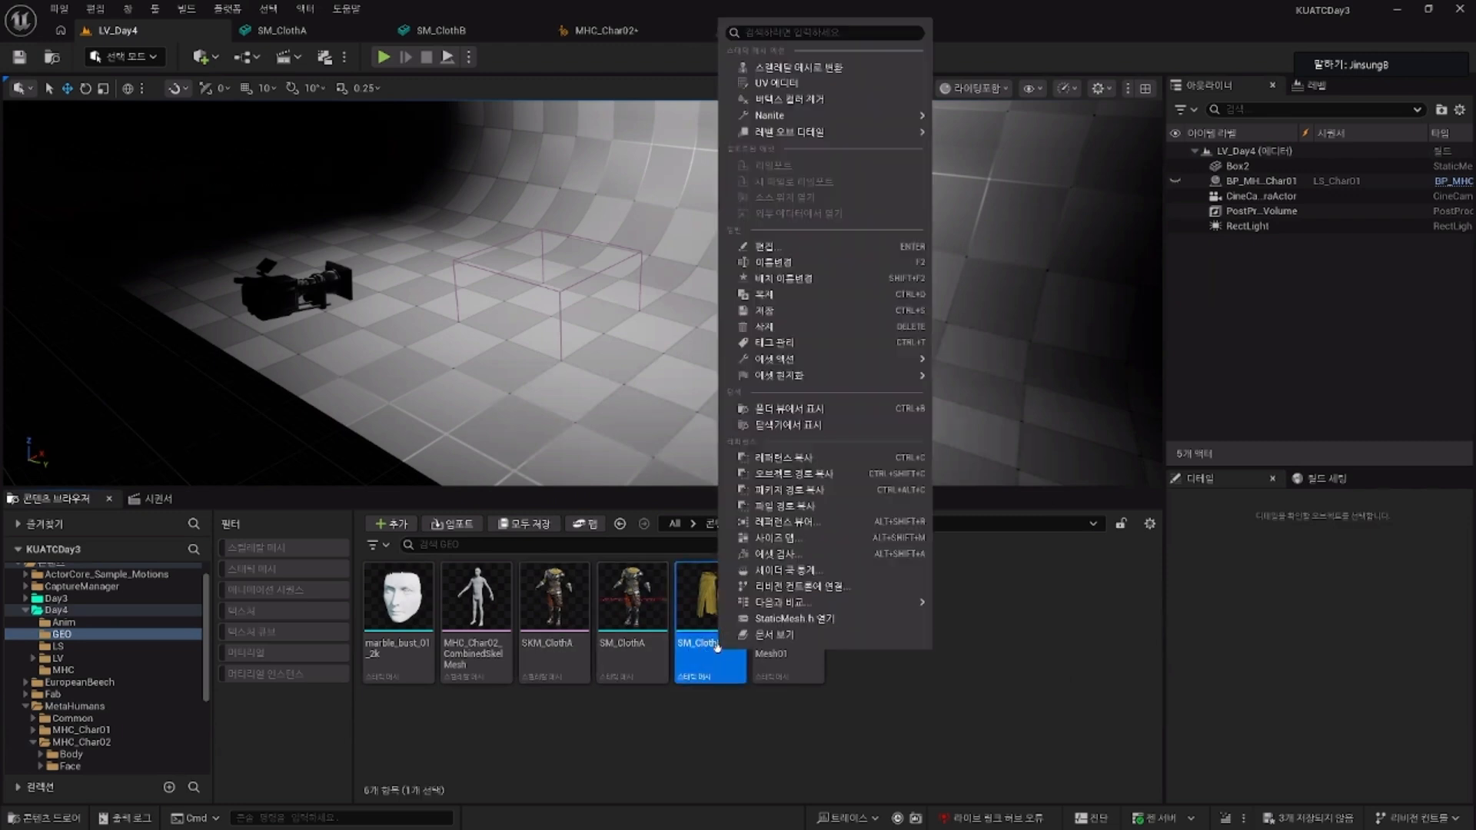
pyautogui.click(847, 68)
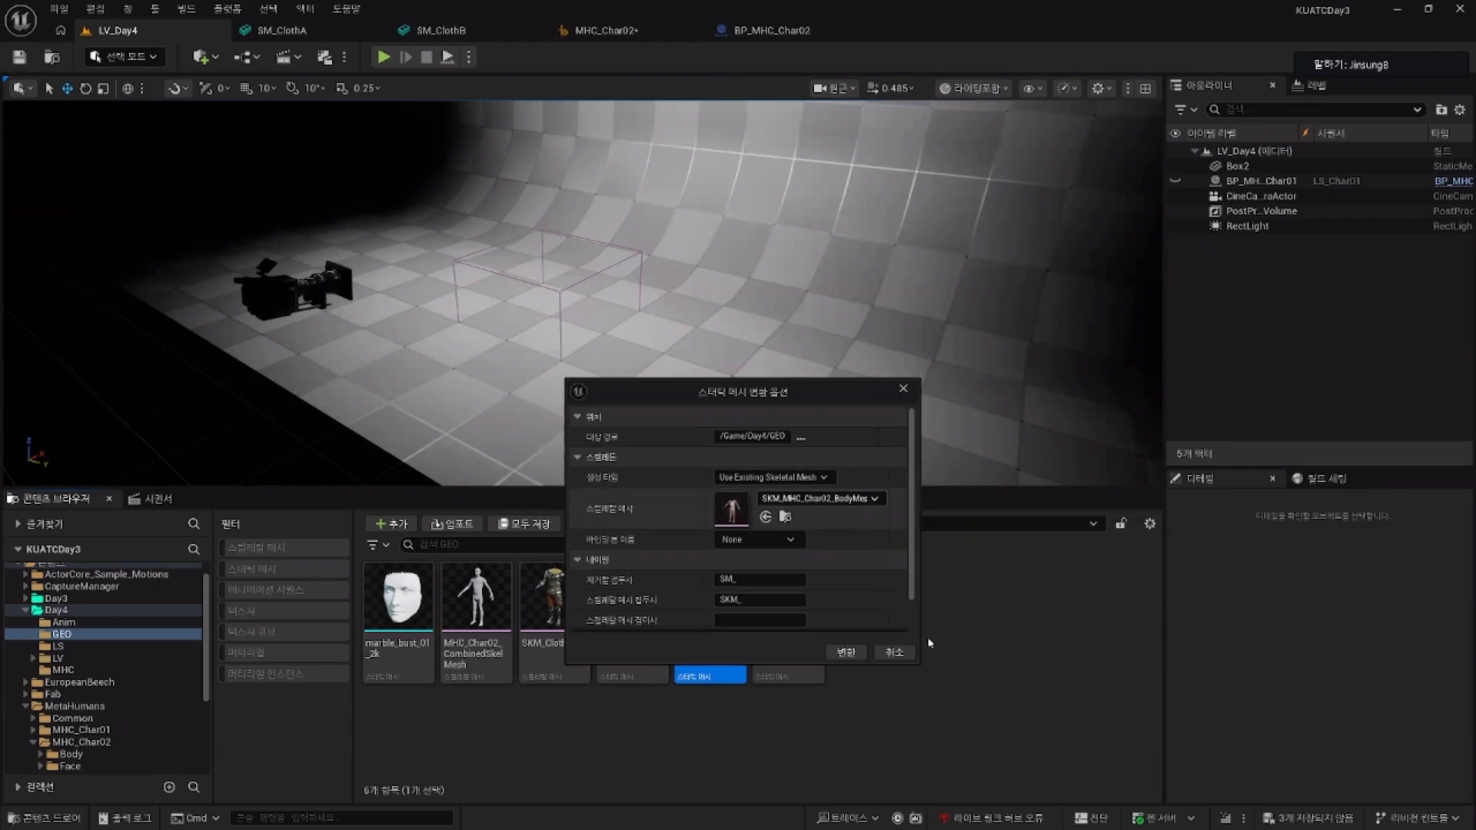
pyautogui.click(849, 652)
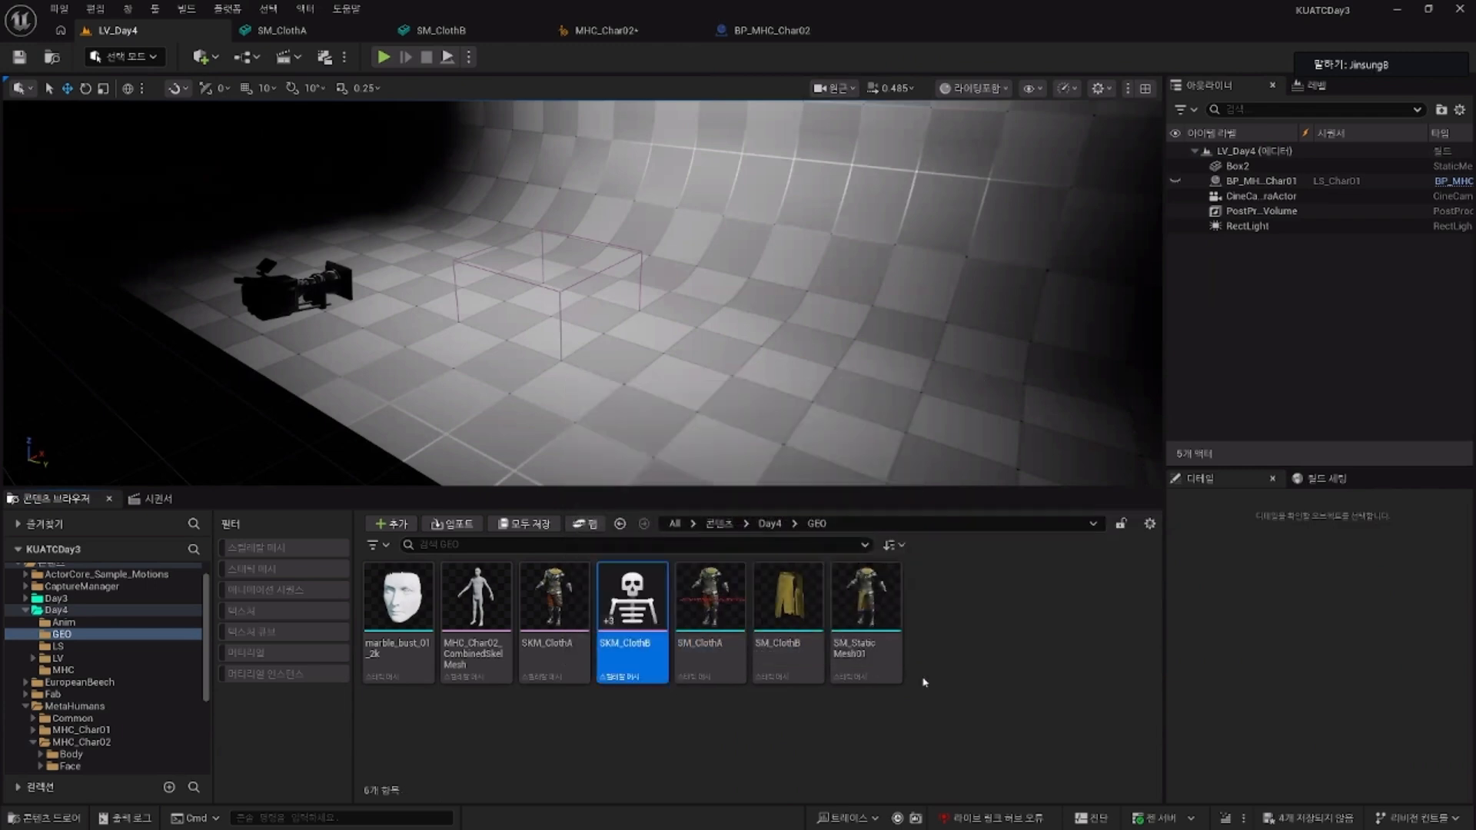
pyautogui.click(536, 525)
pyautogui.click(824, 545)
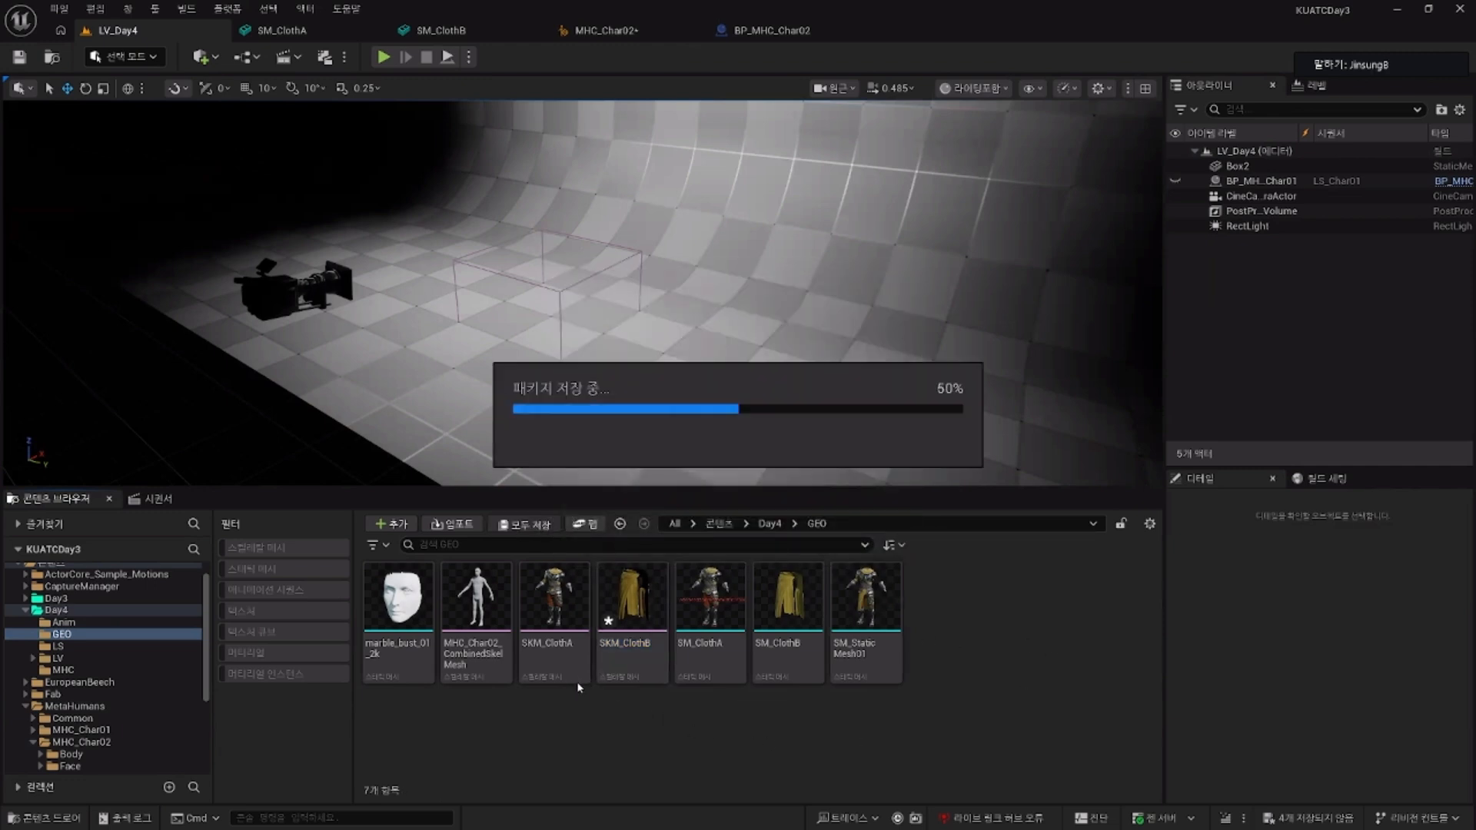
# Step: Open the SKM_ClothA skeletal mesh, draw its entire bone hierarchy in the preview, and enlarge the skeleton tree area
pyautogui.doubleClick(559, 611)
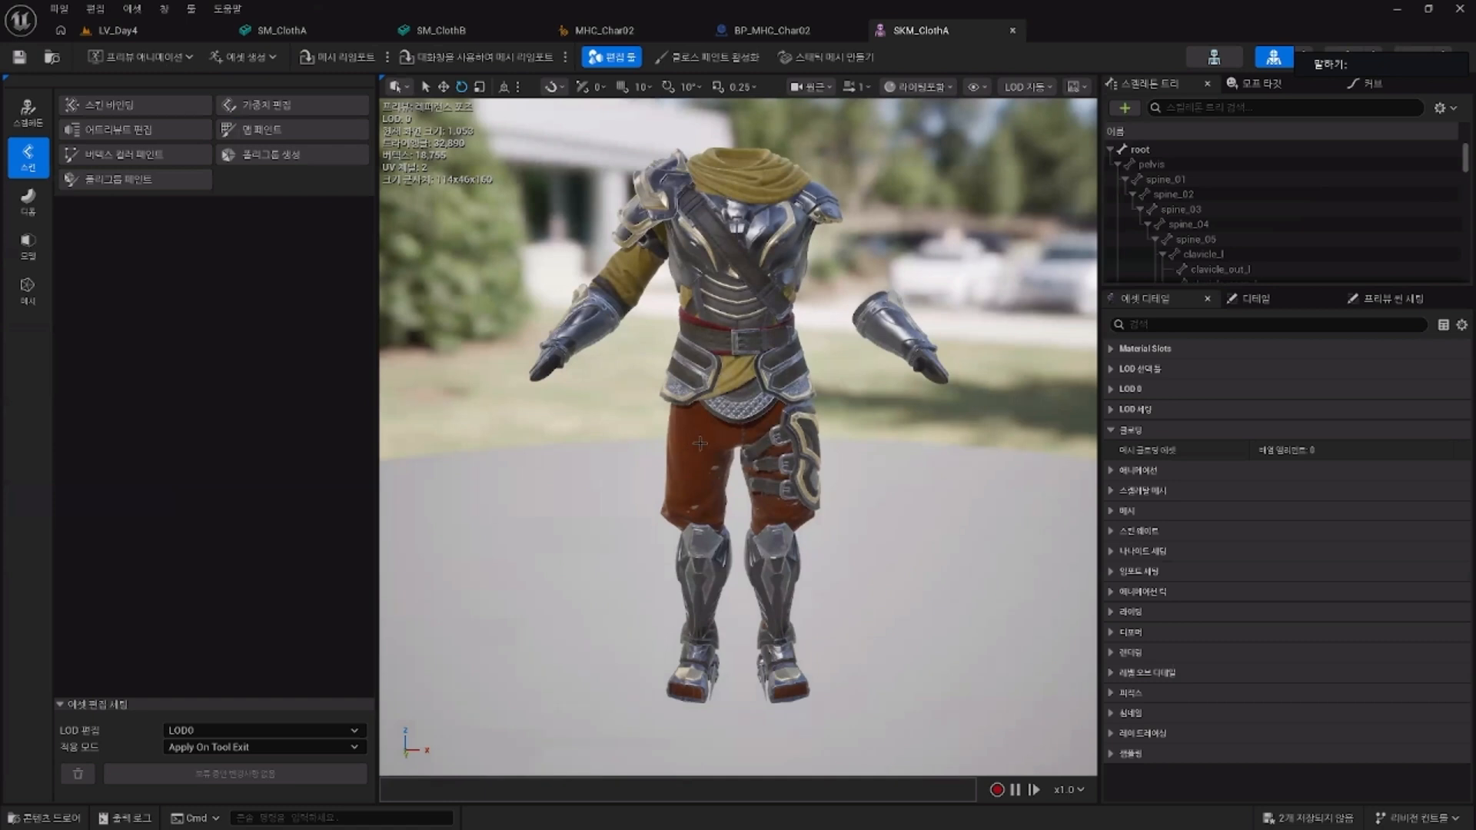
pyautogui.click(977, 86)
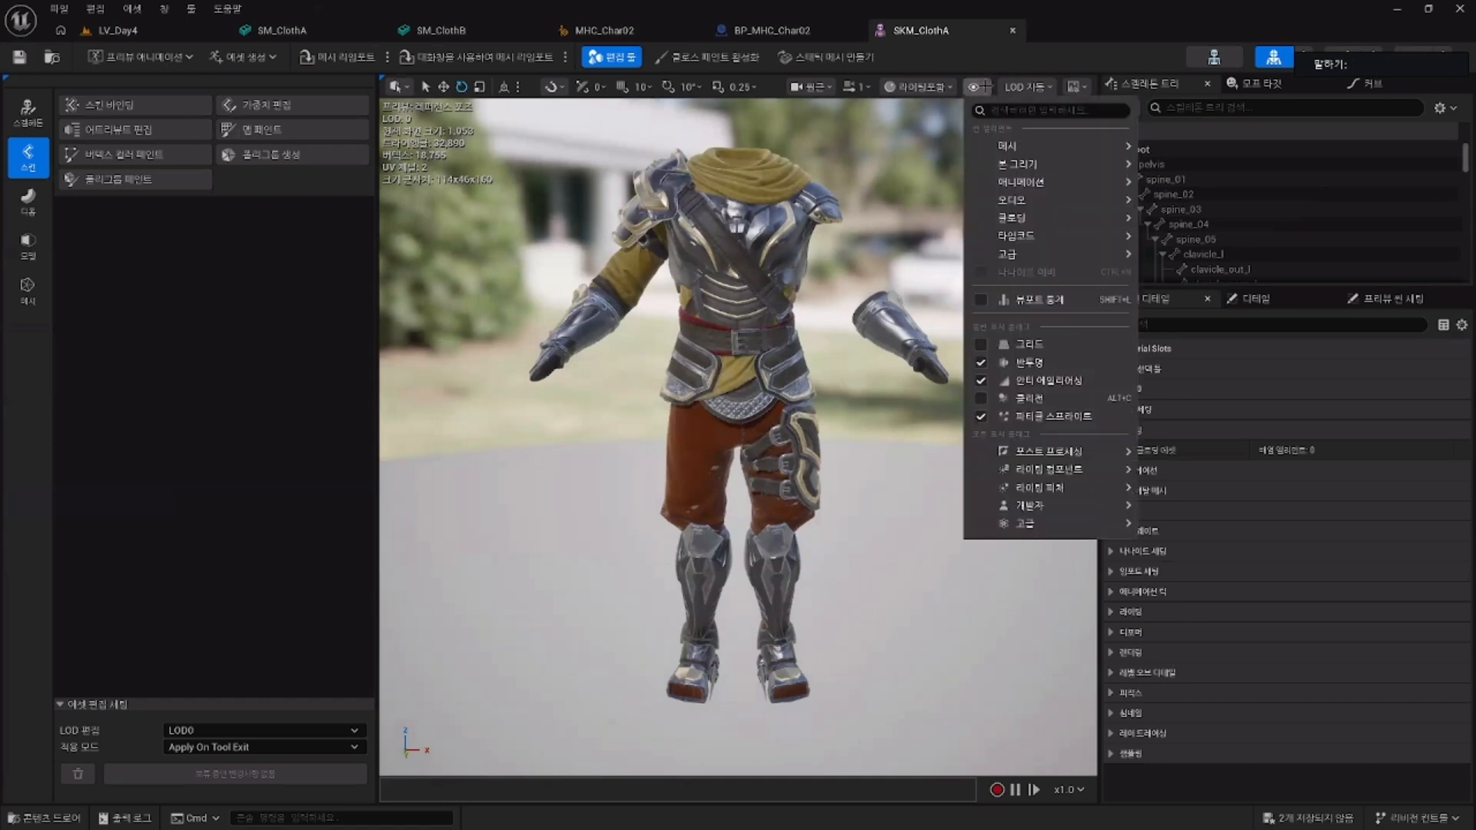
pyautogui.moveTo(1031, 164)
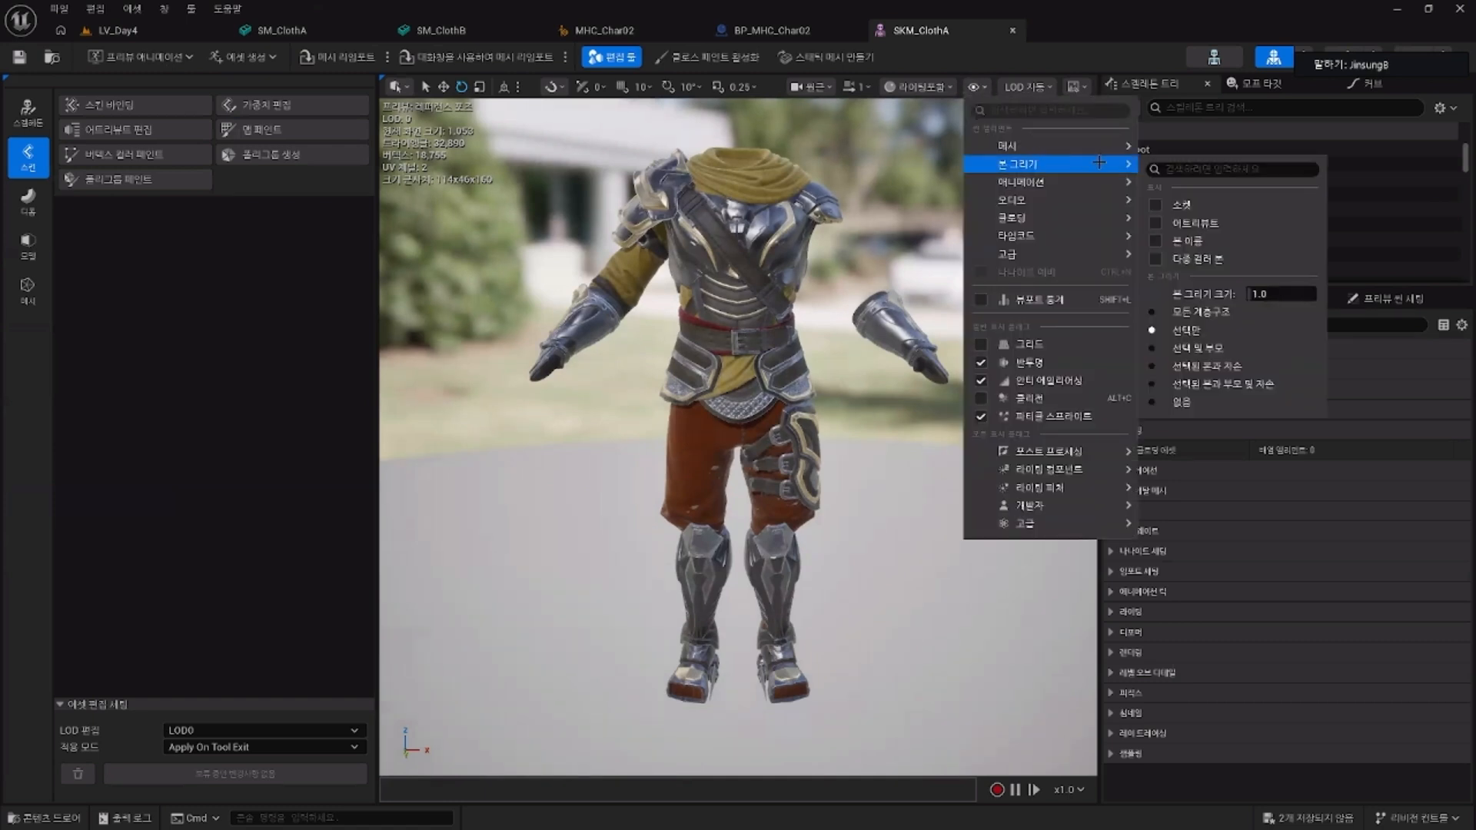
pyautogui.click(1215, 310)
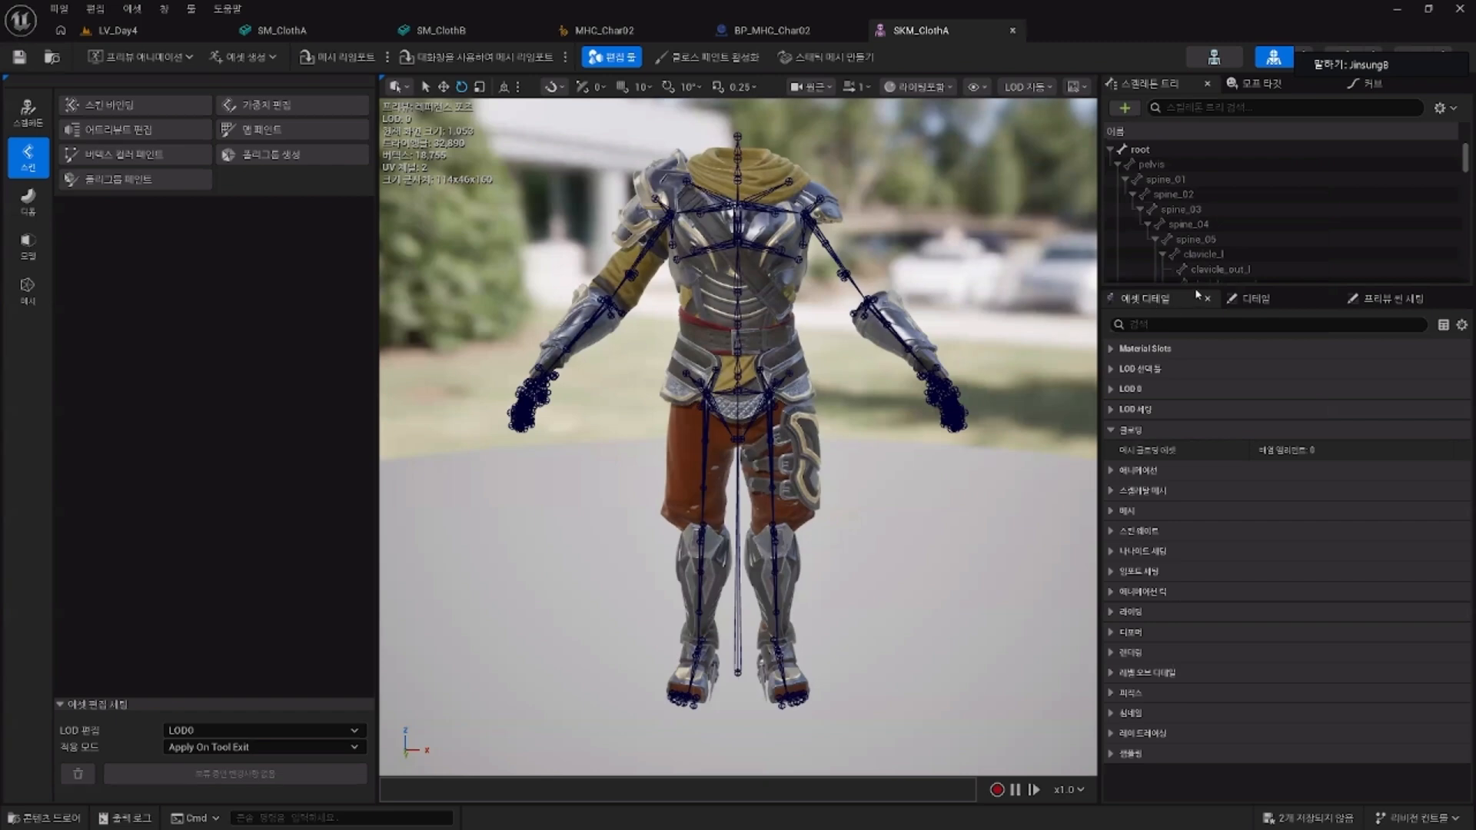
pyautogui.moveTo(1195, 286); pyautogui.dragTo(1224, 522)
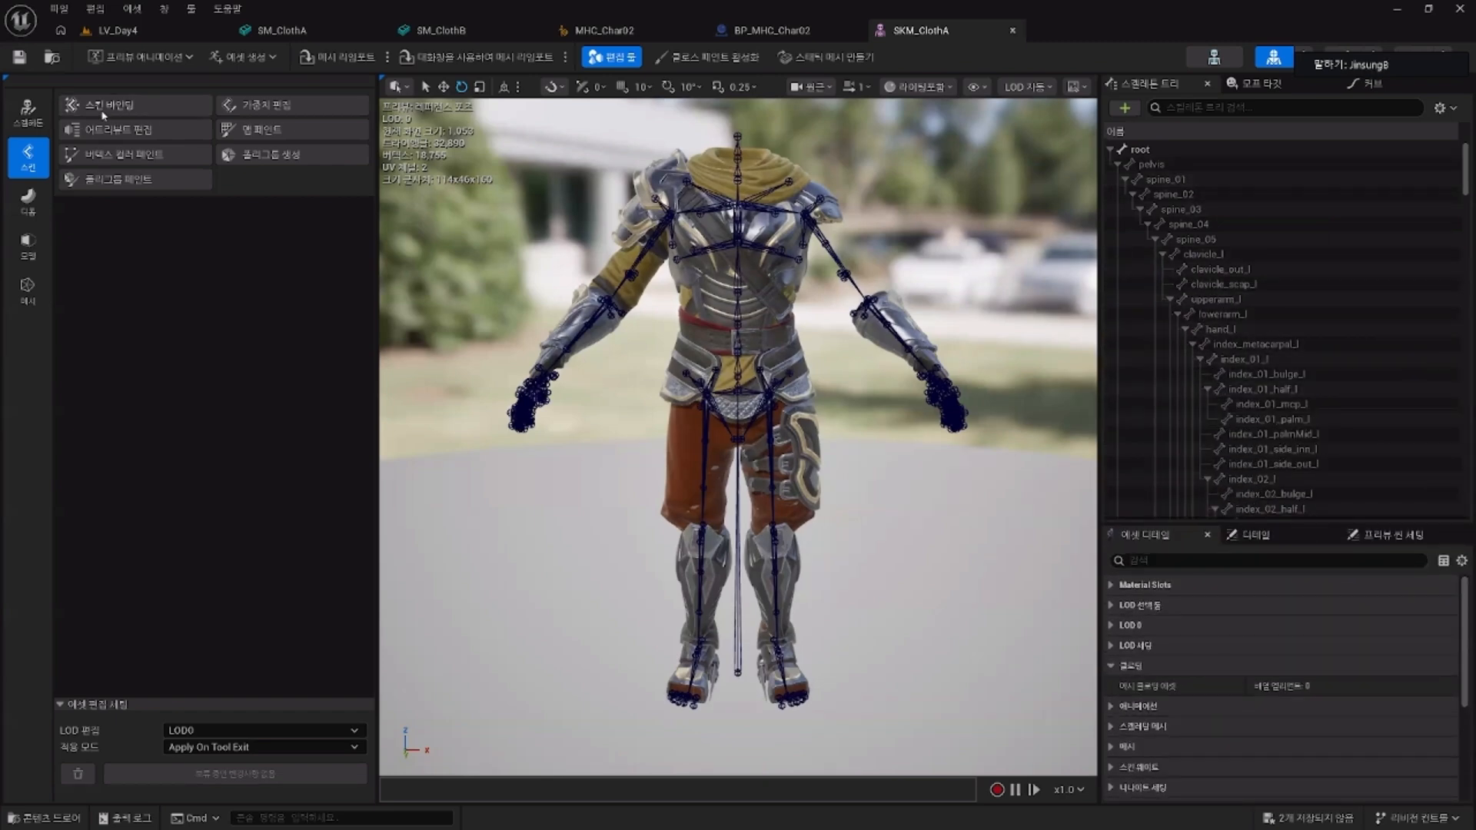
# Step: Rotate the upperarm_l bone of SKM_ClothA to test how the armor follows, and reset the bone's transform
pyautogui.click(28, 111)
pyautogui.click(829, 253)
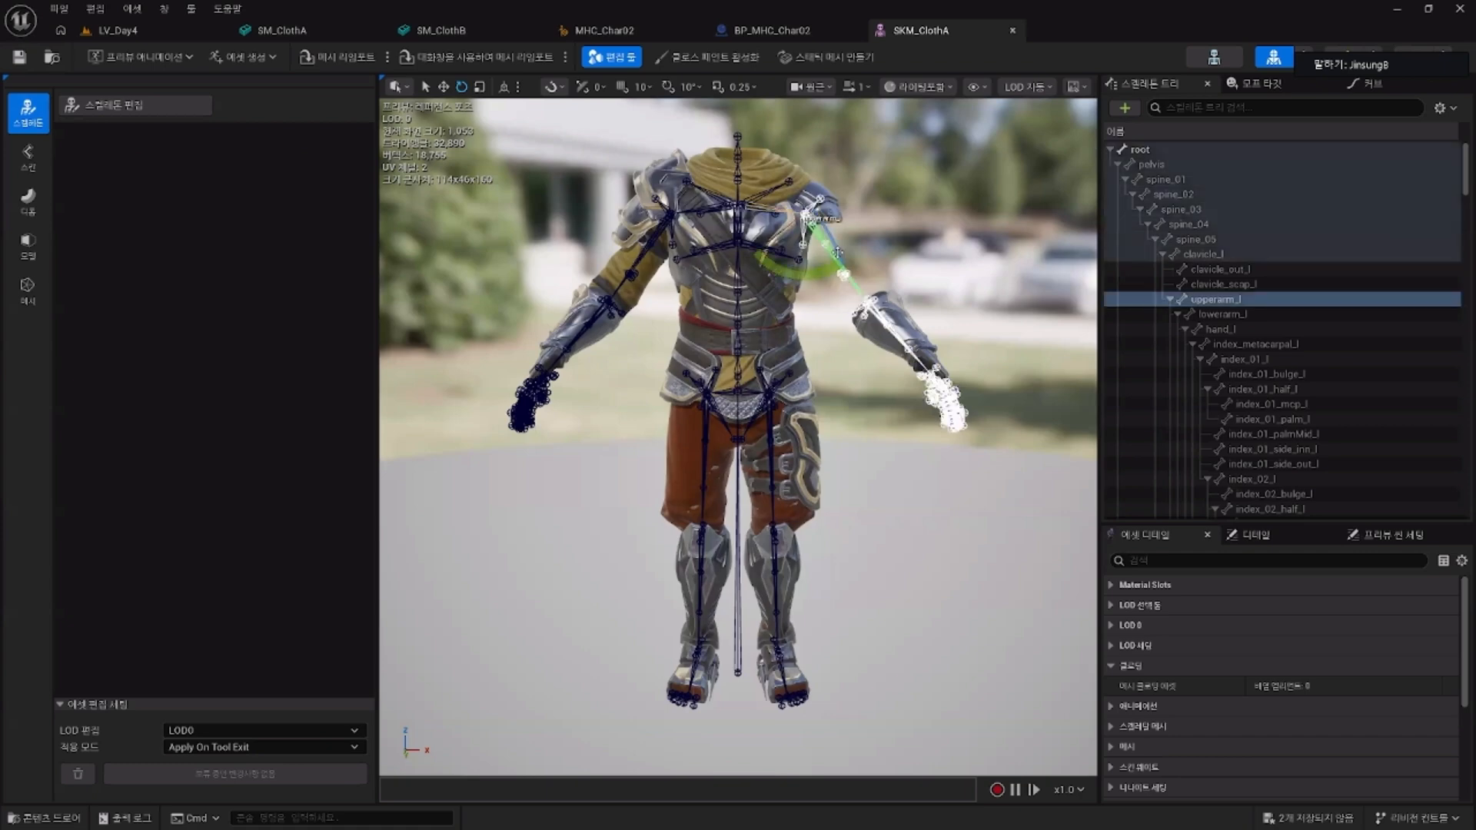
pyautogui.moveTo(846, 267)
pyautogui.mouseDown()
pyautogui.moveTo(817, 231)
pyautogui.moveTo(846, 267)
pyautogui.mouseUp()
pyautogui.rightClick(1217, 300)
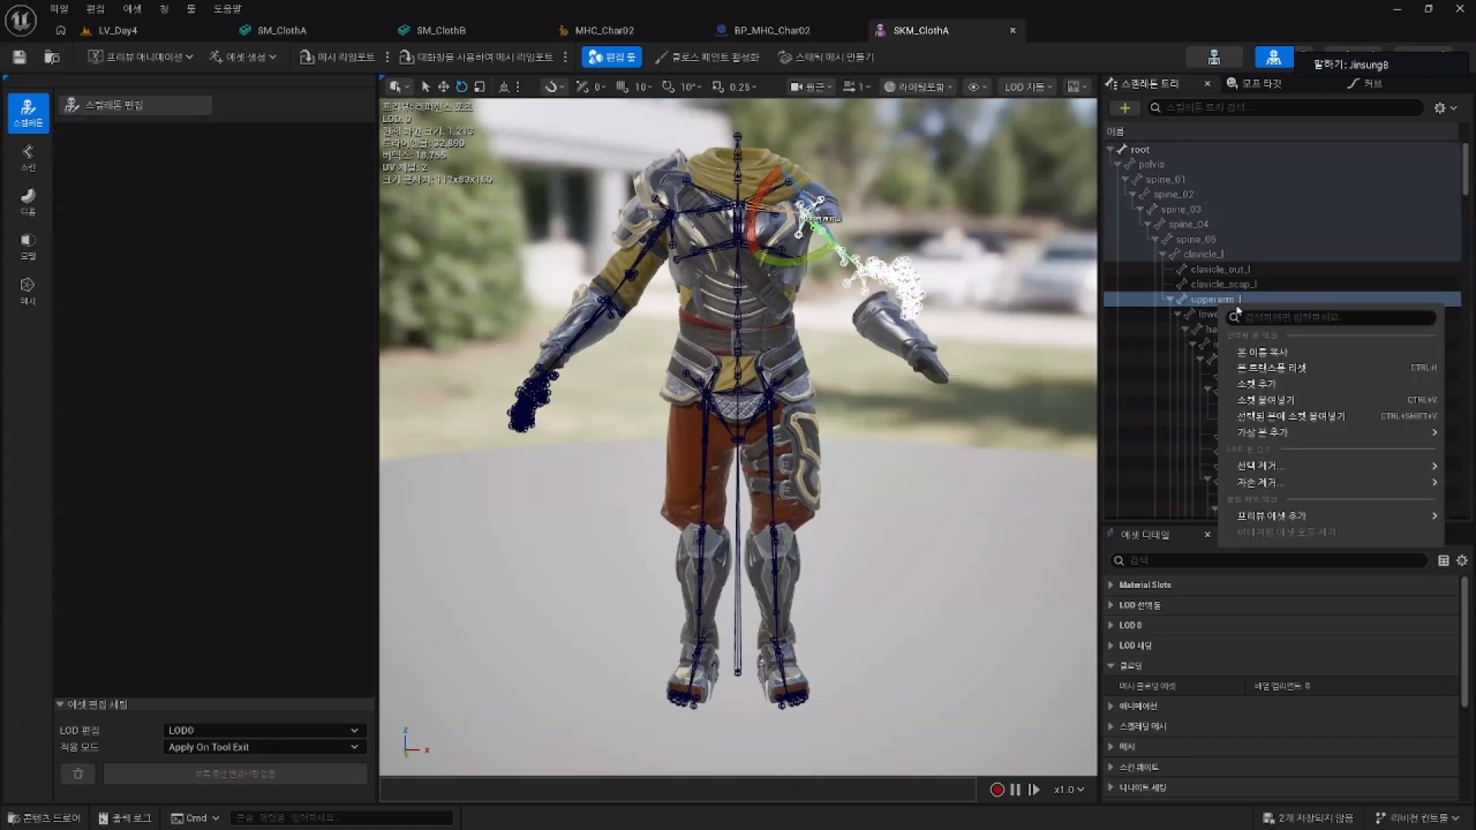
pyautogui.click(1318, 371)
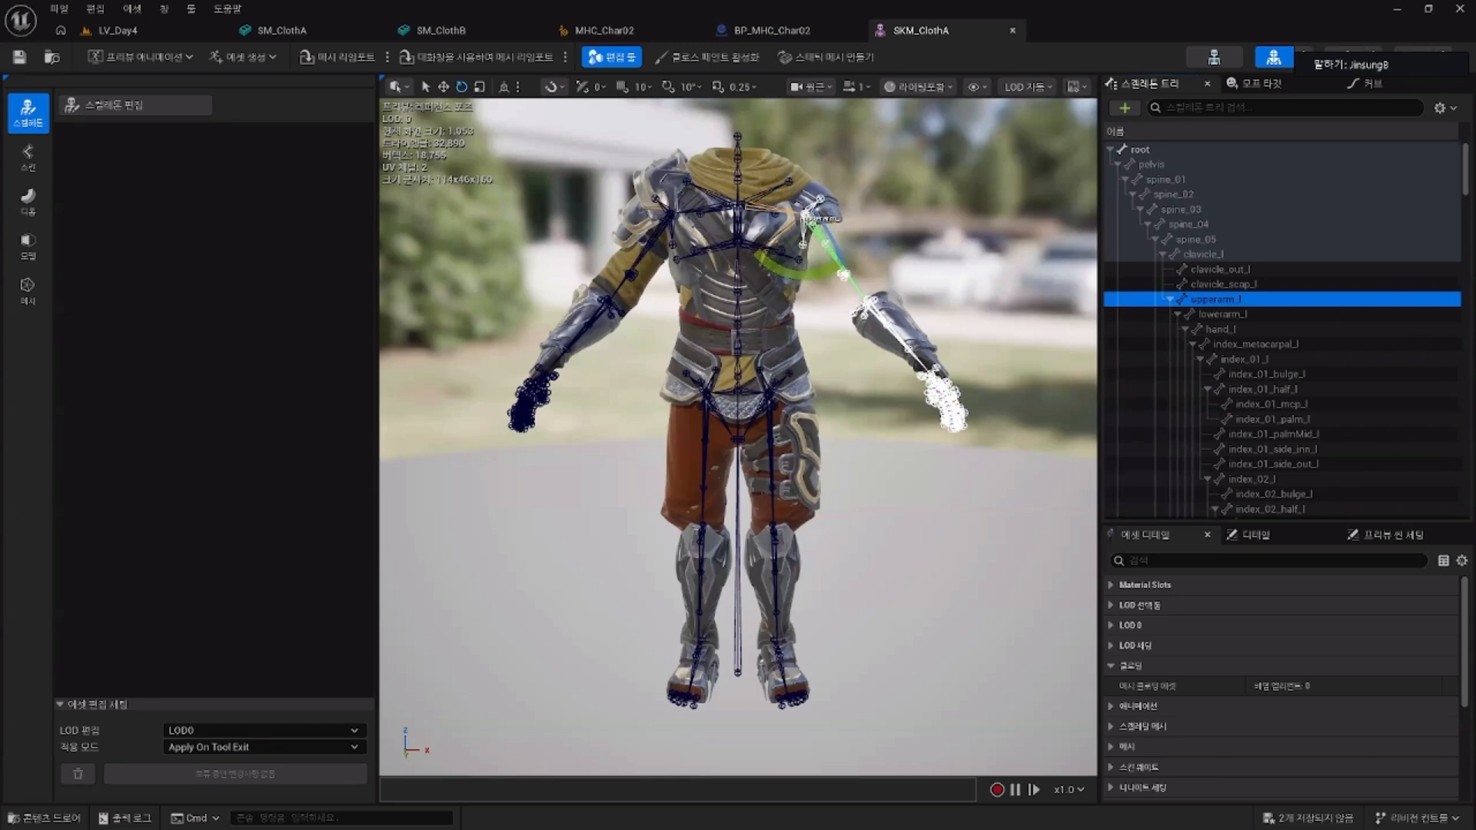
# Step: Start skin weight editing on SKM_ClothA, expand the weight transfer settings, and look through the available source skeletal meshes
pyautogui.click(28, 158)
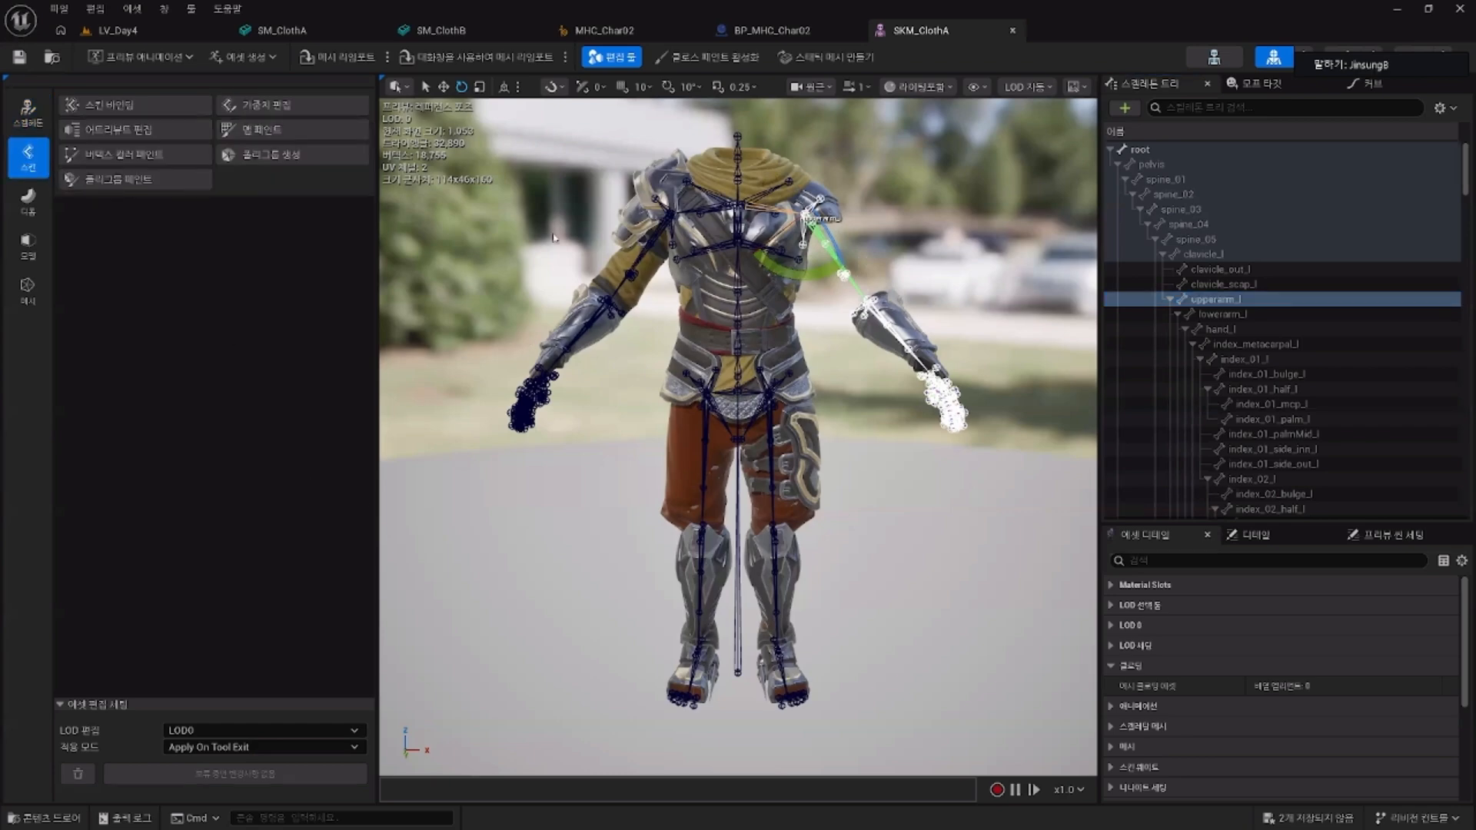
pyautogui.click(286, 109)
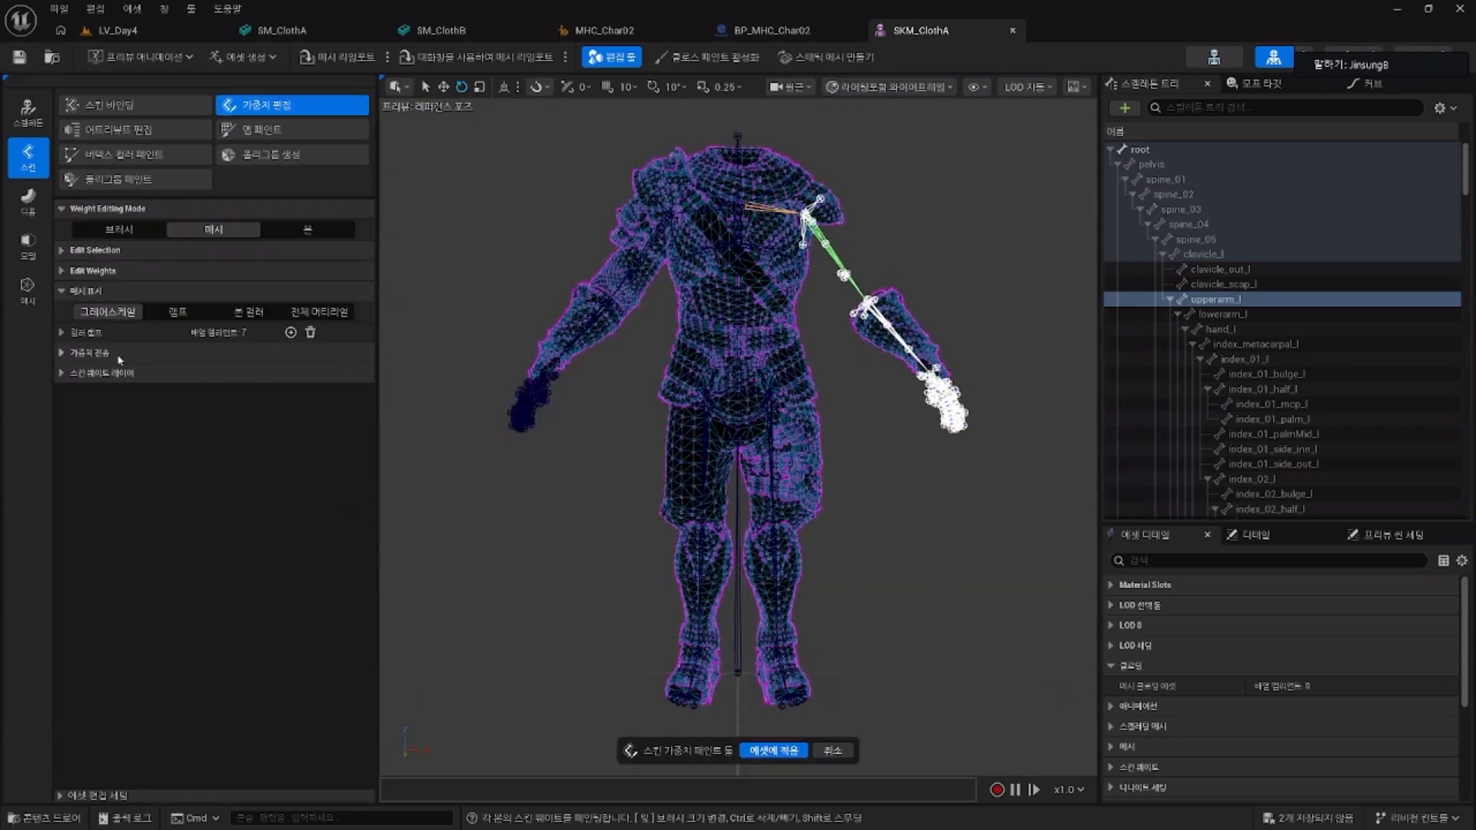
pyautogui.click(65, 355)
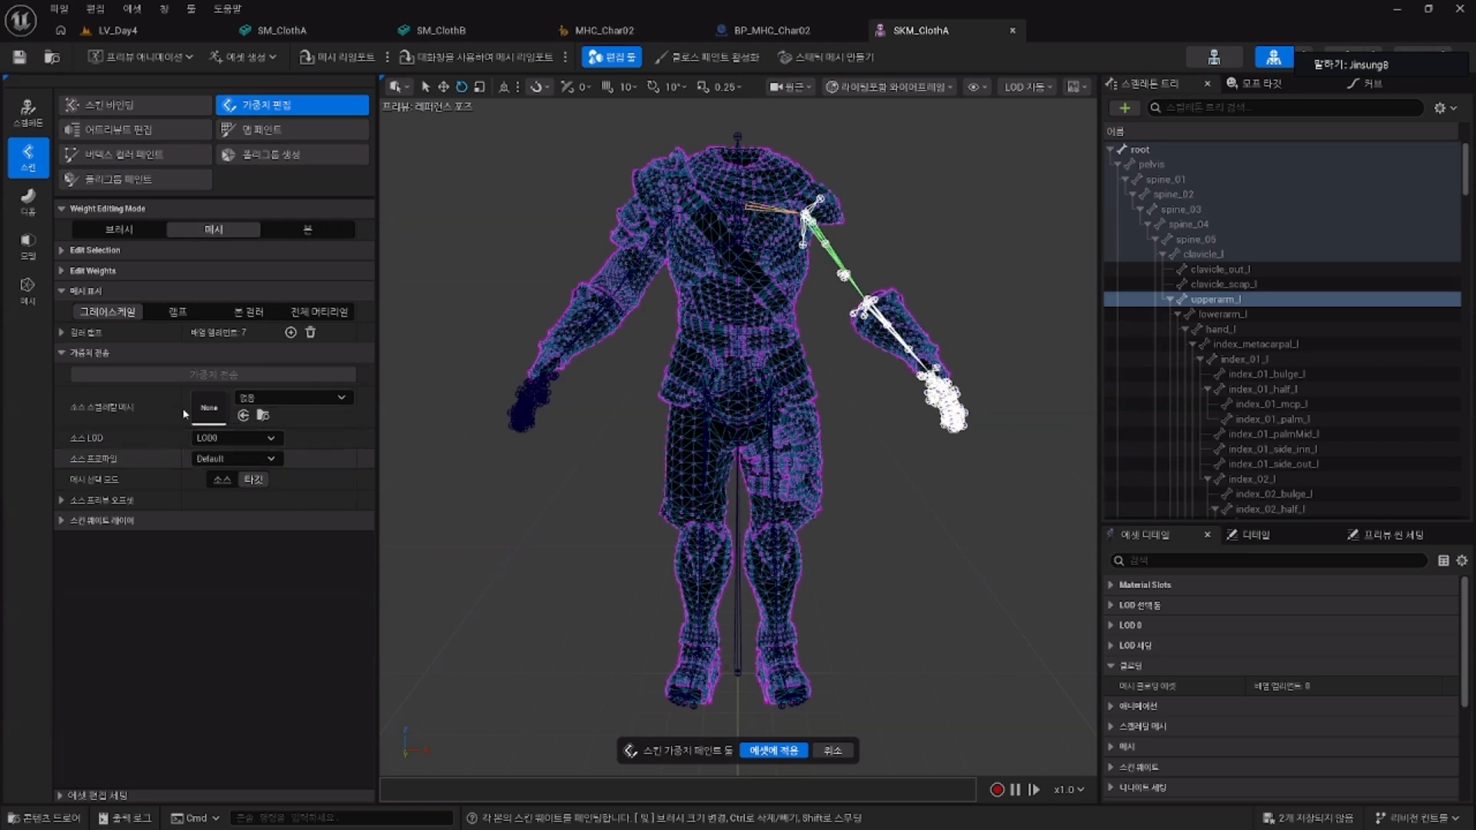
pyautogui.click(315, 397)
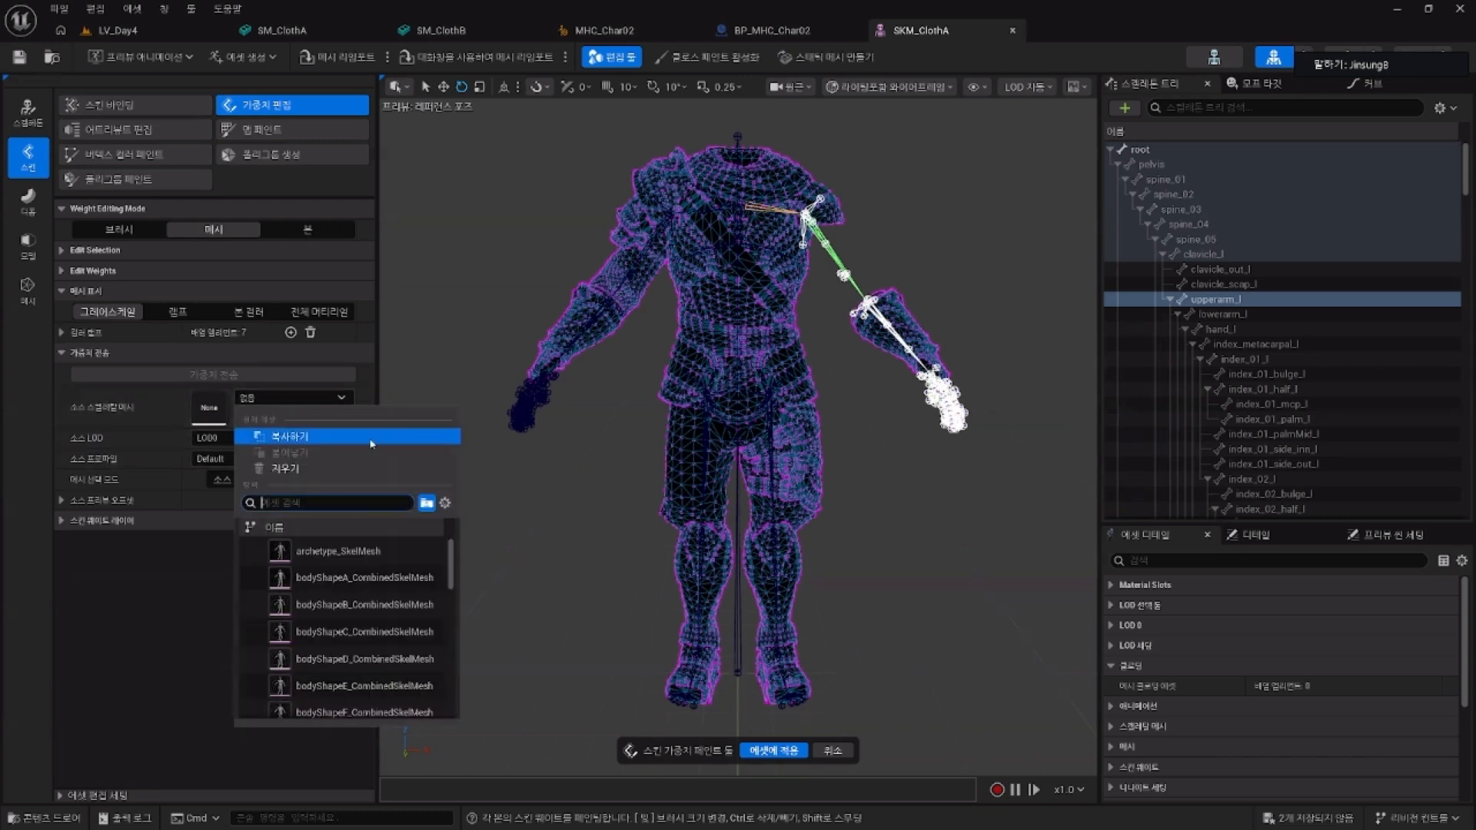
pyautogui.click(179, 625)
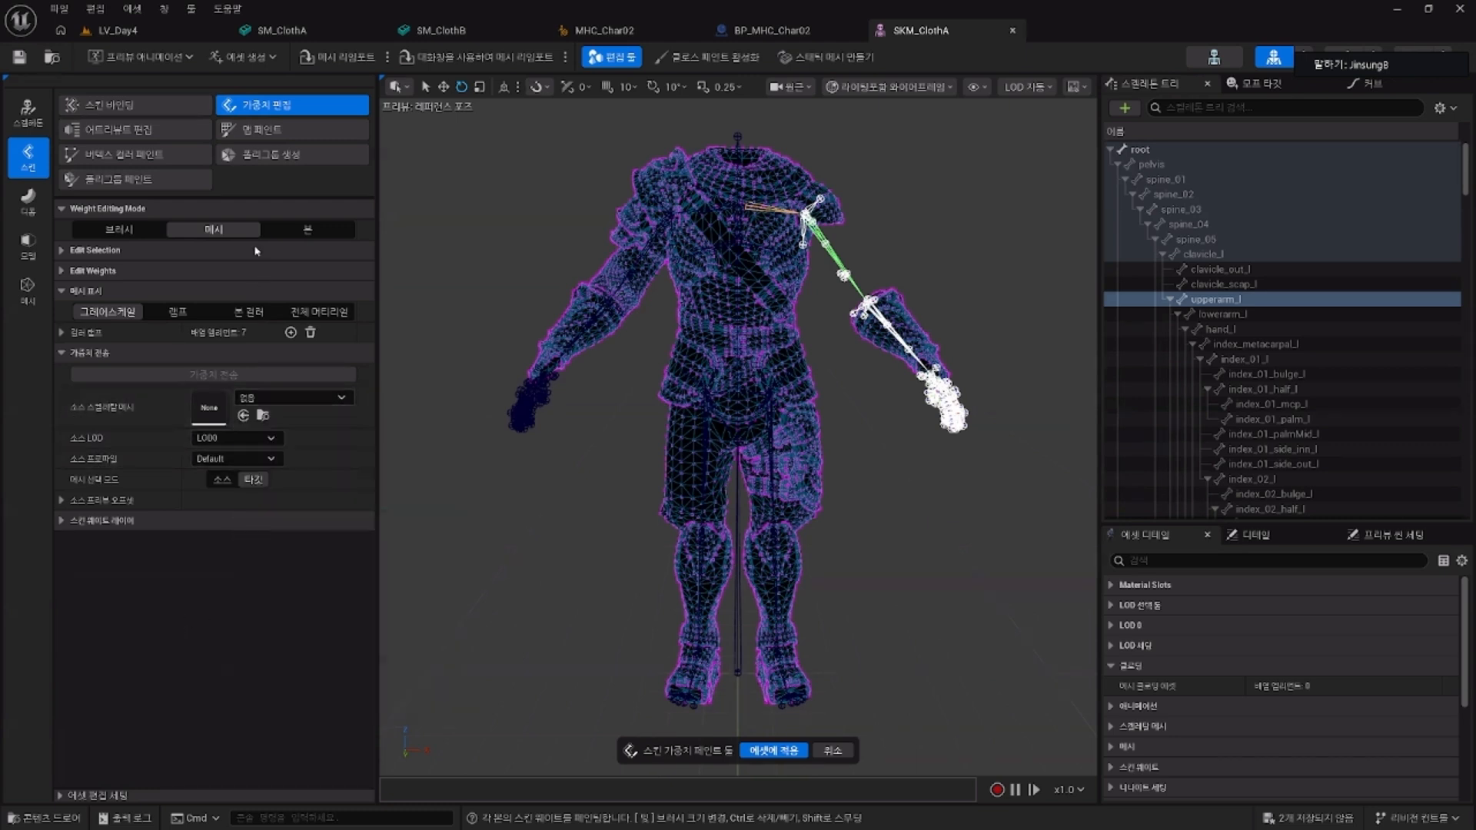
# Step: Open MHC_Char02_CombinedSkelMesh from the Day4 GEO folder and rotate its upperarm_l bone to check how the body deforms
pyautogui.click(173, 37)
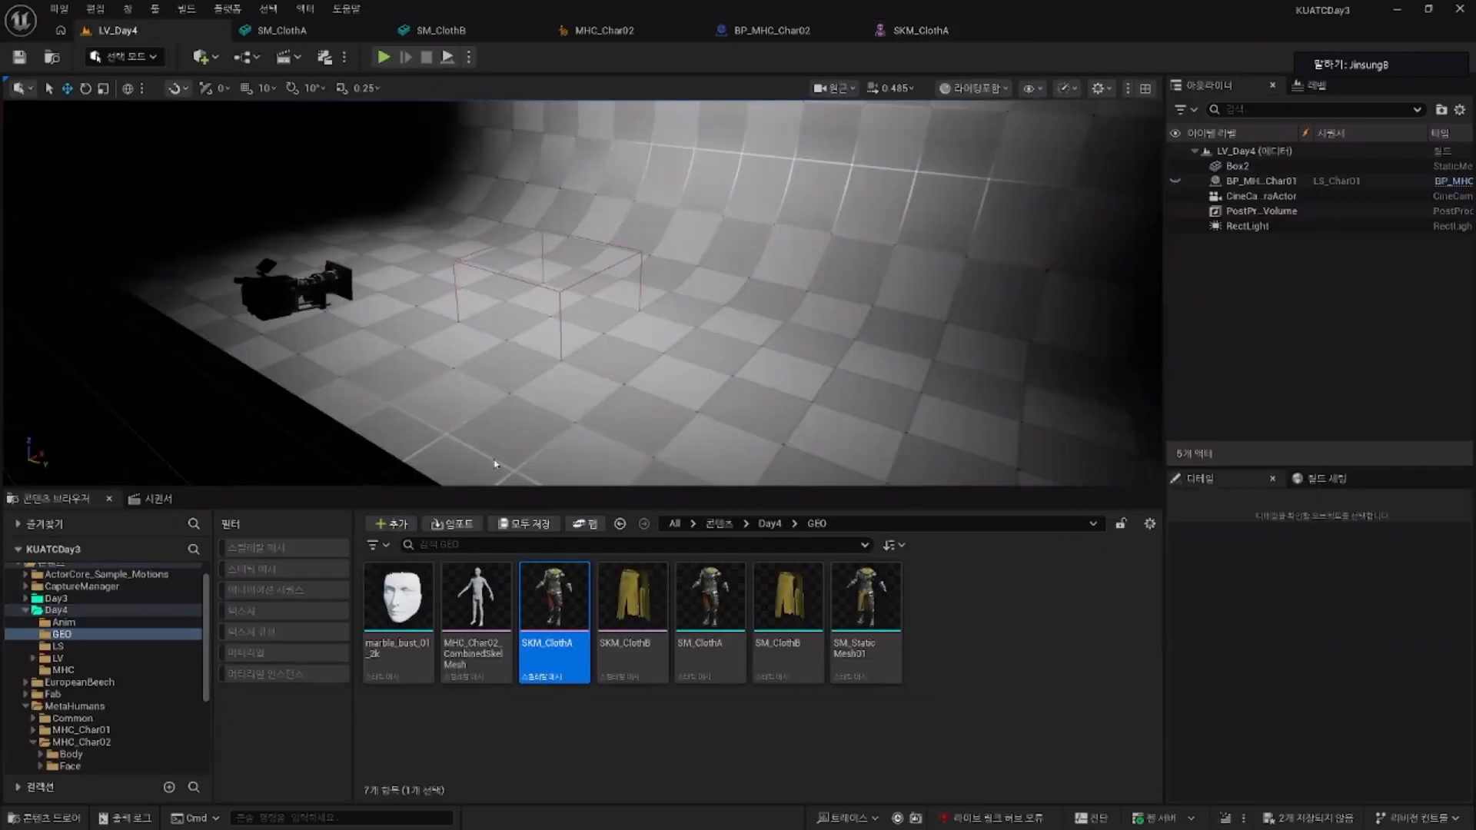
pyautogui.click(494, 619)
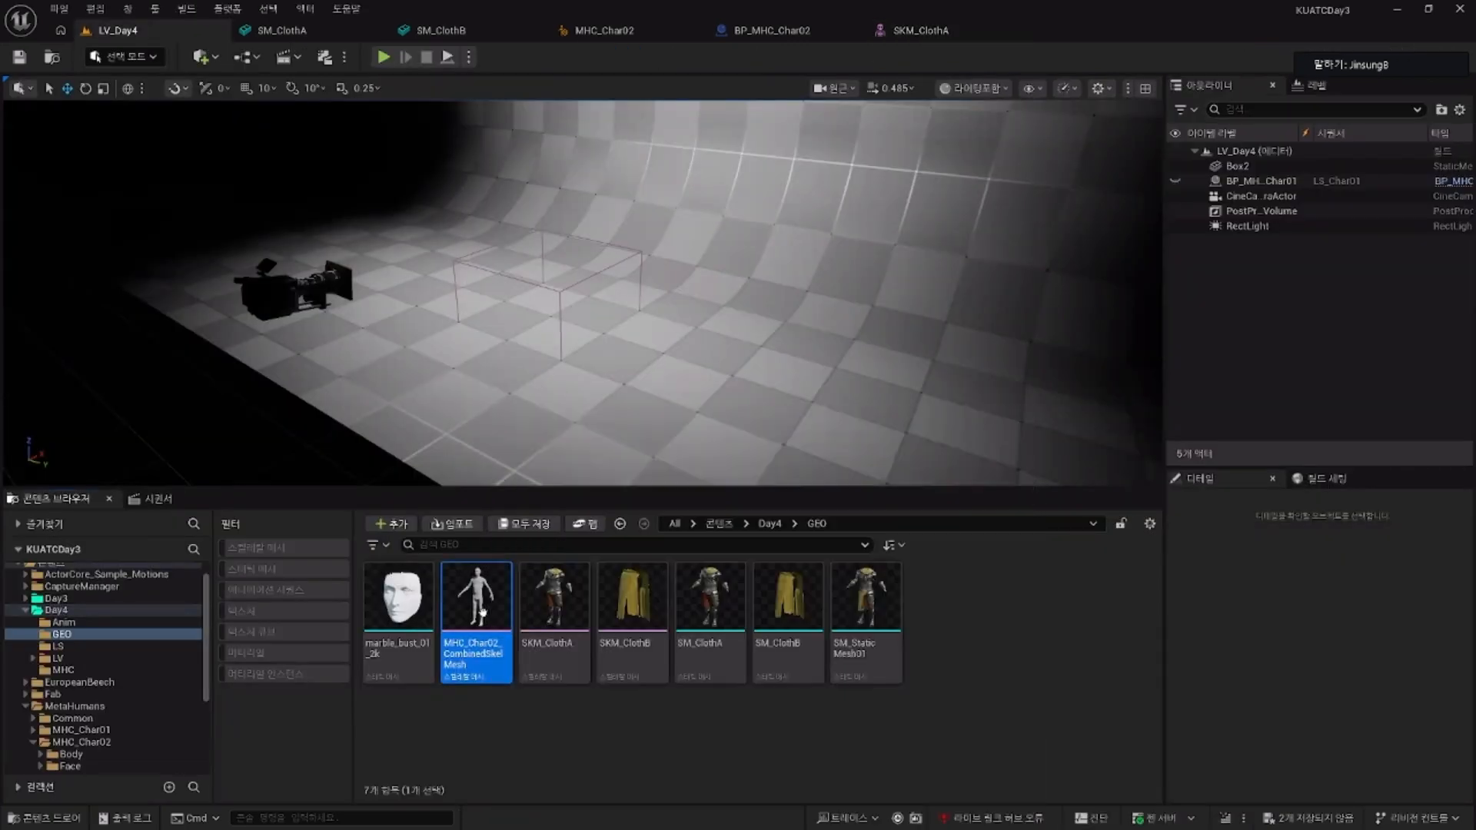
pyautogui.doubleClick(486, 618)
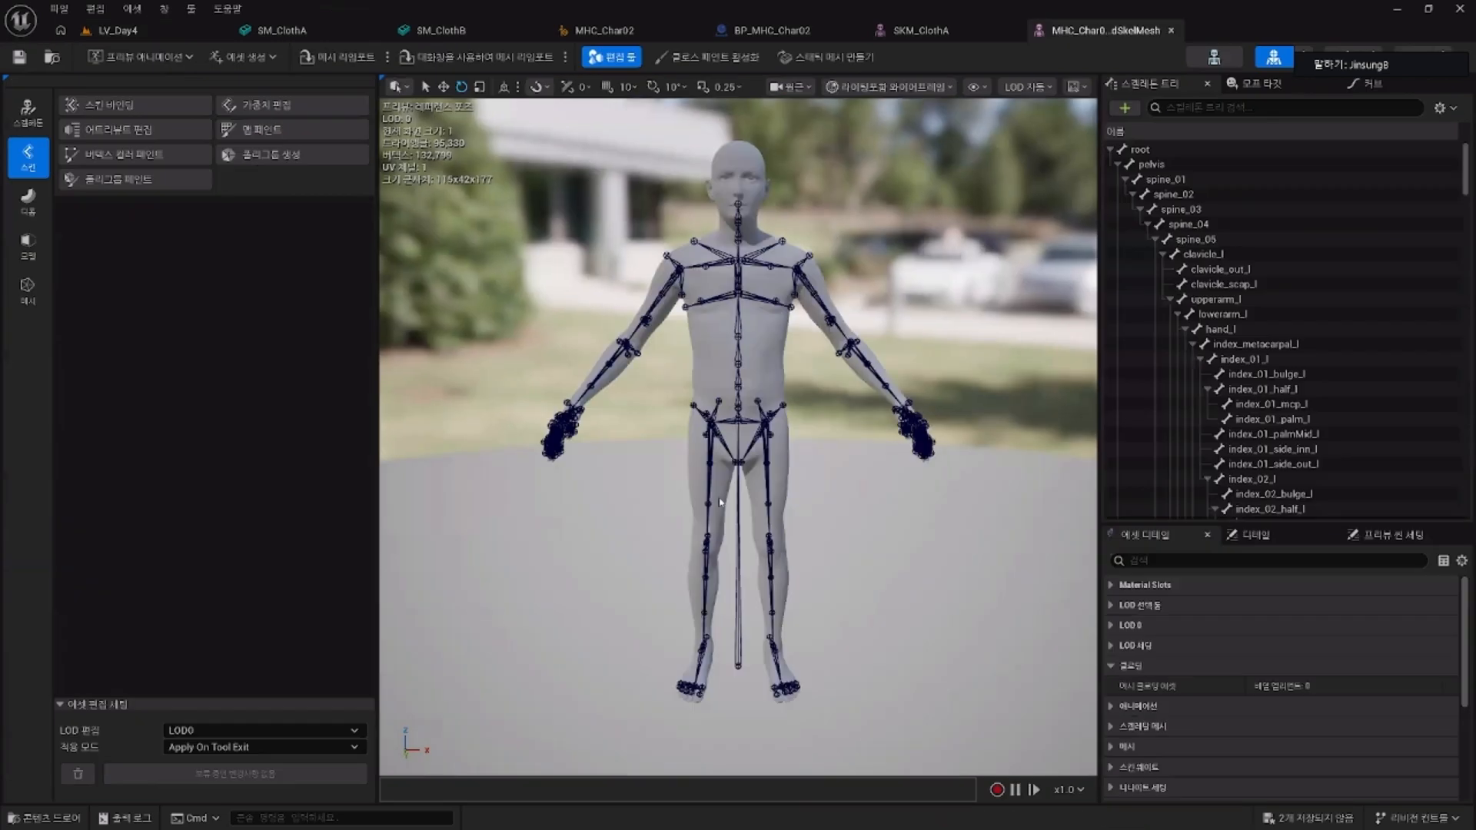
pyautogui.click(823, 301)
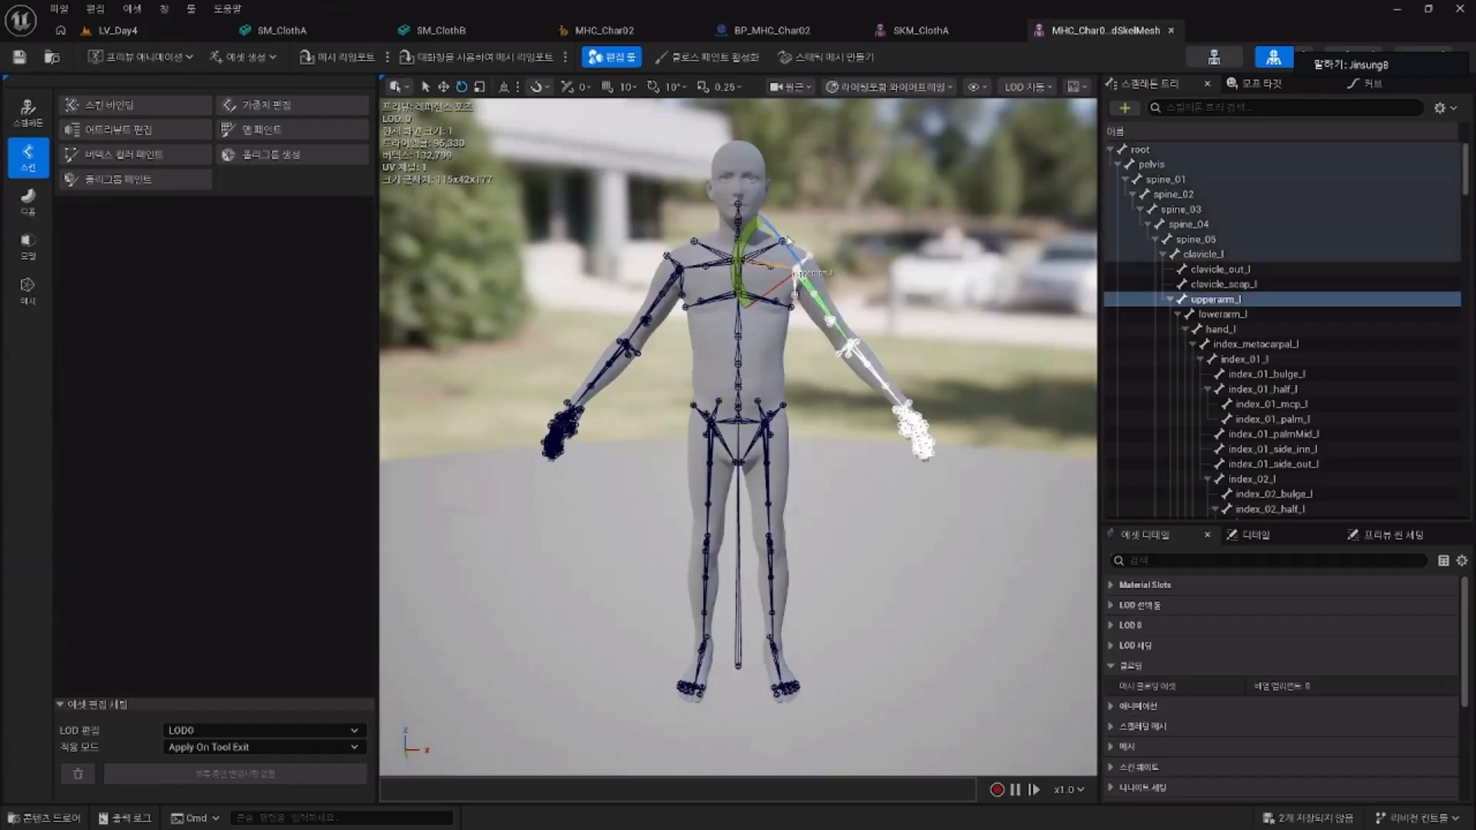
pyautogui.moveTo(787, 247); pyautogui.dragTo(821, 288)
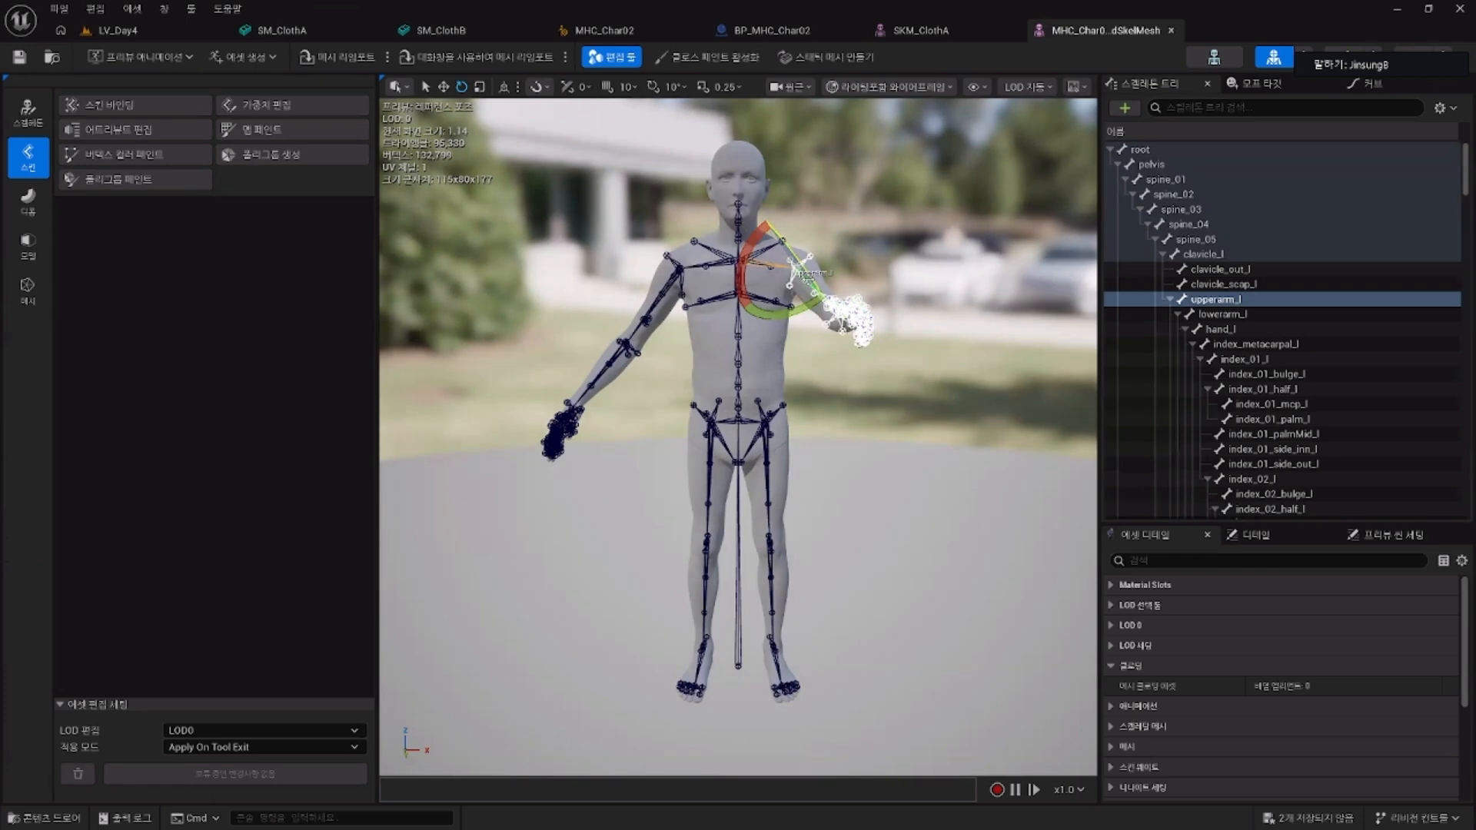
# Step: Reset the transform of the upperarm_l bone on MHC_Char02_CombinedSkelMesh
pyautogui.rightClick(1224, 300)
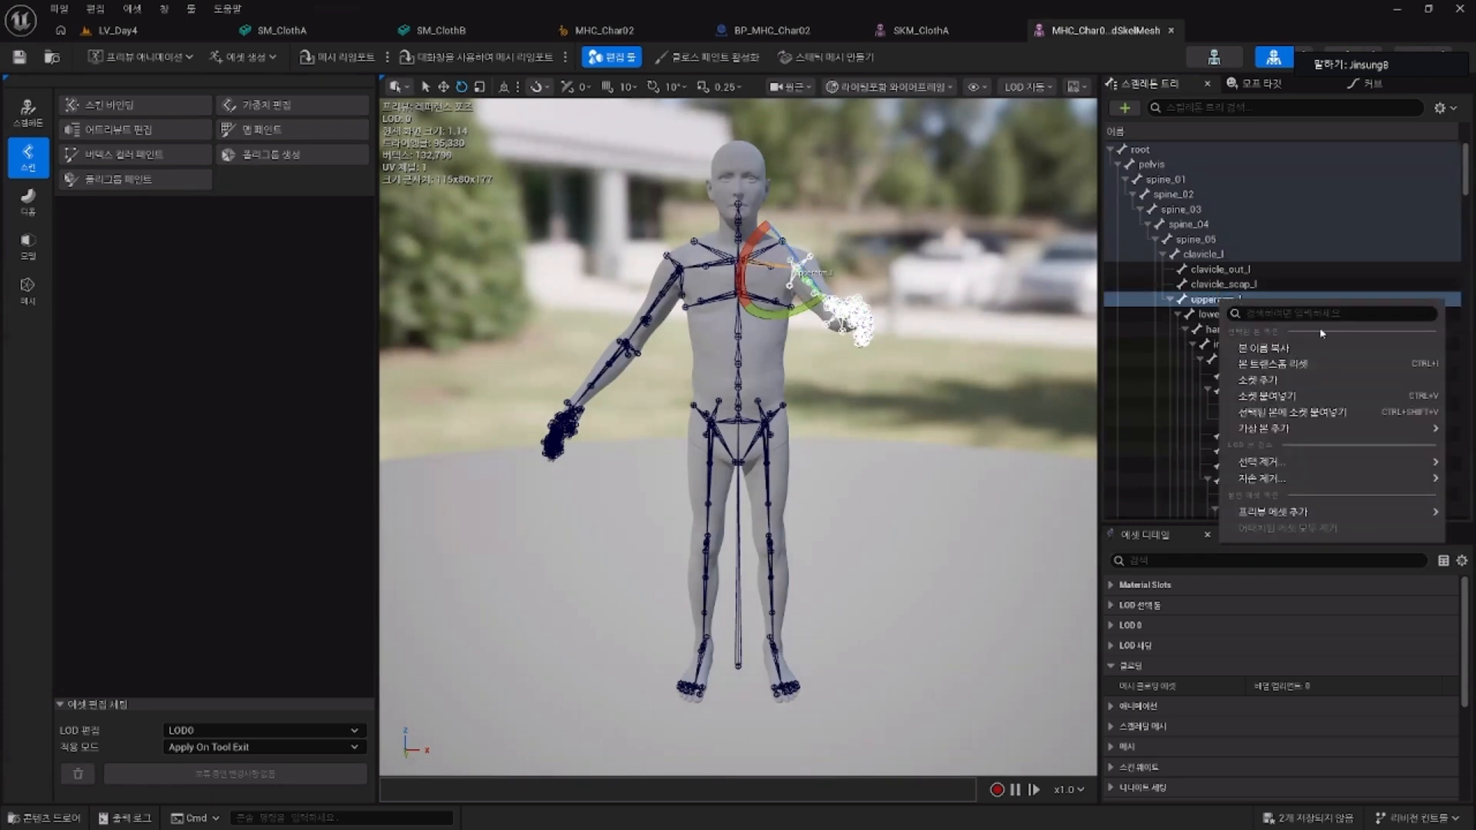
pyautogui.click(1323, 364)
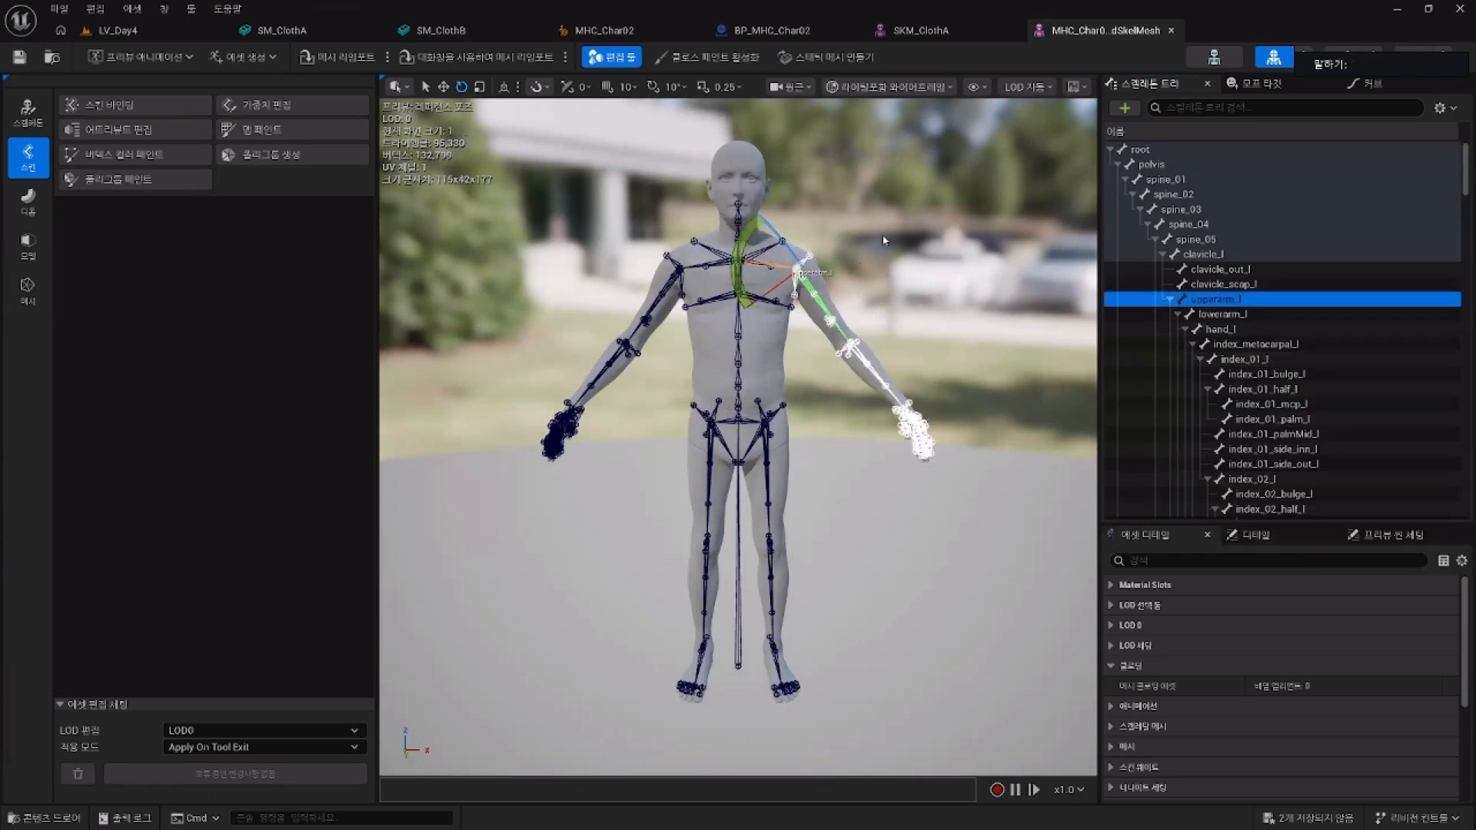
# Step: Return to SKM_ClothA, set MHC_Char02_CombinedSkelMesh as the weight transfer source mesh, and apply the weight edit to the asset
pyautogui.click(921, 30)
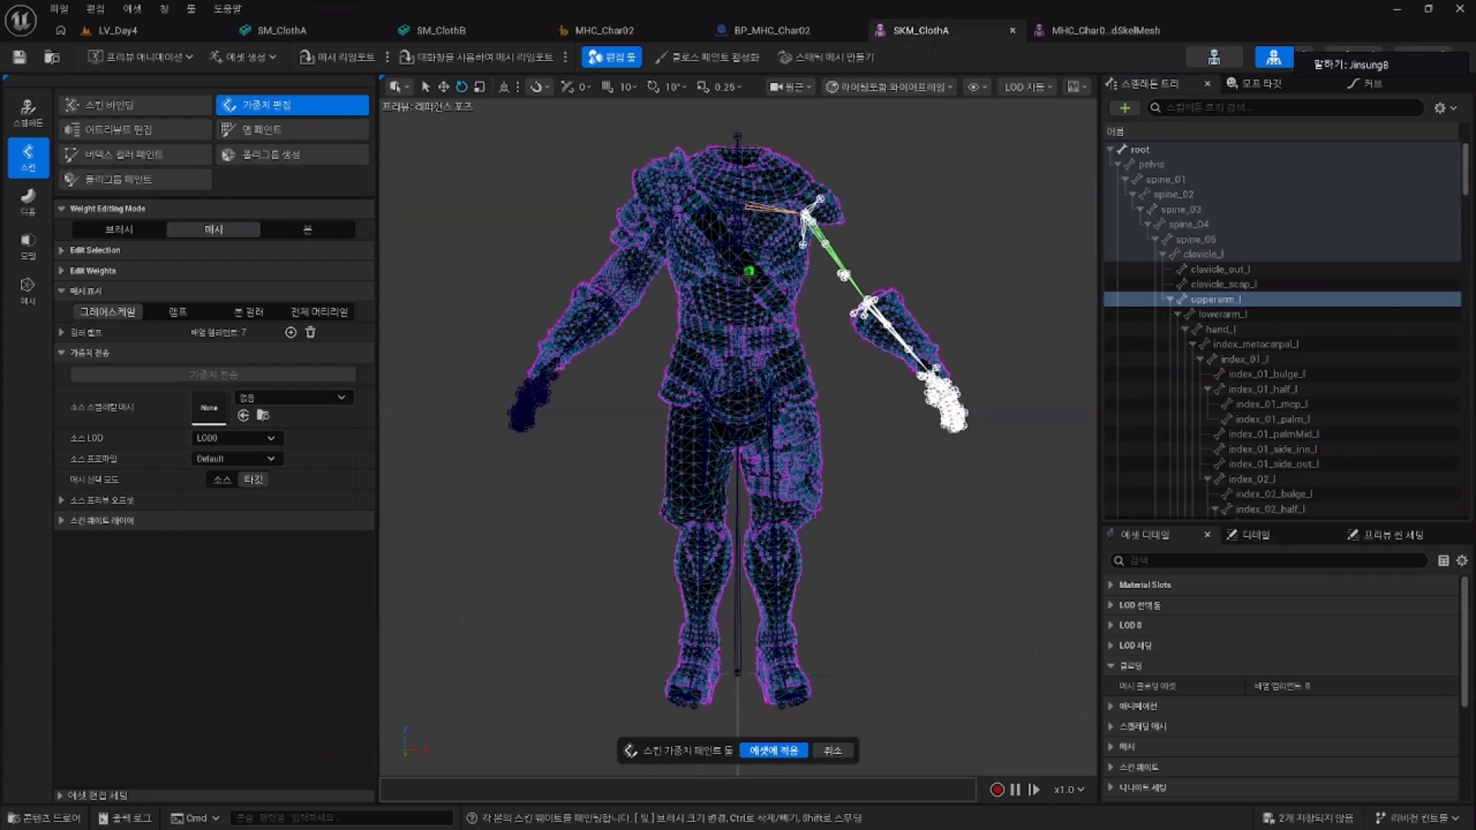
pyautogui.click(341, 398)
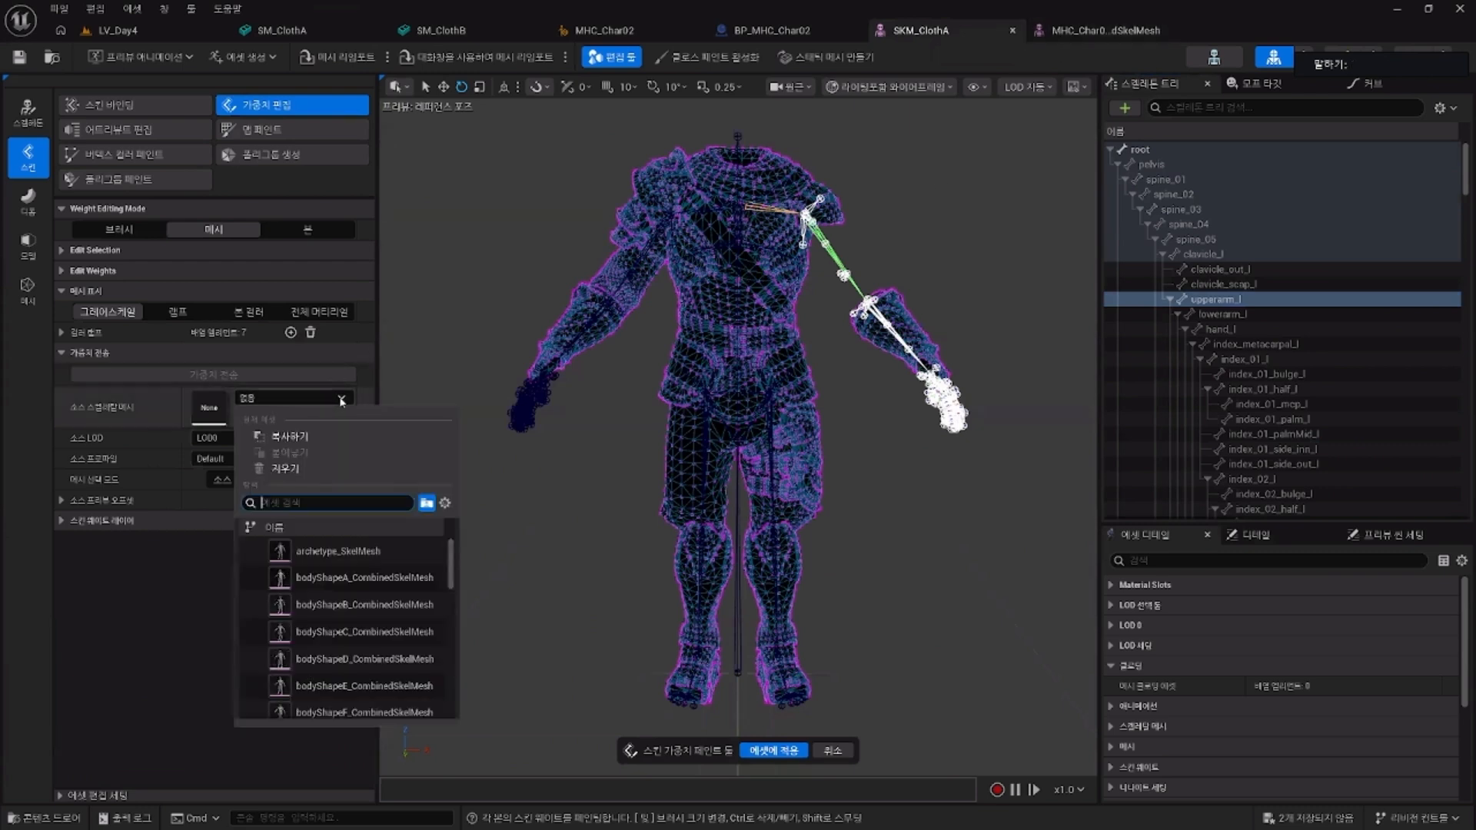
pyautogui.click(146, 30)
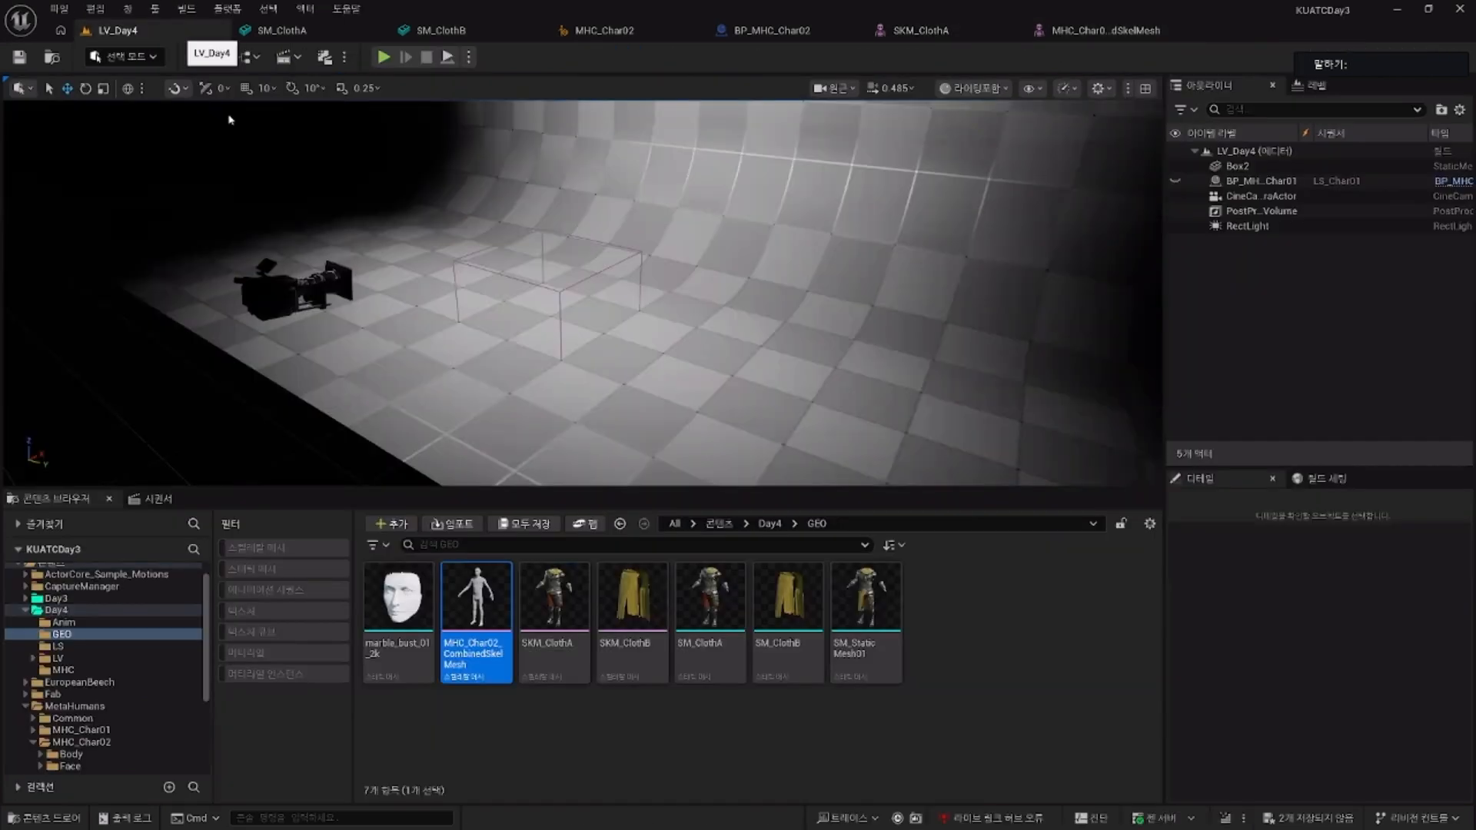
pyautogui.click(921, 30)
pyautogui.click(244, 415)
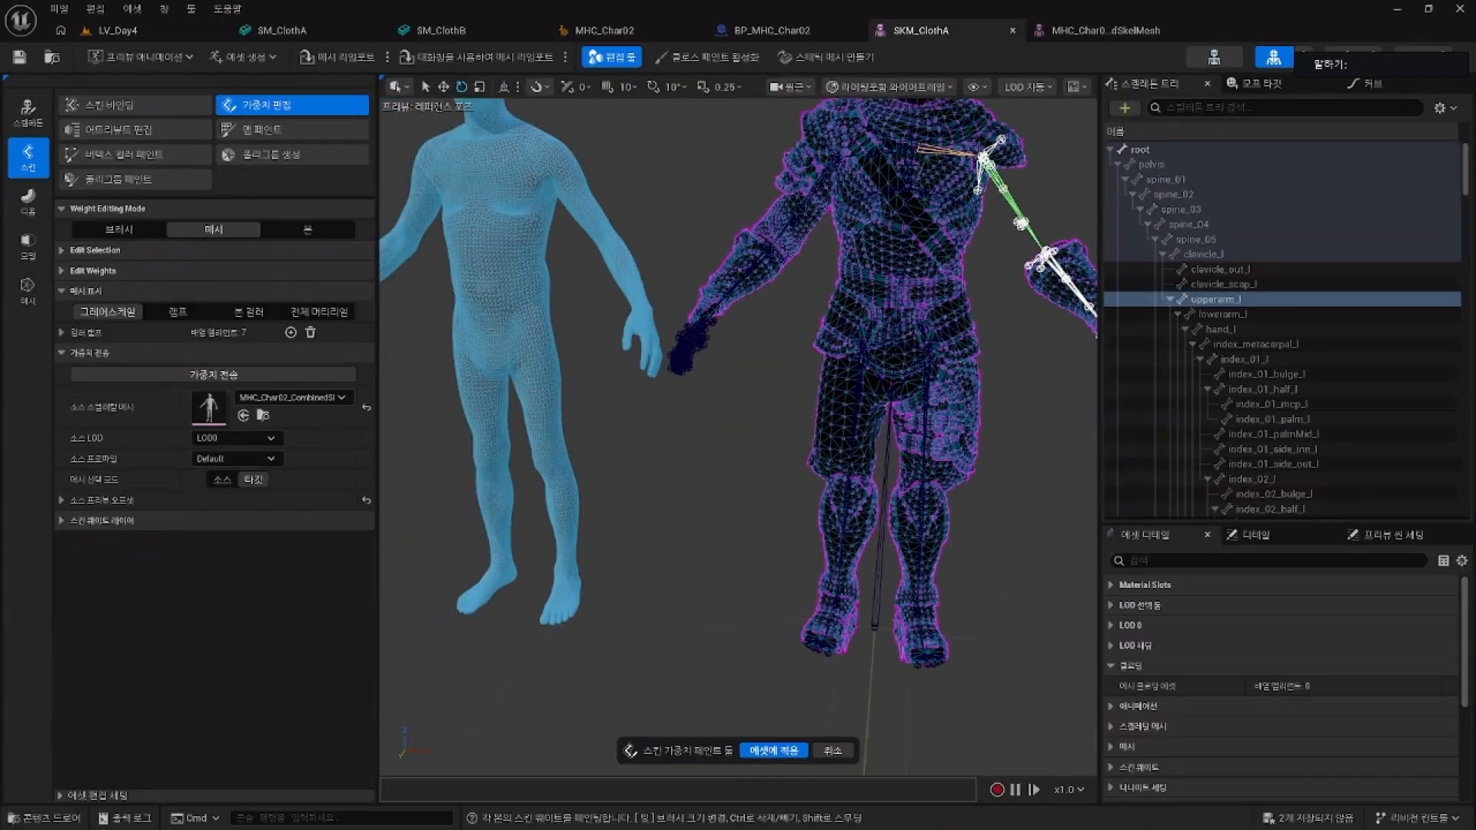
pyautogui.click(777, 751)
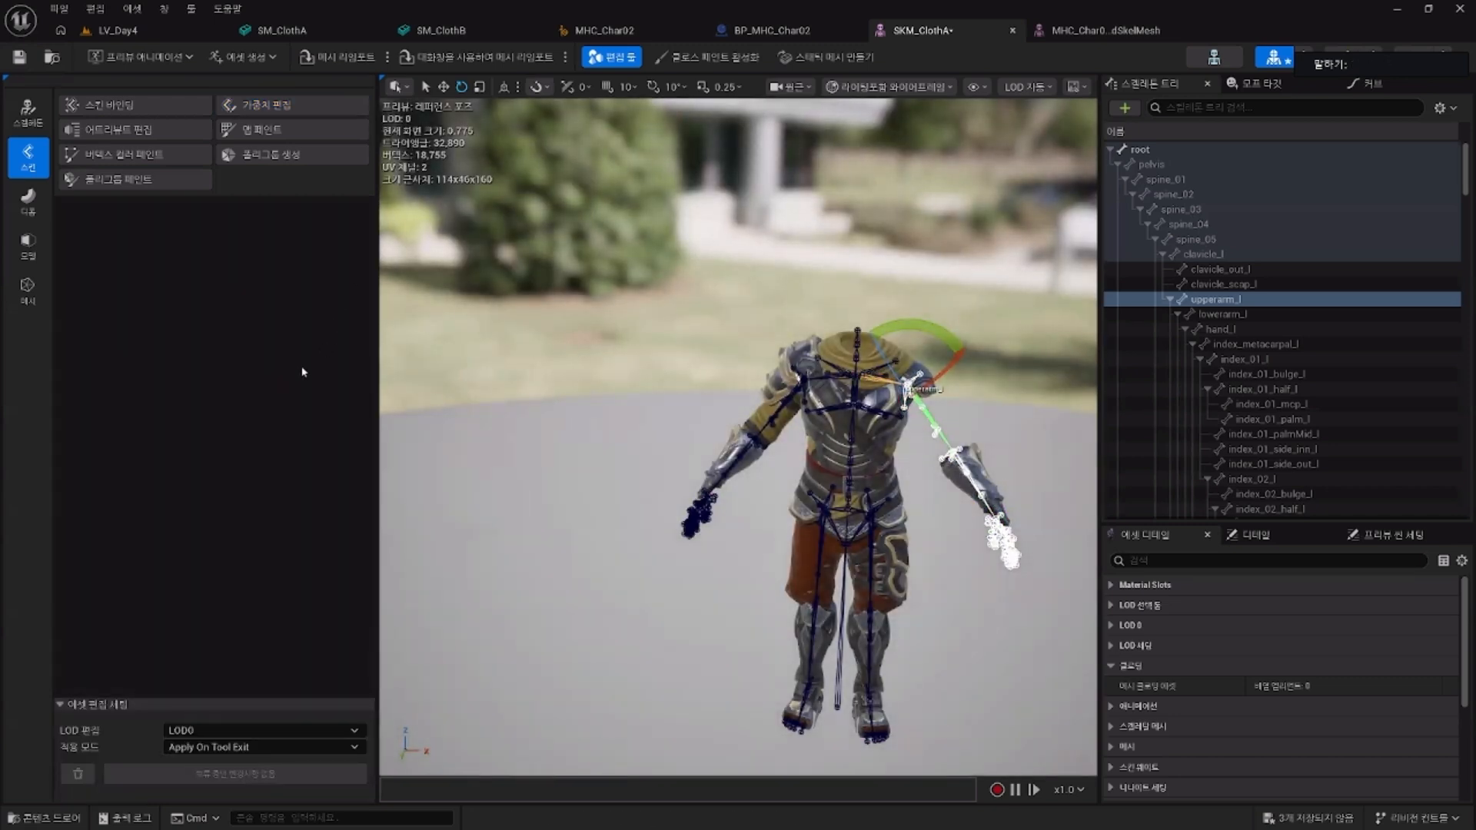
# Step: Rotate the upperarm_l bone of SKM_ClothA to check the armor's binding, and start skeleton editing
pyautogui.click(29, 109)
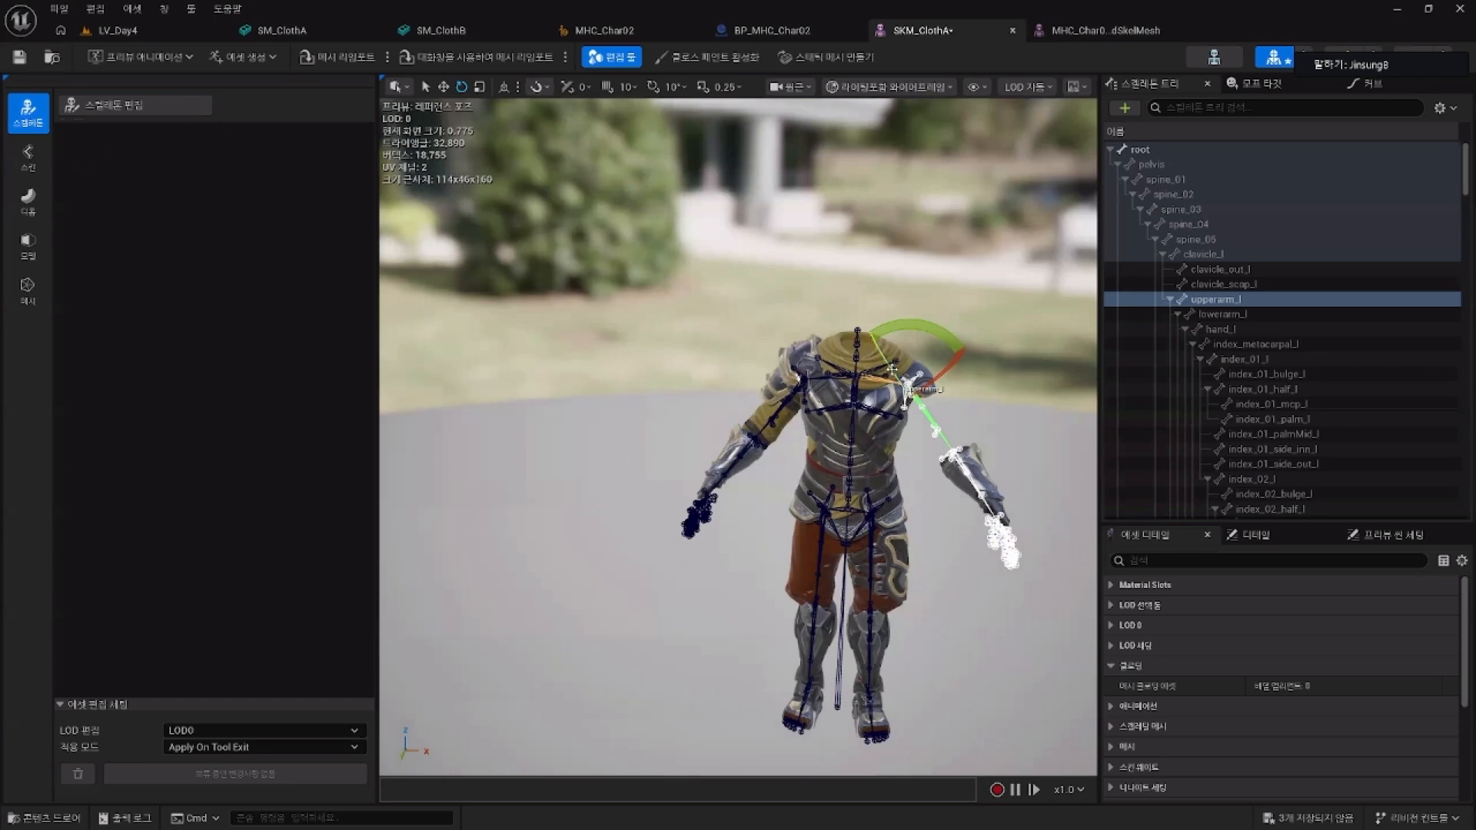
pyautogui.moveTo(919, 405); pyautogui.dragTo(908, 415)
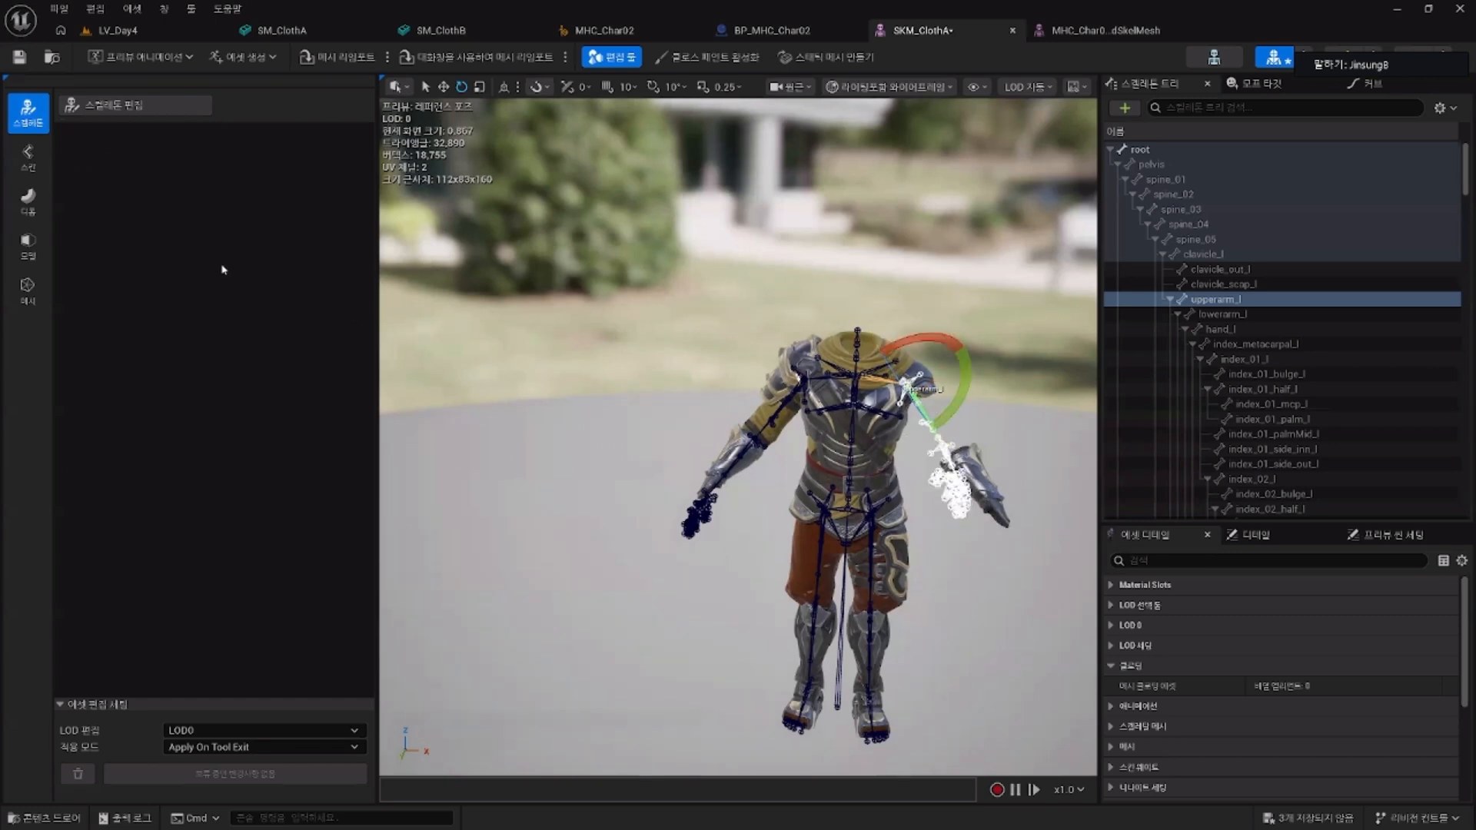
pyautogui.click(206, 104)
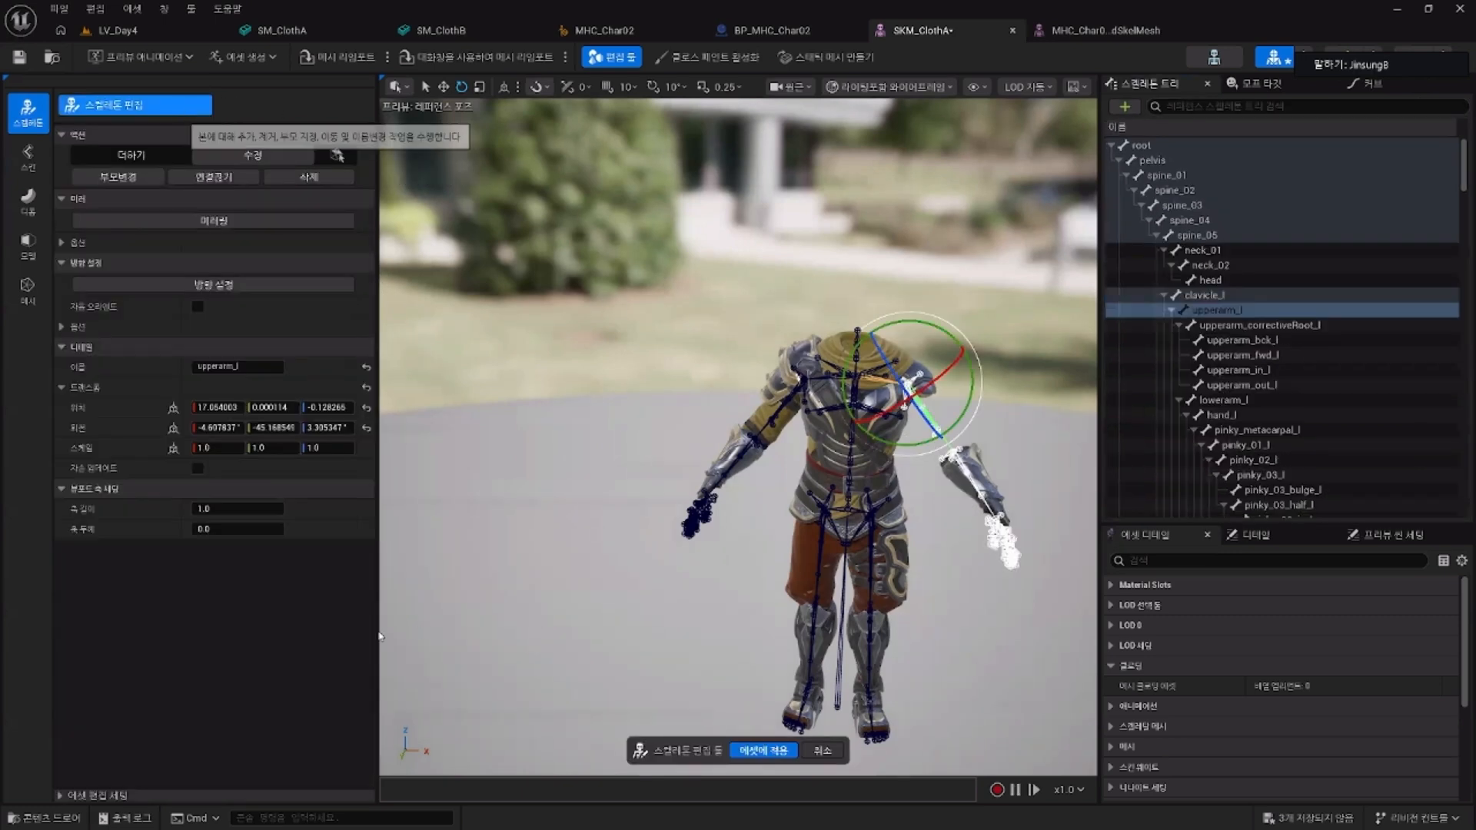
# Step: Edit the skin weights of SKM_ClothA, transfer weights from MHC_Char02_CombinedSkelMesh, and apply them to the asset
pyautogui.click(28, 158)
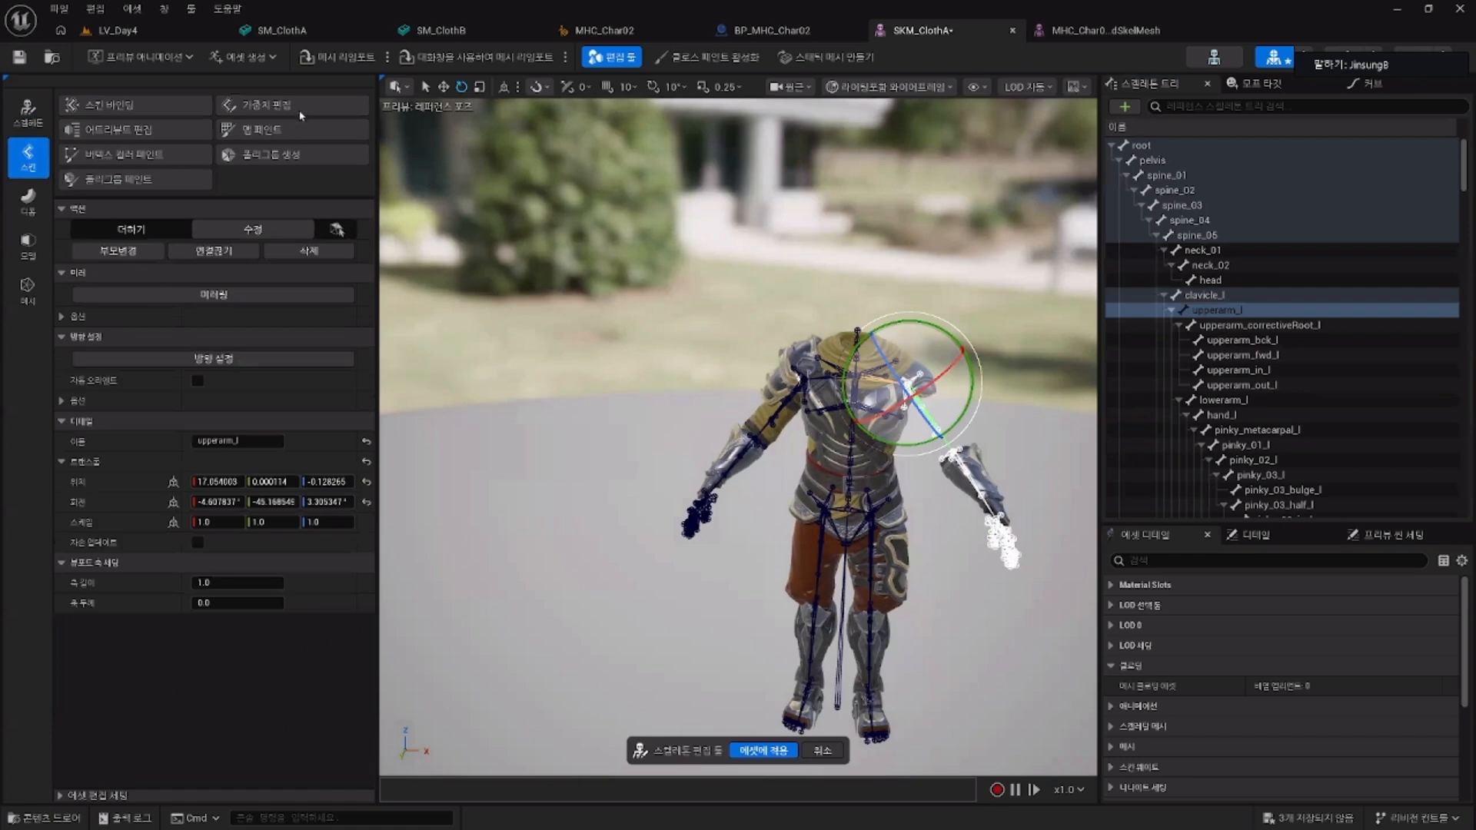
pyautogui.click(283, 108)
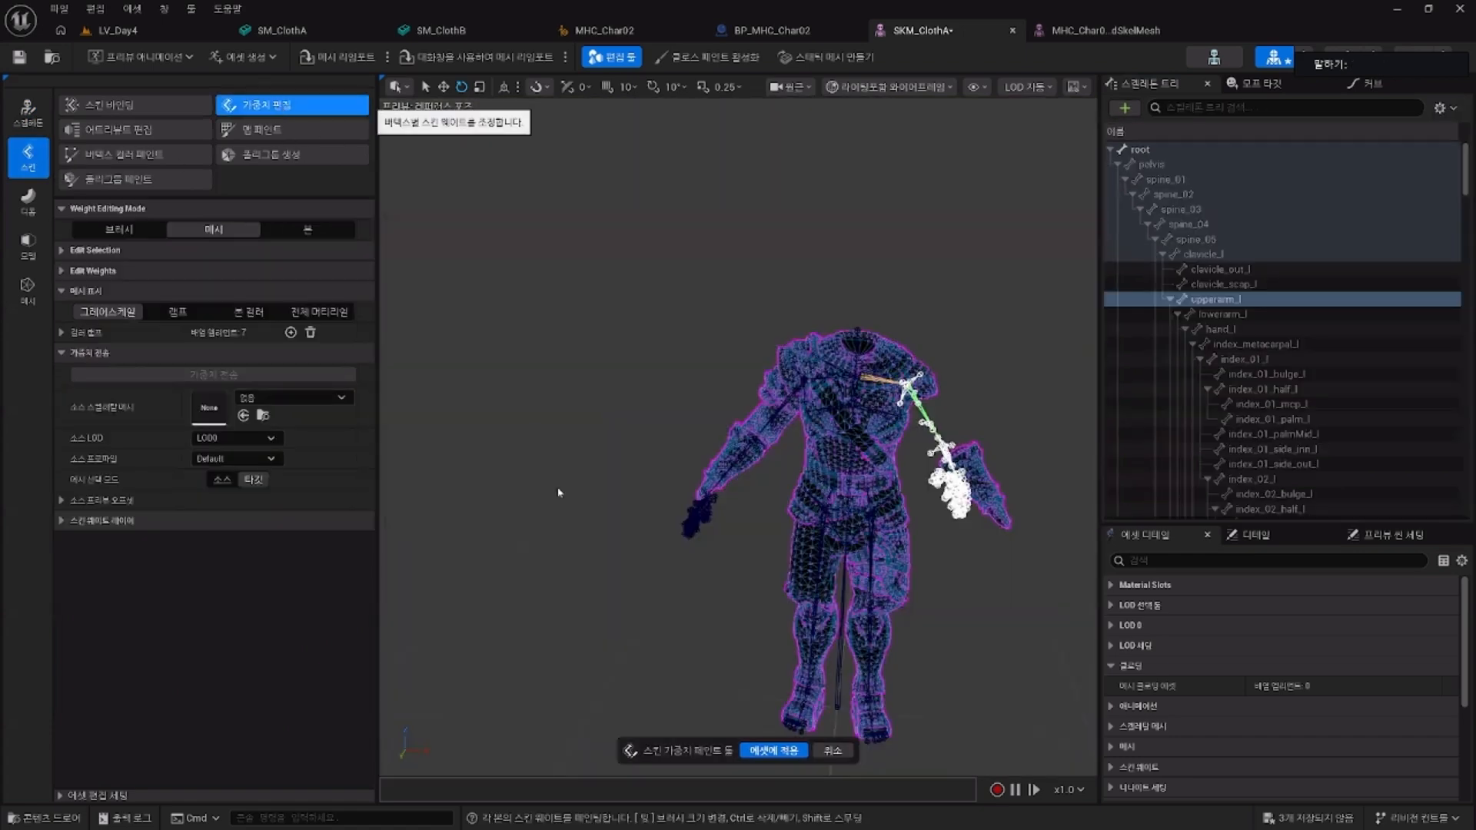
pyautogui.click(243, 416)
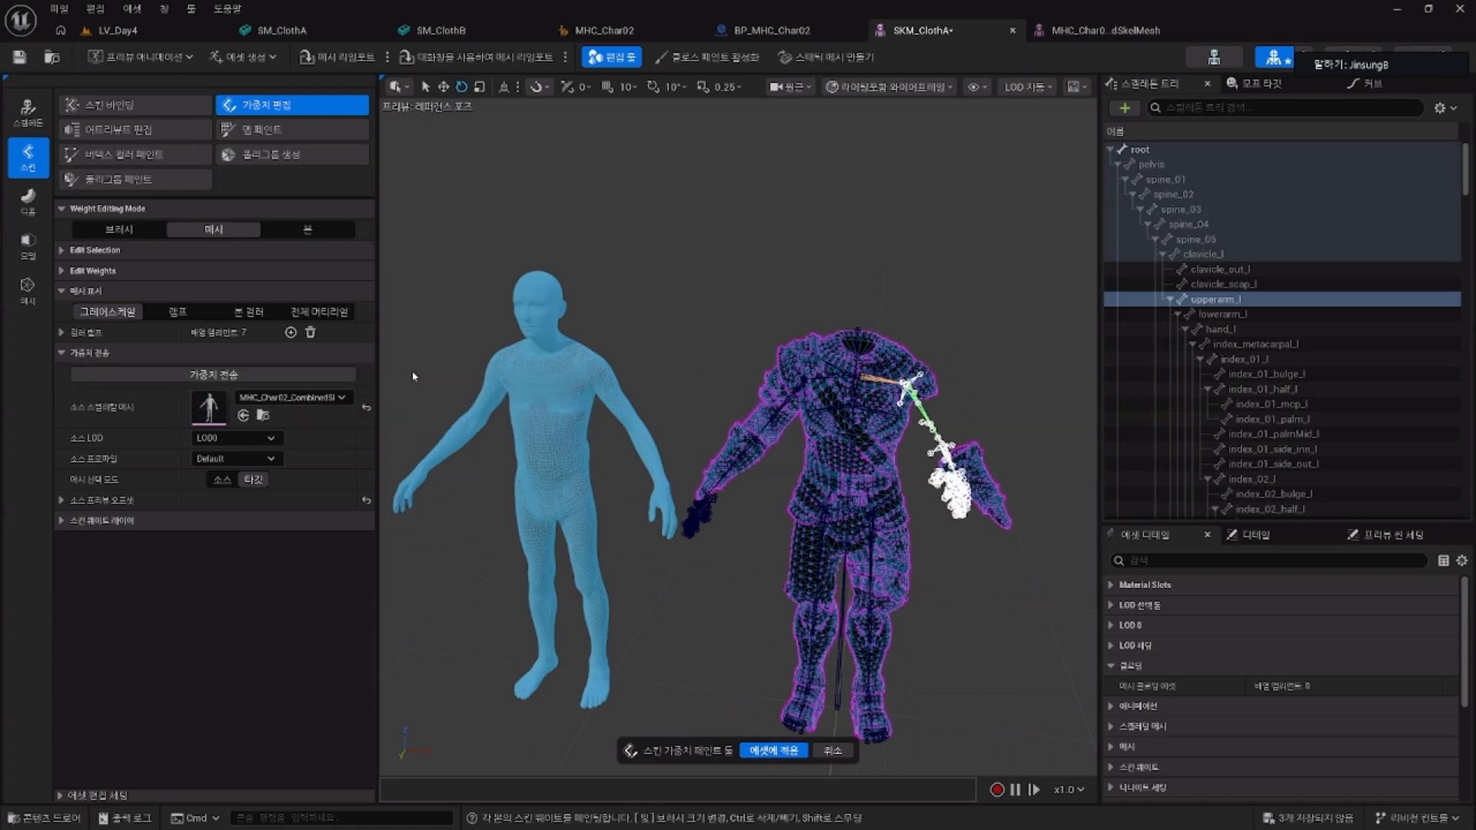
pyautogui.click(231, 377)
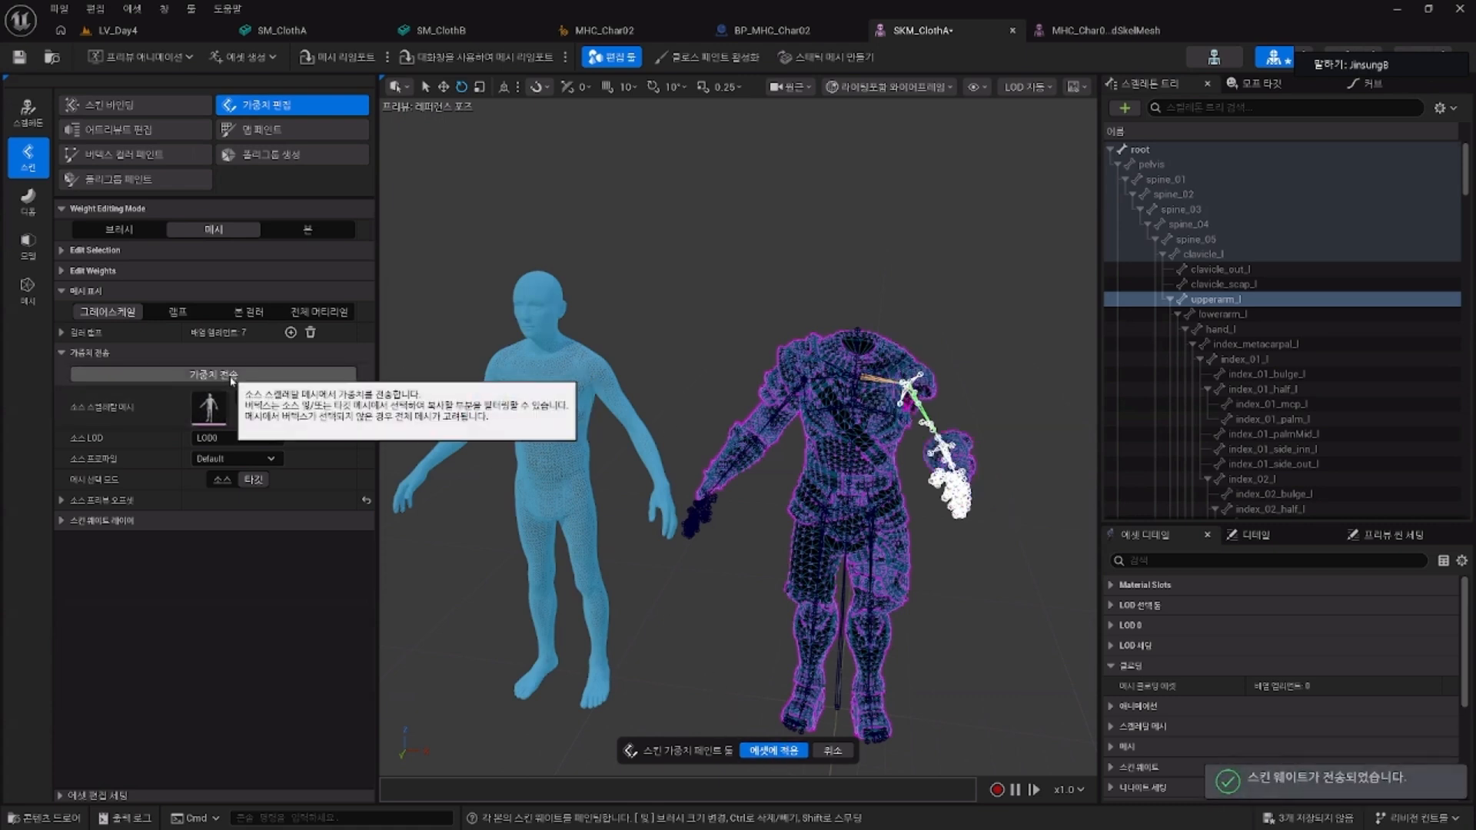
pyautogui.click(781, 754)
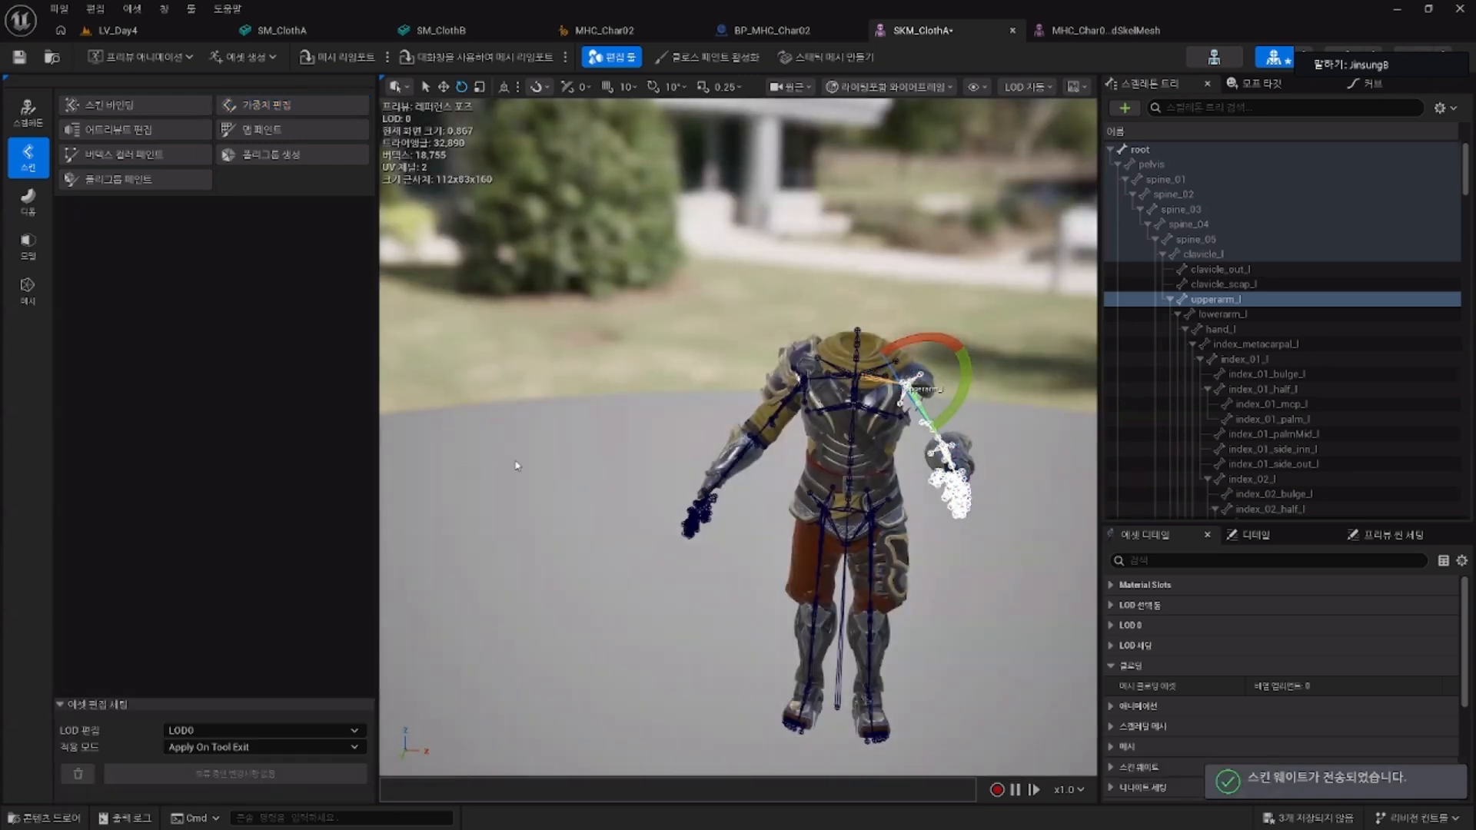
# Step: Rotate the upperarm_r bone to test the transferred weights, and reset the transforms of all bones in SKM_ClothA
pyautogui.click(994, 537)
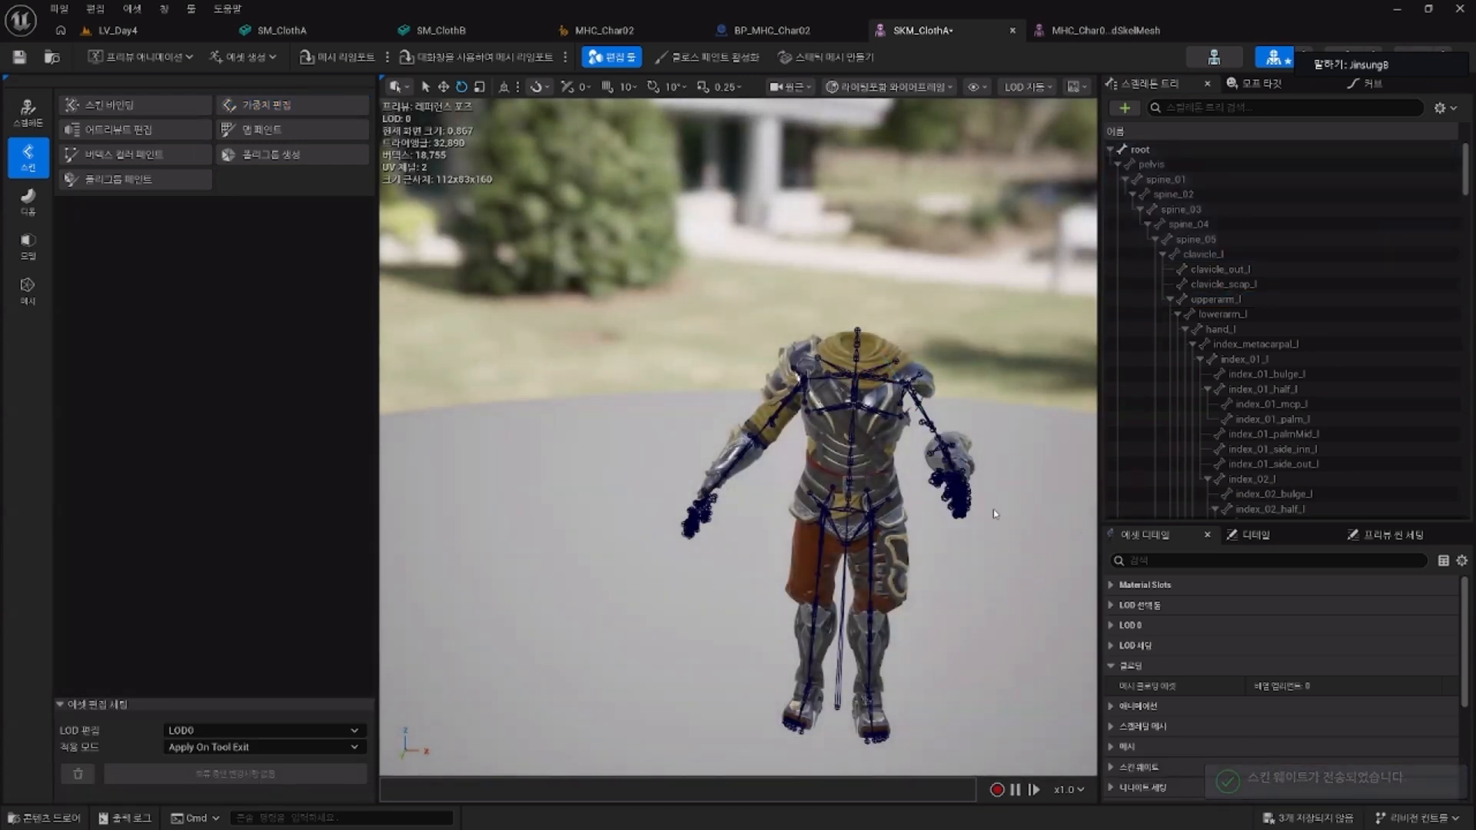
pyautogui.click(769, 424)
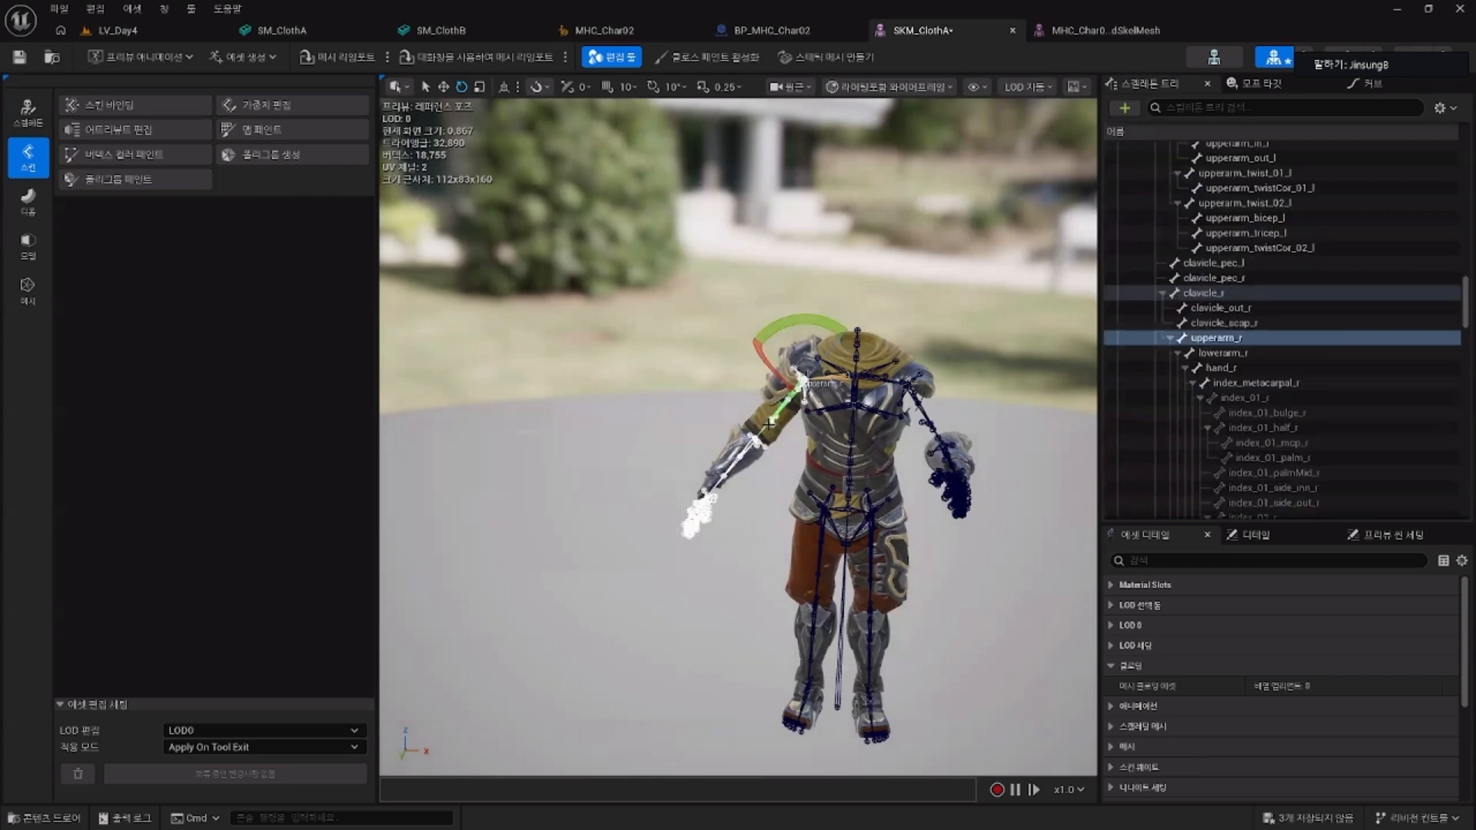
pyautogui.moveTo(780, 336); pyautogui.dragTo(786, 340)
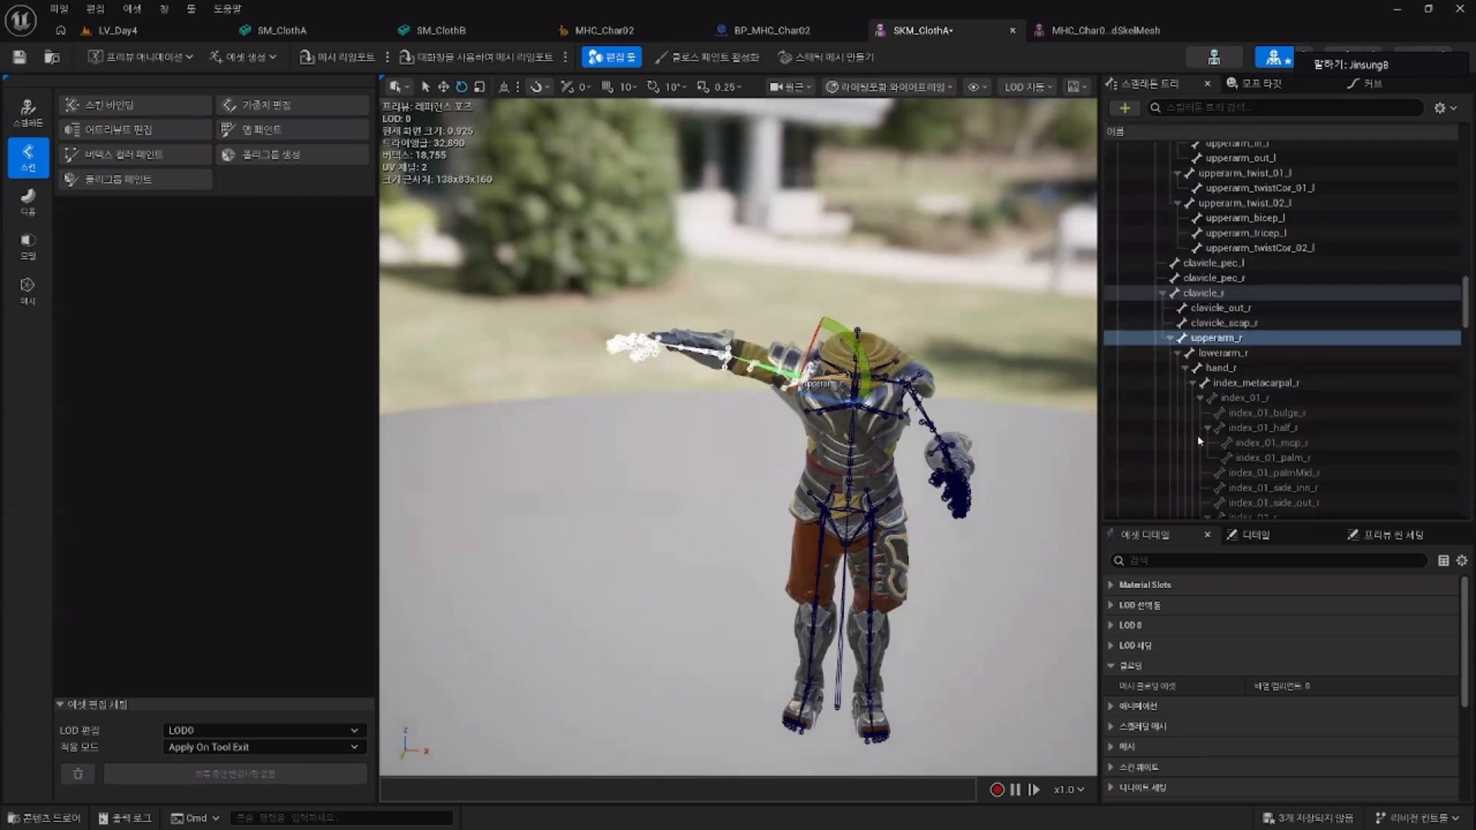
pyautogui.click(1238, 386)
pyautogui.hotkey('ctrl', 'a')
pyautogui.rightClick(1228, 297)
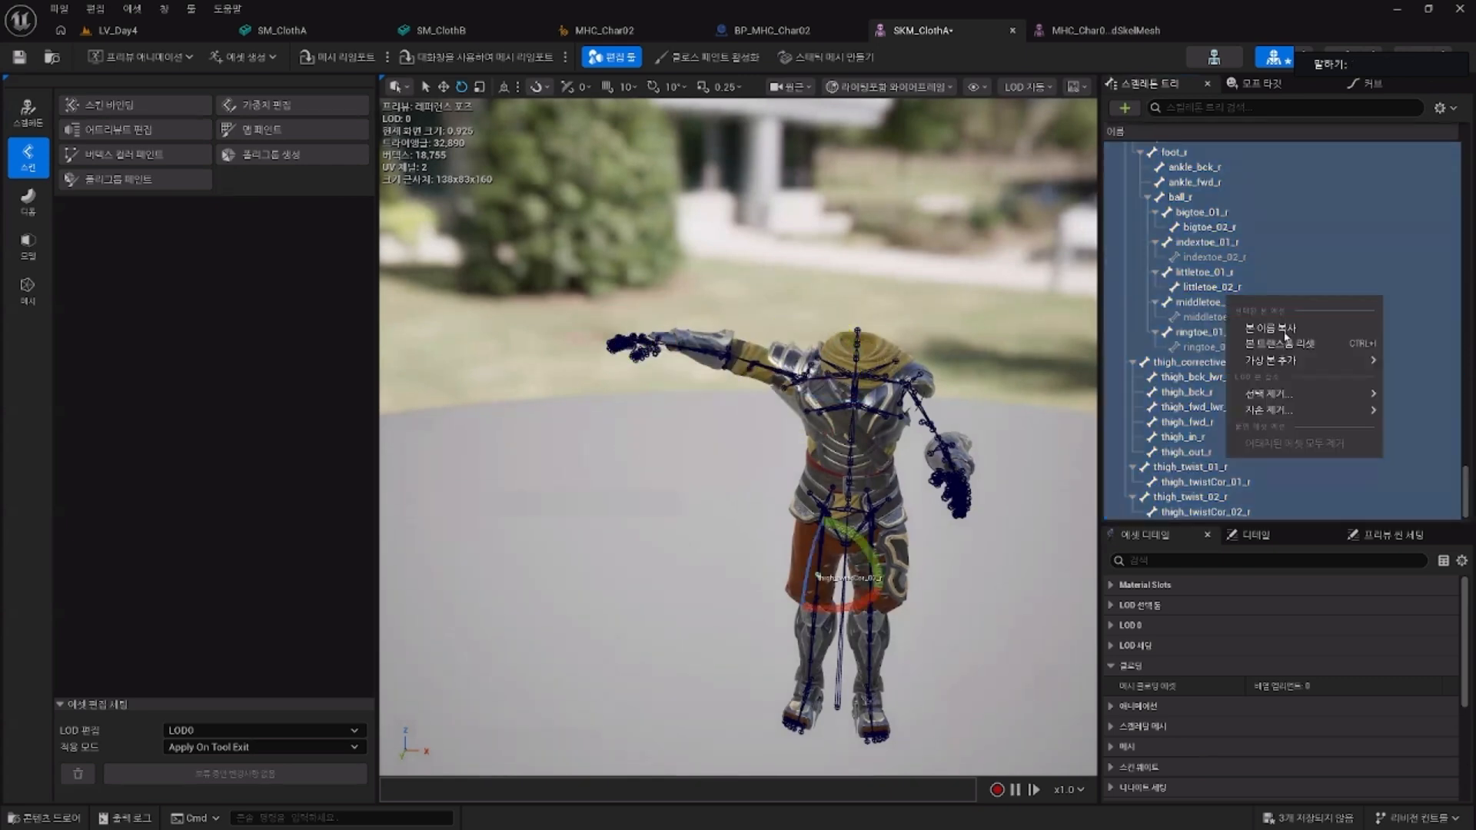
pyautogui.click(1286, 344)
pyautogui.click(237, 440)
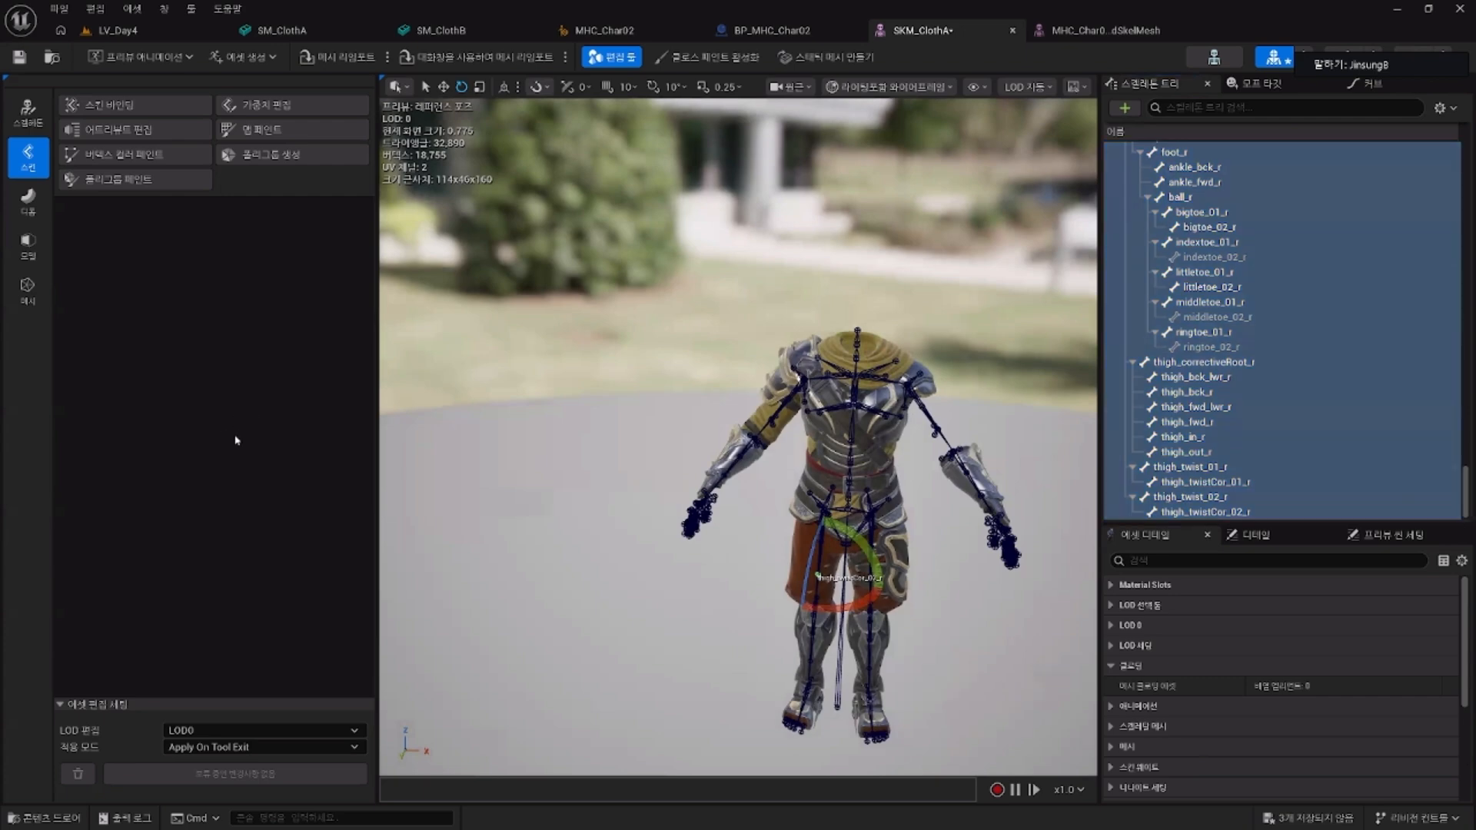
# Step: Save SKM_ClothA and open the SKM_ClothB skeletal mesh from the Day4 GEO folder
pyautogui.click(20, 57)
pyautogui.click(192, 32)
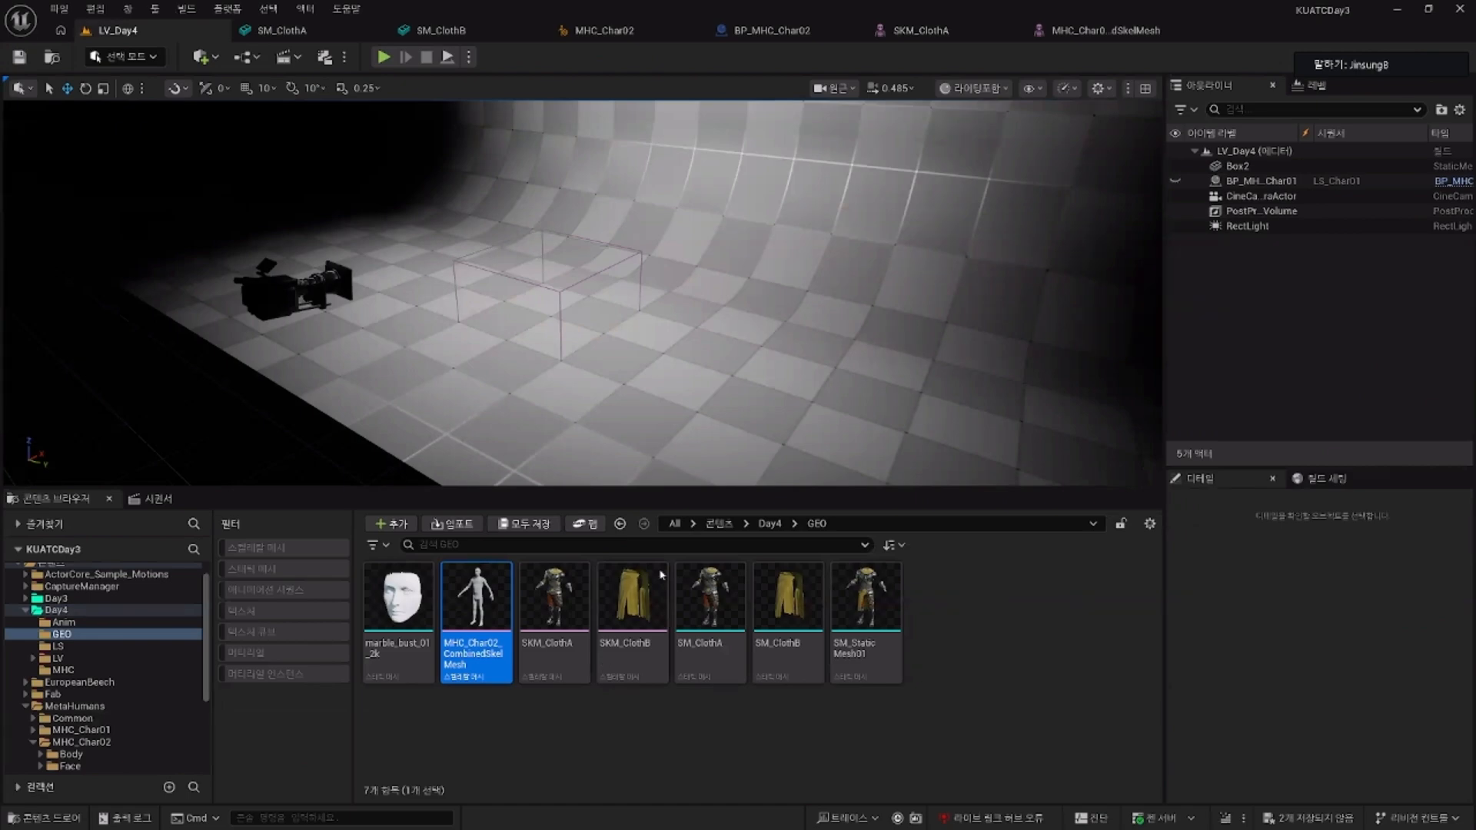
pyautogui.click(640, 589)
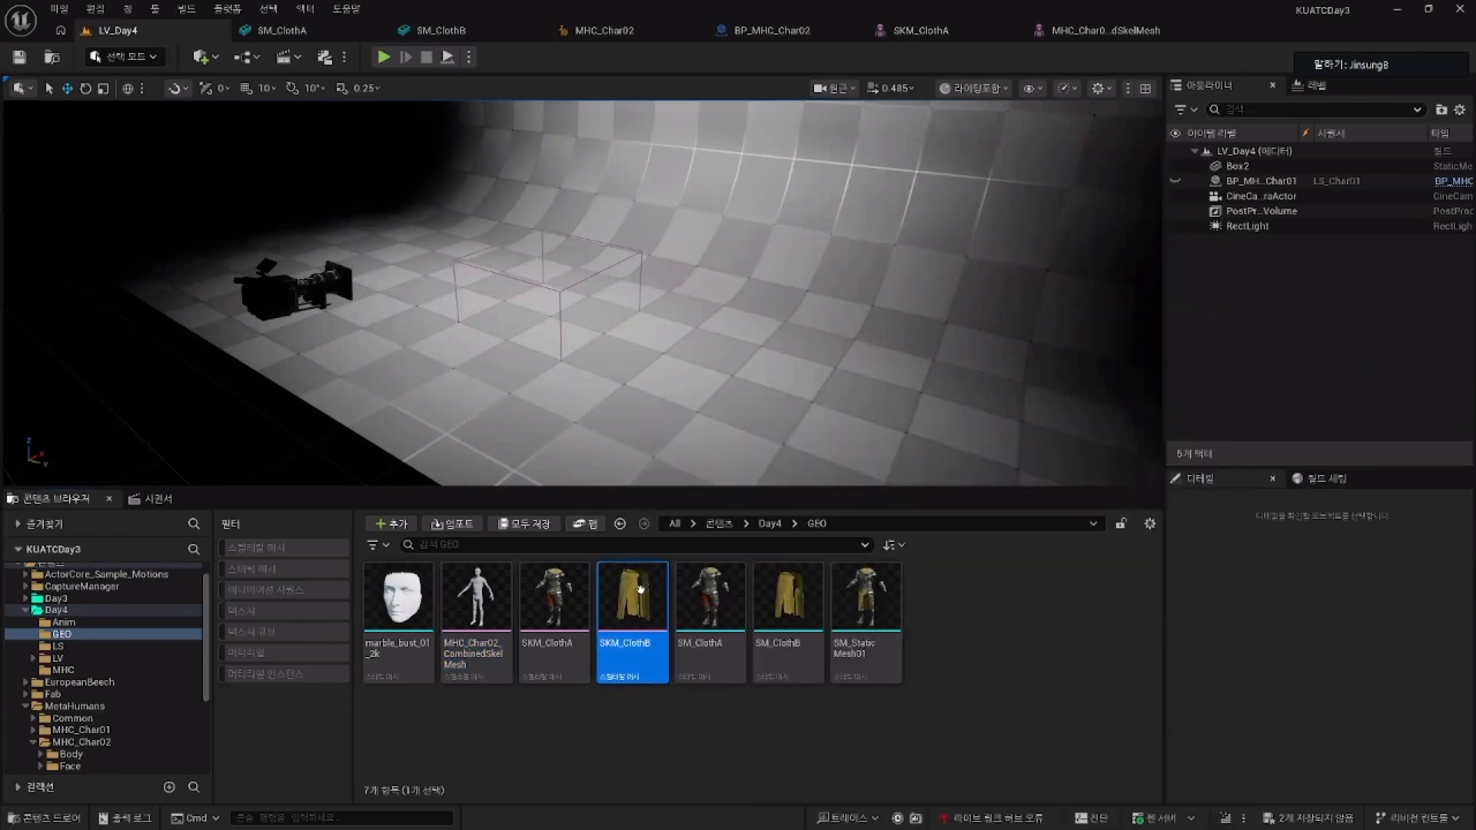
pyautogui.doubleClick(641, 592)
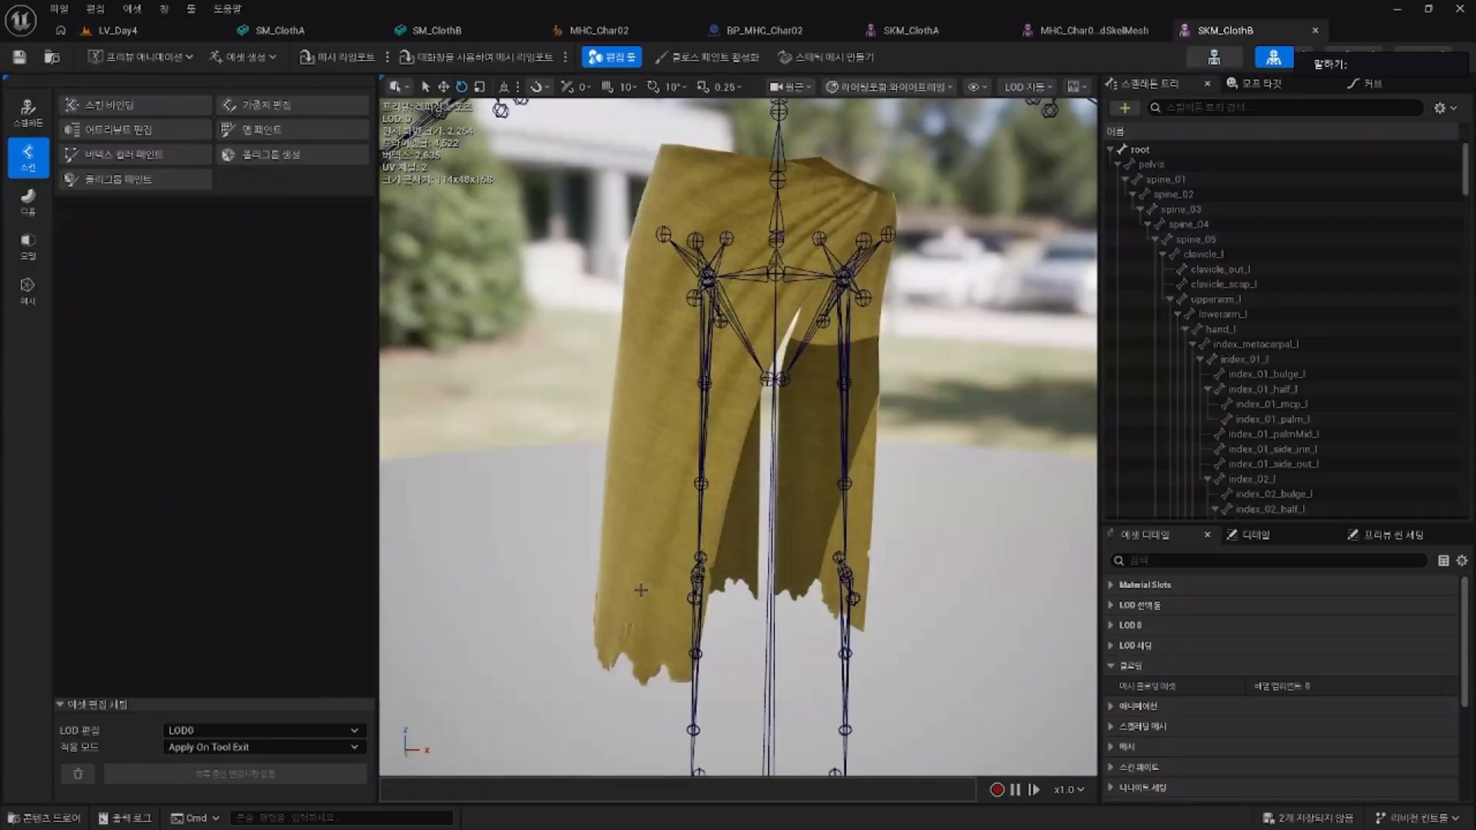
# Step: Edit the skin weights of SKM_ClothB, transfer weights from MHC_Char02_CombinedSkelMesh as the source, and apply them to the asset
pyautogui.click(253, 108)
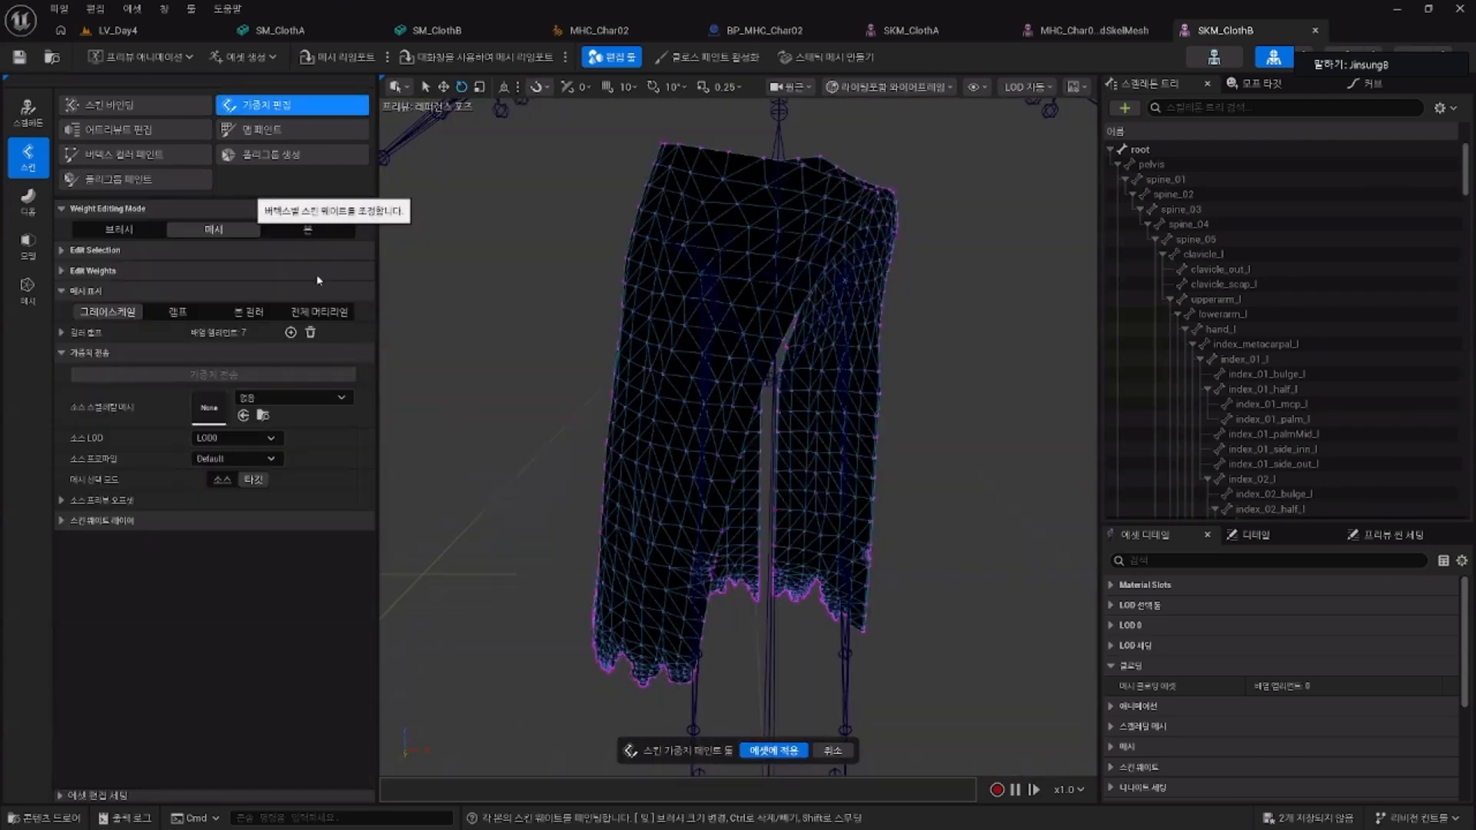
pyautogui.click(244, 416)
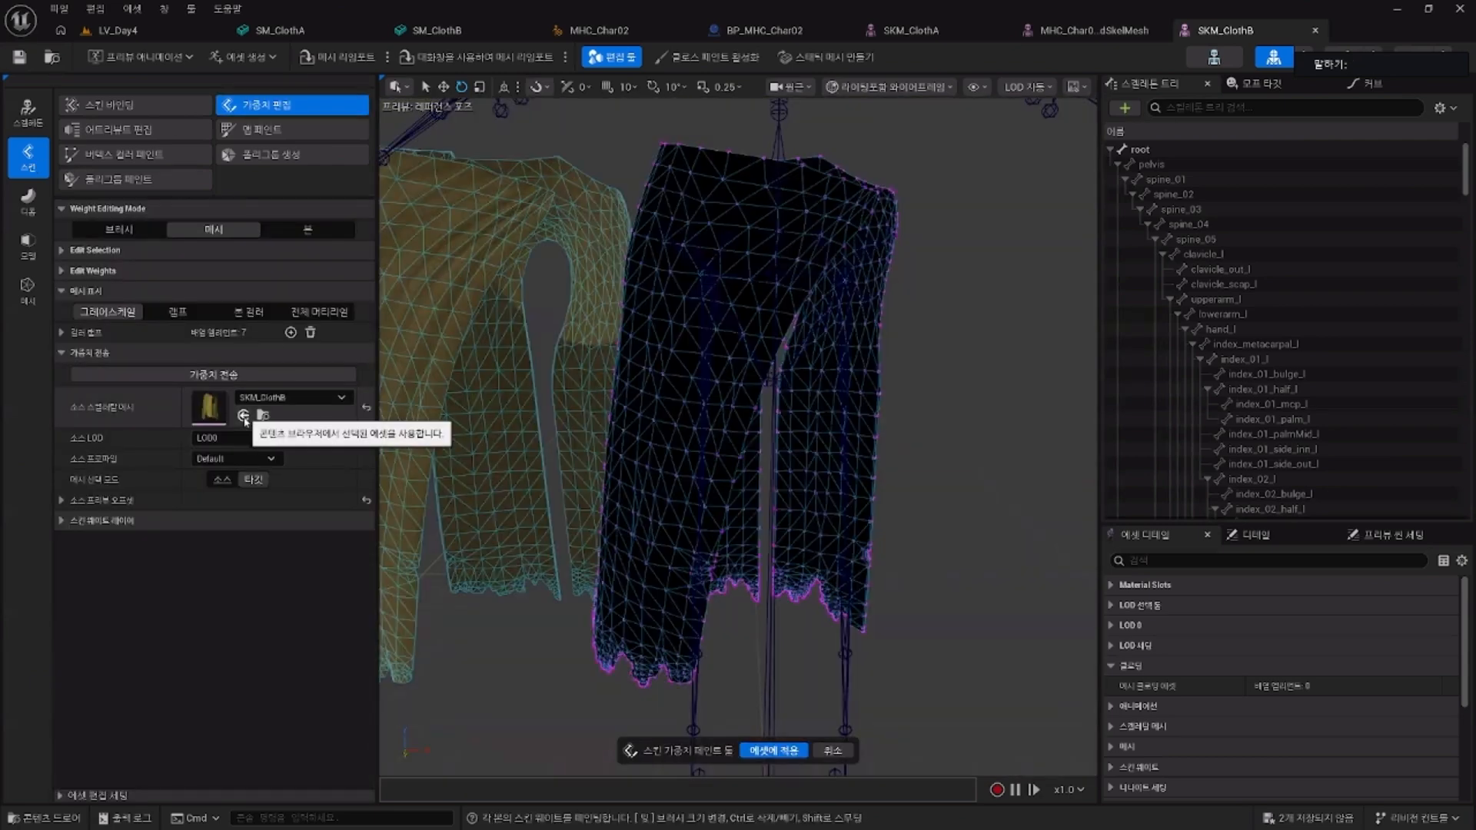
pyautogui.click(172, 33)
pyautogui.click(448, 601)
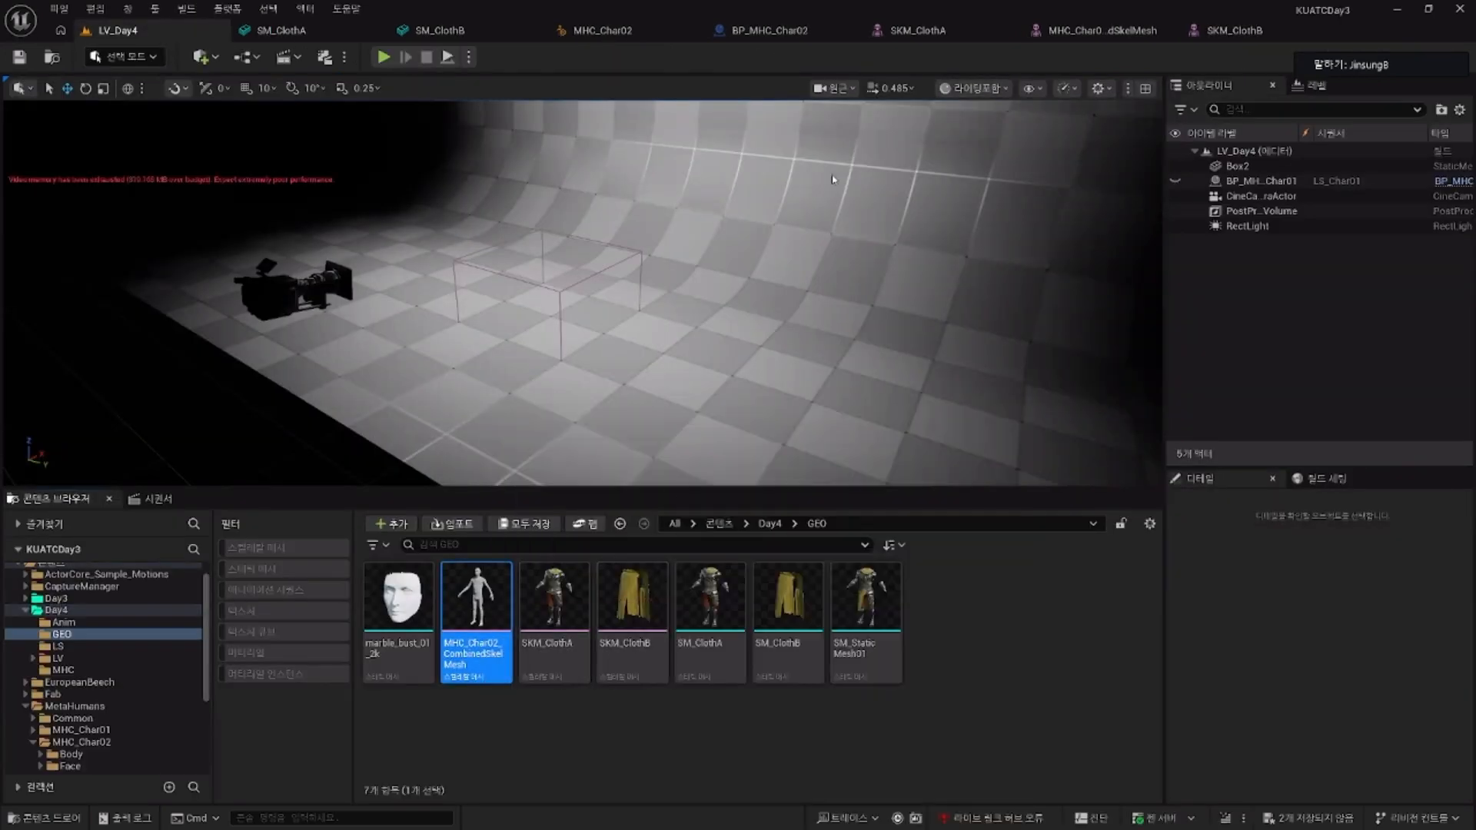
pyautogui.click(1227, 31)
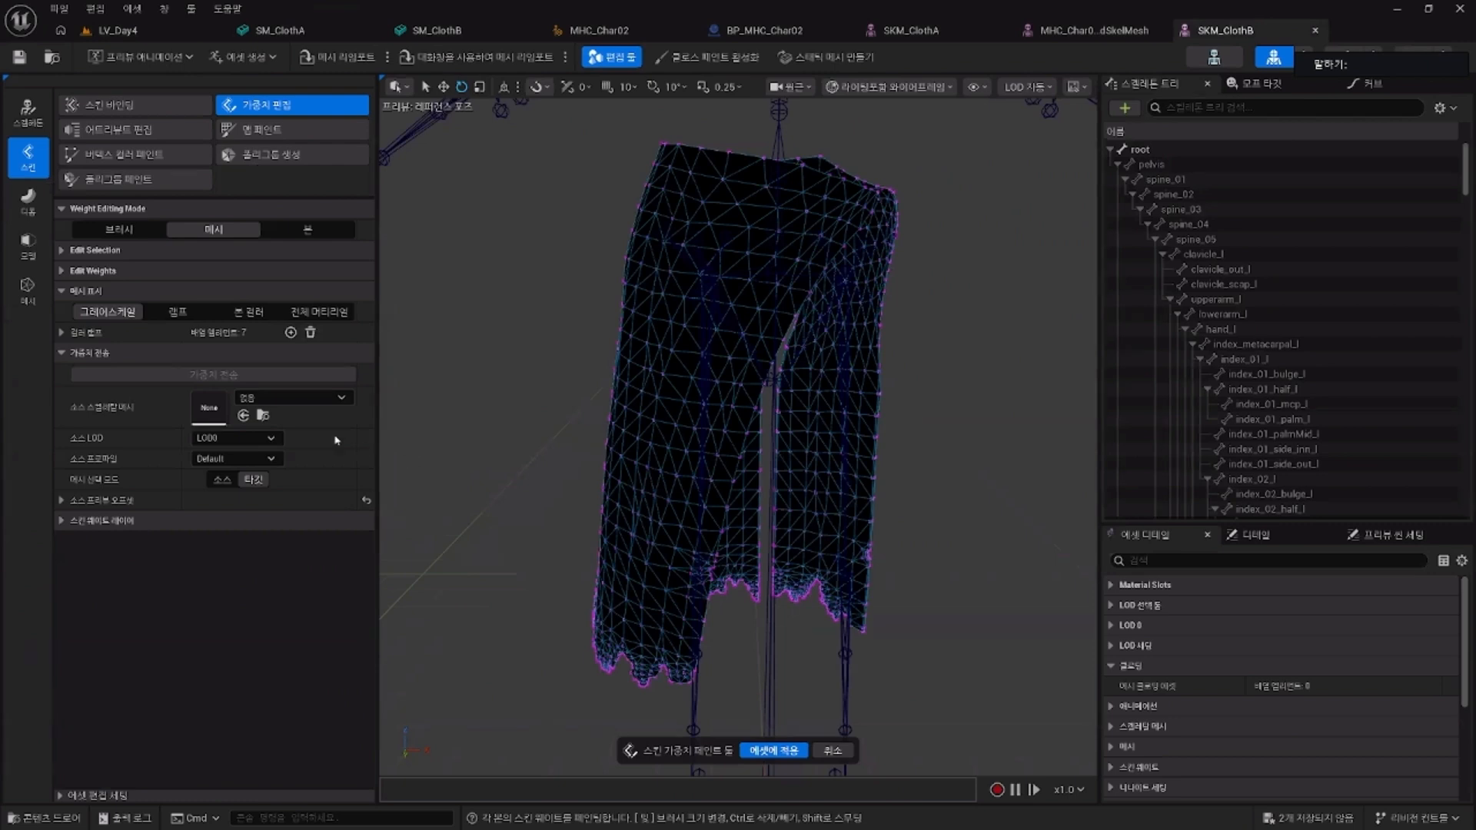
pyautogui.click(243, 415)
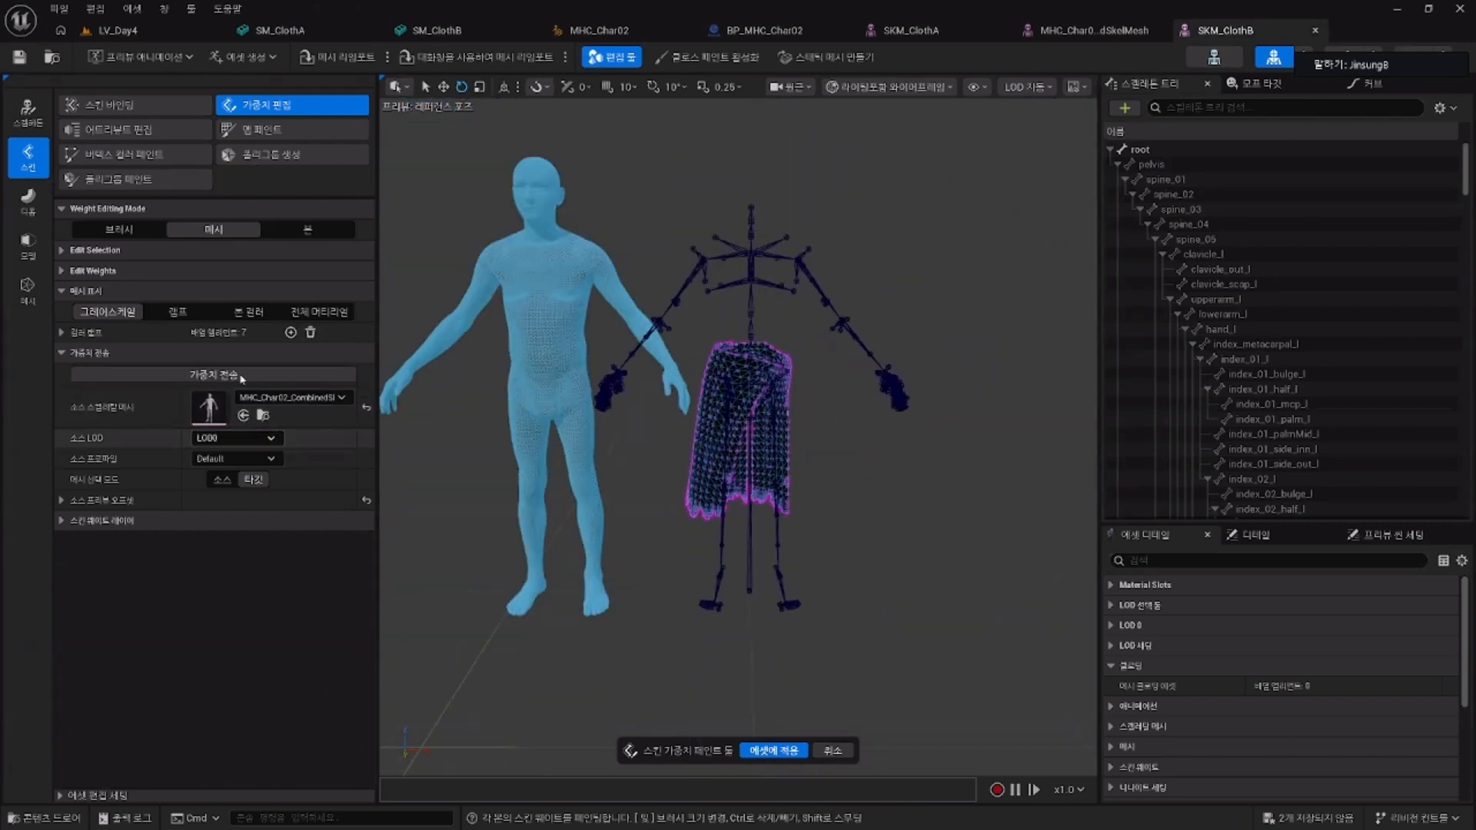
pyautogui.click(242, 376)
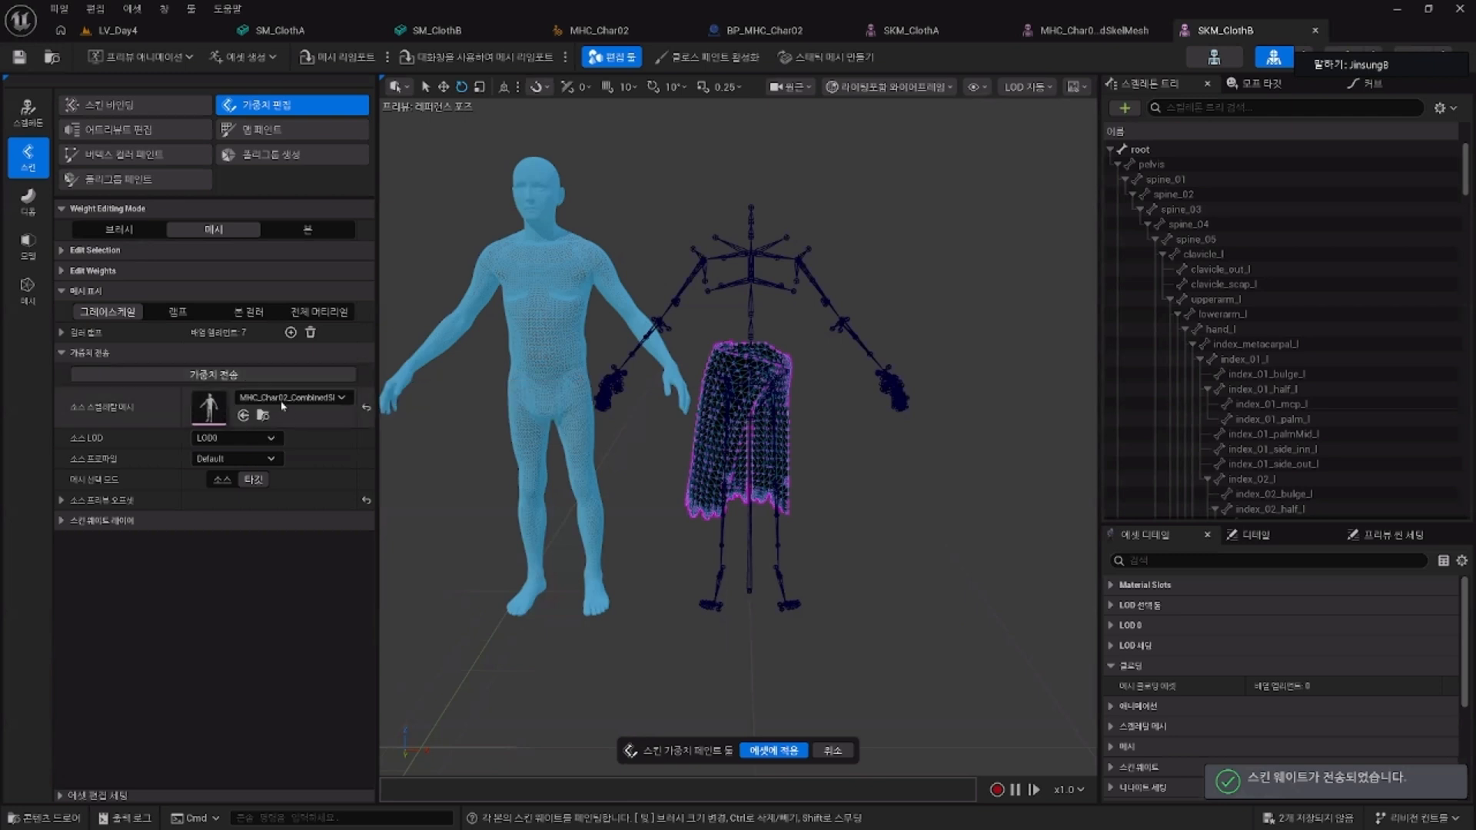
pyautogui.click(769, 752)
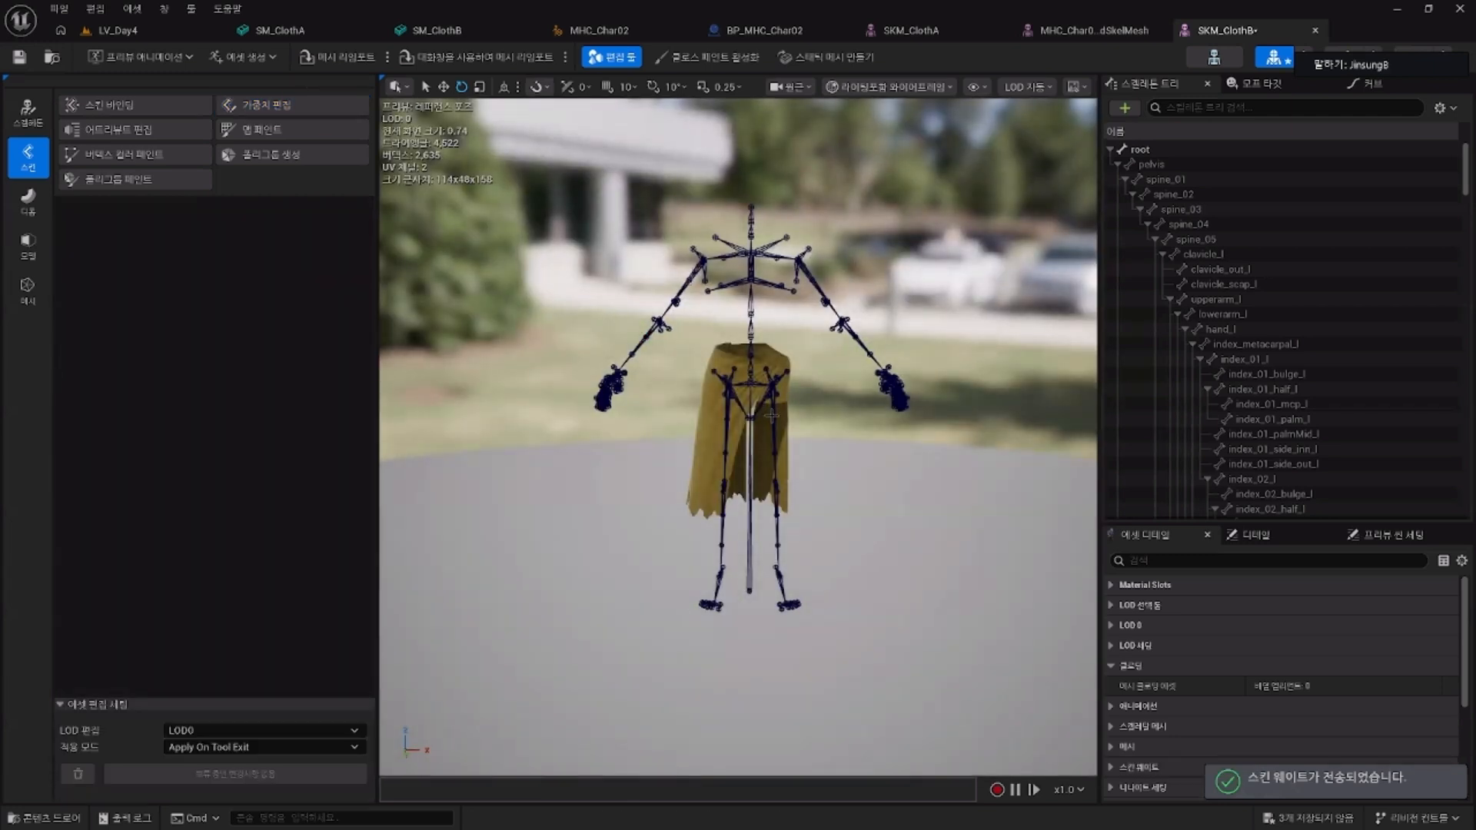
# Step: Rotate the thigh_l bone of SKM_ClothB to test how the skirt cloth follows, and reset the bone's transform
pyautogui.click(772, 416)
pyautogui.moveTo(742, 336); pyautogui.dragTo(736, 392)
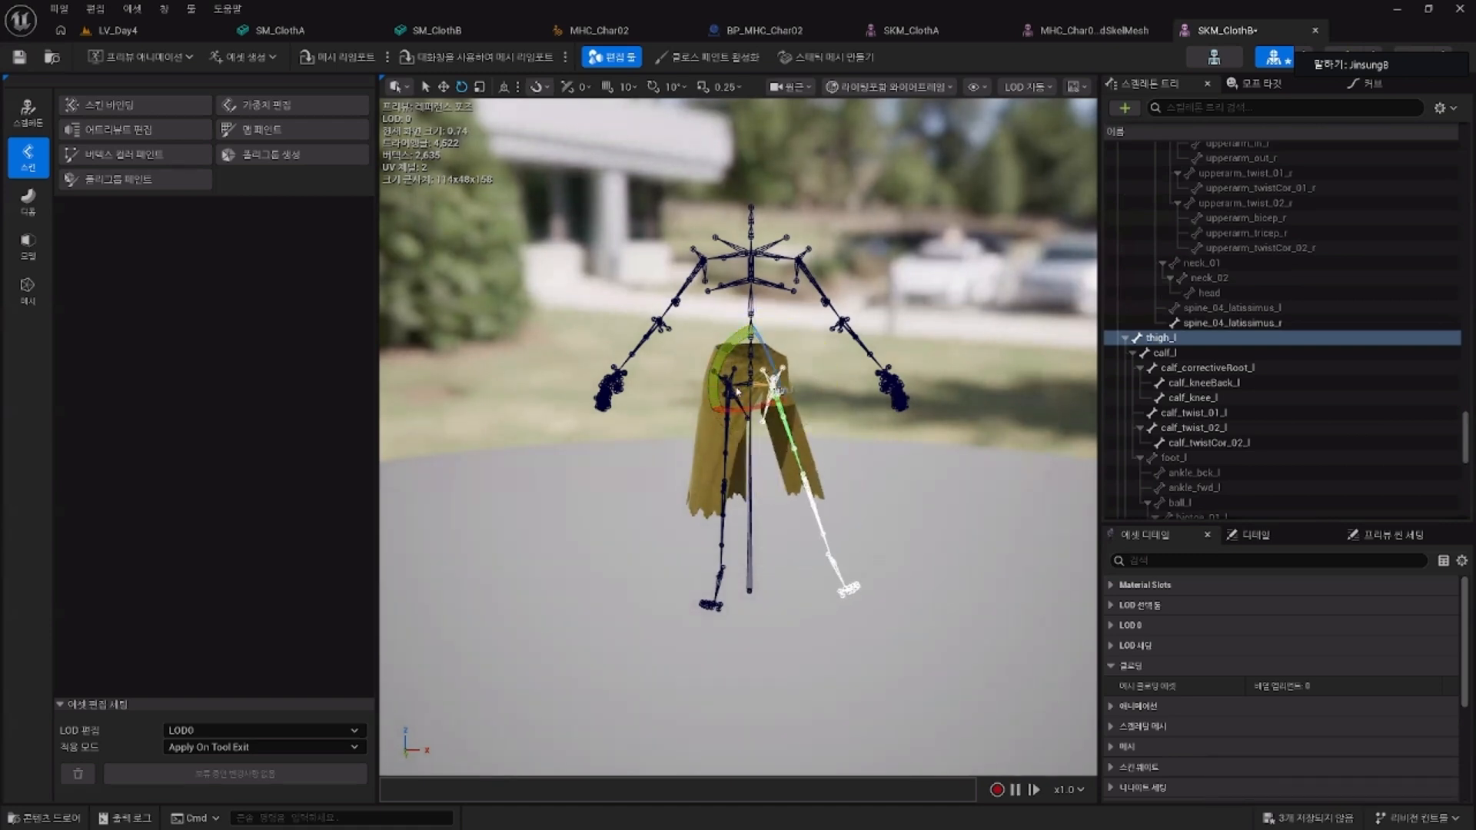
pyautogui.rightClick(1174, 339)
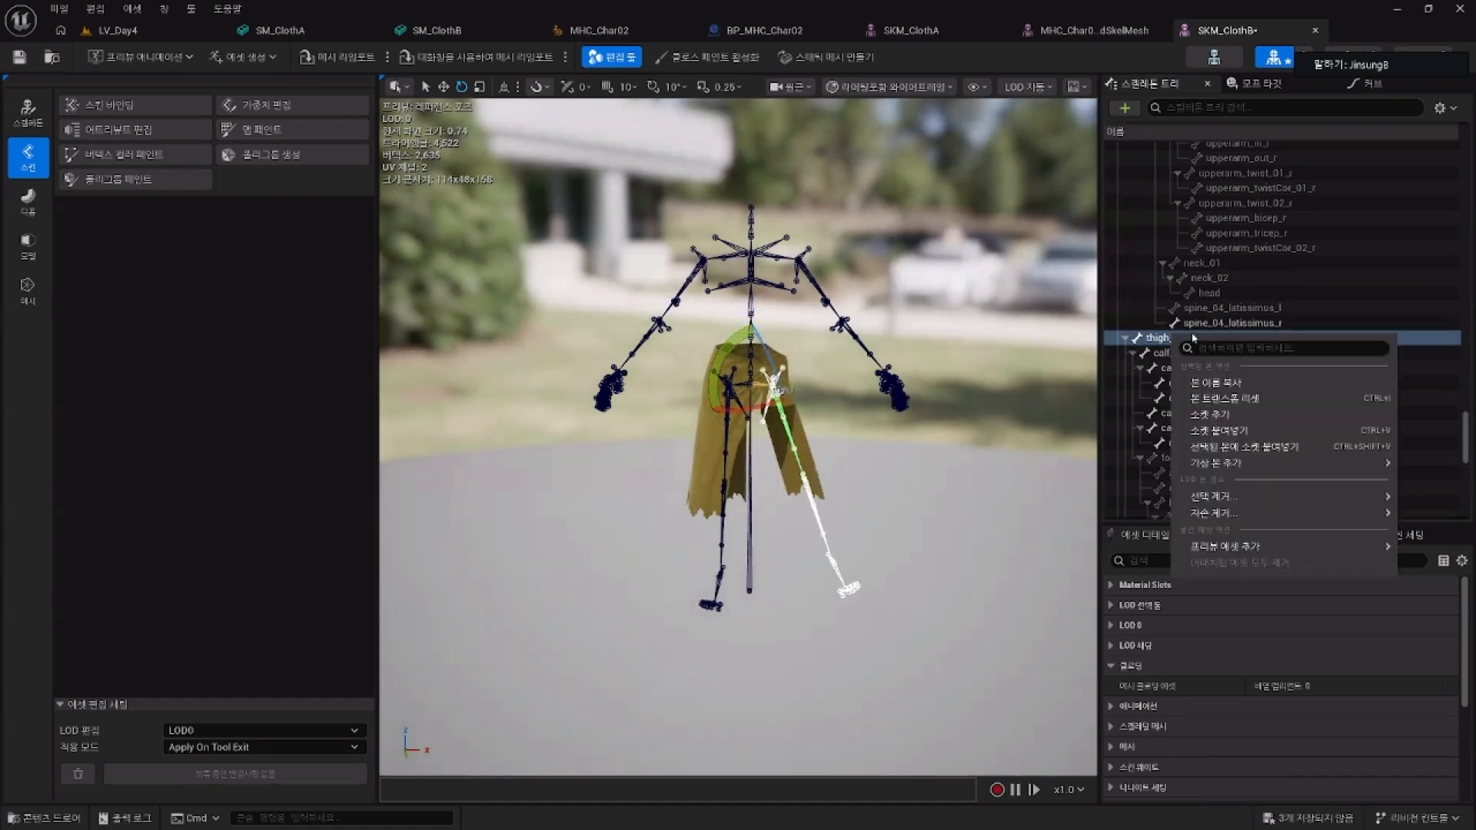
pyautogui.click(1259, 403)
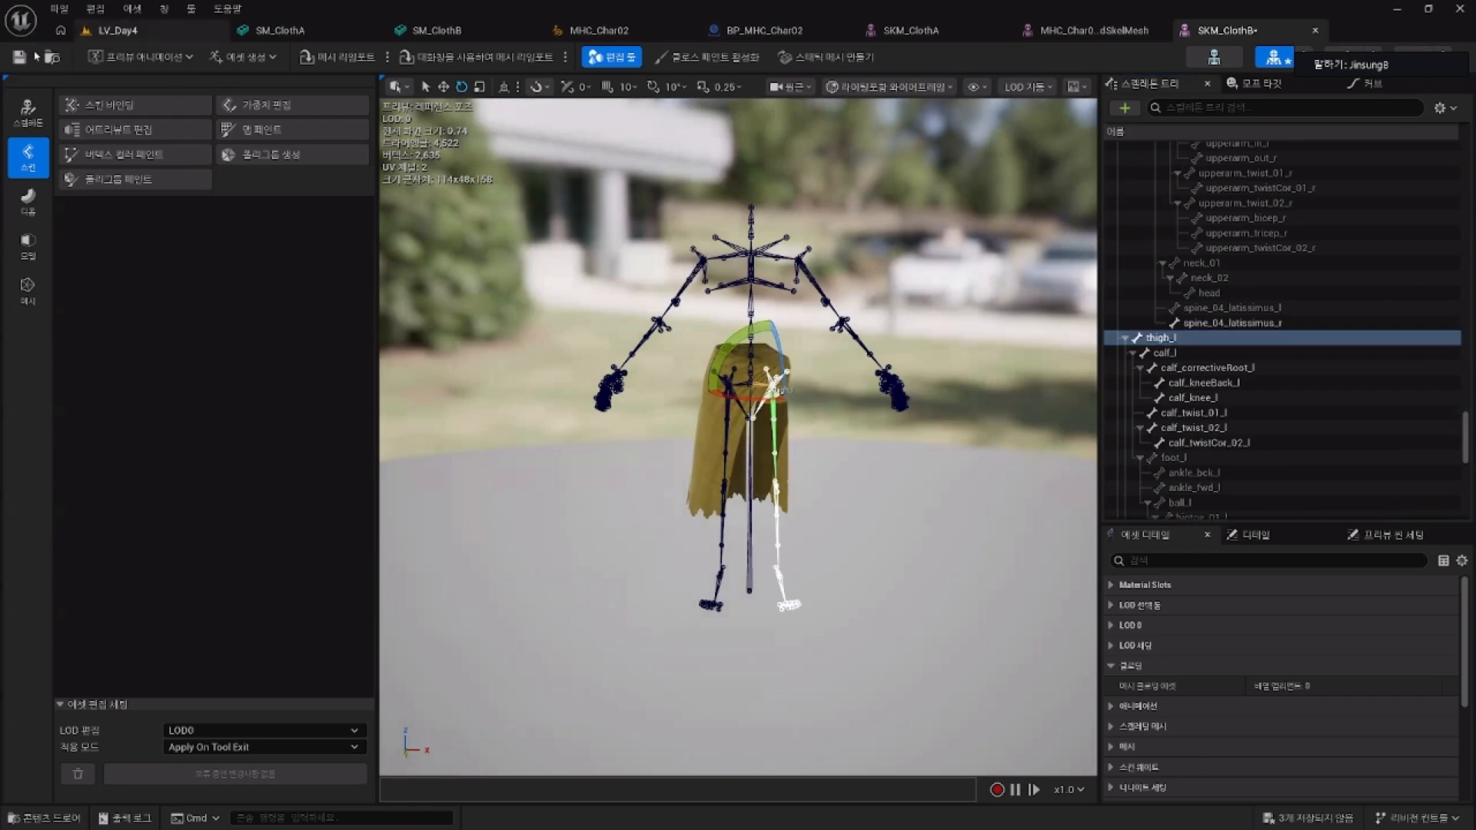
# Step: Save SKM_ClothB, return to the LV_Day4 level, and save all remaining unsaved project content
pyautogui.click(19, 57)
pyautogui.click(149, 37)
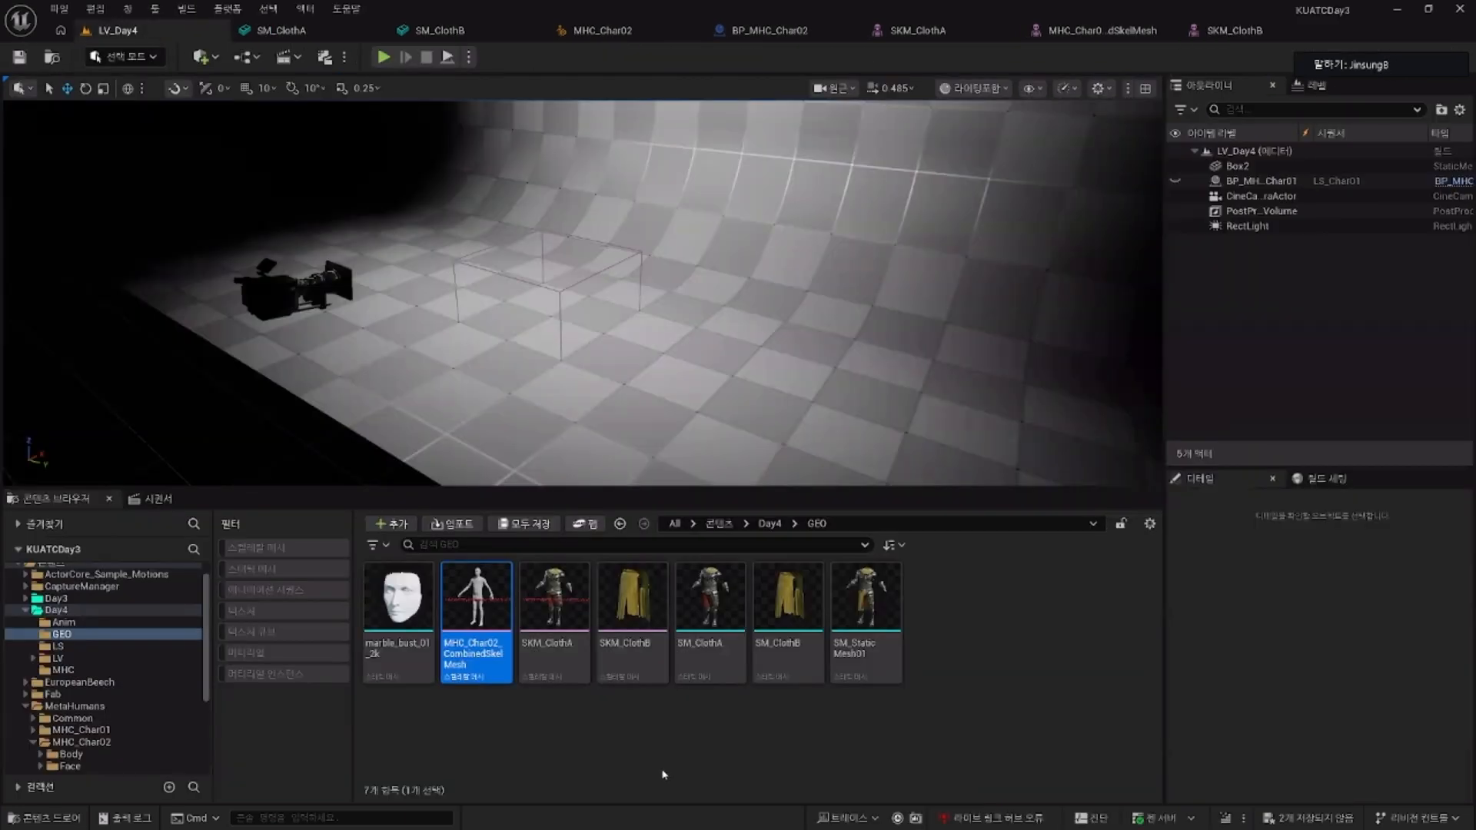
pyautogui.click(525, 524)
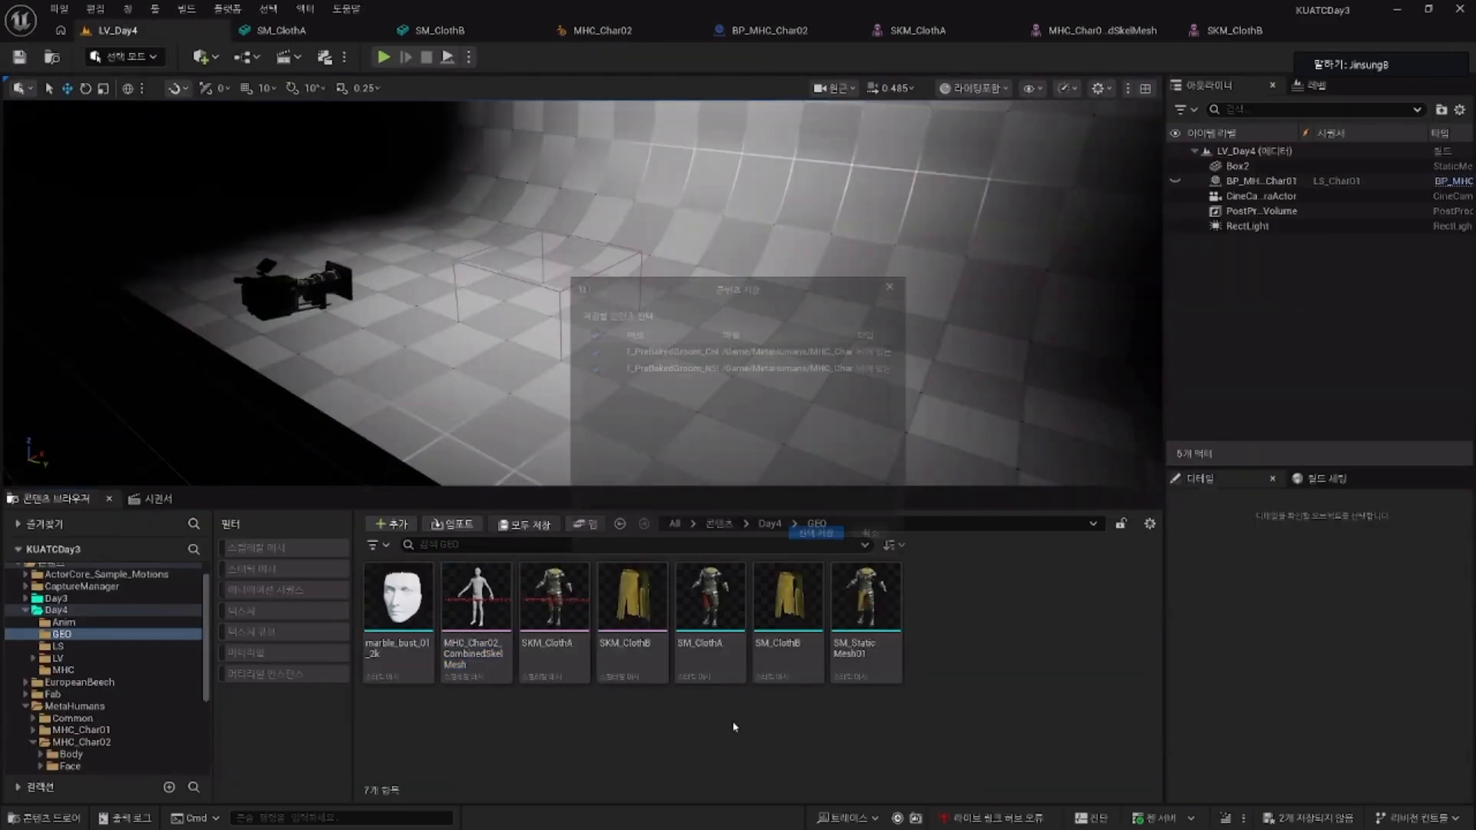
pyautogui.press('Return')
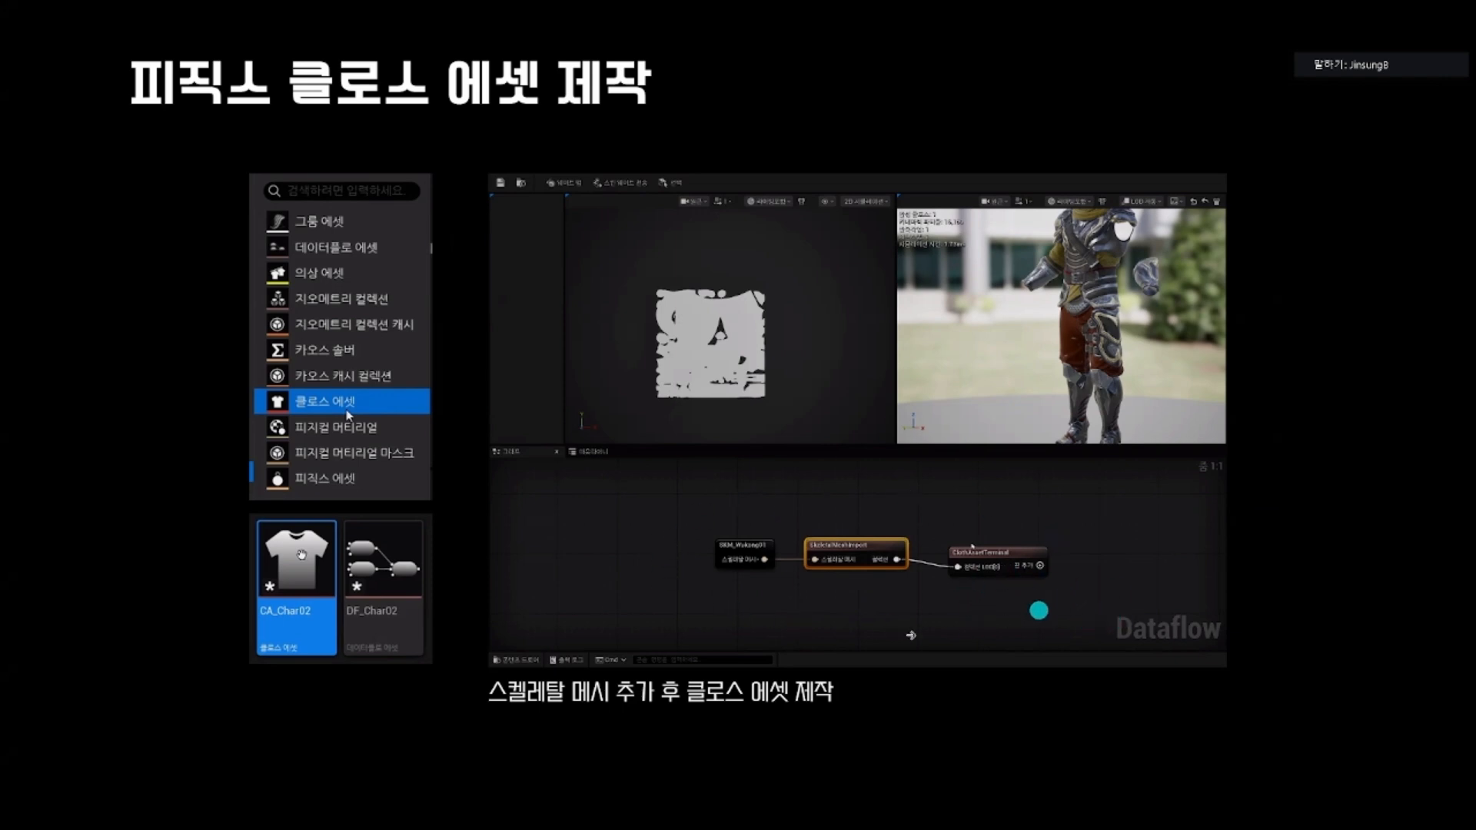
pyautogui.hotkey('alt', 'Tab')
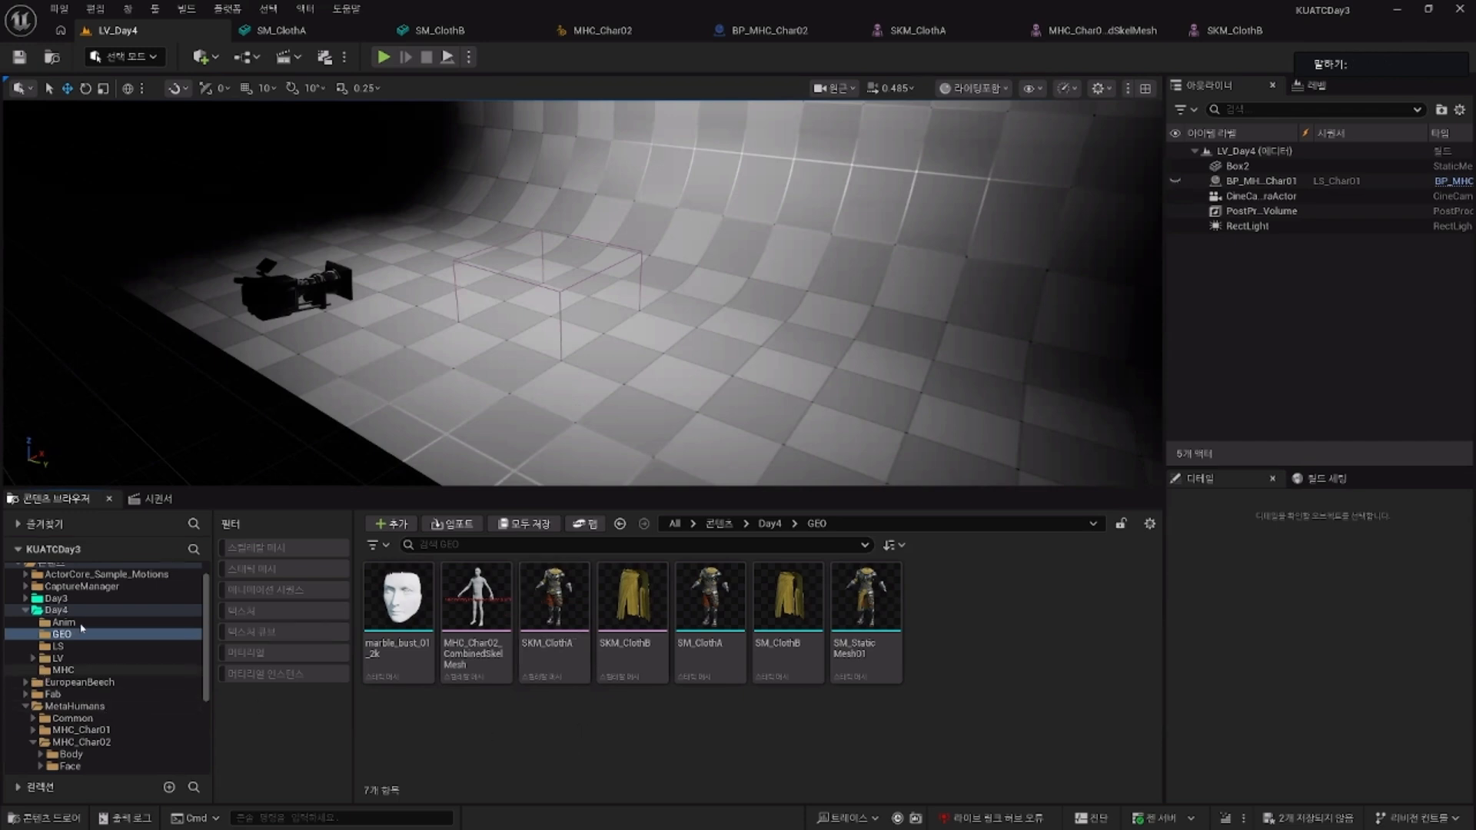
pyautogui.click(57, 610)
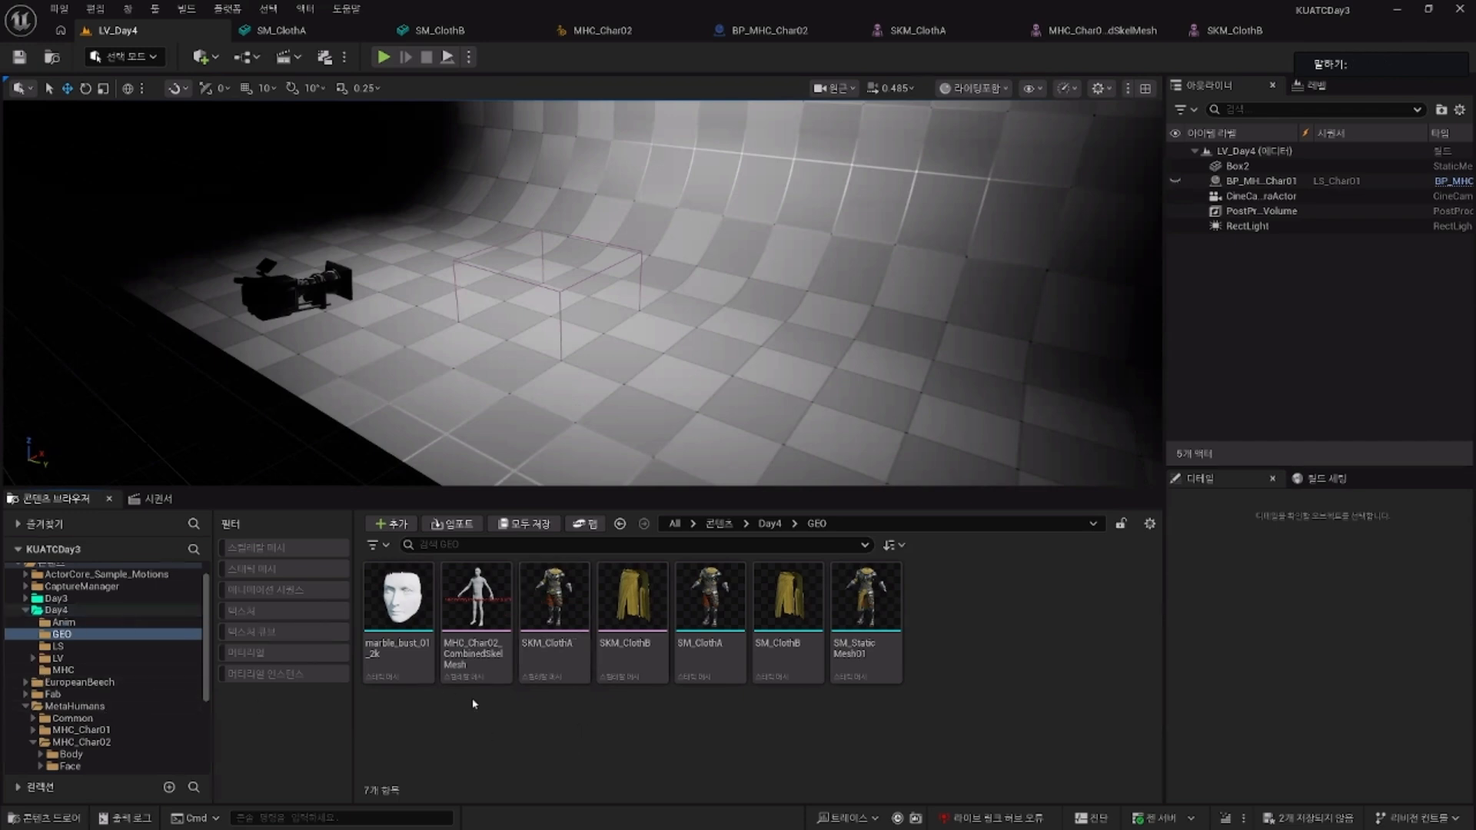
pyautogui.click(531, 524)
pyautogui.press('Return')
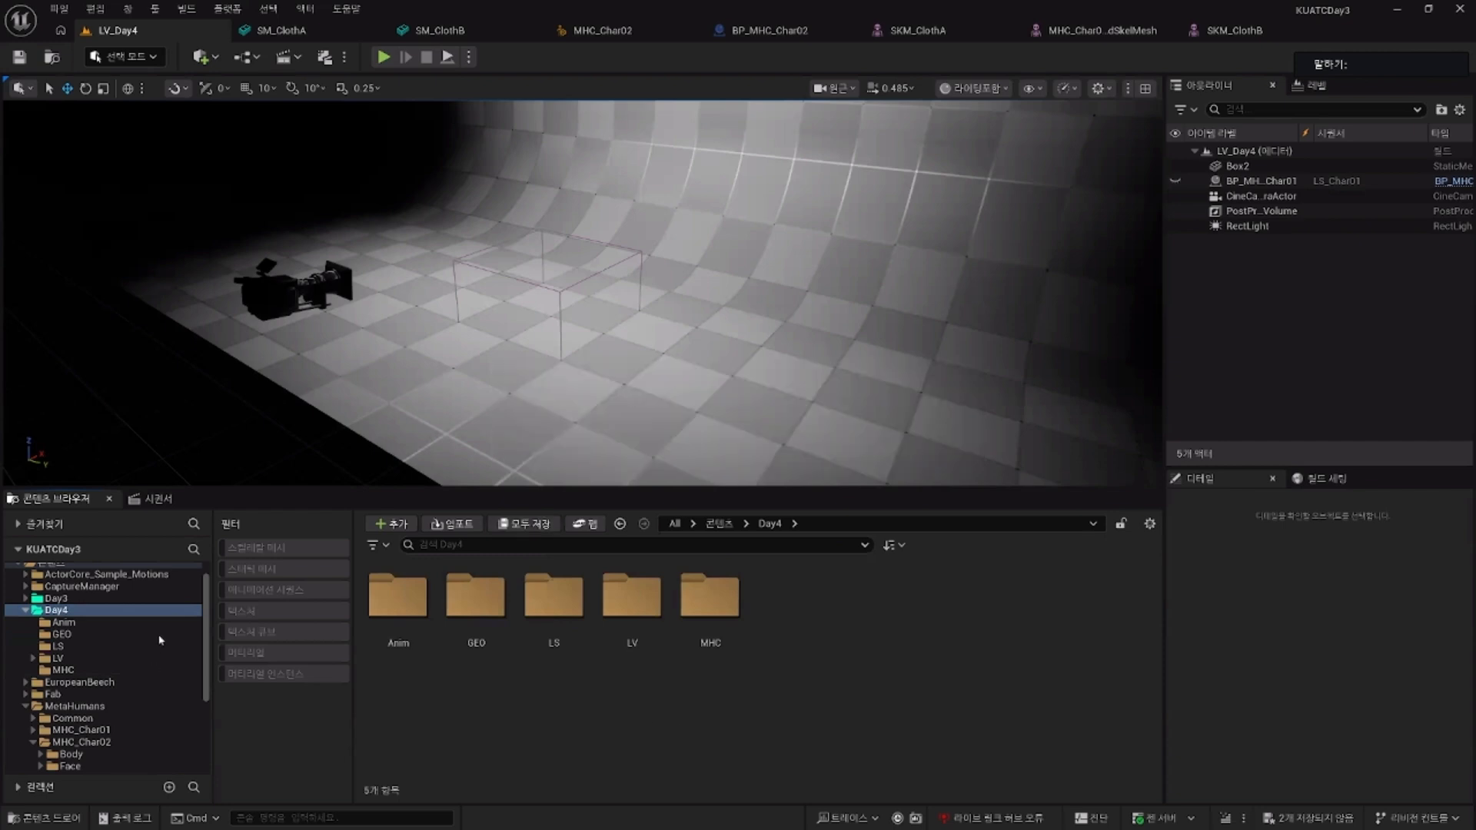
# Step: Create a folder named Cloth inside the Day4 MHC folder and open it
pyautogui.click(79, 671)
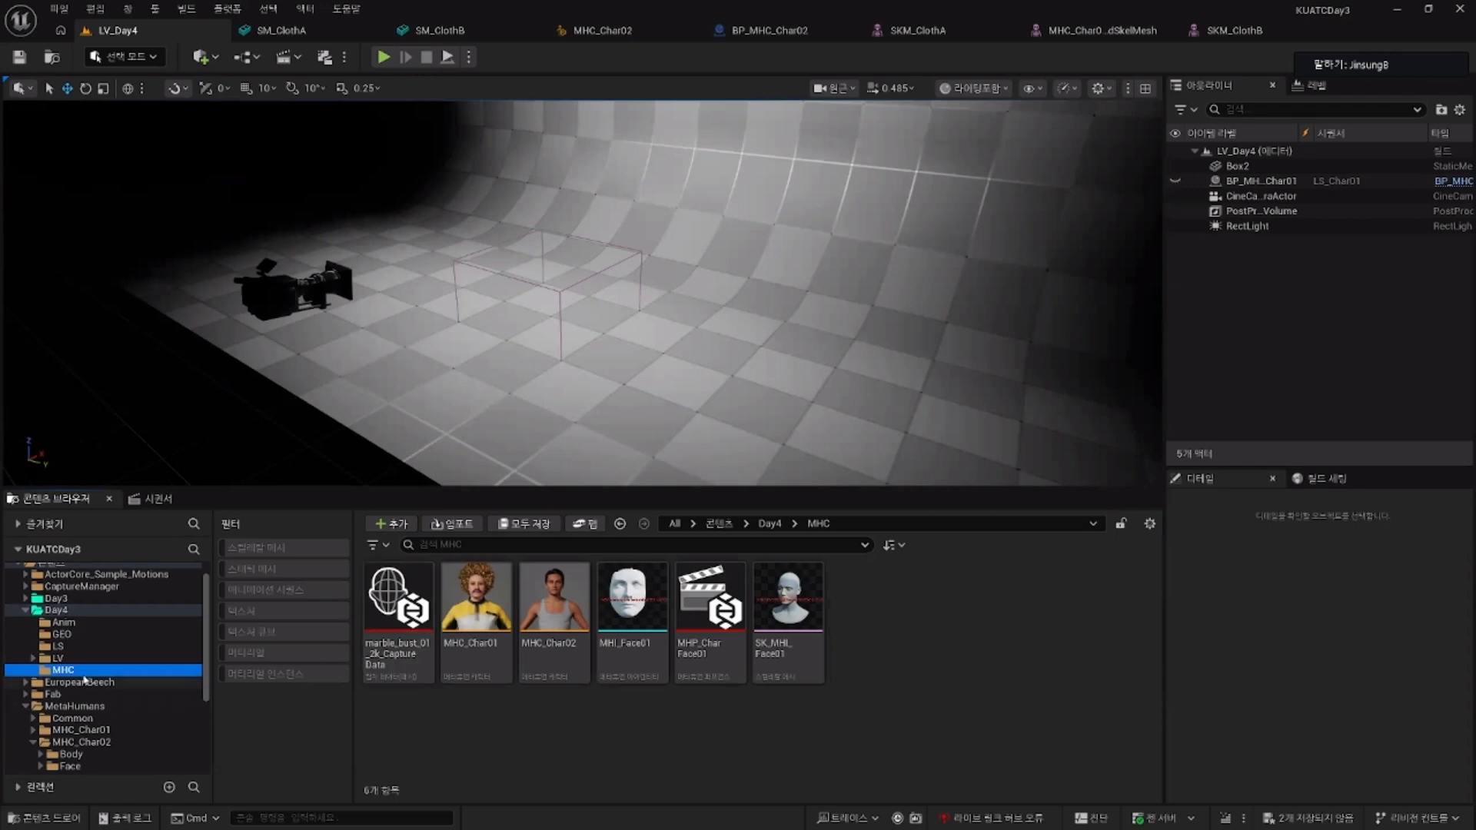
pyautogui.rightClick(894, 654)
pyautogui.moveTo(958, 621)
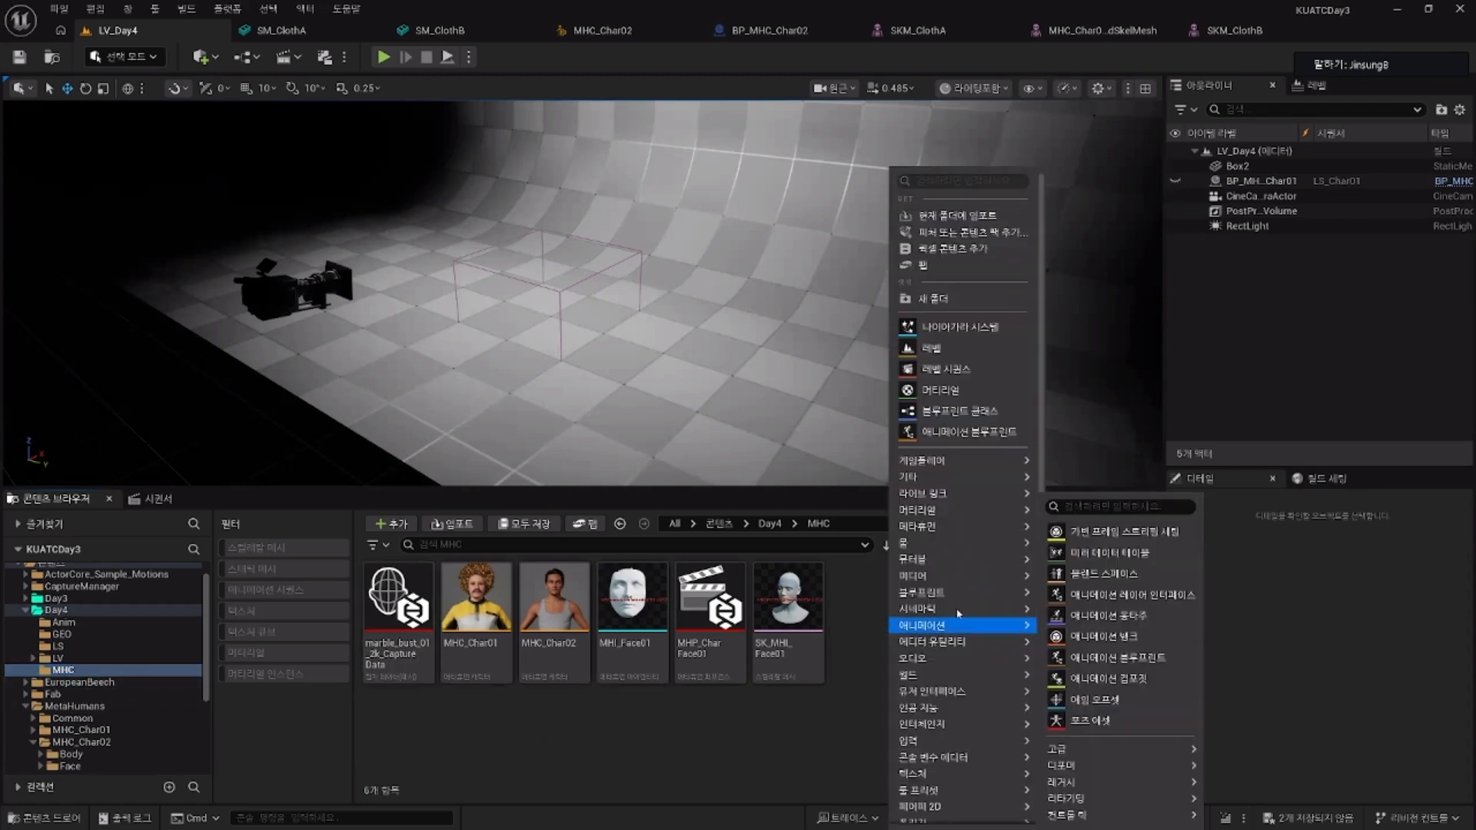
pyautogui.click(942, 300)
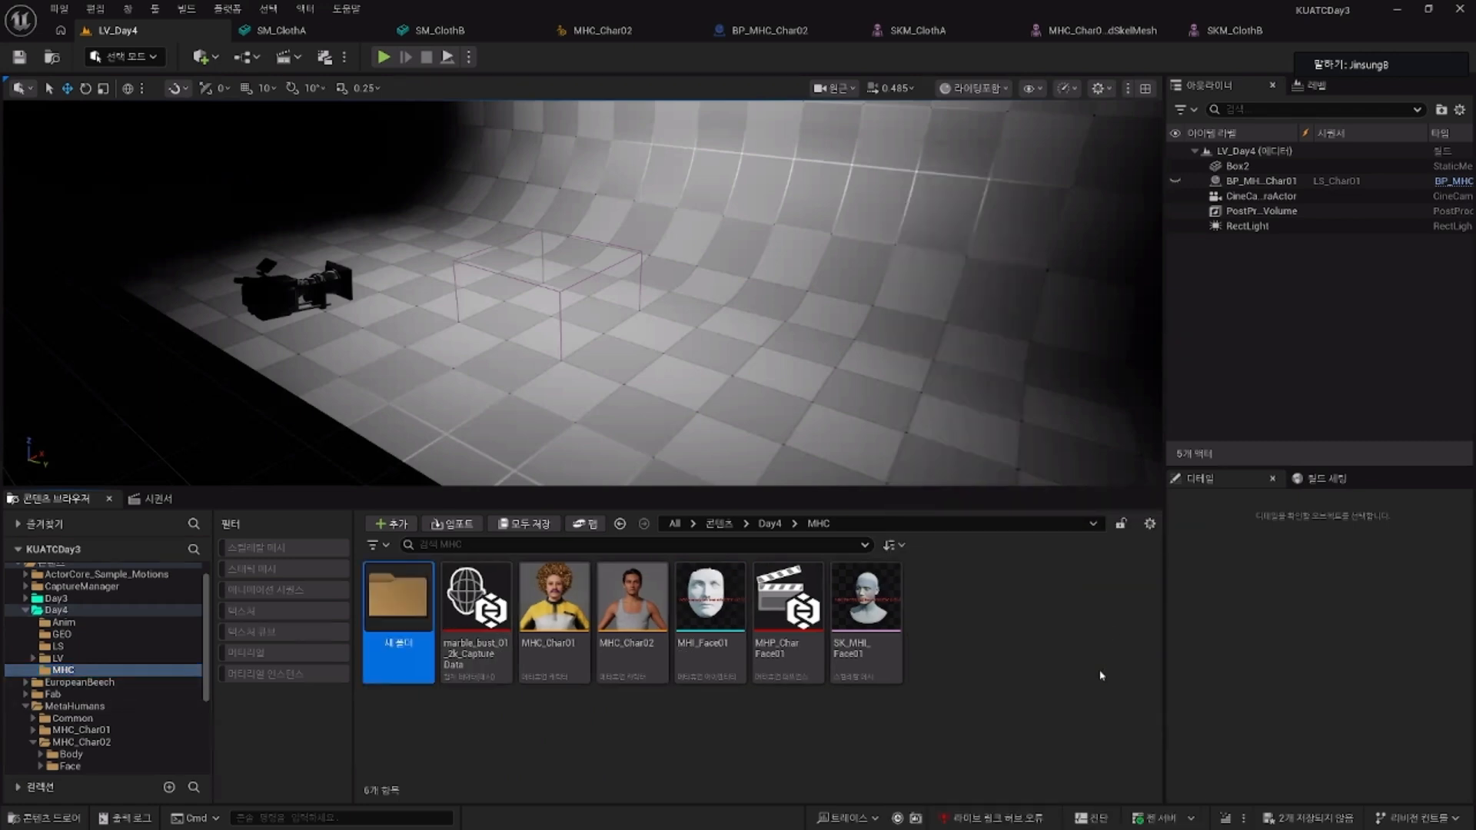
pyautogui.write('Cloth')
pyautogui.press('Return')
pyautogui.doubleClick(412, 604)
# Step: Create a physics Cloth Asset in the Cloth folder, name it CA_Char02A, and open it
pyautogui.rightClick(569, 613)
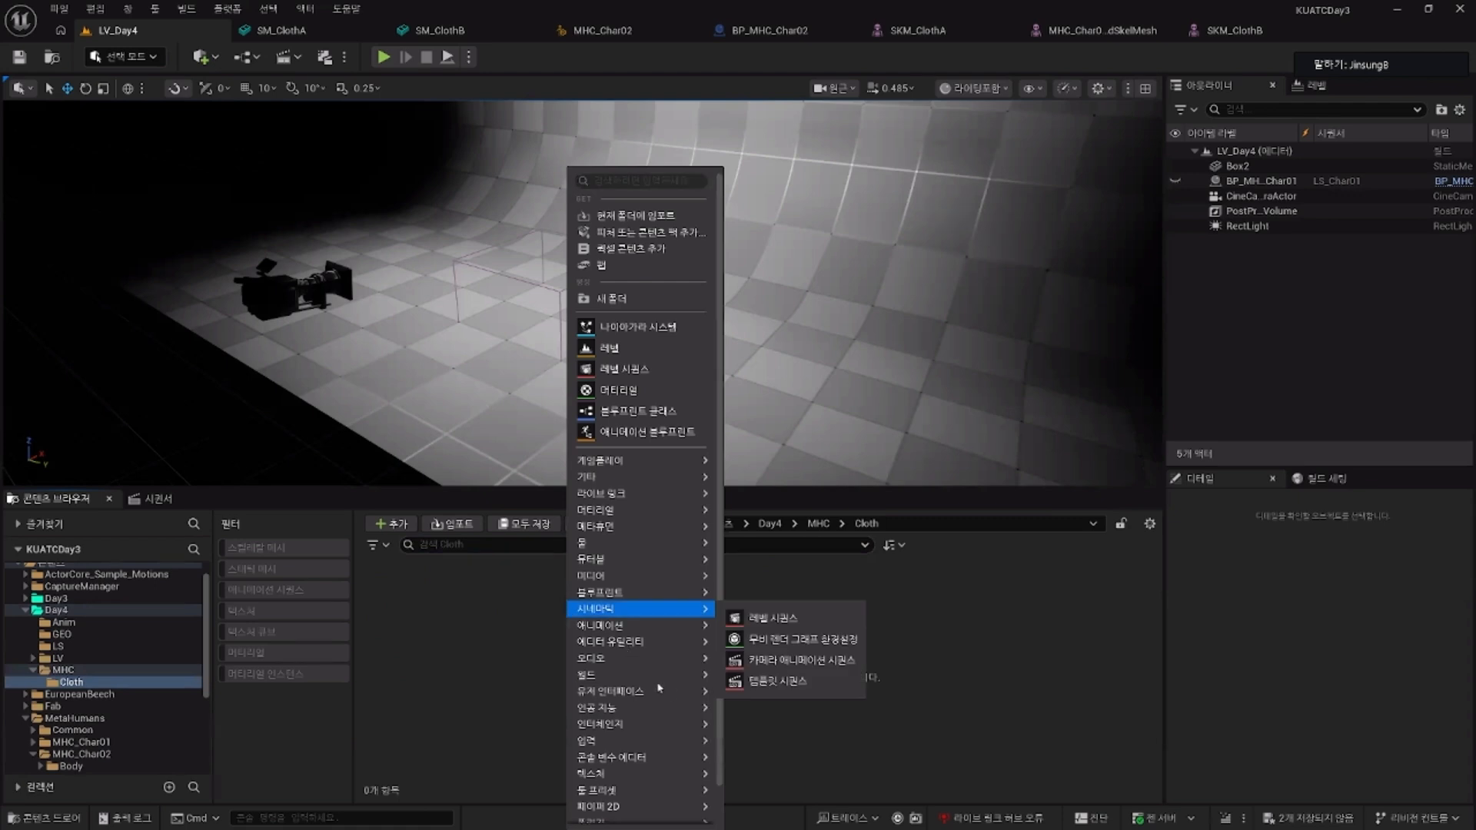
pyautogui.scroll(-1, 661, 676)
pyautogui.moveTo(681, 700)
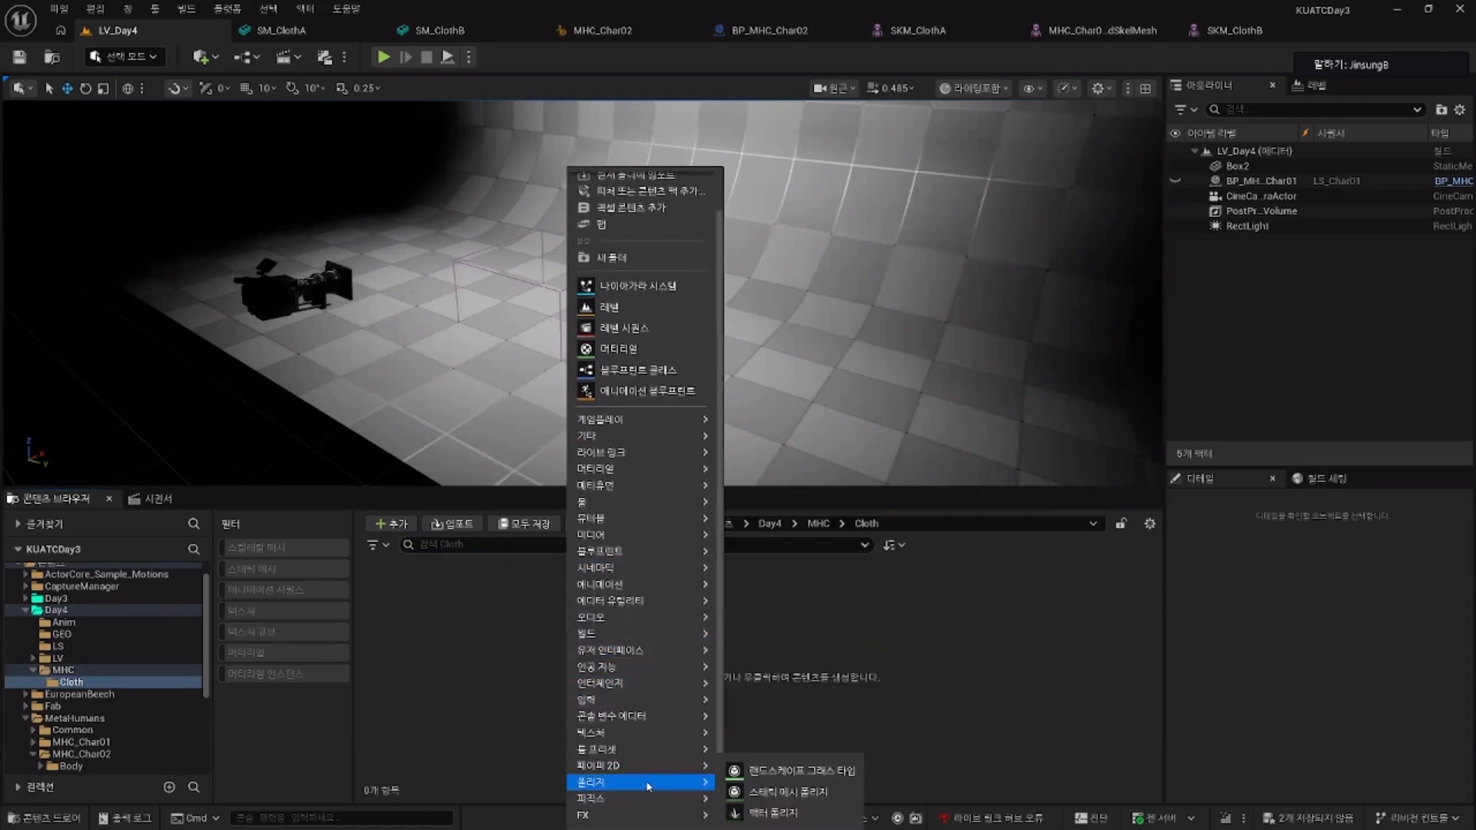
pyautogui.moveTo(648, 800)
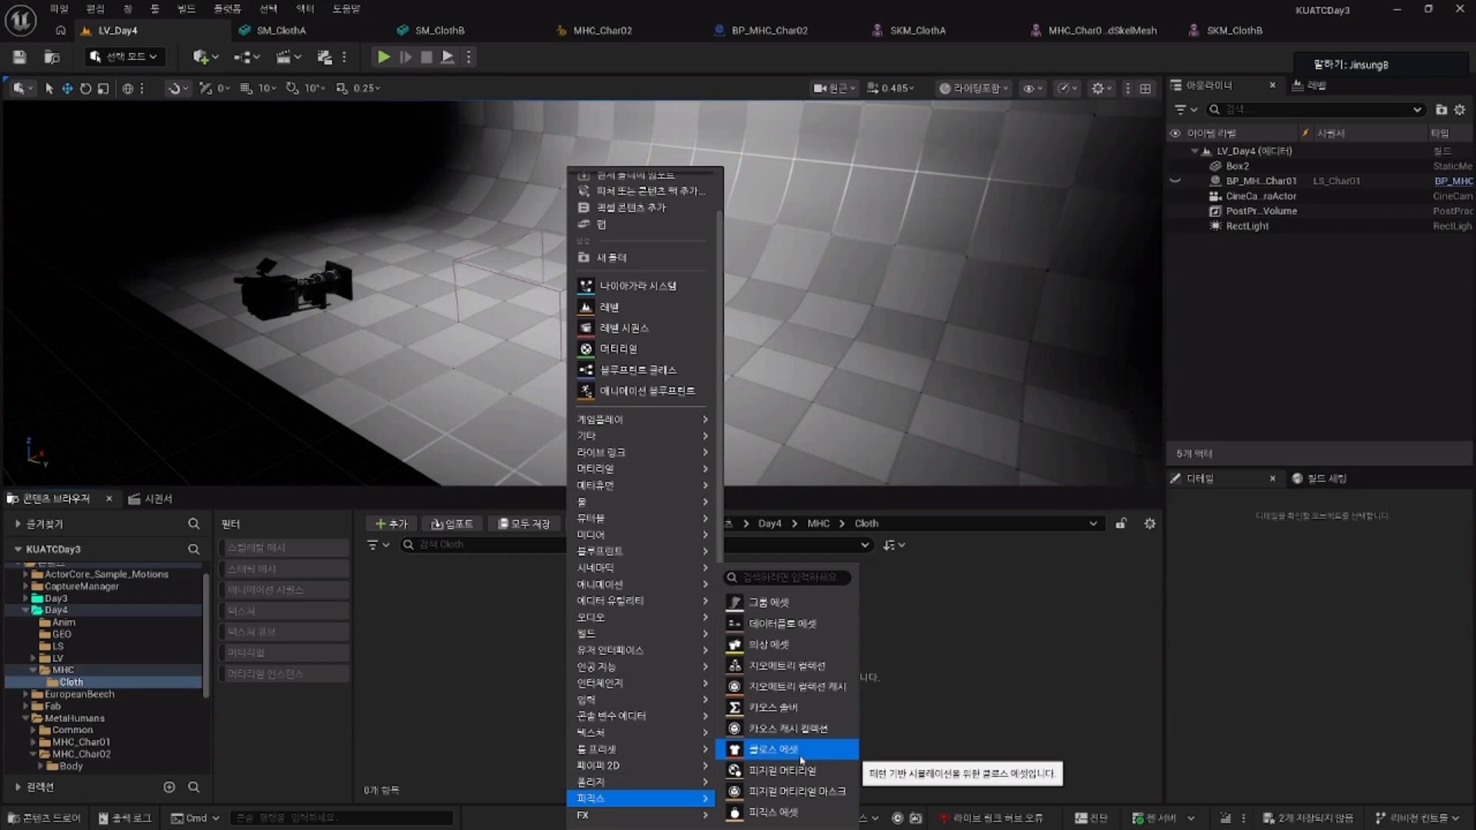
pyautogui.click(773, 750)
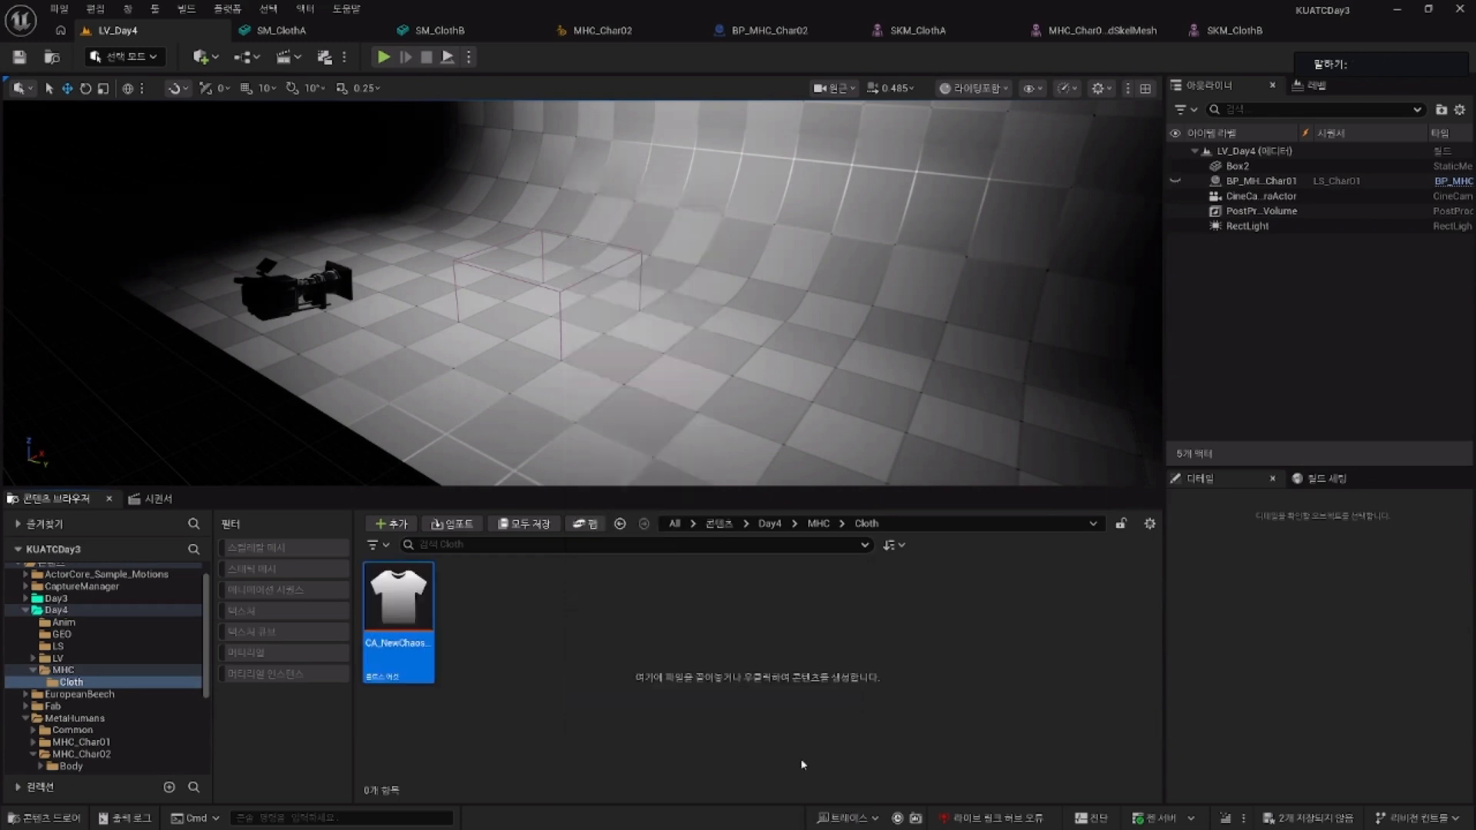
pyautogui.click(406, 645)
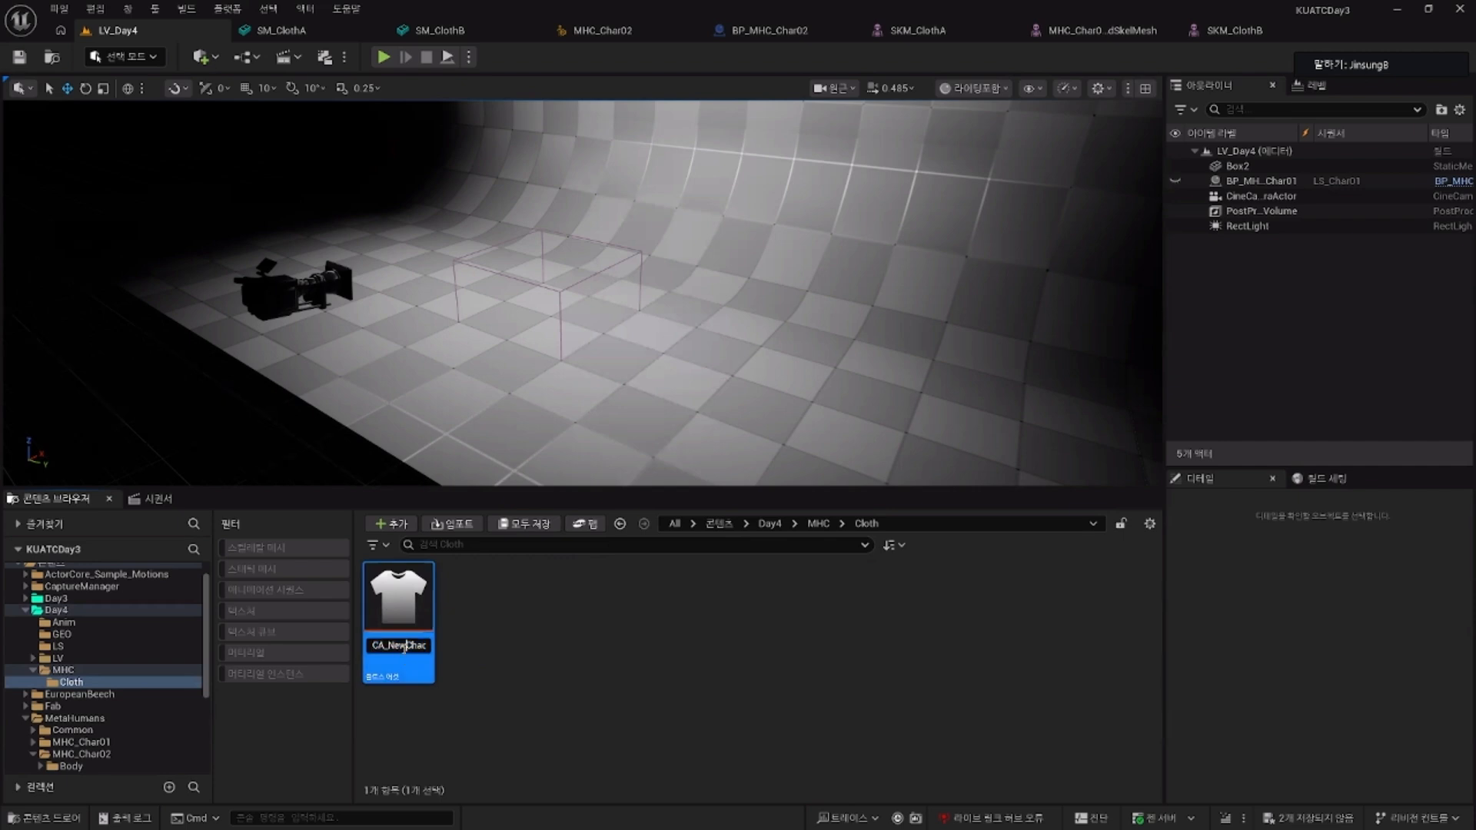
pyautogui.hotkey('ctrl', 'a')
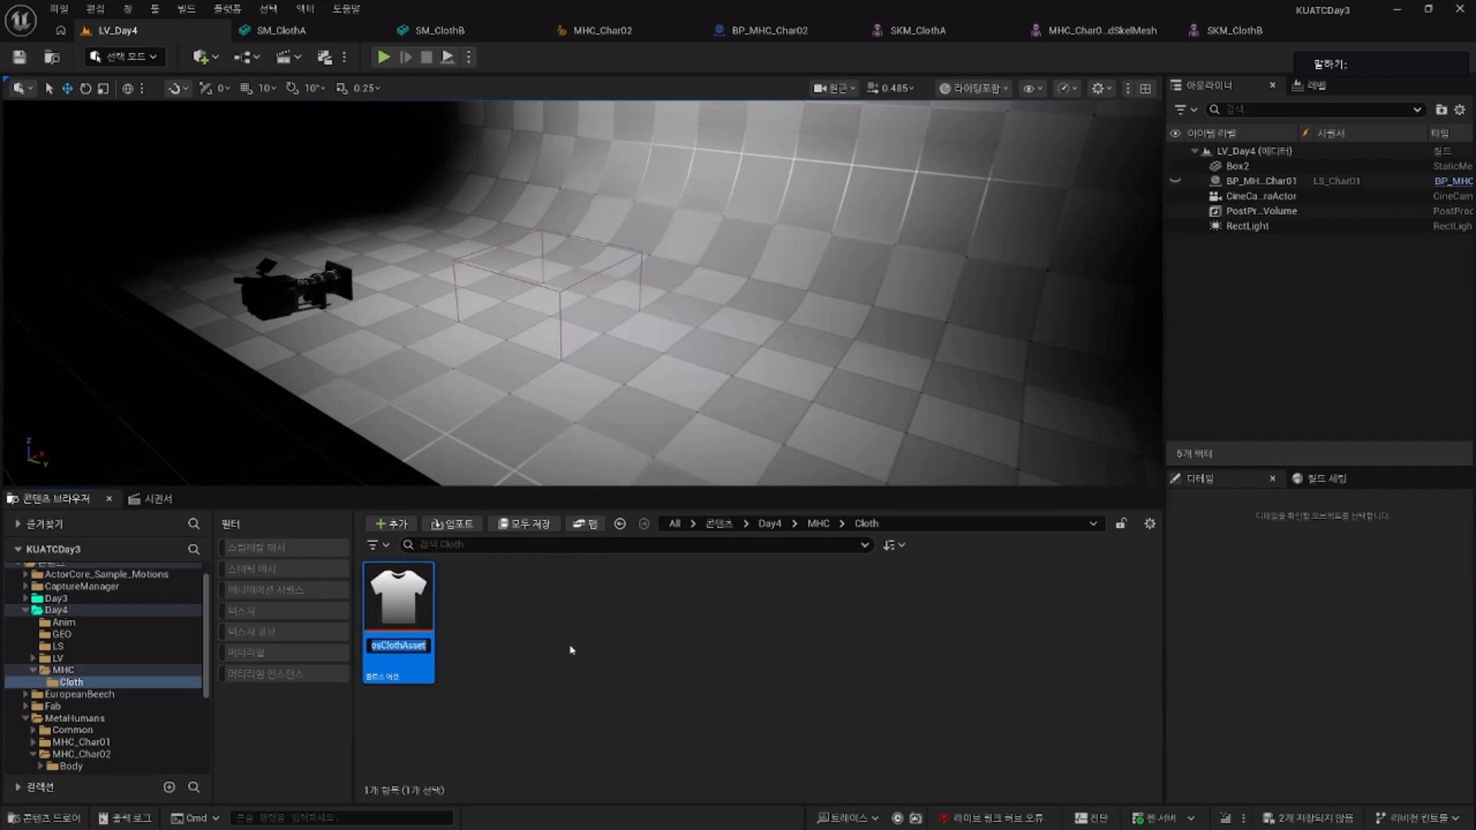
pyautogui.write('CA_Char02A')
pyautogui.press('Return')
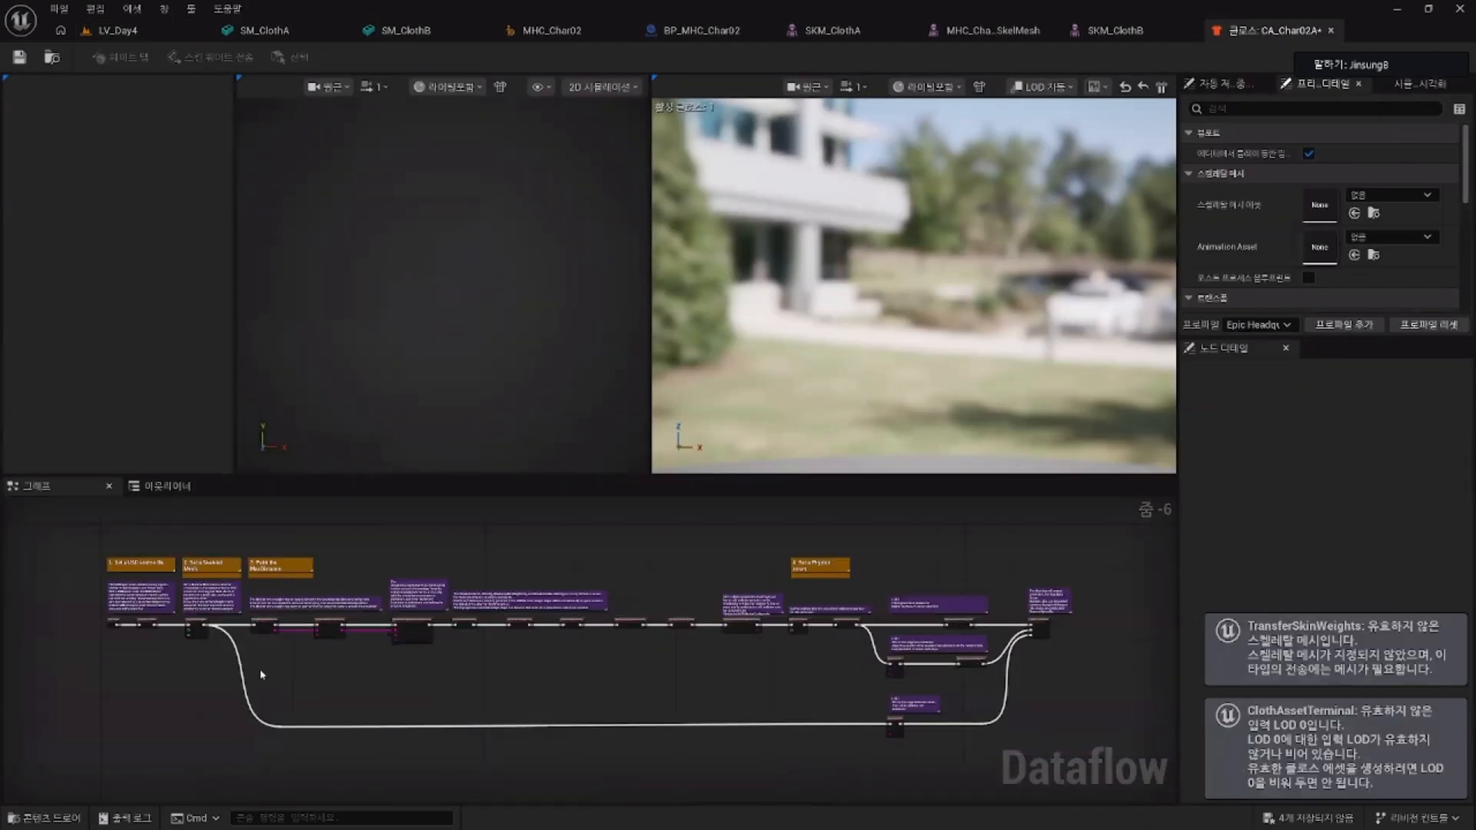
# Step: Delete all the default template nodes and comments from the Dataflow graph of CA_Char02A
pyautogui.scroll(2, 261, 675)
pyautogui.click(419, 571)
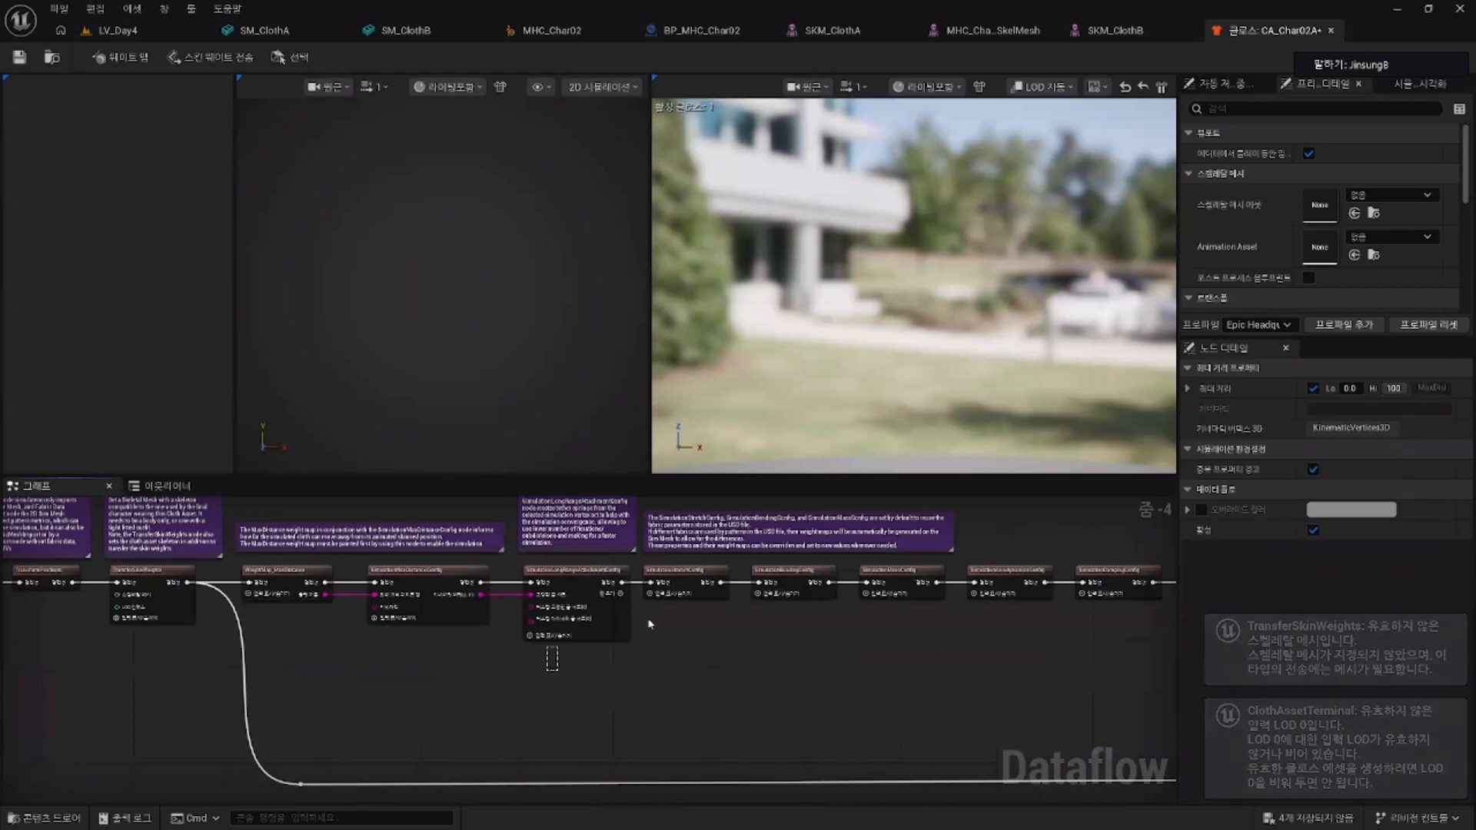
pyautogui.scroll(-2, 649, 624)
pyautogui.click(630, 590)
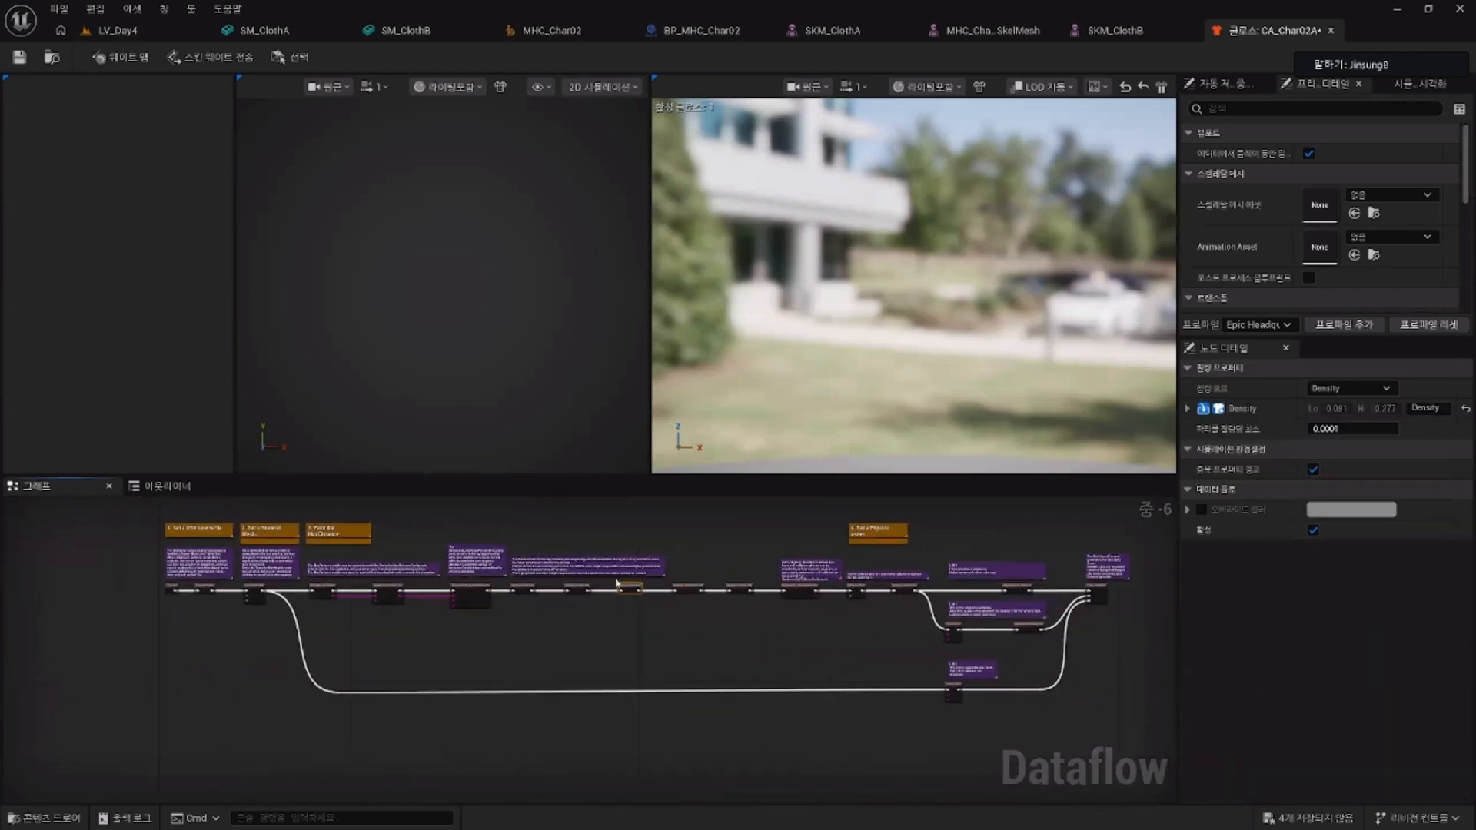
pyautogui.scroll(-1, 608, 552)
pyautogui.moveTo(161, 525); pyautogui.dragTo(1107, 719)
pyautogui.press('Delete')
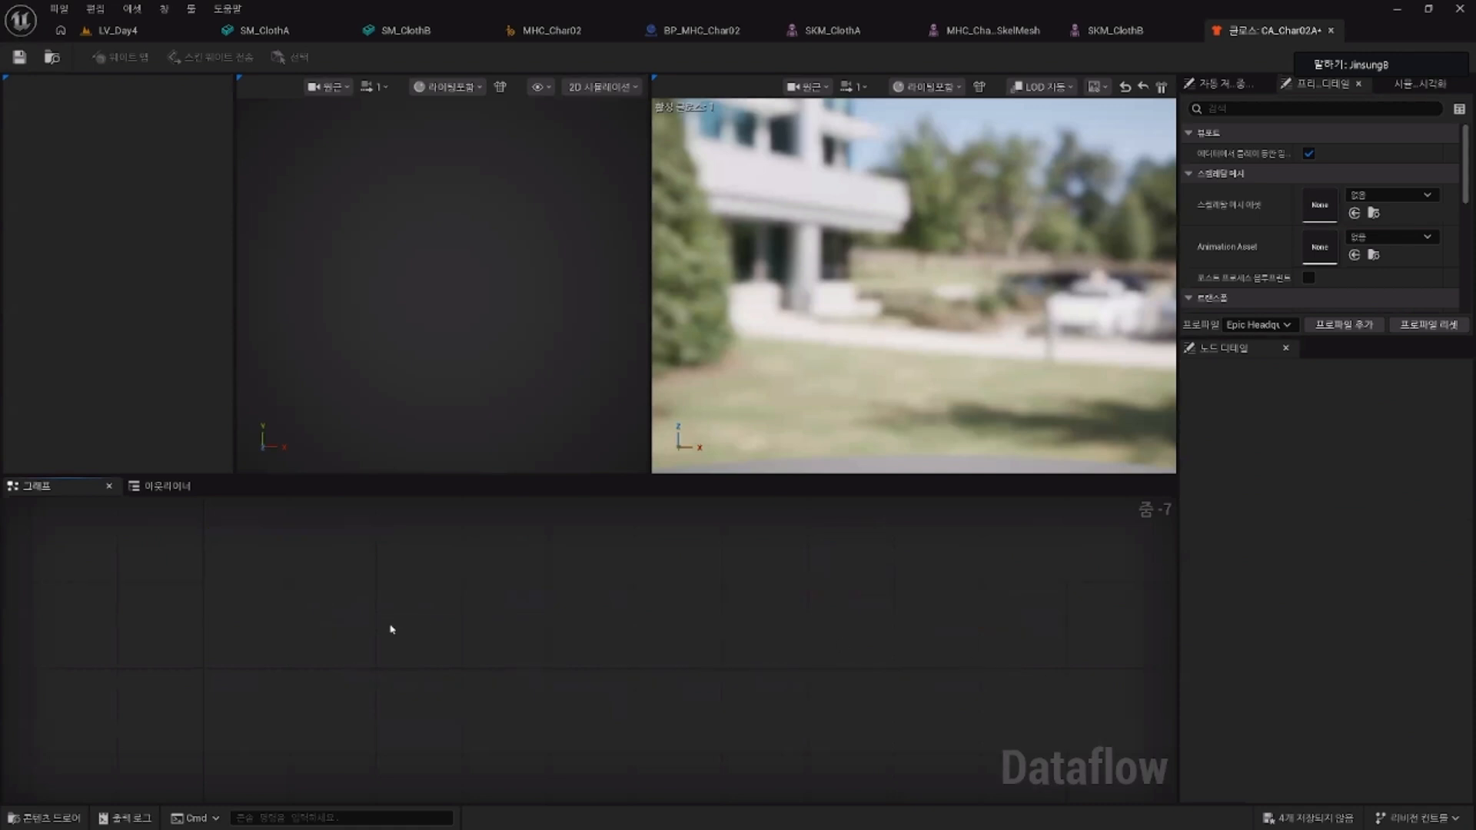
pyautogui.scroll(2, 393, 626)
# Step: Close all asset editors except the LV_Day4 level and reopen the CA_Char02A cloth asset
pyautogui.click(117, 30)
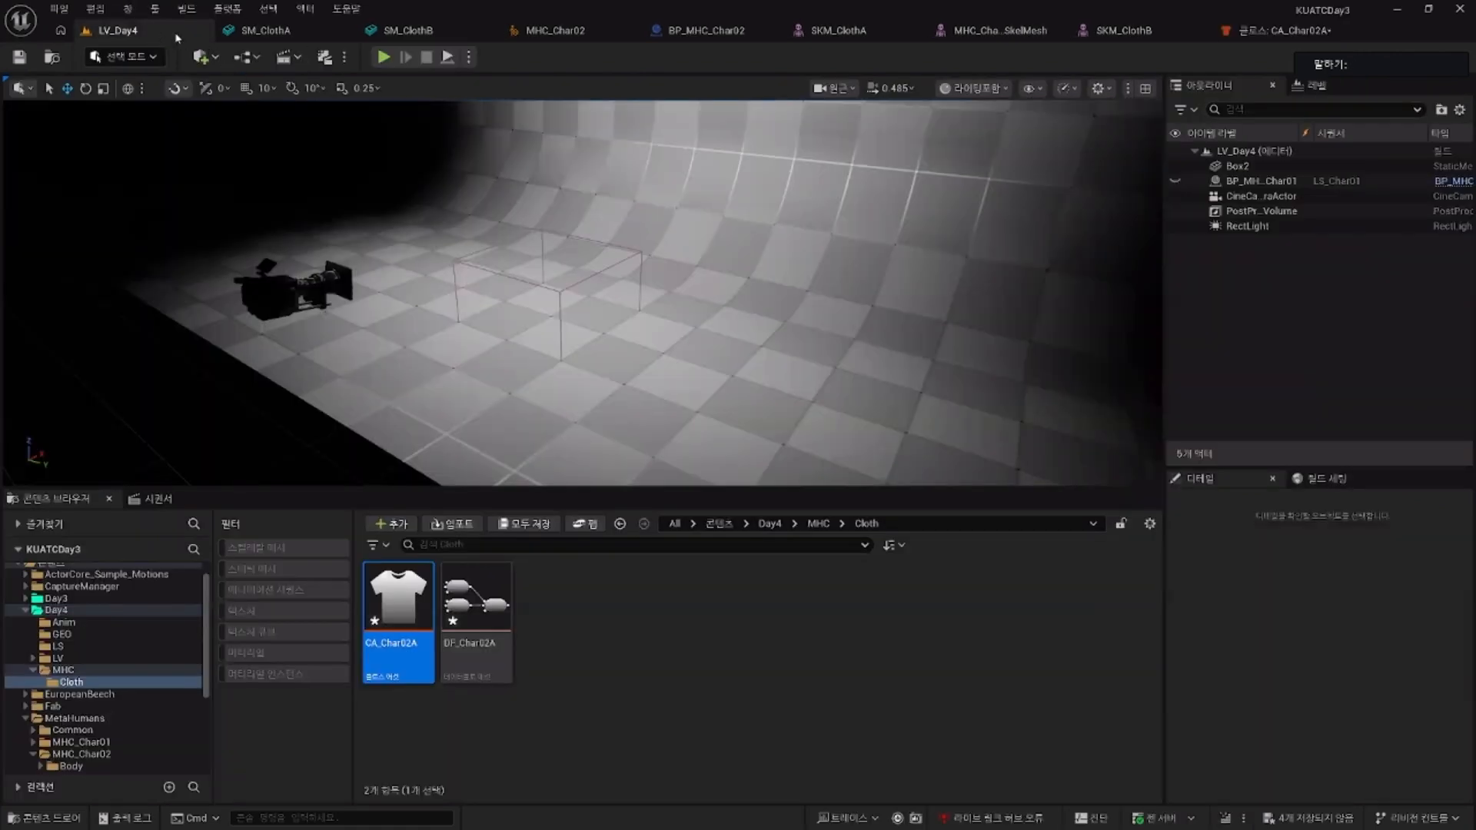
pyautogui.rightClick(177, 38)
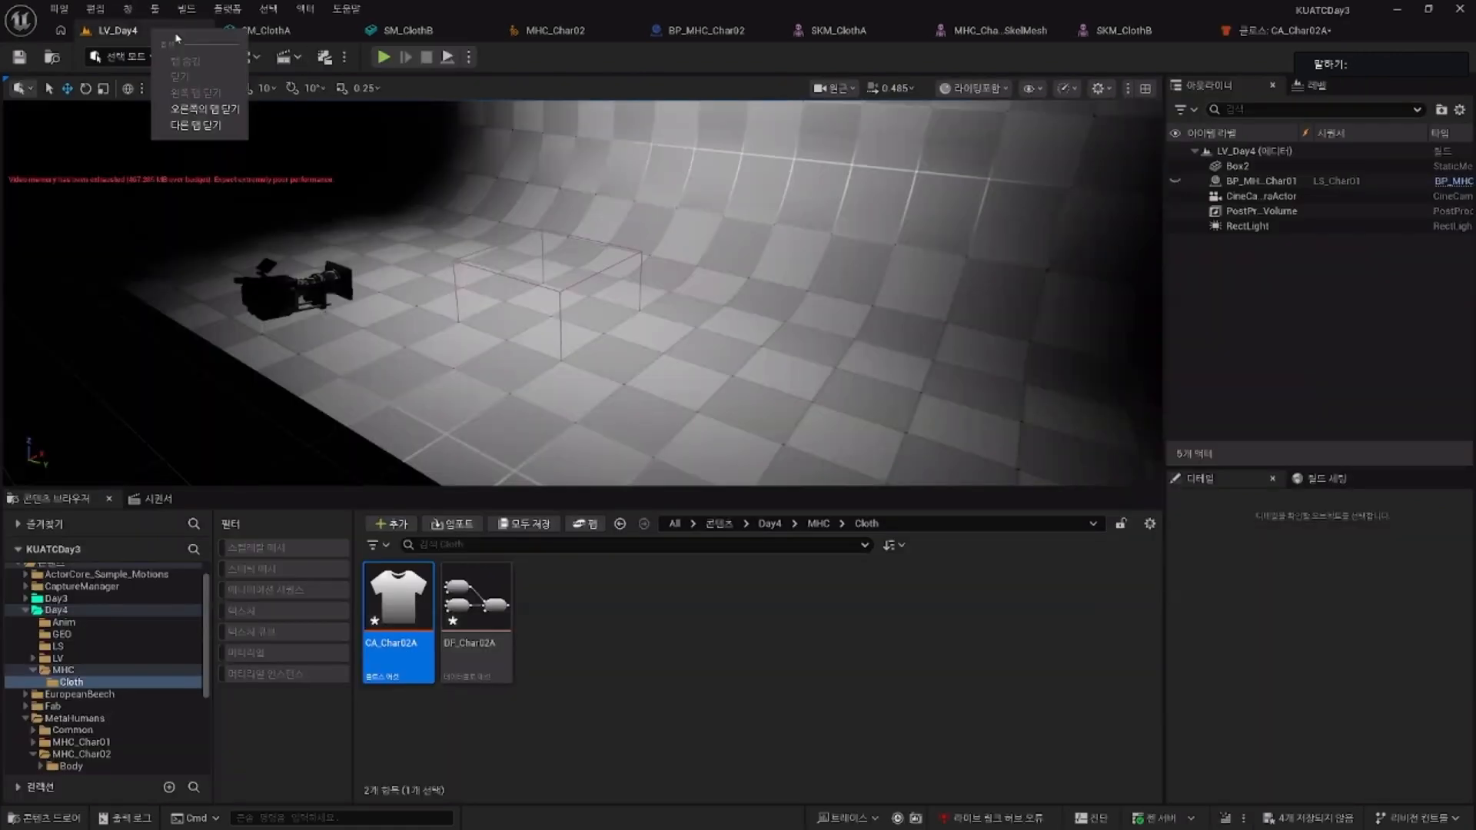
pyautogui.click(199, 109)
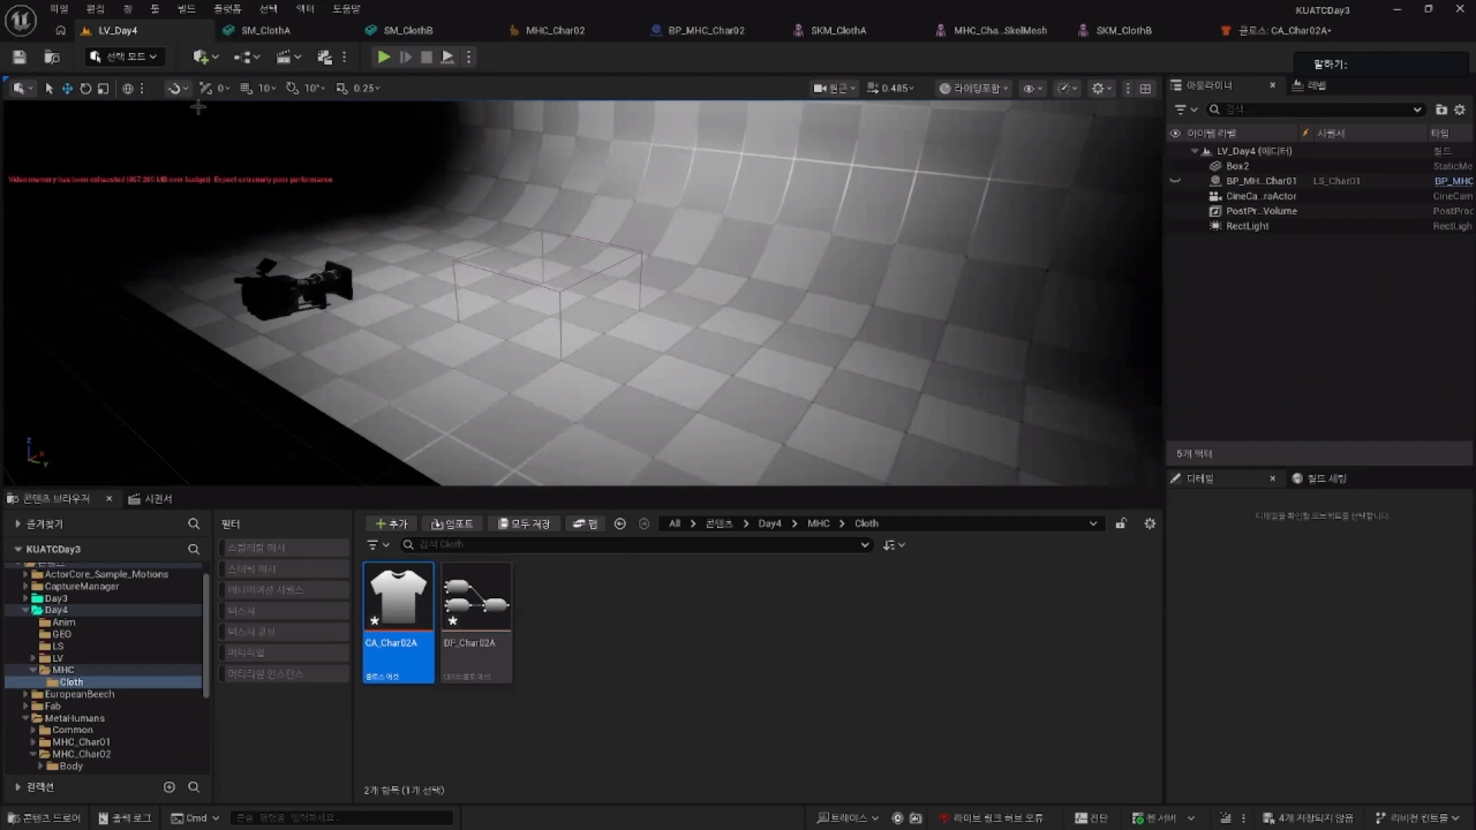
pyautogui.click(724, 677)
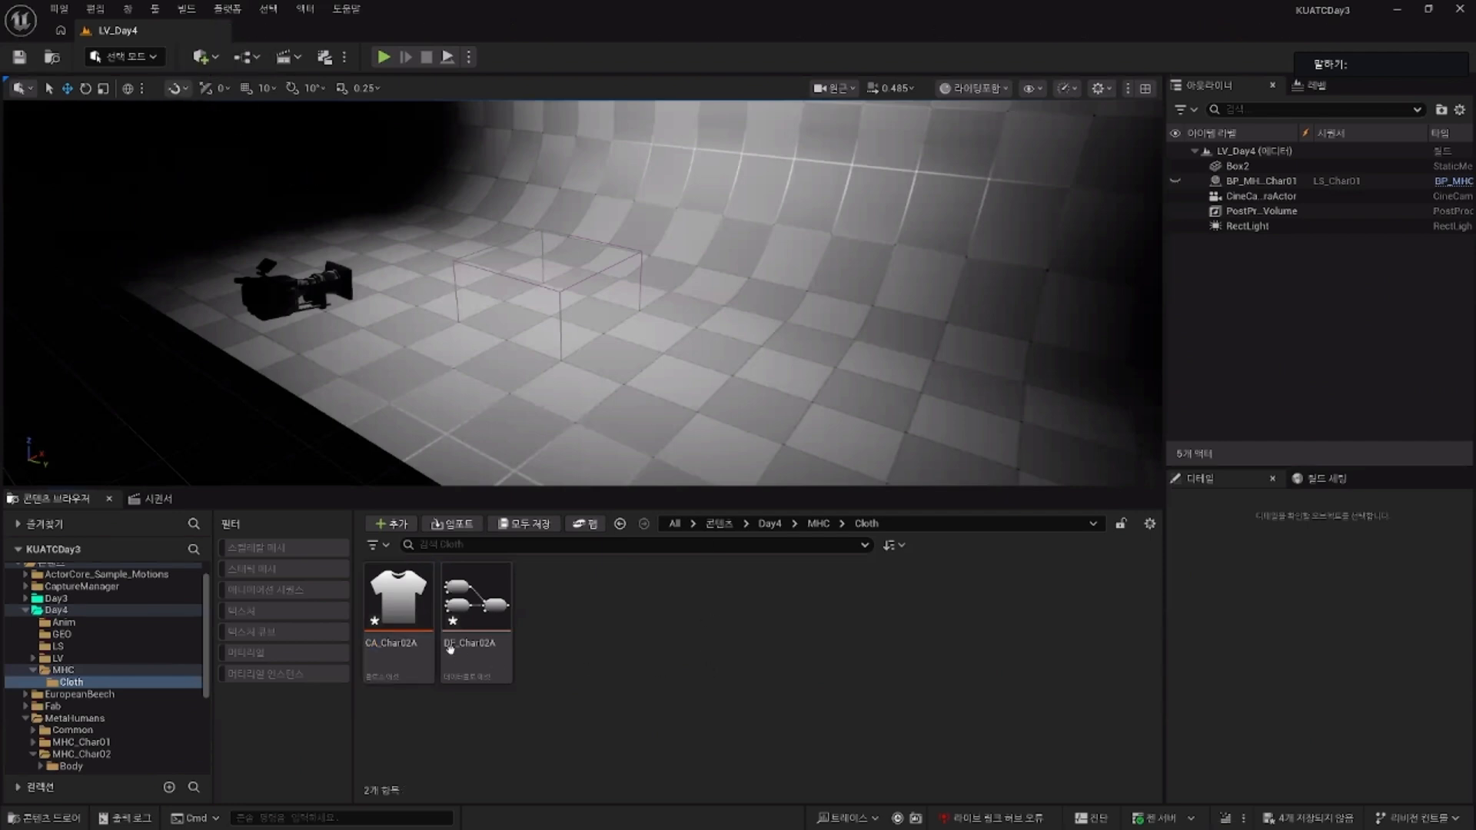
pyautogui.click(408, 603)
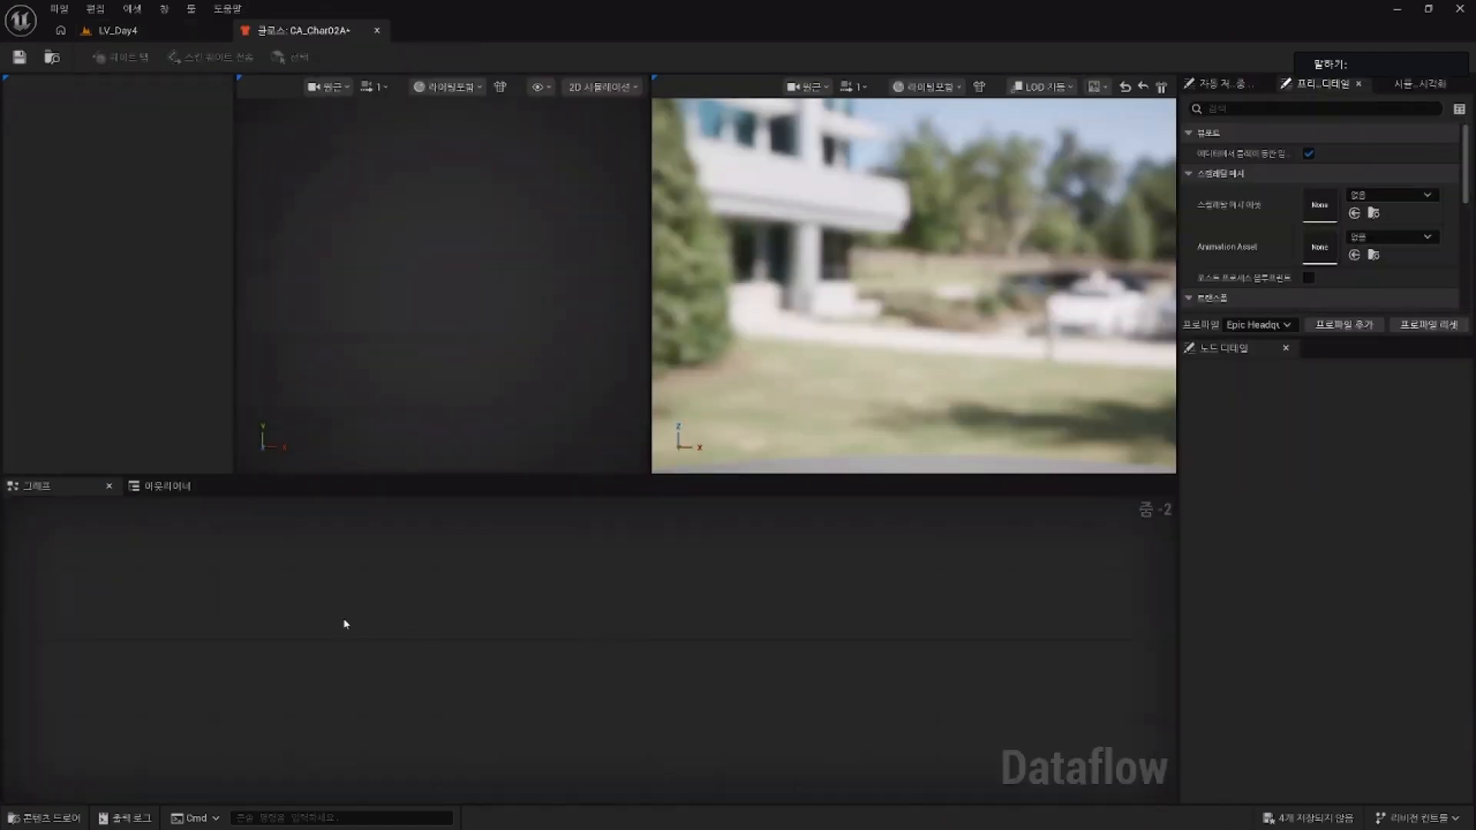
# Step: Add the SKM_ClothA skeletal mesh from the Day4 GEO folder as a node in the empty Dataflow graph
pyautogui.click(343, 621)
pyautogui.hotkey('ctrl', 'space')
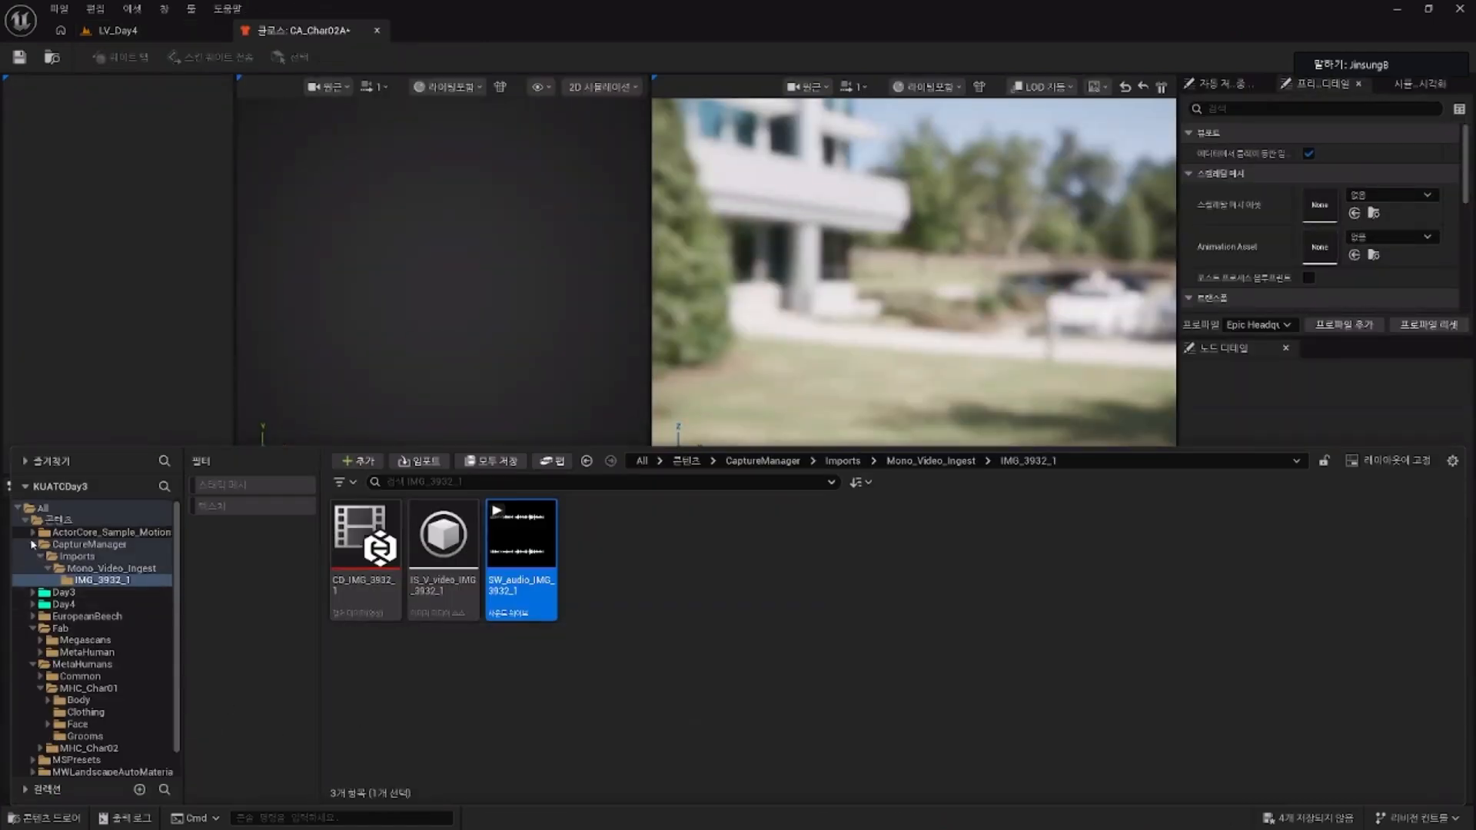
pyautogui.click(34, 545)
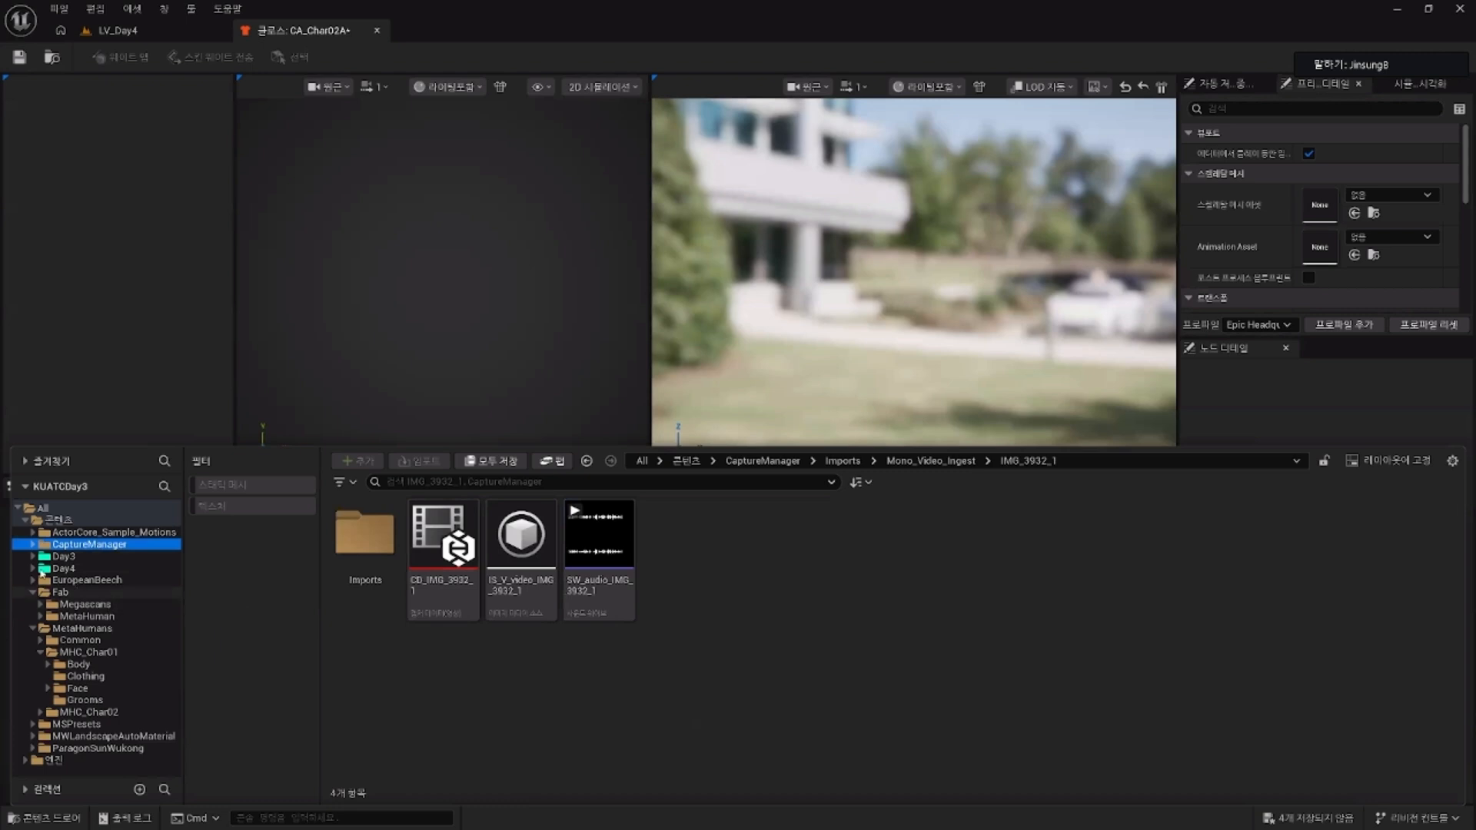
pyautogui.click(34, 593)
pyautogui.click(33, 569)
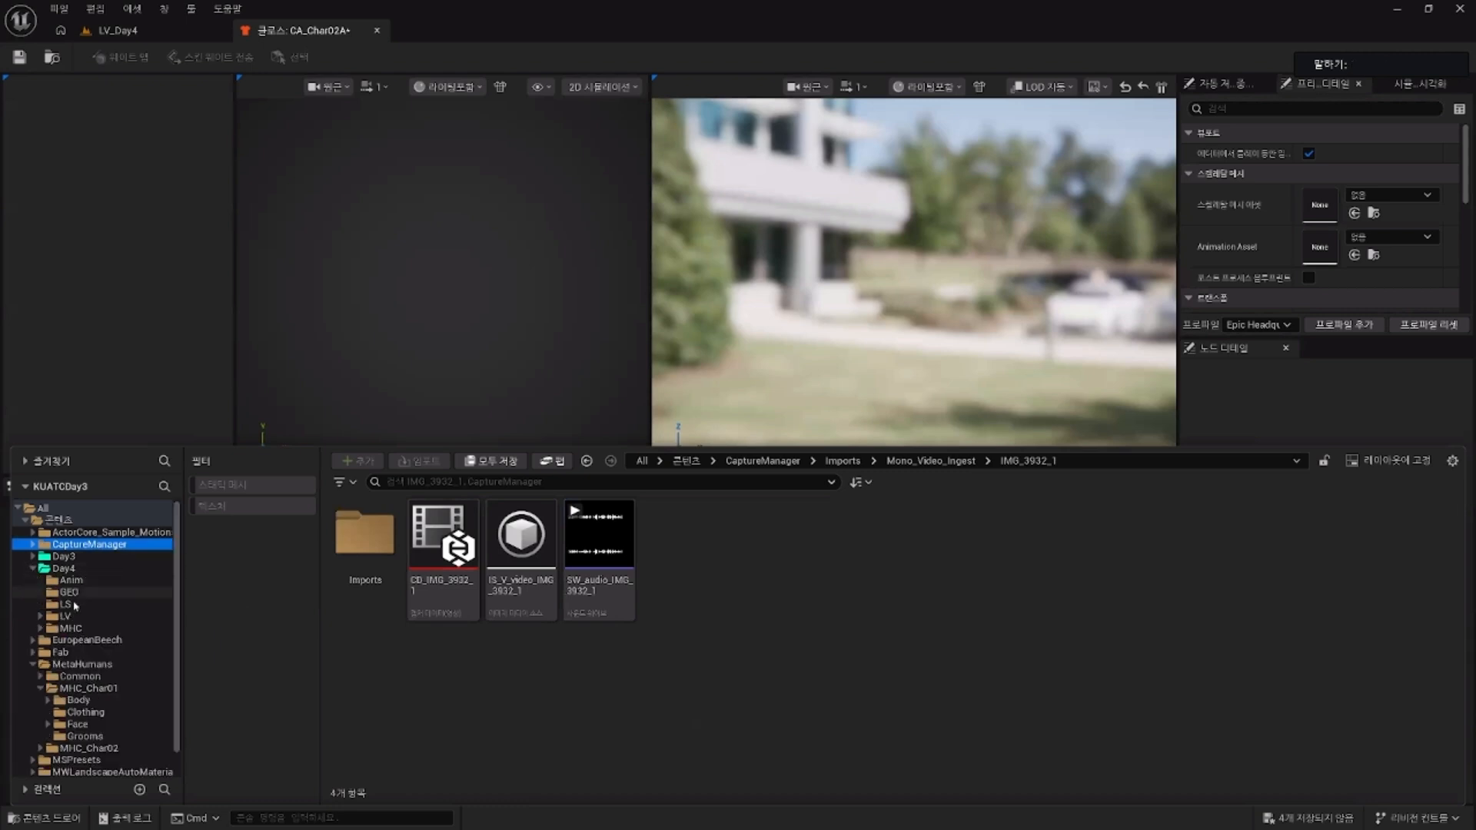
pyautogui.click(77, 593)
pyautogui.click(527, 588)
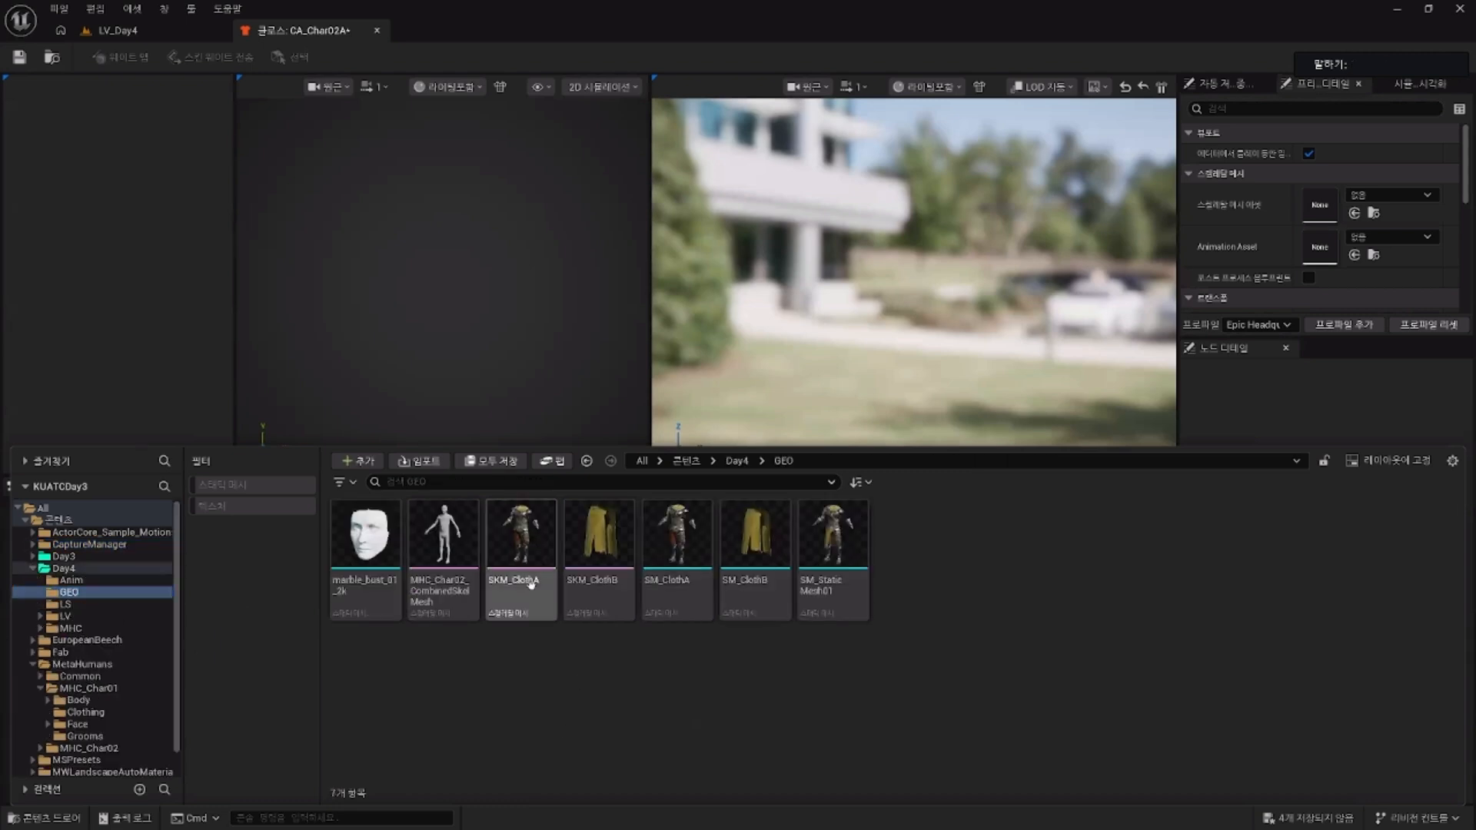
pyautogui.moveTo(528, 587); pyautogui.dragTo(409, 602)
pyautogui.moveTo(546, 652); pyautogui.dragTo(653, 627, button='right')
pyautogui.scroll(2, 646, 639)
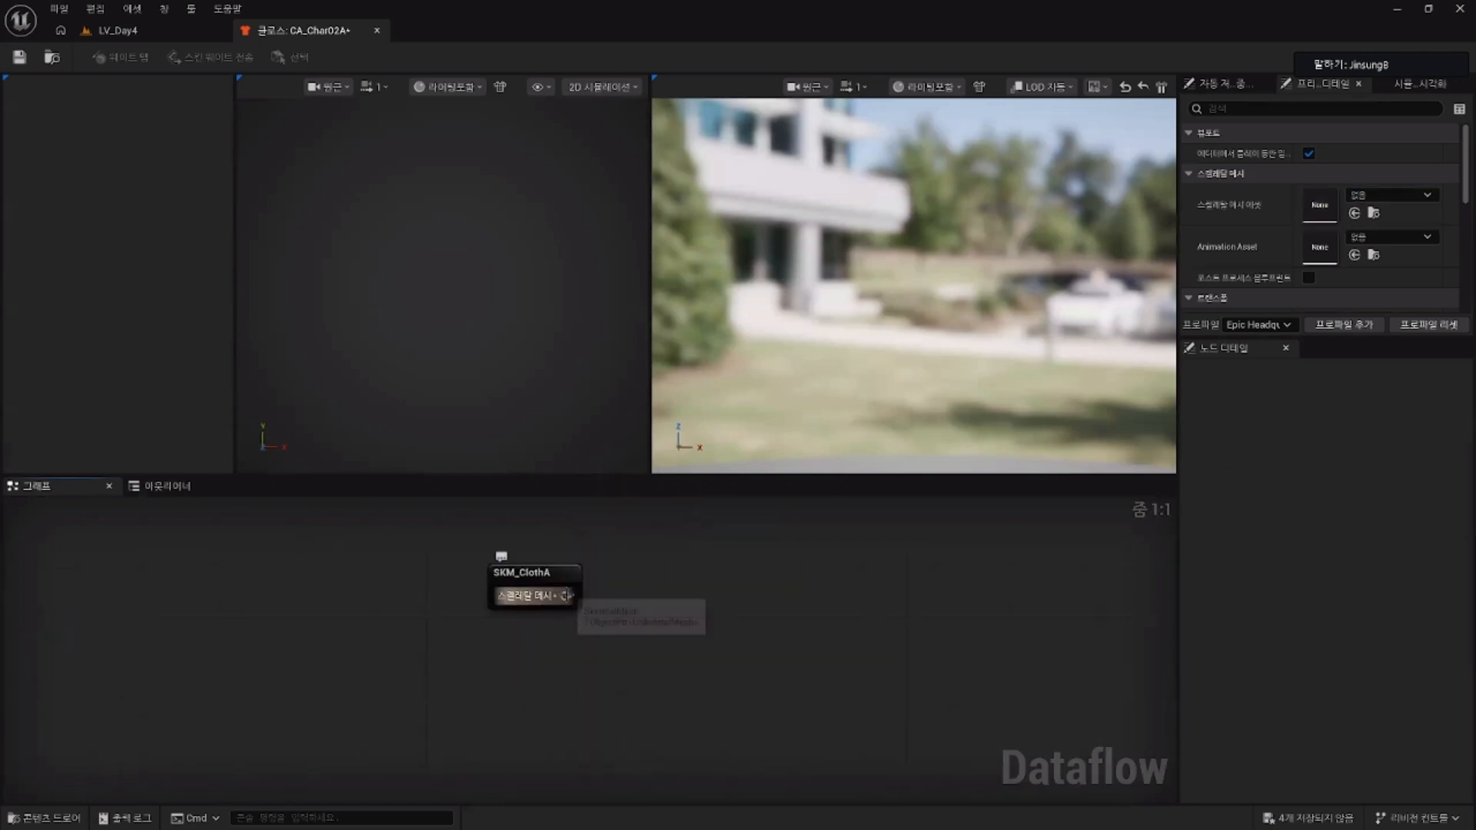
# Step: Add a SkeletalMeshImport node fed by the skeletal mesh output of SKM_ClothA and align it beside that node
pyautogui.moveTo(566, 596); pyautogui.dragTo(649, 593)
pyautogui.write('import')
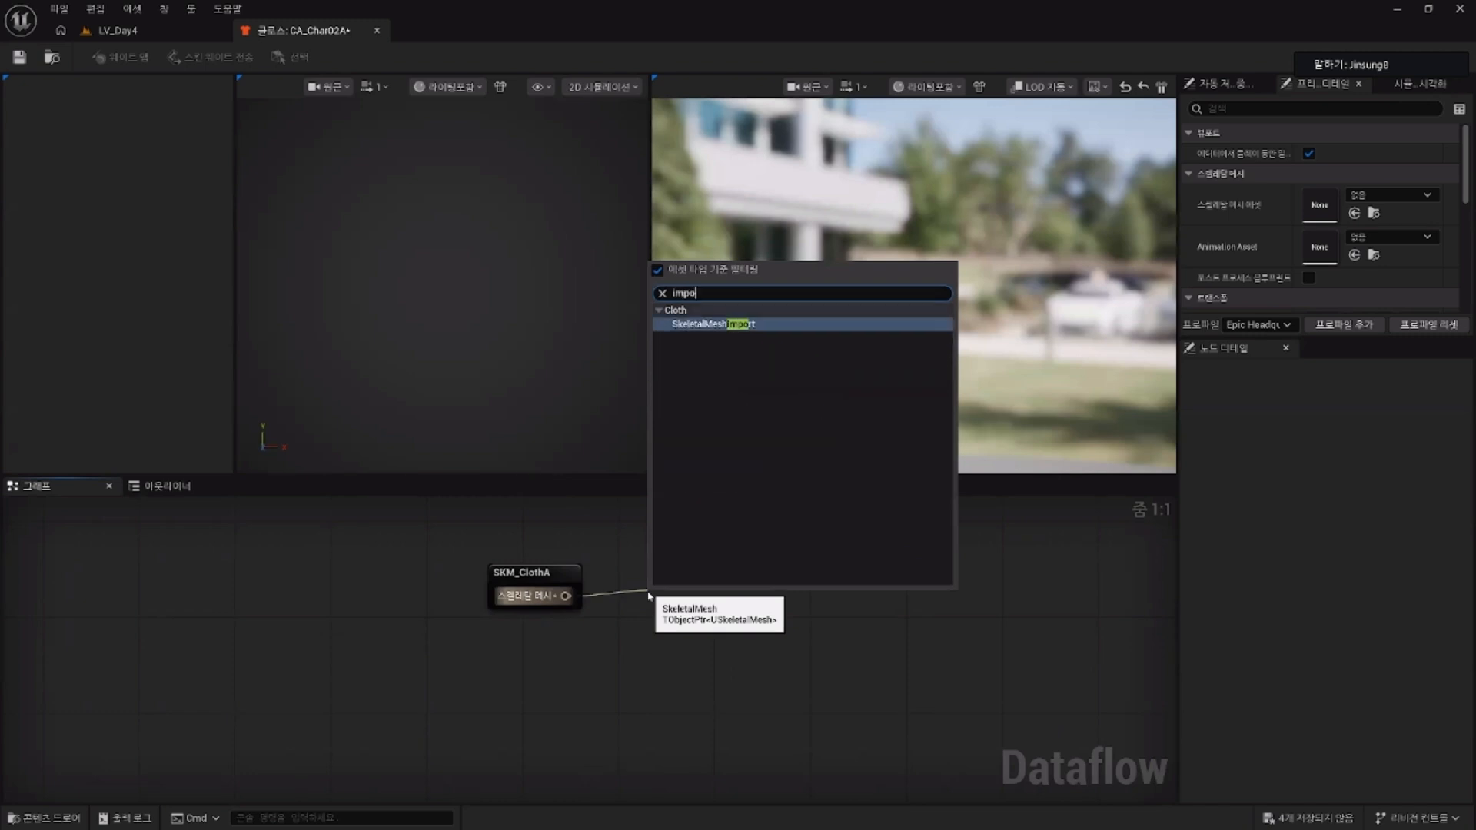
pyautogui.click(717, 328)
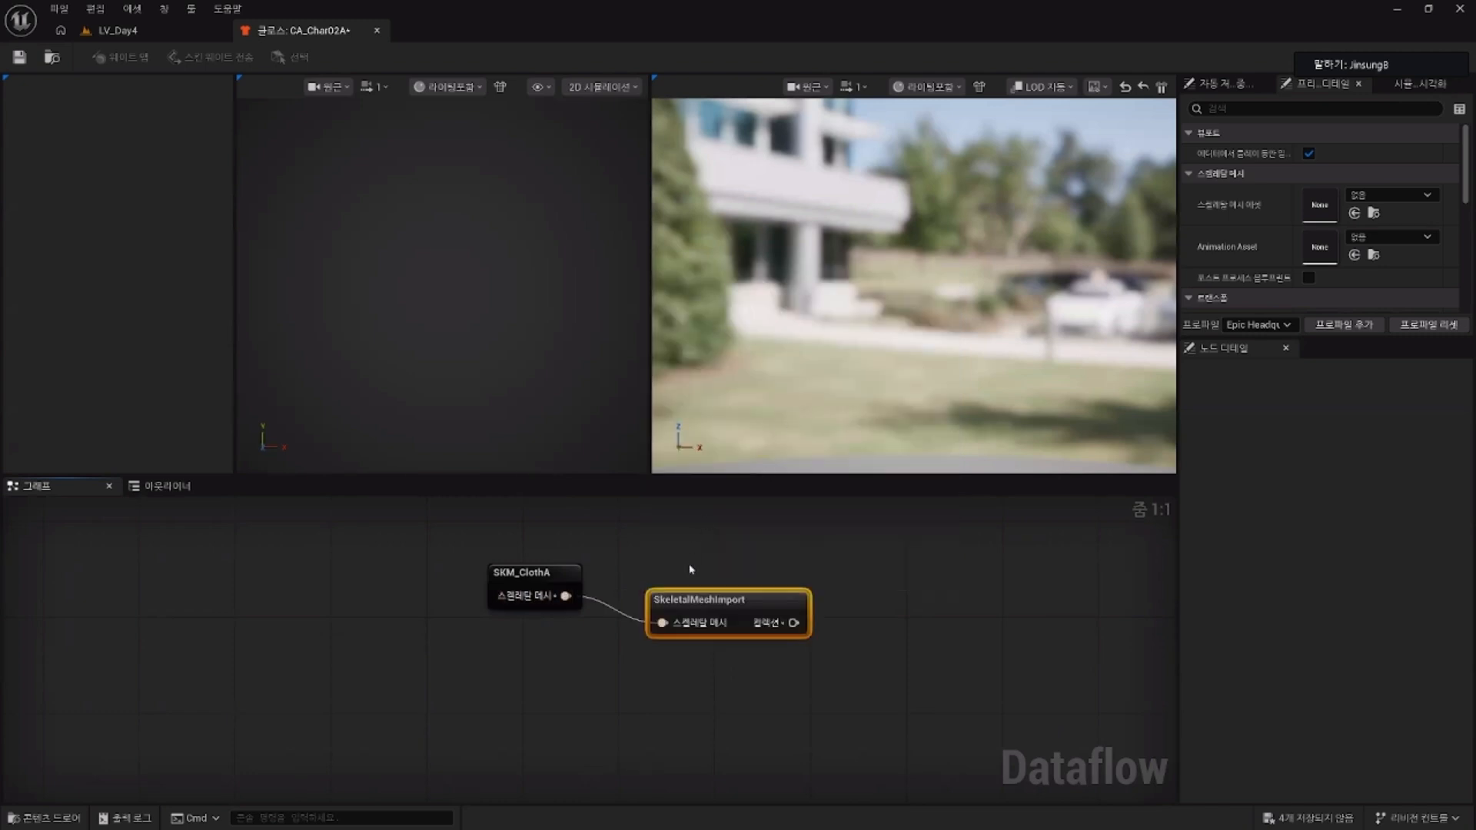
pyautogui.moveTo(695, 589); pyautogui.dragTo(675, 572)
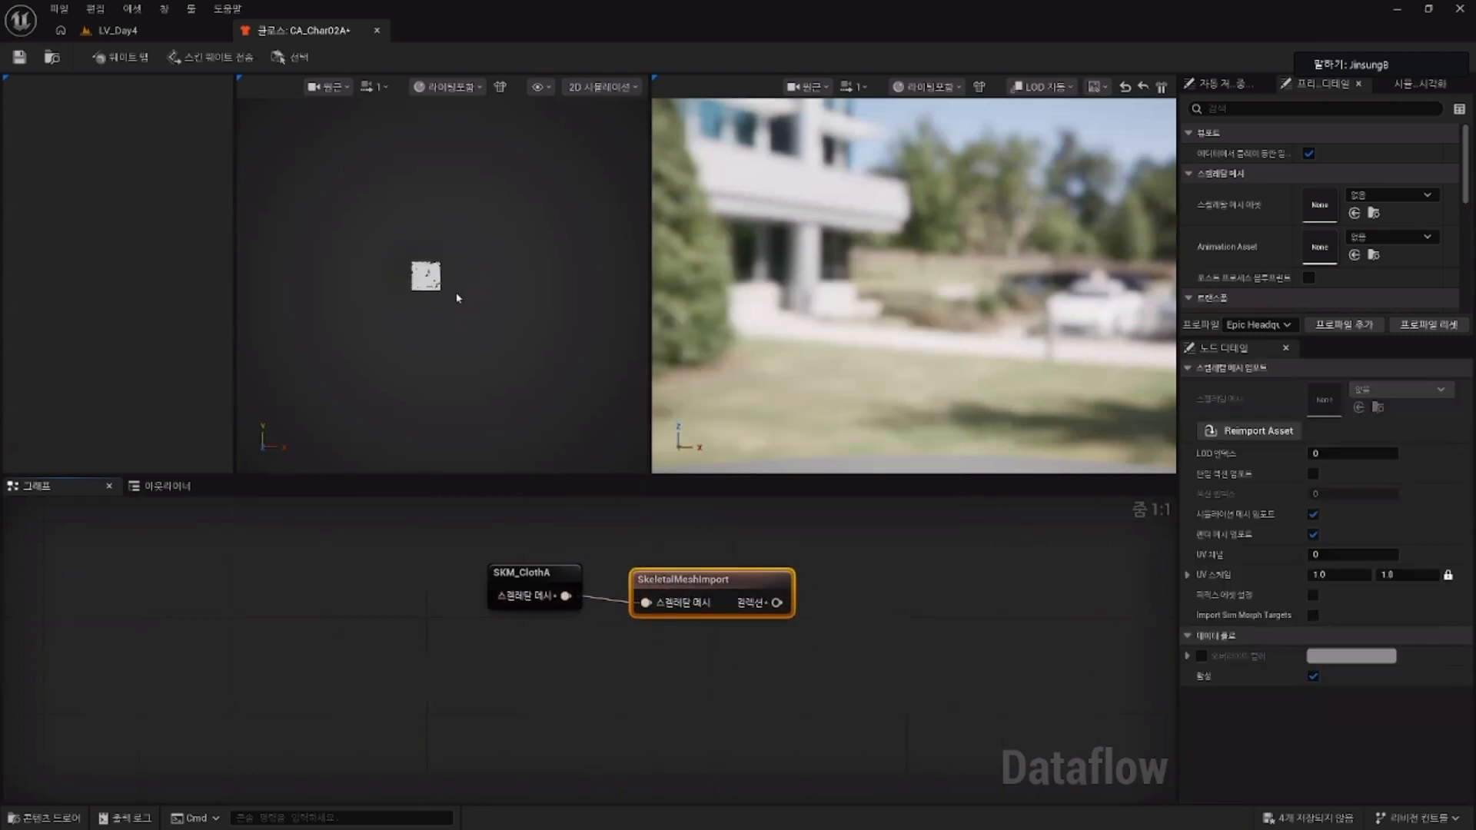
pyautogui.click(701, 633)
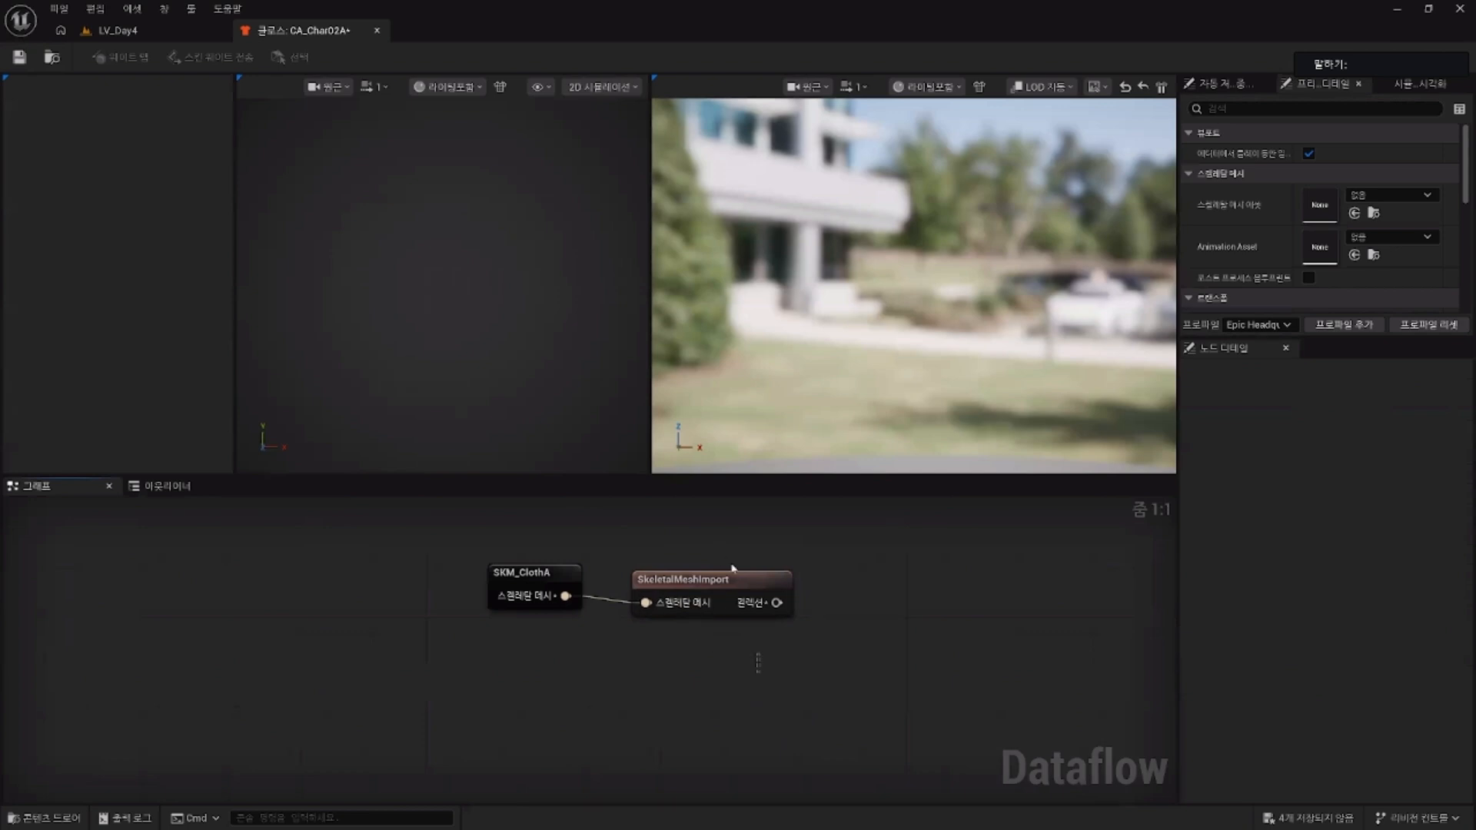
pyautogui.moveTo(726, 582); pyautogui.dragTo(716, 572)
# Step: Add a ClothAssetTerminal node fed by the collection output of SkeletalMeshImport and place it beside that node
pyautogui.moveTo(858, 587); pyautogui.dragTo(759, 606, button='right')
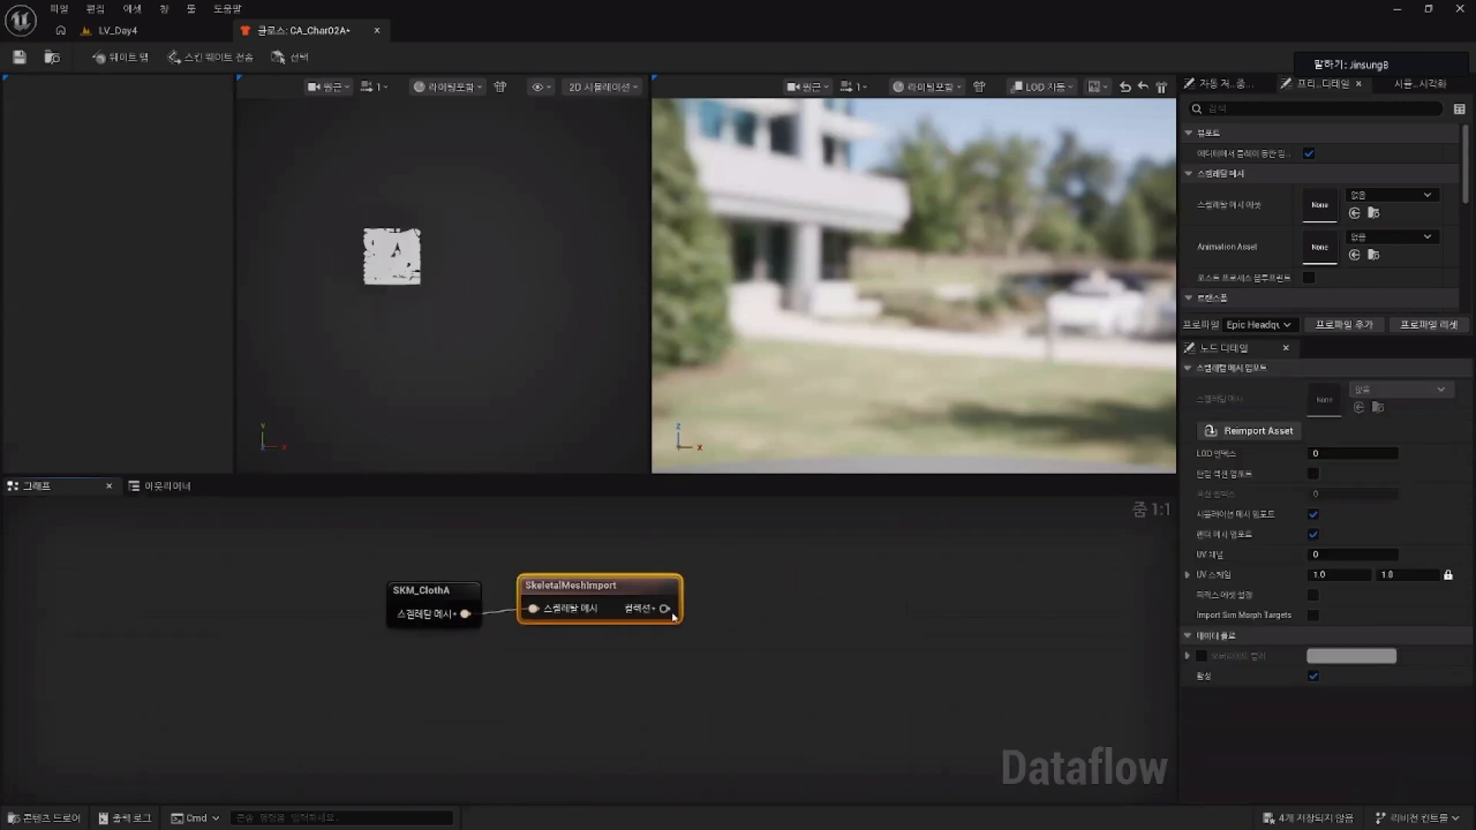
pyautogui.moveTo(664, 608); pyautogui.dragTo(735, 612)
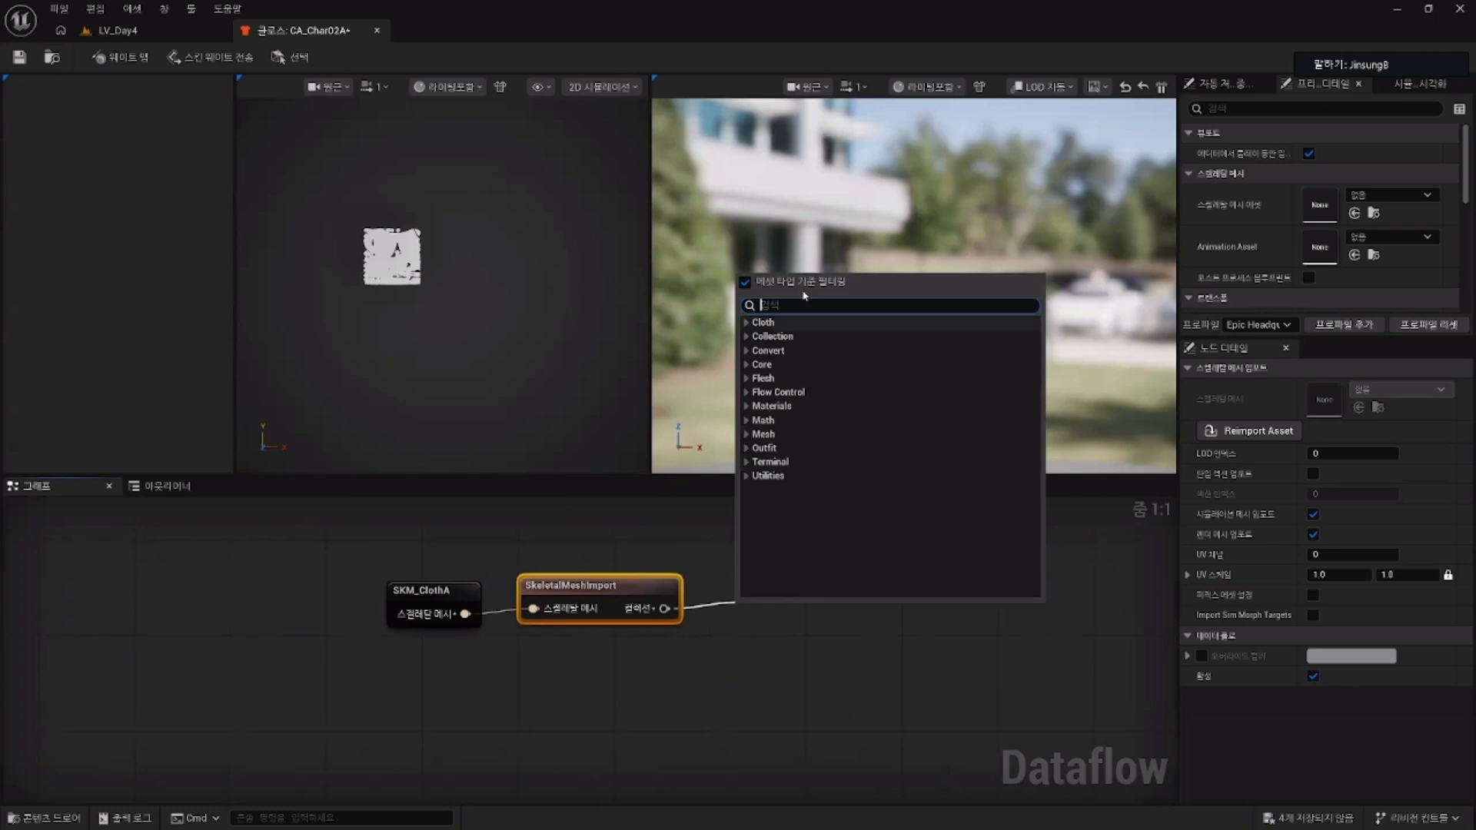
pyautogui.click(764, 322)
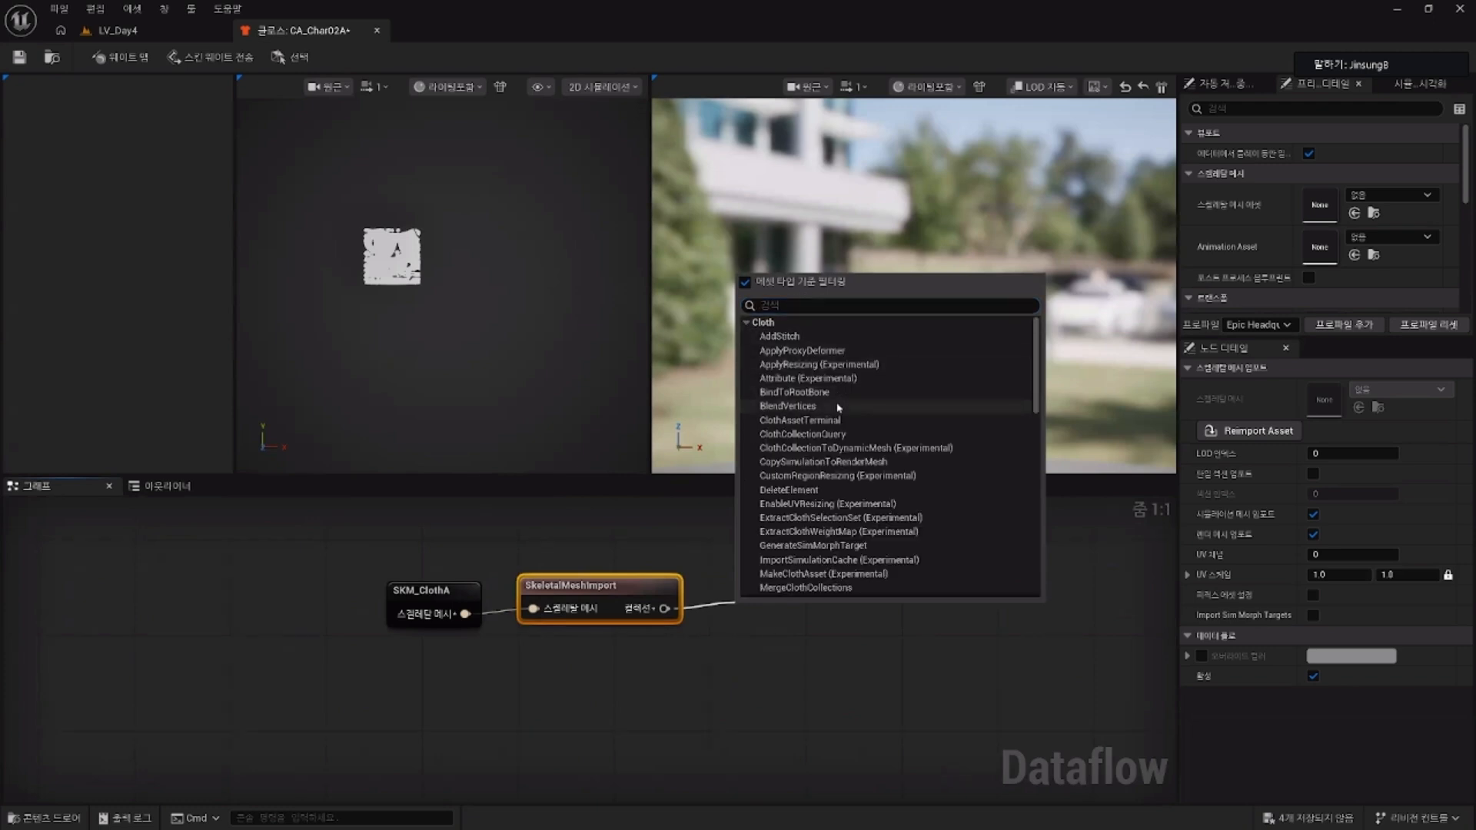
pyautogui.scroll(-4, 888, 419)
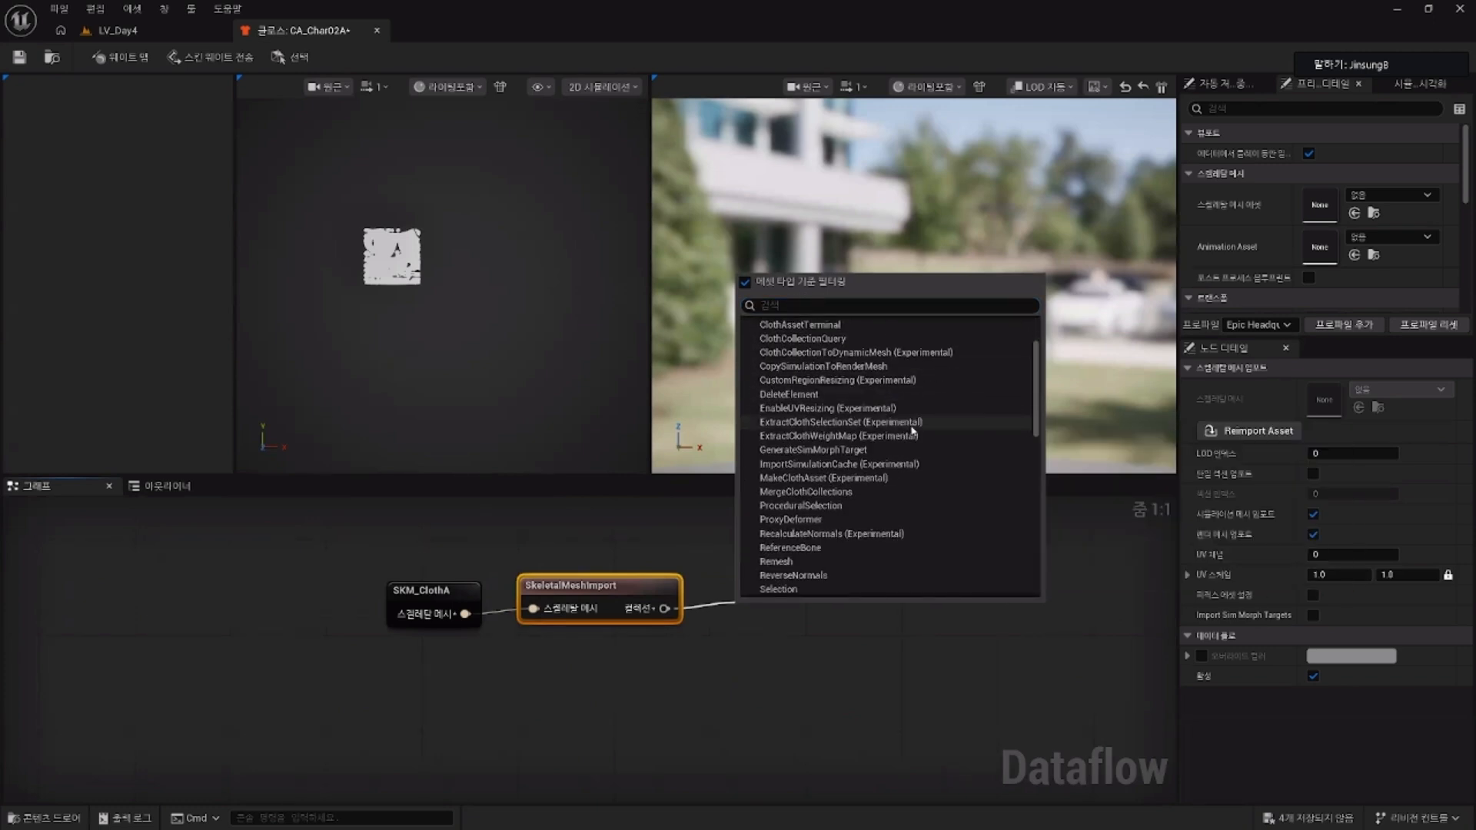
pyautogui.scroll(-5, 917, 431)
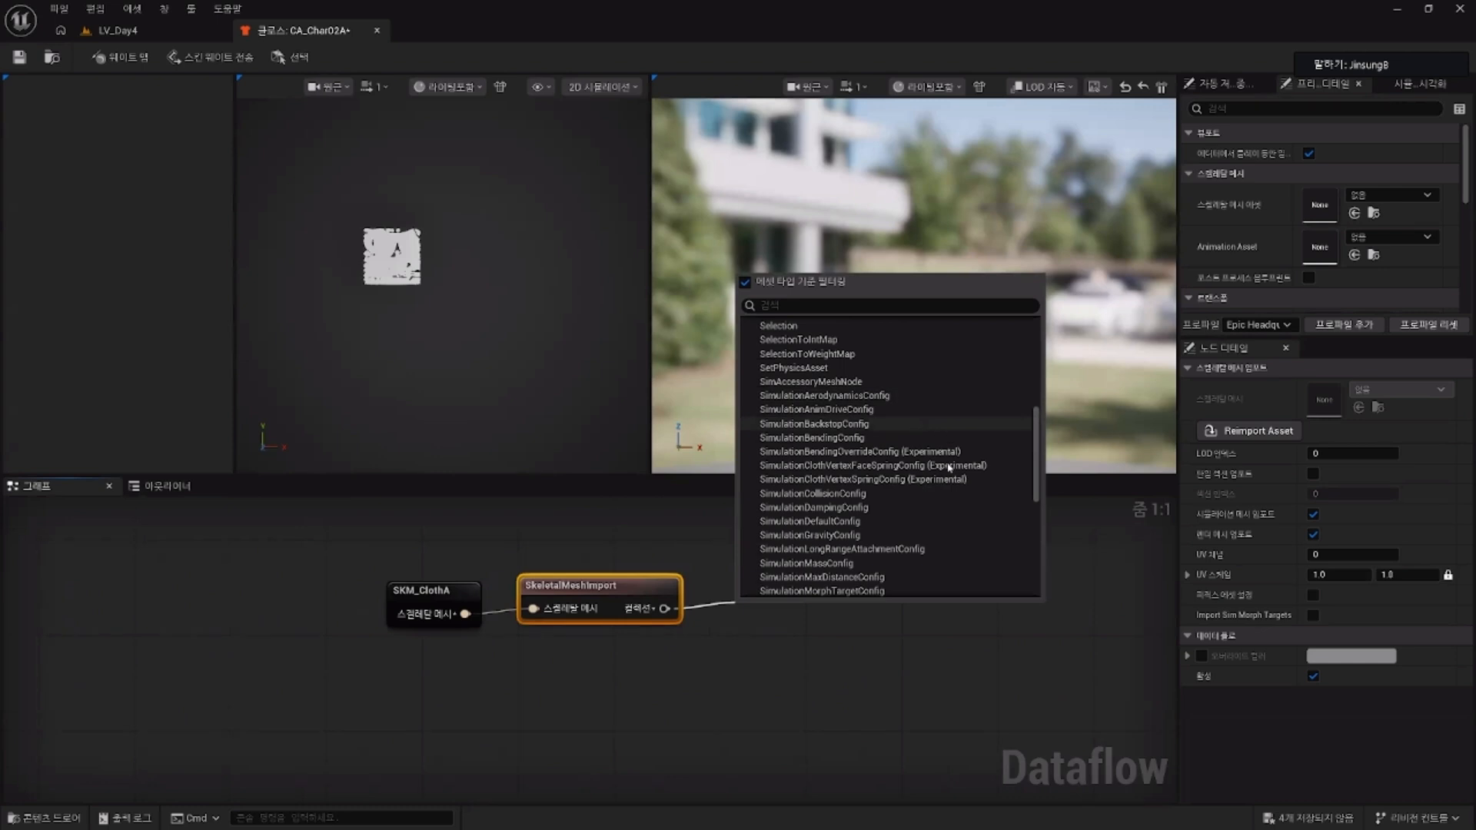
pyautogui.moveTo(1037, 445); pyautogui.dragTo(1034, 340)
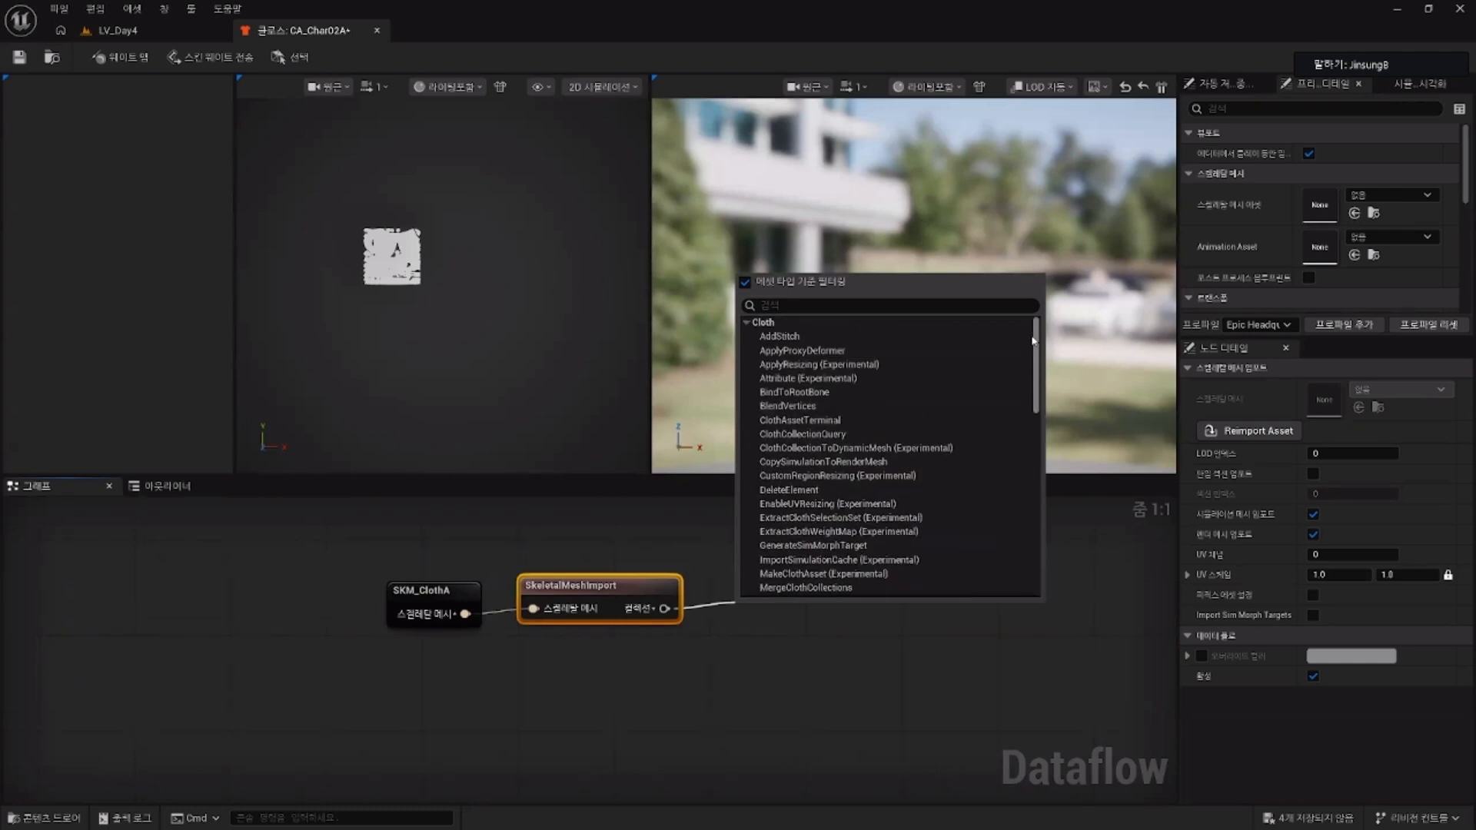
pyautogui.click(833, 423)
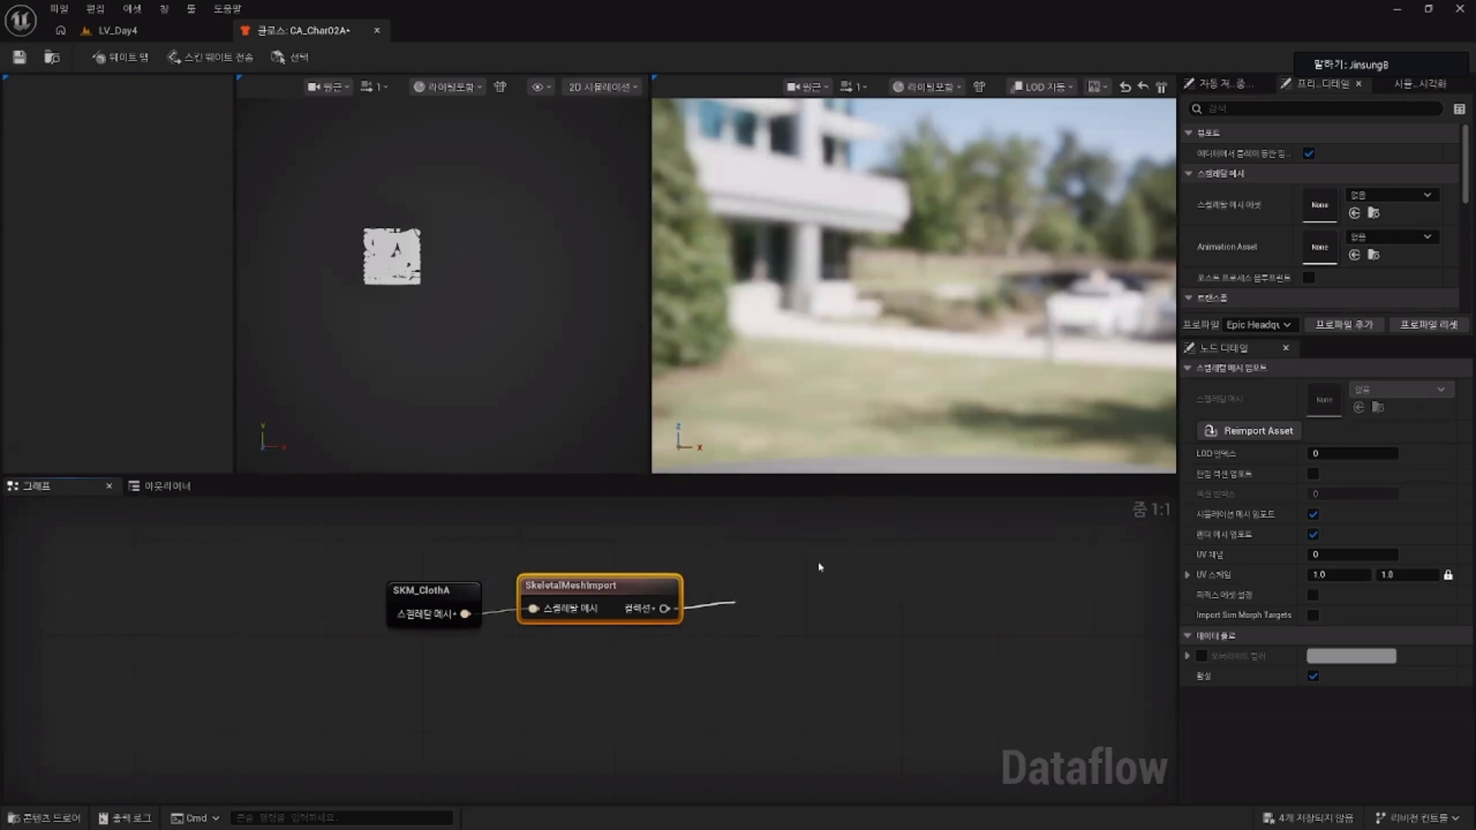
pyautogui.moveTo(808, 612); pyautogui.dragTo(792, 590)
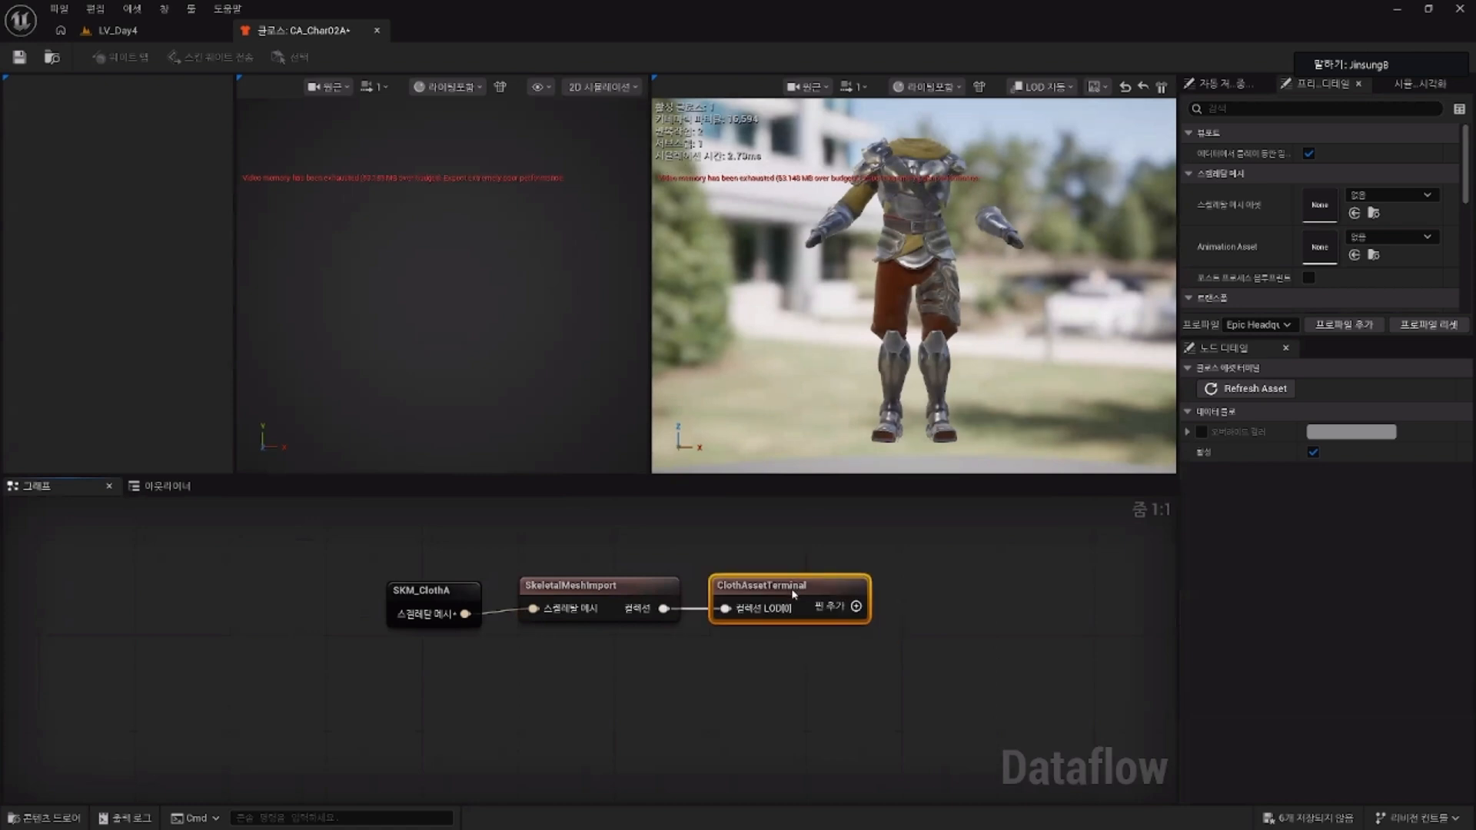
# Step: Straighten the connections between the three Dataflow nodes into one row and save the CA_Char02A cloth asset
pyautogui.moveTo(906, 700); pyautogui.dragTo(456, 567)
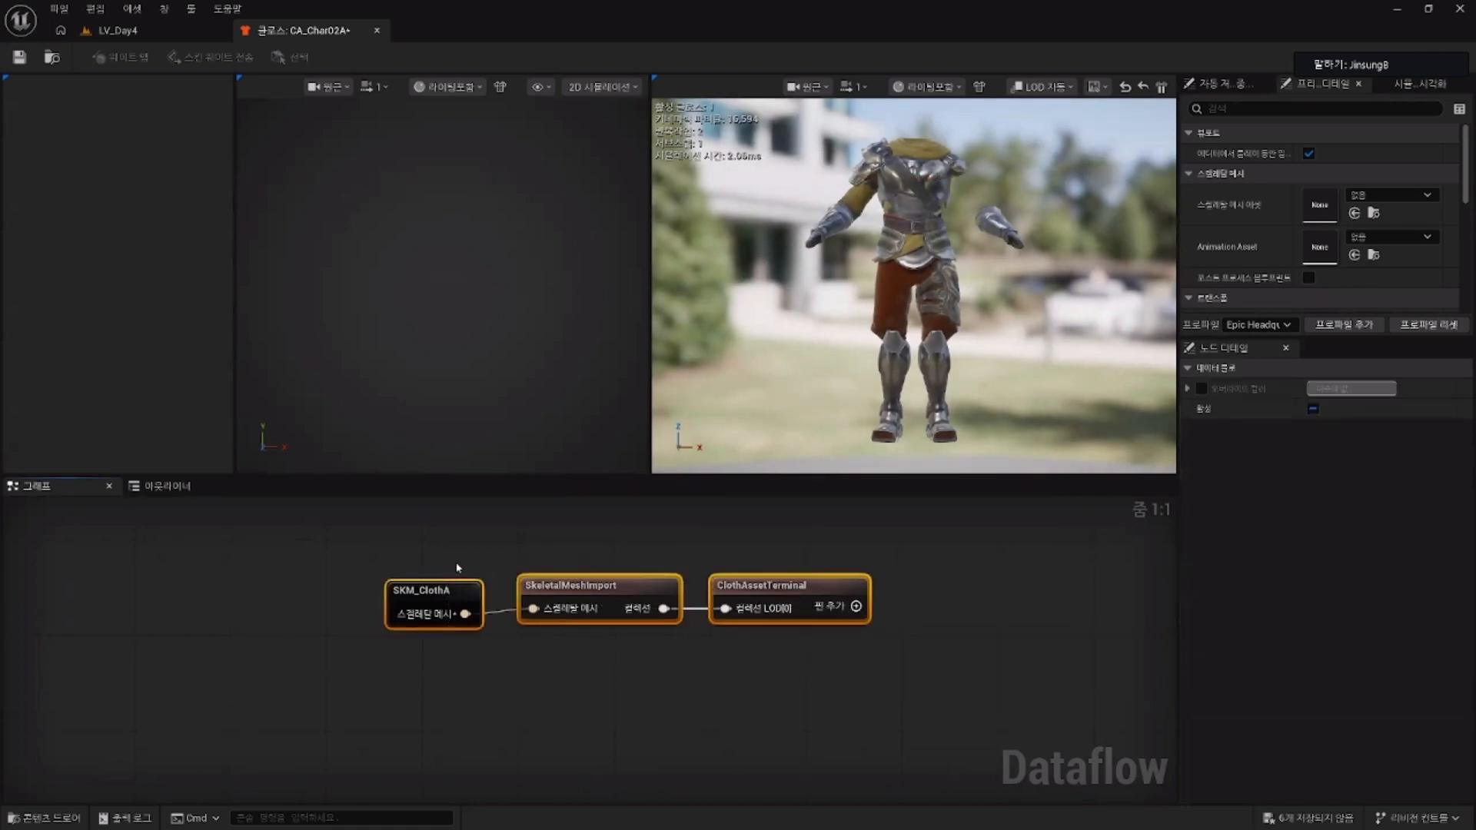
pyautogui.press('q')
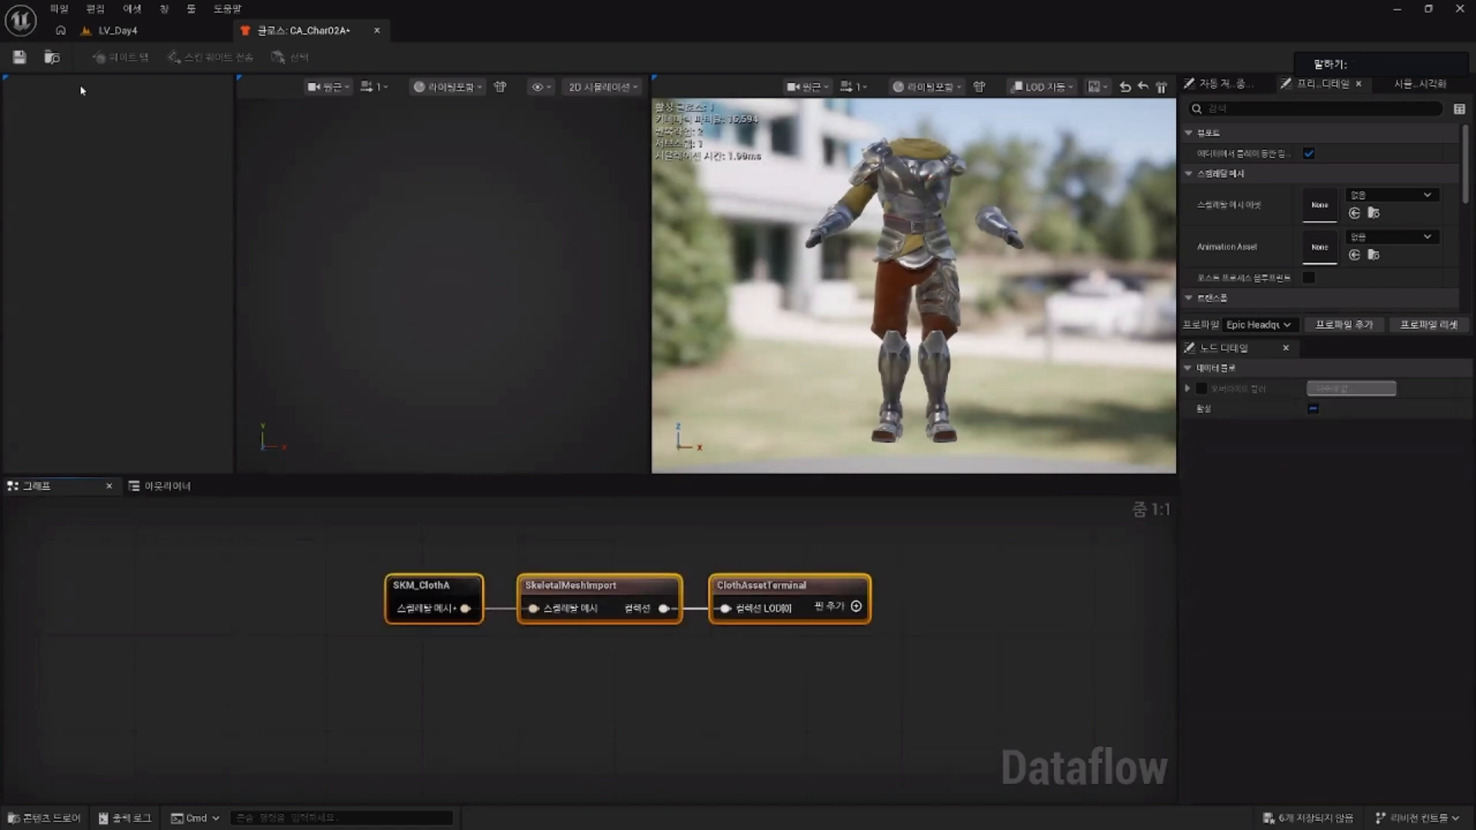
pyautogui.click(20, 57)
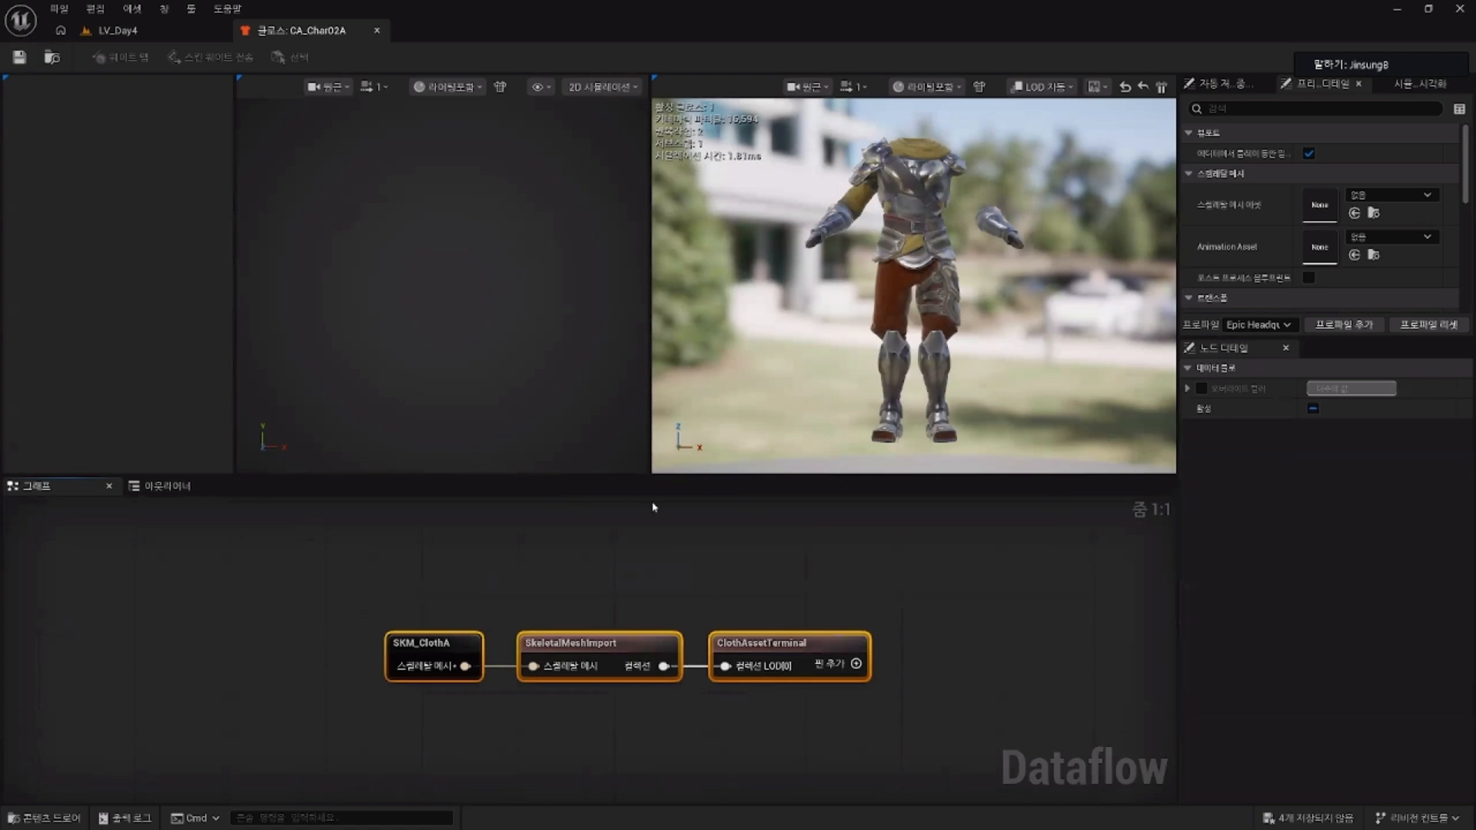
# Step: Return to the LV_Day4 level and save all remaining modified content, including the M_Wukong materials and T_PreBakedGroom textures
pyautogui.click(154, 30)
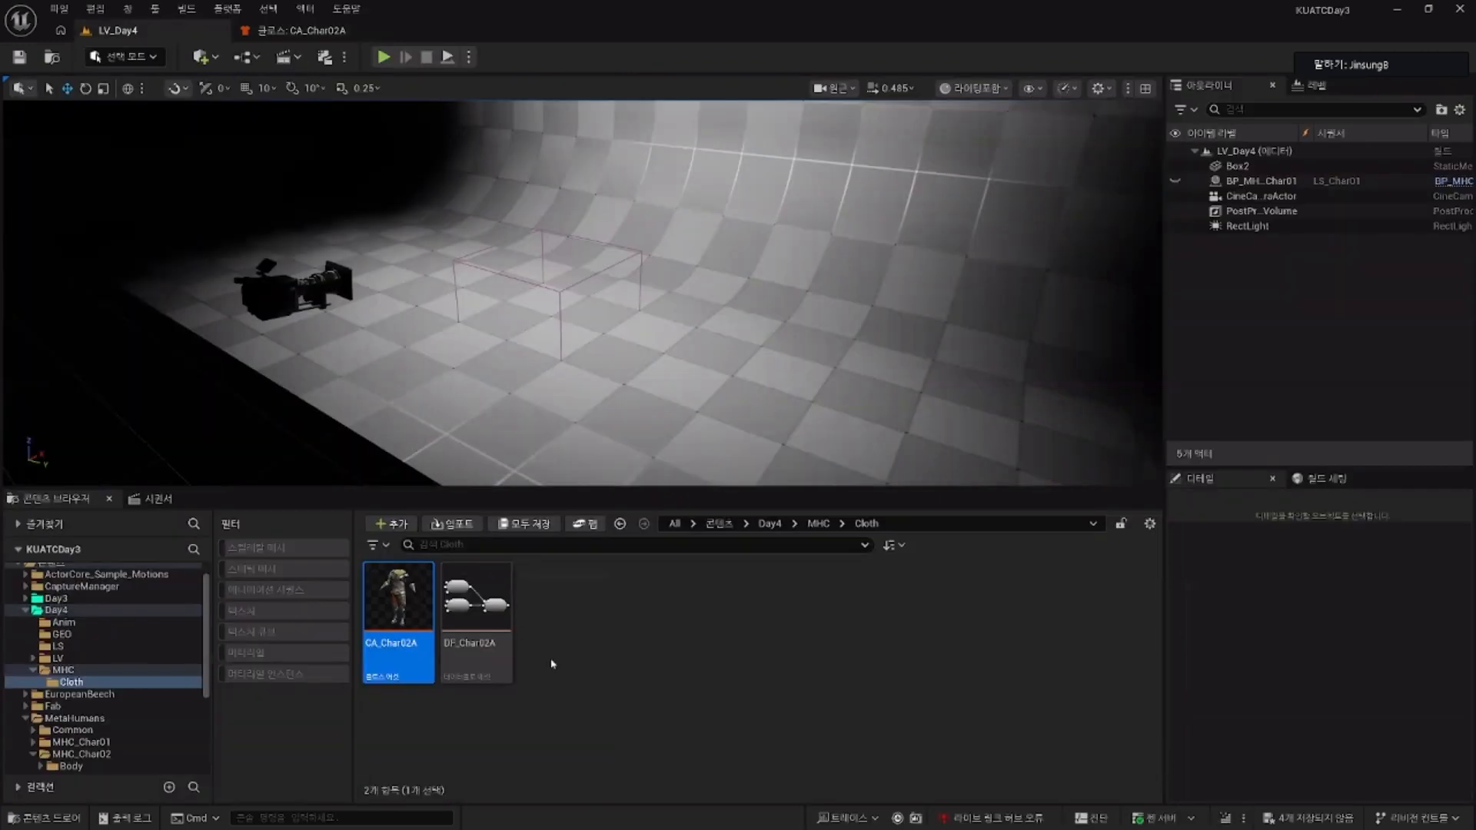
pyautogui.click(530, 524)
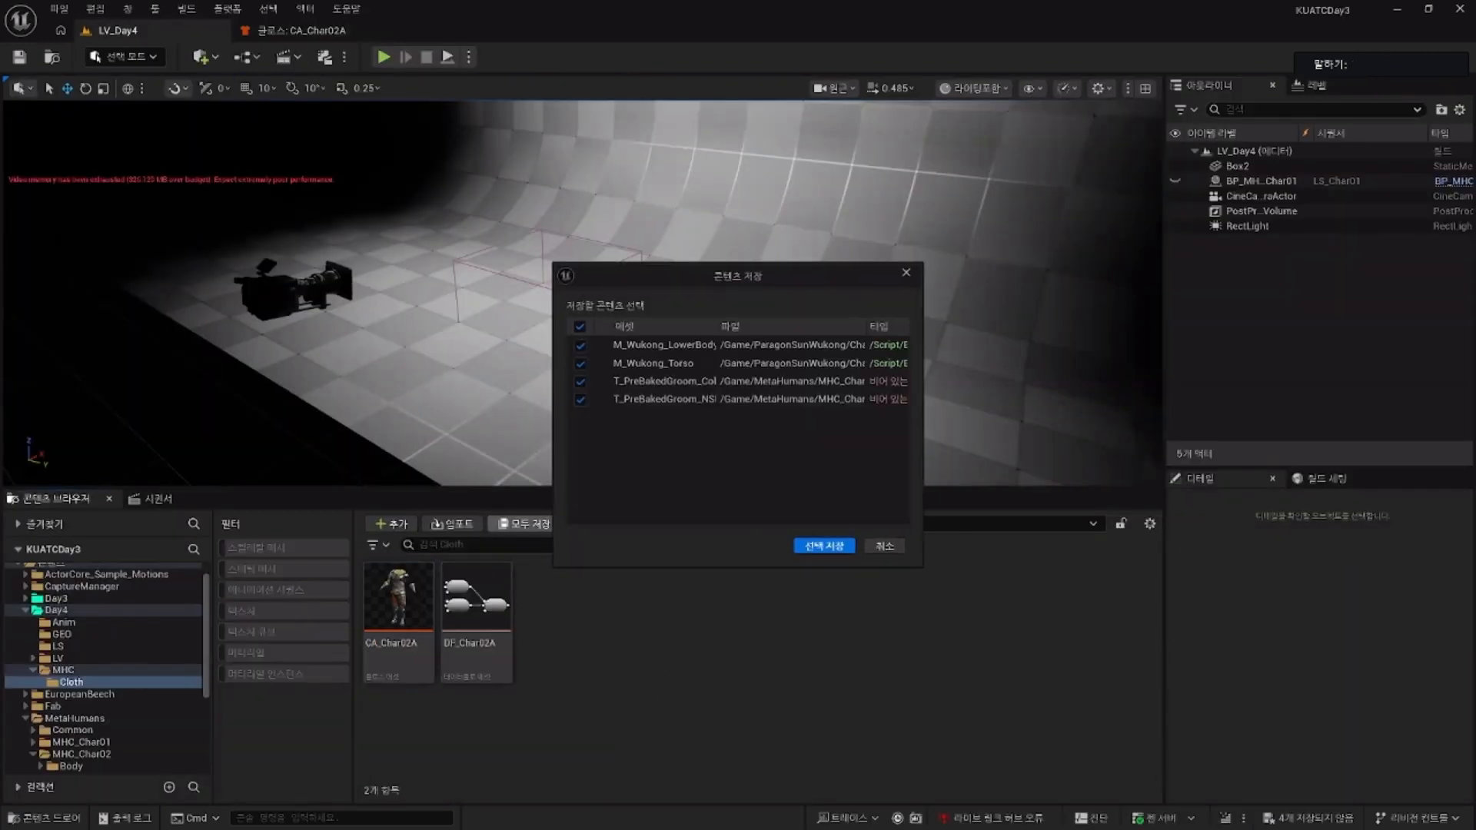
pyautogui.click(852, 545)
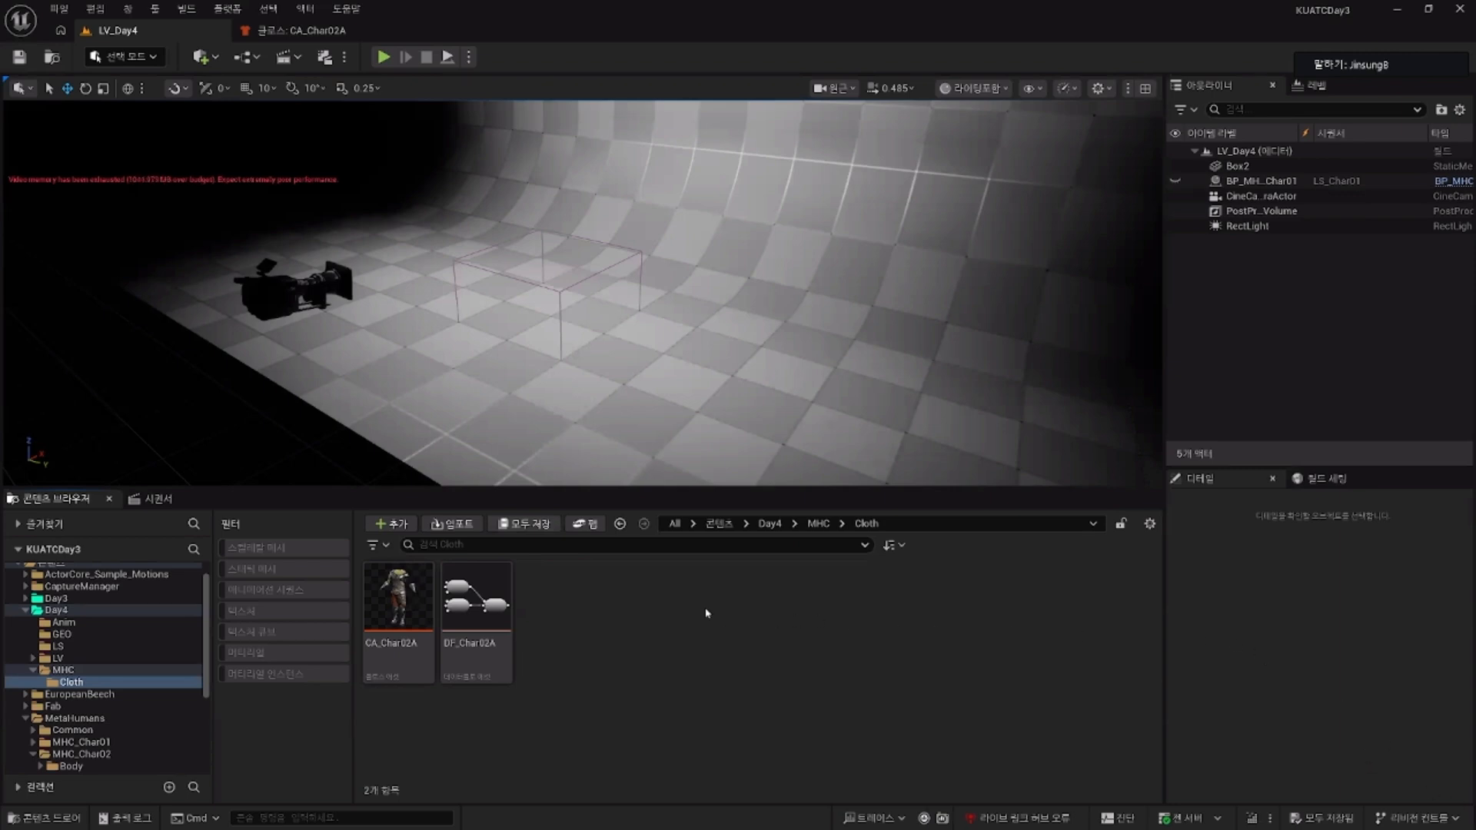
# Step: Create a new physics outfit asset in the Day4 MHC Cloth folder
pyautogui.rightClick(626, 629)
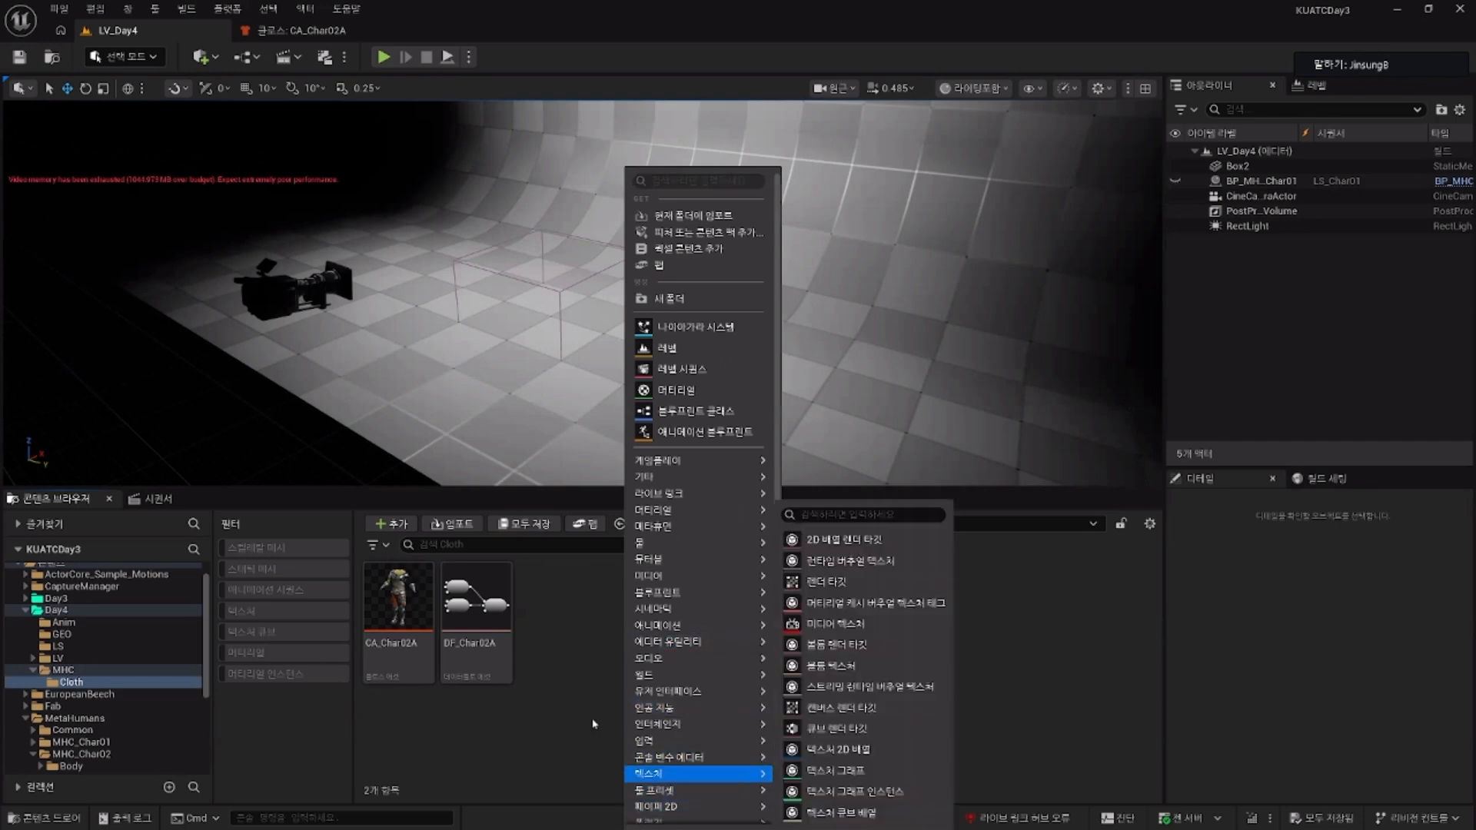
pyautogui.click(582, 587)
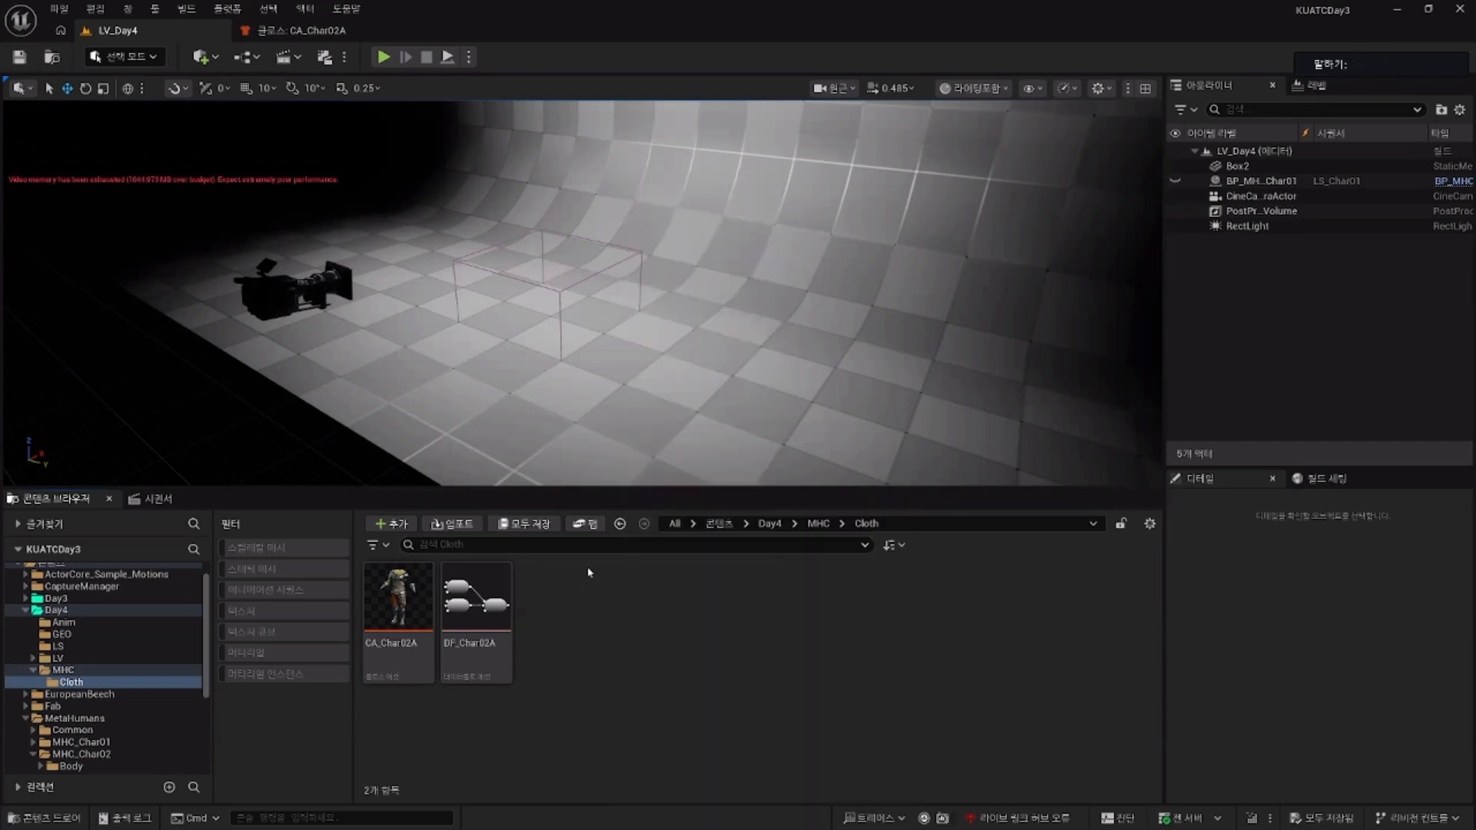
pyautogui.rightClick(589, 573)
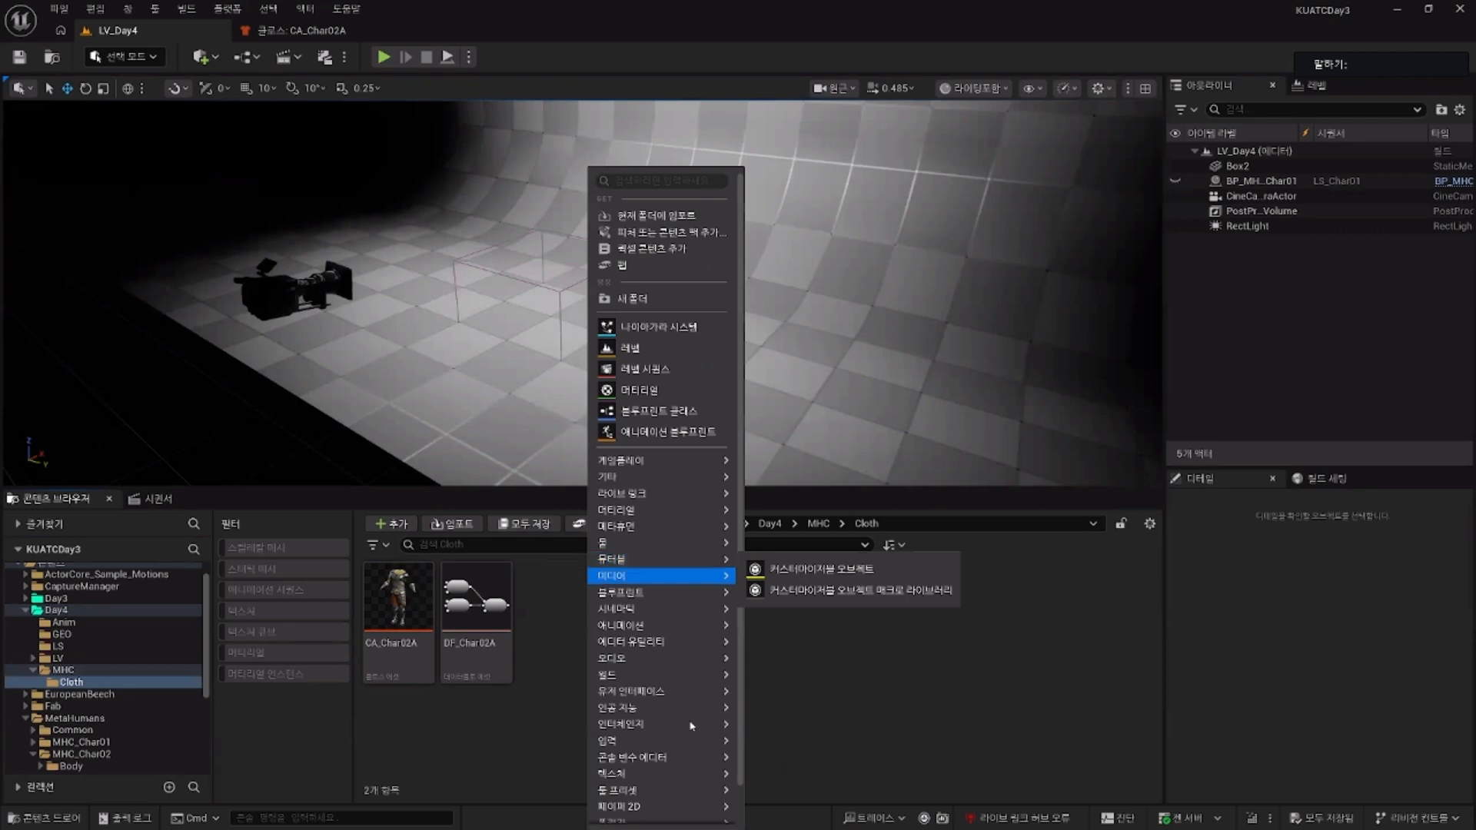
pyautogui.moveTo(655, 814)
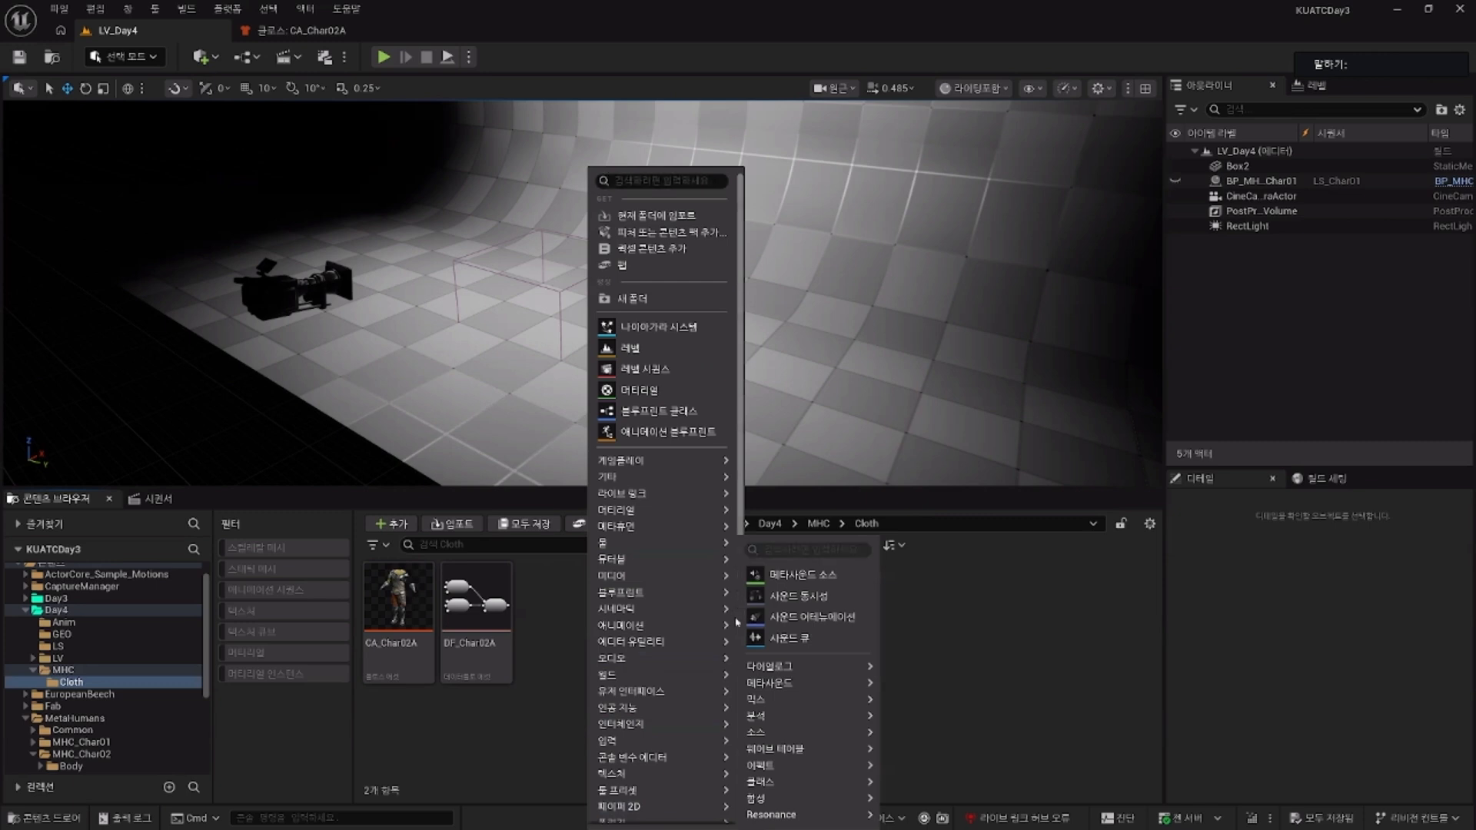
pyautogui.scroll(-2, 735, 650)
pyautogui.moveTo(694, 800)
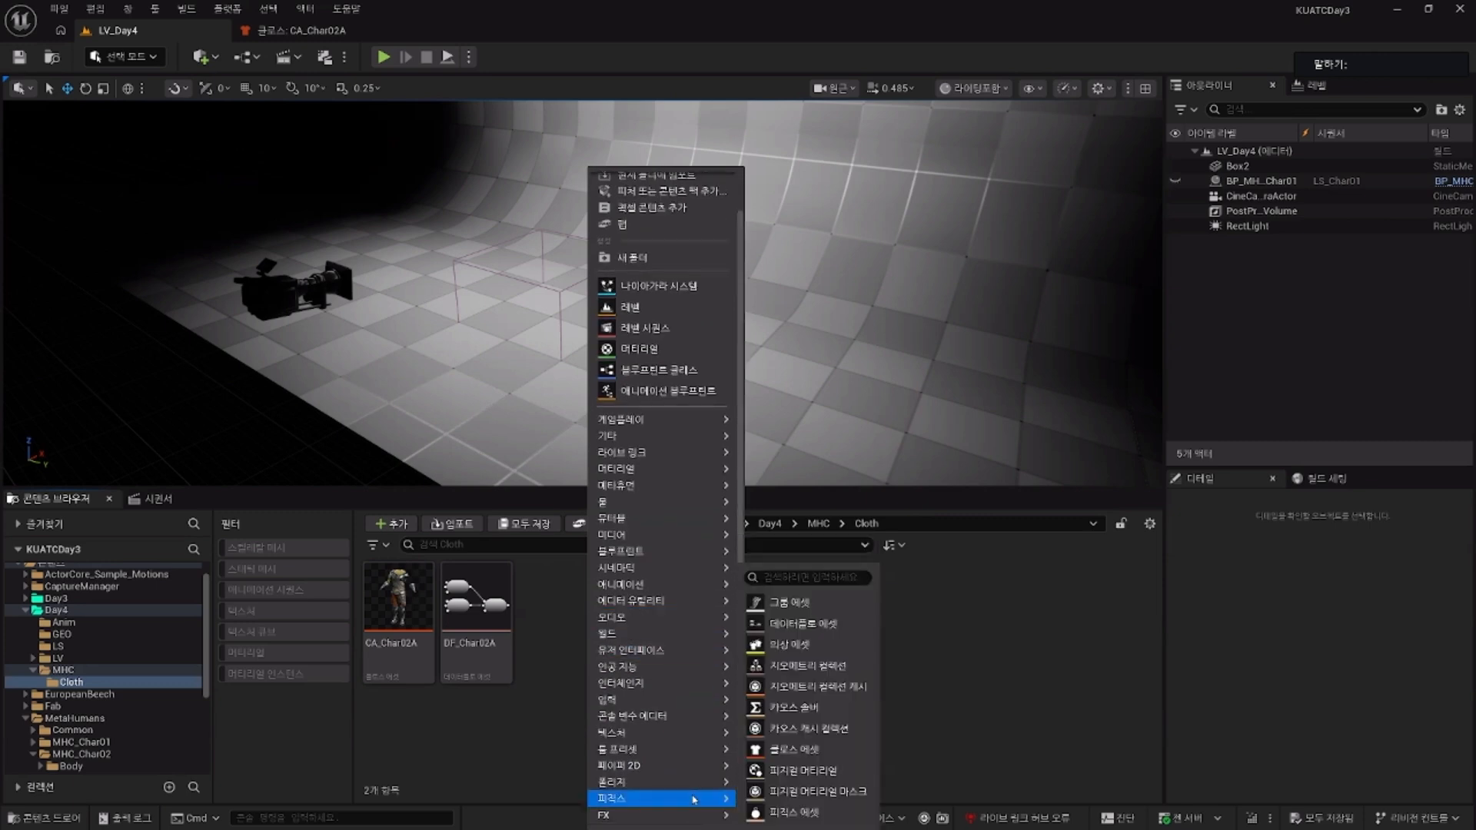
pyautogui.click(807, 649)
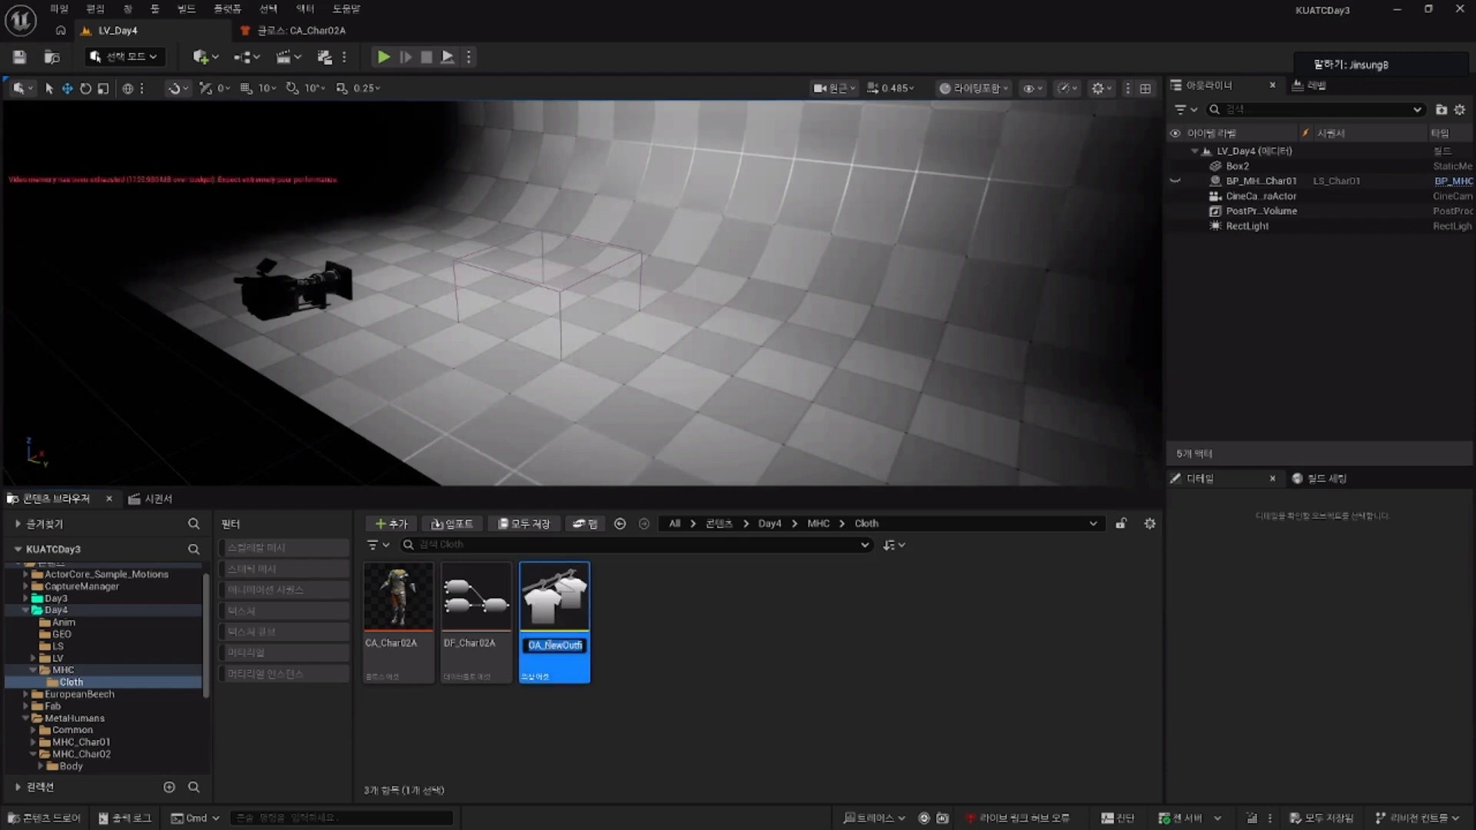
# Step: Name the new outfit asset OA_Char02A and base it on the resizable outfit template (크기 조절 가능한 의상)
pyautogui.click(555, 645)
pyautogui.hotkey('ctrl', 'a')
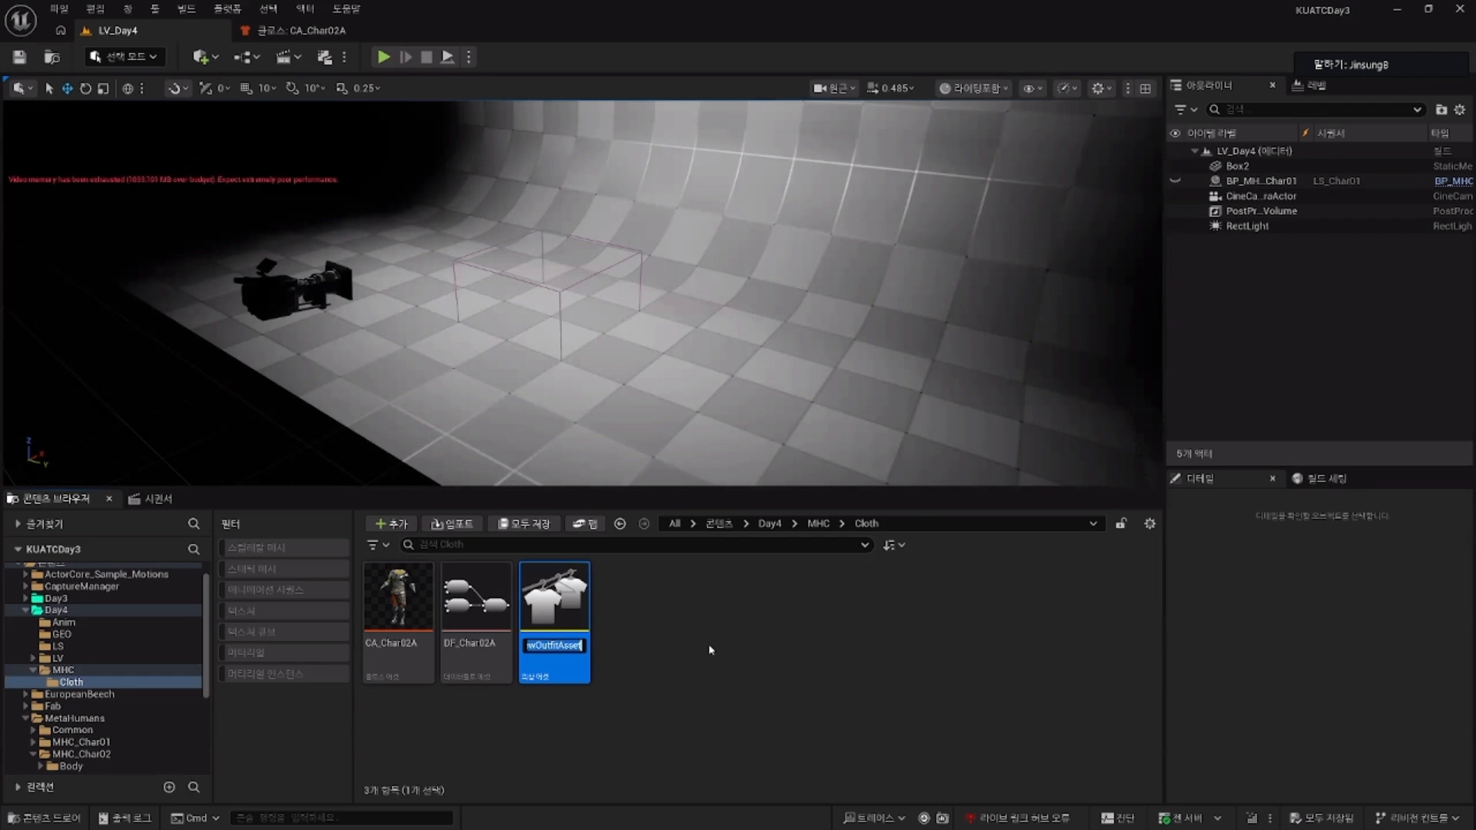
pyautogui.write('OA_Char02A')
pyautogui.press('Return')
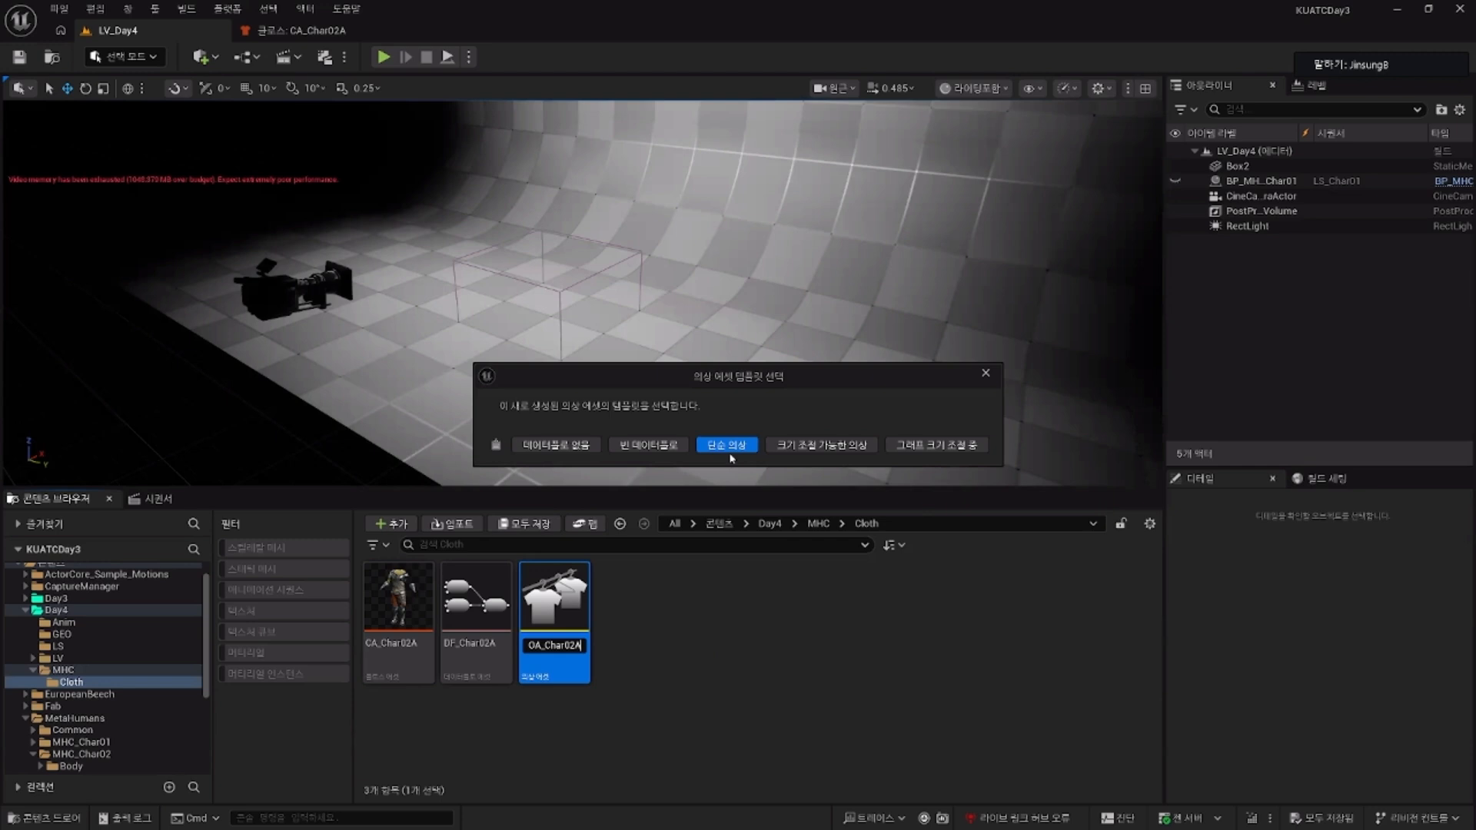
pyautogui.click(807, 448)
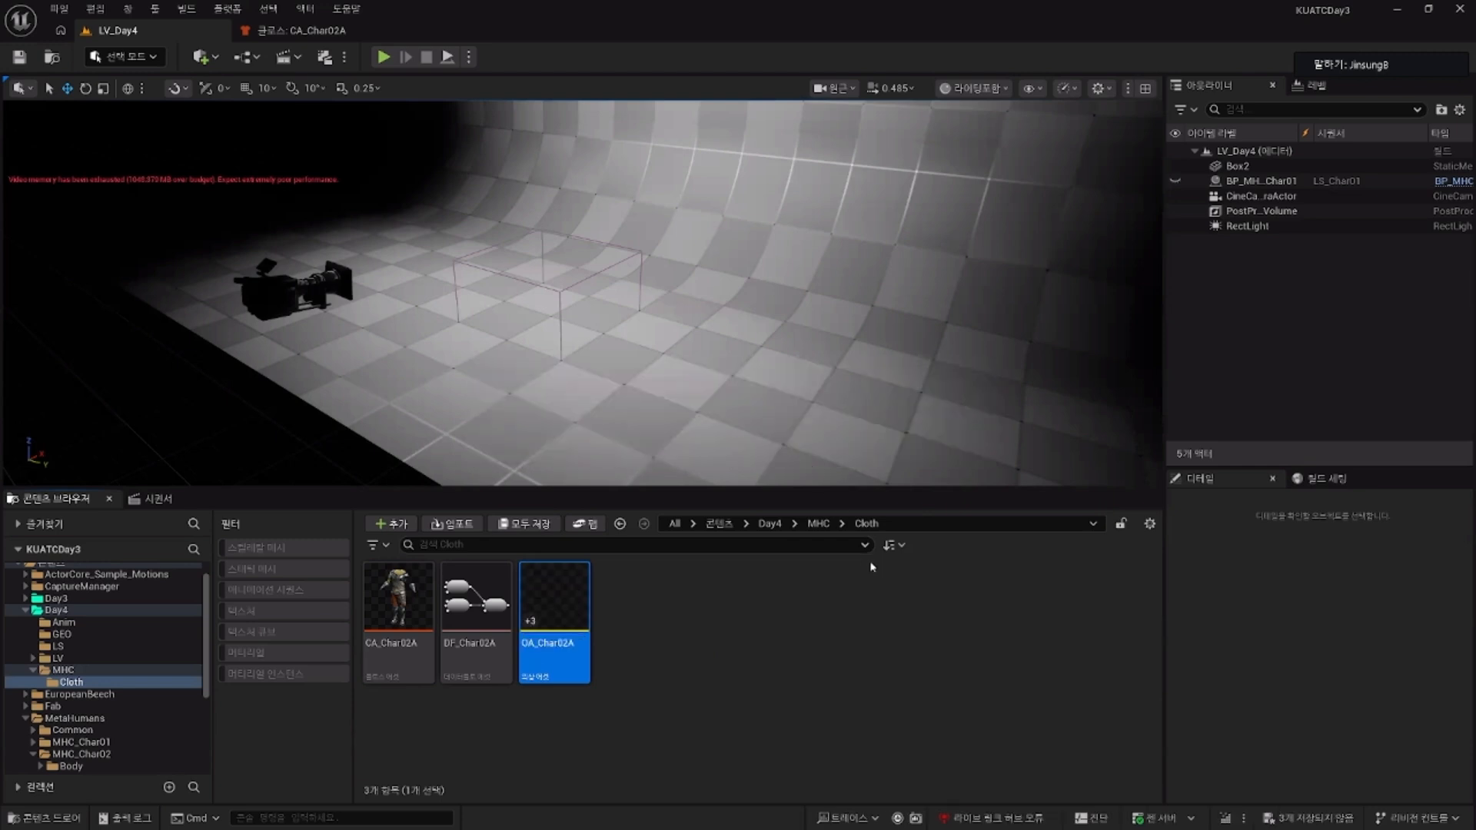
# Step: Save all the newly created assets and open the OA_Char02A outfit asset for editing
pyautogui.click(532, 524)
pyautogui.press('Return')
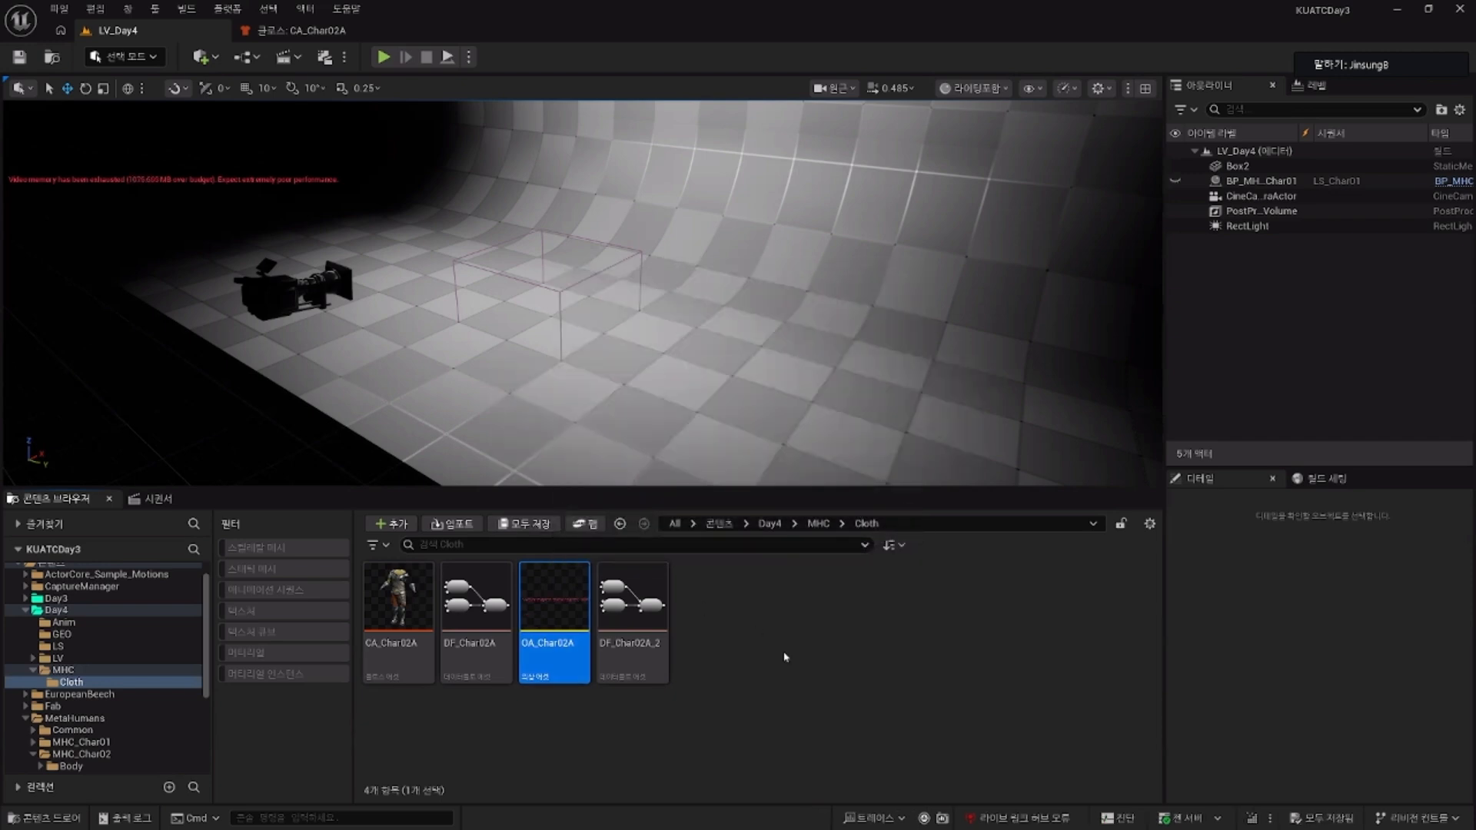
pyautogui.doubleClick(562, 610)
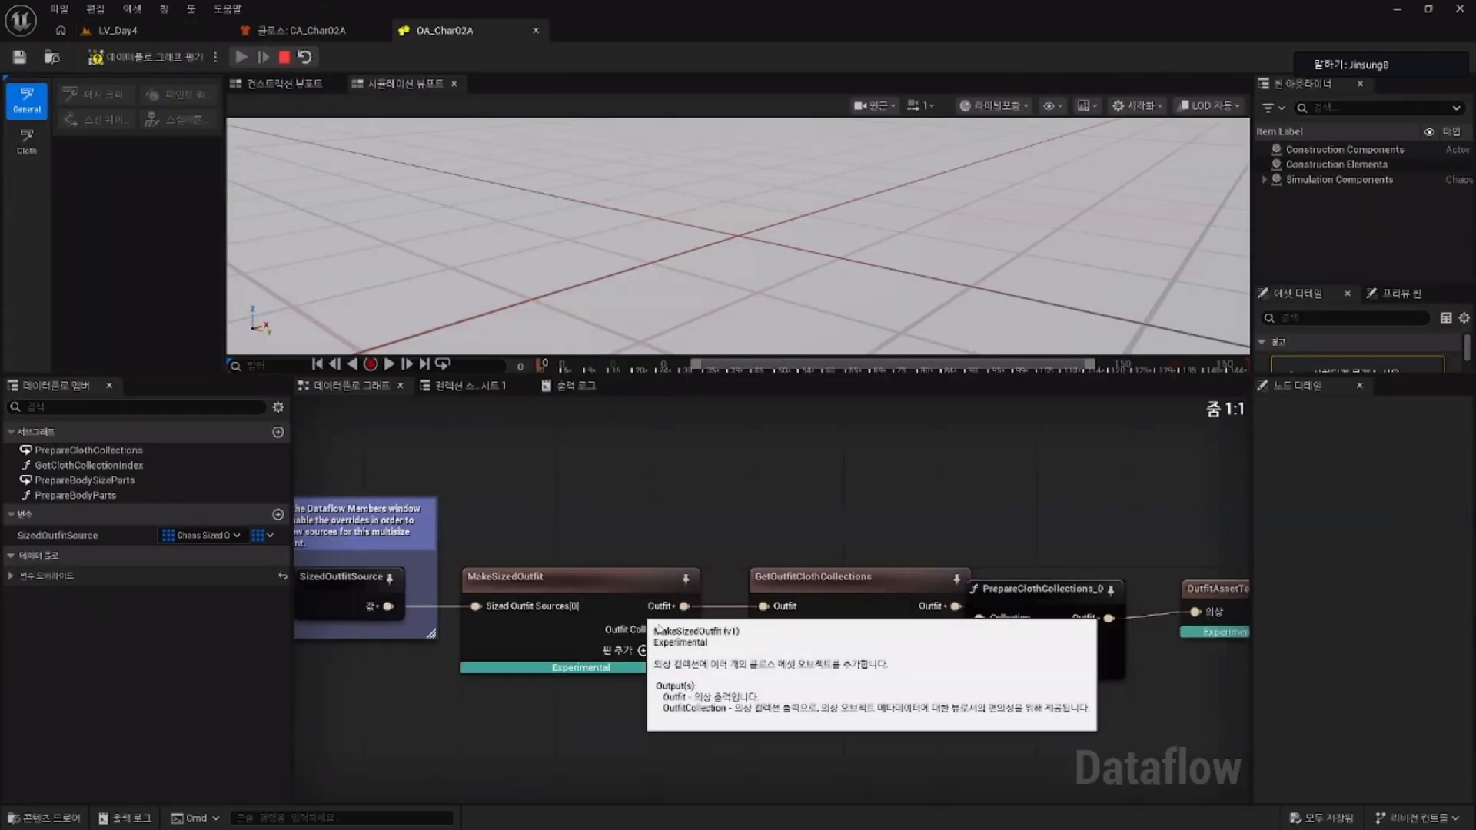
# Step: Enable the Sized Outfit Source variable override in the Dataflow members of OA_Char02A
pyautogui.click(19, 577)
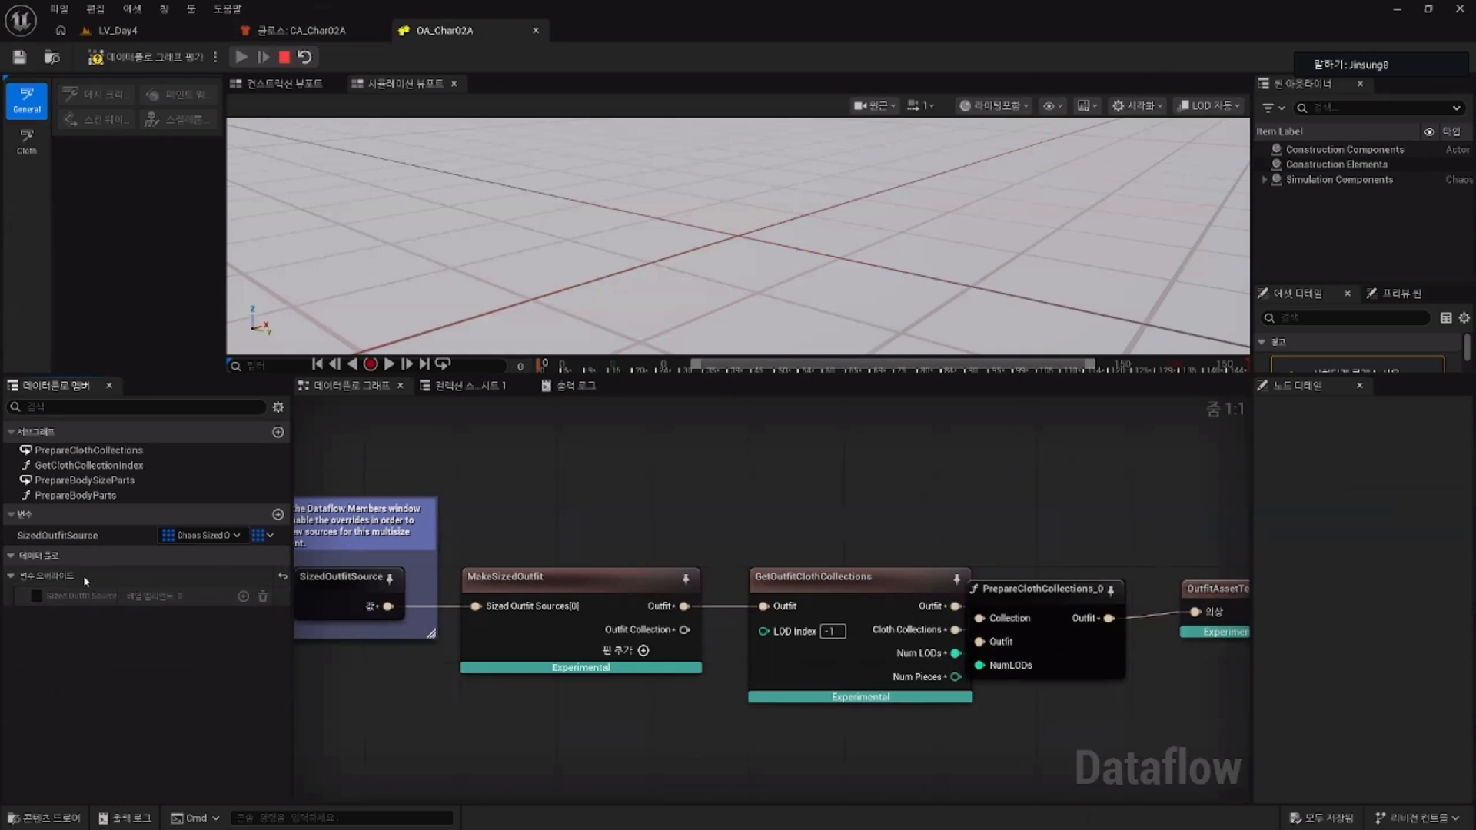
pyautogui.click(37, 598)
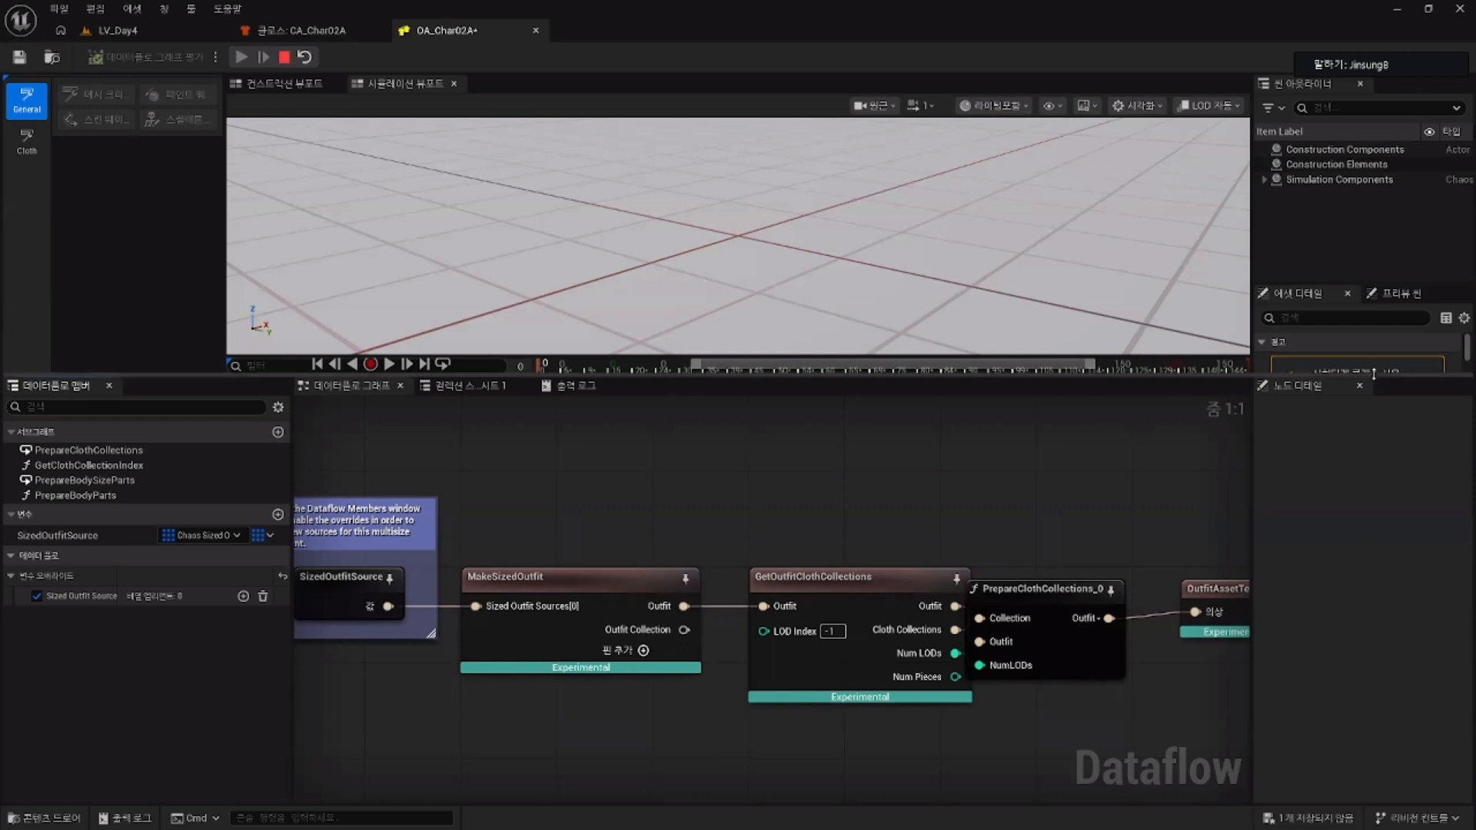
pyautogui.moveTo(1376, 432); pyautogui.dragTo(1376, 442)
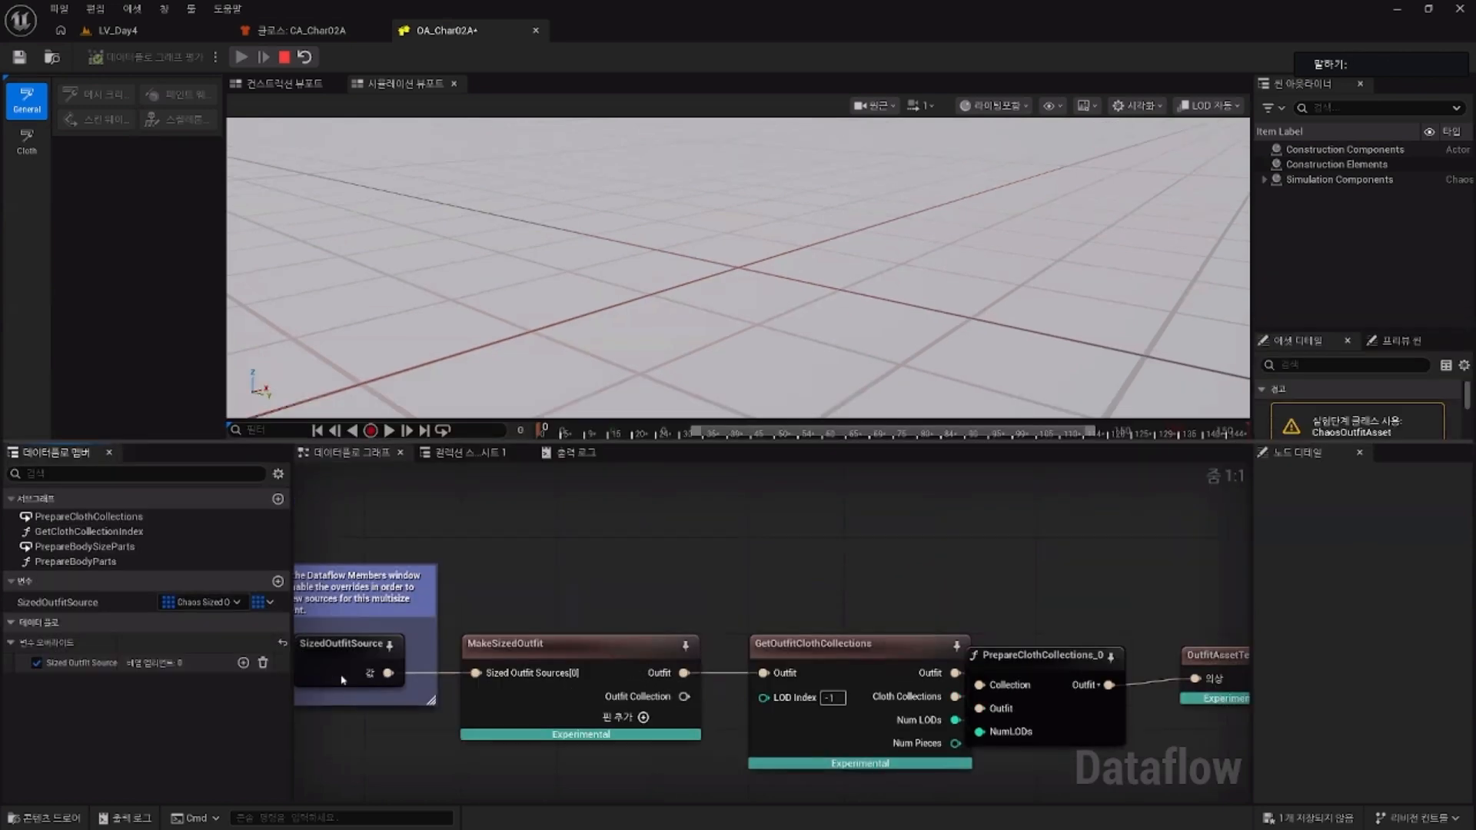
# Step: Add one element to the Sized Outfit Source override and set its Source Asset to CA_Char02A
pyautogui.click(243, 662)
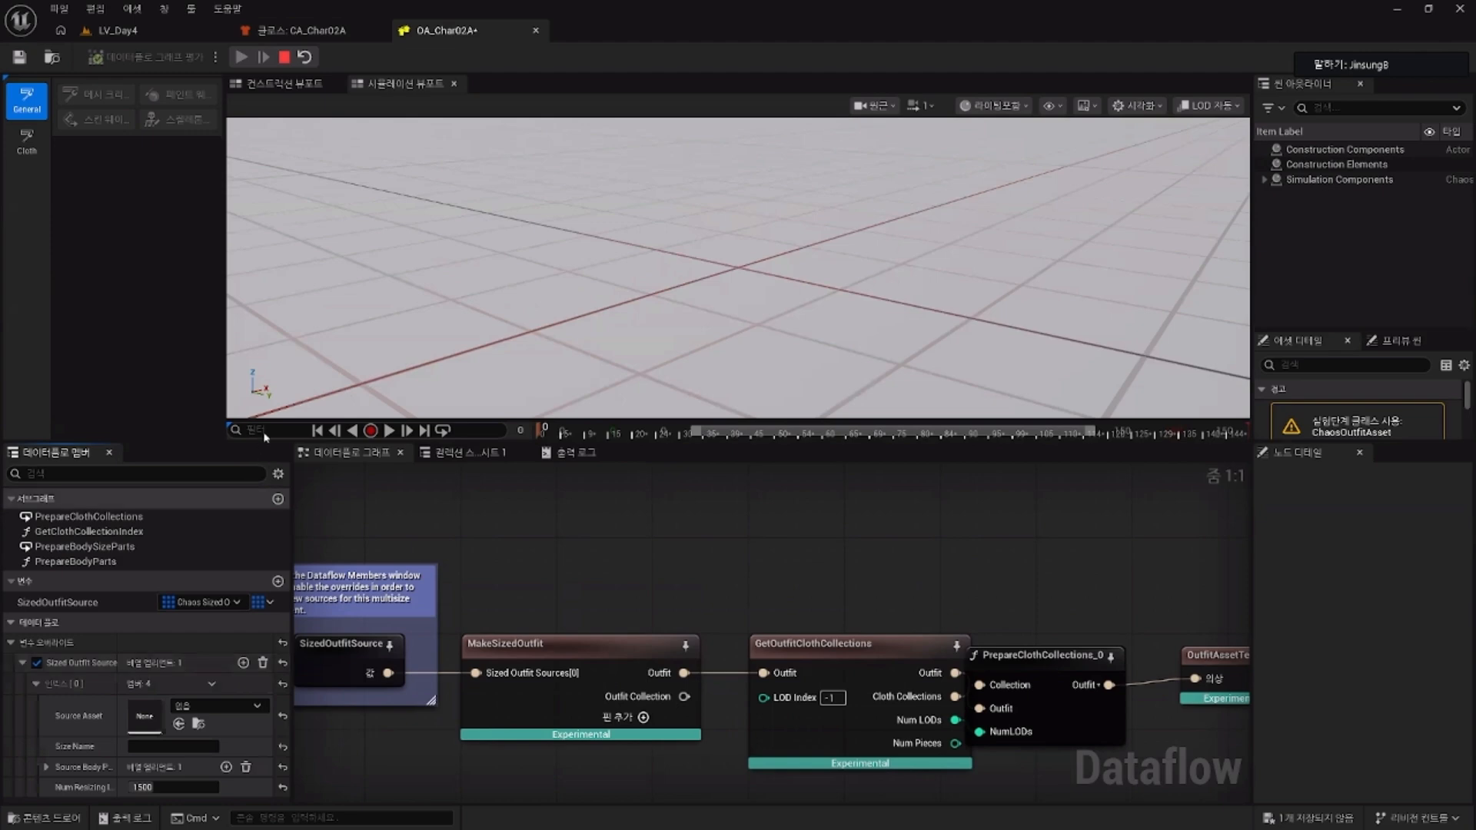
pyautogui.moveTo(266, 443); pyautogui.dragTo(278, 339)
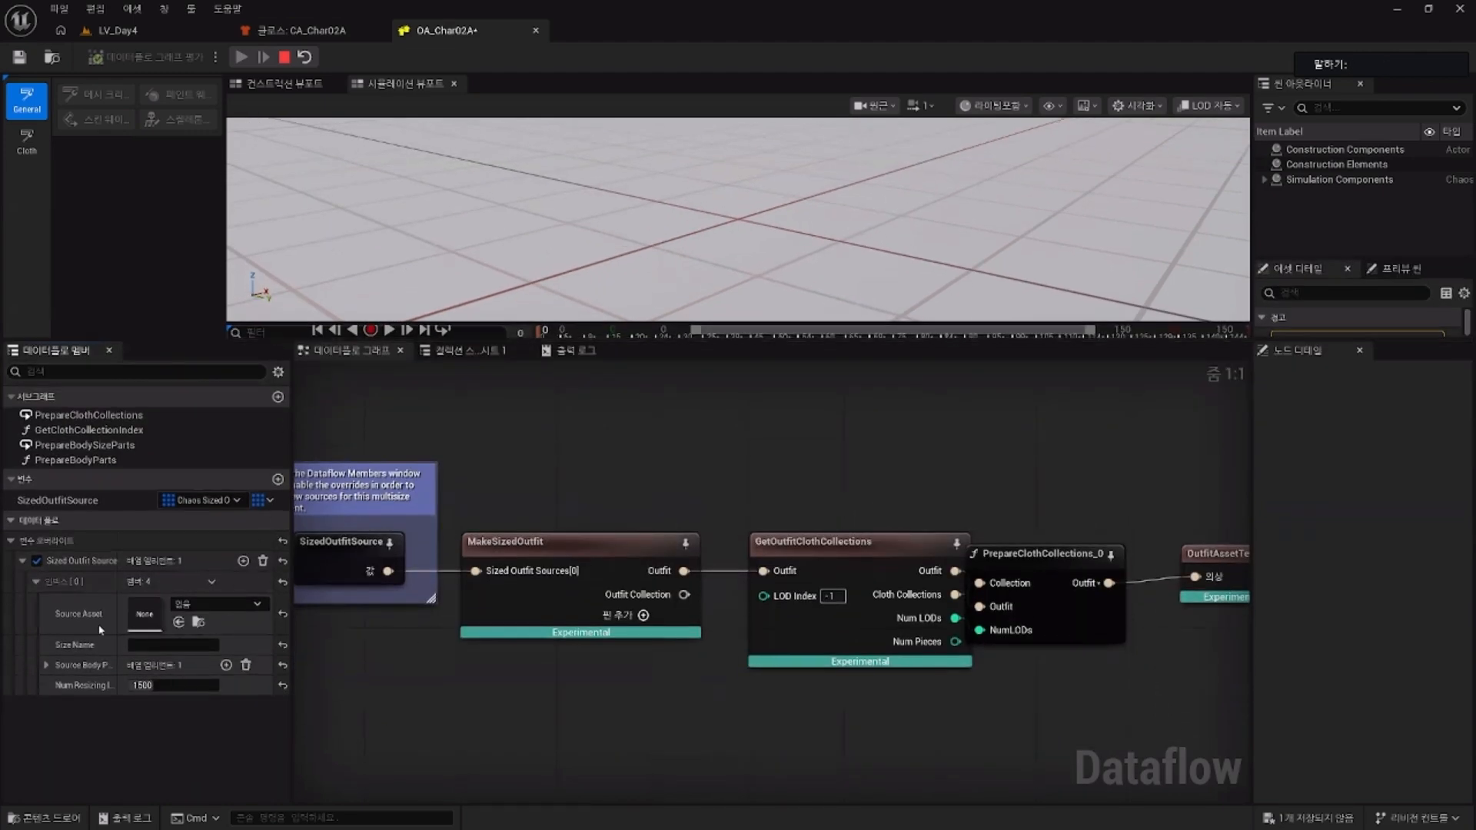
pyautogui.click(218, 604)
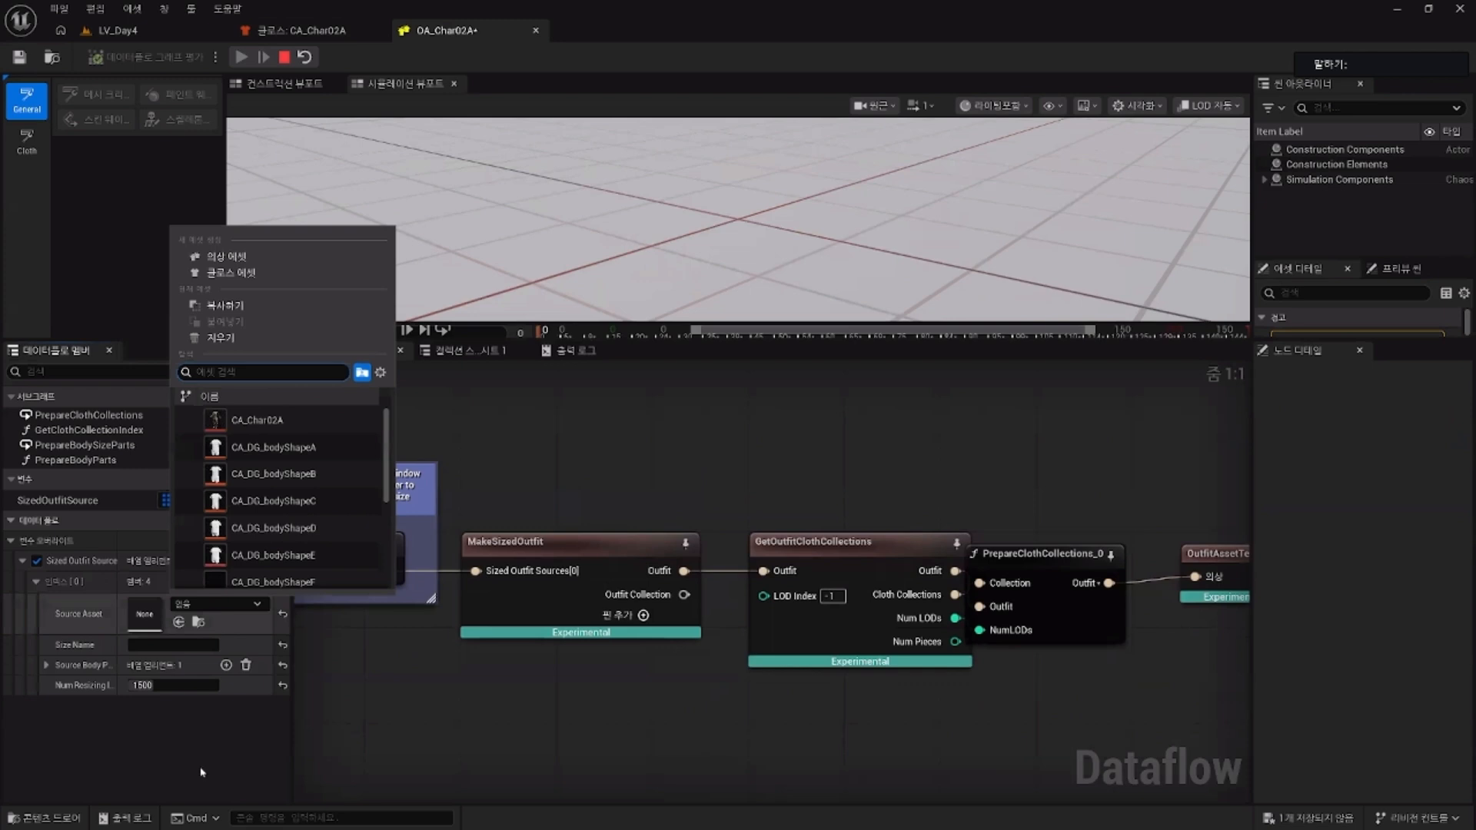
pyautogui.click(295, 428)
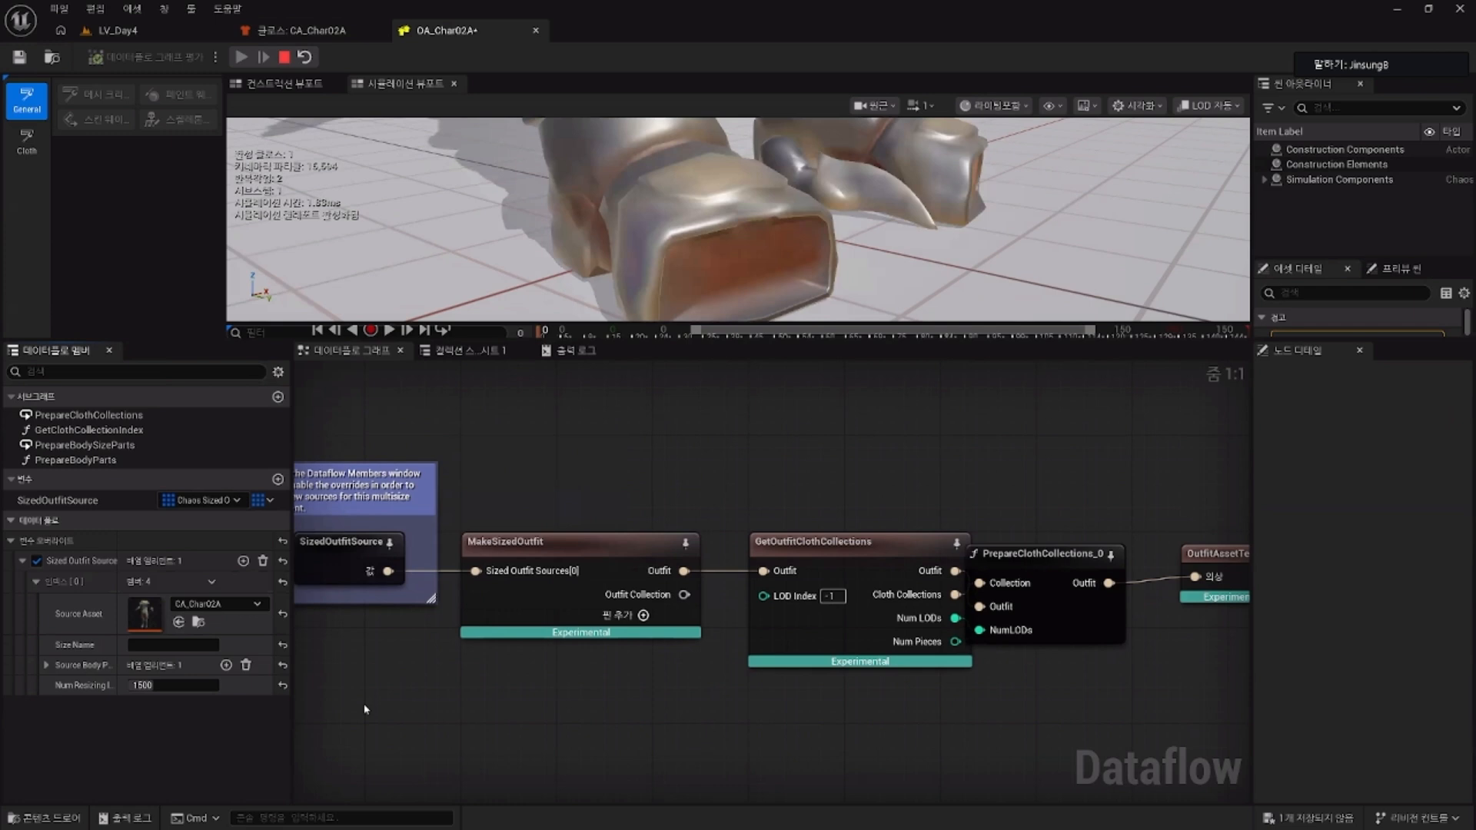
# Step: Set the source body part element of OA_Char02A to MHC_Char02_CombinedSkelMesh from the Day4/GEO folder and save the outfit asset
pyautogui.click(47, 666)
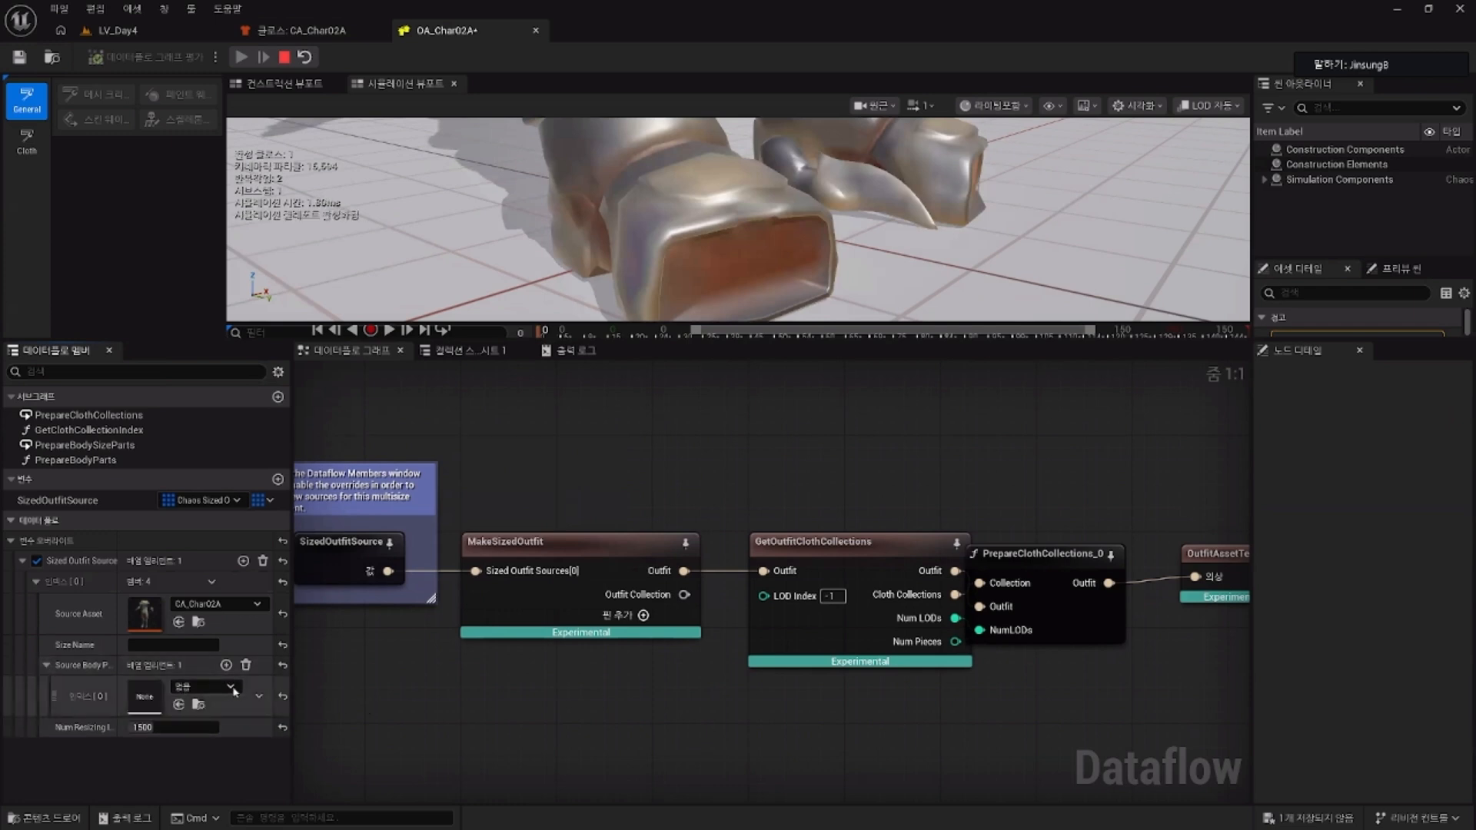
pyautogui.click(154, 32)
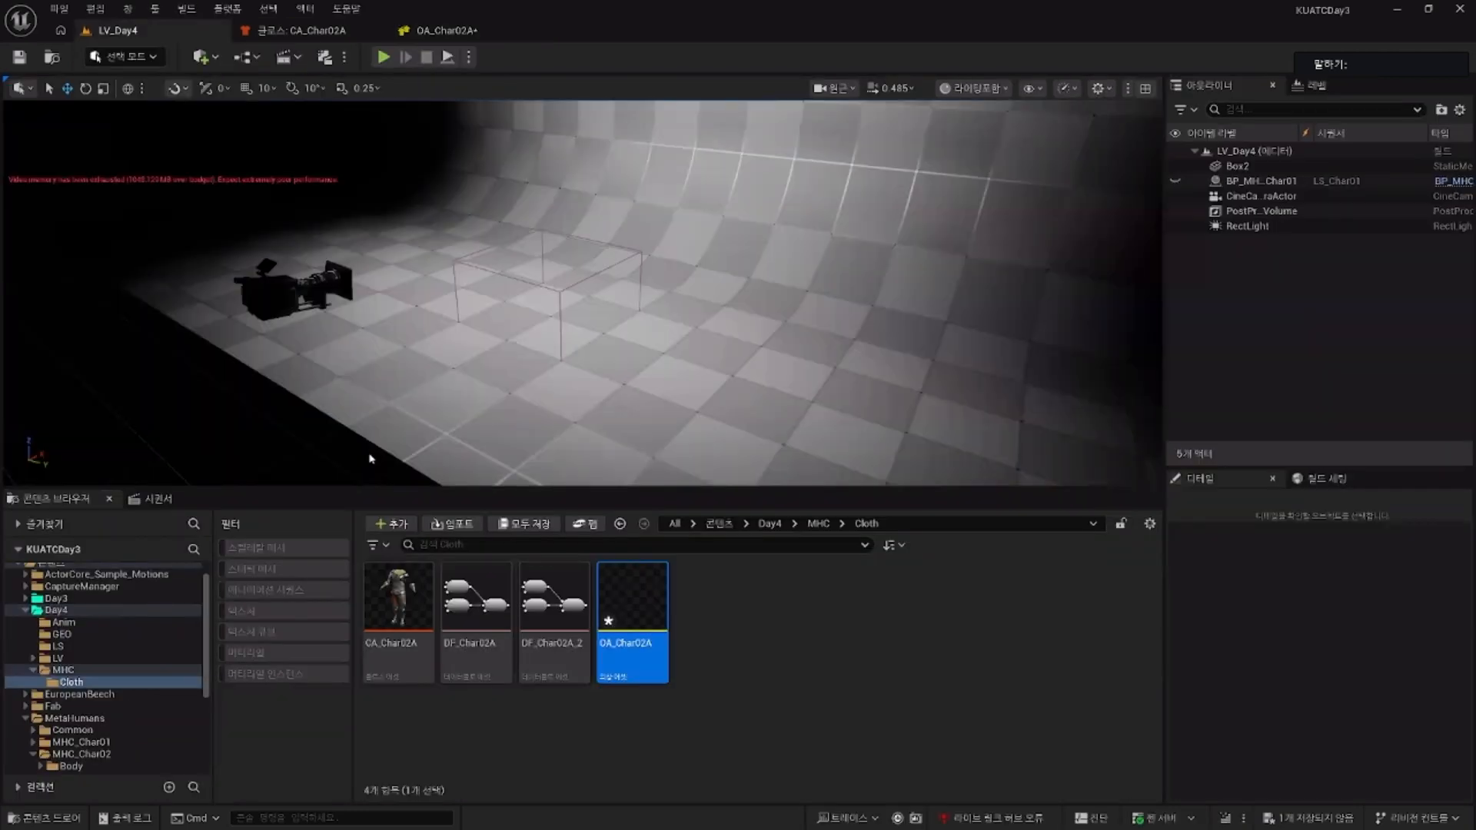
pyautogui.click(69, 637)
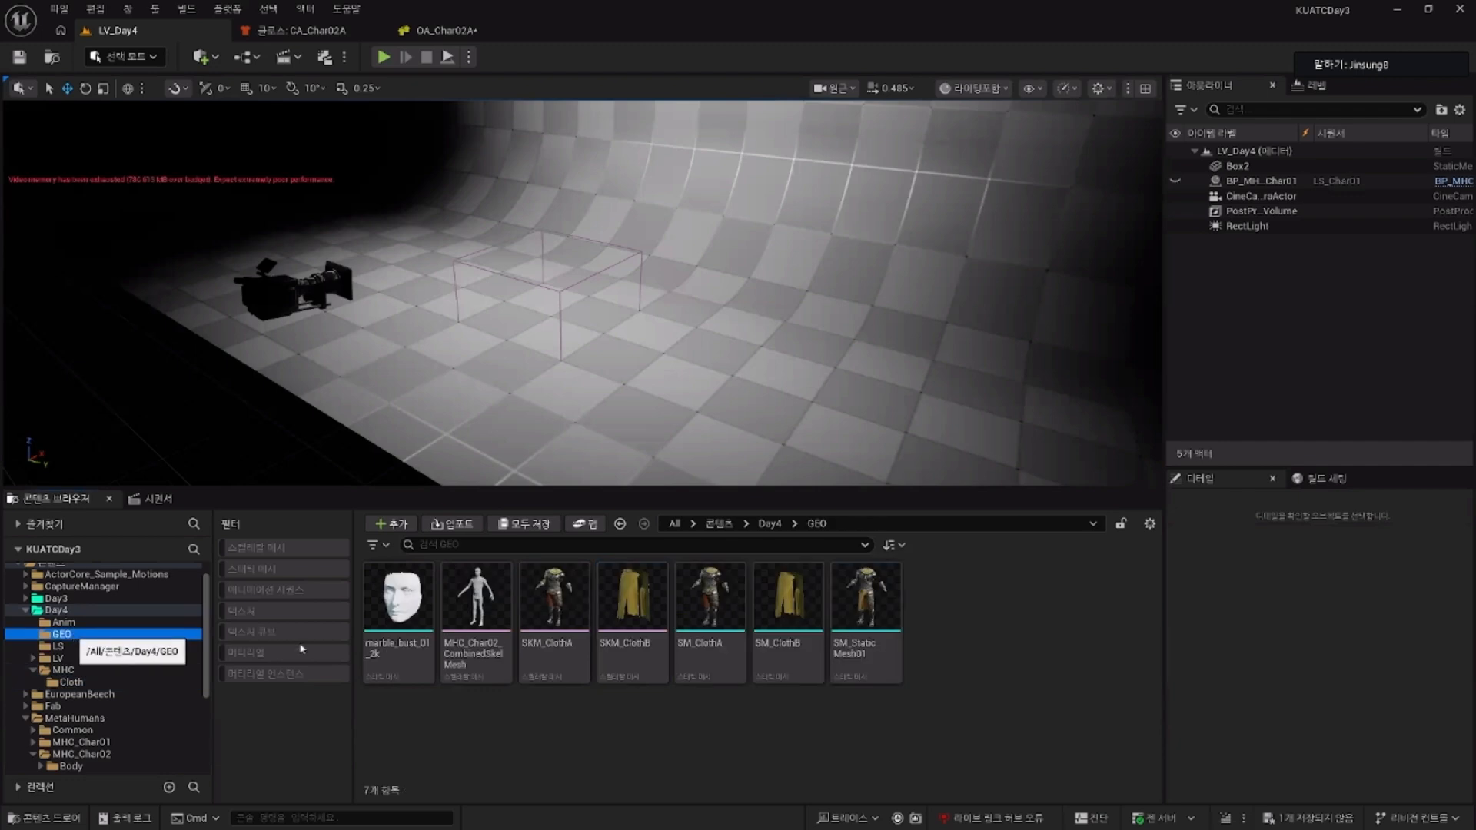
pyautogui.click(476, 611)
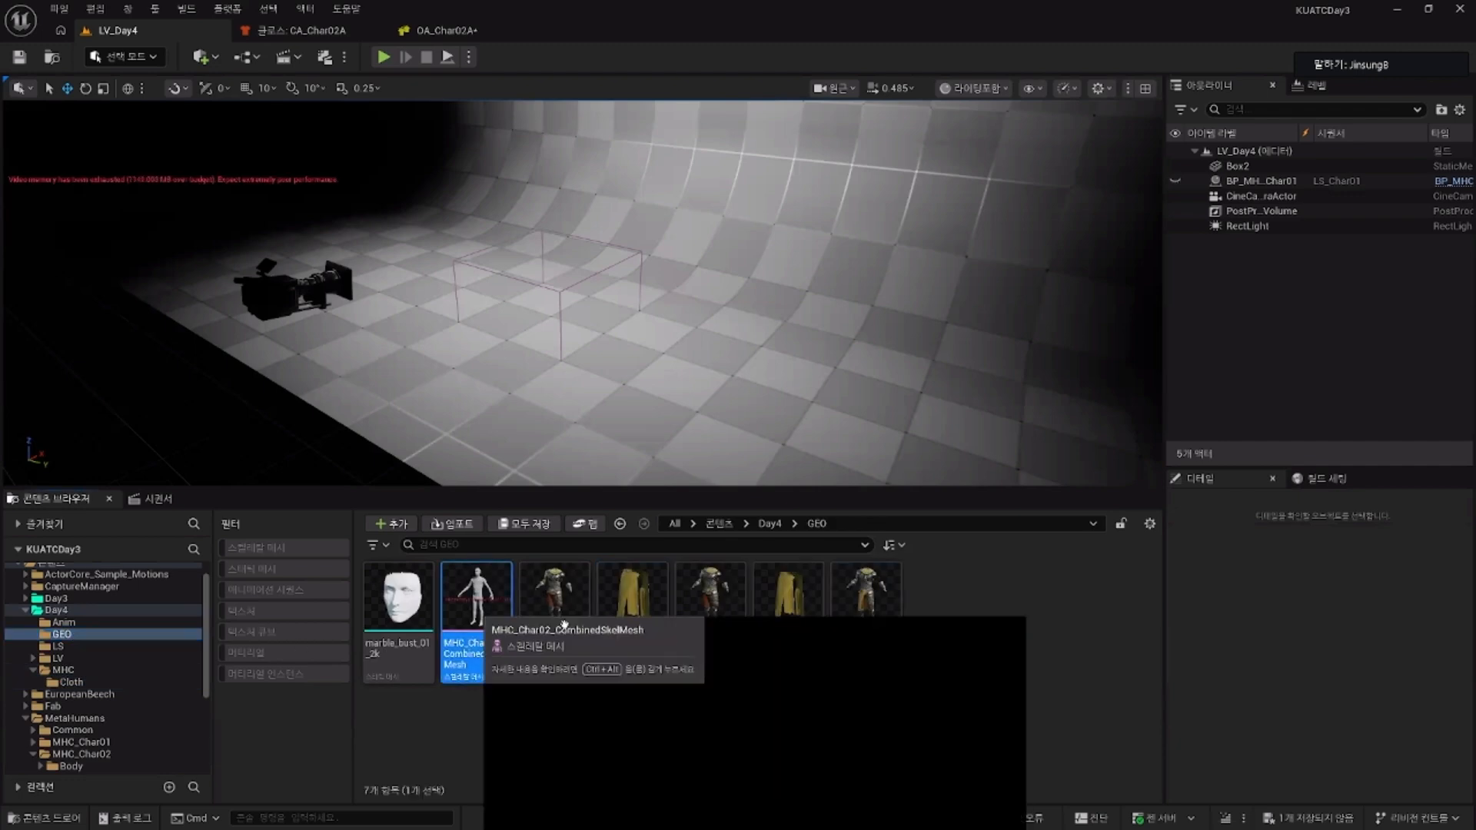
pyautogui.click(438, 31)
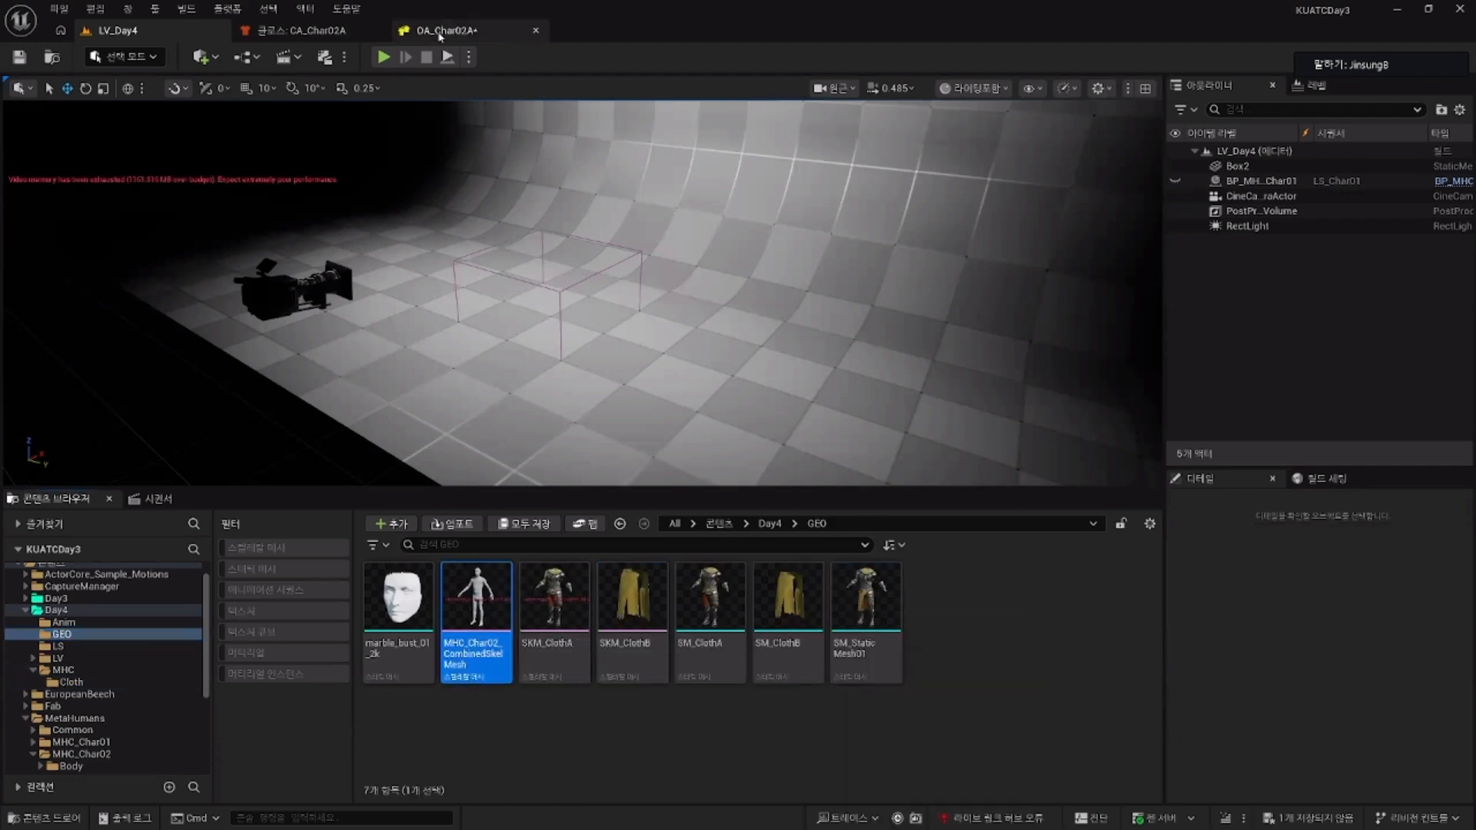
pyautogui.click(180, 705)
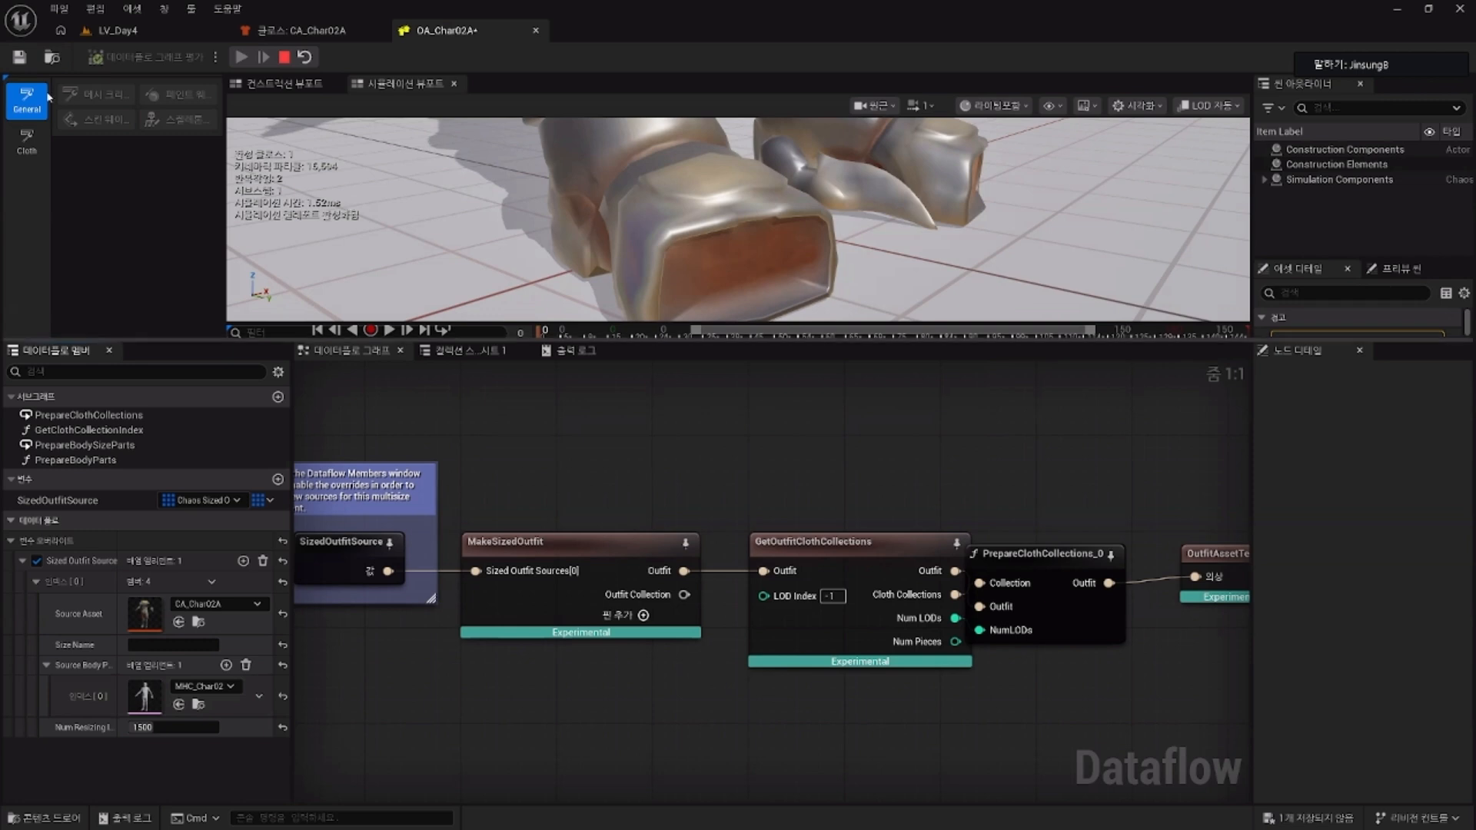
pyautogui.click(20, 57)
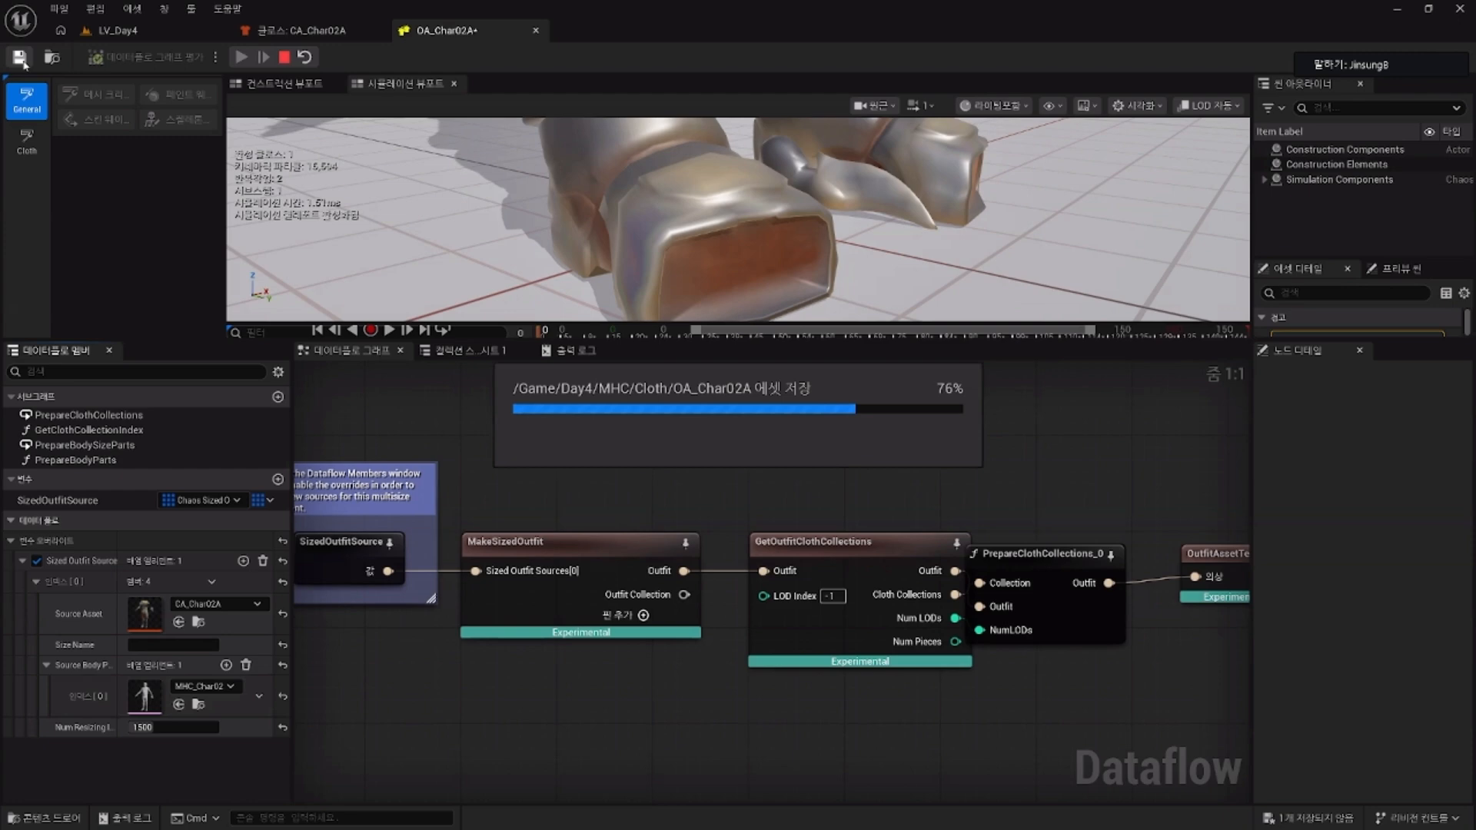
# Step: Create a MetaHuman wardrobe item (메타휴먼 의상 아이템) in the Day4/MHC/Cloth folder
pyautogui.click(182, 35)
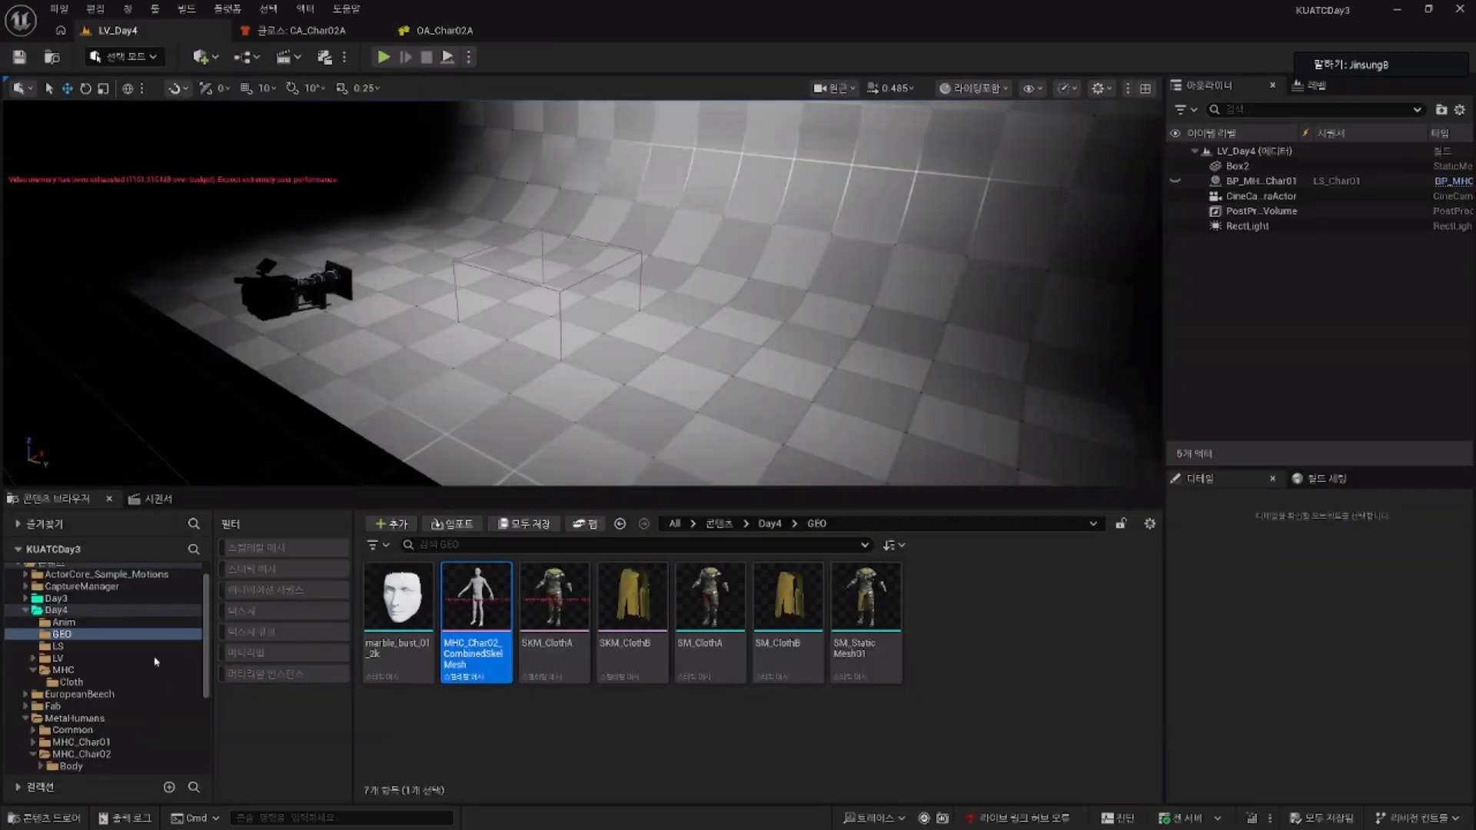
pyautogui.click(71, 682)
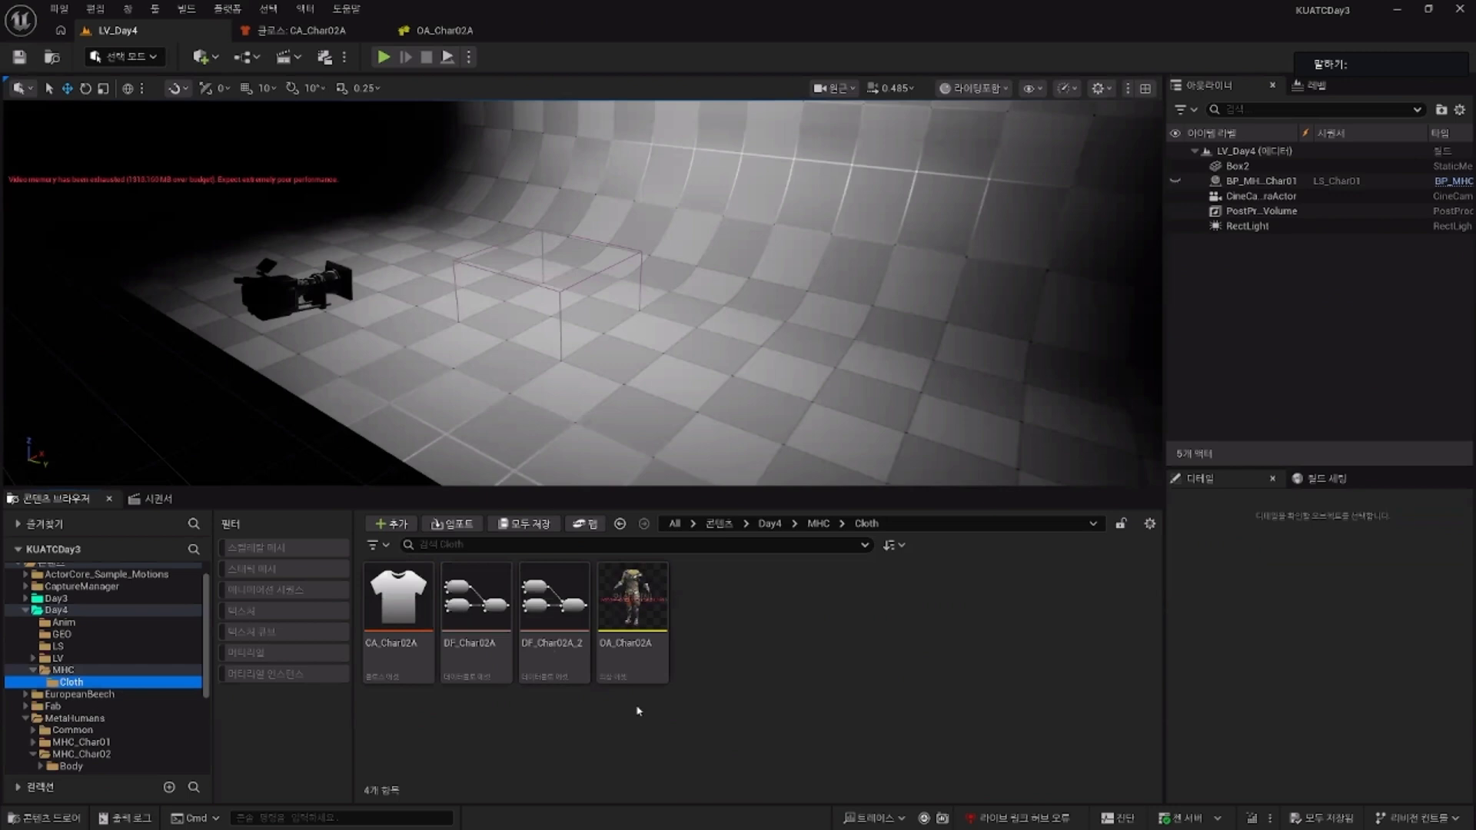
pyautogui.rightClick(750, 614)
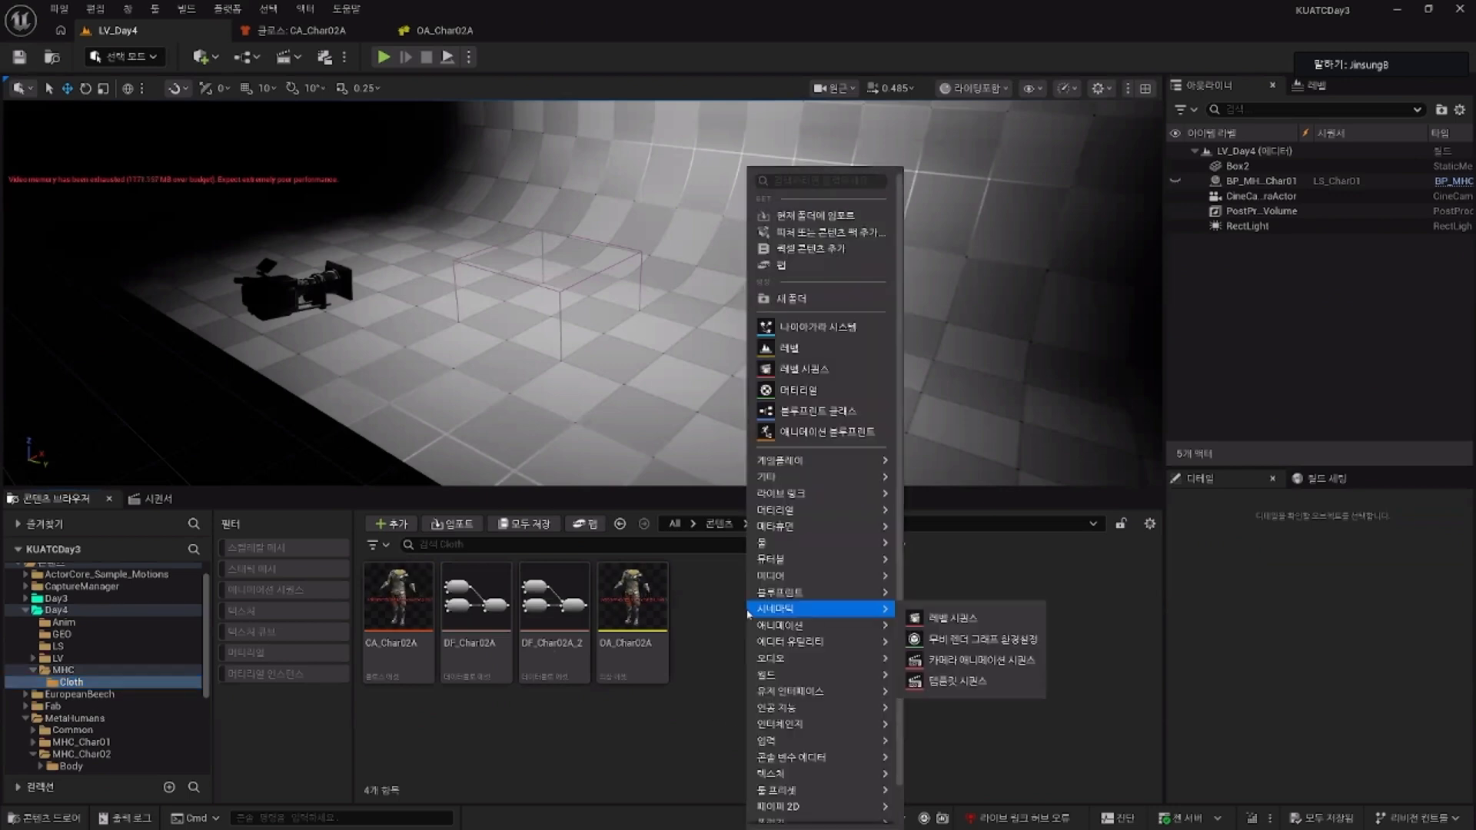
pyautogui.moveTo(806, 527)
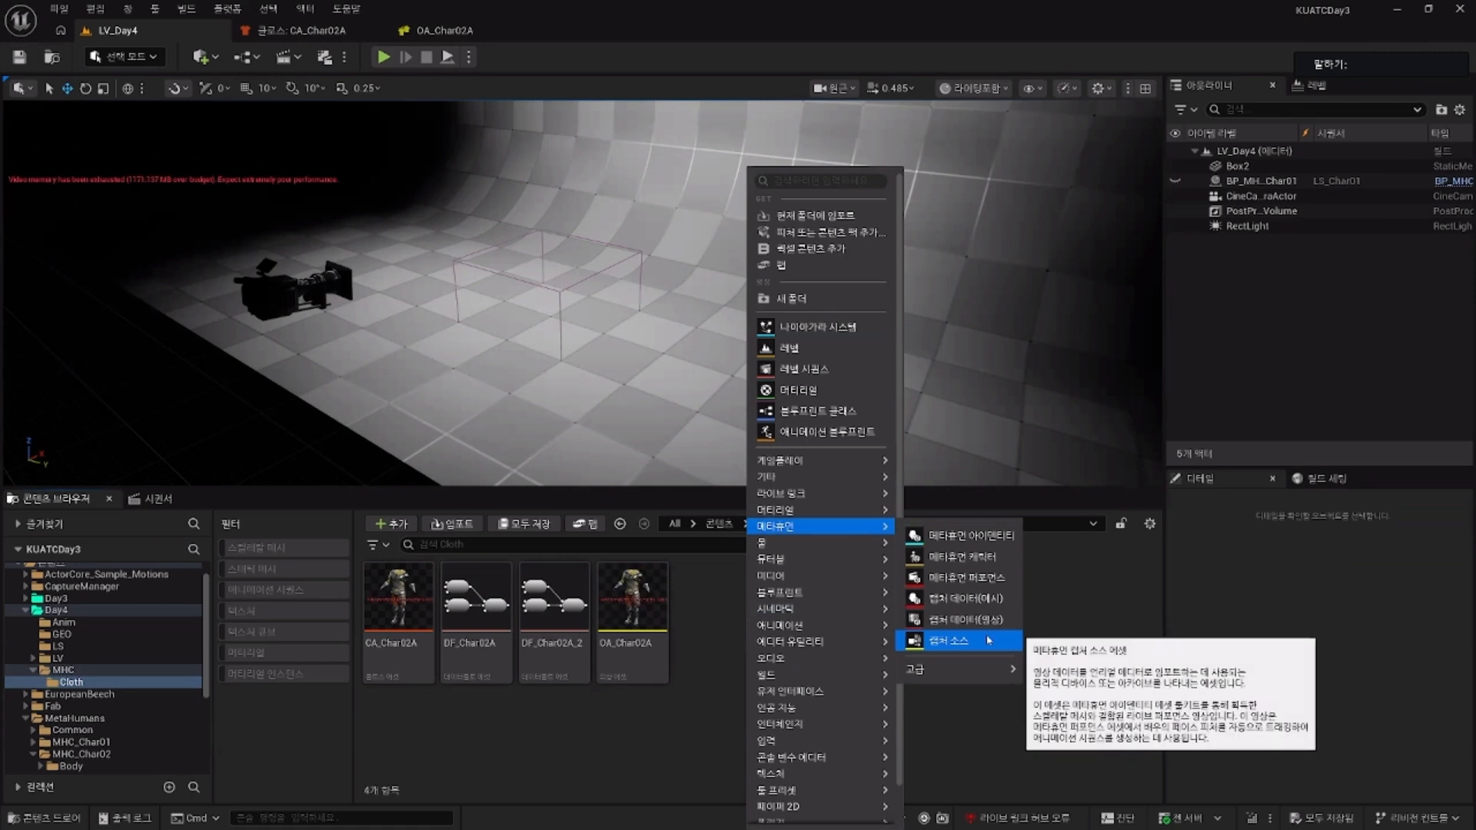
pyautogui.moveTo(992, 670)
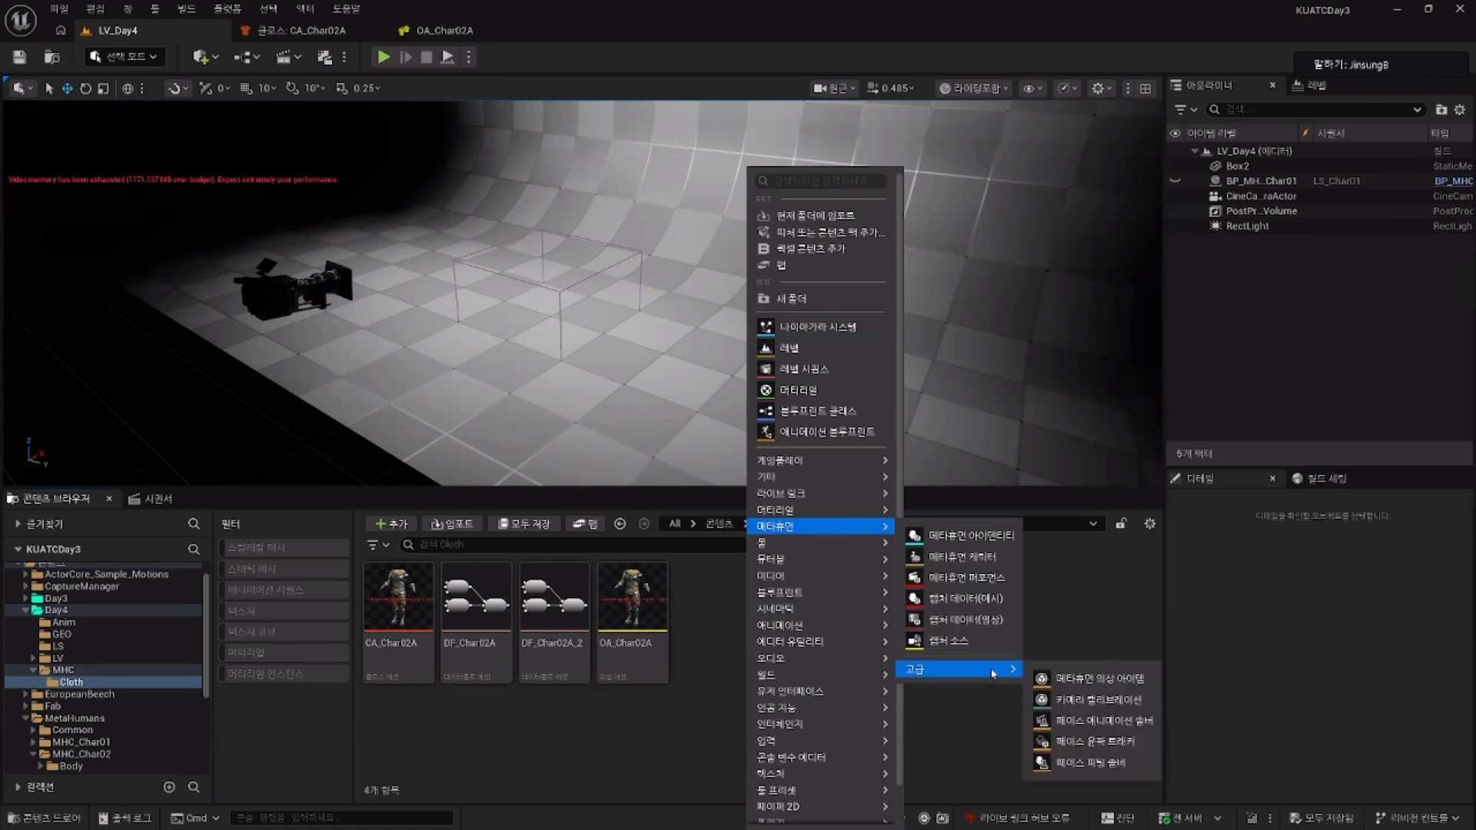
pyautogui.click(1108, 681)
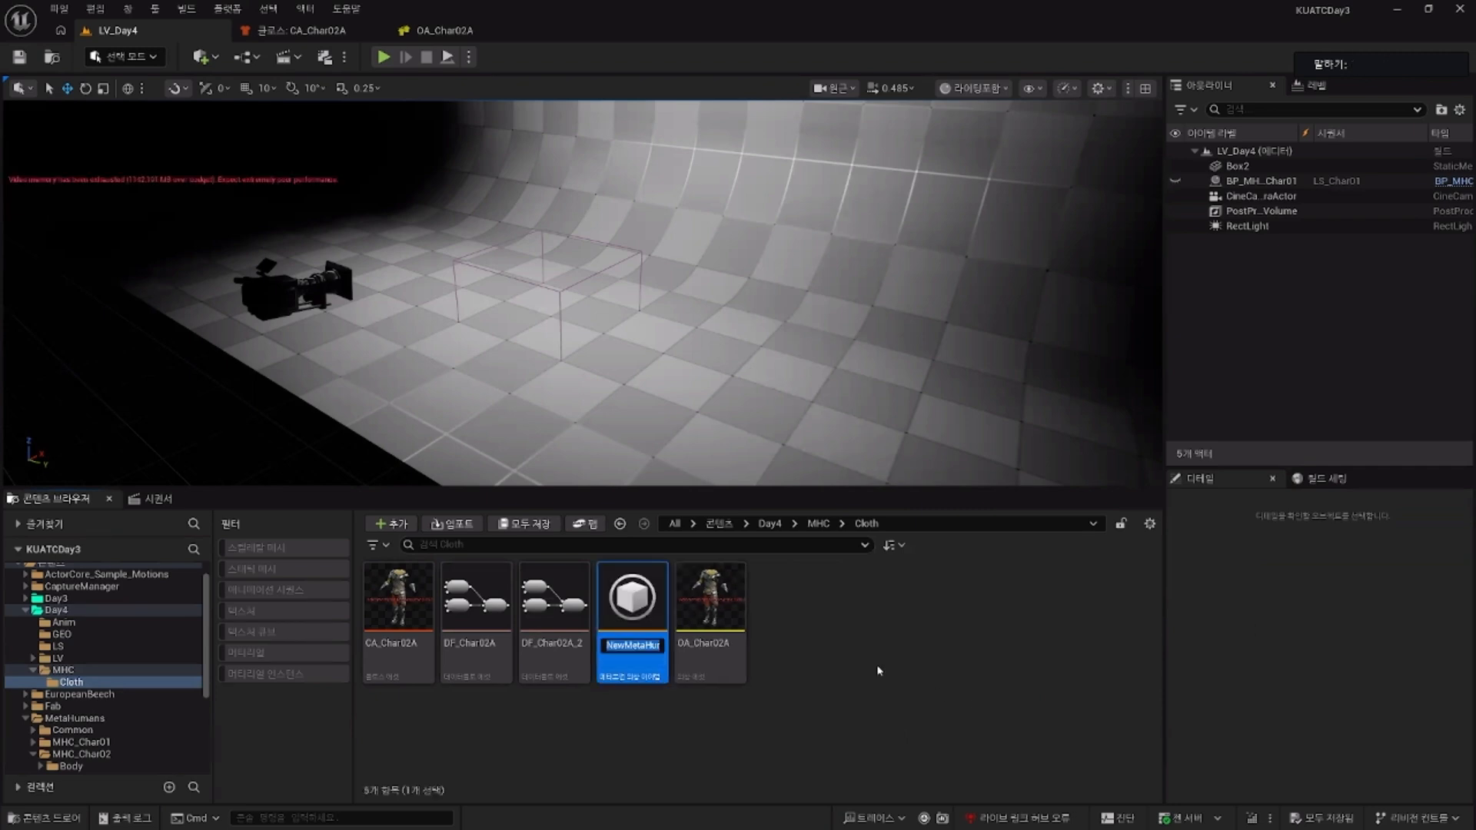
# Step: Name the new wardrobe item MHWI_Char02A and save it
pyautogui.press('Home')
pyautogui.press('Delete')
pyautogui.press('Delete')
pyautogui.press('Delete')
pyautogui.press('Delete')
pyautogui.press('Delete')
pyautogui.press('Delete')
pyautogui.press('Delete')
pyautogui.press('Delete')
pyautogui.press('Delete')
pyautogui.press('Delete')
pyautogui.press('Delete')
pyautogui.press('Delete')
pyautogui.press('Delete')
pyautogui.press('Delete')
pyautogui.press('Delete')
pyautogui.press('Delete')
pyautogui.press('Delete')
pyautogui.press('Delete')
pyautogui.press('Delete')
pyautogui.press('Delete')
pyautogui.press('Delete')
pyautogui.press('Delete')
pyautogui.press('Delete')
pyautogui.press('Delete')
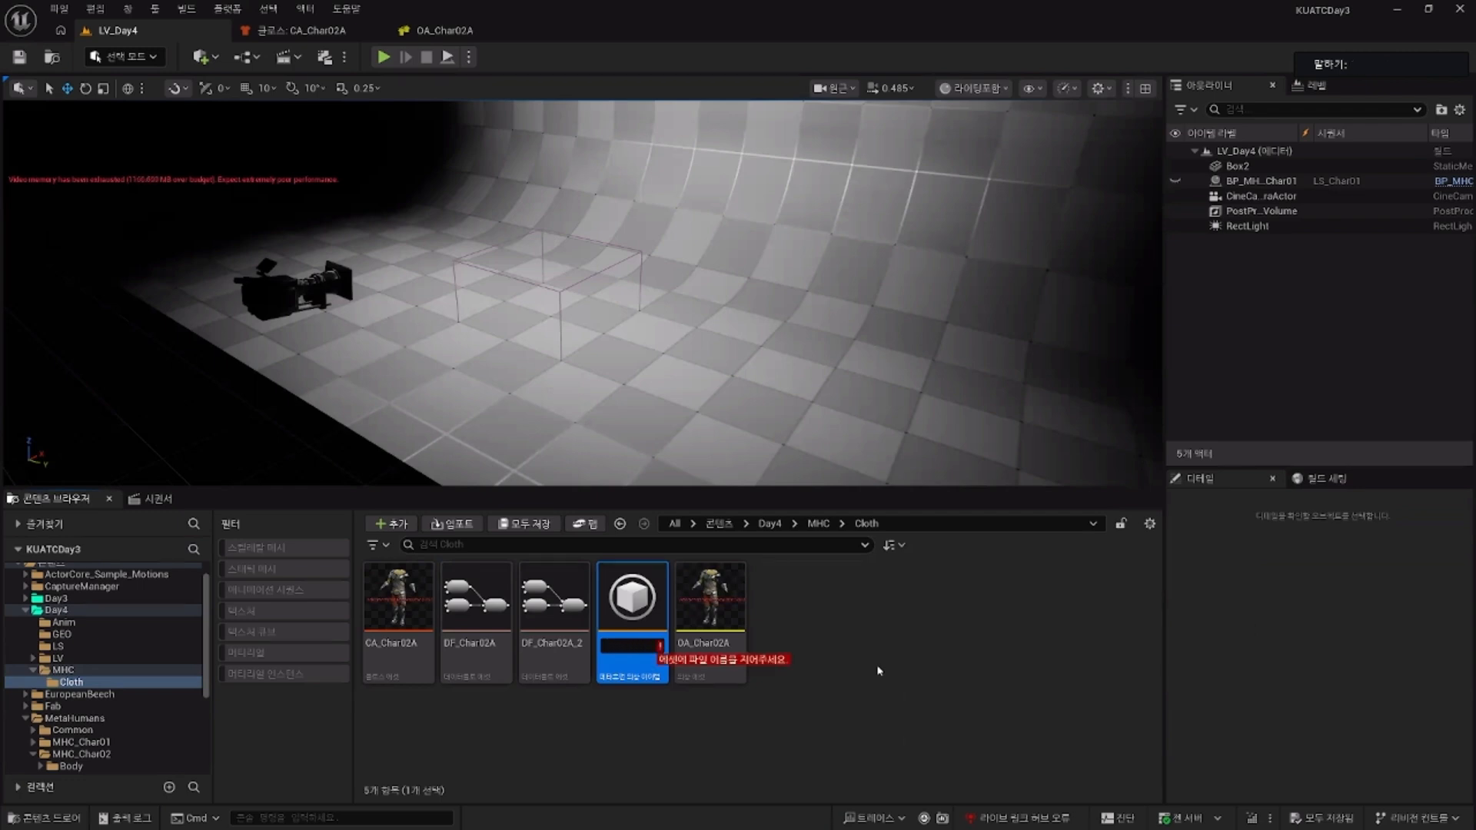
pyautogui.write('MHWI_')
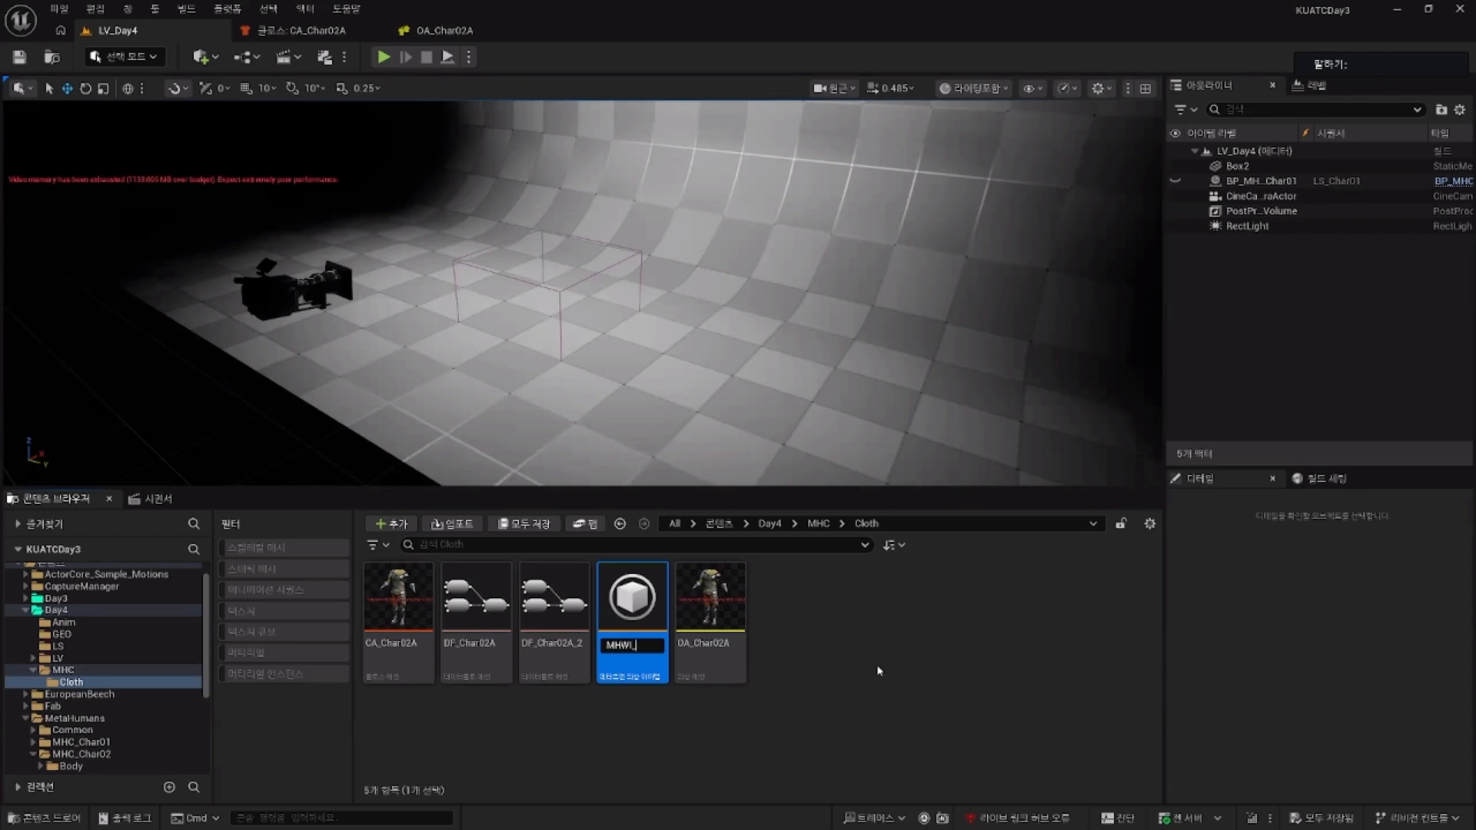
pyautogui.write('Char02A')
pyautogui.press('Return')
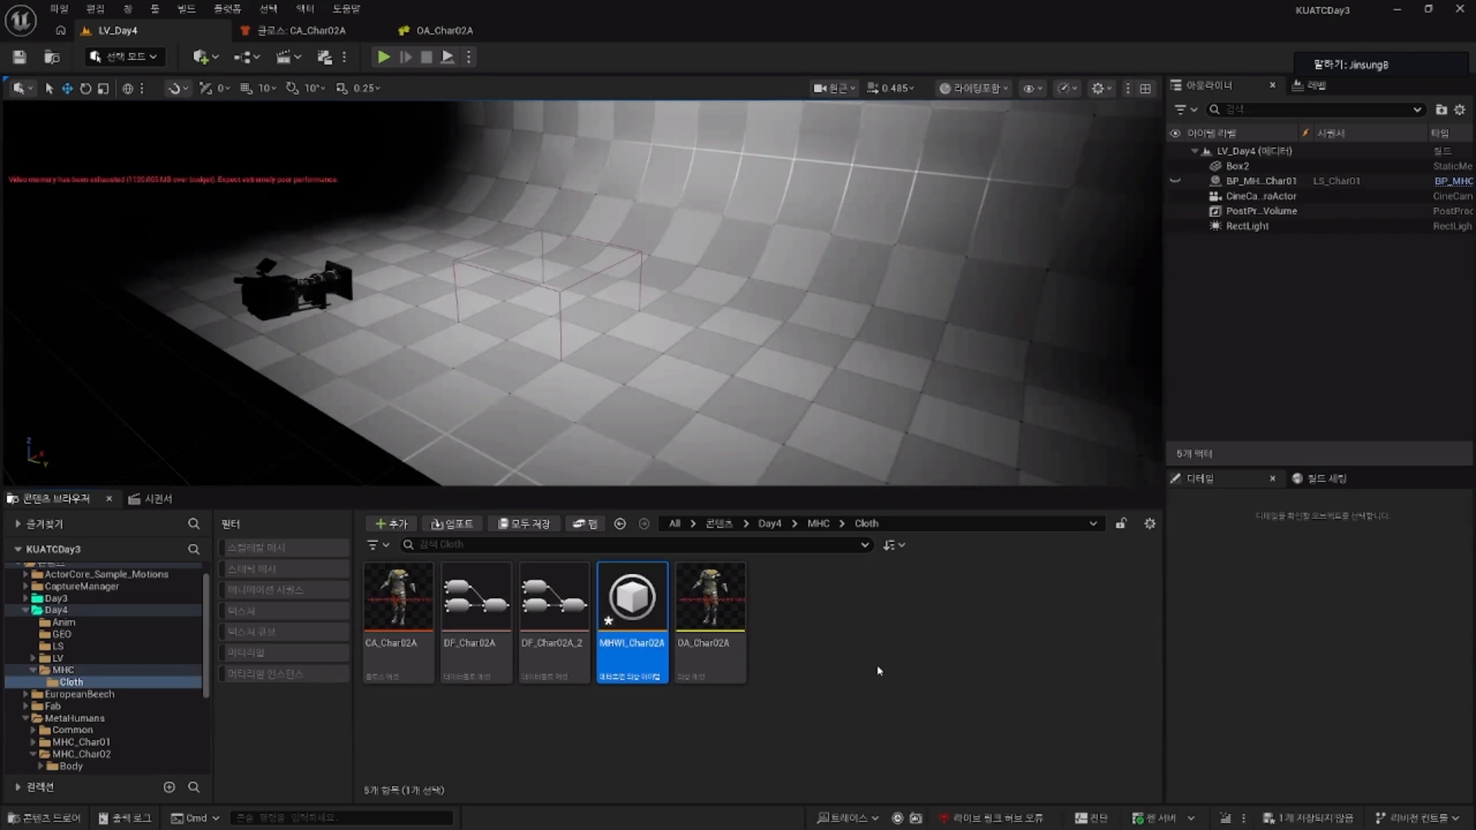
pyautogui.click(536, 527)
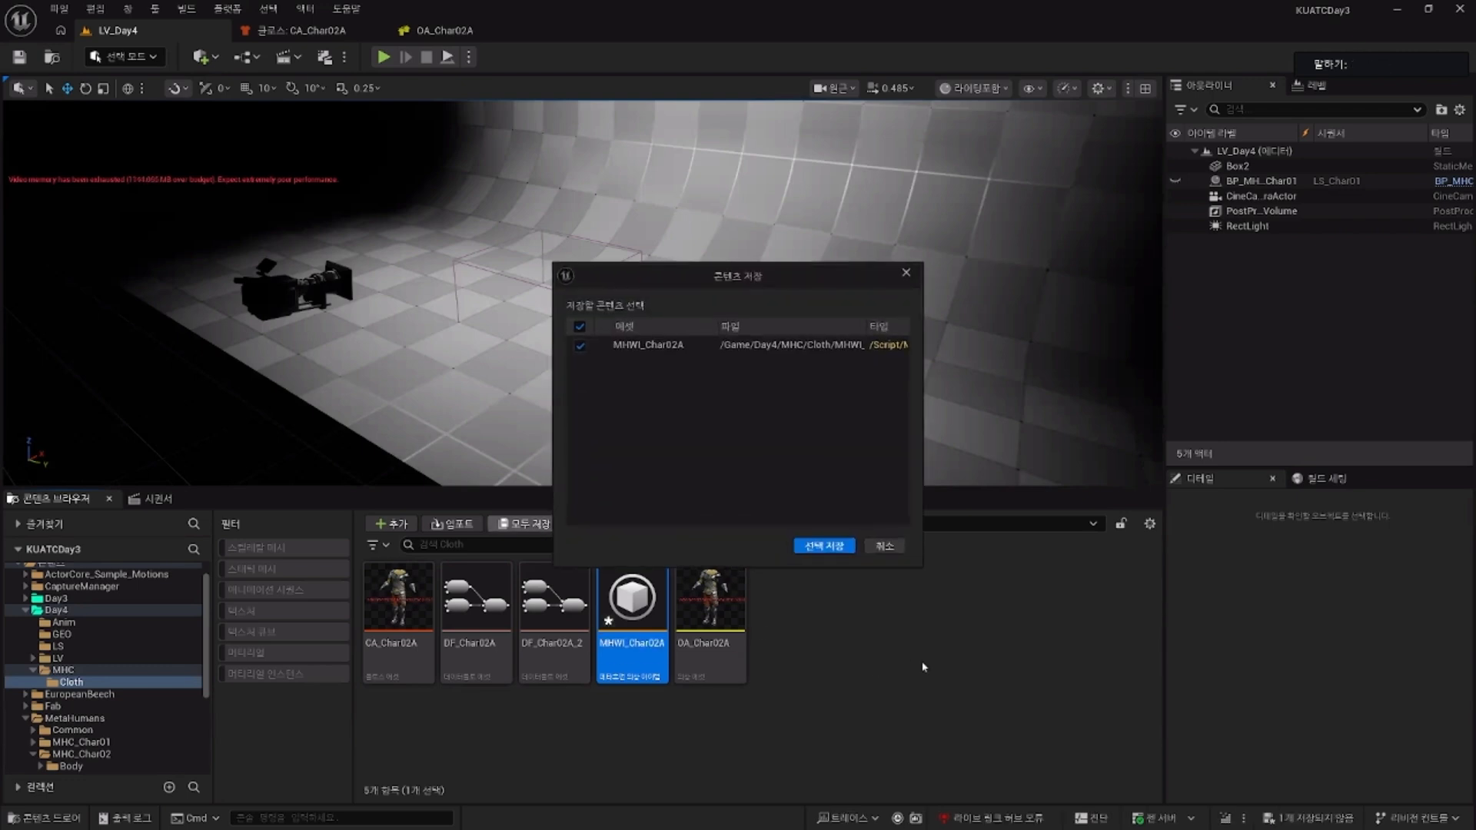
pyautogui.press('Return')
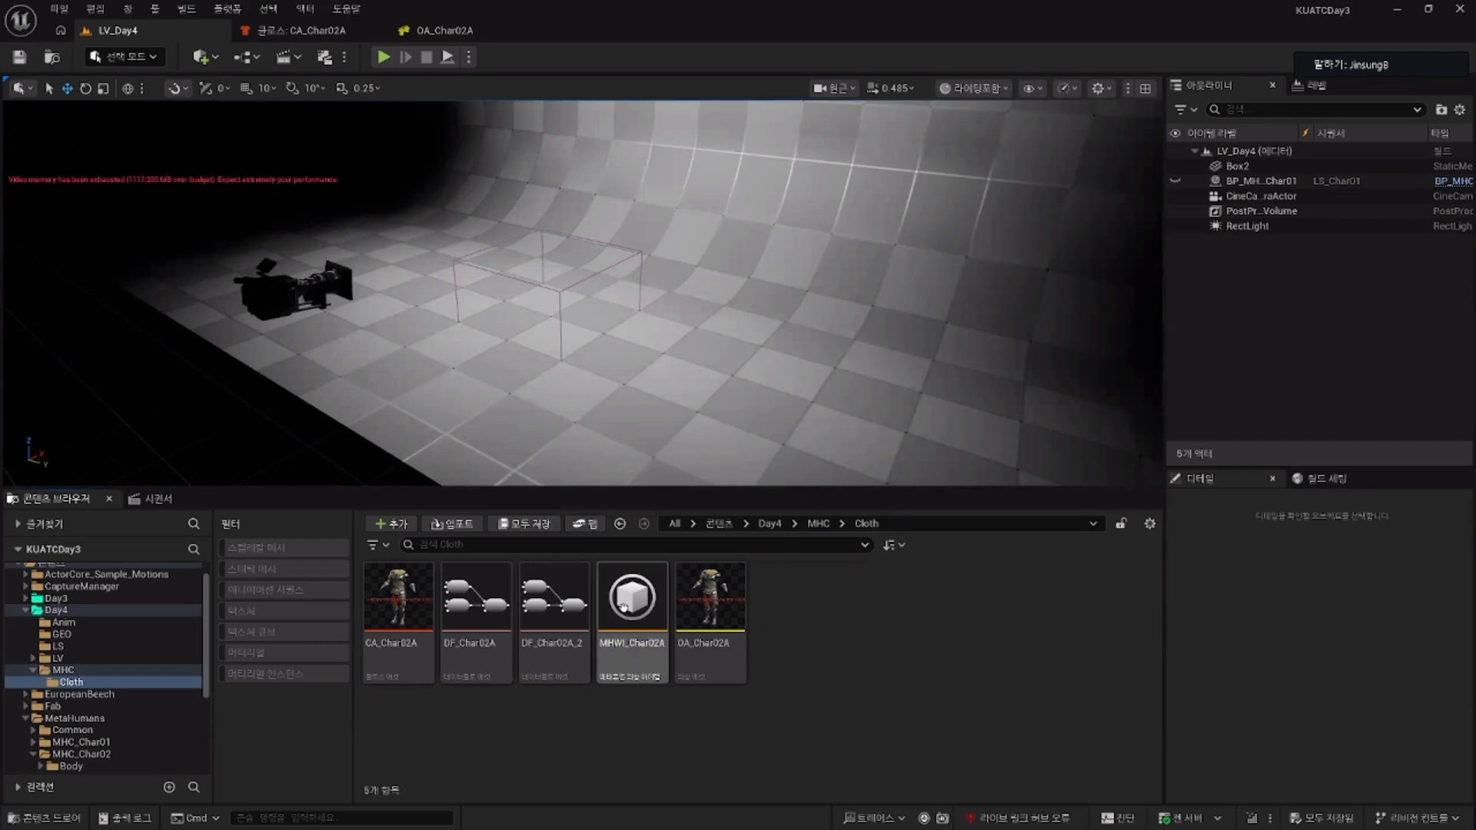
# Step: Open MHWI_Char02A, assign OA_Char02A as its main asset (주 에셋) and set its pipeline to 메타휴먼 의상 파이프라인
pyautogui.doubleClick(623, 607)
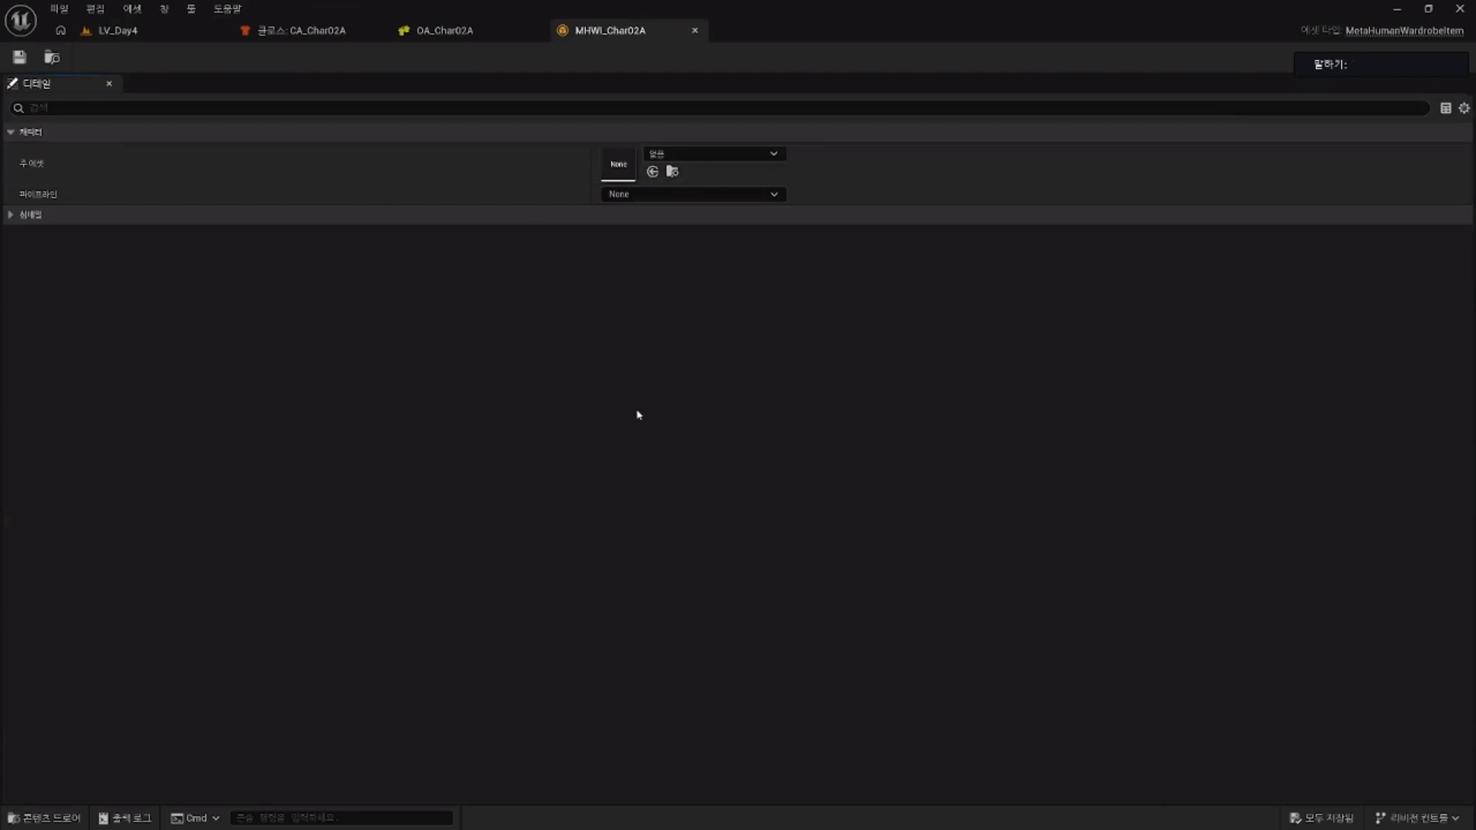
pyautogui.hotkey('ctrl', 'space')
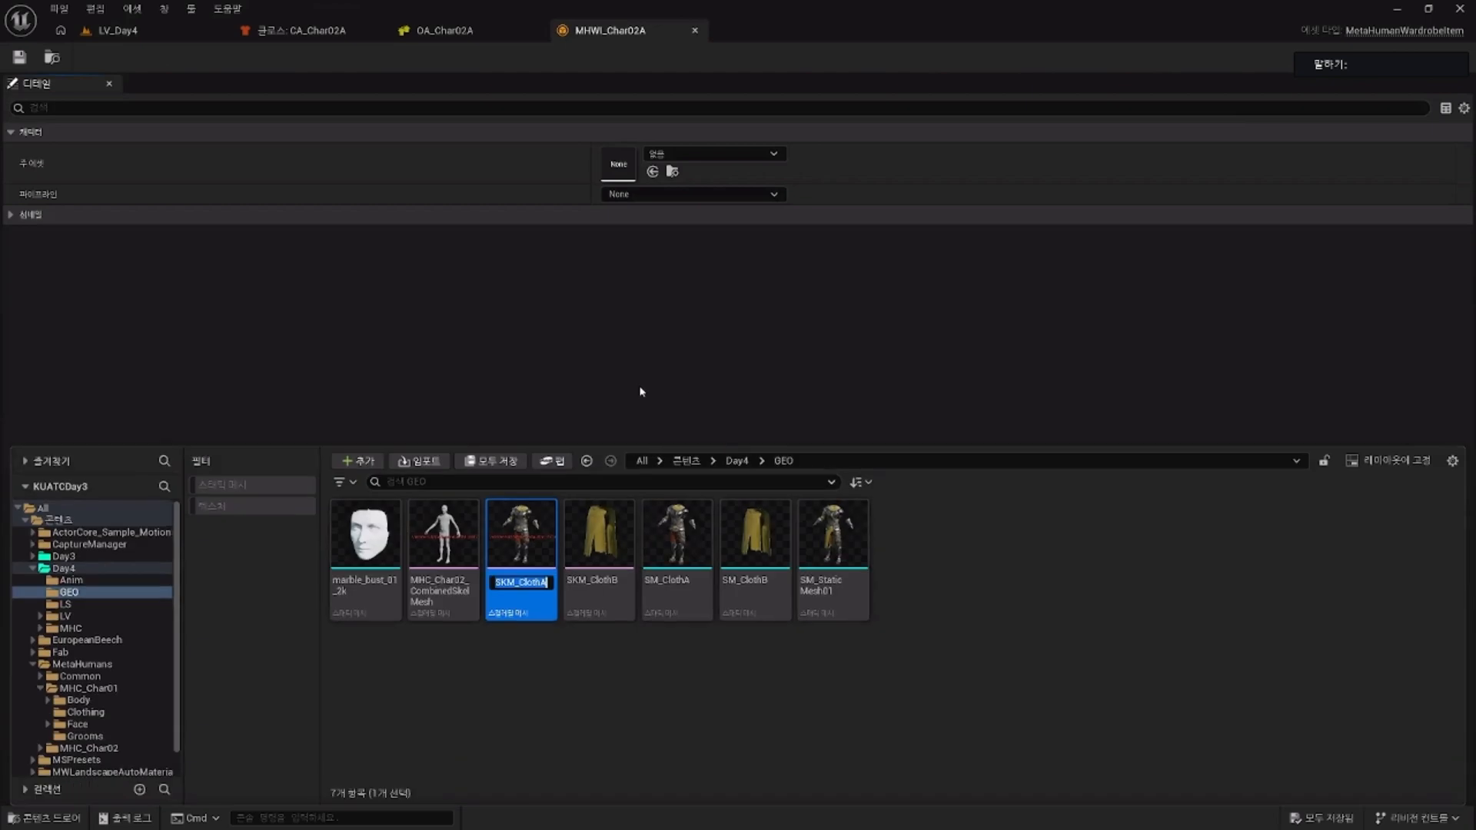
pyautogui.click(520, 682)
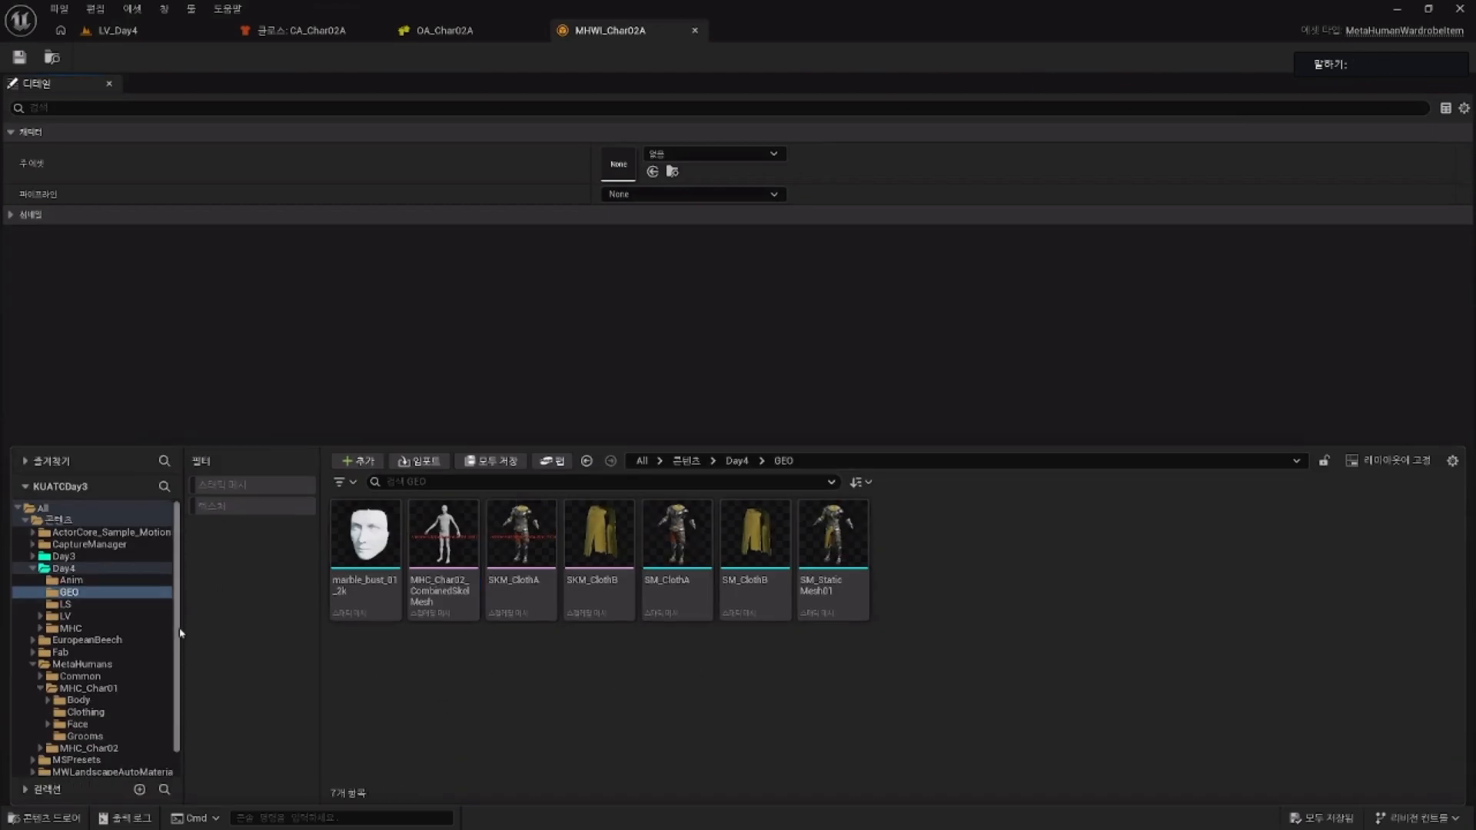
pyautogui.scroll(-1, 180, 632)
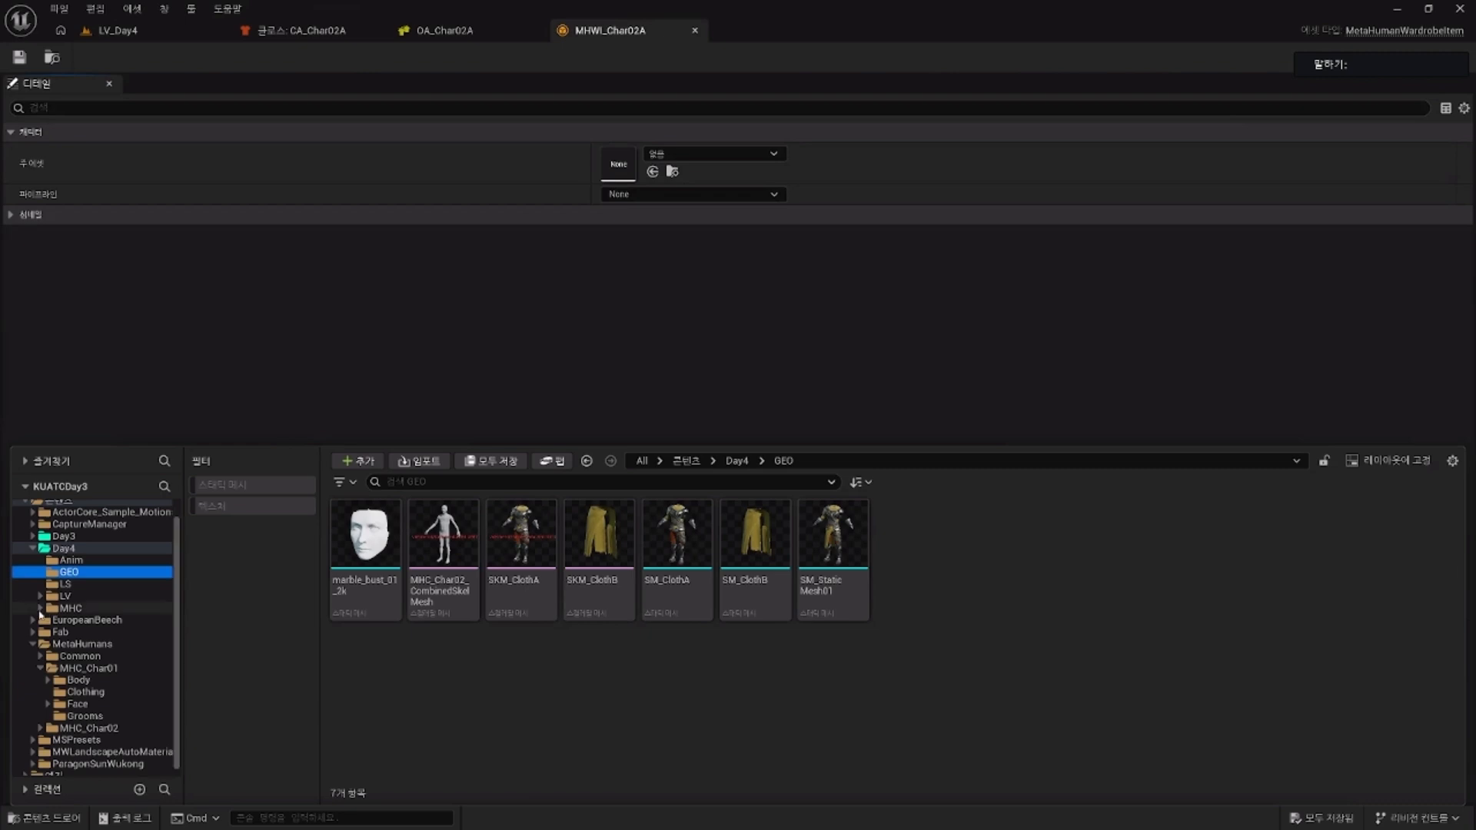
pyautogui.click(41, 609)
pyautogui.click(78, 621)
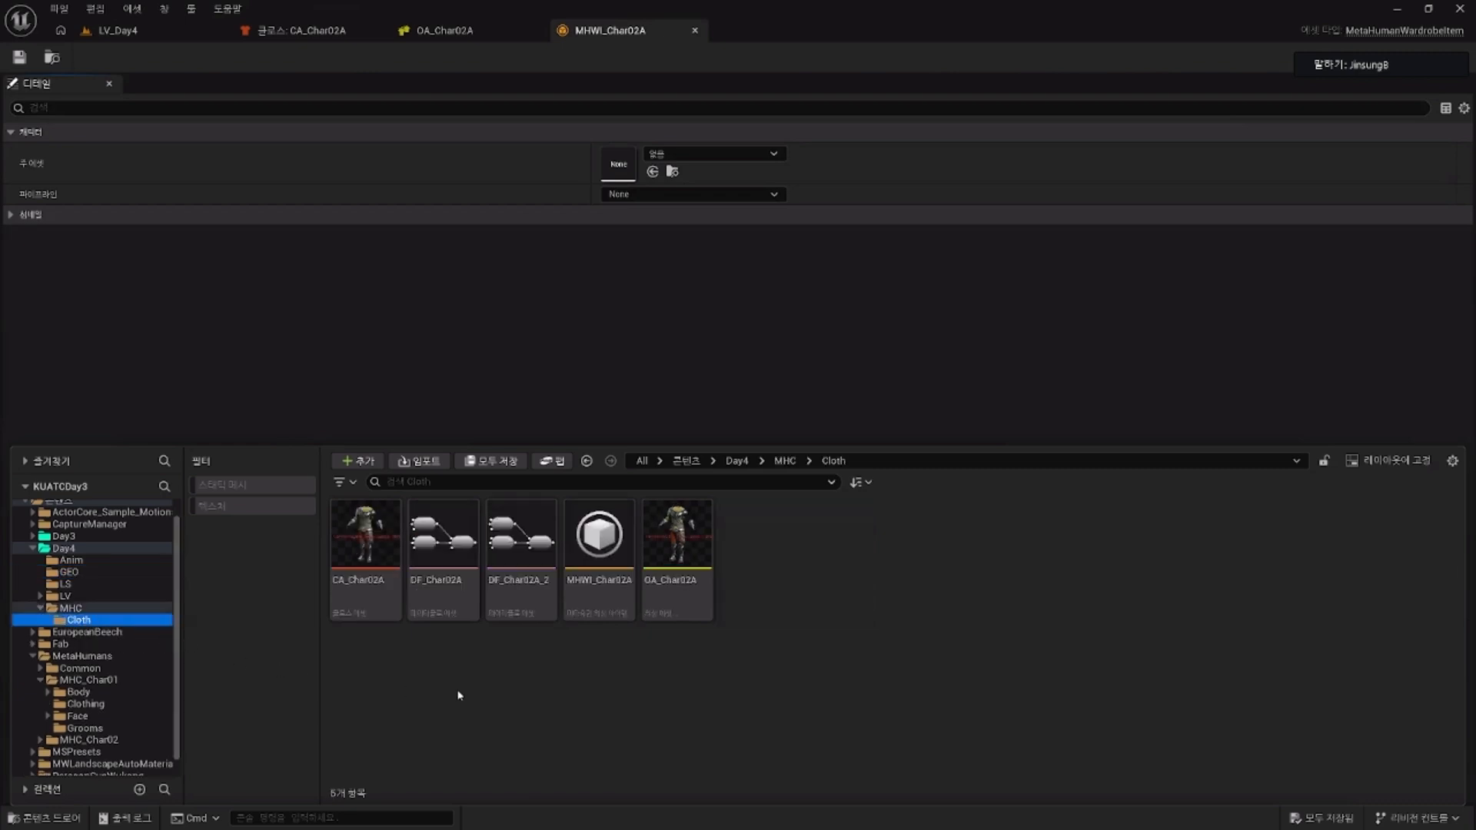
pyautogui.click(690, 589)
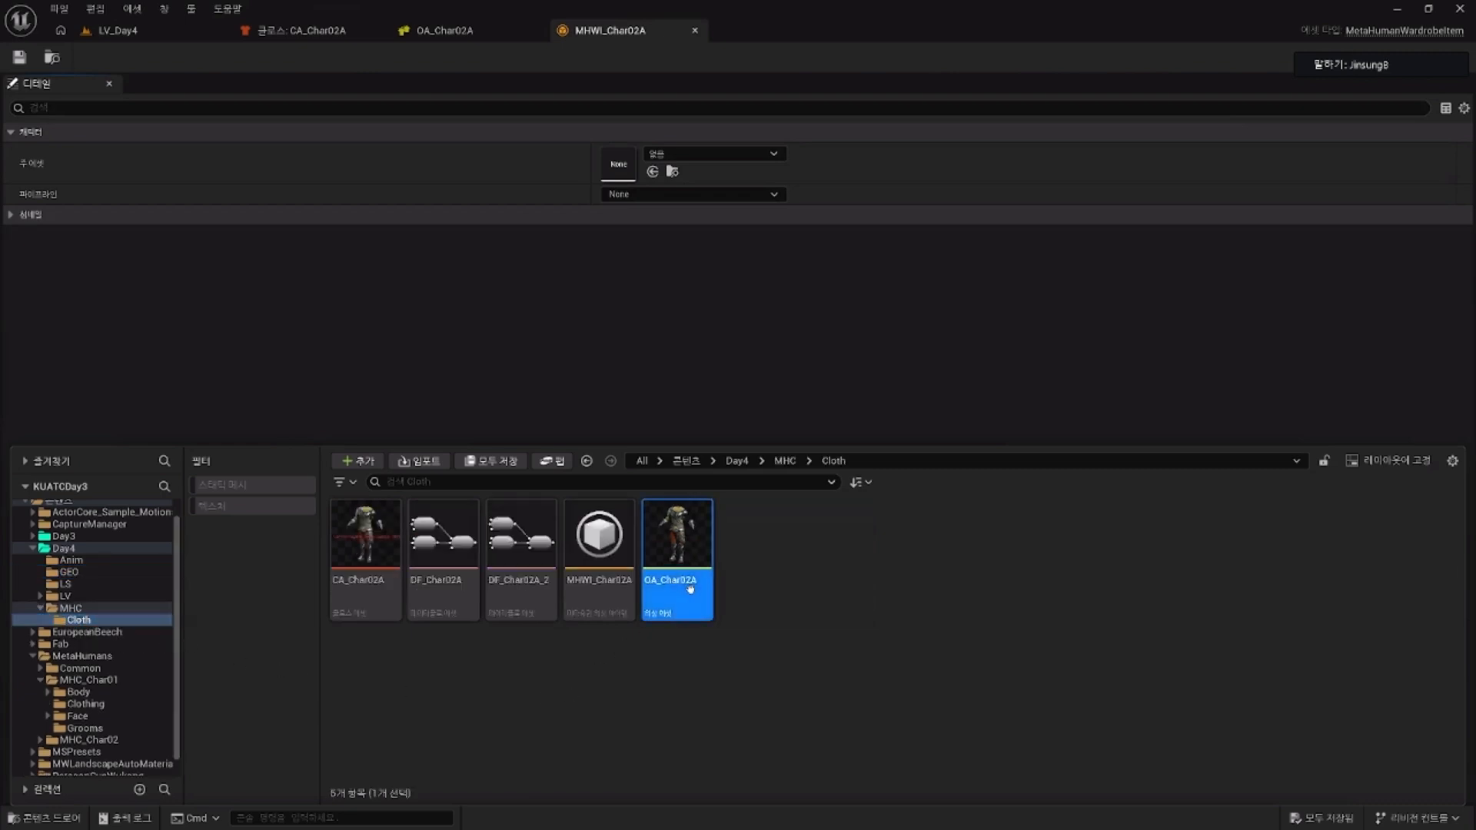
pyautogui.click(652, 171)
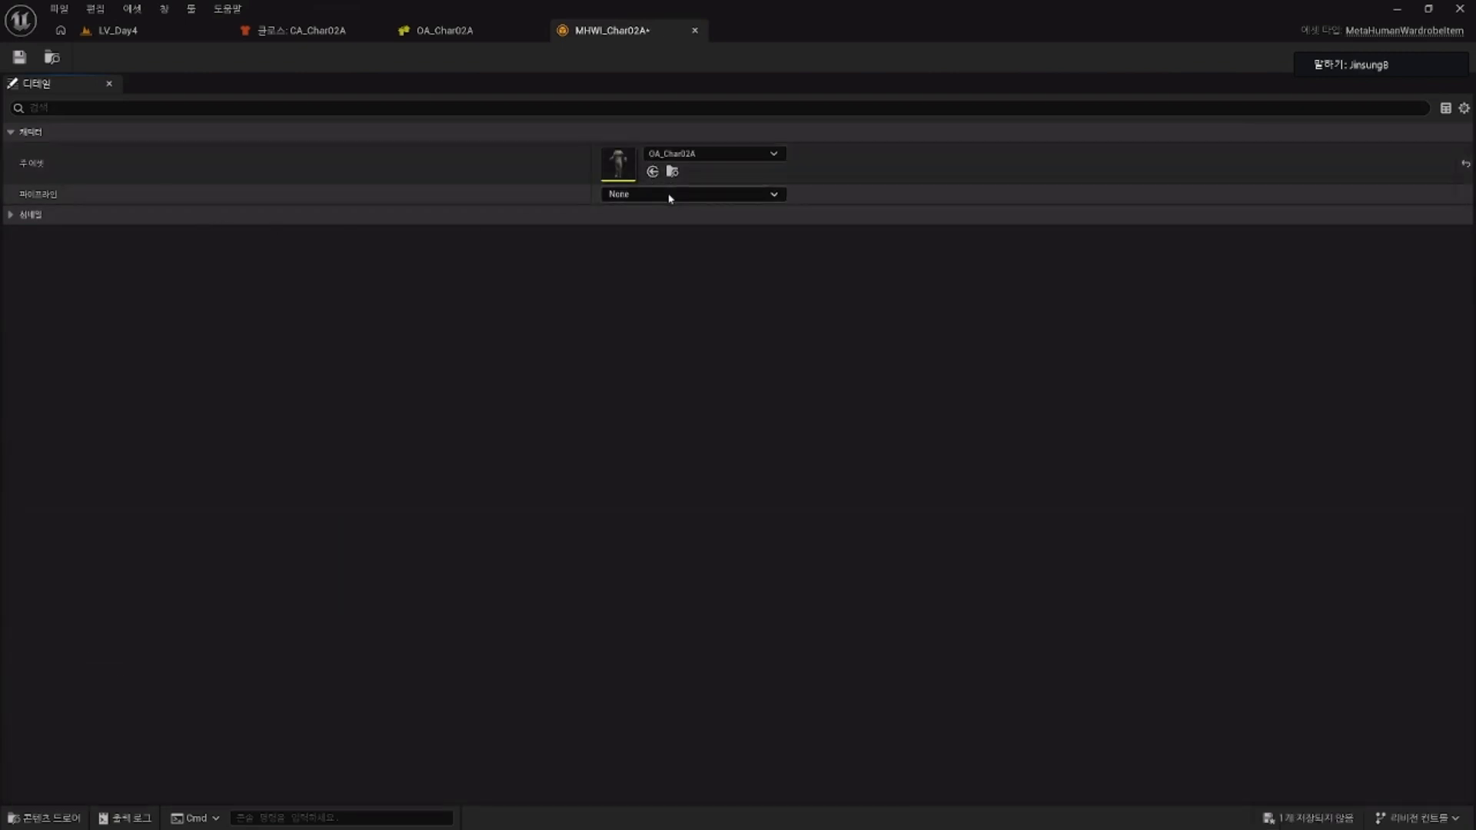
pyautogui.click(669, 195)
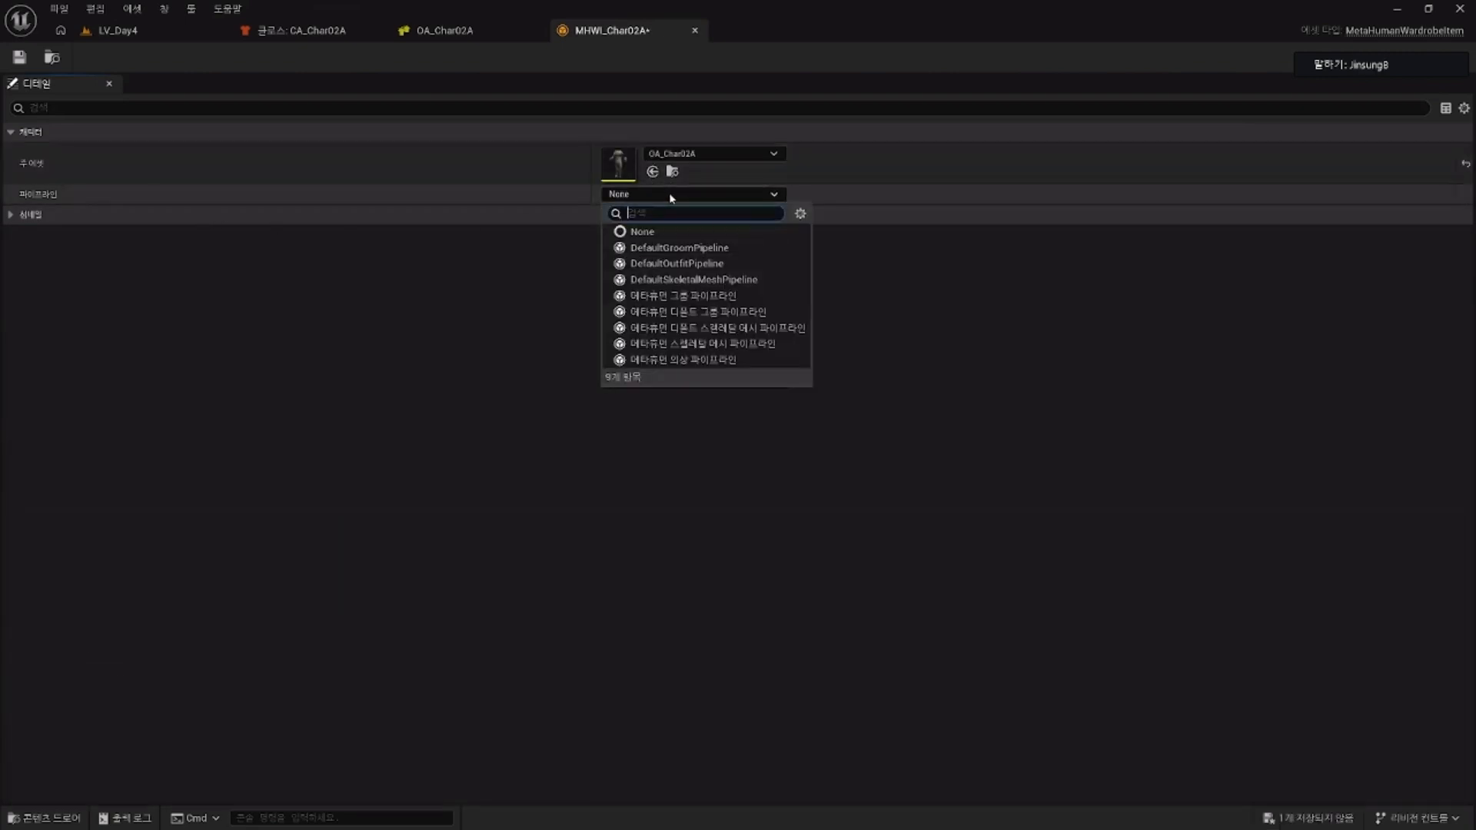
pyautogui.click(707, 360)
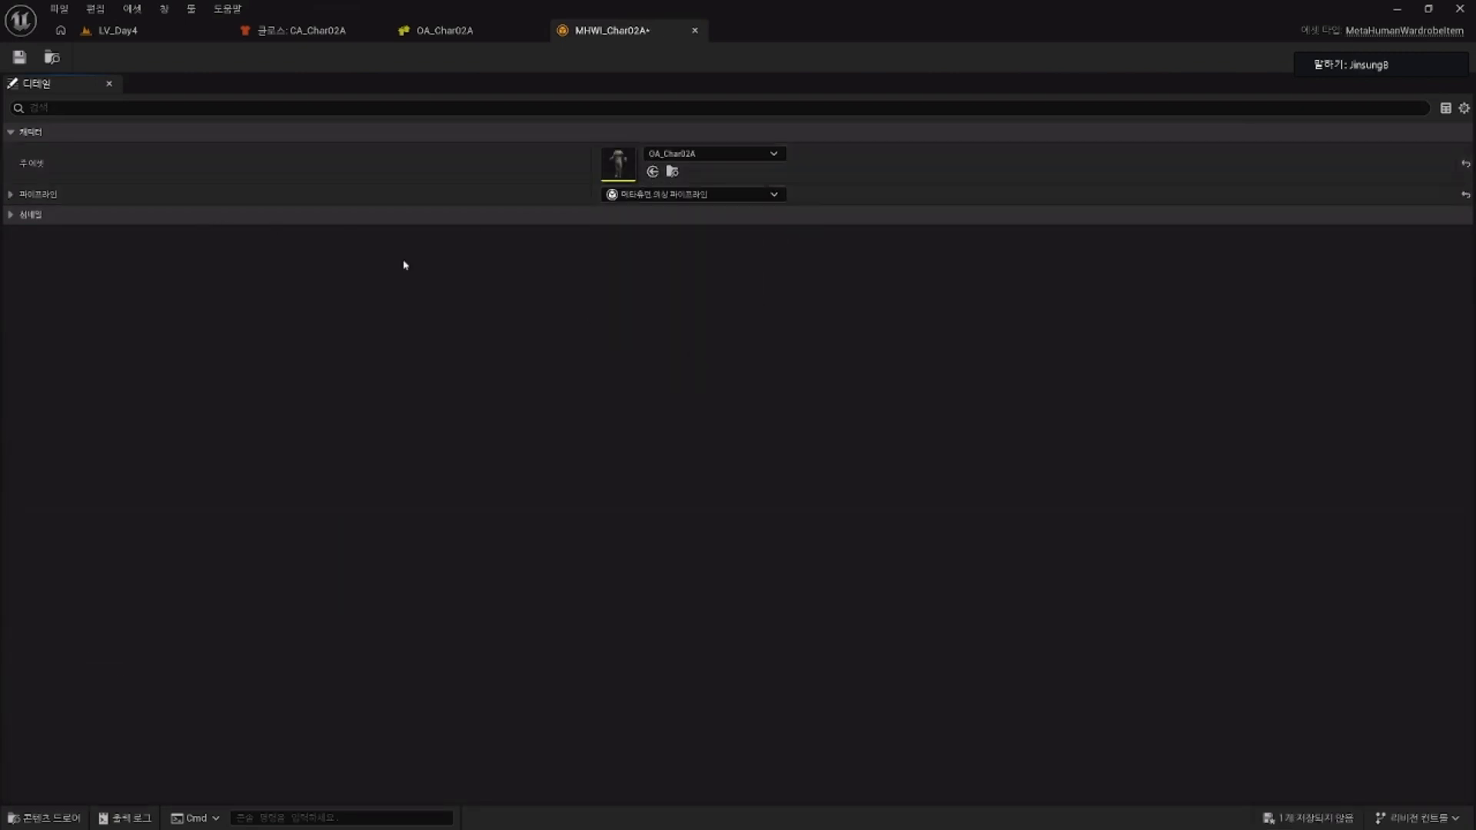
# Step: Examine the pipeline and thumbnail settings of MHWI_Char02A, including the options for the editor pipeline
pyautogui.click(11, 195)
pyautogui.click(15, 197)
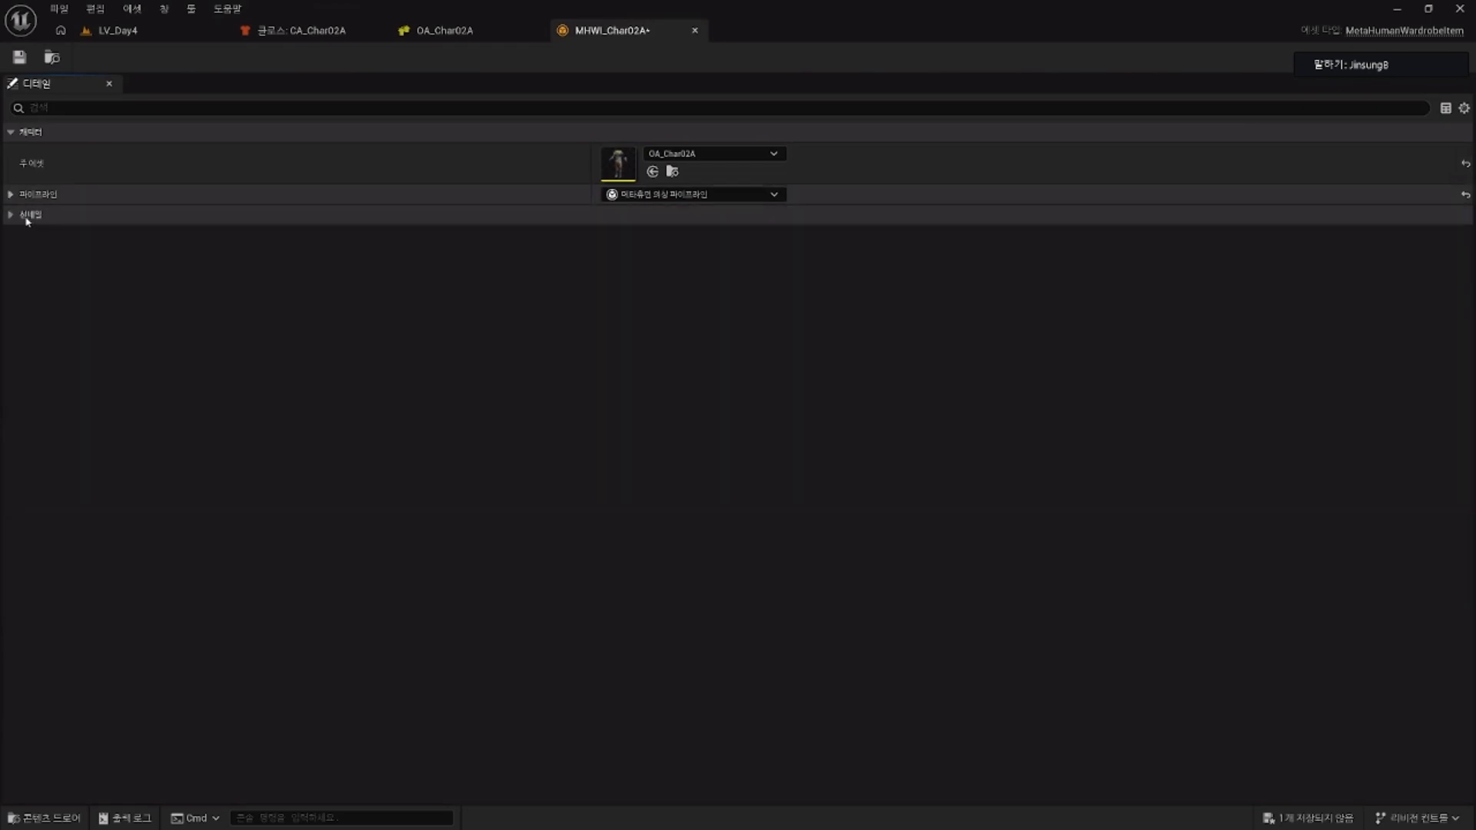
pyautogui.click(26, 218)
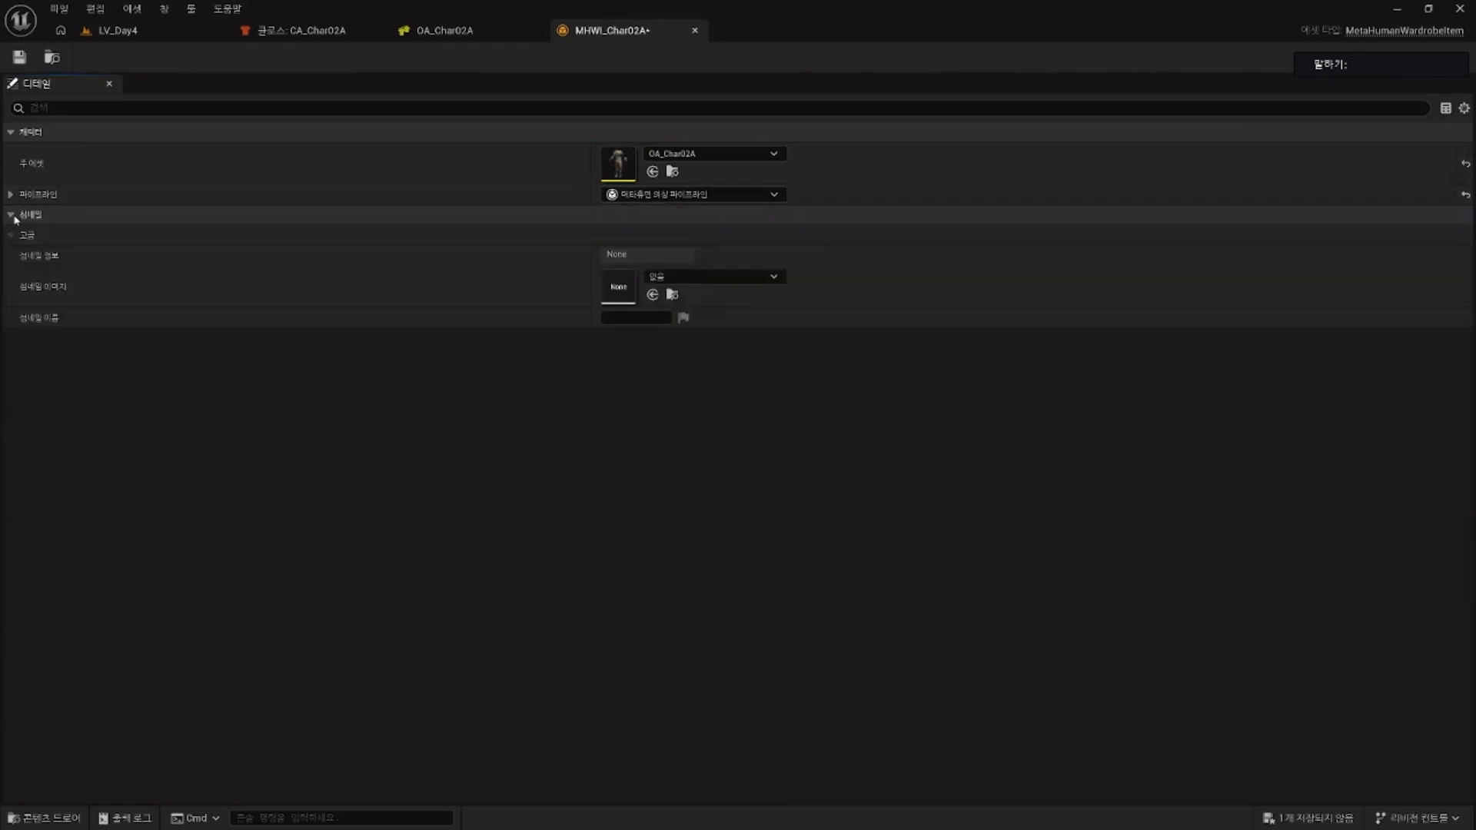
pyautogui.click(11, 215)
pyautogui.click(11, 194)
pyautogui.click(23, 215)
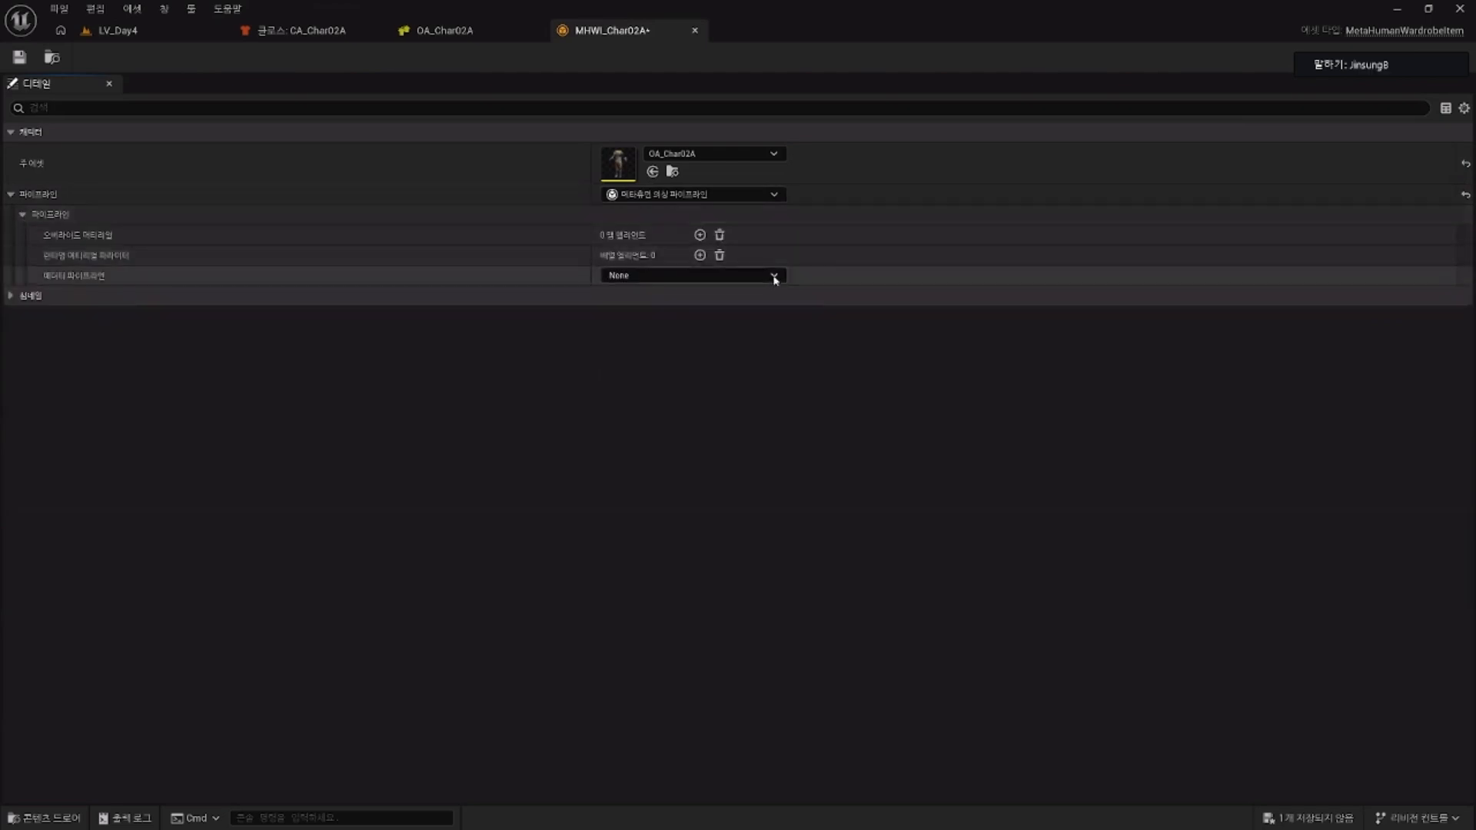
pyautogui.click(773, 276)
pyautogui.click(743, 315)
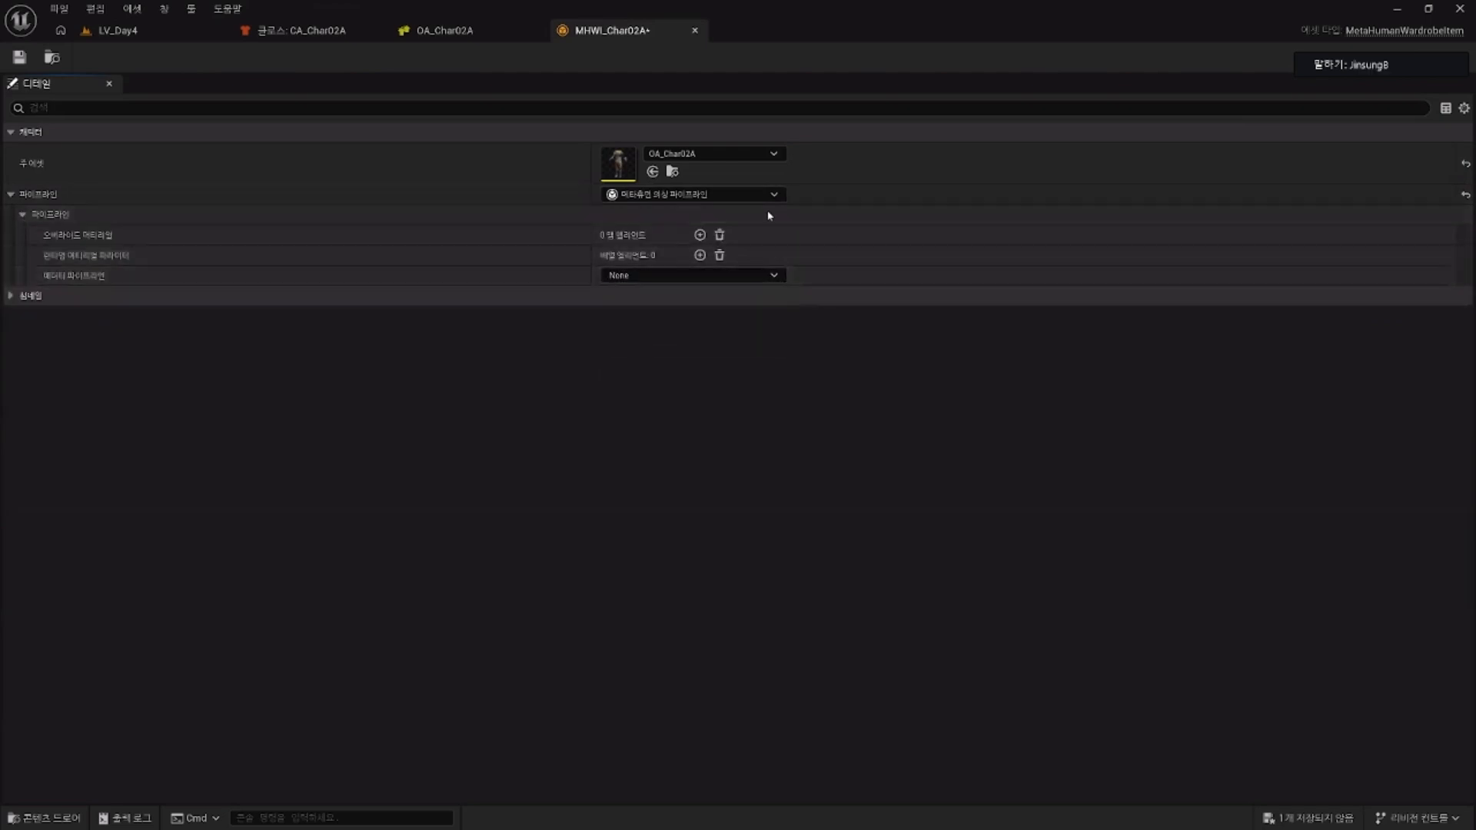
# Step: Save MHWI_Char02A and open the MHC_Char02 MetaHuman character from the Day4/MHC folder
pyautogui.click(20, 58)
pyautogui.click(150, 31)
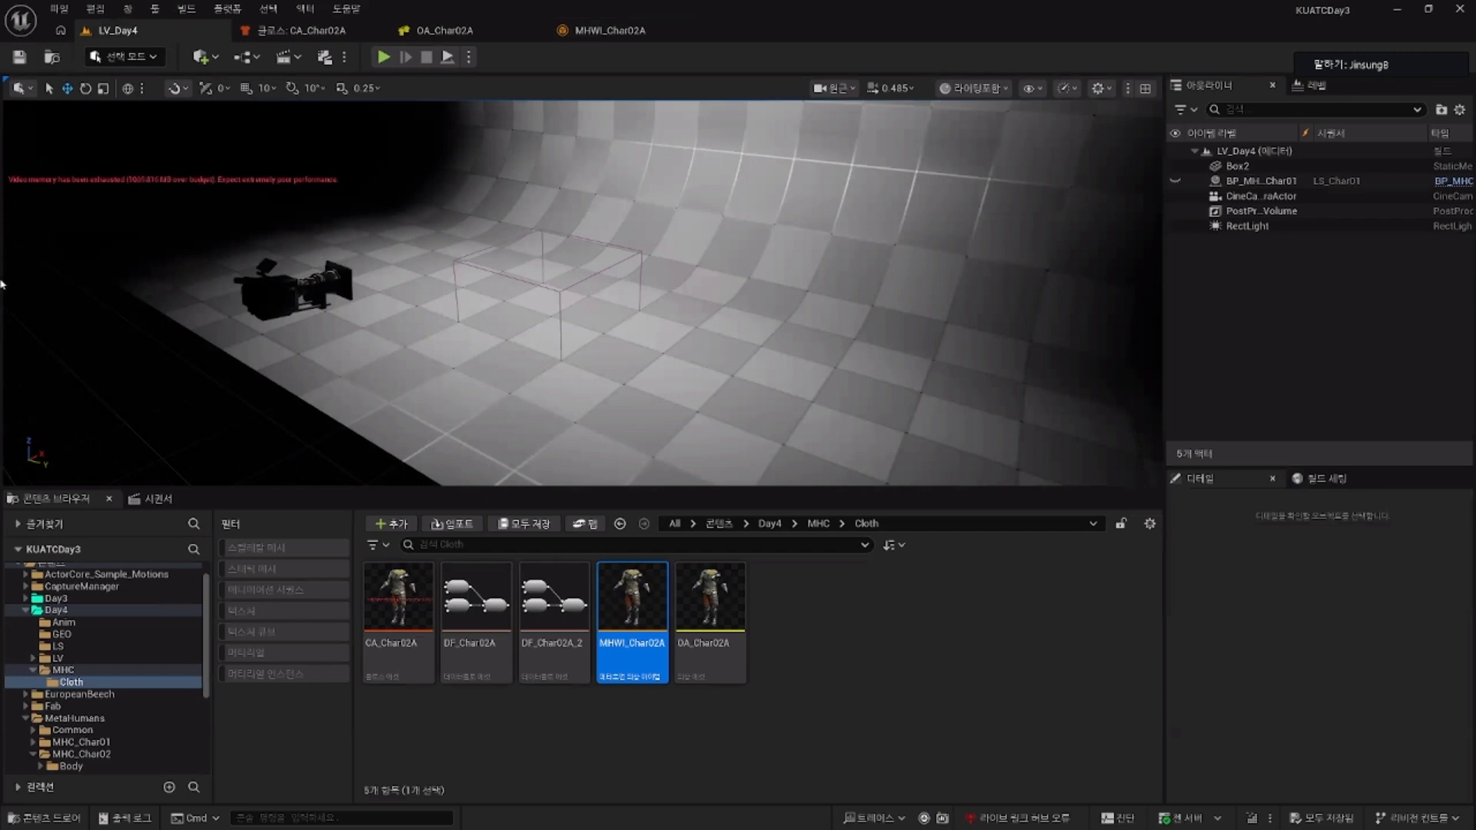
pyautogui.click(63, 669)
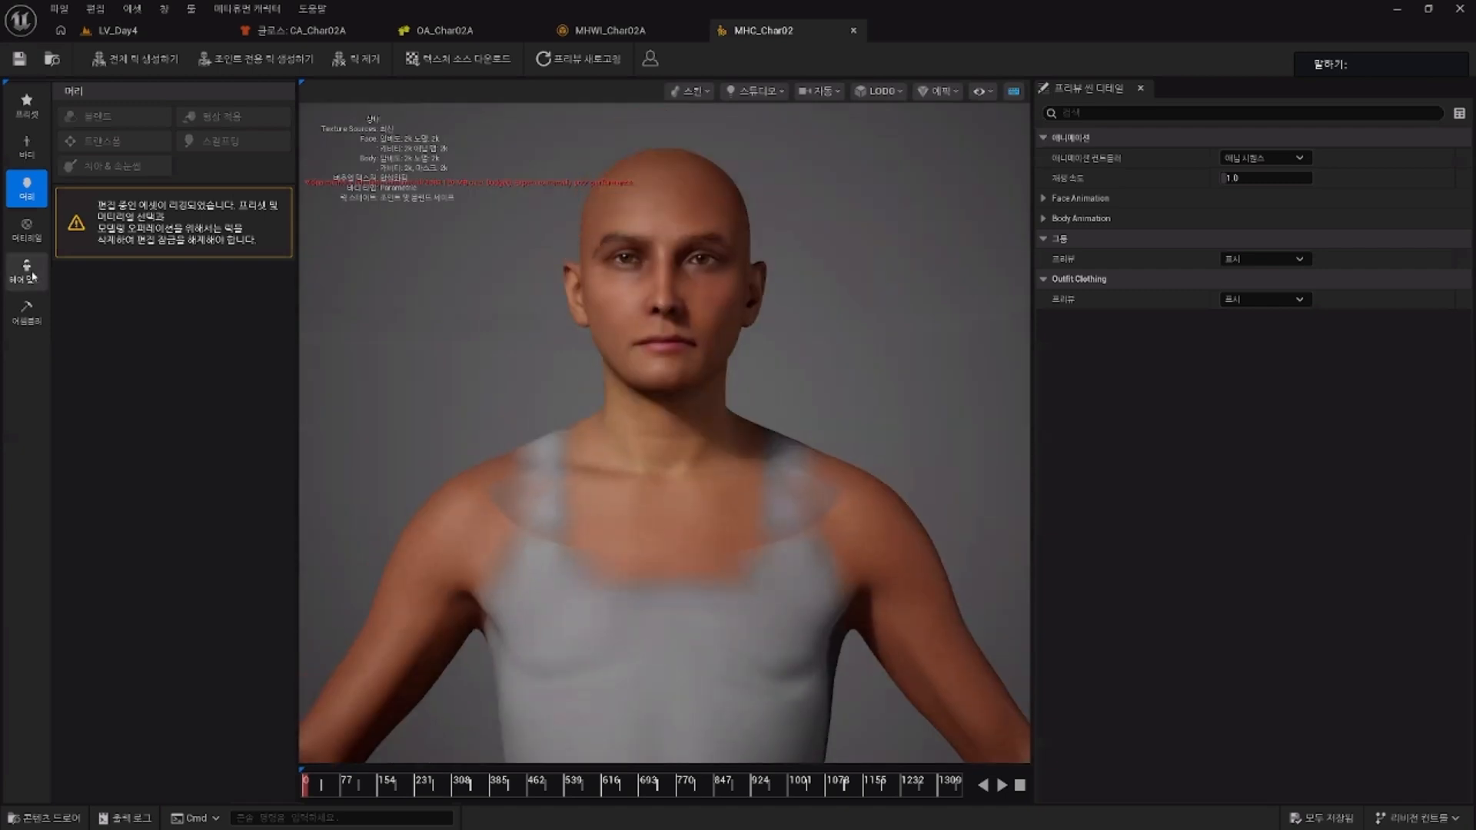
# Step: Add the MHWI_Char02A wardrobe item from Day4/MHC/Cloth to the MetaHuman character's outfit clothing assets
pyautogui.click(30, 274)
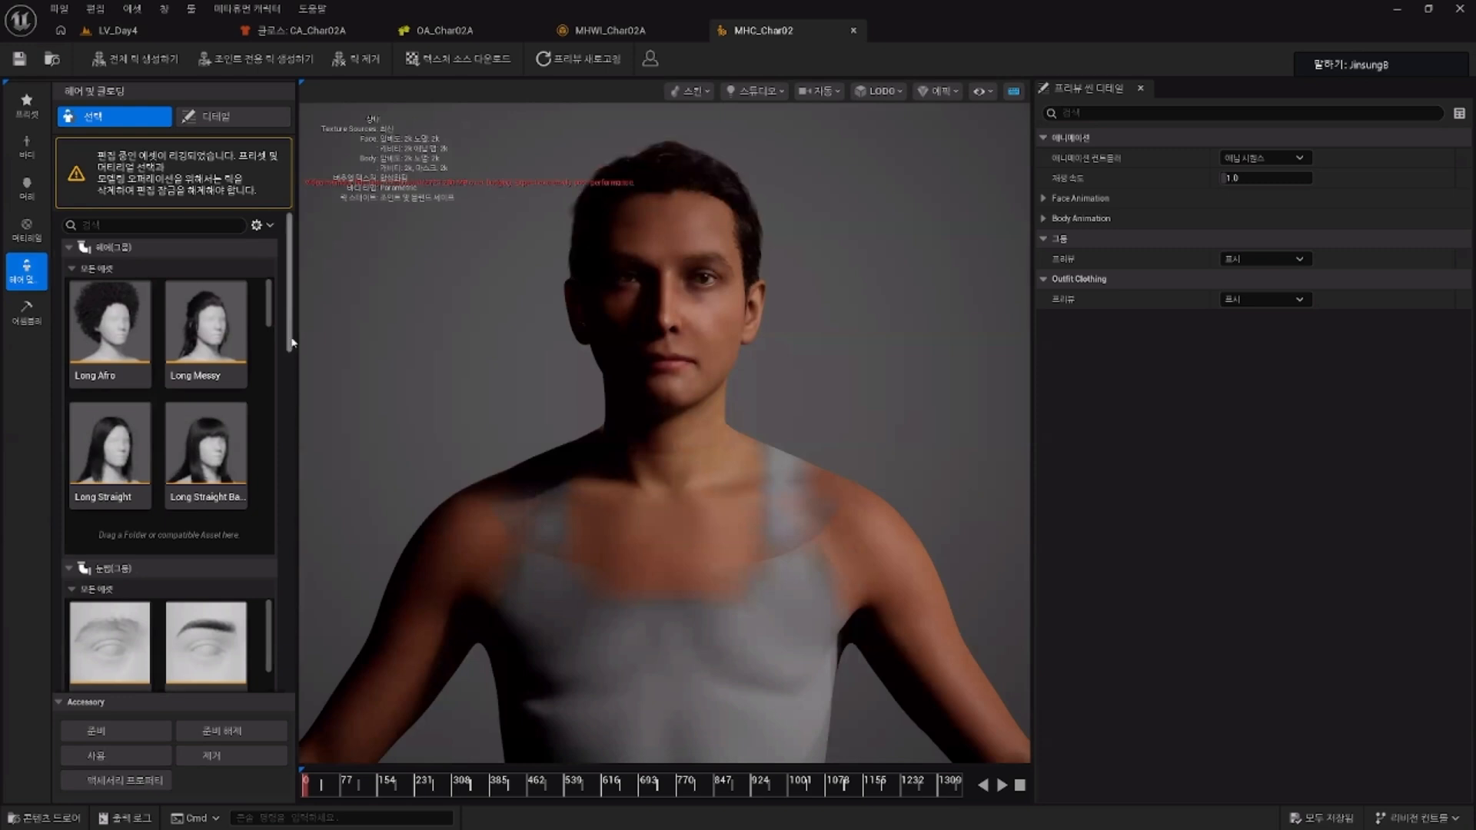
pyautogui.scroll(-5, 292, 342)
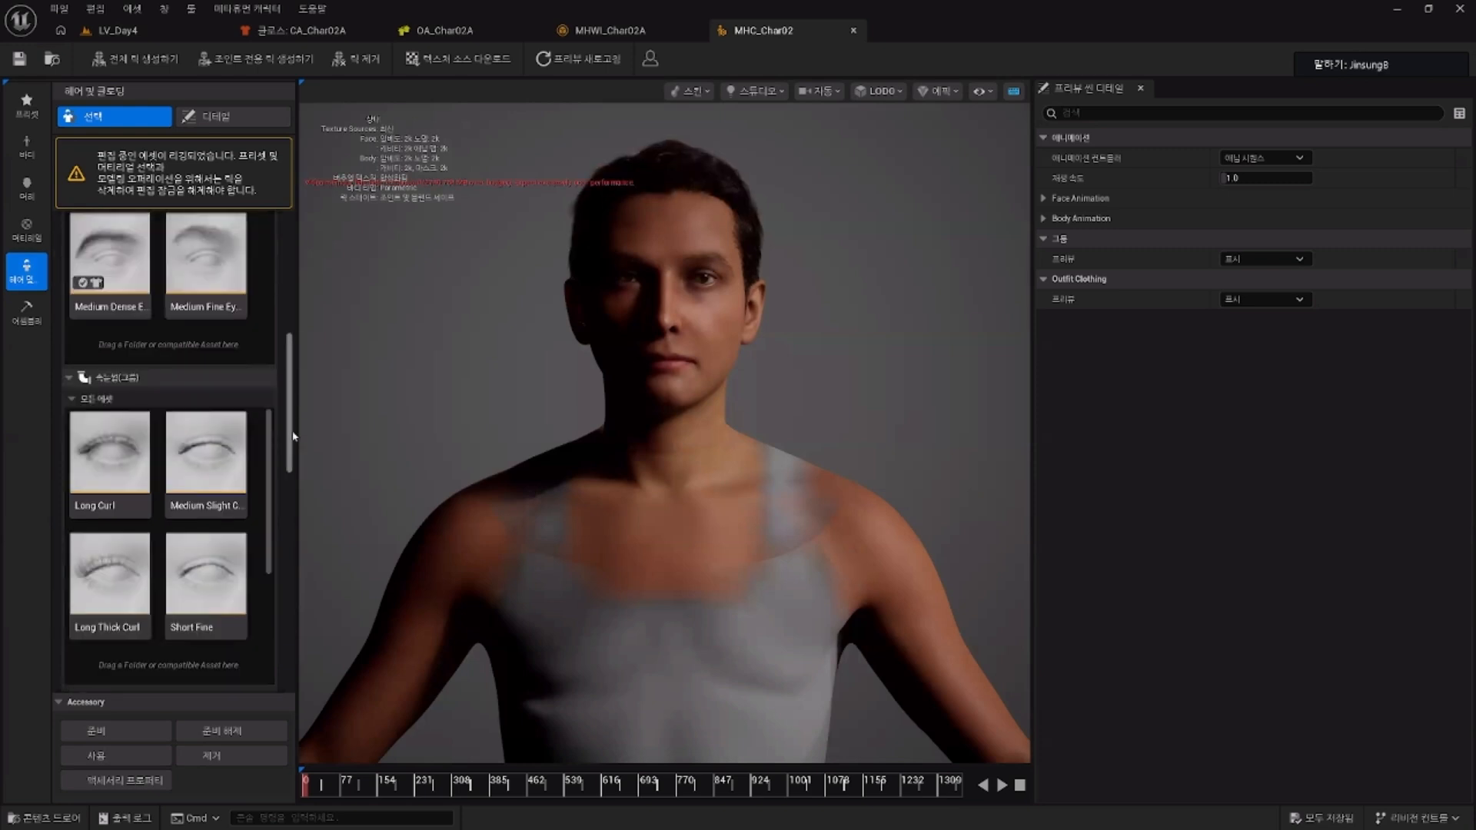
pyautogui.scroll(-5, 291, 462)
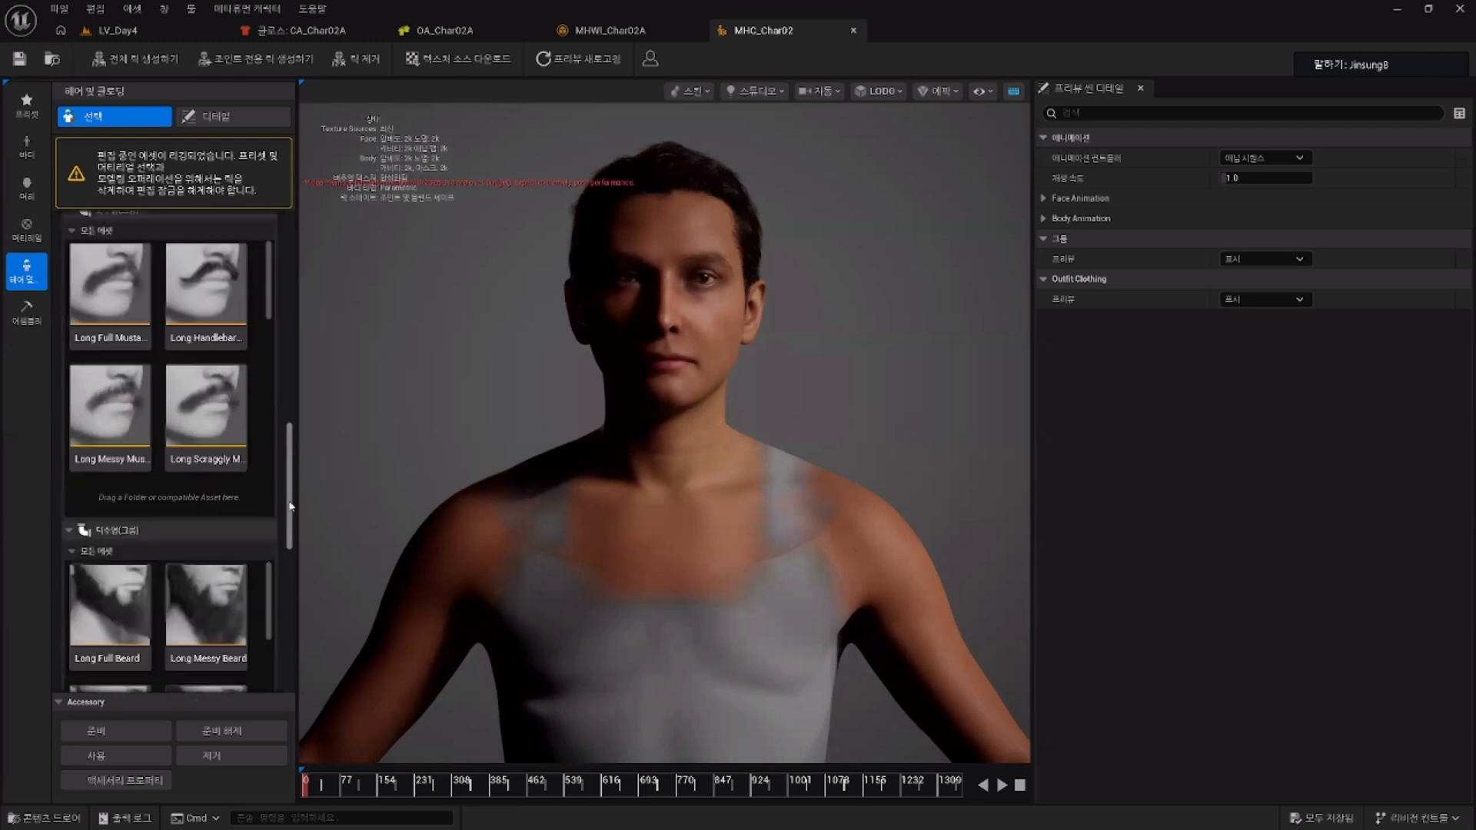
pyautogui.scroll(-6, 292, 506)
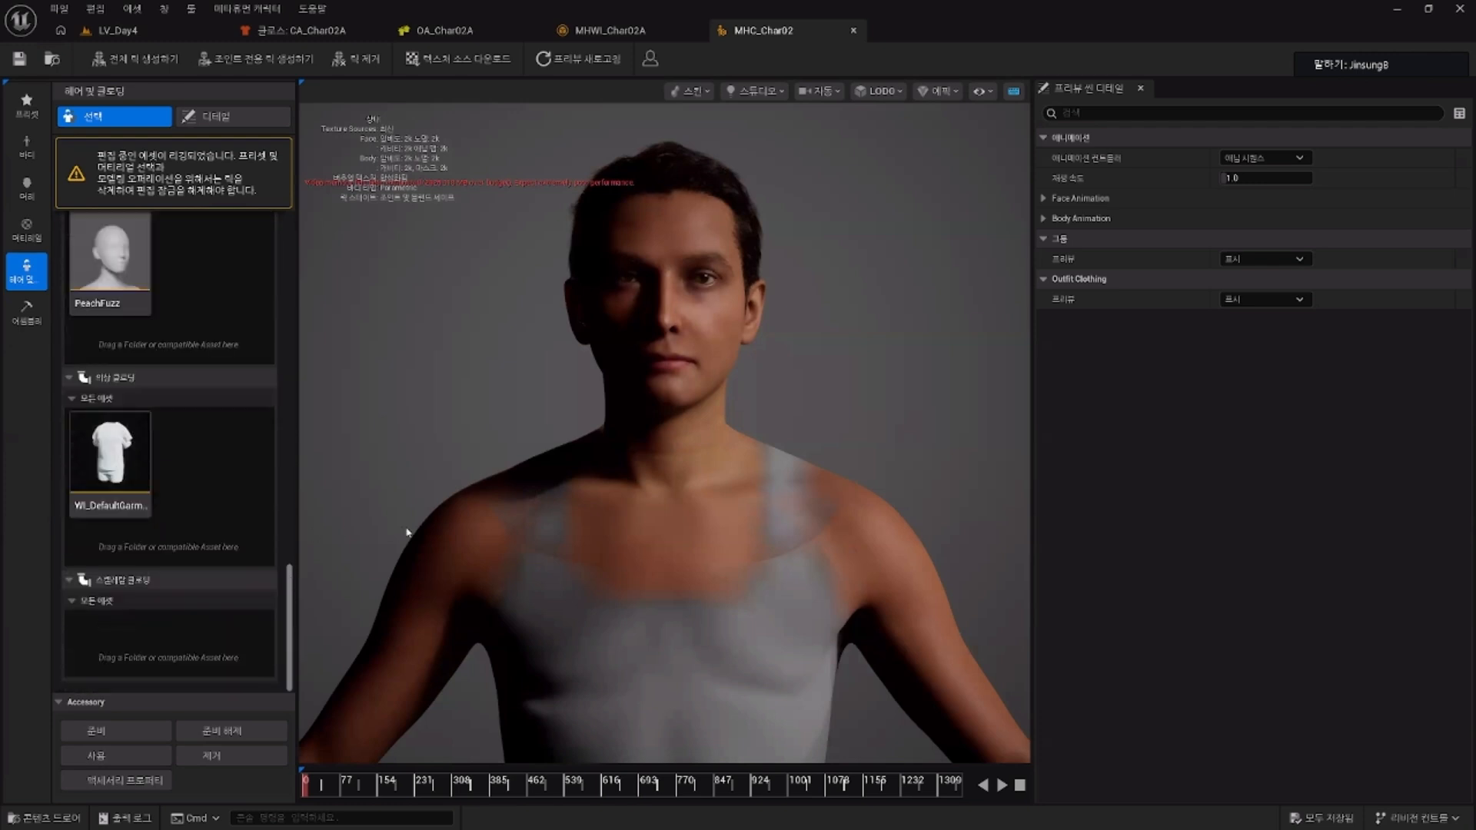
pyautogui.click(66, 820)
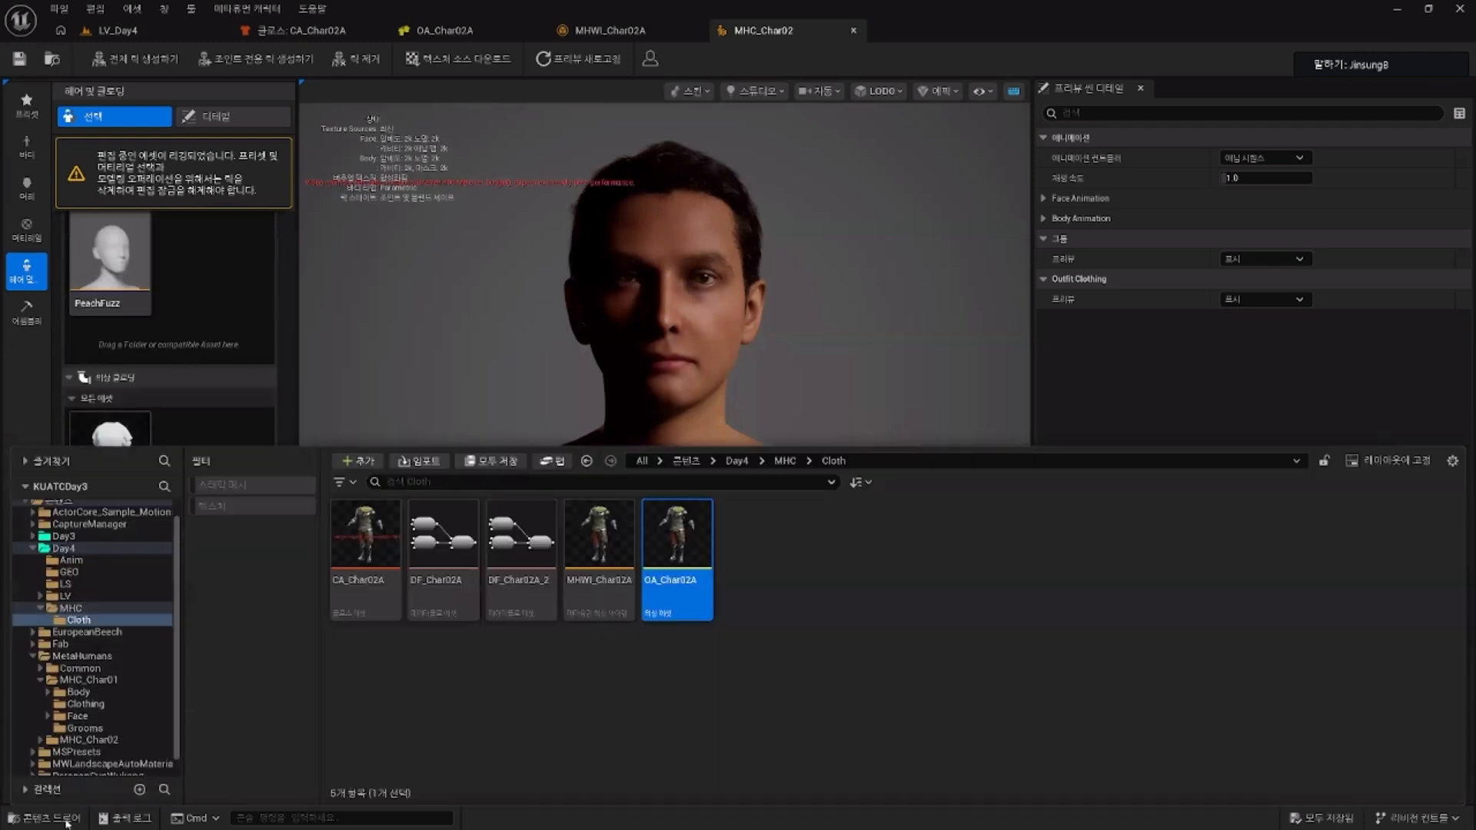
pyautogui.click(597, 582)
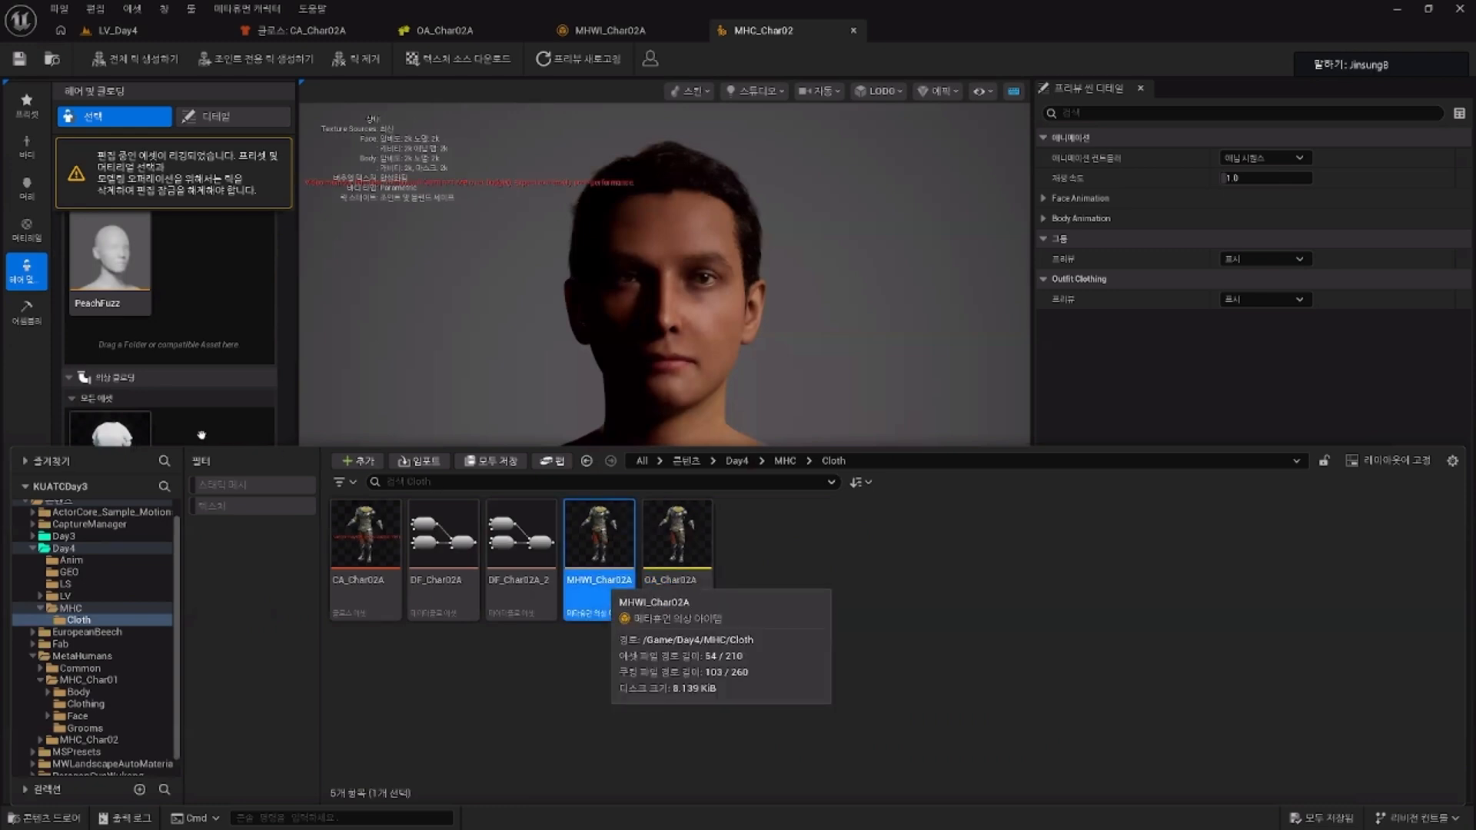
pyautogui.moveTo(202, 435); pyautogui.dragTo(198, 451)
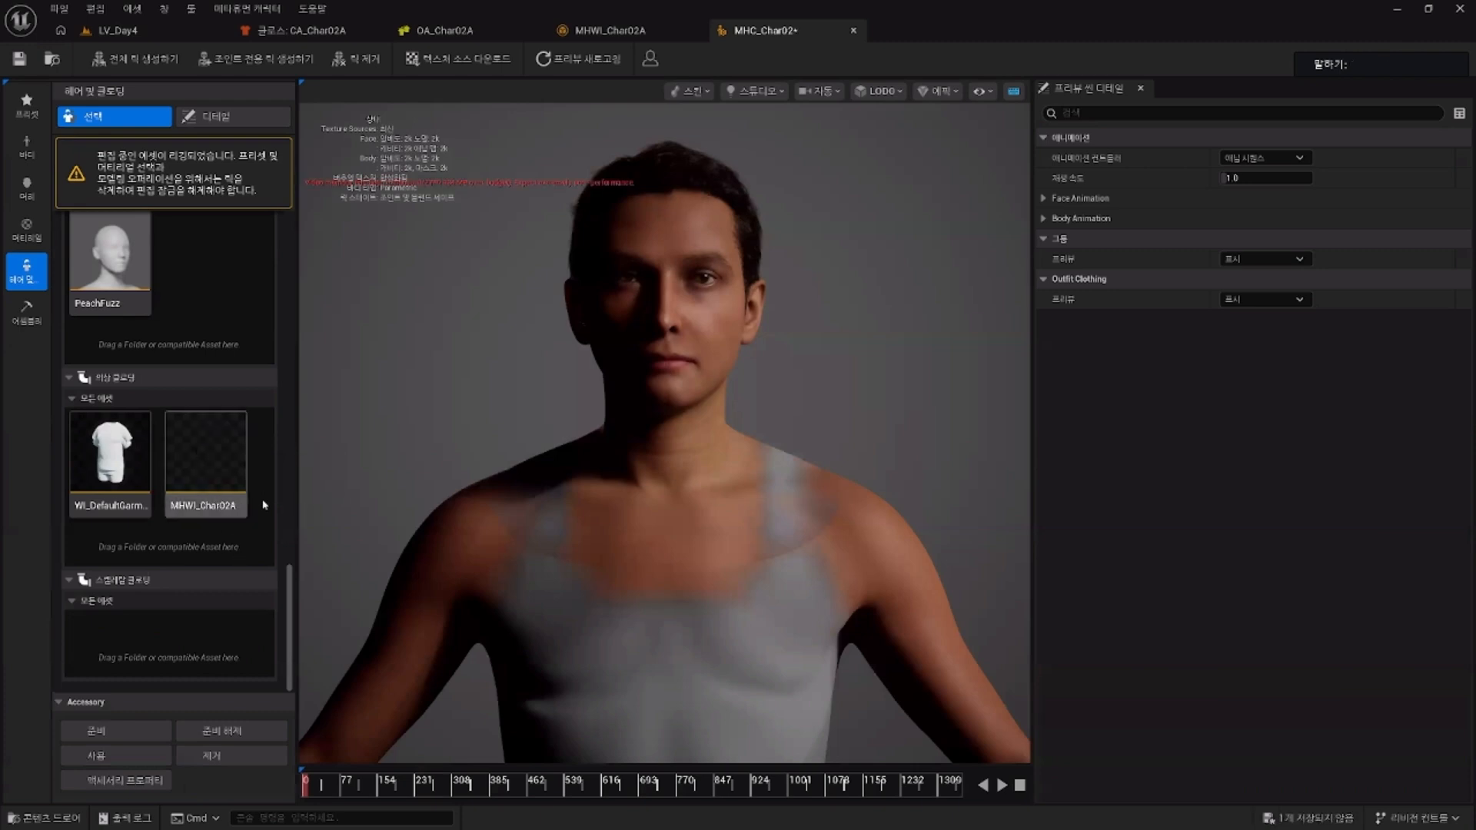
# Step: Prepare and wear the MHWI_Char02A outfit on the character, and set the preview camera to the far view (원거리)
pyautogui.click(123, 759)
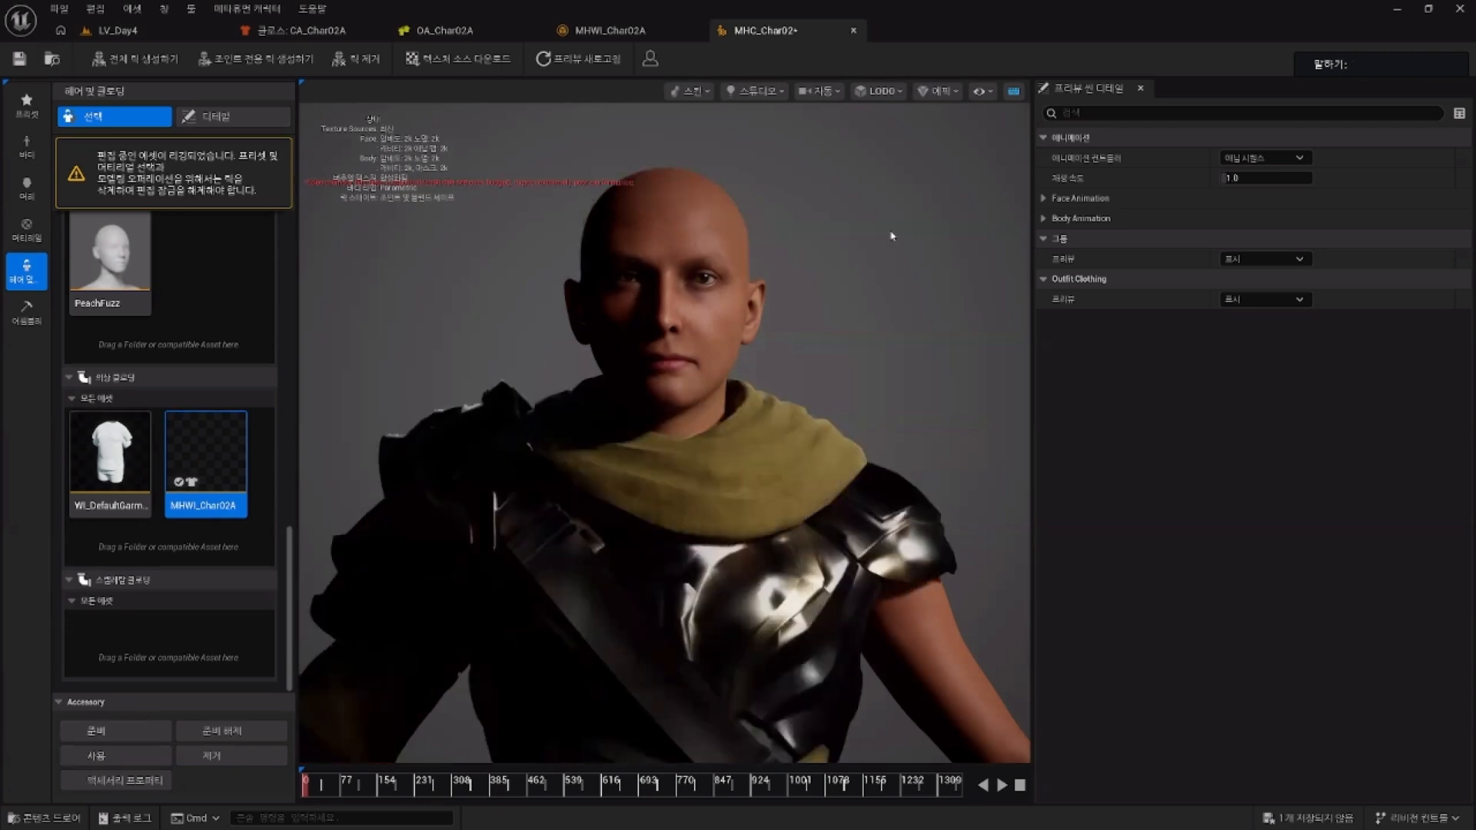
pyautogui.click(835, 93)
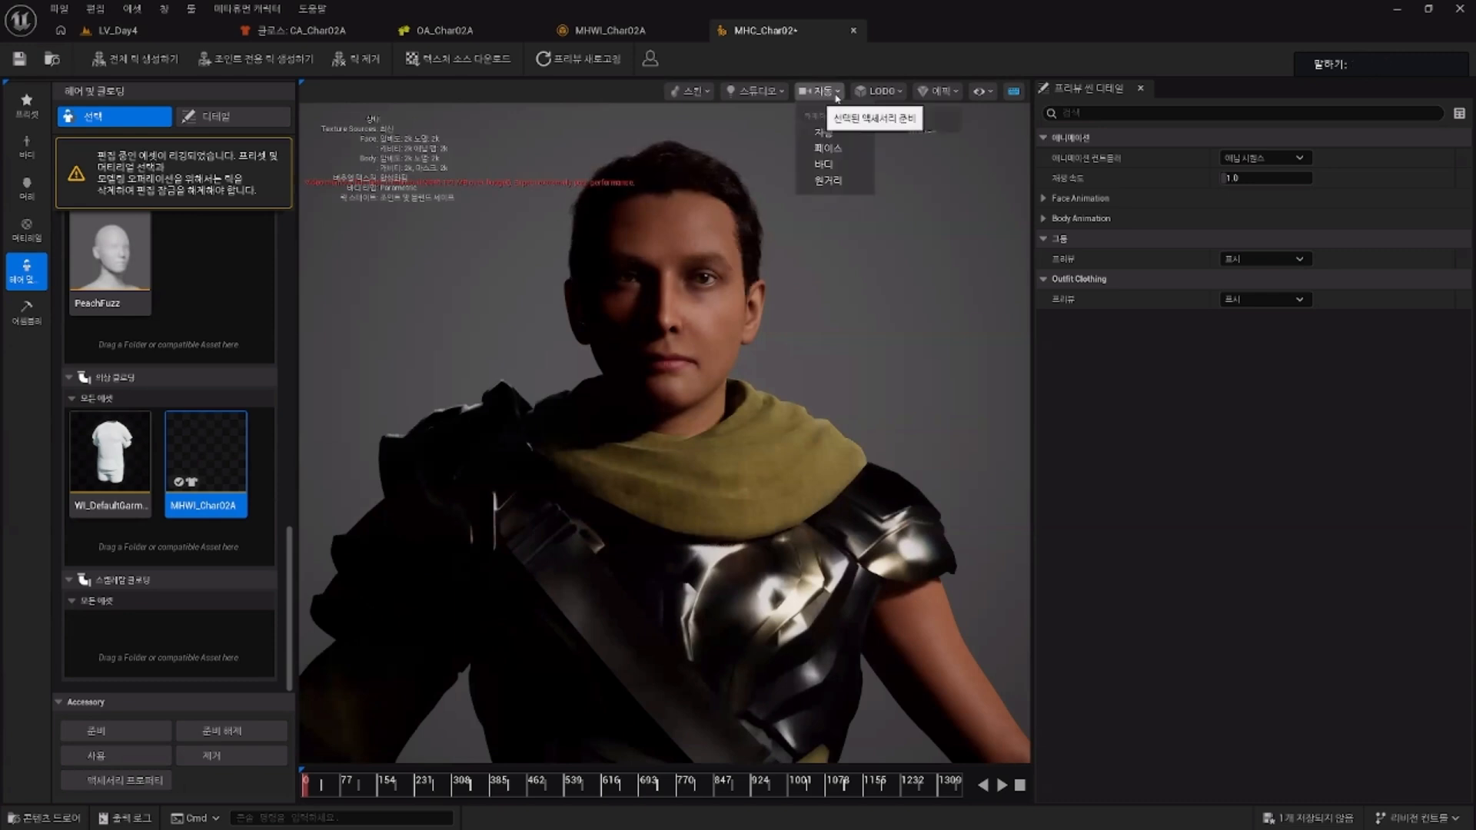
pyautogui.click(839, 183)
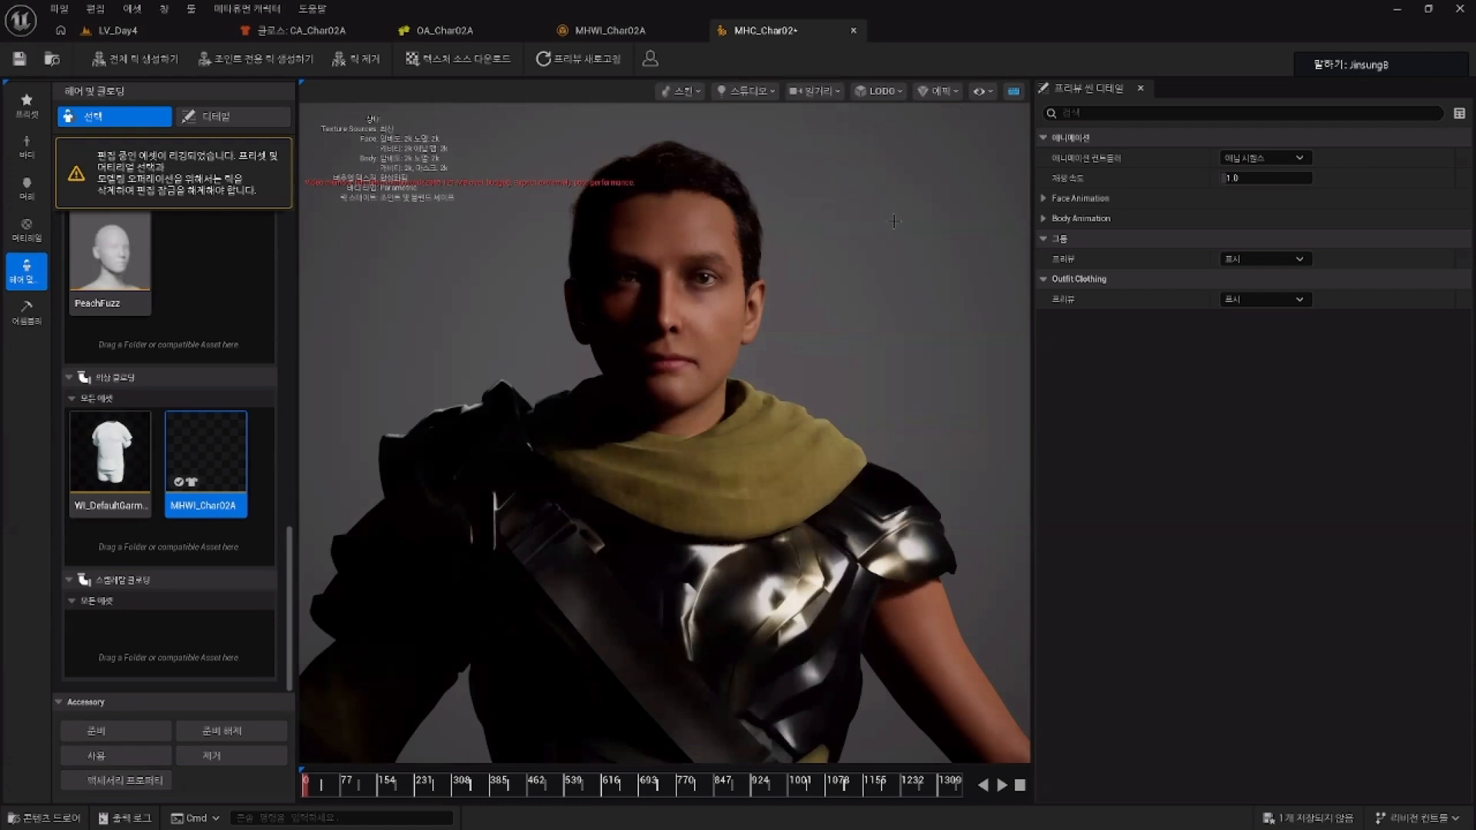
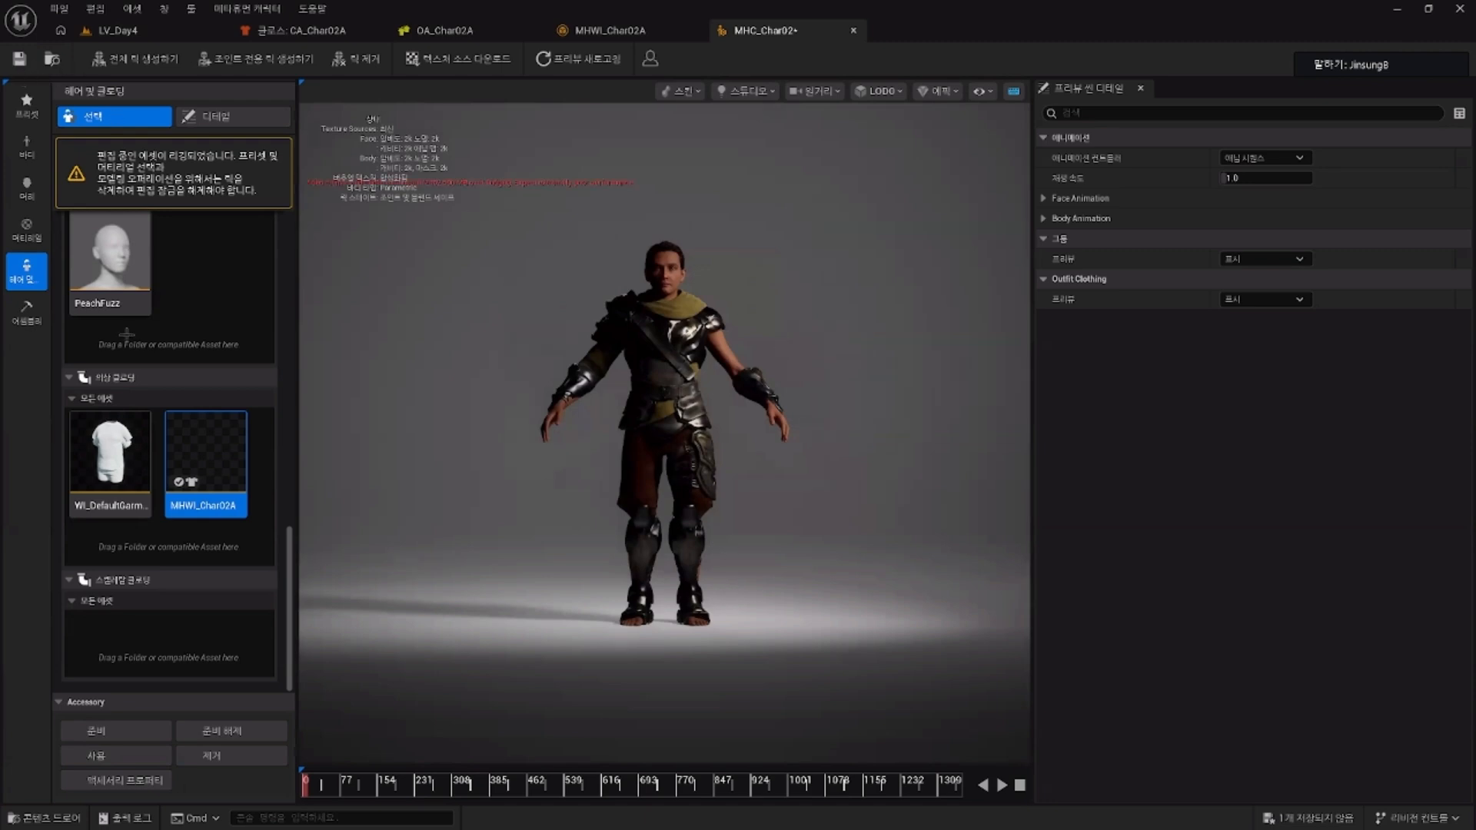
# Step: Assemble the MHC_Char02 MetaHuman with the existing assembly settings and close its character editor
pyautogui.click(34, 320)
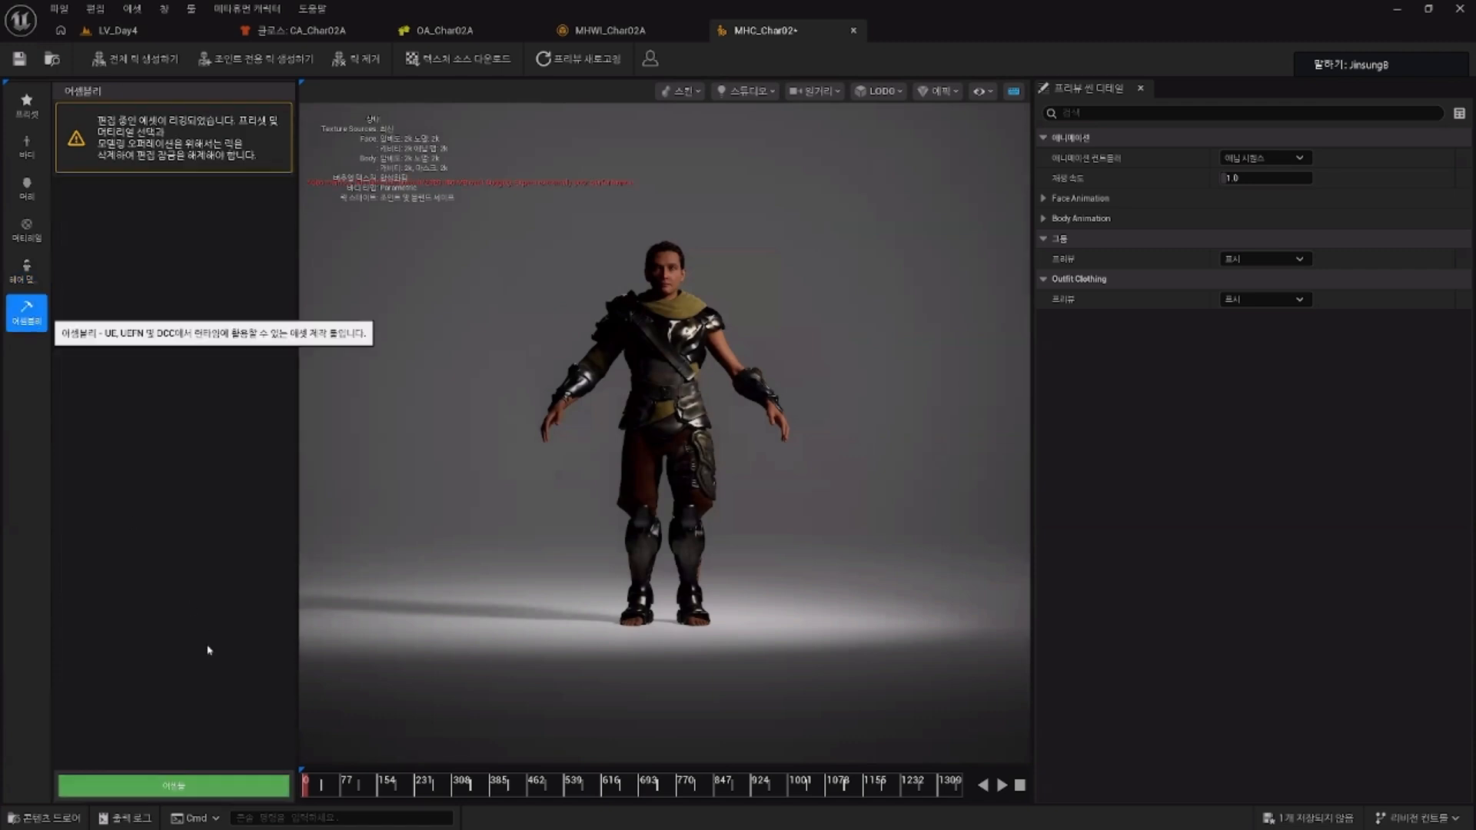
pyautogui.click(180, 788)
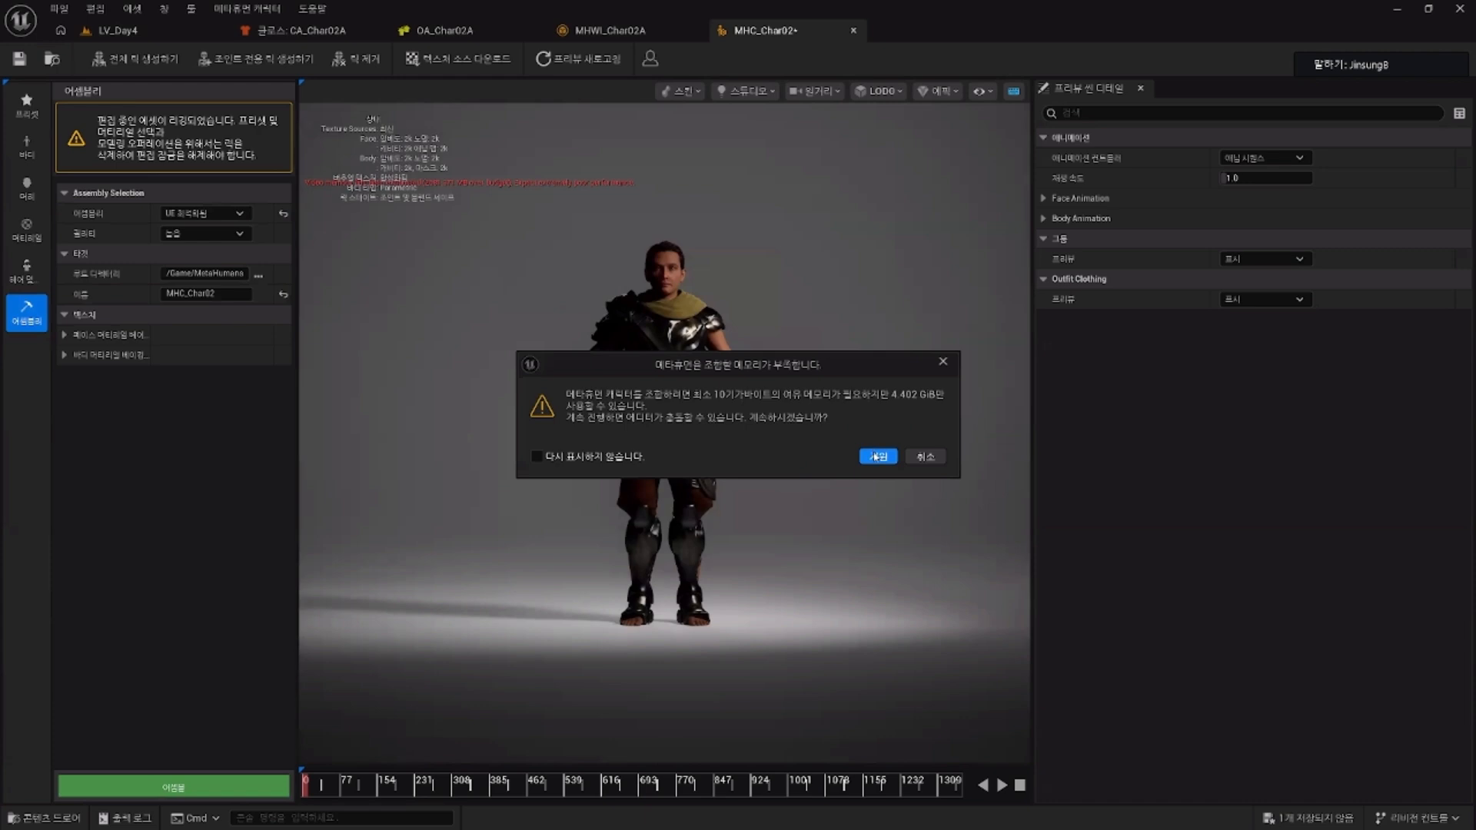
pyautogui.click(877, 456)
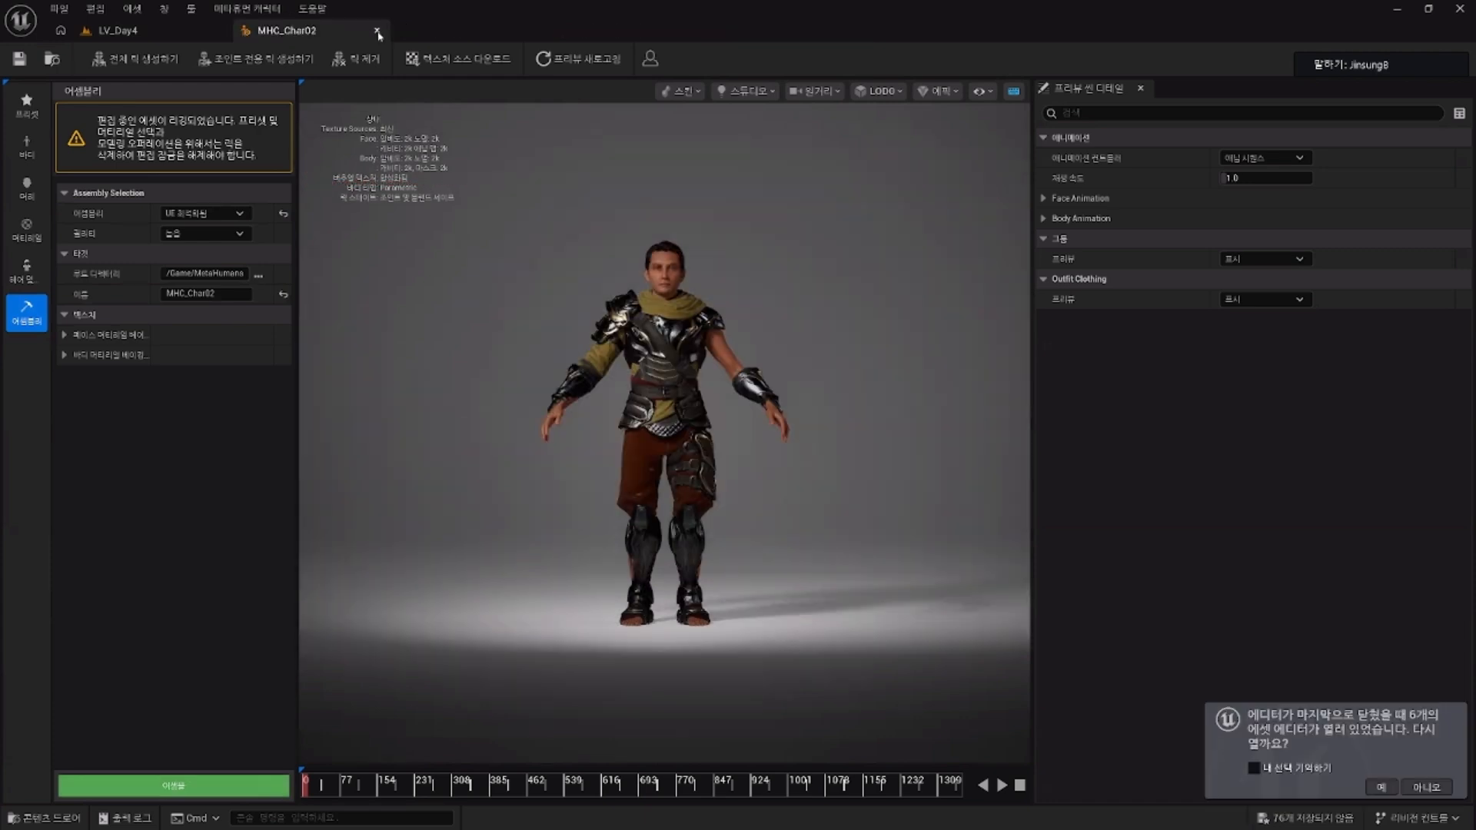
pyautogui.click(376, 31)
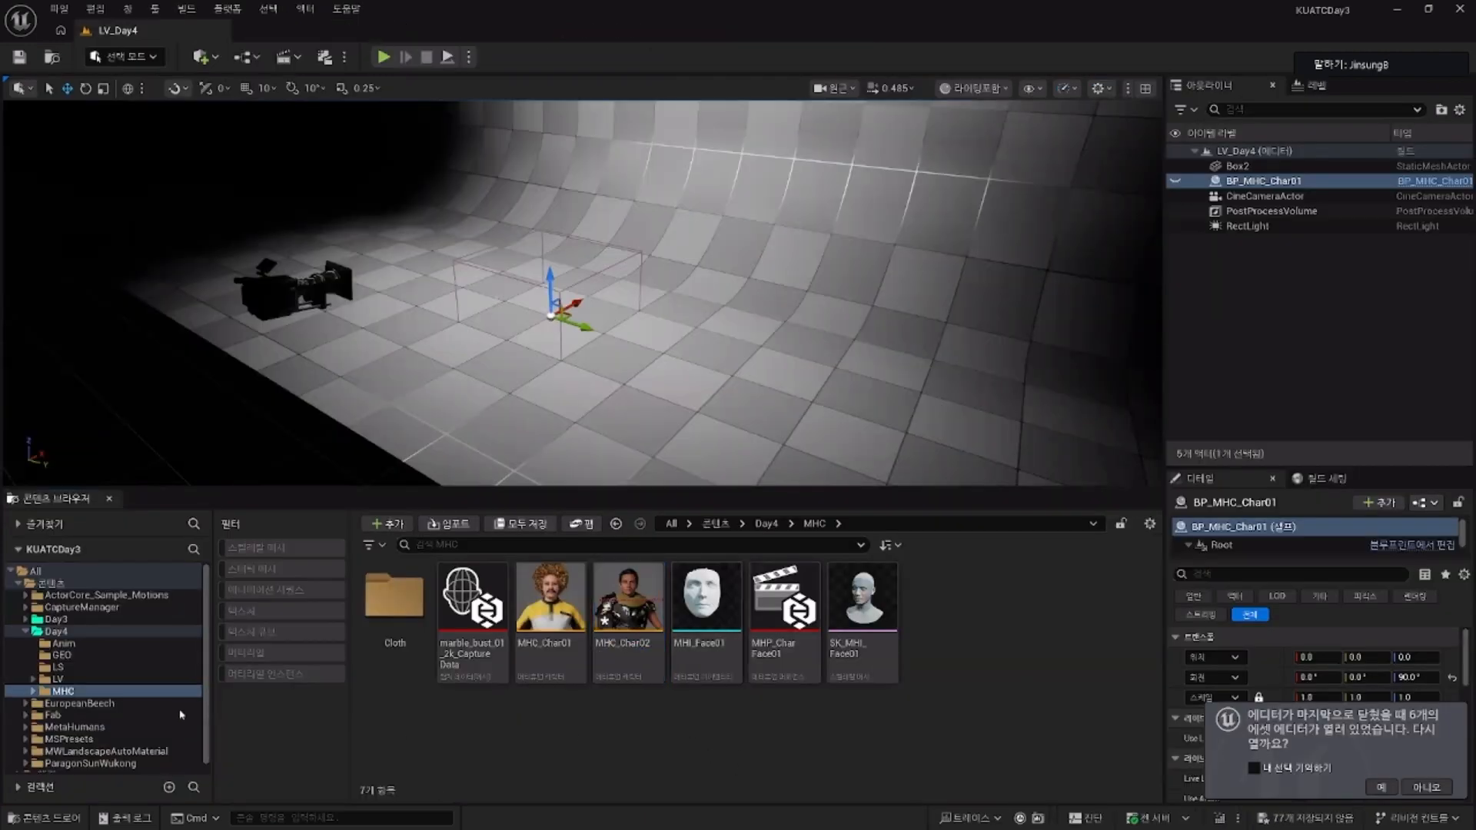
# Step: Open the assembled BP_MHC_Char02 blueprint from the MetaHumans/MHC_Char02 folder
pyautogui.click(77, 726)
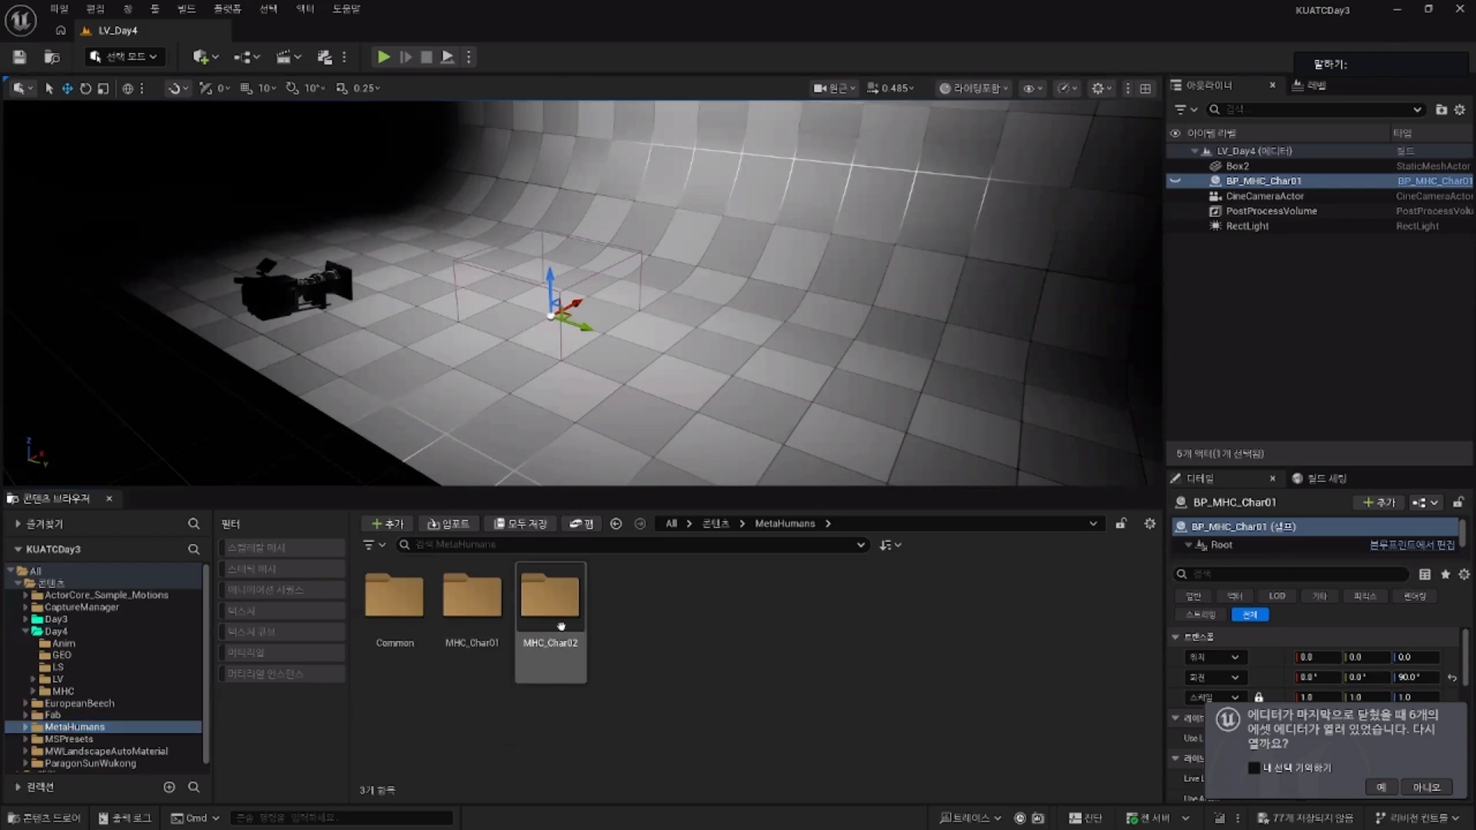
pyautogui.doubleClick(561, 626)
pyautogui.doubleClick(707, 604)
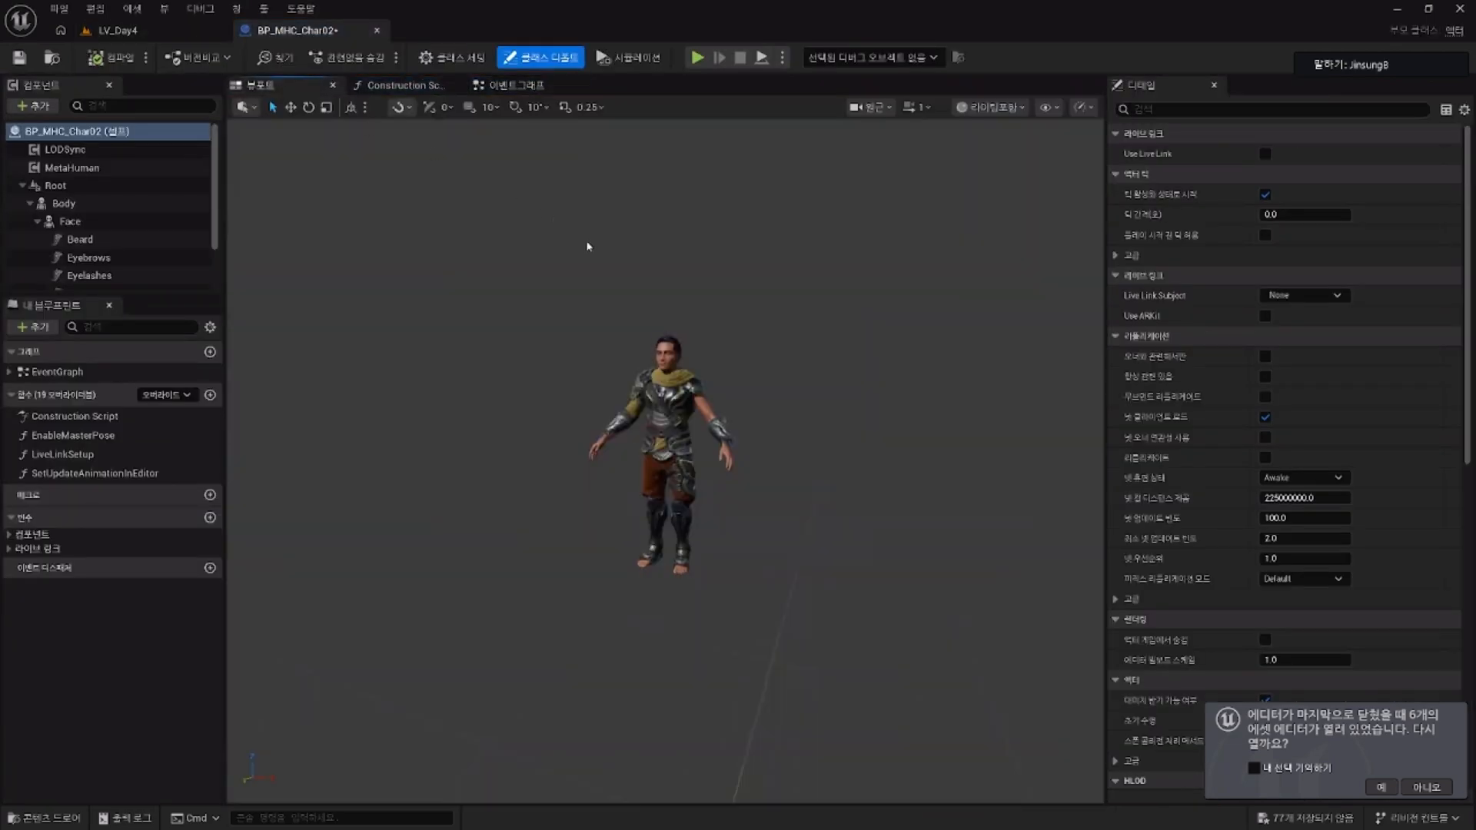
# Step: Examine the fit of the armor outfit on the assembled character, from the legs and feet up to the whole body
pyautogui.moveTo(589, 246); pyautogui.dragTo(791, 642, button='right')
pyautogui.press('w')
pyautogui.press('w')
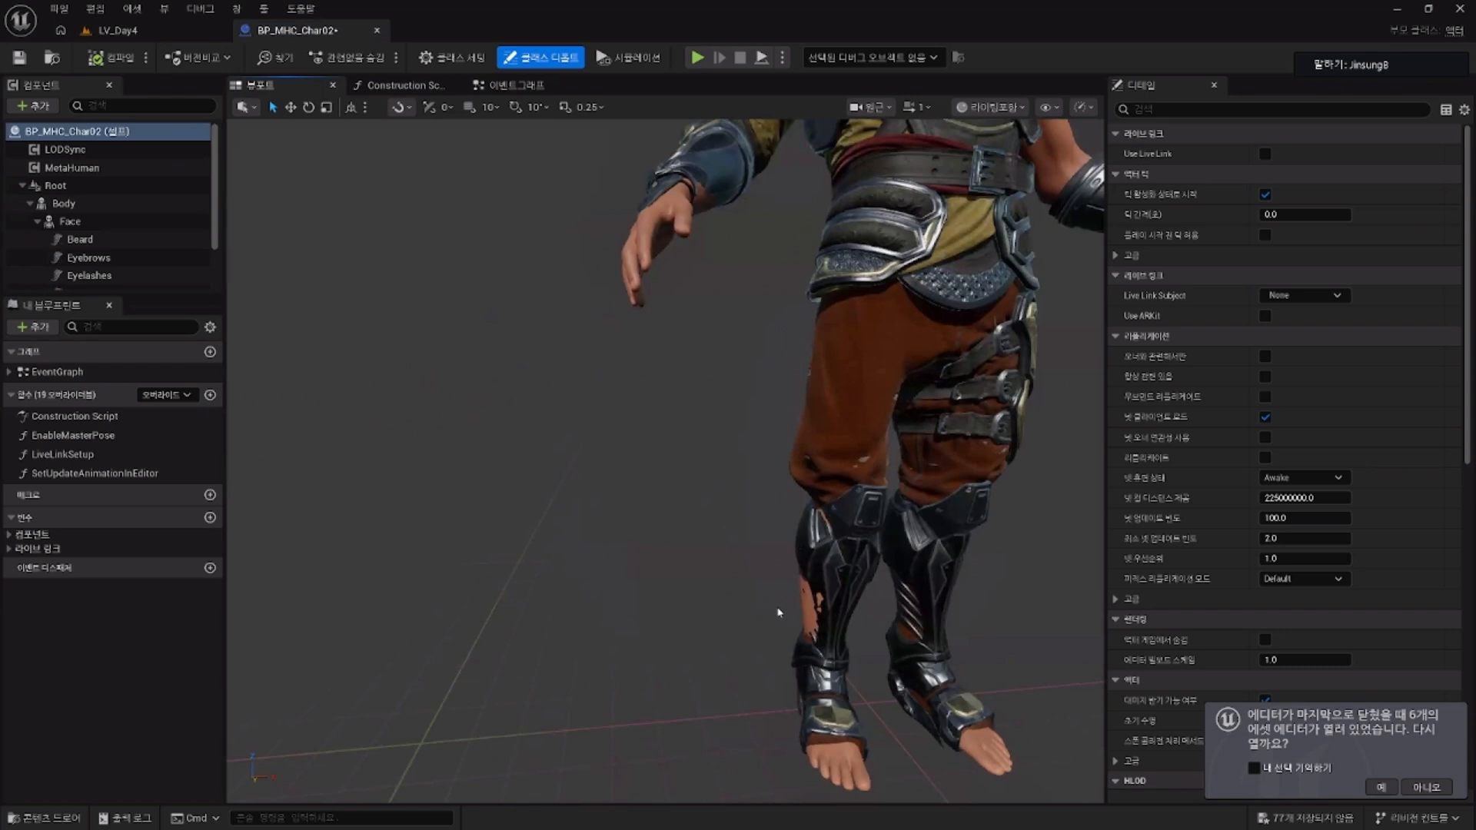
pyautogui.press('s')
pyautogui.moveTo(798, 582); pyautogui.dragTo(977, 599, button='right')
pyautogui.press('a')
pyautogui.press('w')
pyautogui.press('s')
pyautogui.moveTo(863, 646); pyautogui.dragTo(807, 665, button='right')
pyautogui.press('d')
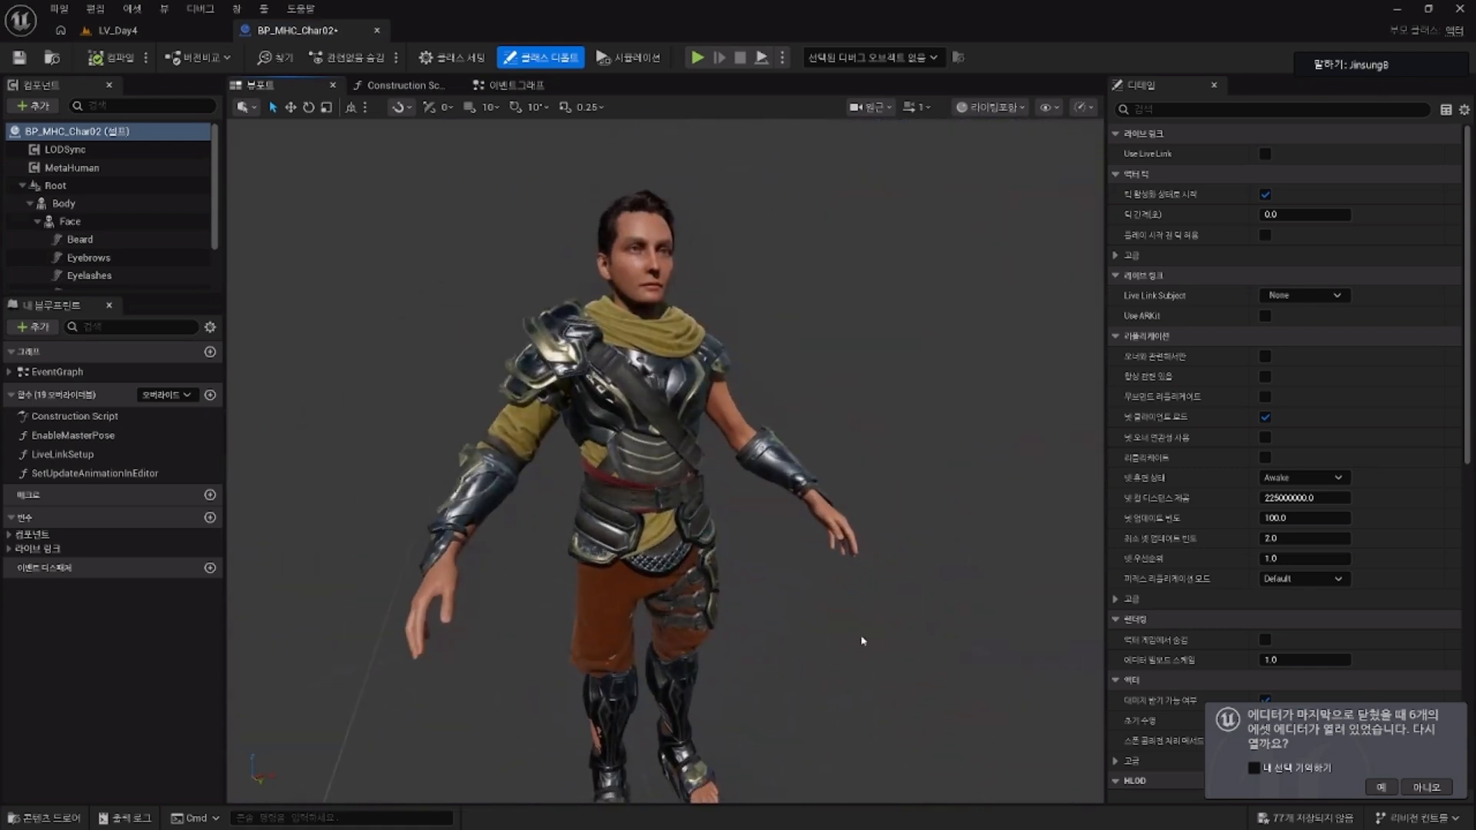
# Step: Save the BP_MHC_Char02 blueprint and close its editor after a last check of the outfit
pyautogui.click(18, 57)
pyautogui.moveTo(637, 570); pyautogui.dragTo(617, 538, button='right')
pyautogui.moveTo(467, 478); pyautogui.dragTo(498, 527, button='right')
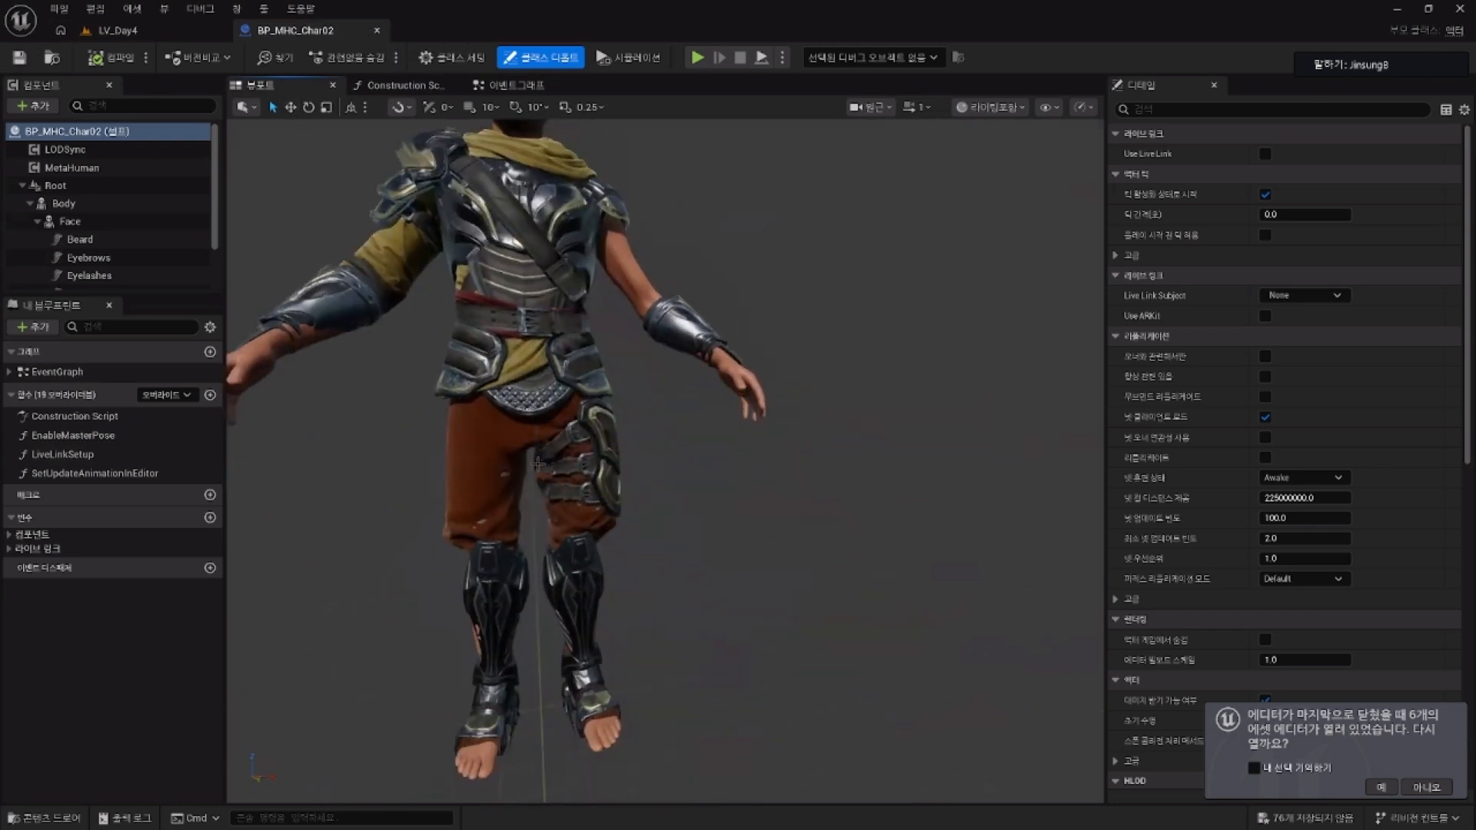
pyautogui.click(377, 30)
pyautogui.click(874, 694)
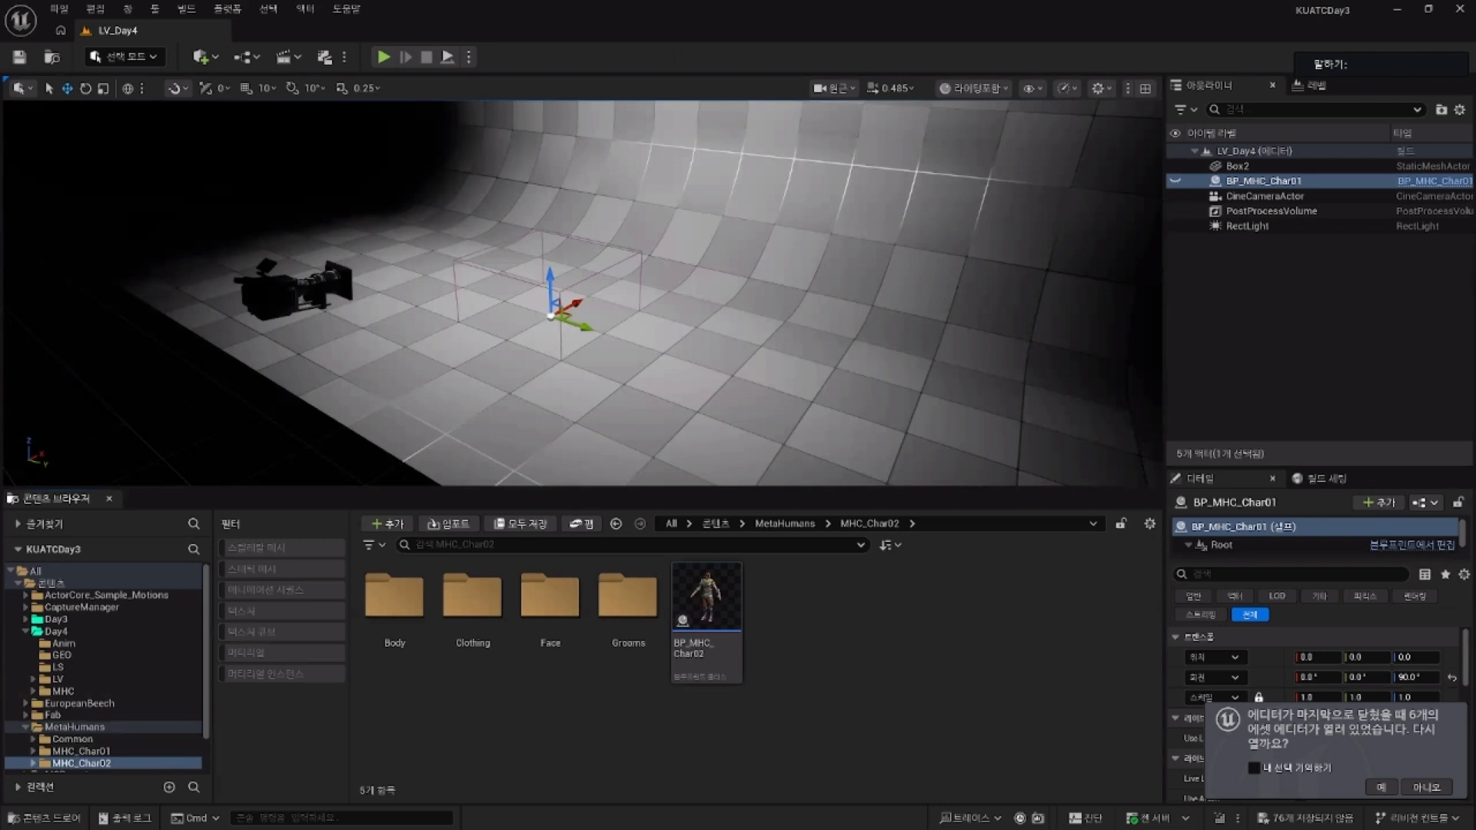
# Step: Create a physics cloth asset named CA_Char02B in the Day4/MHC/Cloth folder
pyautogui.click(471, 638)
pyautogui.click(63, 691)
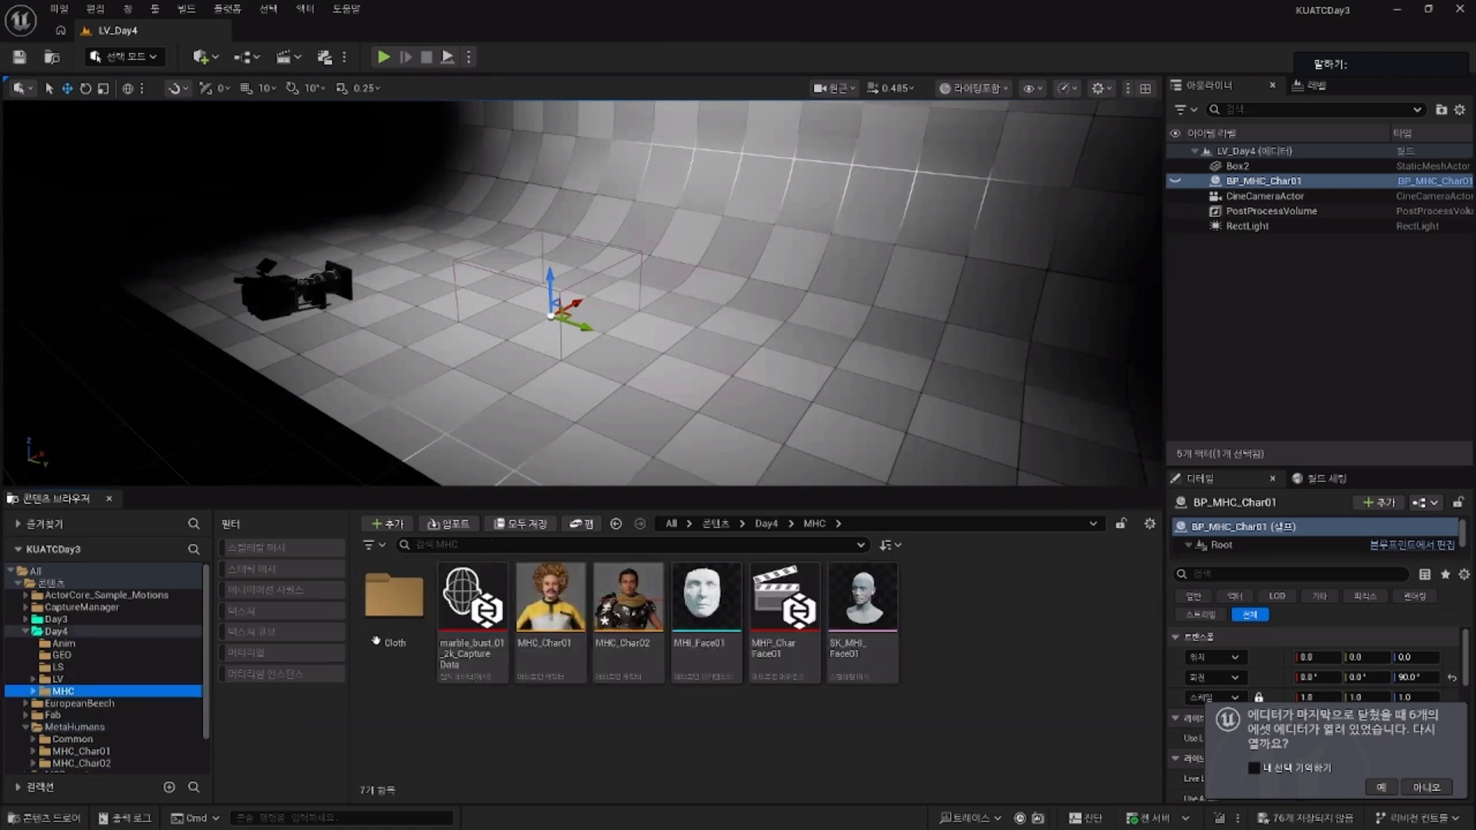
pyautogui.doubleClick(394, 614)
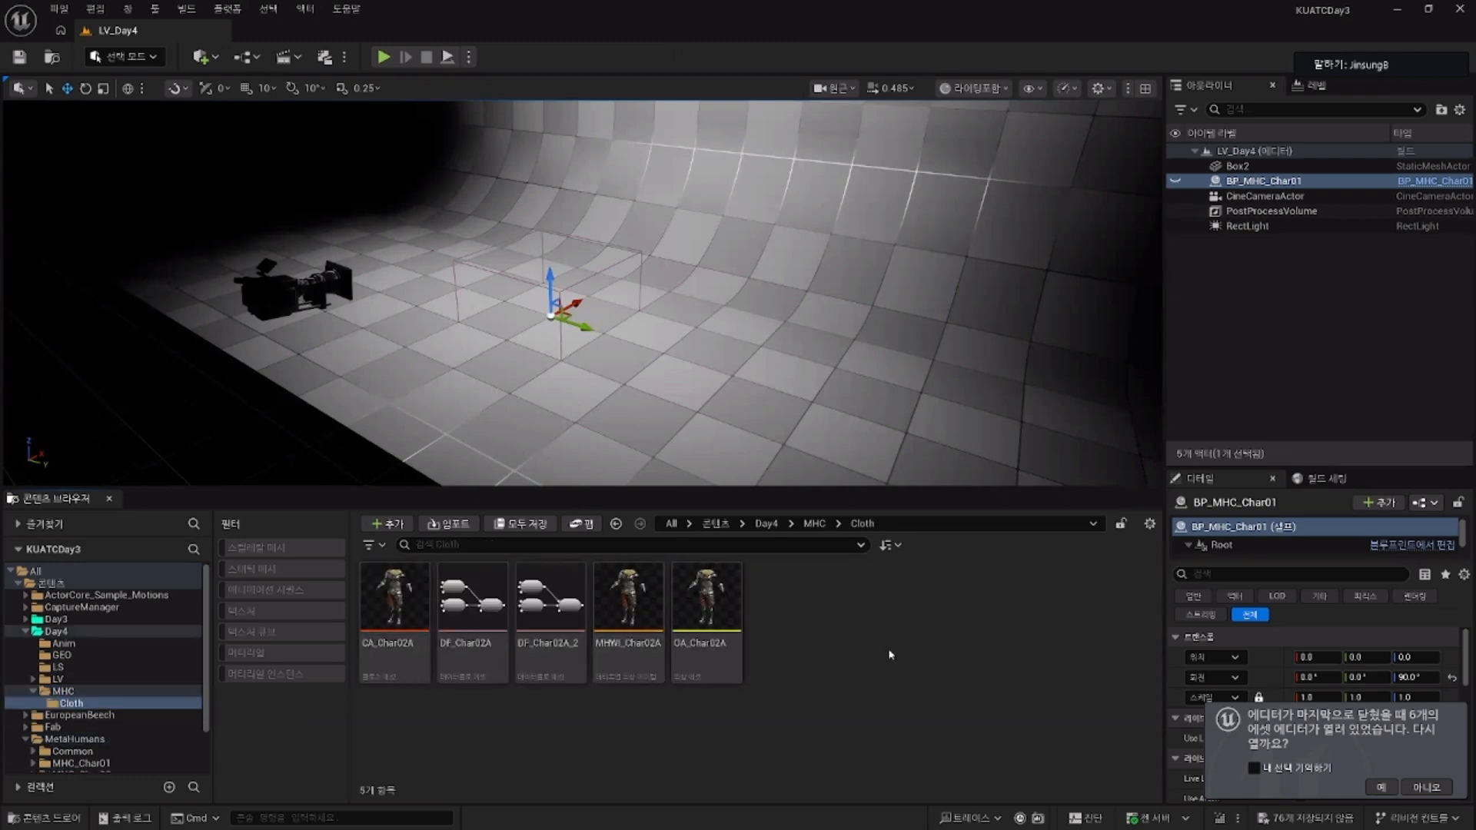
pyautogui.rightClick(843, 588)
pyautogui.moveTo(842, 588)
pyautogui.scroll(-1, 884, 646)
pyautogui.moveTo(910, 800)
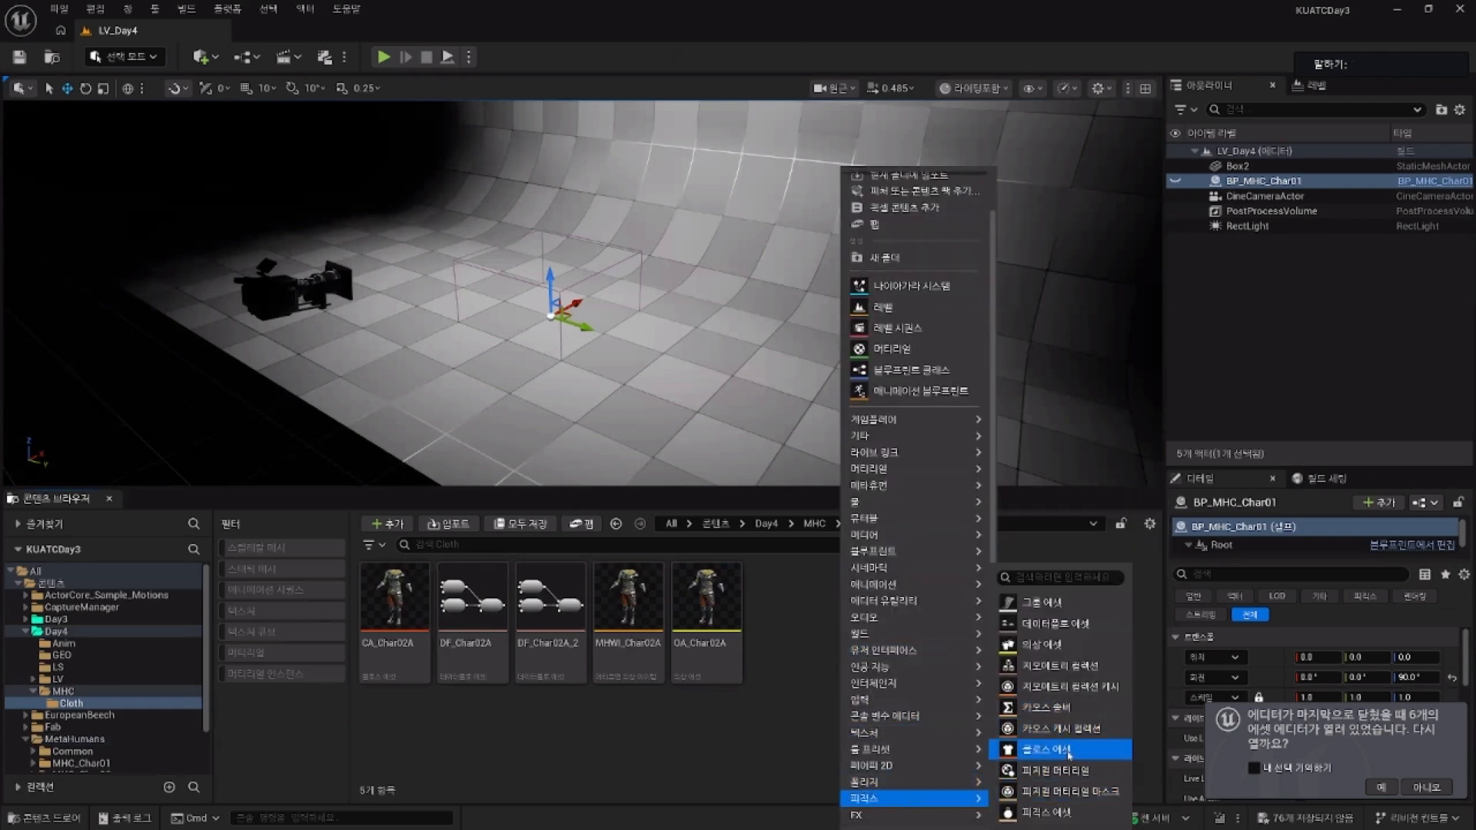
pyautogui.click(1055, 740)
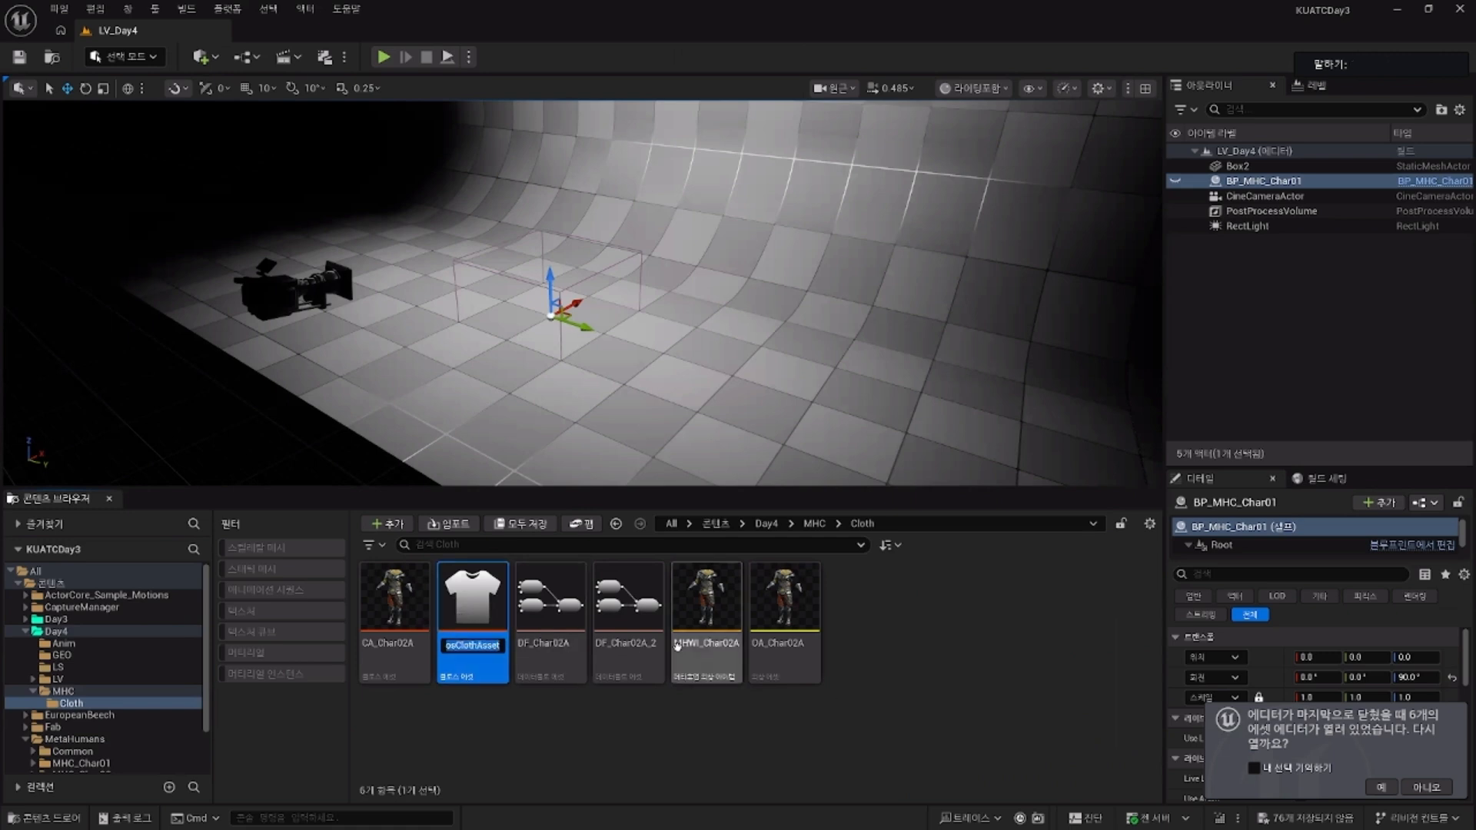
pyautogui.write('CA_Char02B')
pyautogui.press('Return')
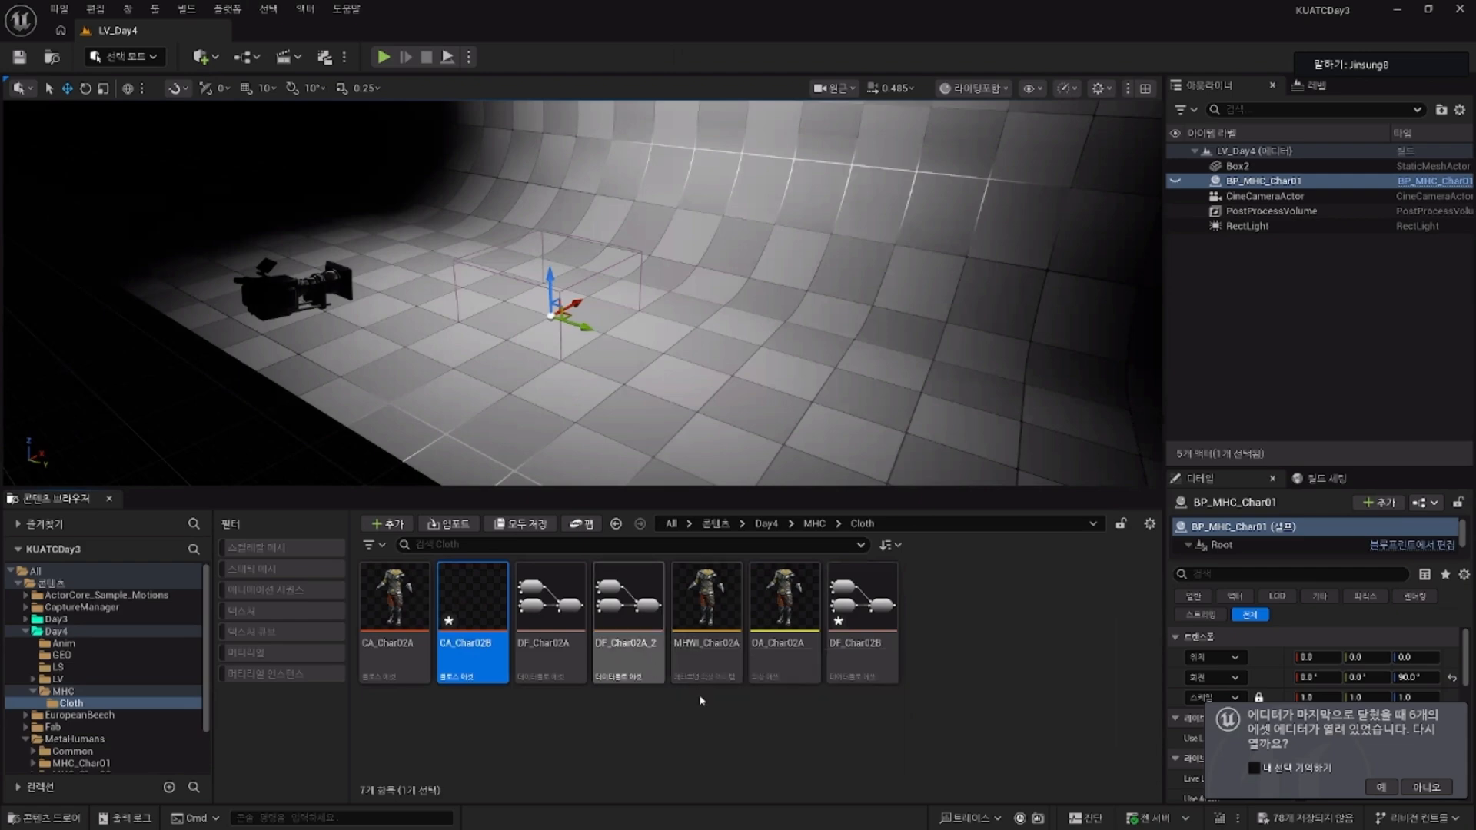
# Step: Open CA_Char02B and place the SKM_ClothB skeletal mesh from Day4/GEO in its Dataflow graph
pyautogui.doubleClick(485, 612)
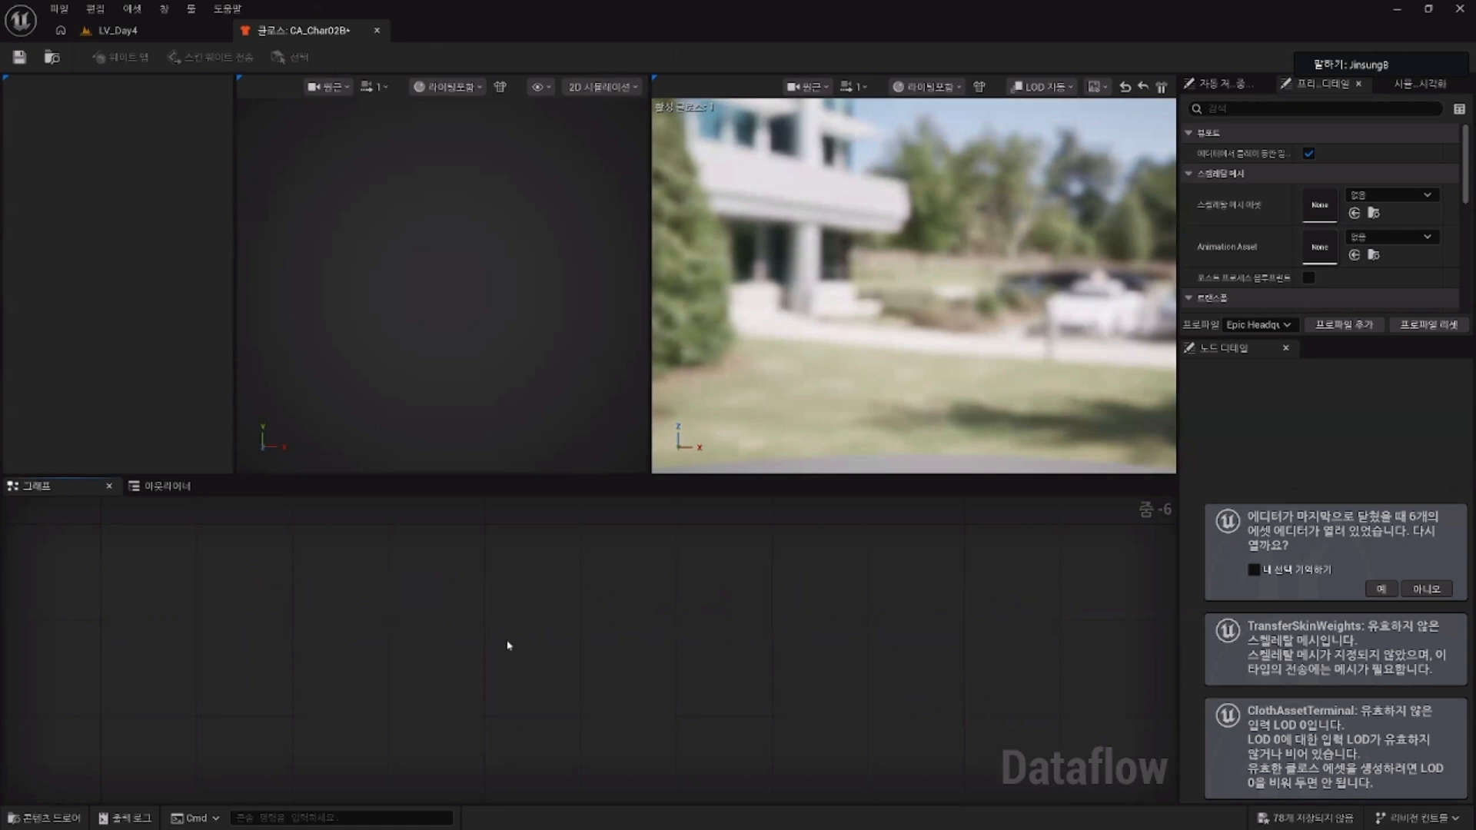
pyautogui.hotkey('ctrl', 'space')
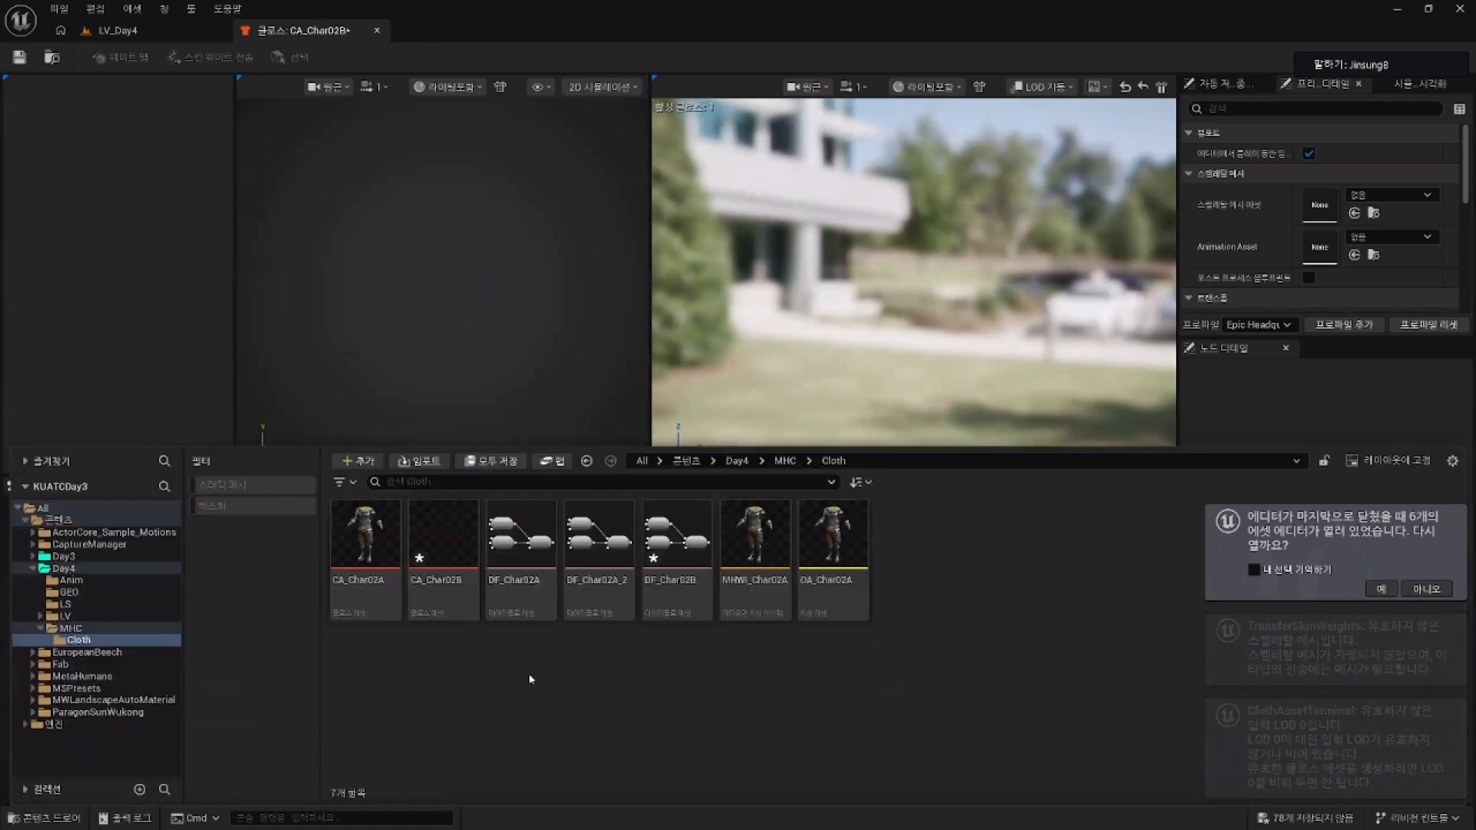
pyautogui.click(153, 593)
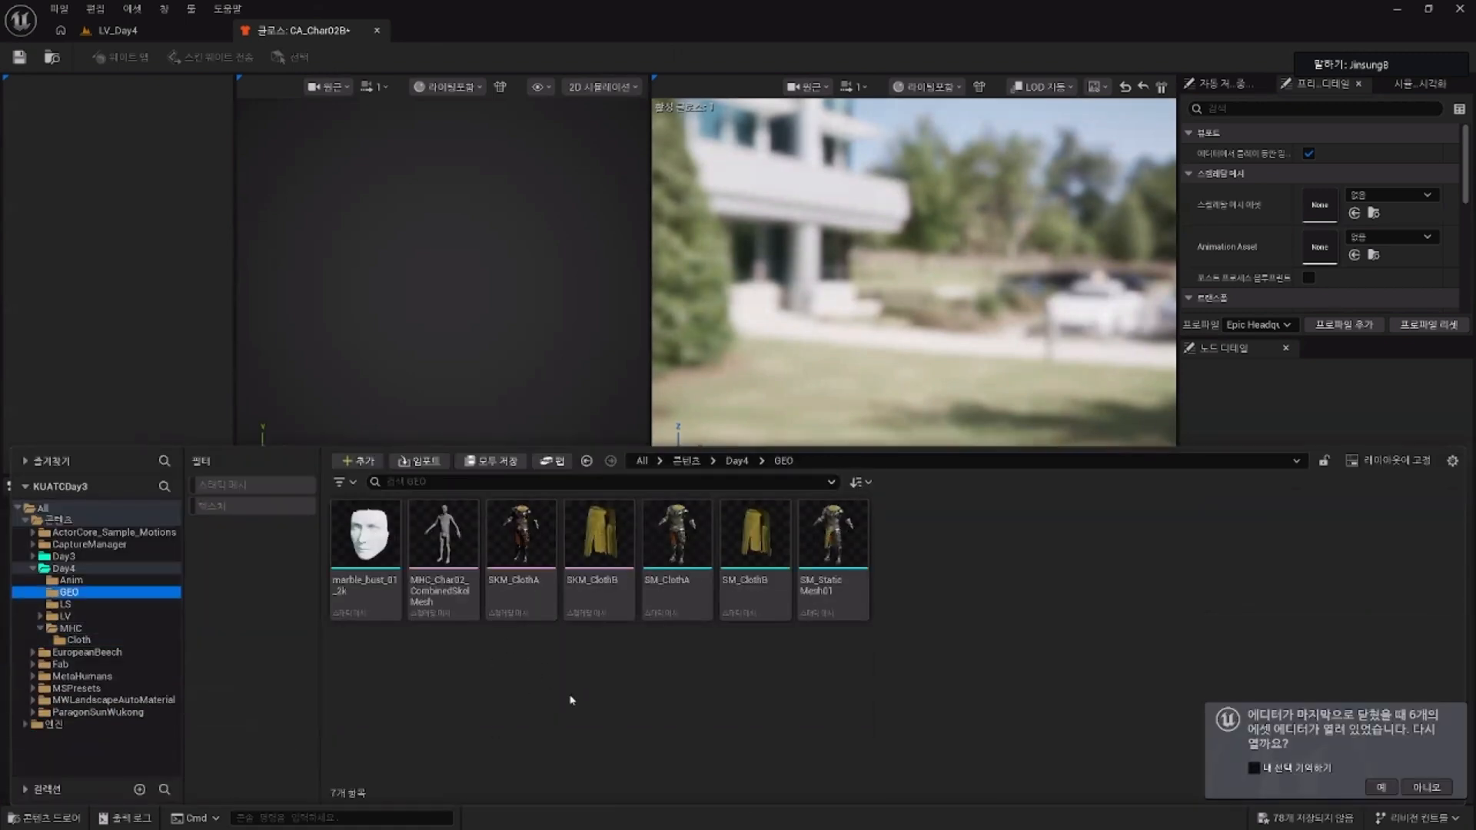
pyautogui.click(598, 553)
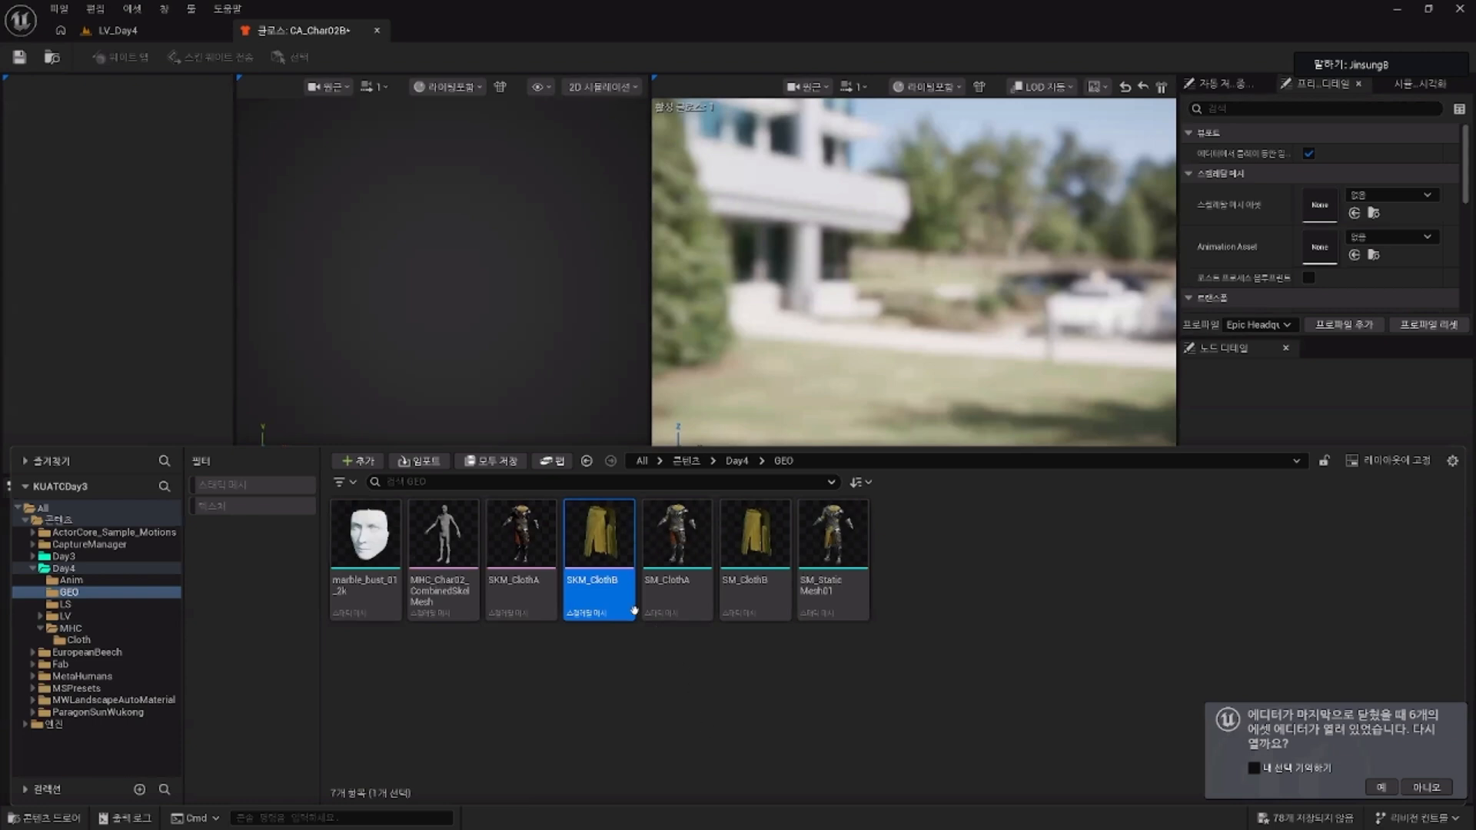
pyautogui.moveTo(634, 610); pyautogui.dragTo(556, 650)
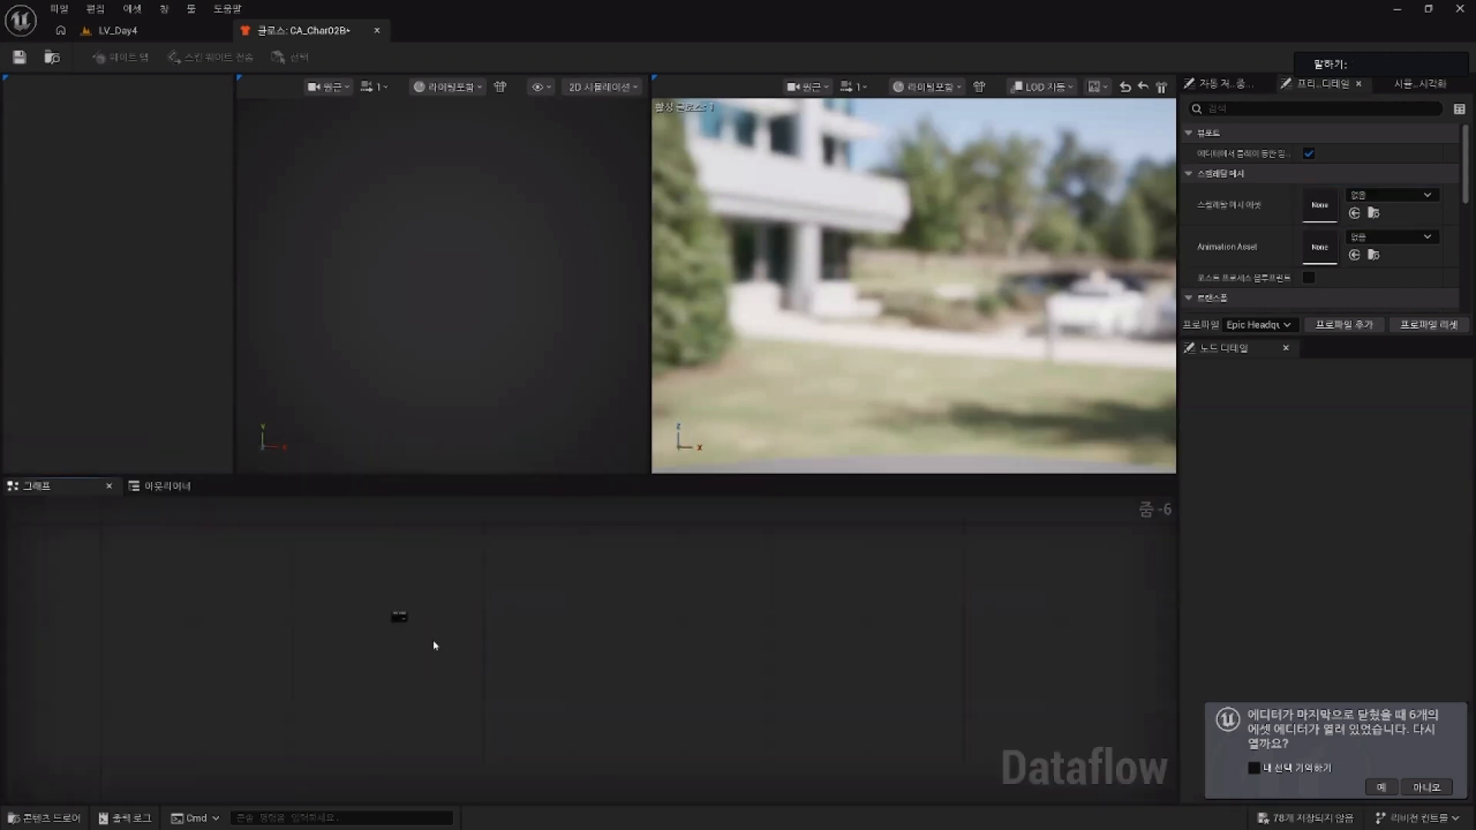
# Step: Add a SkeletalMeshImport node connected to the skeletal mesh output of the SKM_ClothB node
pyautogui.scroll(6, 434, 646)
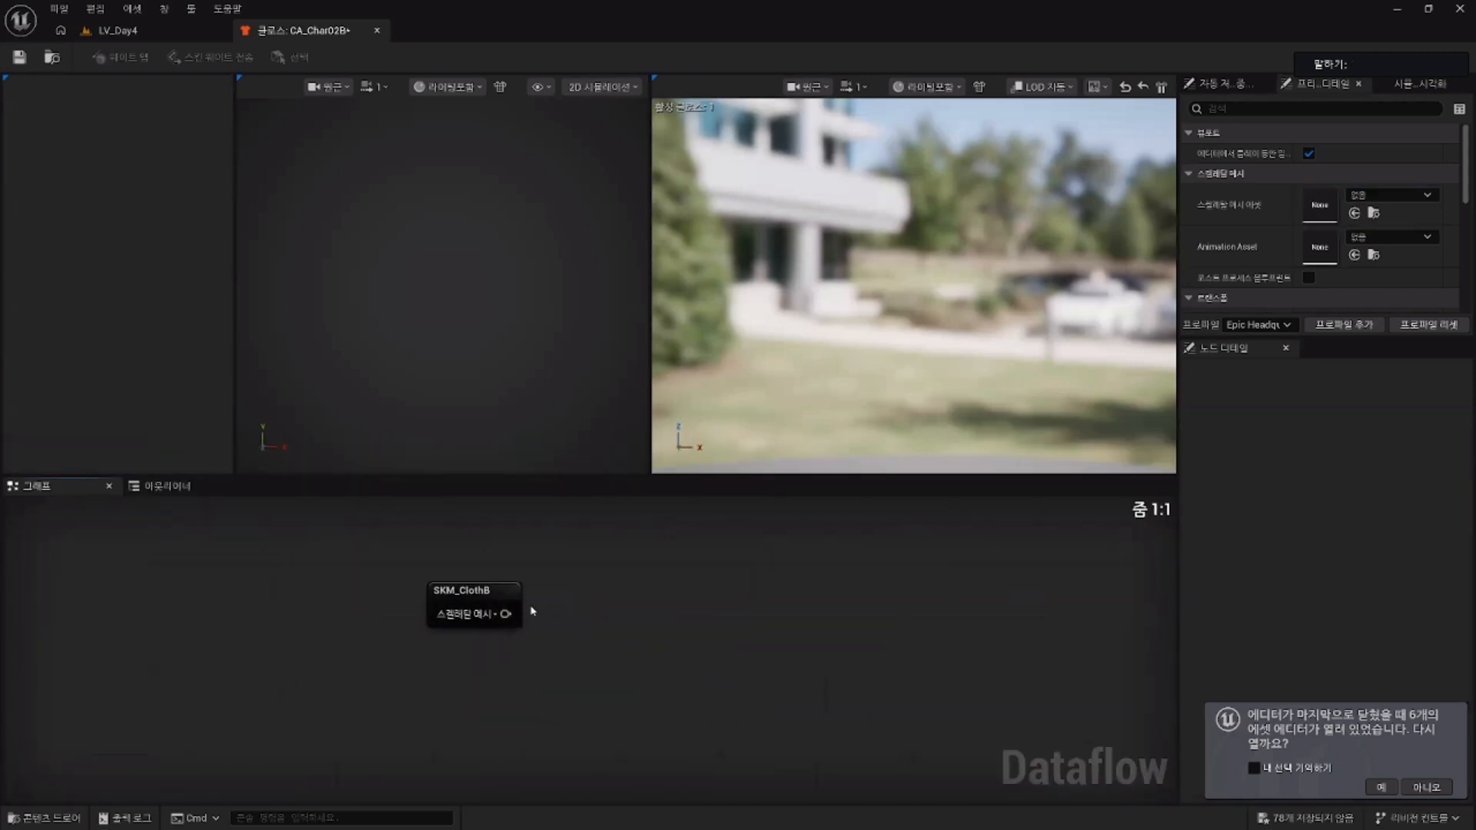
pyautogui.moveTo(505, 613); pyautogui.dragTo(581, 620)
pyautogui.write('im')
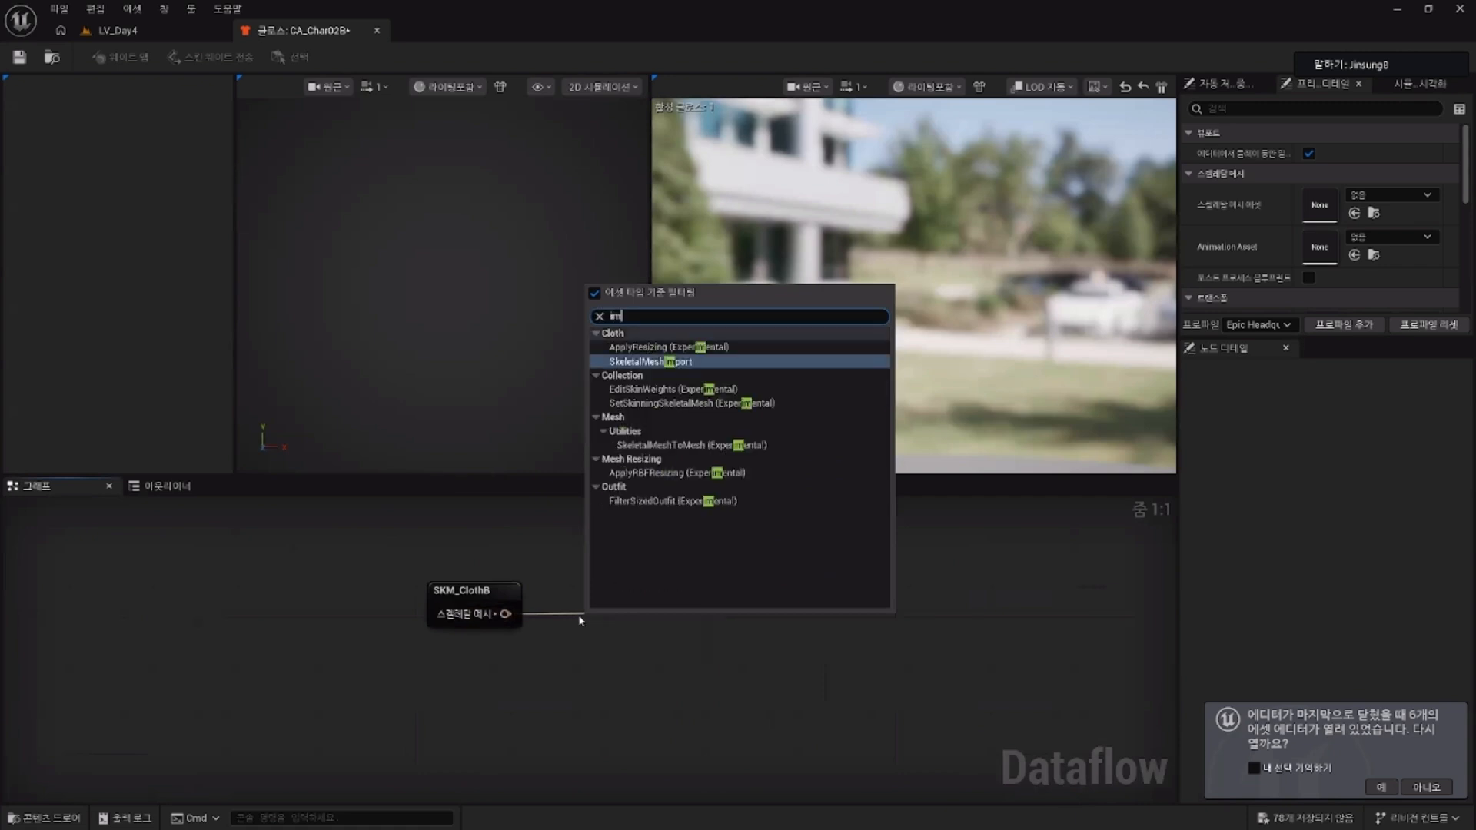
pyautogui.write('por')
pyautogui.click(692, 348)
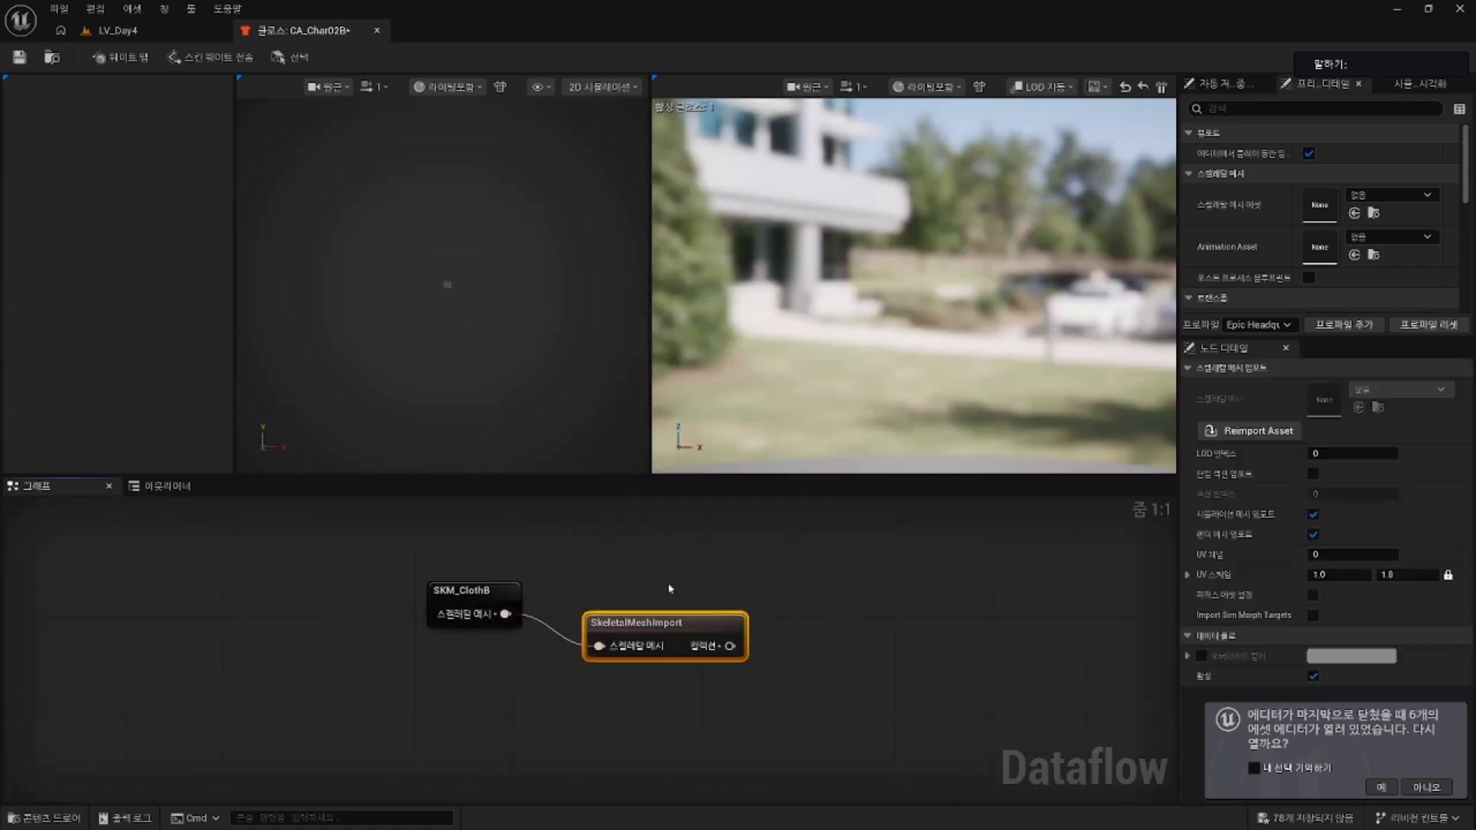
pyautogui.moveTo(821, 615); pyautogui.dragTo(788, 613, button='right')
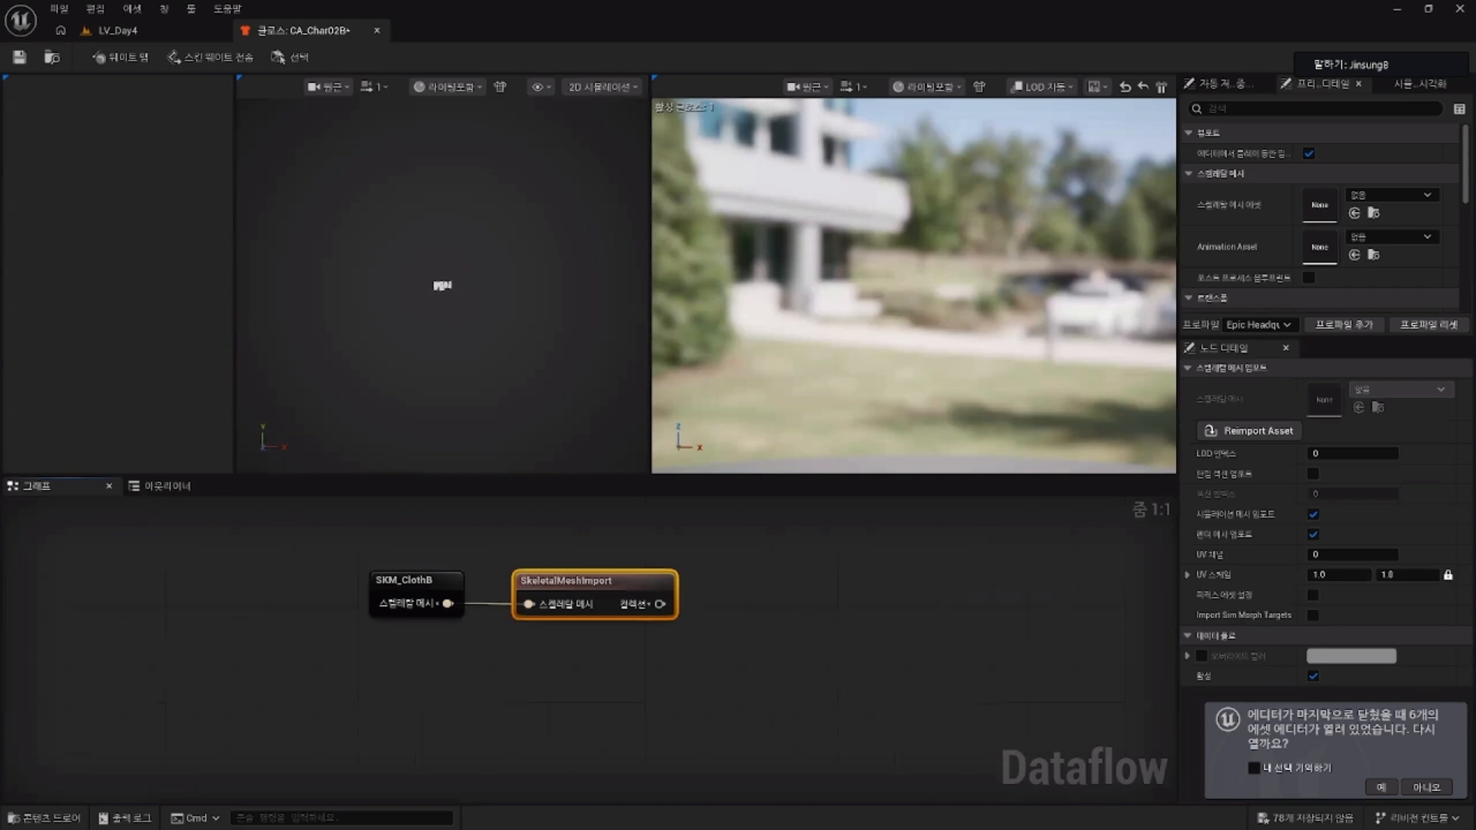
# Step: Frame the imported SKM_ClothB panels in the 2D simulation view to inspect their shapes
pyautogui.moveTo(789, 612); pyautogui.dragTo(787, 614, button='right')
pyautogui.scroll(8, 458, 287)
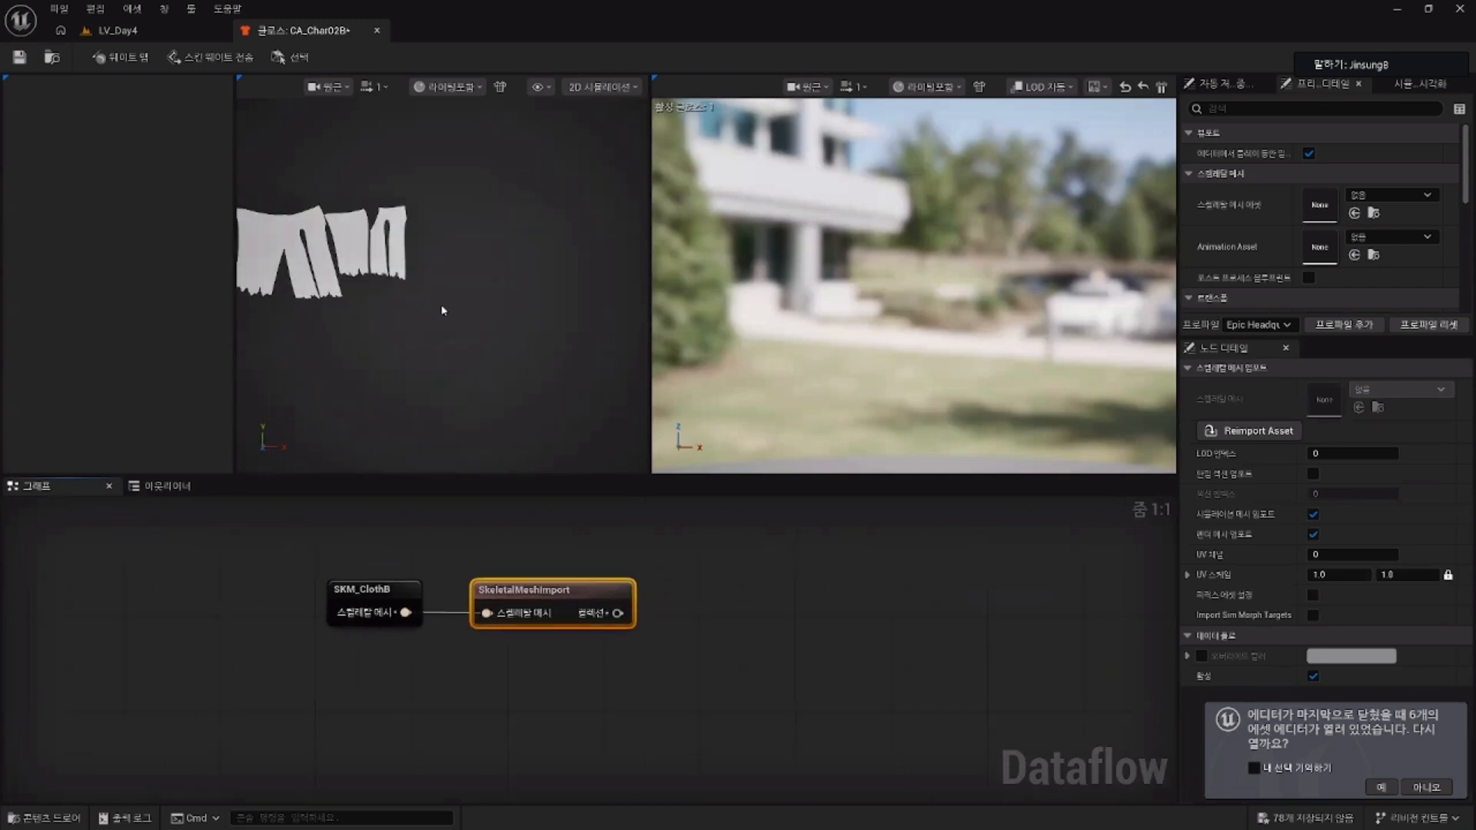
pyautogui.moveTo(442, 311); pyautogui.dragTo(604, 357, button='right')
pyautogui.scroll(4, 449, 310)
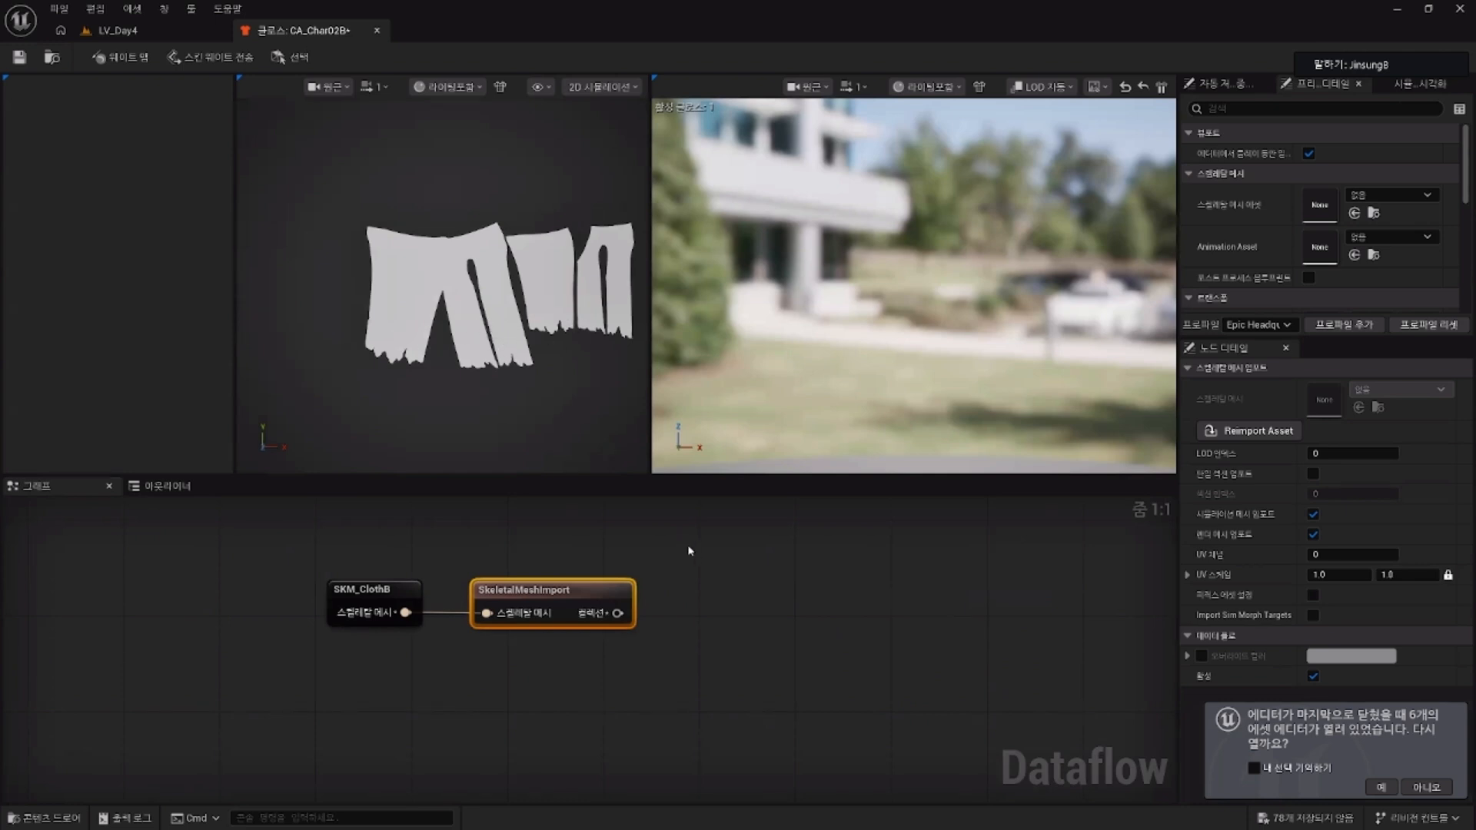
pyautogui.click(852, 723)
pyautogui.moveTo(617, 613); pyautogui.dragTo(693, 611)
pyautogui.click(711, 329)
pyautogui.scroll(-10, 853, 450)
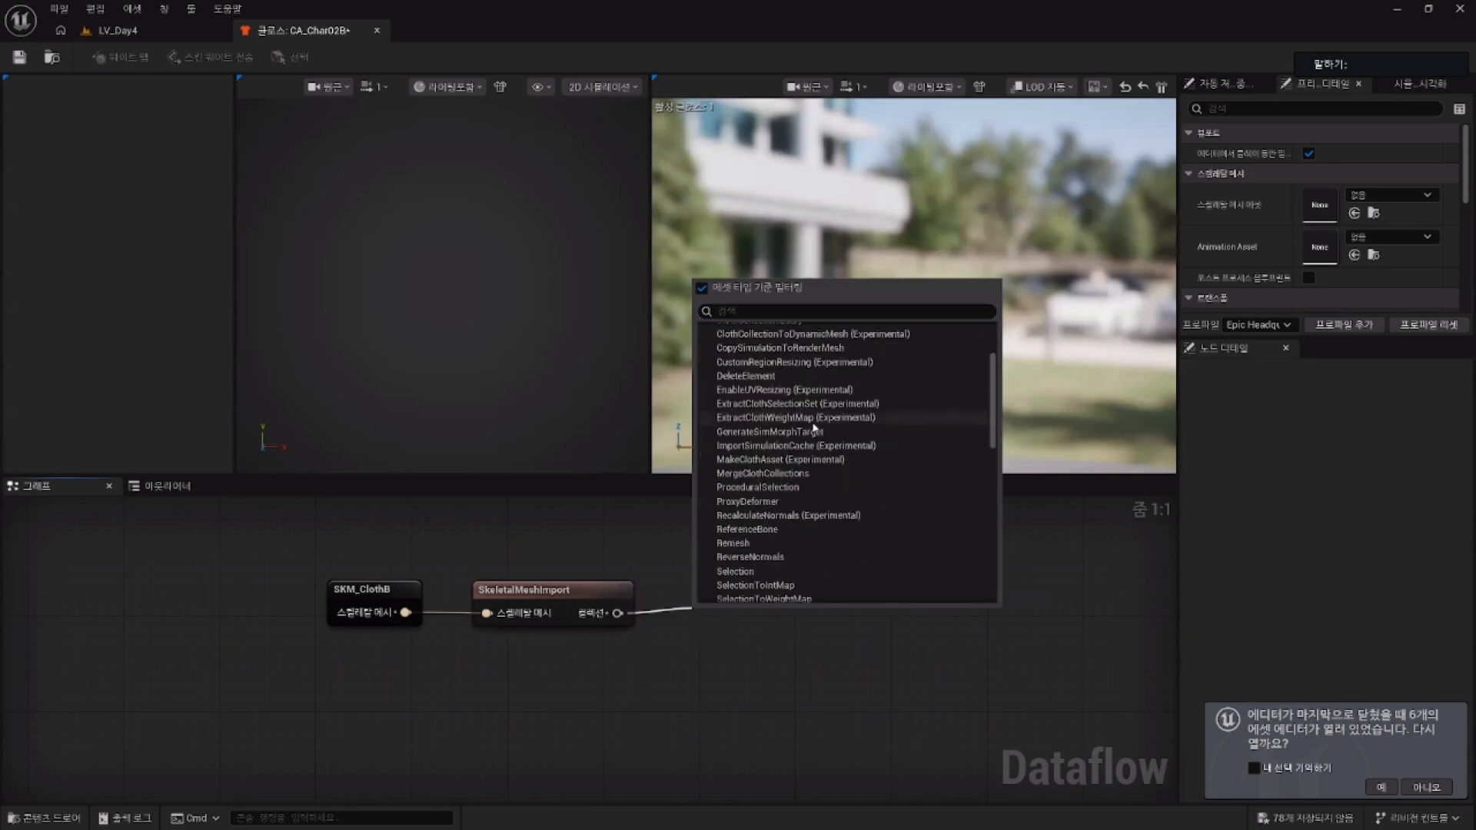
pyautogui.scroll(-5, 853, 450)
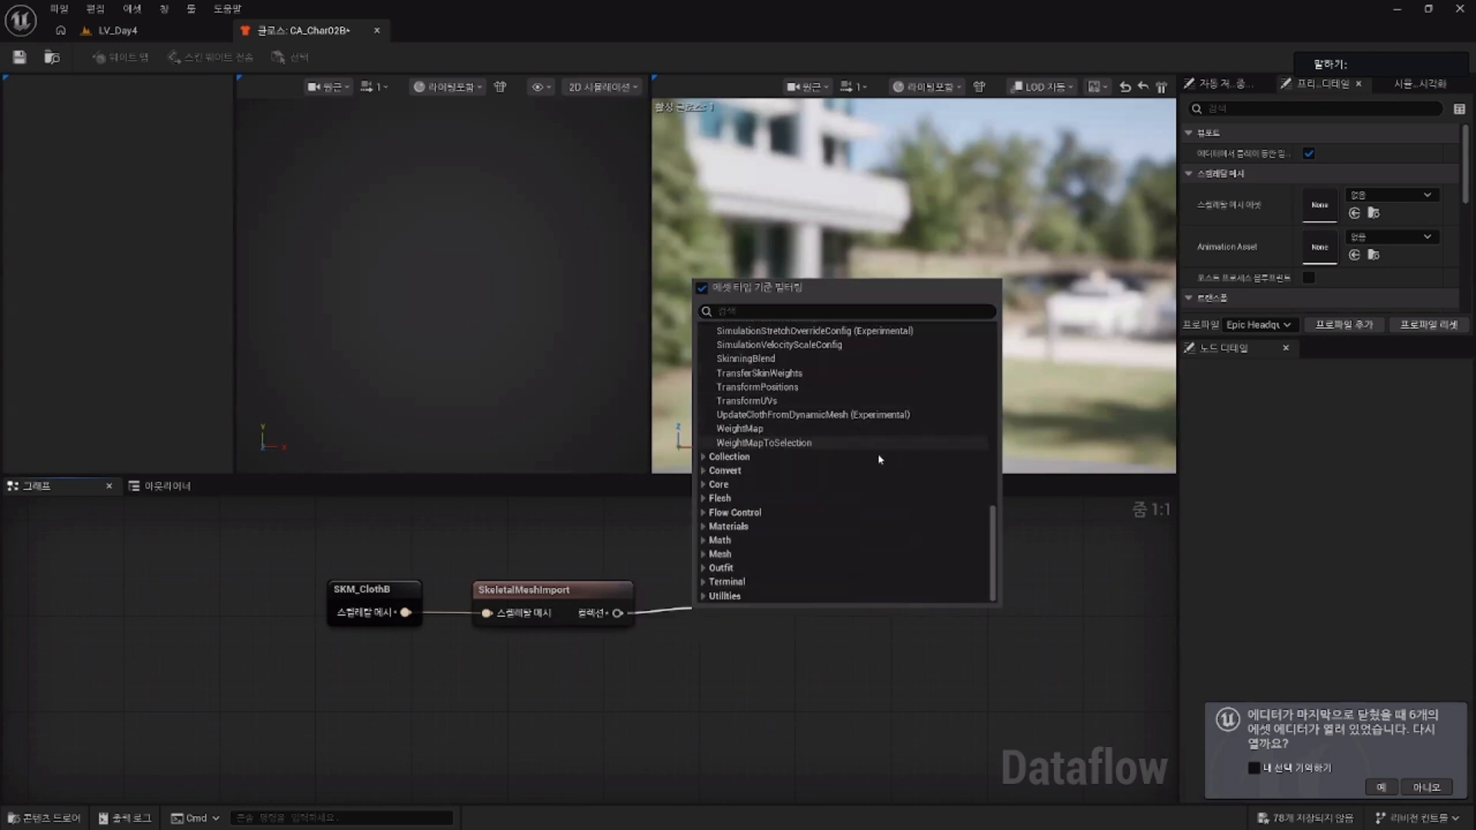
pyautogui.click(816, 649)
# Step: Add a WeightMap node connected to the collection output of the SkeletalMeshImport node
pyautogui.moveTo(617, 613); pyautogui.dragTo(708, 604)
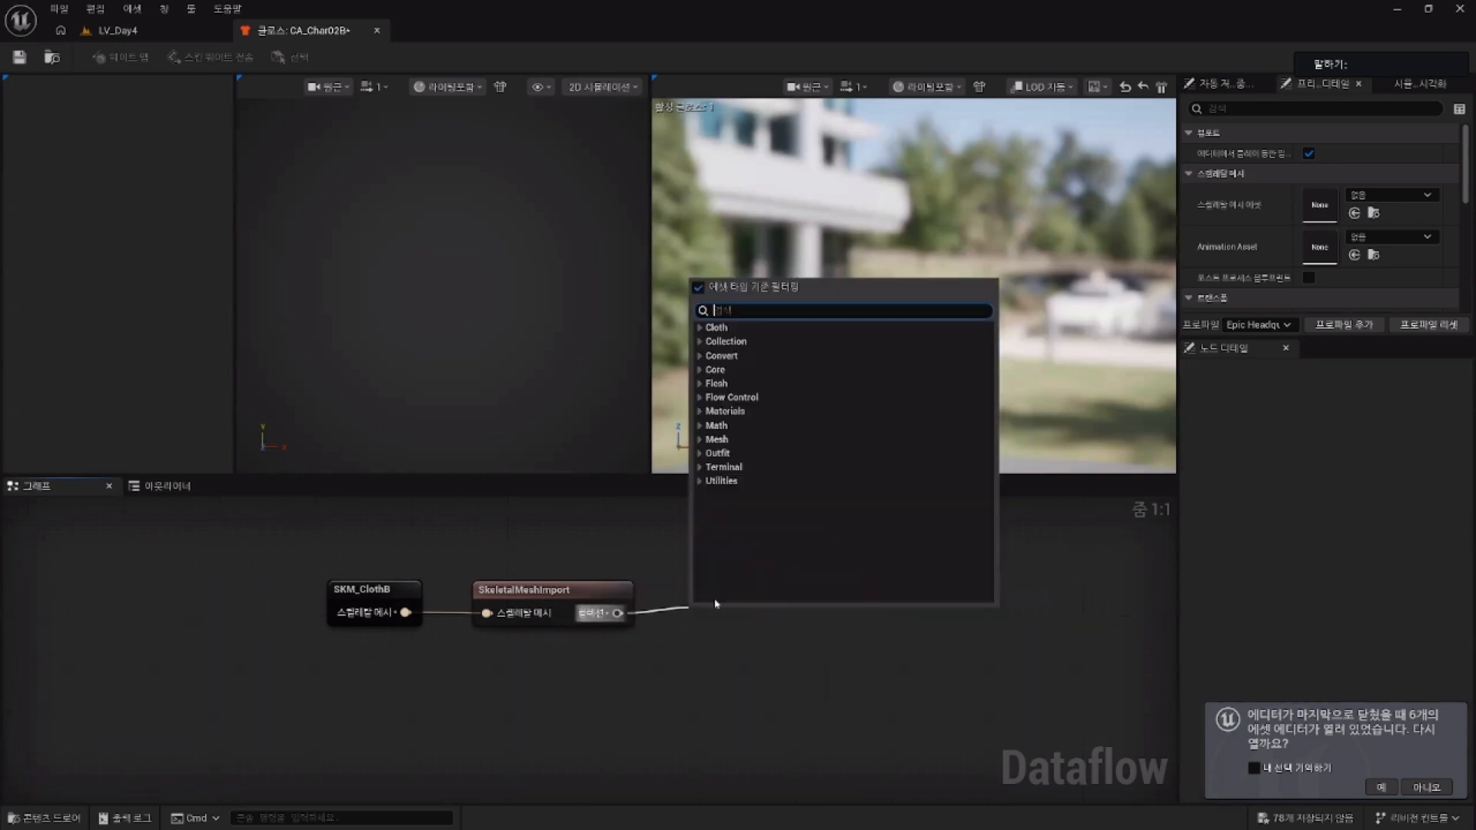
pyautogui.write('weight')
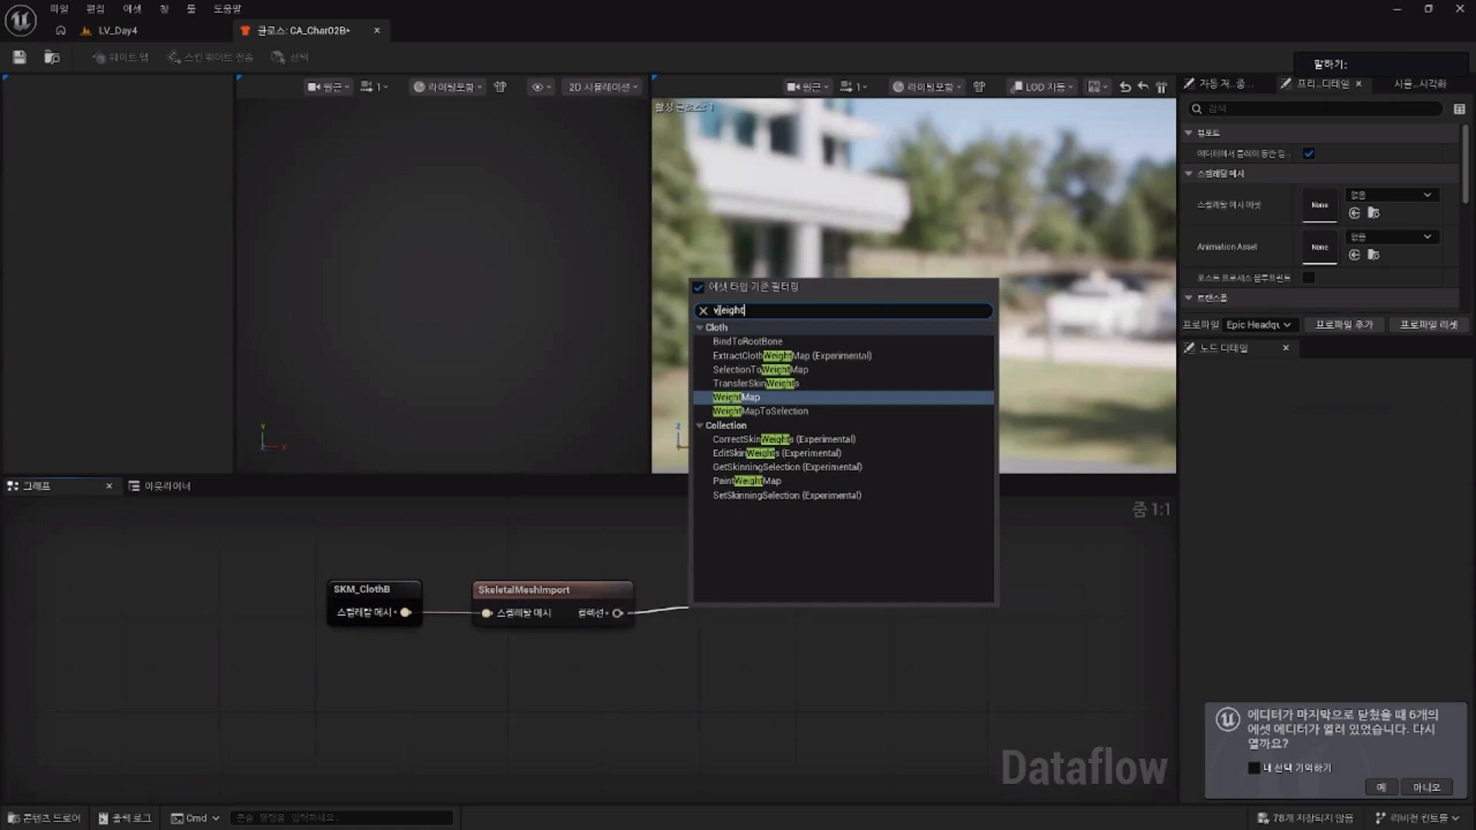
pyautogui.click(737, 397)
pyautogui.moveTo(783, 606); pyautogui.dragTo(782, 593)
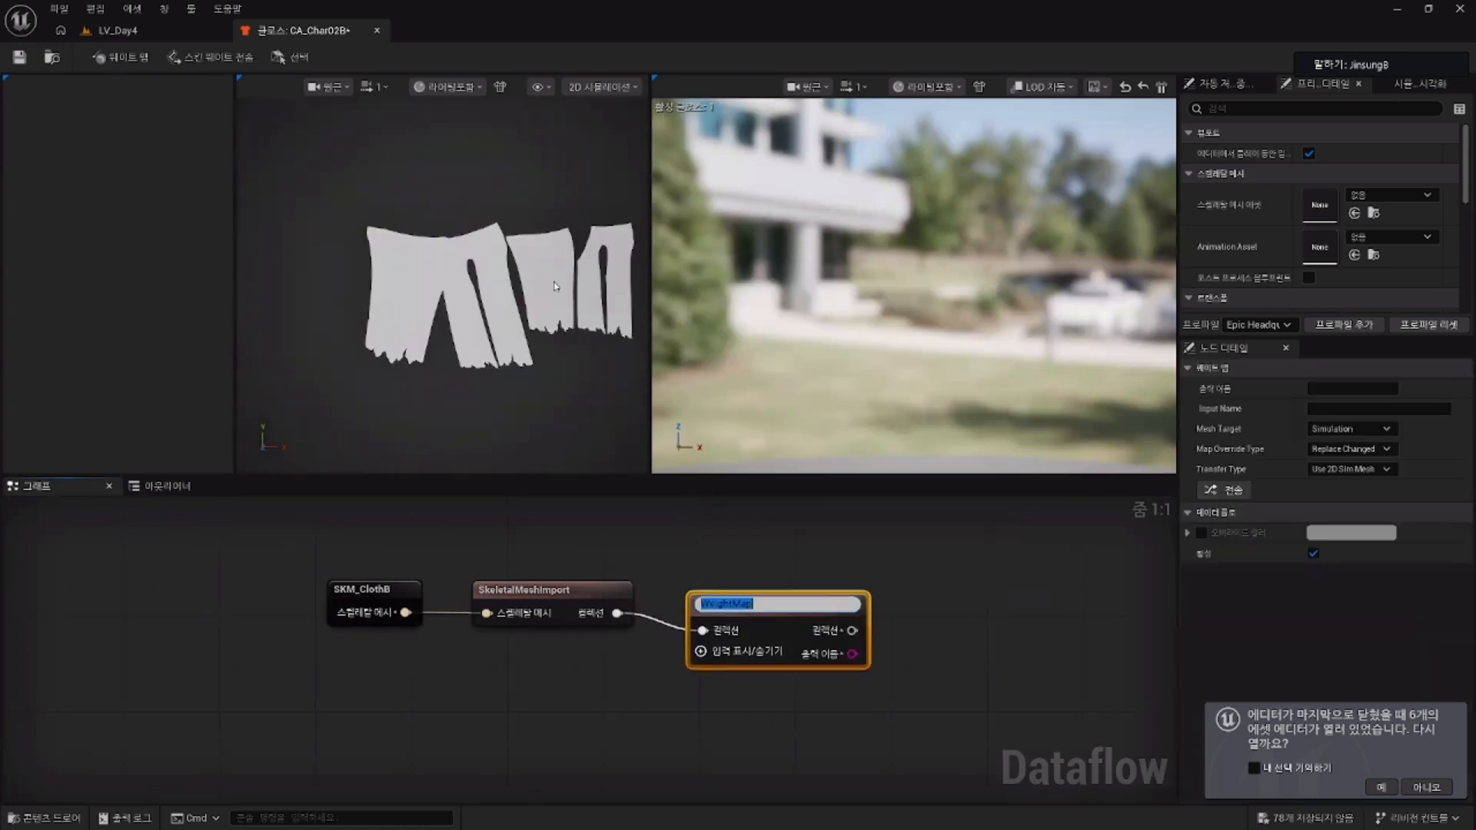
pyautogui.click(843, 692)
# Step: Try brushing weights onto the lower part of the largest cloth panel through the WeightMap node
pyautogui.doubleClick(784, 614)
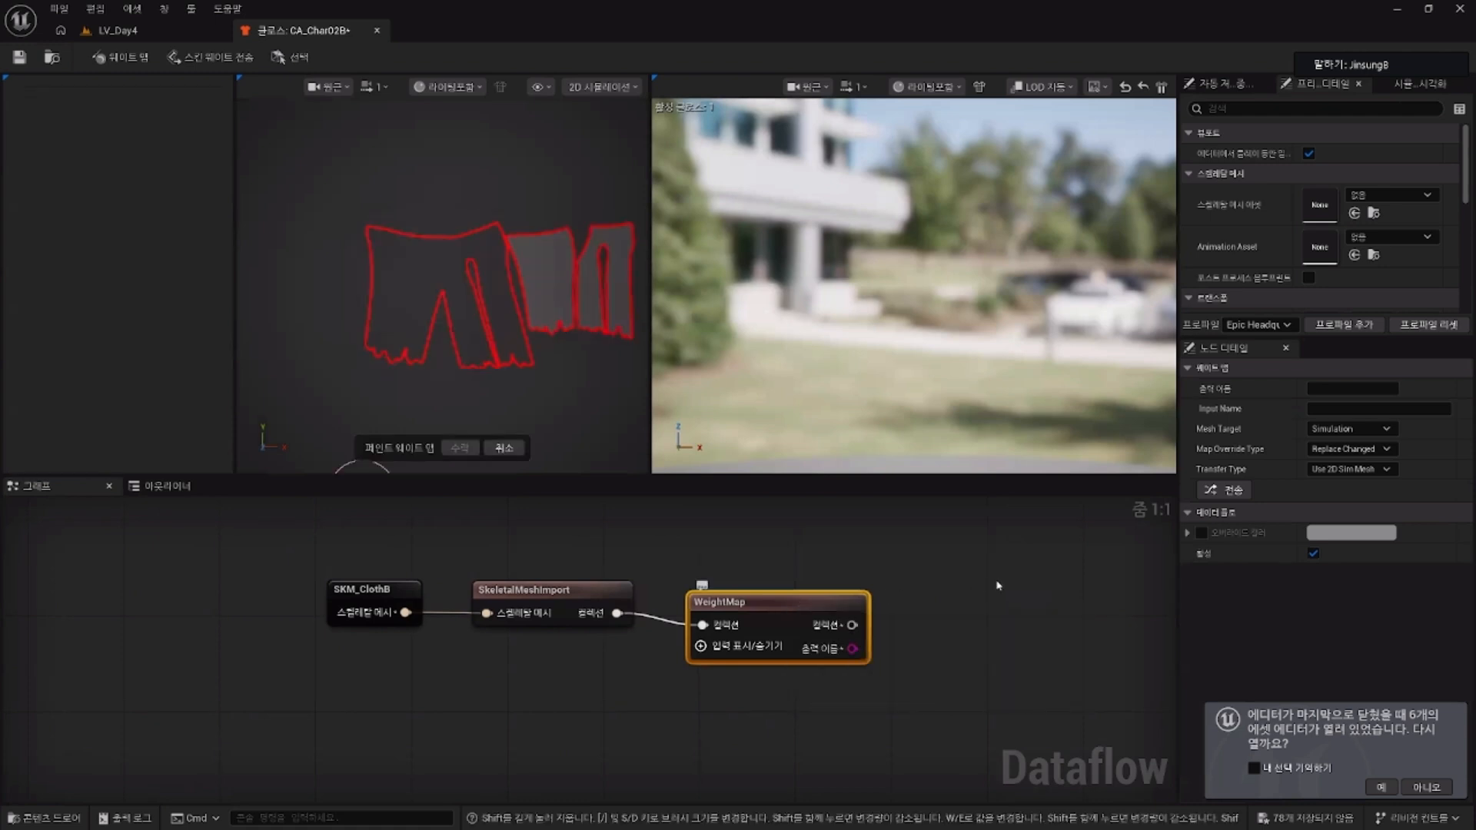
pyautogui.moveTo(999, 586); pyautogui.dragTo(935, 577, button='right')
pyautogui.moveTo(385, 316); pyautogui.dragTo(470, 331)
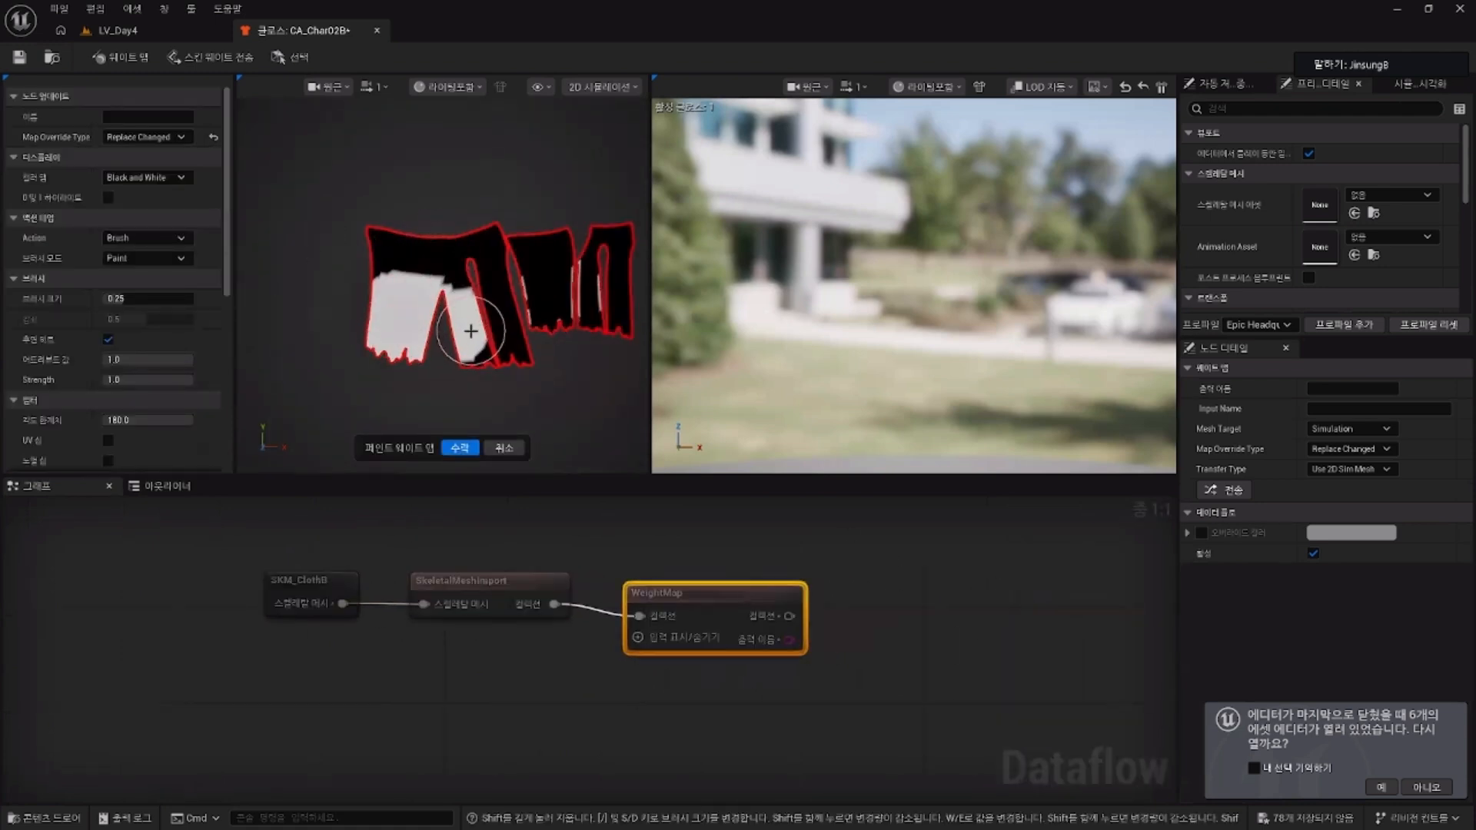
pyautogui.click(504, 450)
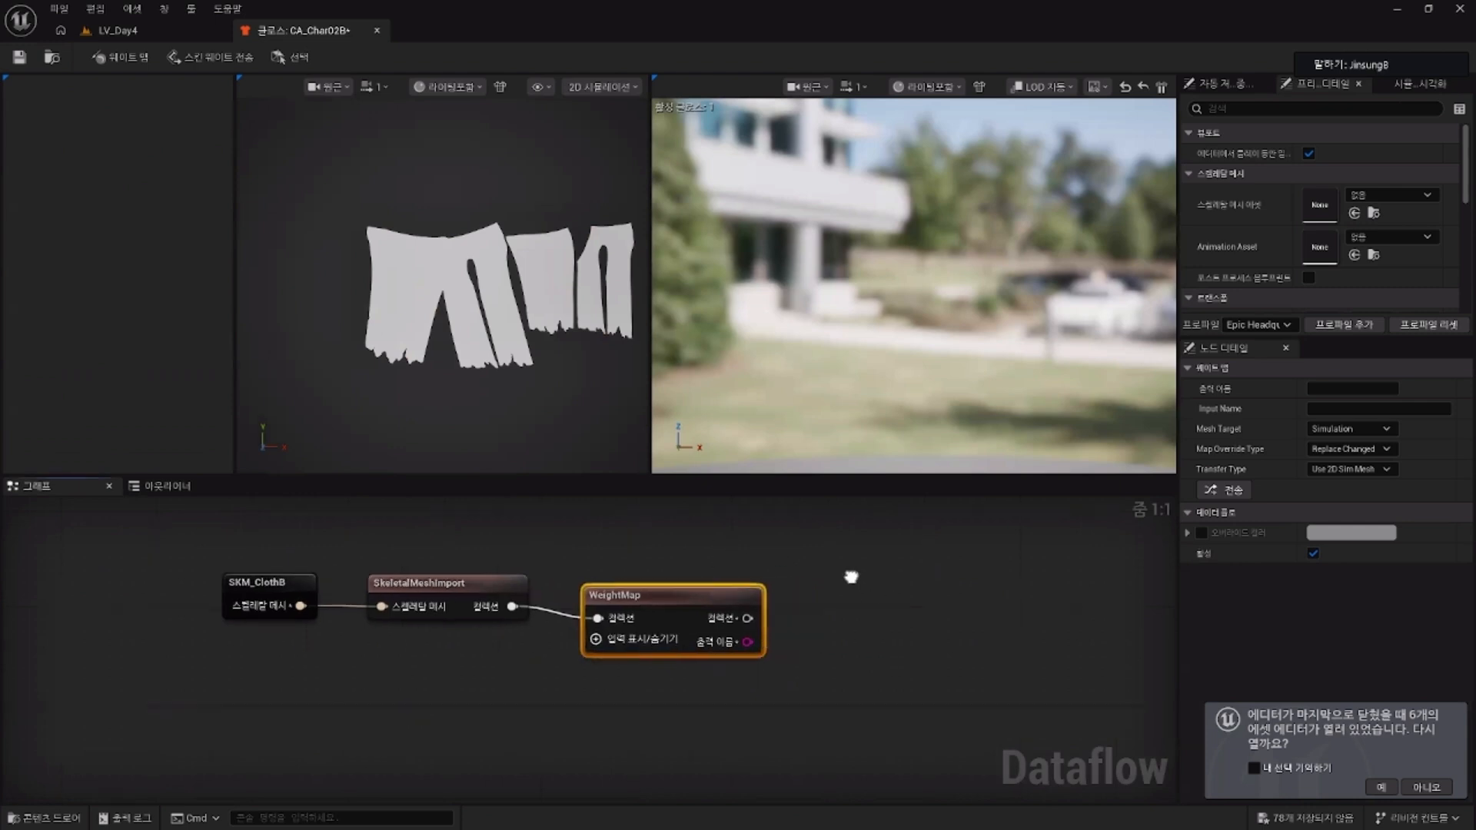
pyautogui.press('F2')
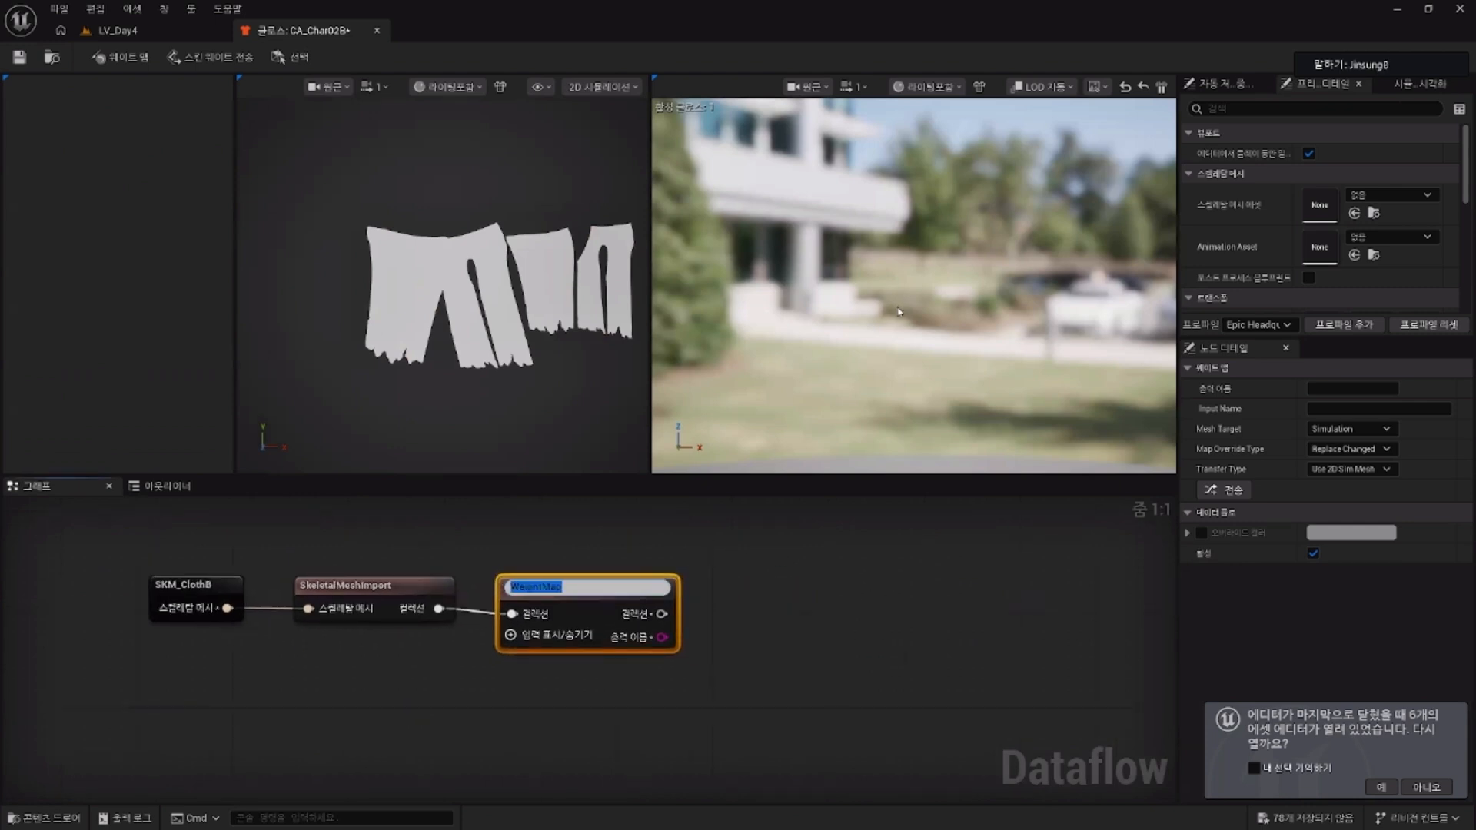
pyautogui.click(790, 602)
# Step: Add a ClothAssetTerminal node fed by the WeightMap node's collection output and frame the garment in the 3D preview
pyautogui.moveTo(661, 608); pyautogui.dragTo(769, 612)
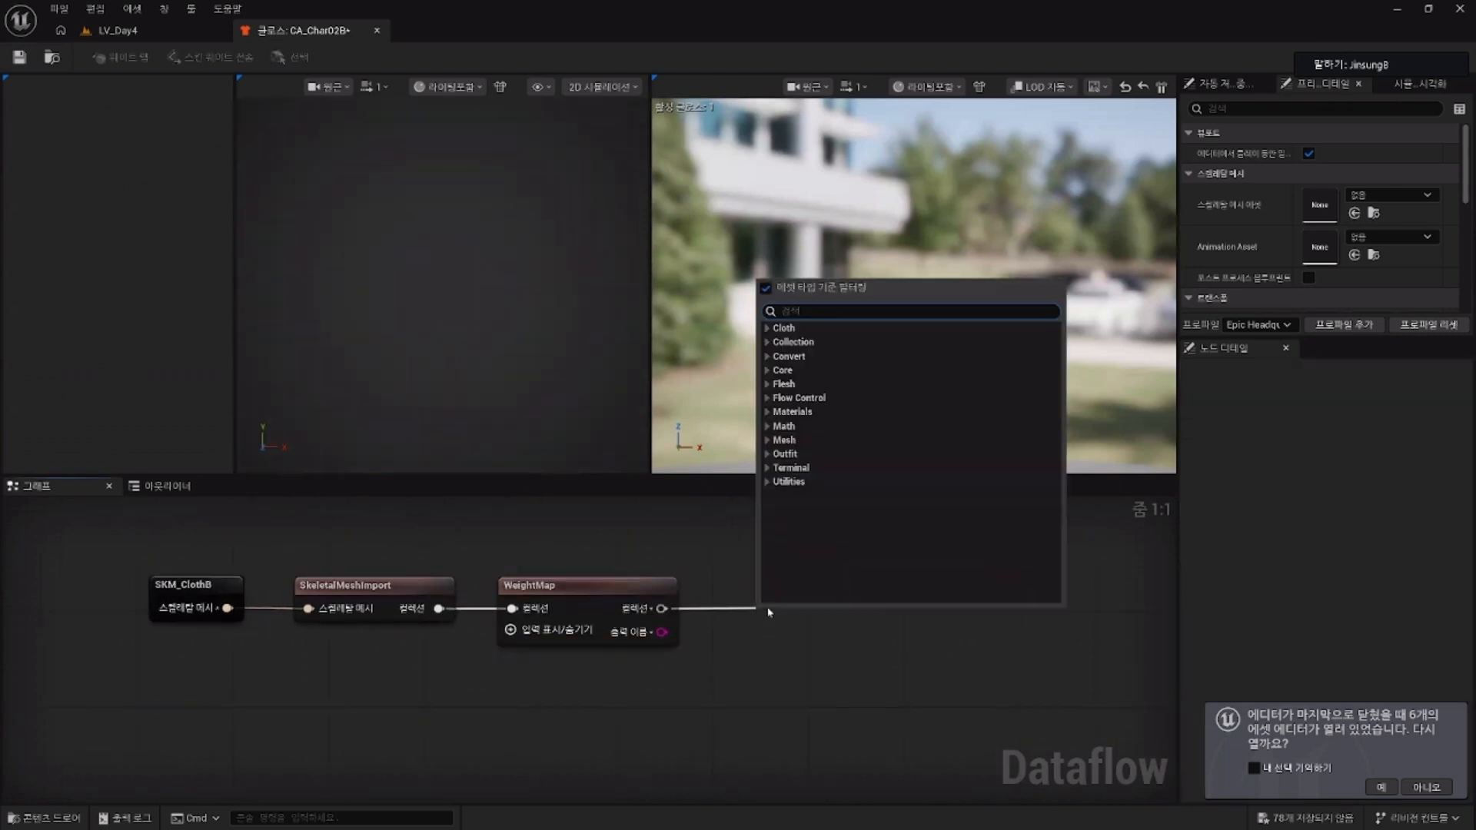
pyautogui.click(846, 327)
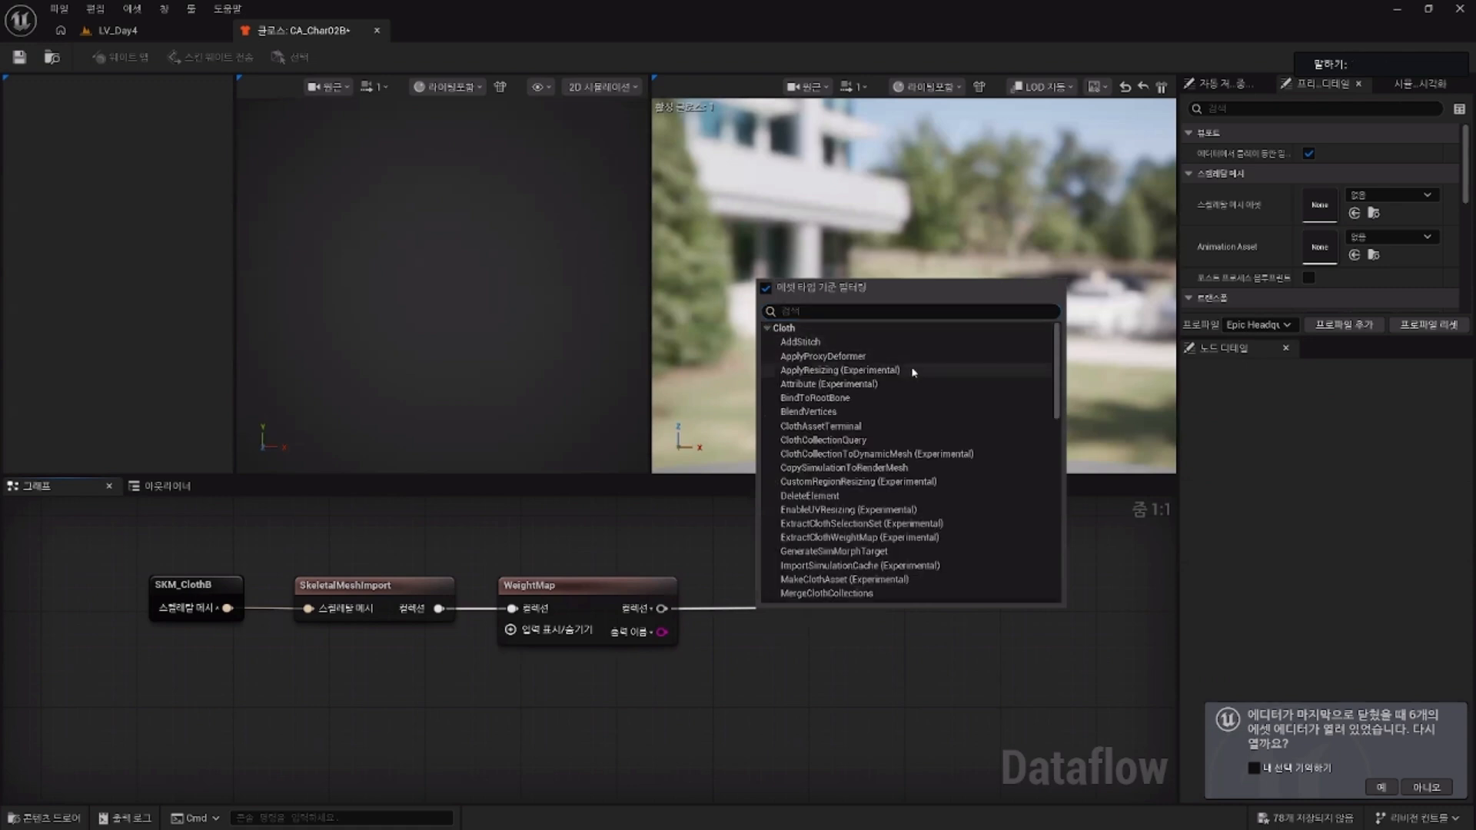
pyautogui.click(869, 428)
pyautogui.moveTo(826, 611); pyautogui.dragTo(819, 591)
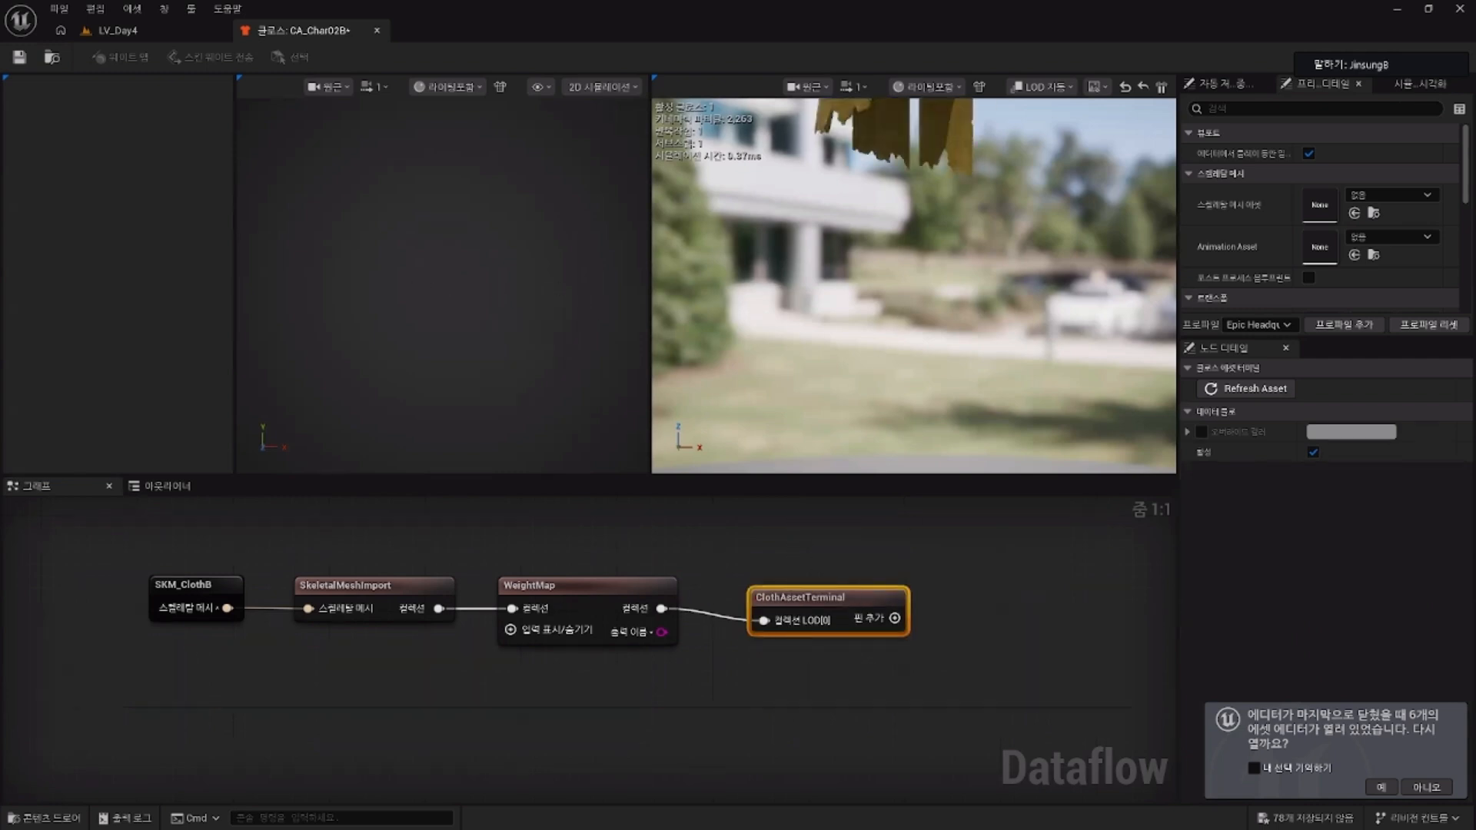
pyautogui.moveTo(879, 300)
pyautogui.mouseDown(button='right')
pyautogui.moveTo(906, 309)
pyautogui.moveTo(872, 317)
pyautogui.moveTo(879, 299)
pyautogui.mouseUp(button='right')
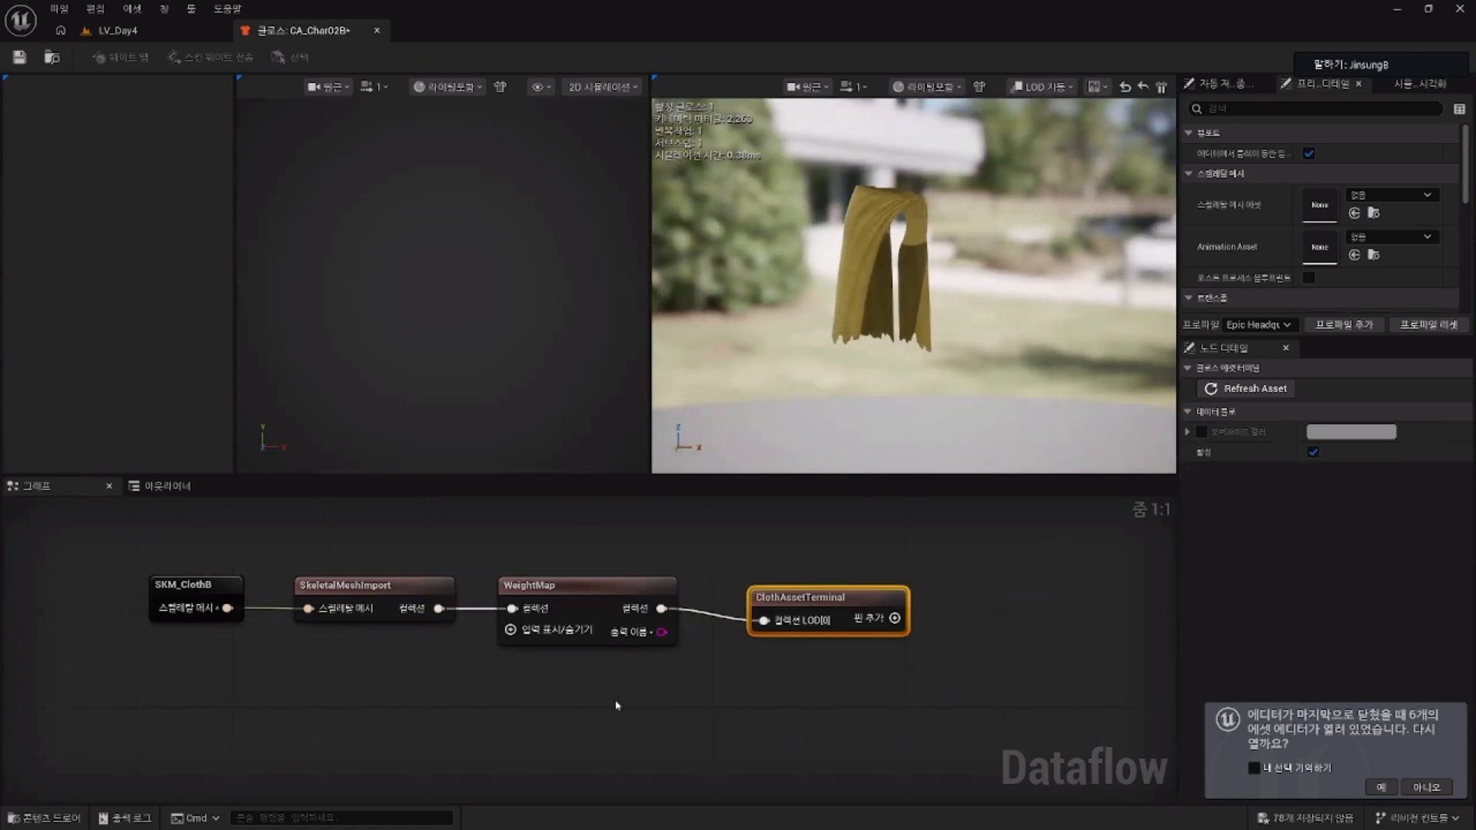
# Step: Start weight painting on the WeightMap node and brush full weight onto the lower left leg of the largest panel
pyautogui.click(614, 646)
pyautogui.doubleClick(583, 592)
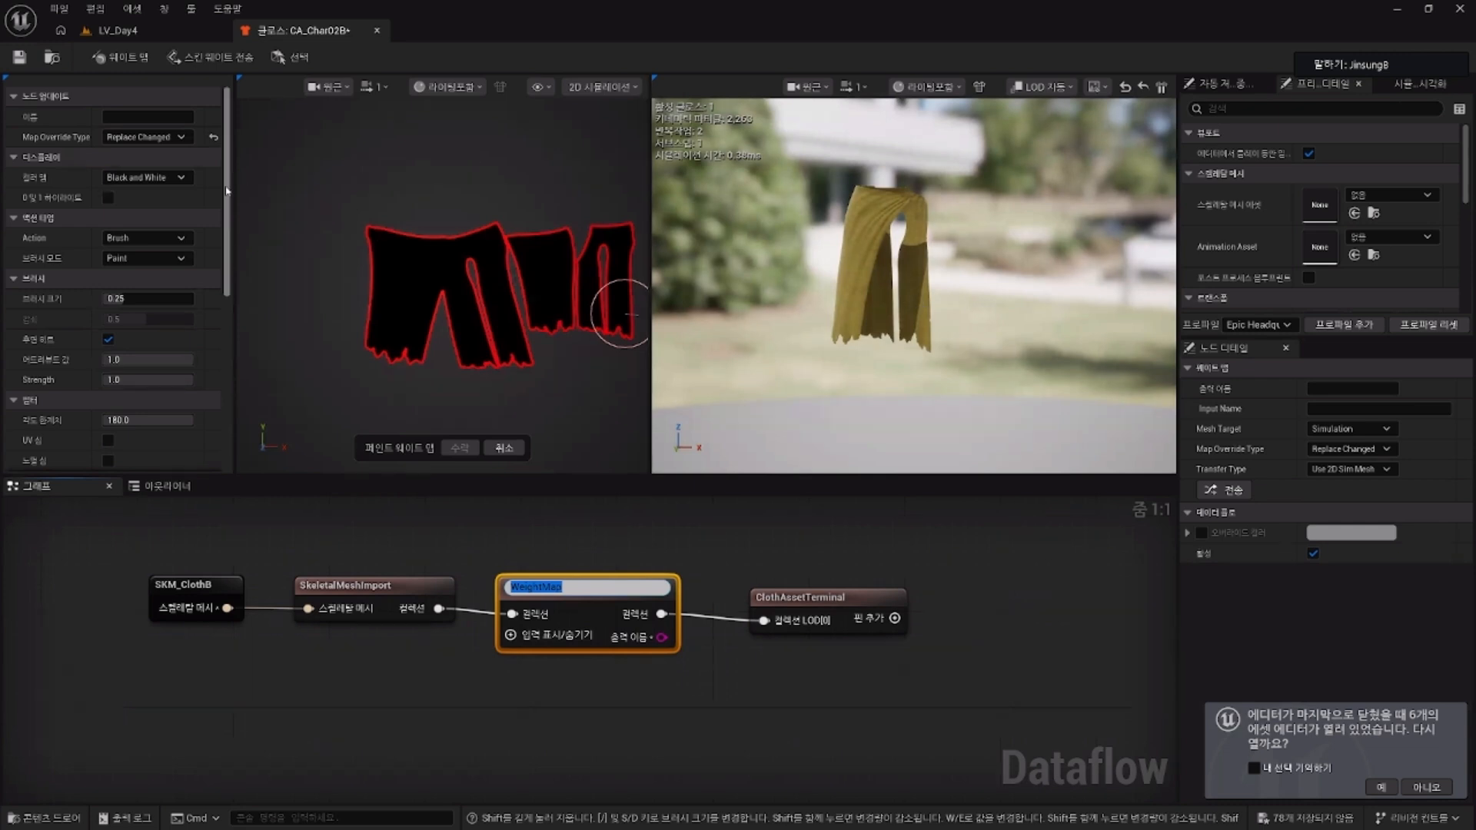
pyautogui.moveTo(235, 190); pyautogui.dragTo(283, 197)
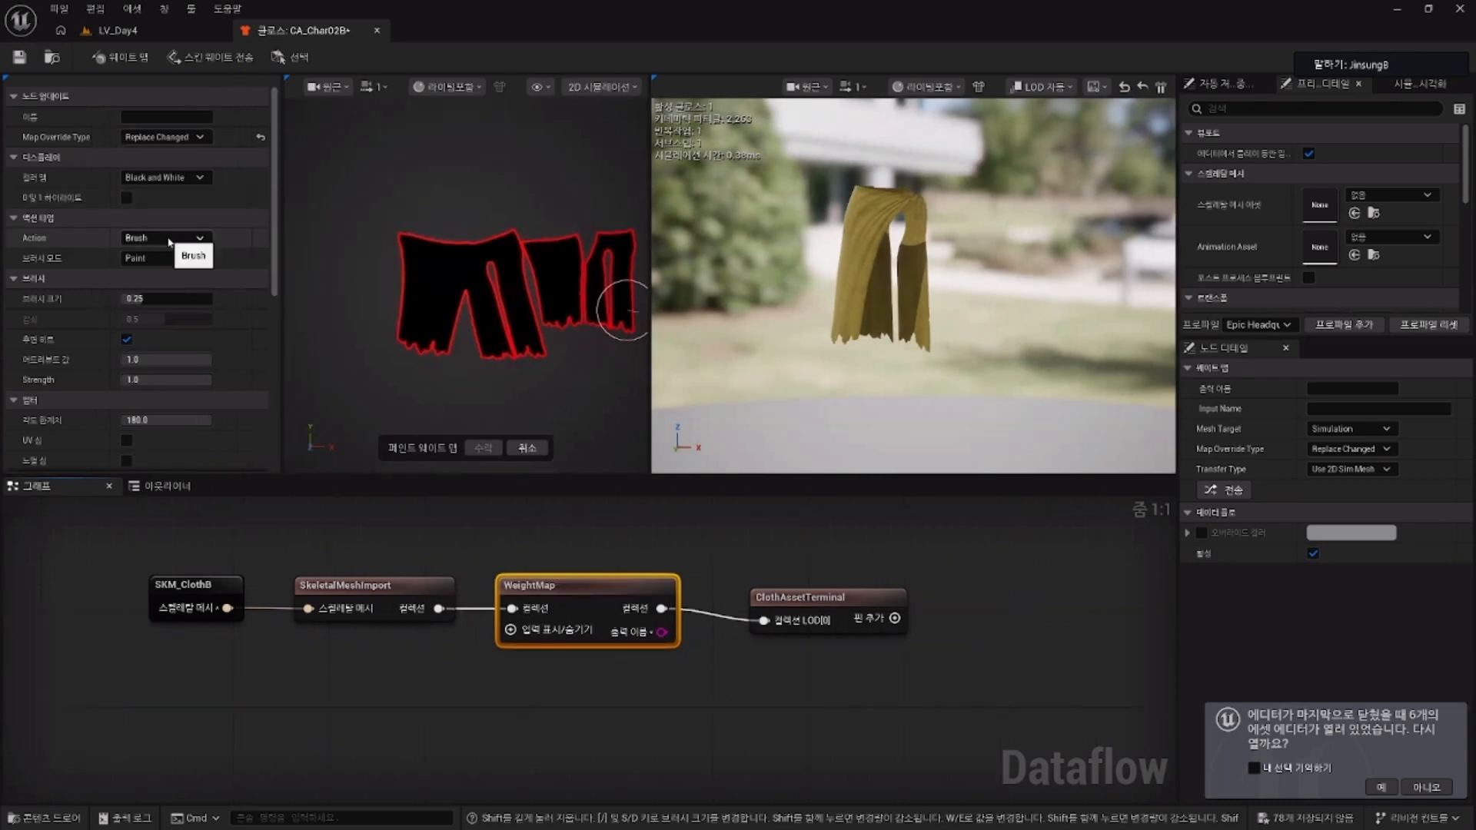
pyautogui.click(187, 240)
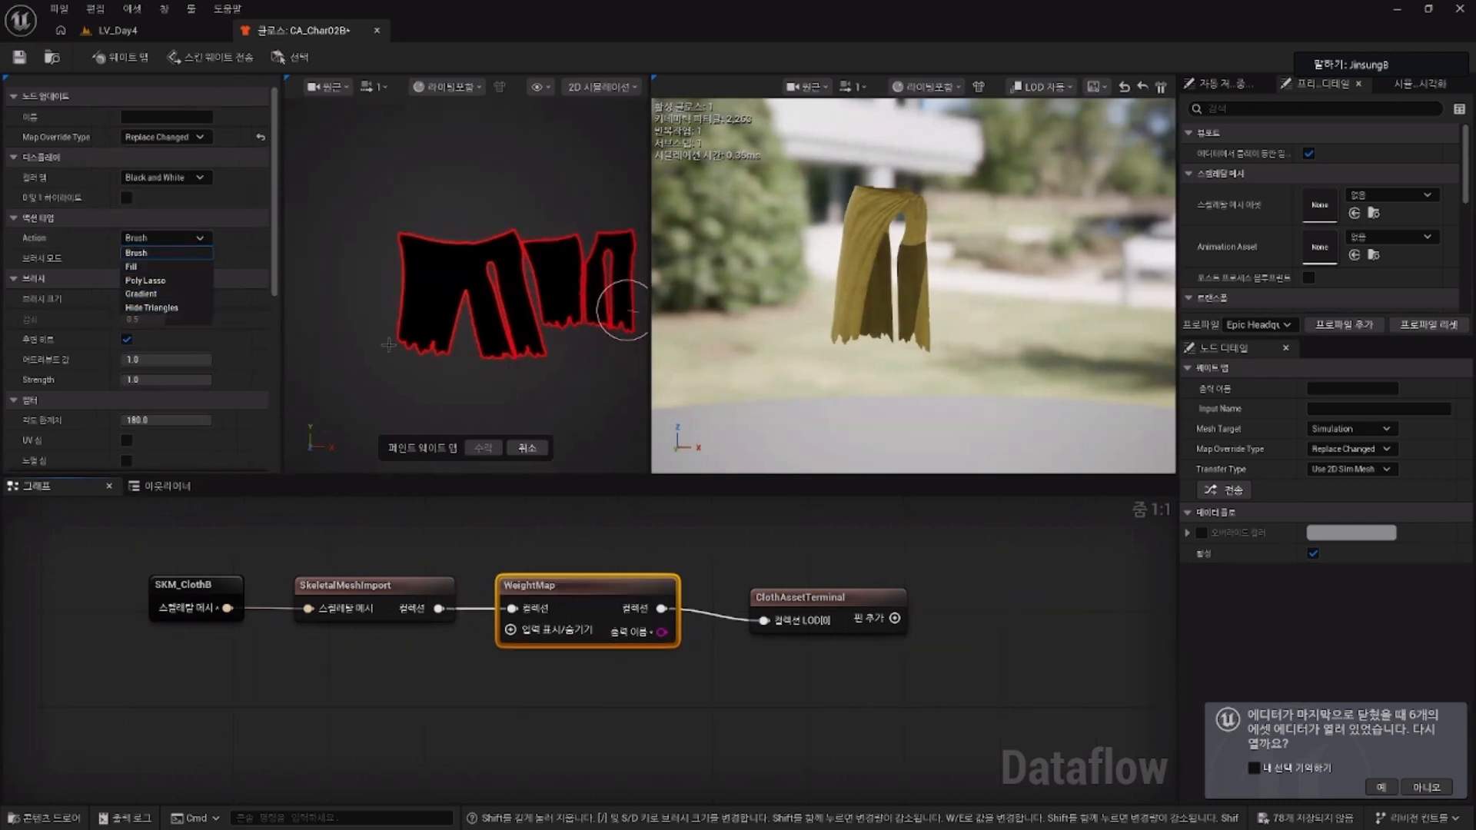
pyautogui.click(418, 344)
pyautogui.moveTo(431, 338)
pyautogui.mouseDown()
pyautogui.moveTo(458, 325)
pyautogui.moveTo(418, 313)
pyautogui.moveTo(402, 339)
pyautogui.mouseUp()
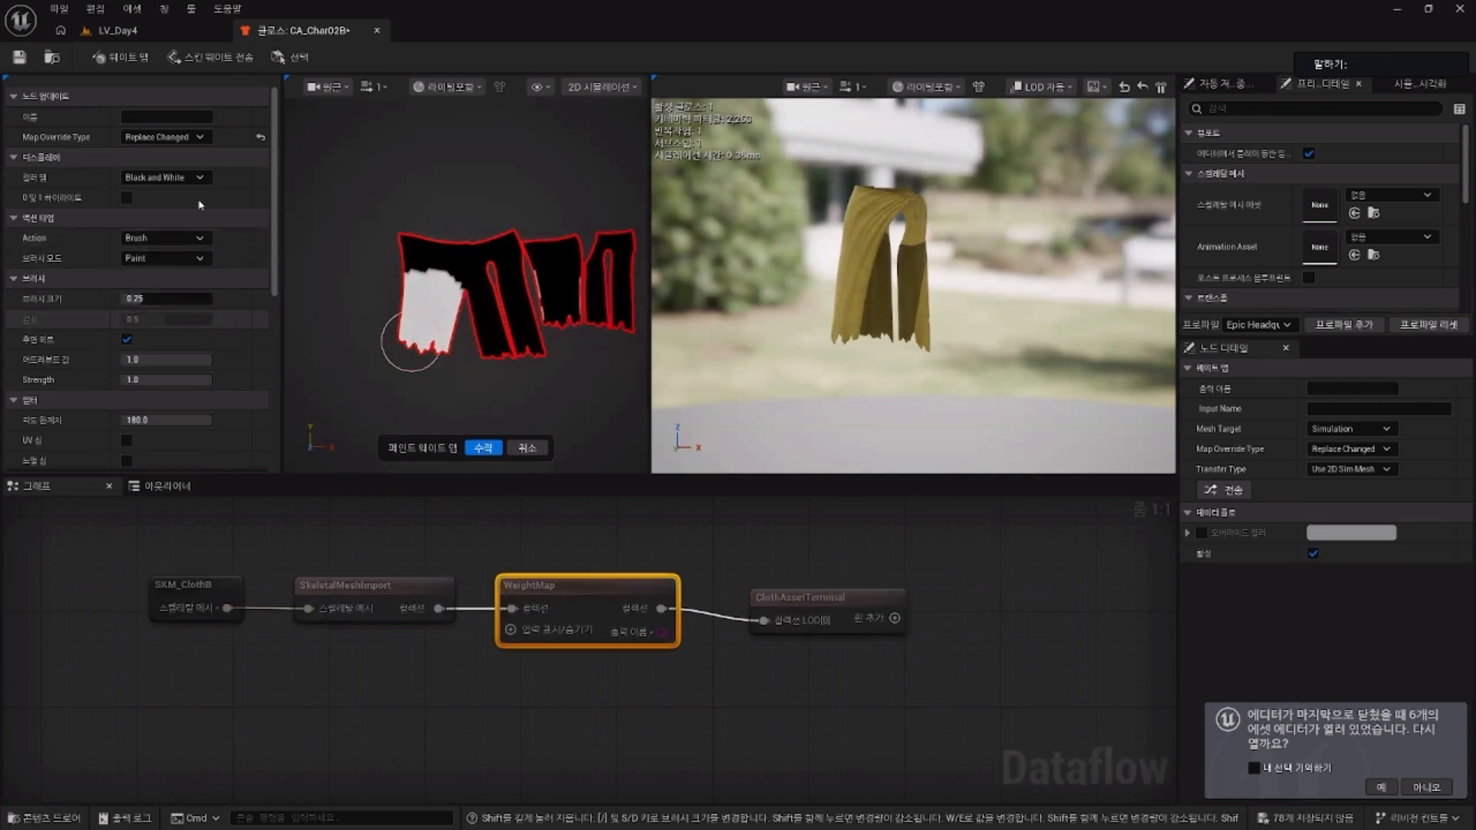
# Step: Try the Gradient paint action and switch back to the Brush action
pyautogui.scroll(-5, 230, 300)
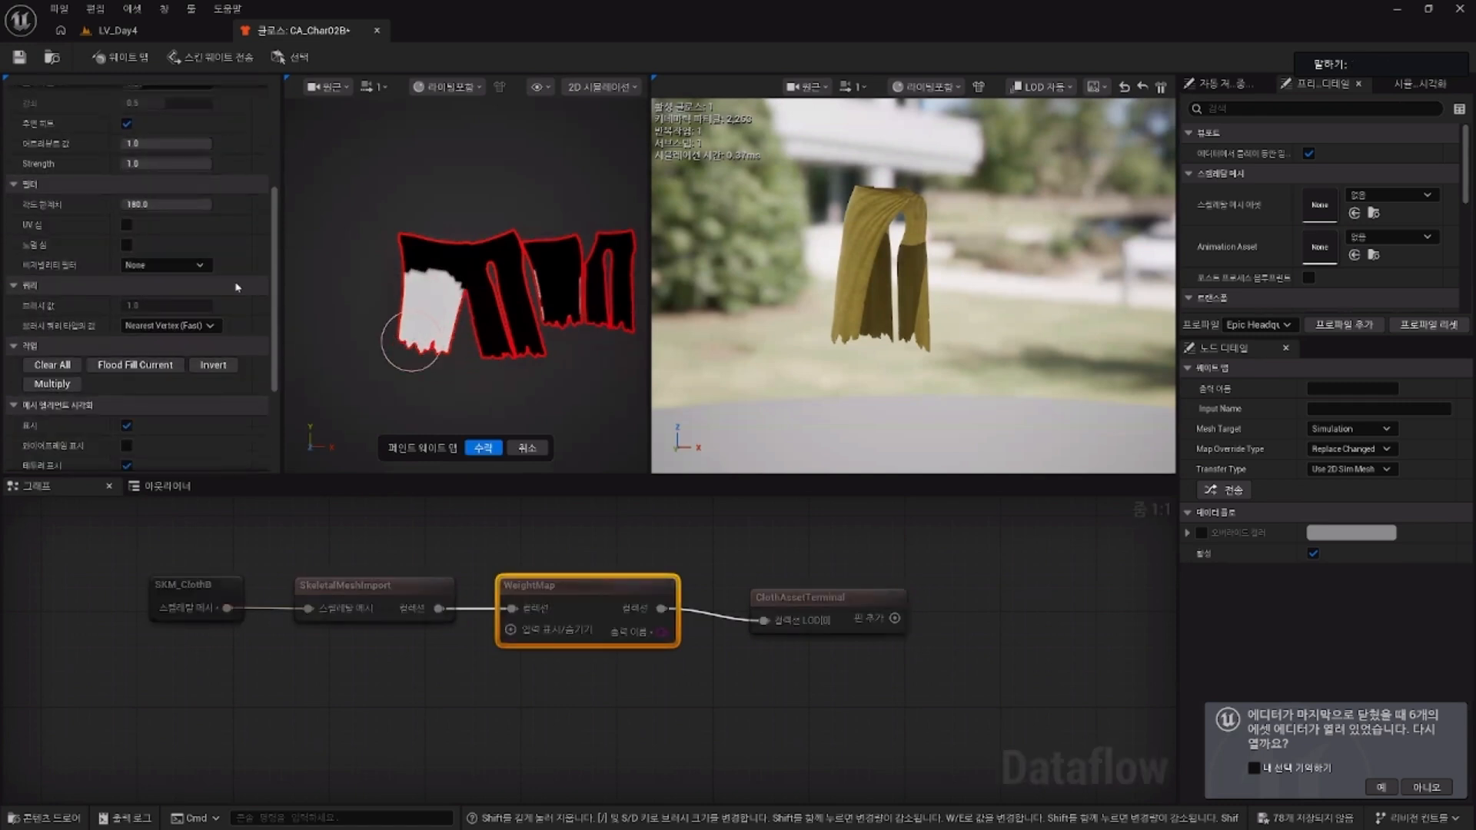
pyautogui.scroll(5, 230, 285)
pyautogui.click(171, 239)
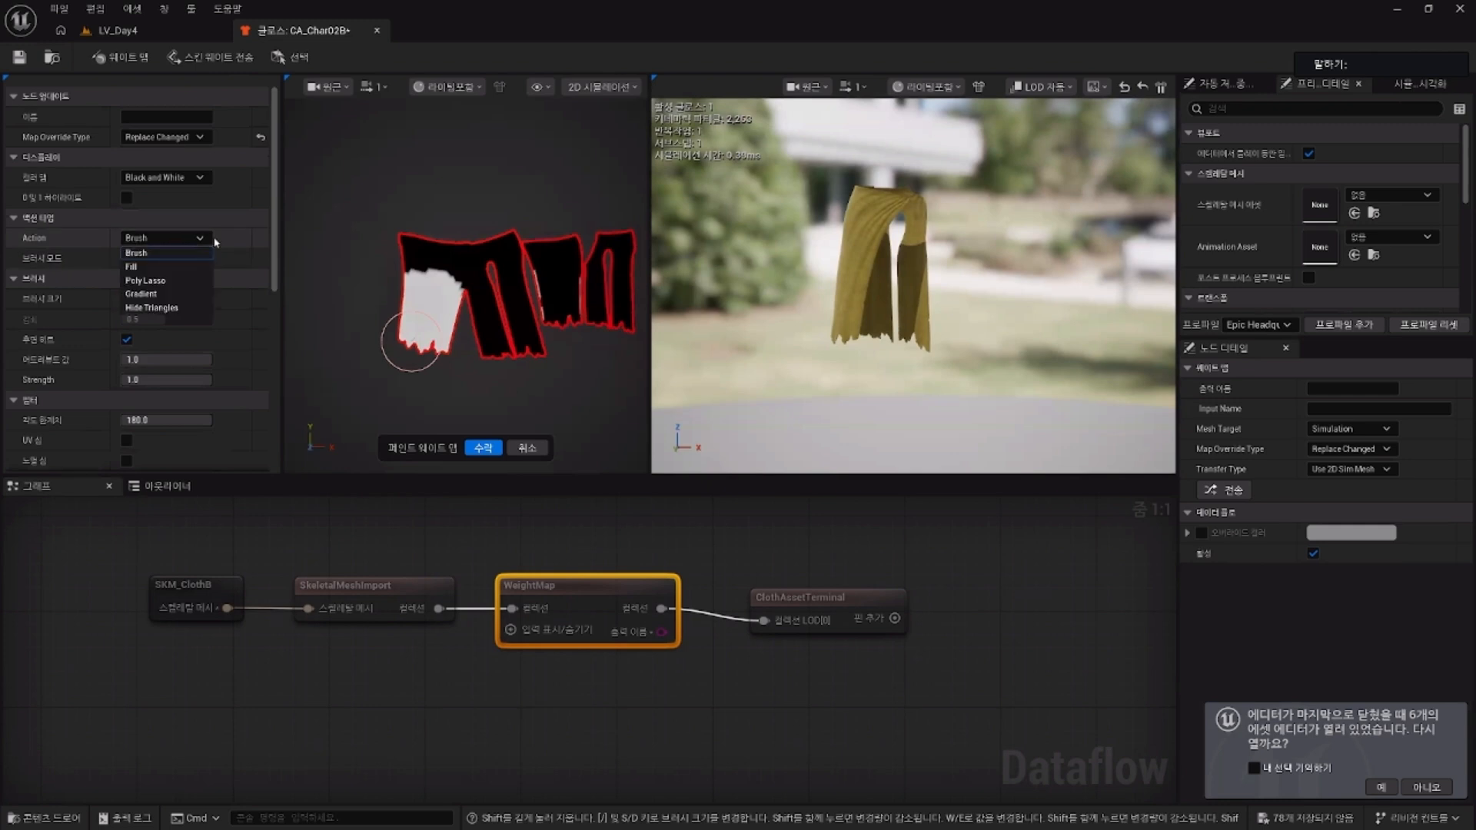
pyautogui.press('Down')
pyautogui.press('Down')
pyautogui.press('Down')
pyautogui.press('Return')
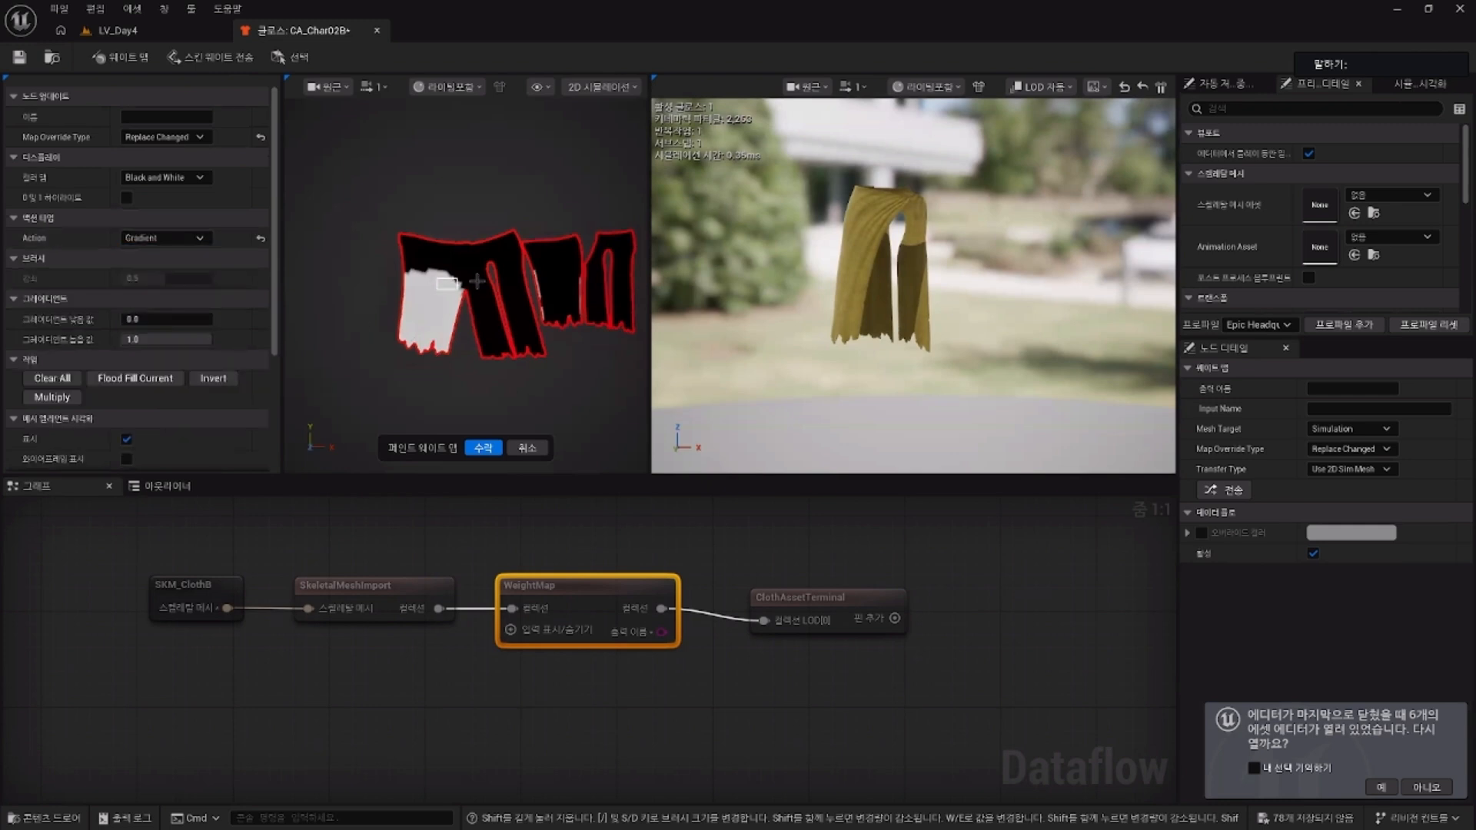
pyautogui.click(180, 238)
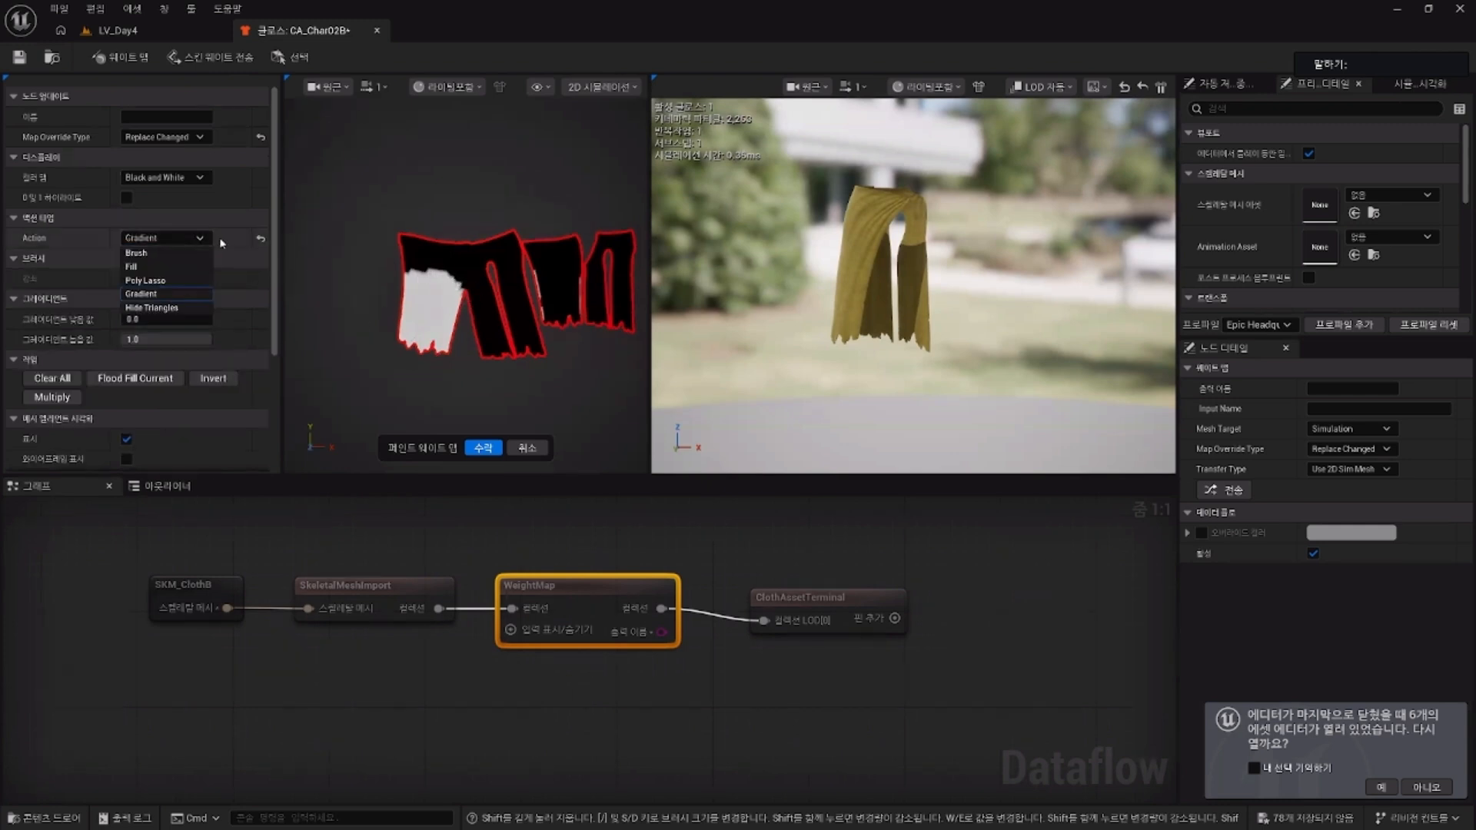
pyautogui.press('Up')
pyautogui.press('Up')
pyautogui.press('Up')
pyautogui.press('Return')
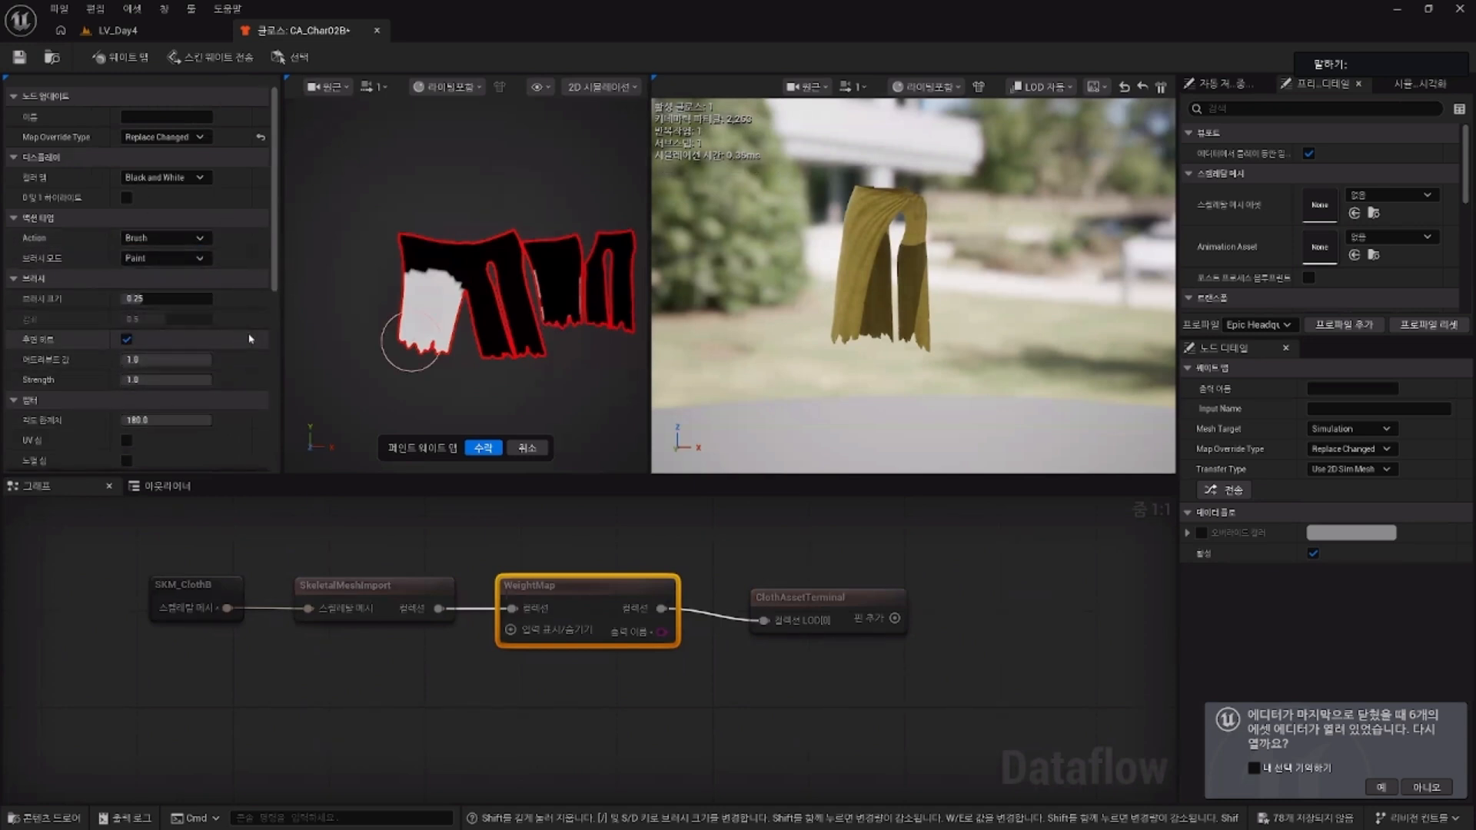
pyautogui.click(199, 179)
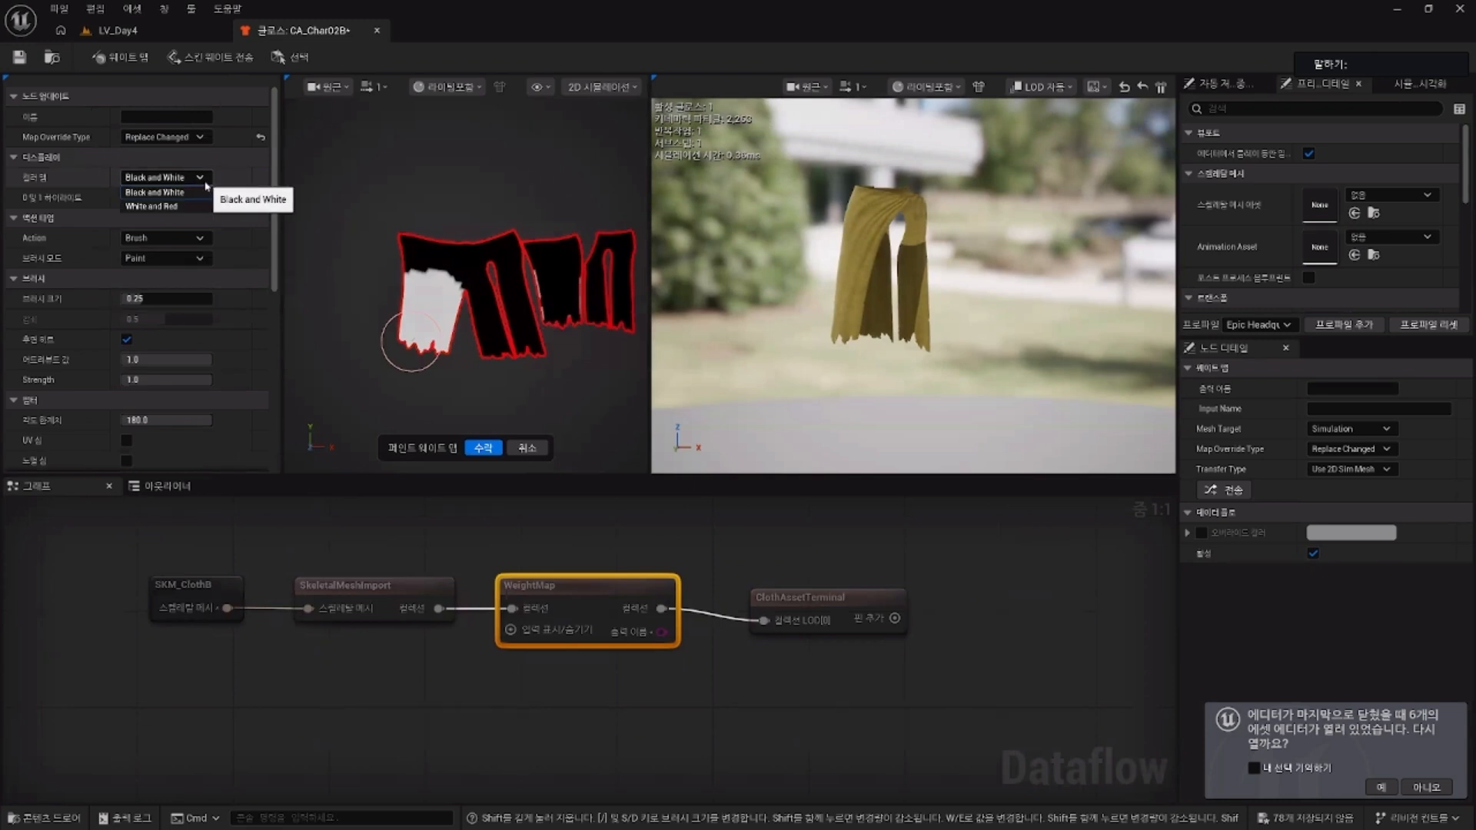
pyautogui.click(201, 181)
pyautogui.click(201, 139)
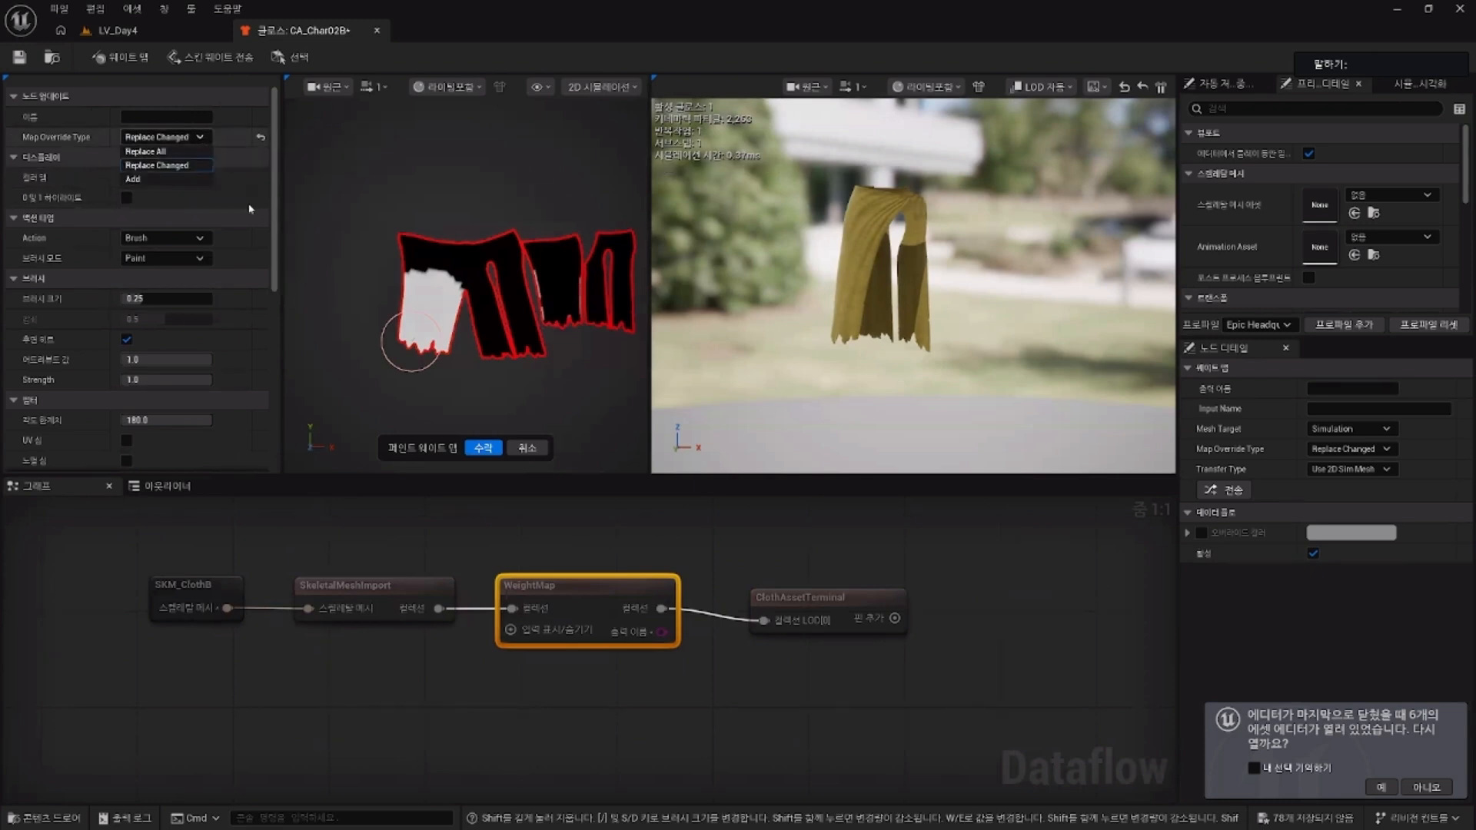
pyautogui.click(277, 239)
# Step: Change the brush mode to Smooth and soften the edge of the painted weights on the largest panel
pyautogui.click(164, 259)
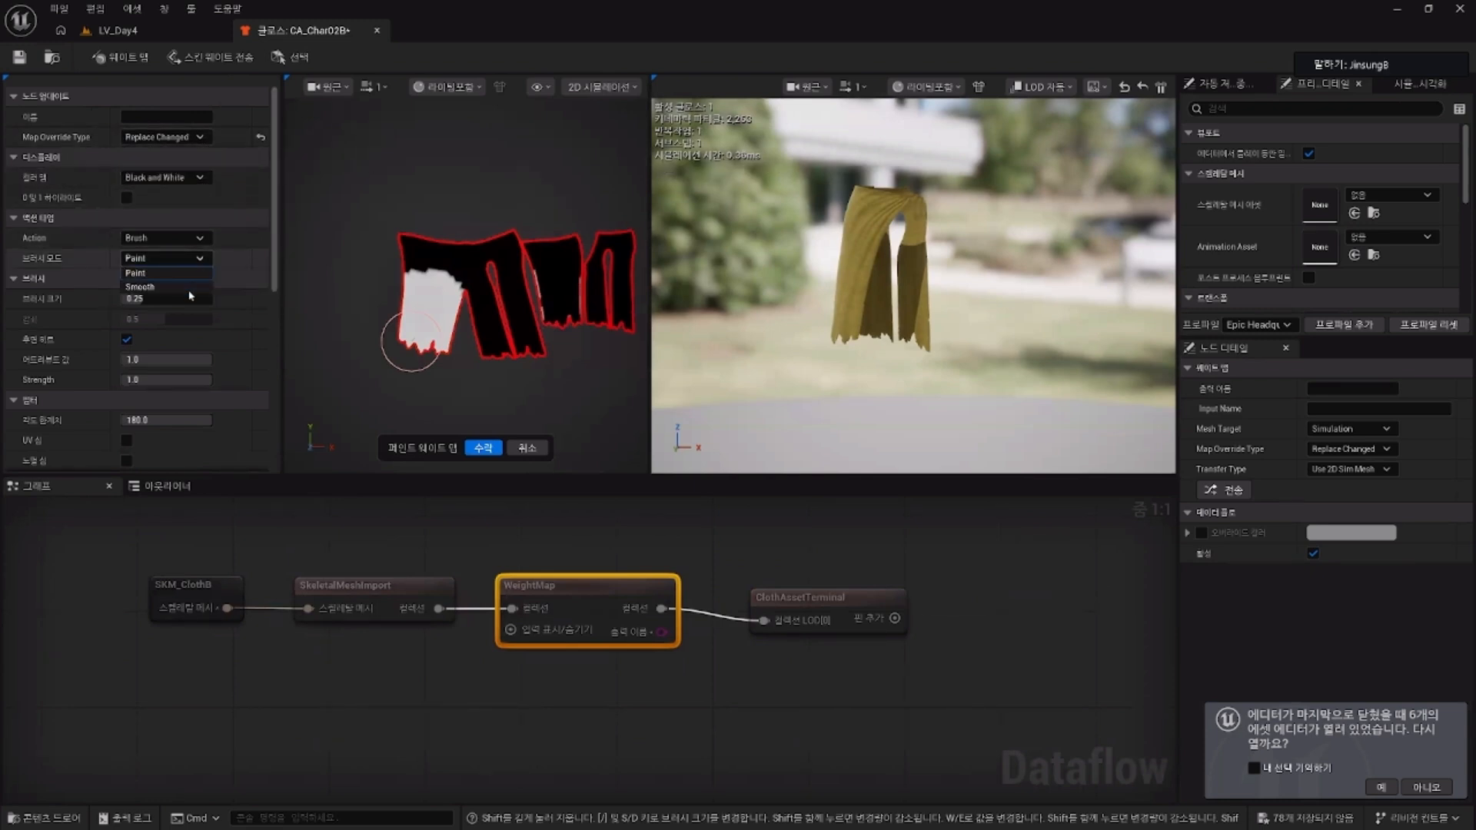
pyautogui.click(157, 286)
pyautogui.moveTo(412, 341)
pyautogui.mouseDown()
pyautogui.moveTo(434, 278)
pyautogui.moveTo(513, 343)
pyautogui.mouseUp()
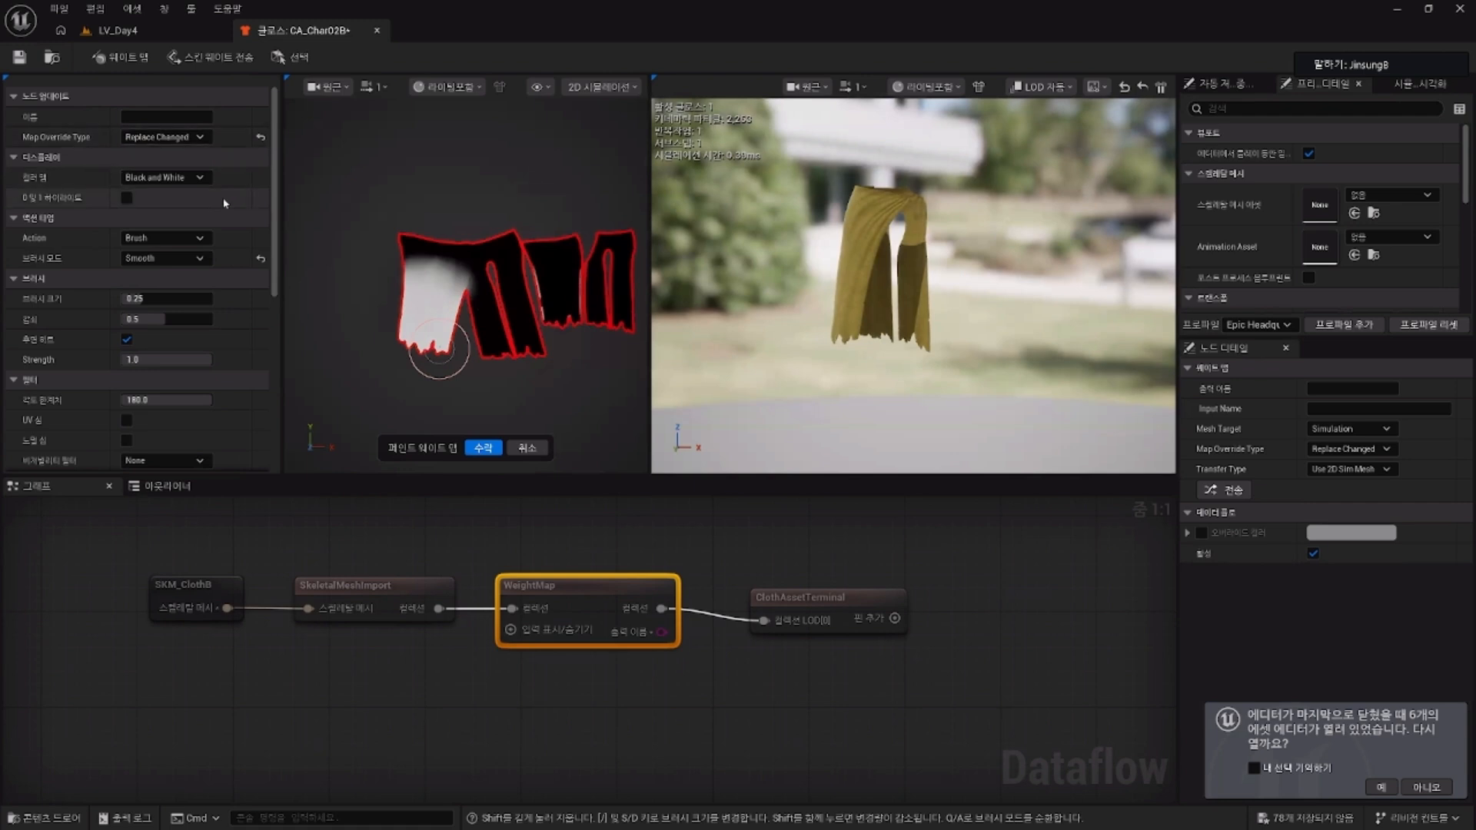
# Step: Set the paint action to Fill and accept the painted weights into the WeightMap node
pyautogui.click(192, 177)
pyautogui.click(199, 137)
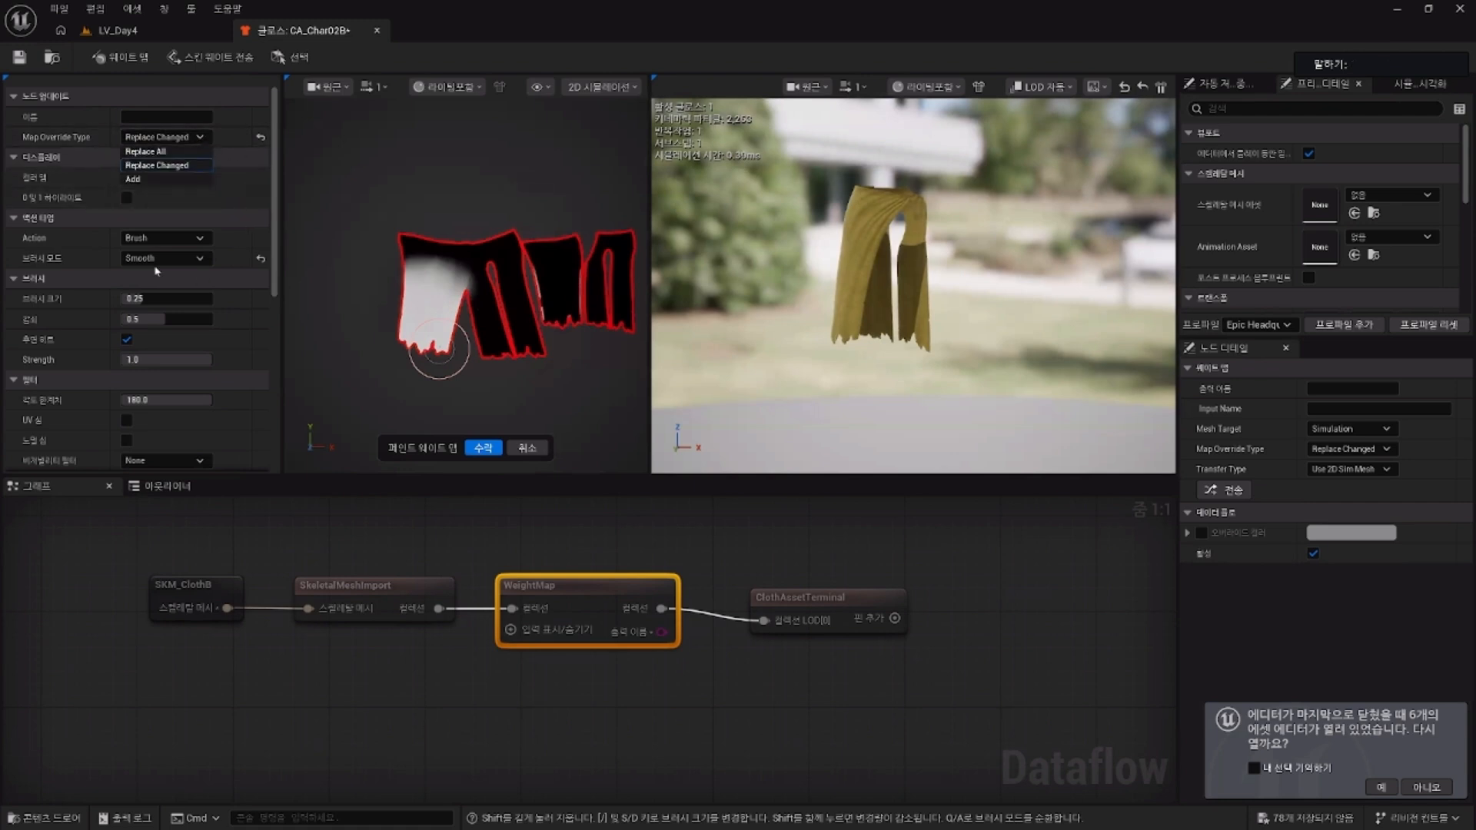
pyautogui.click(191, 238)
pyautogui.click(190, 264)
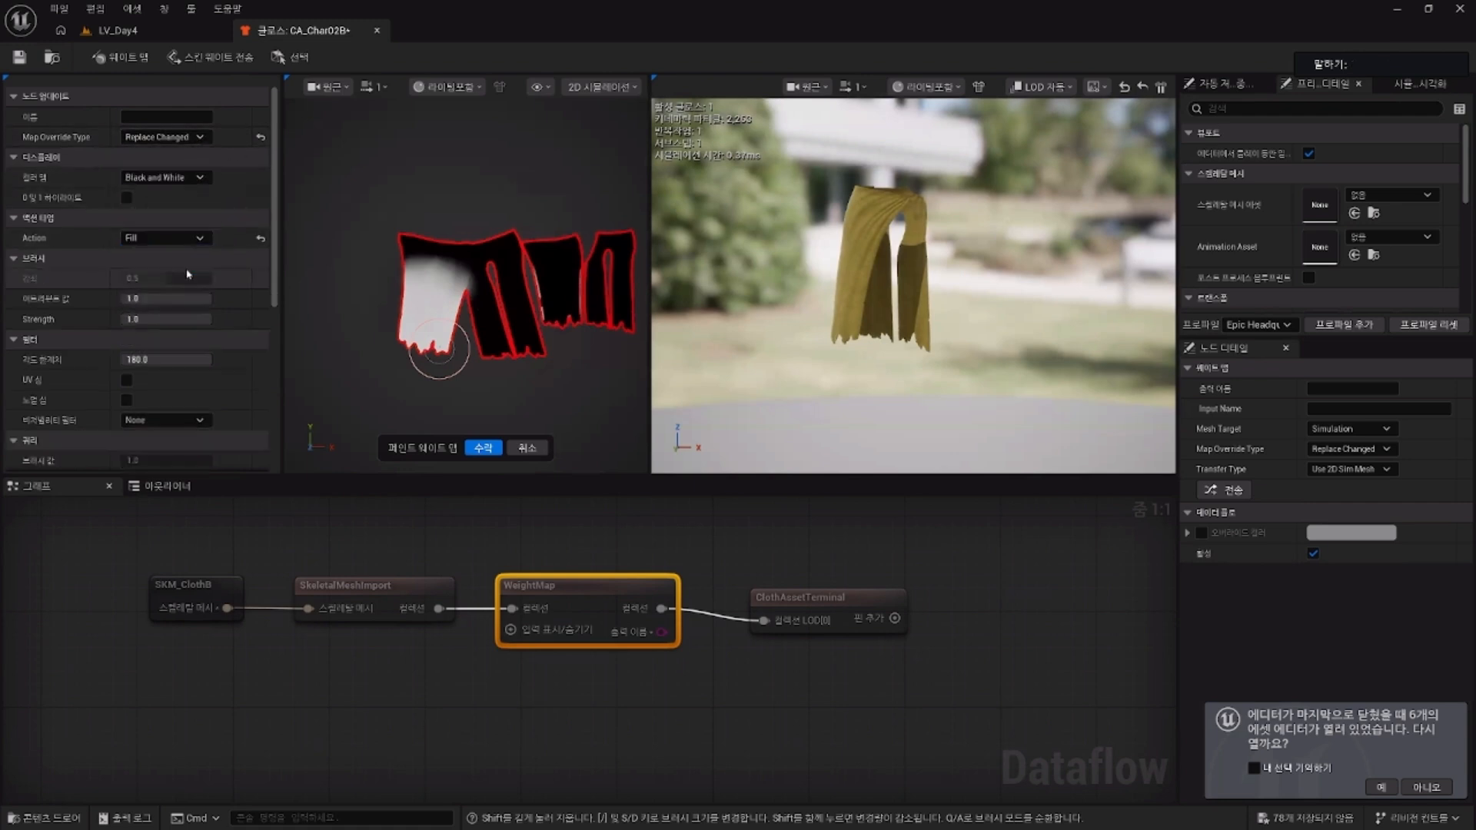
pyautogui.click(487, 449)
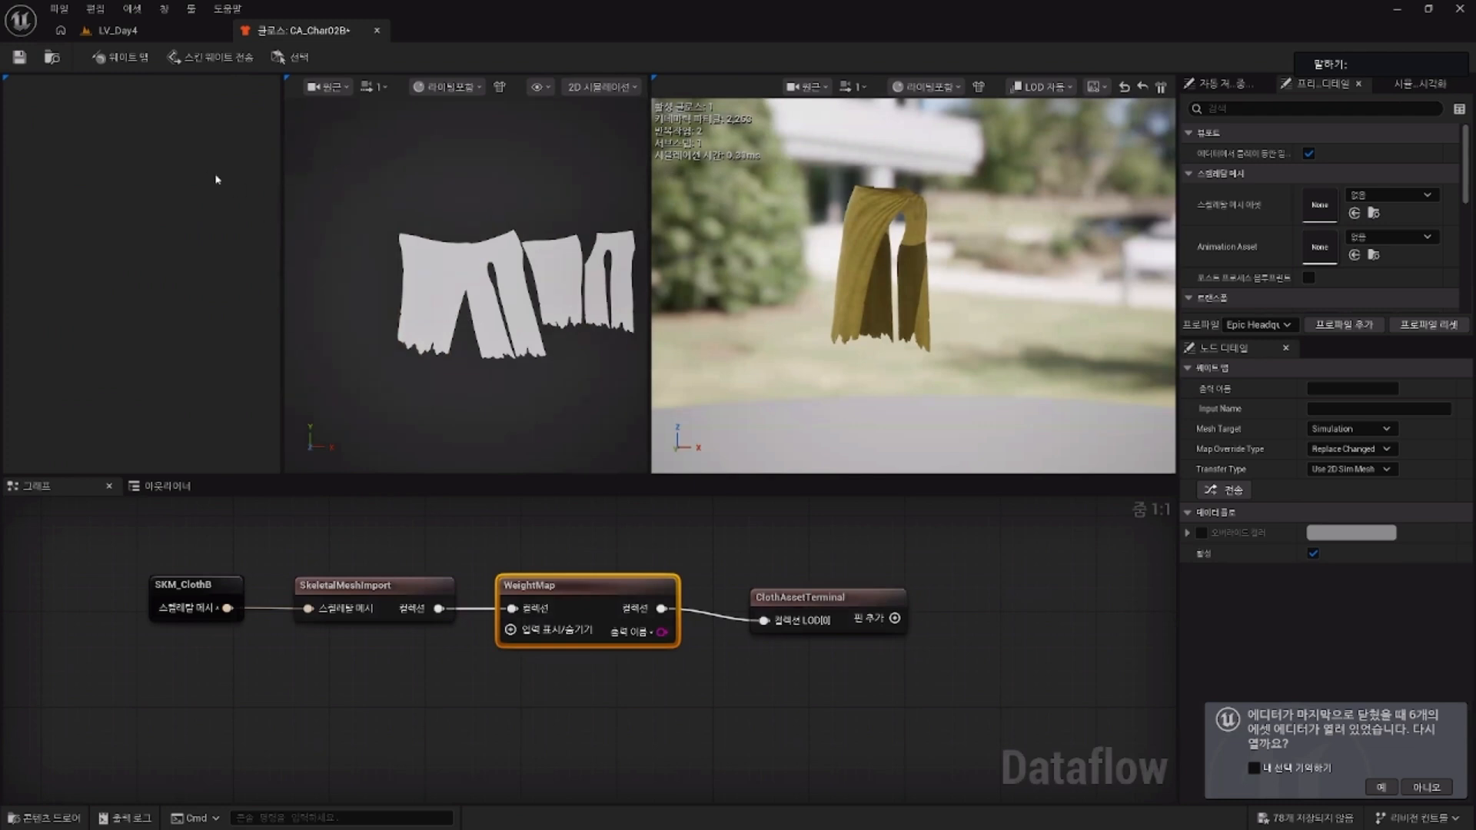
# Step: Reopen weight painting on the WeightMap node, fill-paint the middle of the largest panel, and set the paint action to Gradient
pyautogui.doubleClick(562, 591)
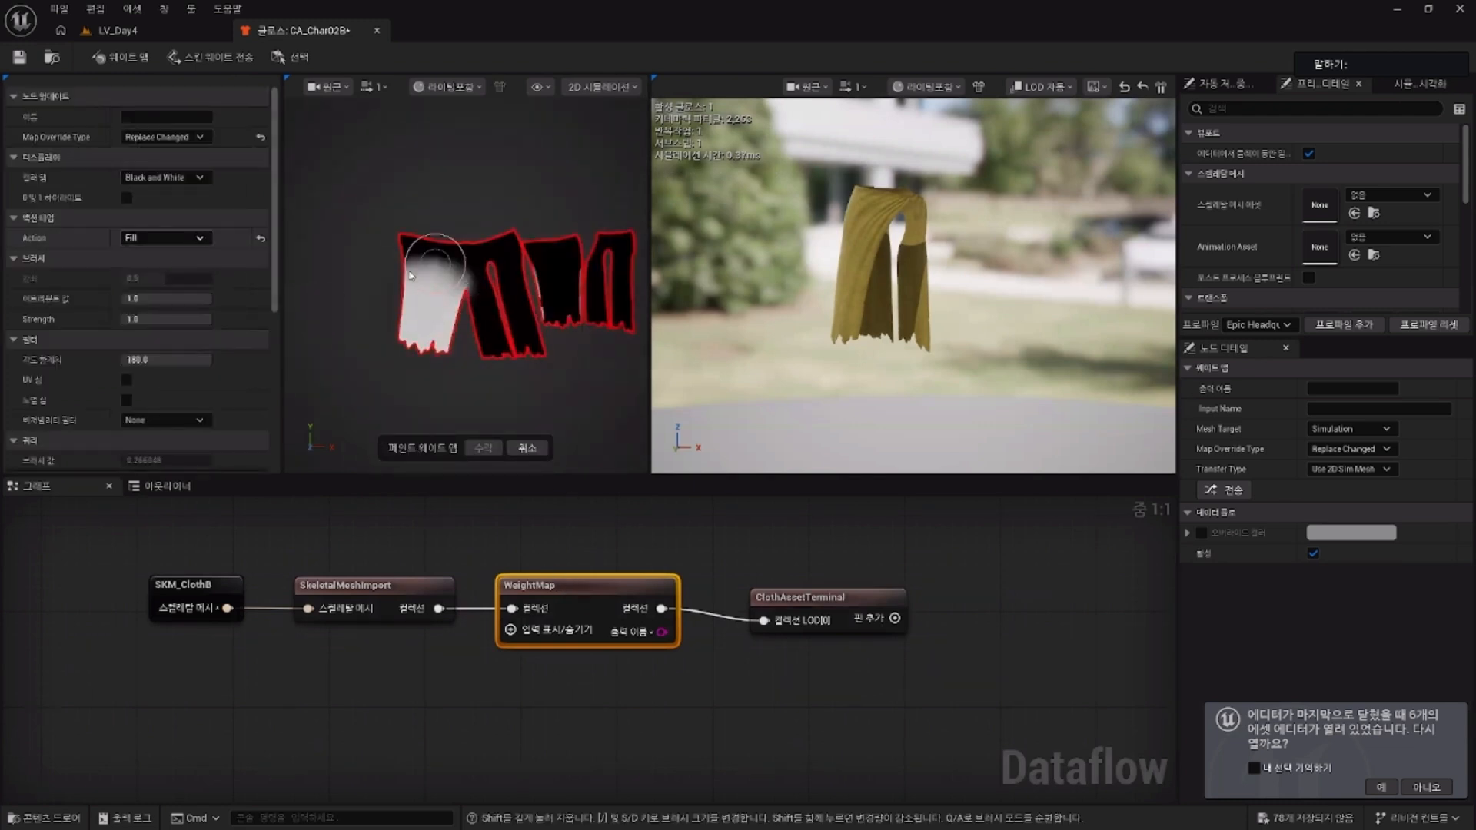
pyautogui.click(489, 295)
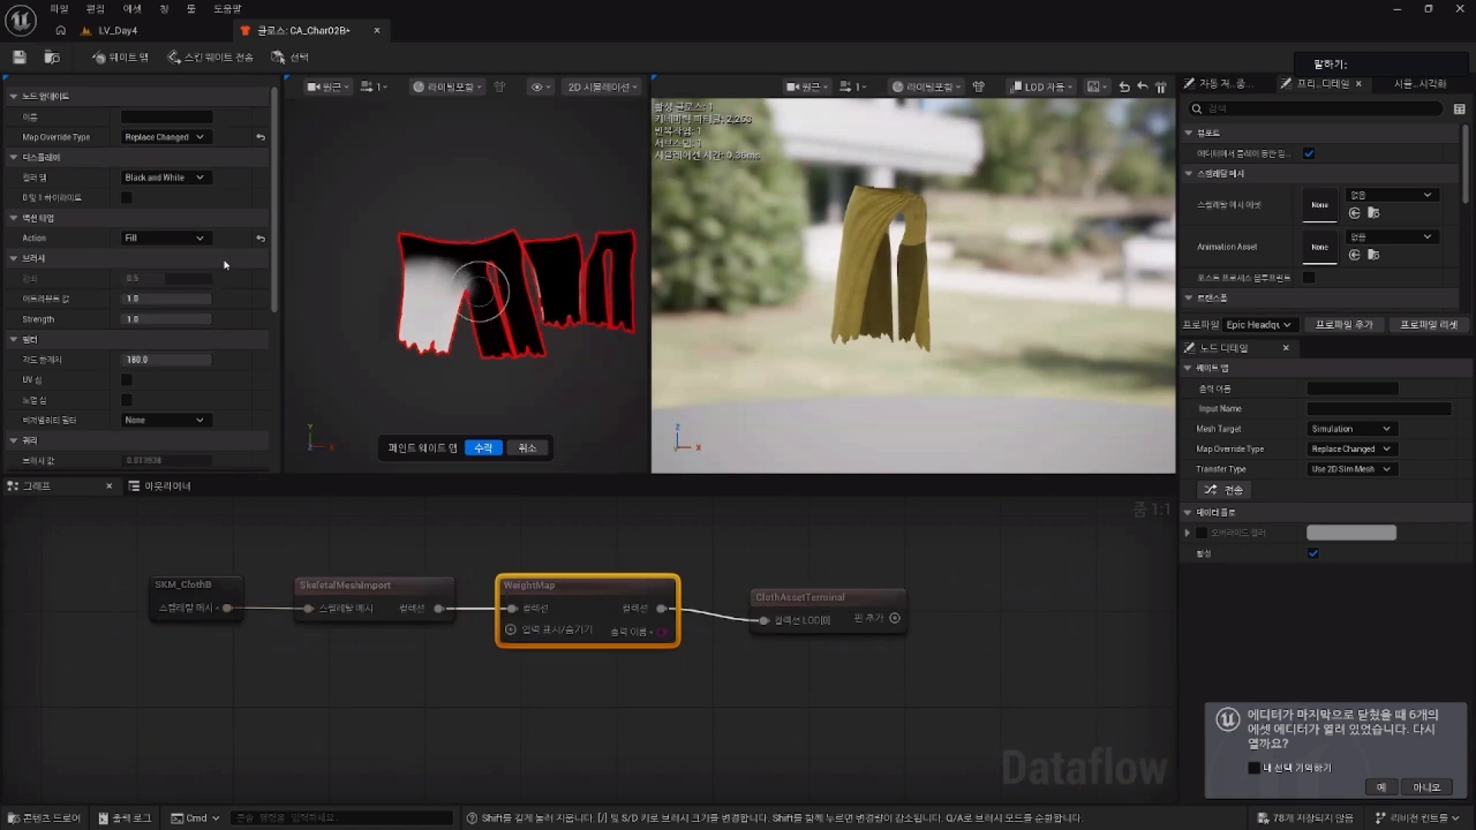
pyautogui.click(201, 239)
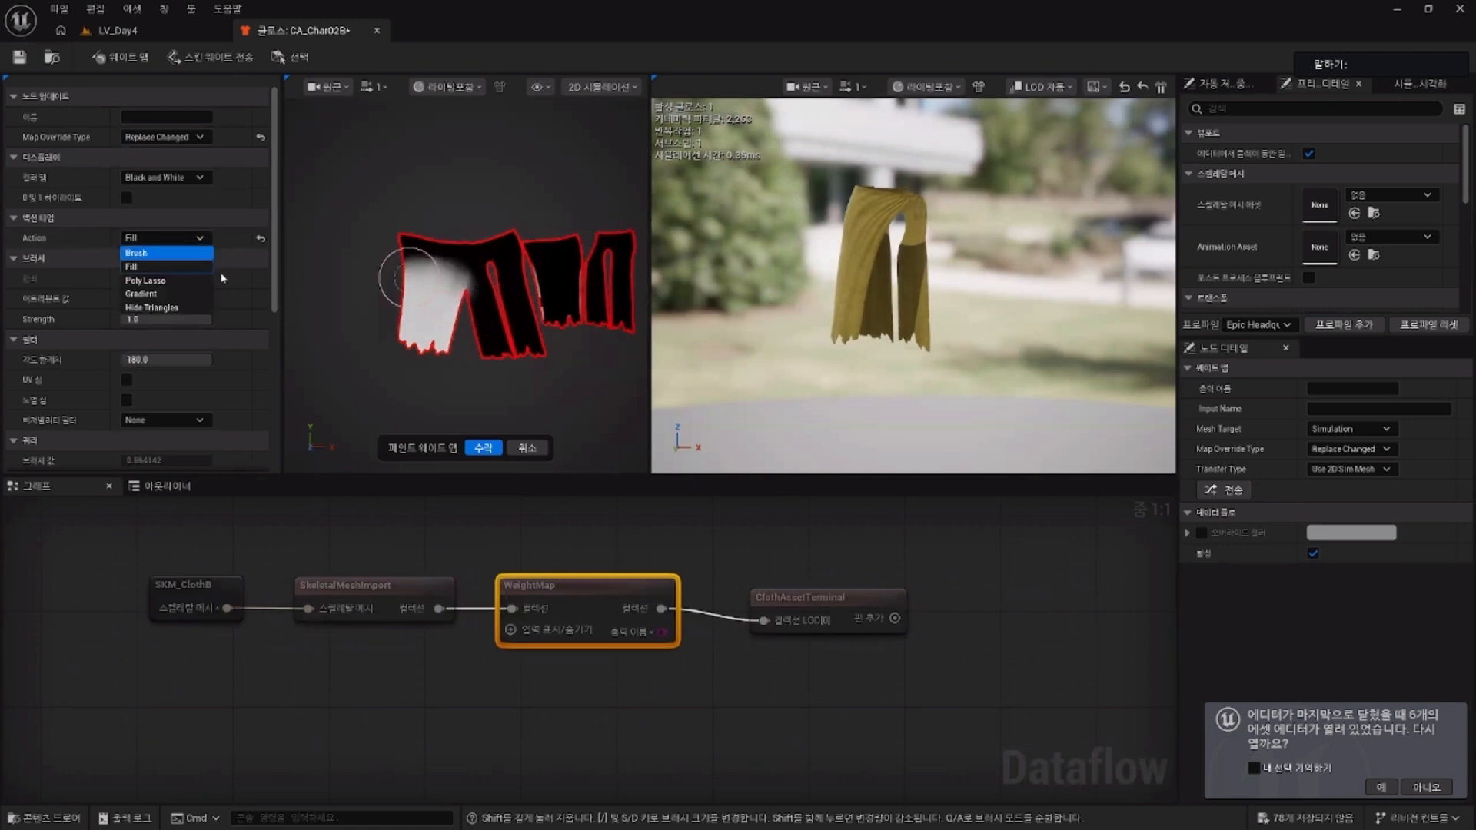
pyautogui.click(169, 295)
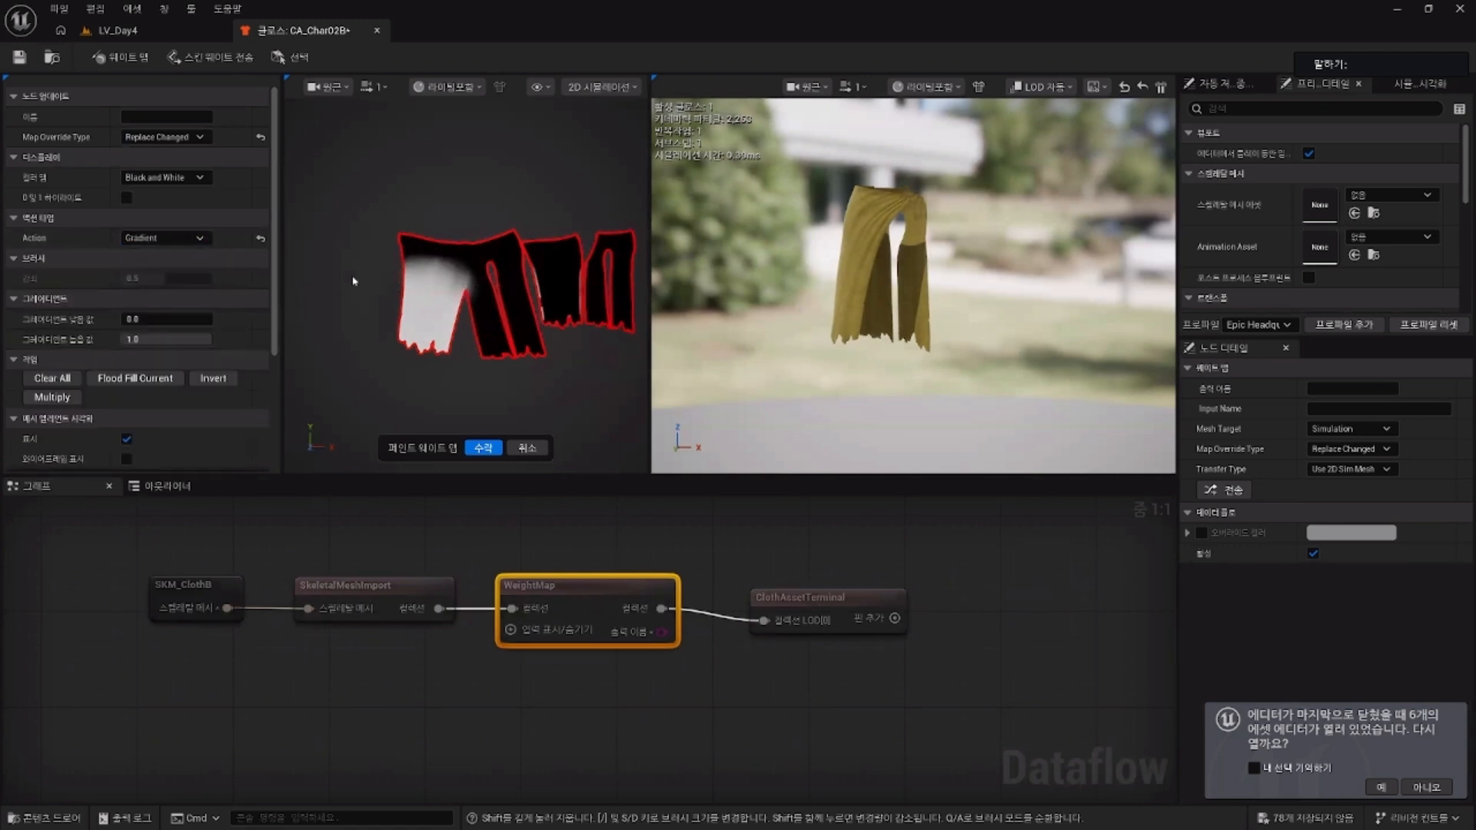
# Step: Display the construction view as 3D simulation and inspect the garment's painted weights from several angles
pyautogui.click(602, 86)
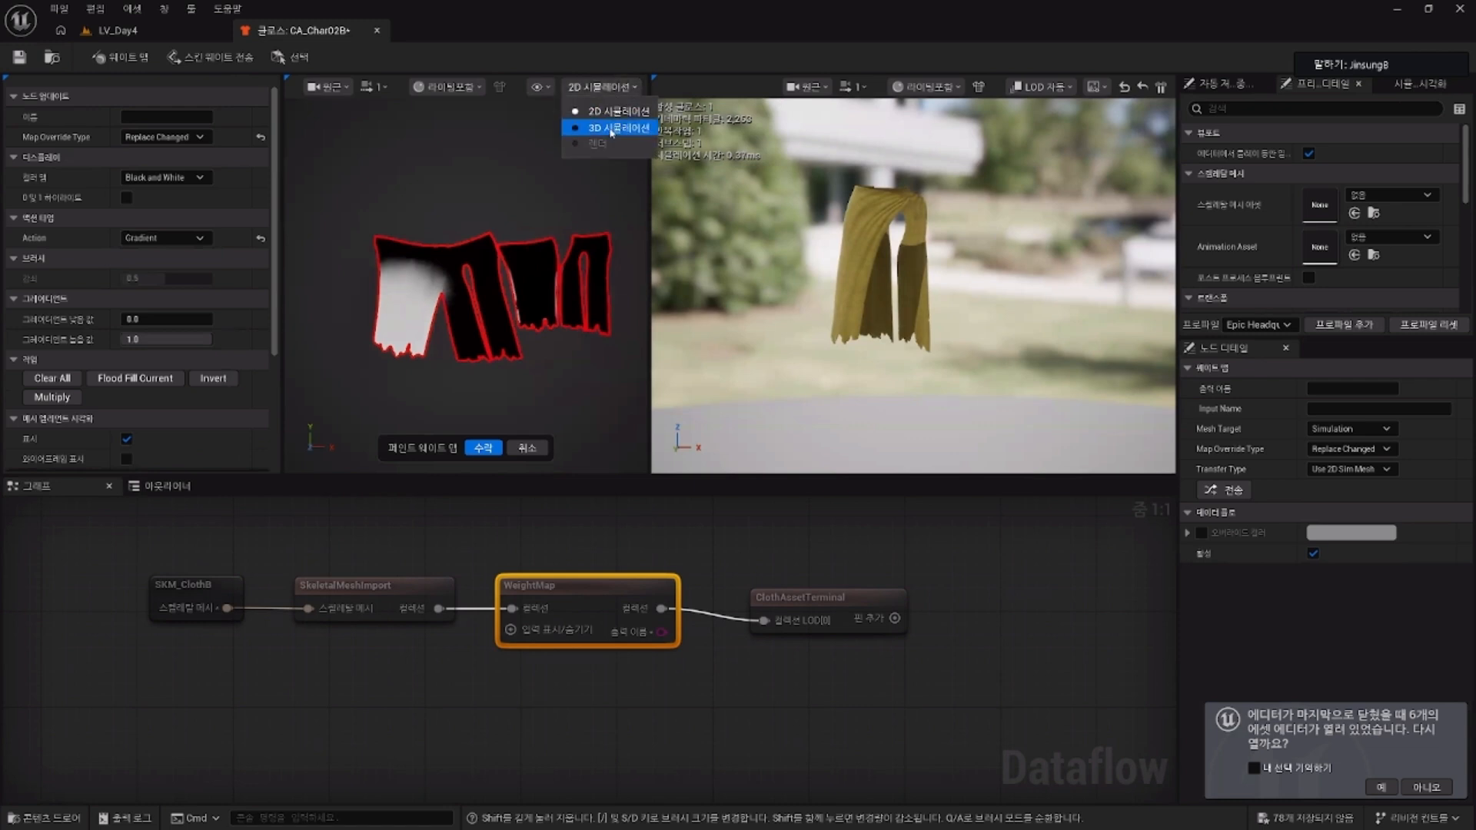
pyautogui.click(581, 121)
pyautogui.keyDown('alt'); pyautogui.moveTo(480, 144); pyautogui.dragTo(602, 203); pyautogui.keyUp('alt')
pyautogui.keyDown('alt'); pyautogui.moveTo(602, 204); pyautogui.dragTo(492, 208); pyautogui.keyUp('alt')
pyautogui.keyDown('alt'); pyautogui.moveTo(384, 162); pyautogui.dragTo(450, 193); pyautogui.keyUp('alt')
pyautogui.keyDown('alt'); pyautogui.moveTo(450, 193); pyautogui.dragTo(490, 104); pyautogui.keyUp('alt')
pyautogui.click(547, 92)
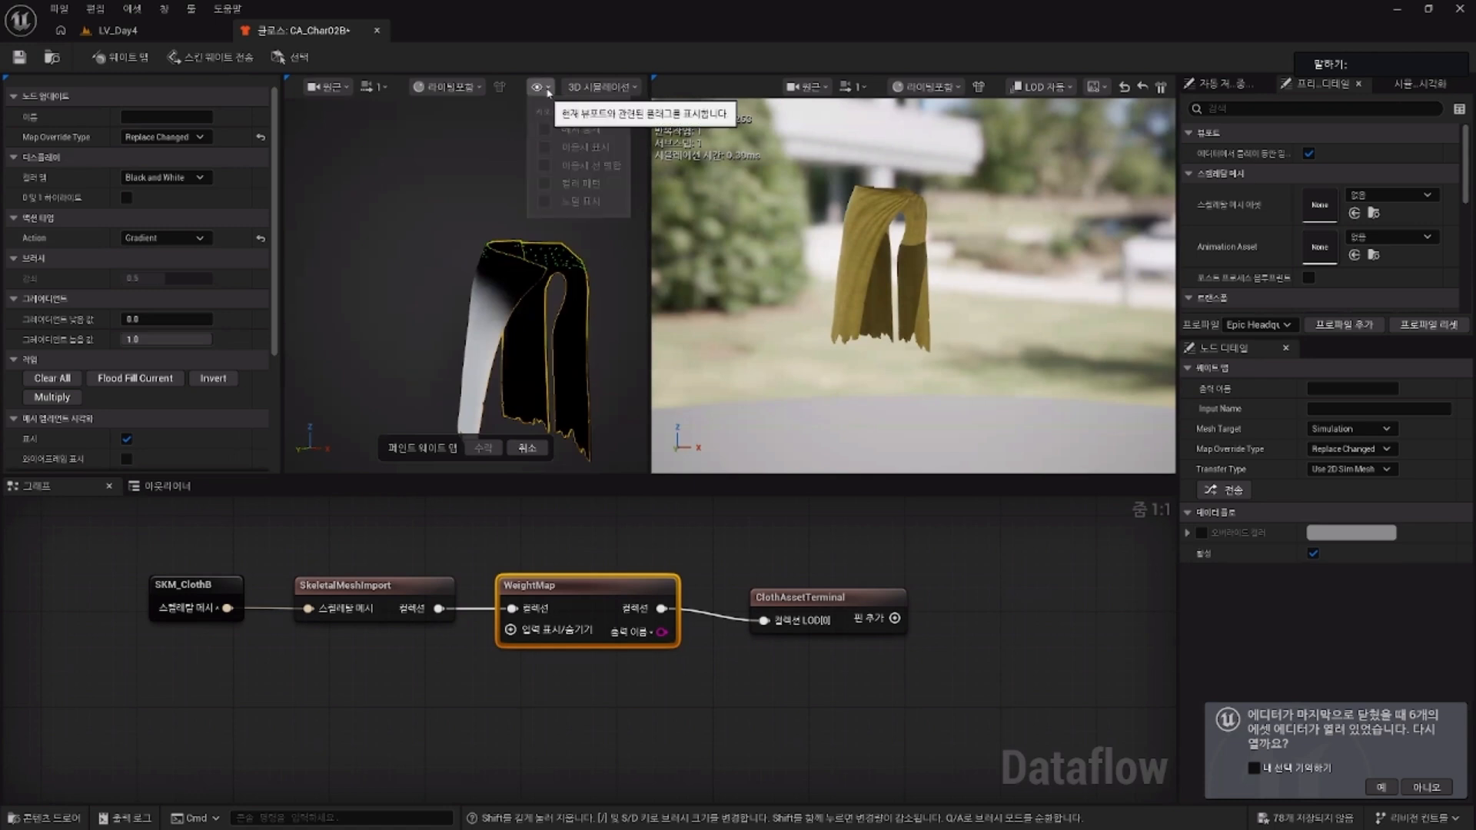
pyautogui.click(563, 149)
# Step: Set the construction view to the left orthographic view and frame the whole garment
pyautogui.click(344, 92)
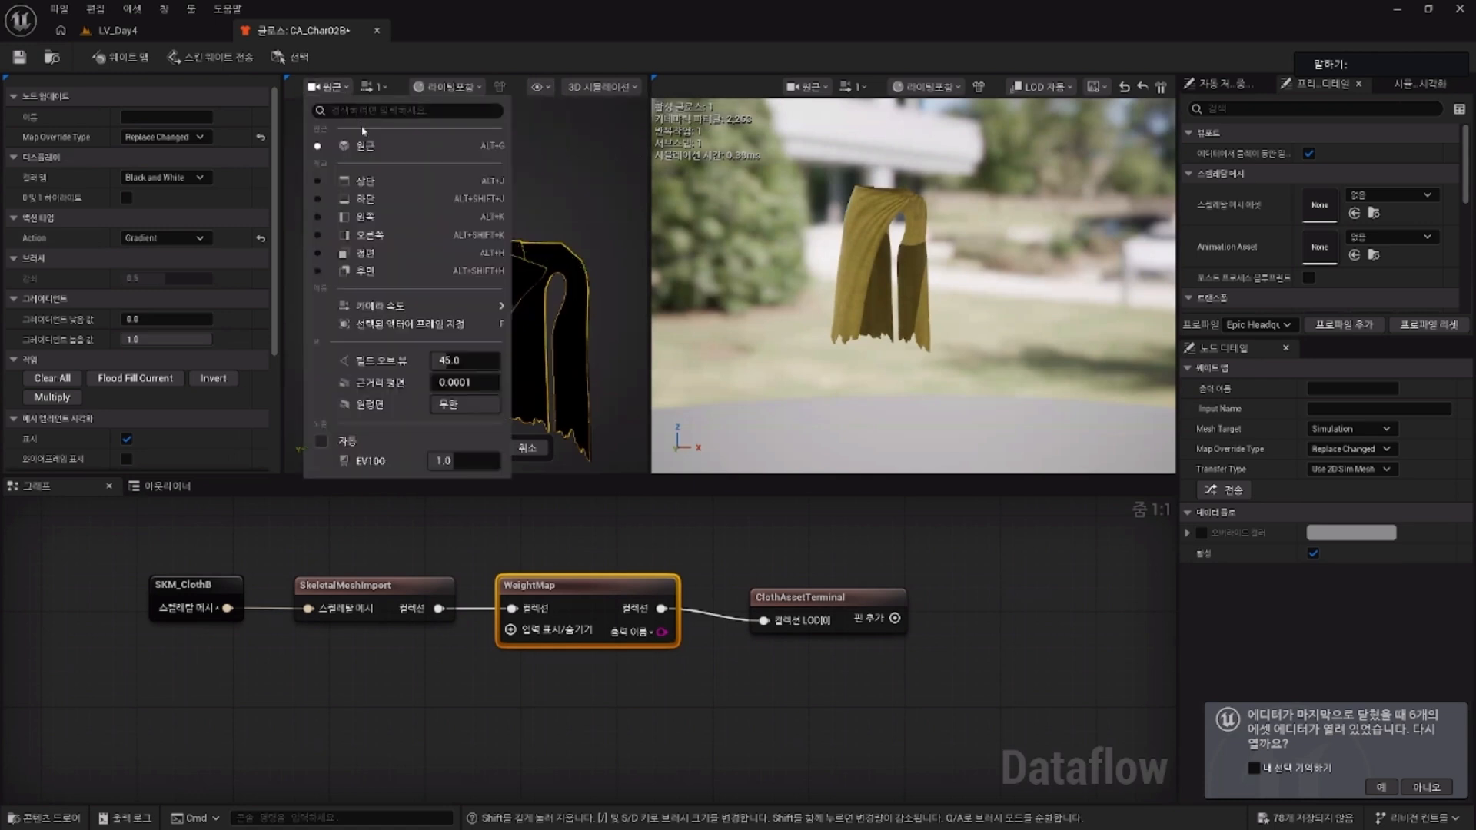
pyautogui.click(387, 198)
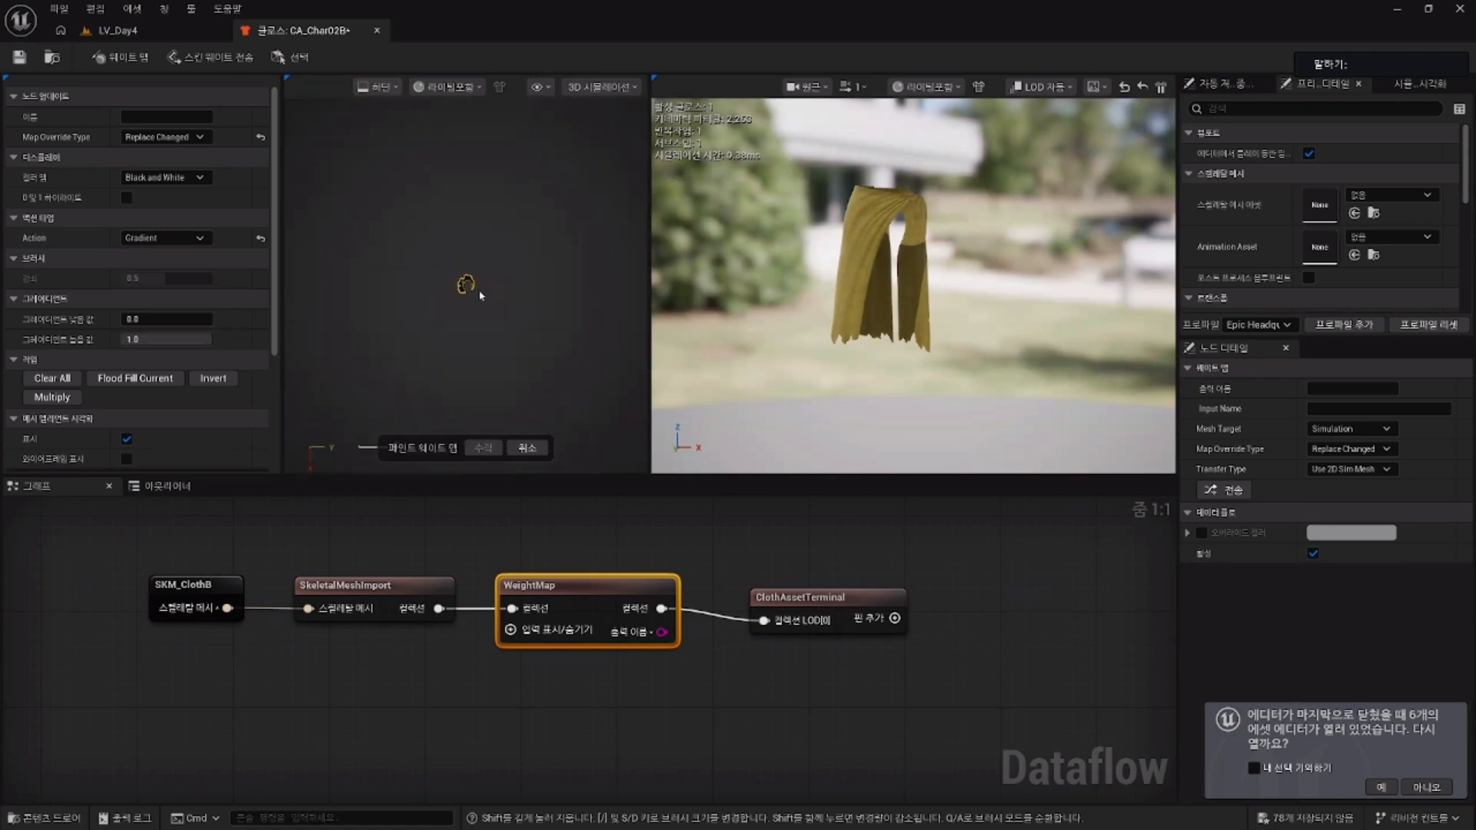
pyautogui.click(376, 86)
pyautogui.click(387, 217)
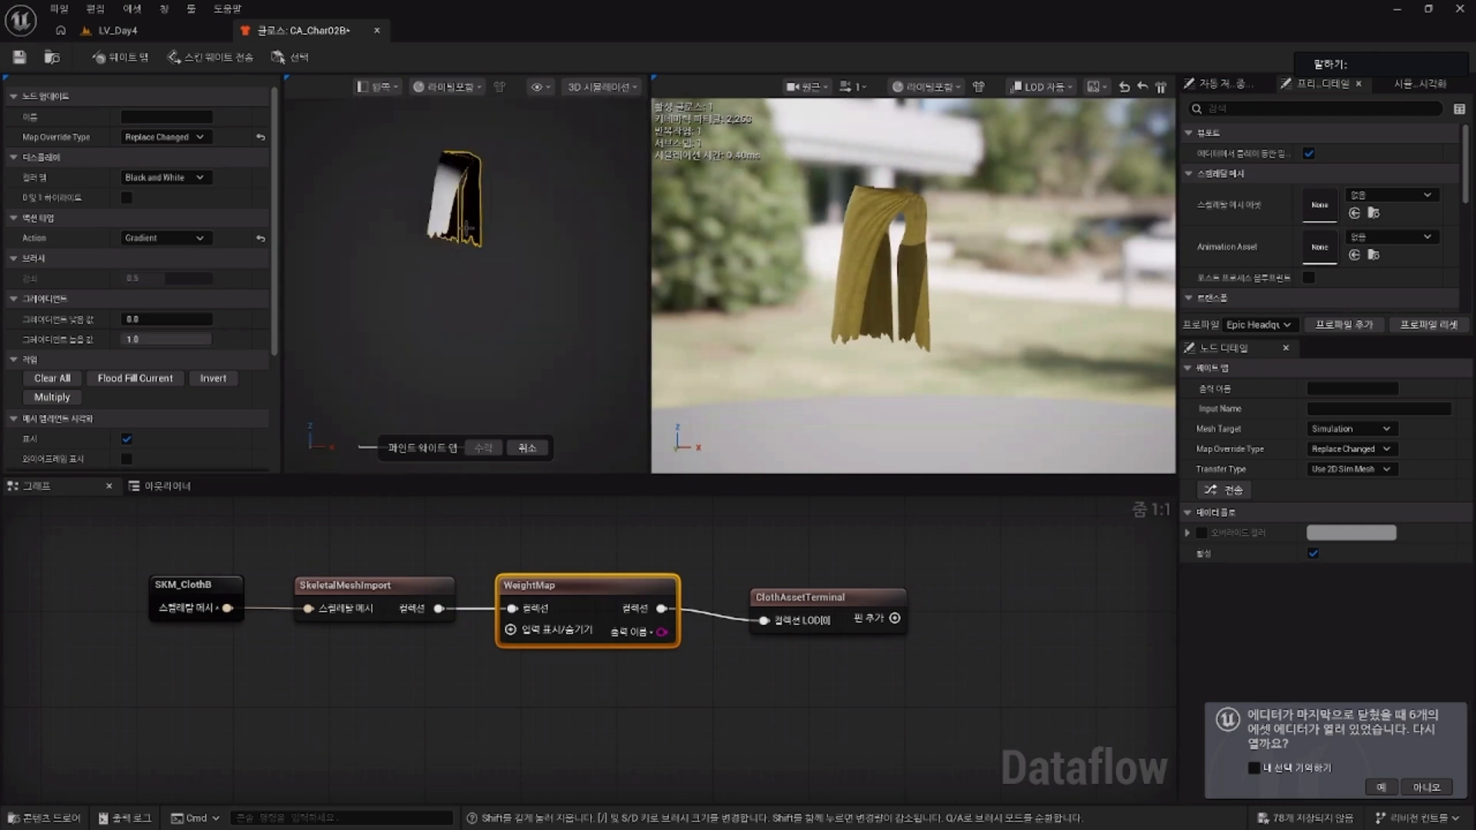
pyautogui.scroll(4, 467, 229)
pyautogui.moveTo(514, 159); pyautogui.dragTo(511, 229, button='right')
pyautogui.scroll(2, 520, 201)
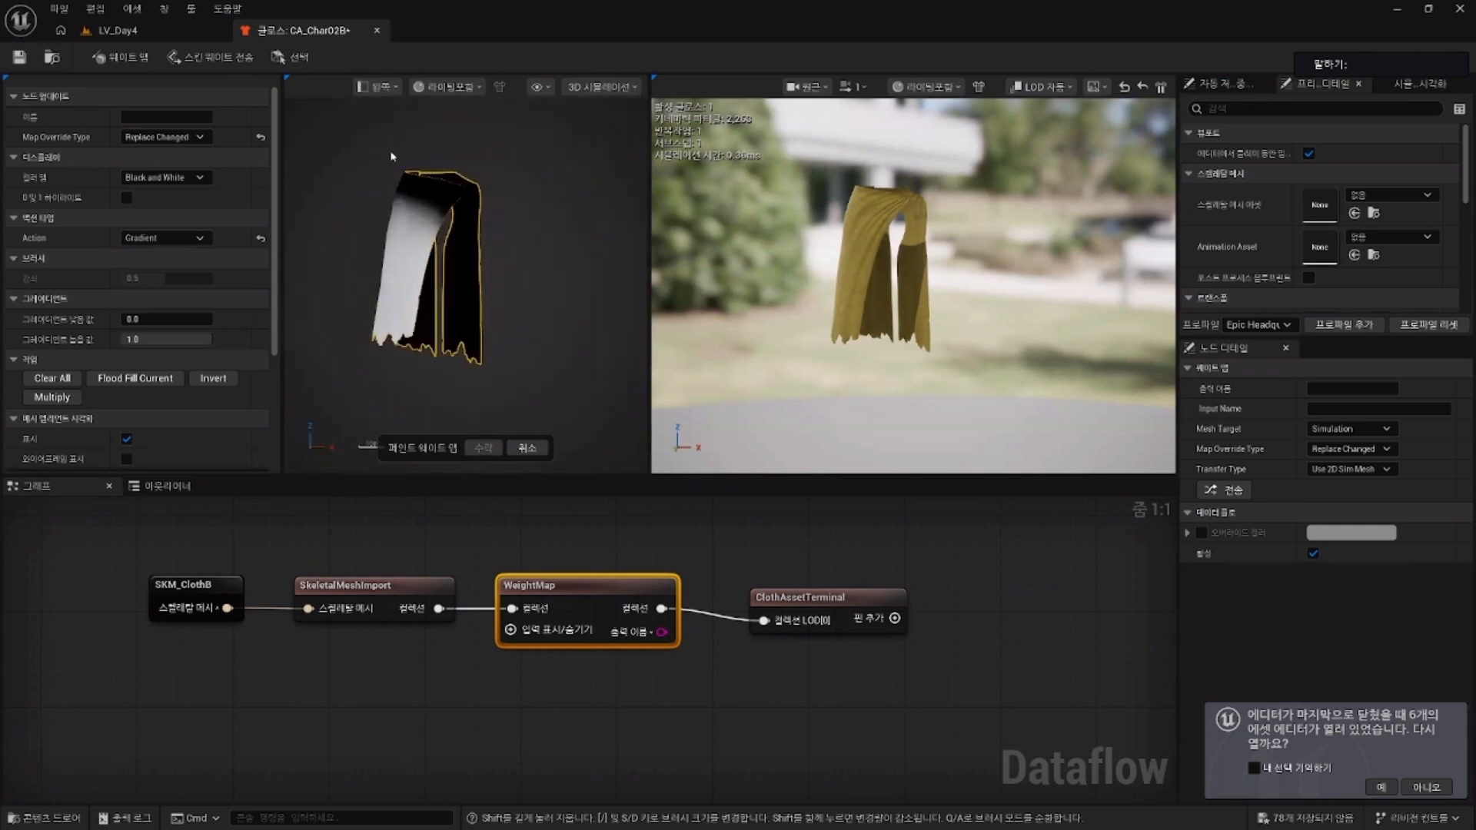
pyautogui.moveTo(330, 129); pyautogui.dragTo(508, 201)
pyautogui.scroll(2, 505, 186)
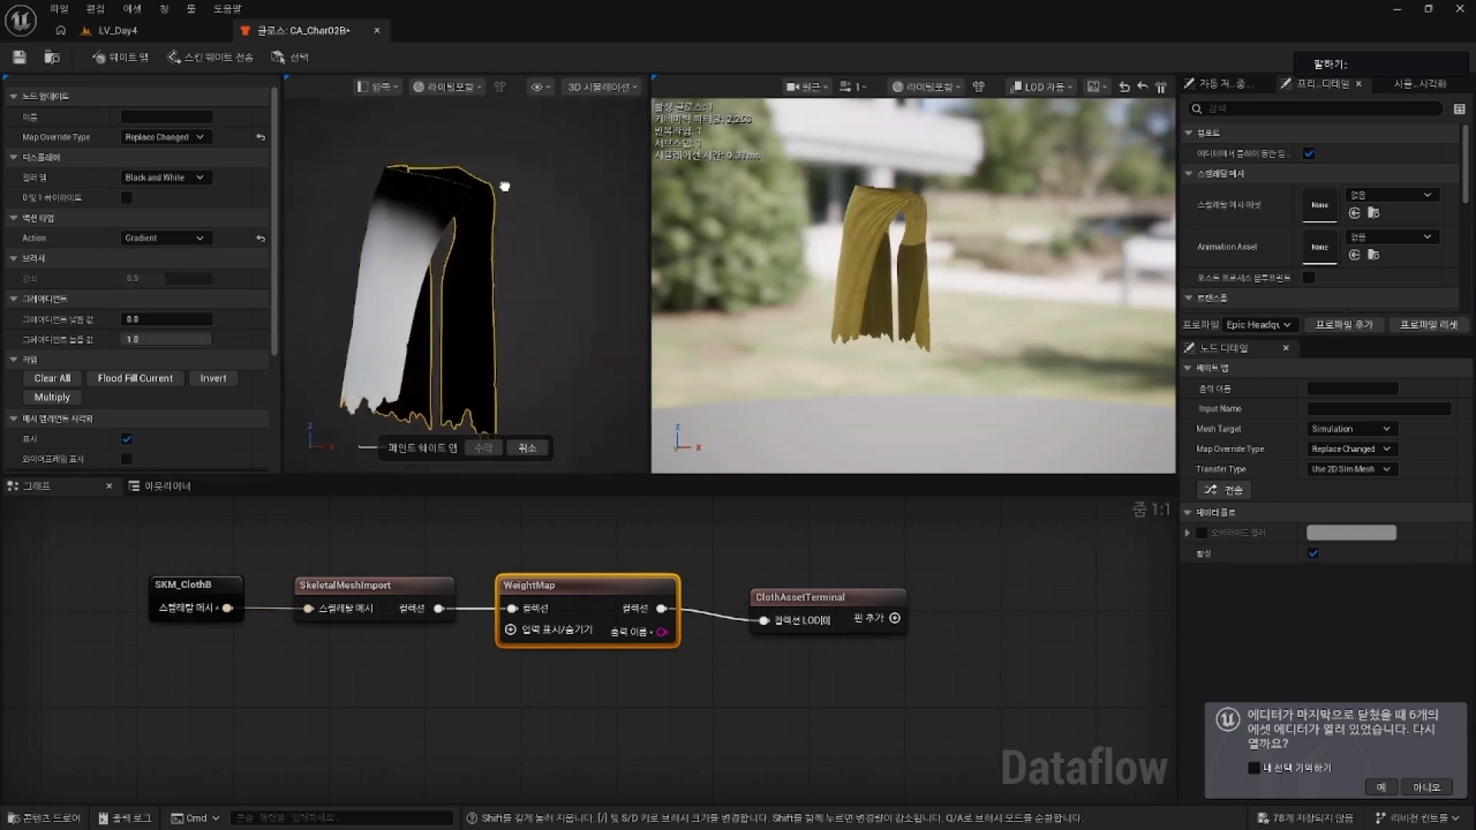
# Step: Preview the garment's mesh in wireframe and restore the lit view mode
pyautogui.click(447, 86)
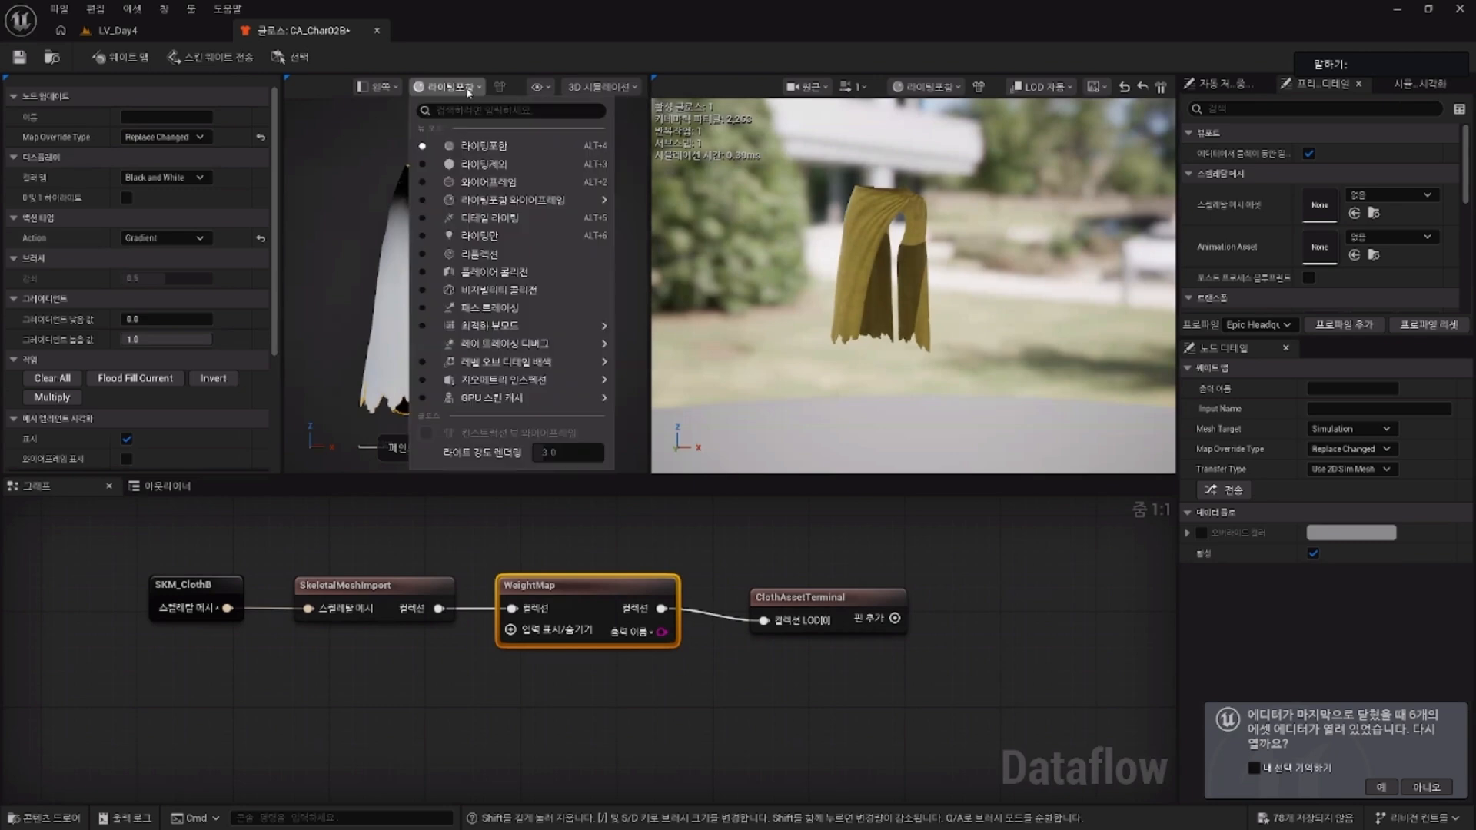
pyautogui.click(478, 182)
pyautogui.moveTo(341, 140); pyautogui.dragTo(564, 201)
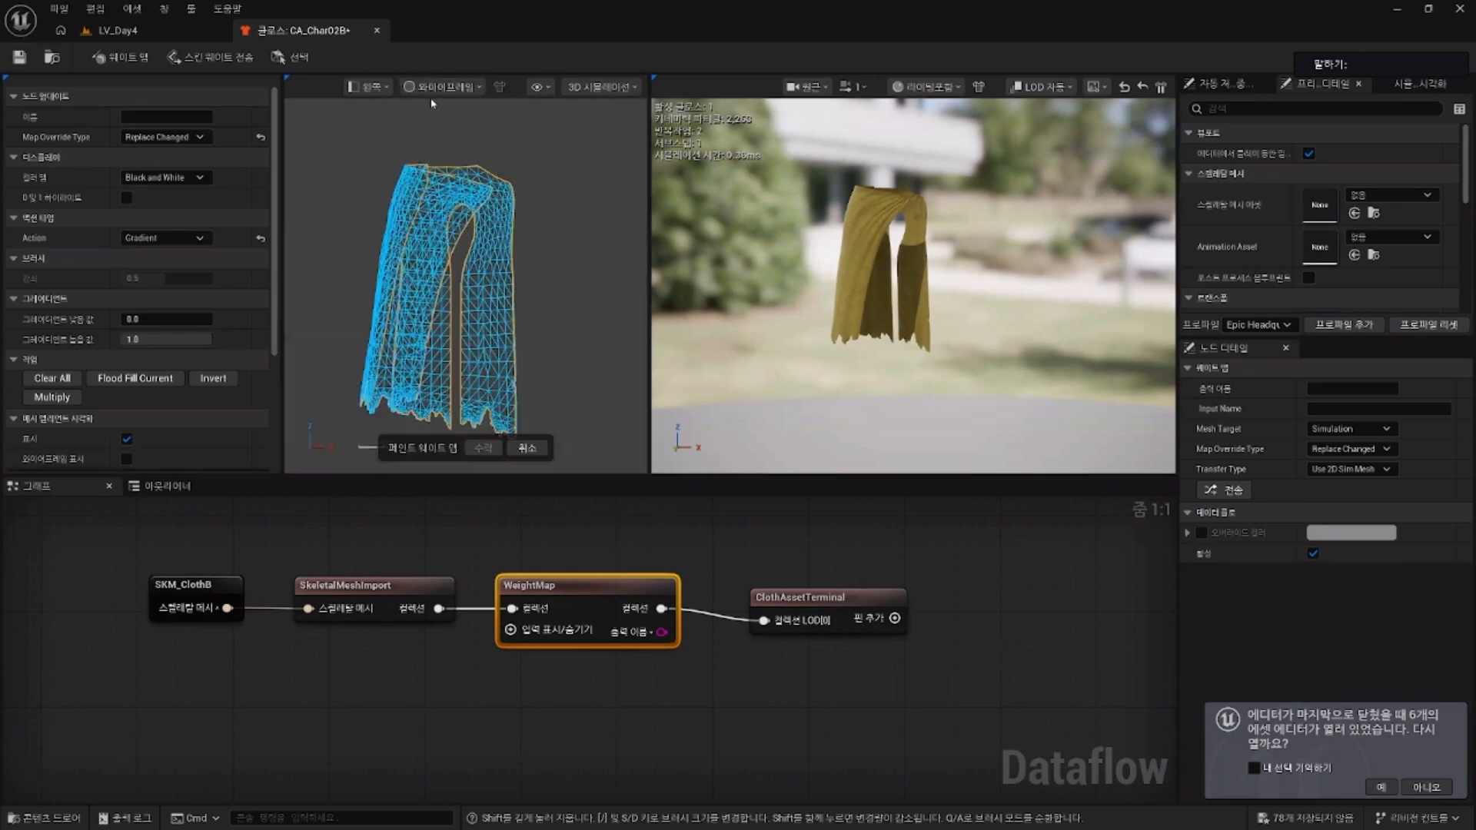
pyautogui.click(442, 86)
pyautogui.click(478, 145)
pyautogui.moveTo(345, 133); pyautogui.dragTo(543, 230)
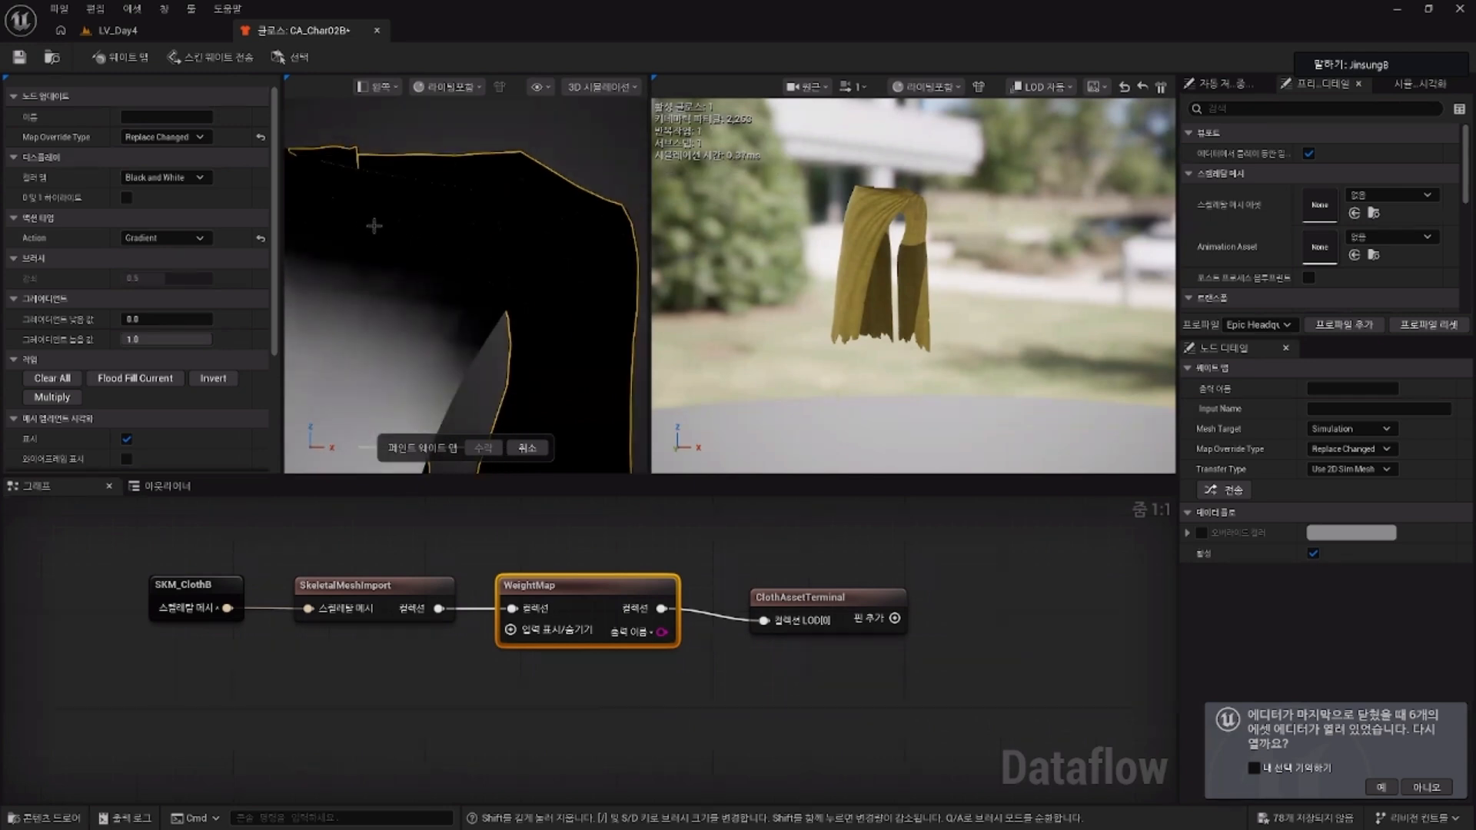
# Step: Apply a vertical weight gradient over the whole garment, black at the waist to white at the hem, and accept the painted map
pyautogui.scroll(-1, 456, 155)
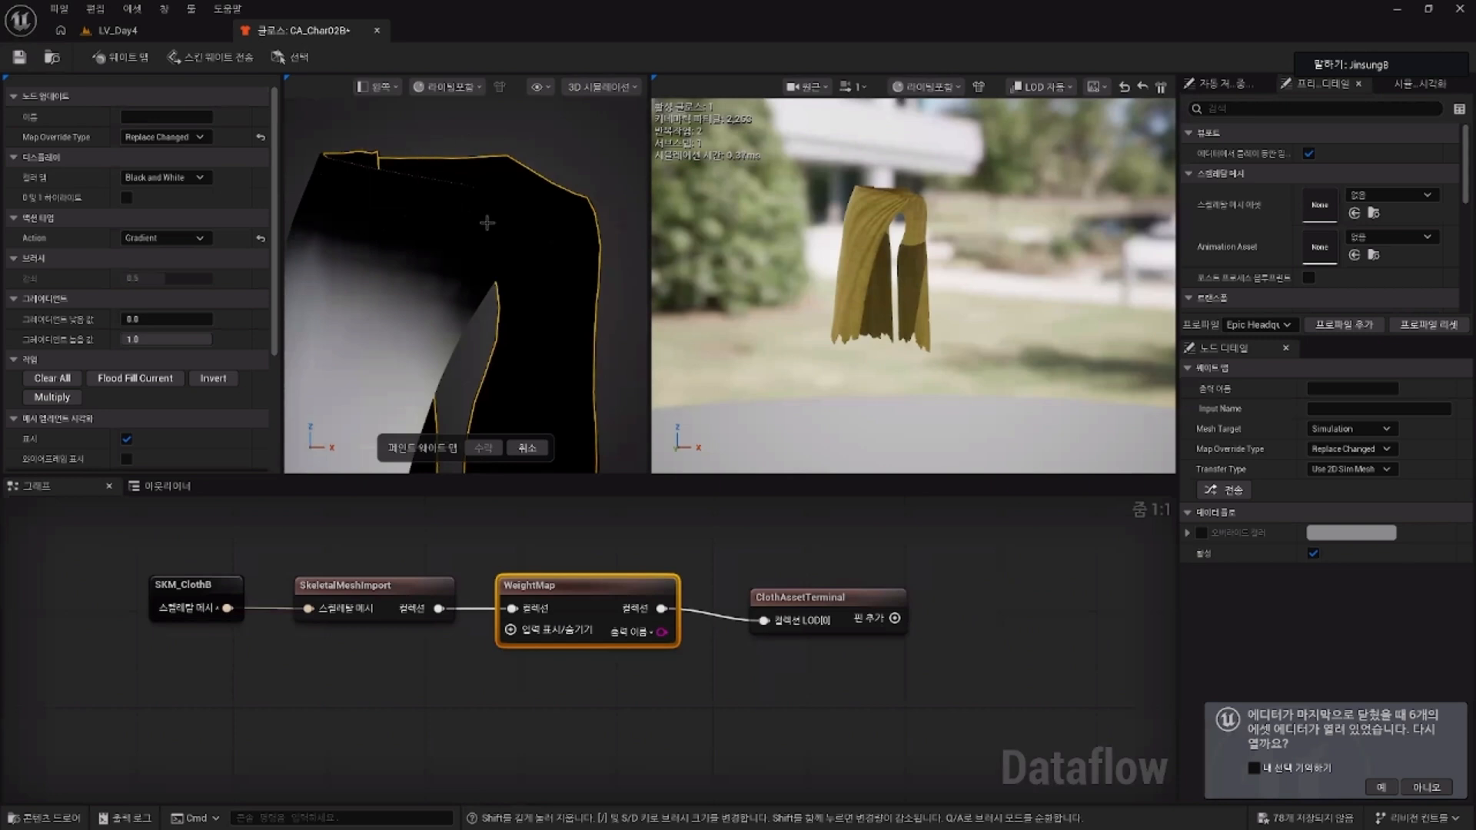
pyautogui.moveTo(289, 111); pyautogui.dragTo(430, 230)
pyautogui.moveTo(304, 125); pyautogui.dragTo(598, 243)
pyautogui.moveTo(306, 117); pyautogui.dragTo(627, 286)
pyautogui.moveTo(291, 125); pyautogui.dragTo(597, 274)
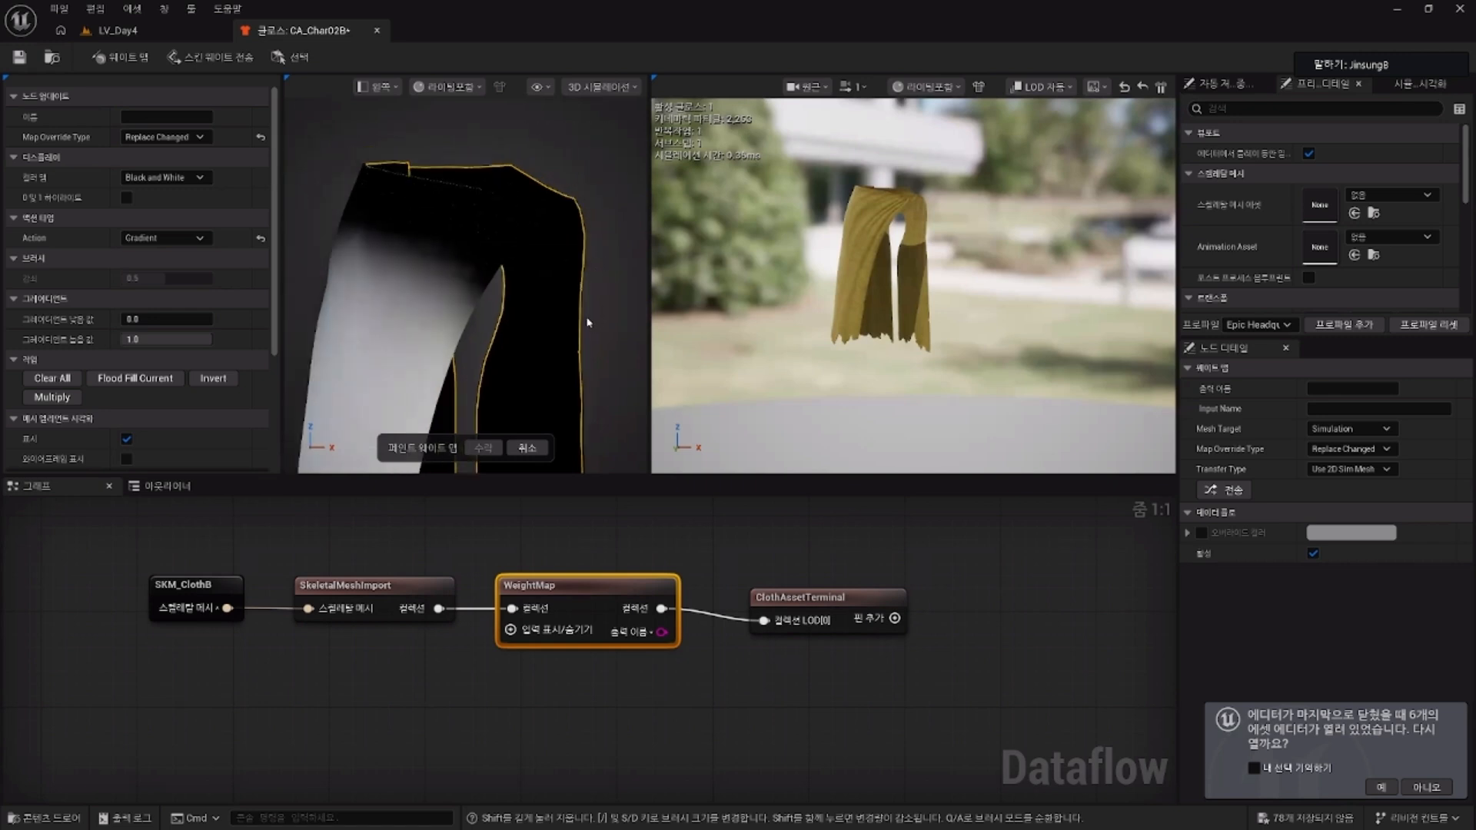
pyautogui.scroll(-5, 594, 319)
pyautogui.moveTo(614, 325); pyautogui.dragTo(546, 210, button='right')
pyautogui.moveTo(300, 352); pyautogui.dragTo(558, 428)
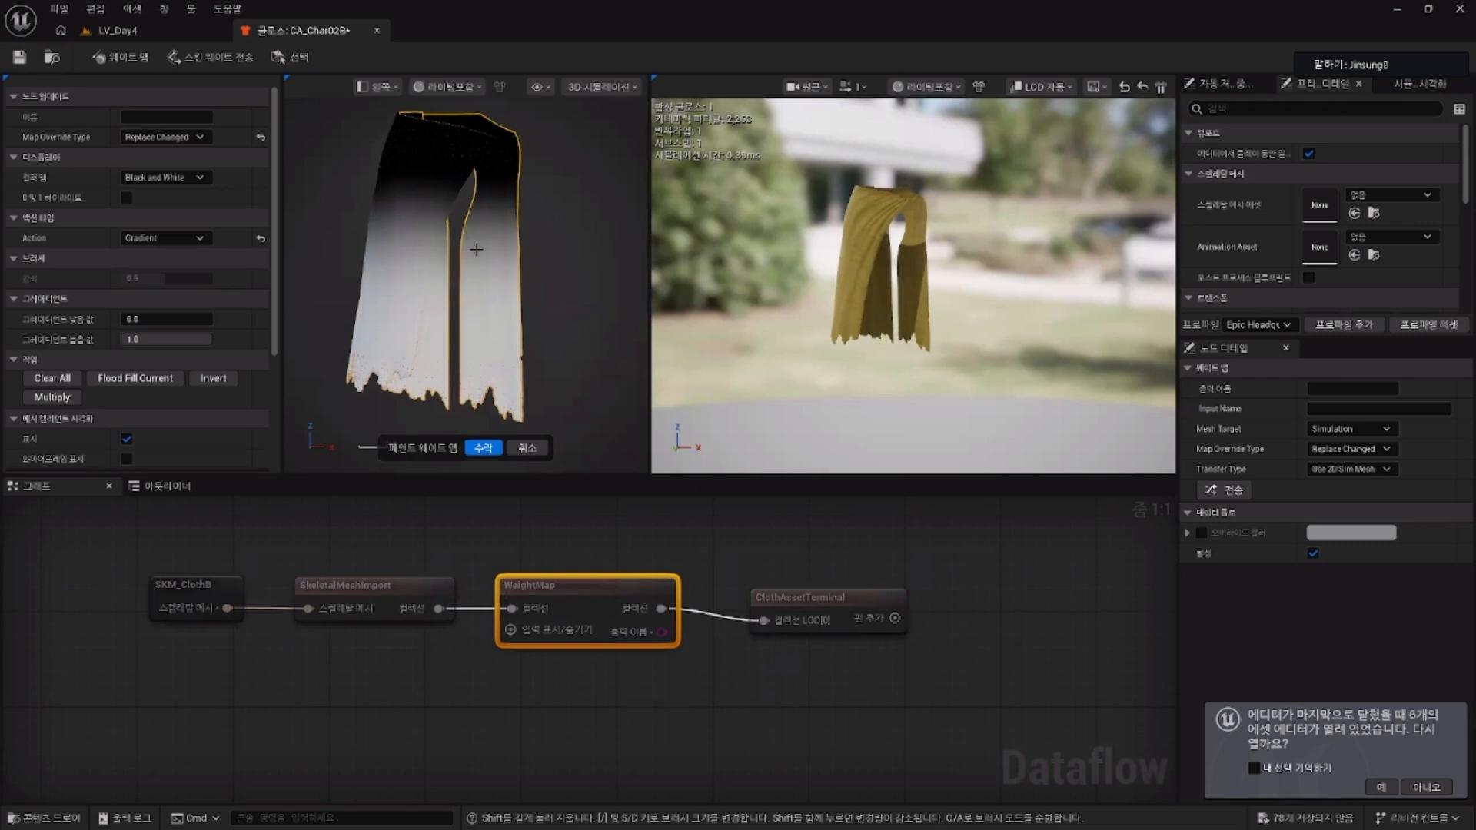
pyautogui.click(494, 448)
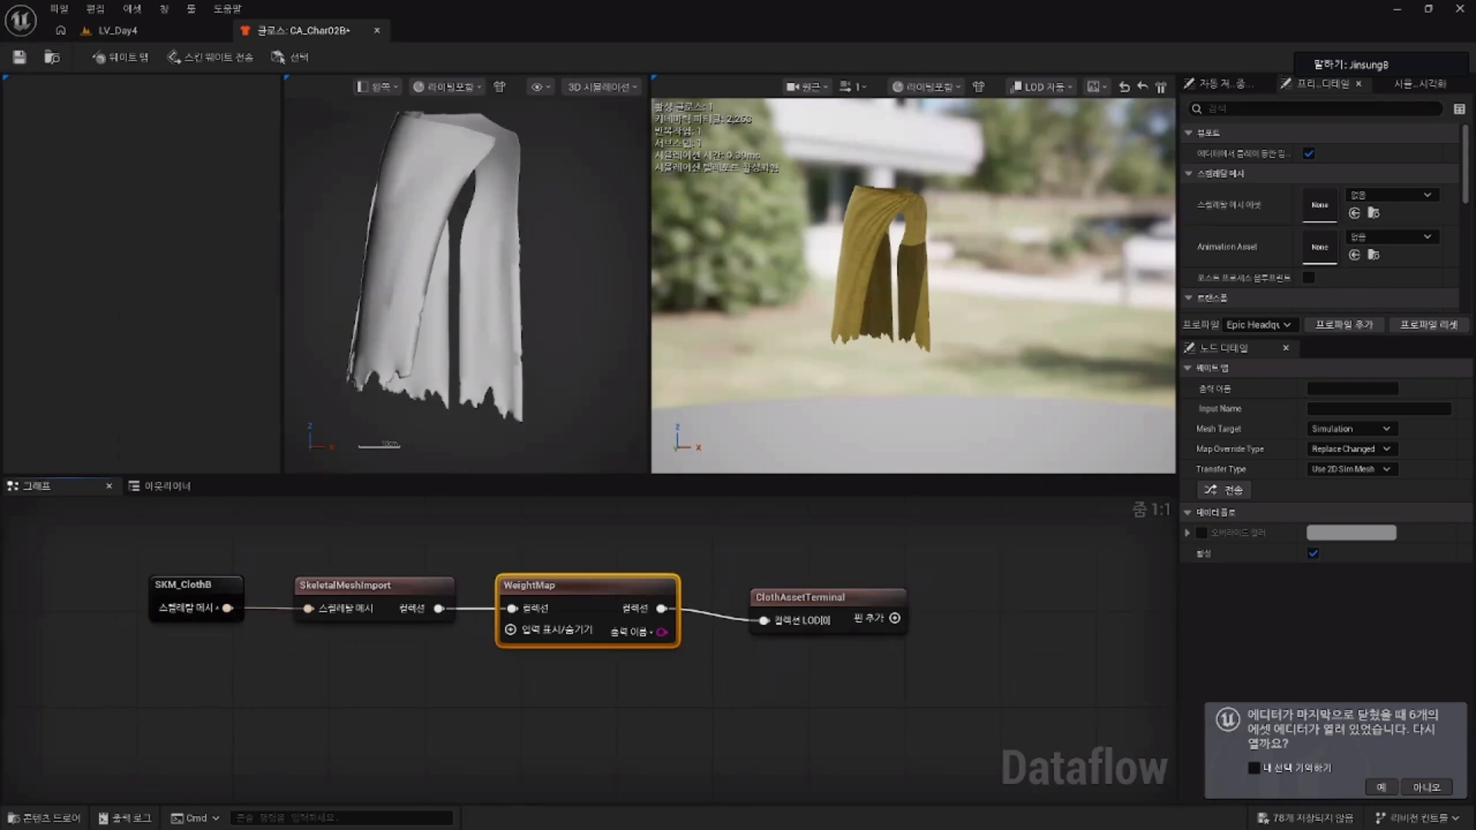
# Step: Move the ClothAssetTerminal node aside and add a SimulationDefaultConfig node from the WeightMap node's collection output
pyautogui.moveTo(827, 604); pyautogui.dragTo(1017, 592)
pyautogui.moveTo(825, 663); pyautogui.dragTo(809, 698, button='right')
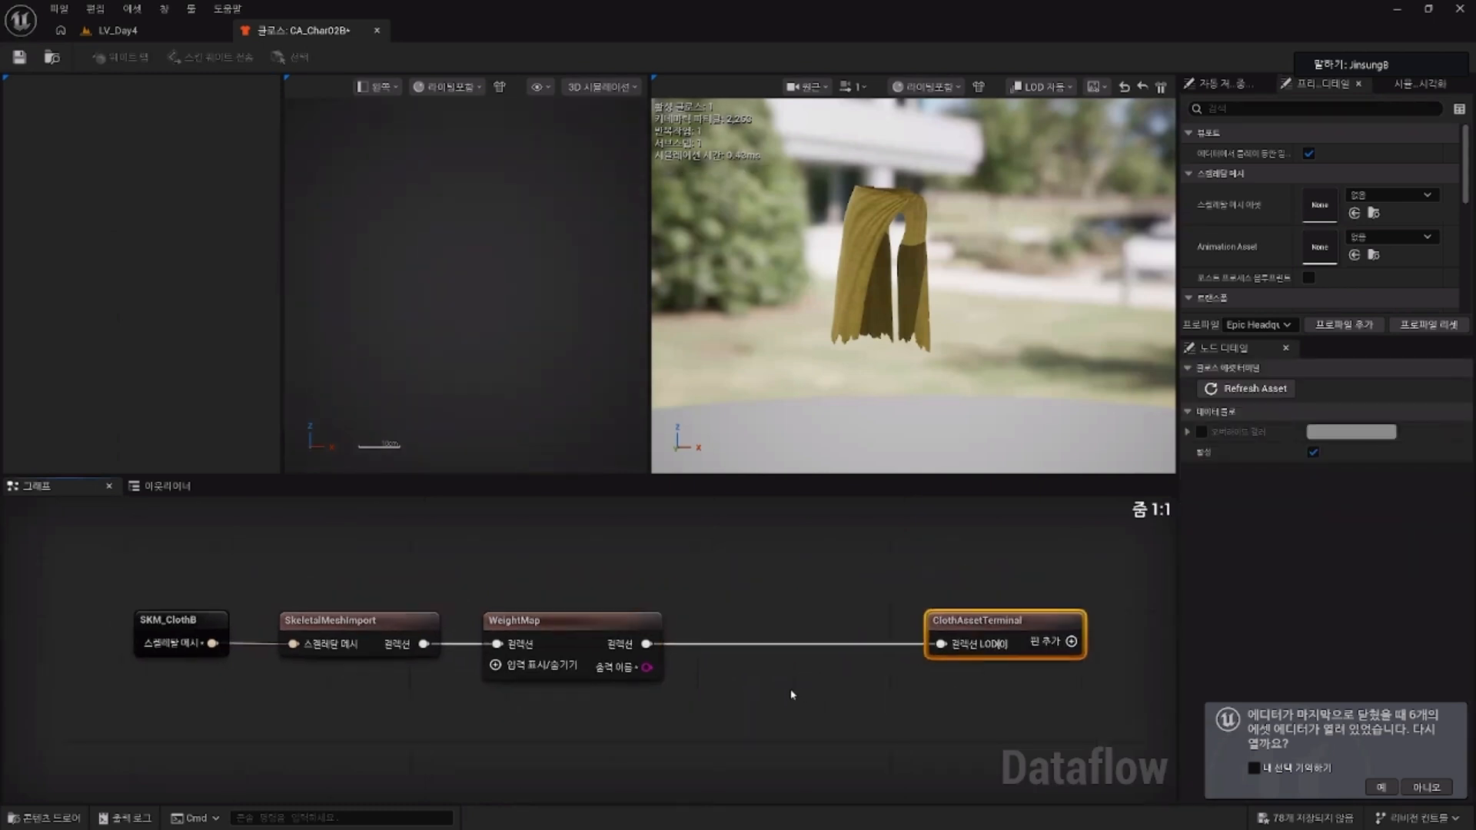
pyautogui.moveTo(646, 643); pyautogui.dragTo(744, 673)
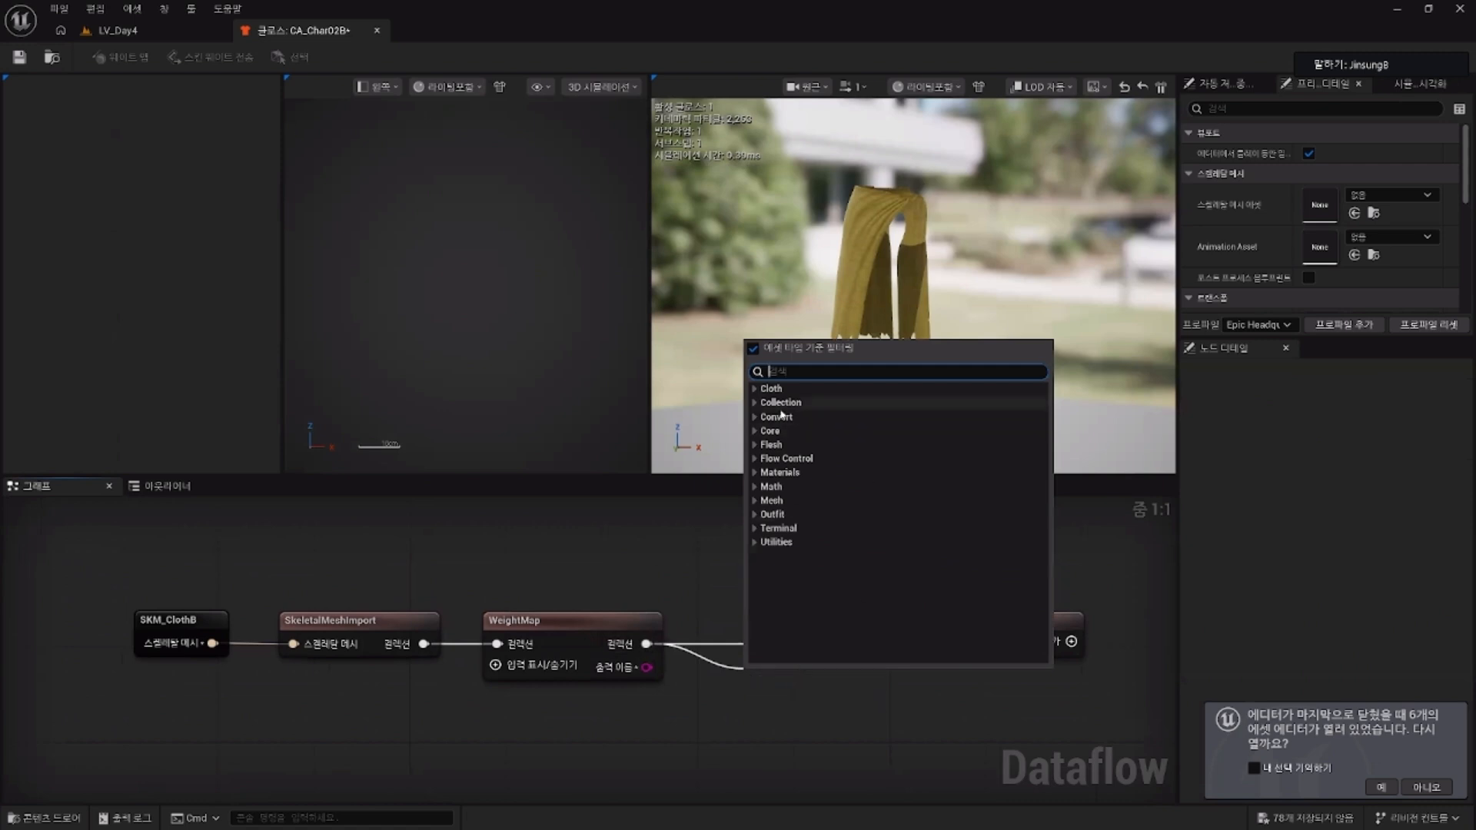
pyautogui.scroll(-10, 930, 485)
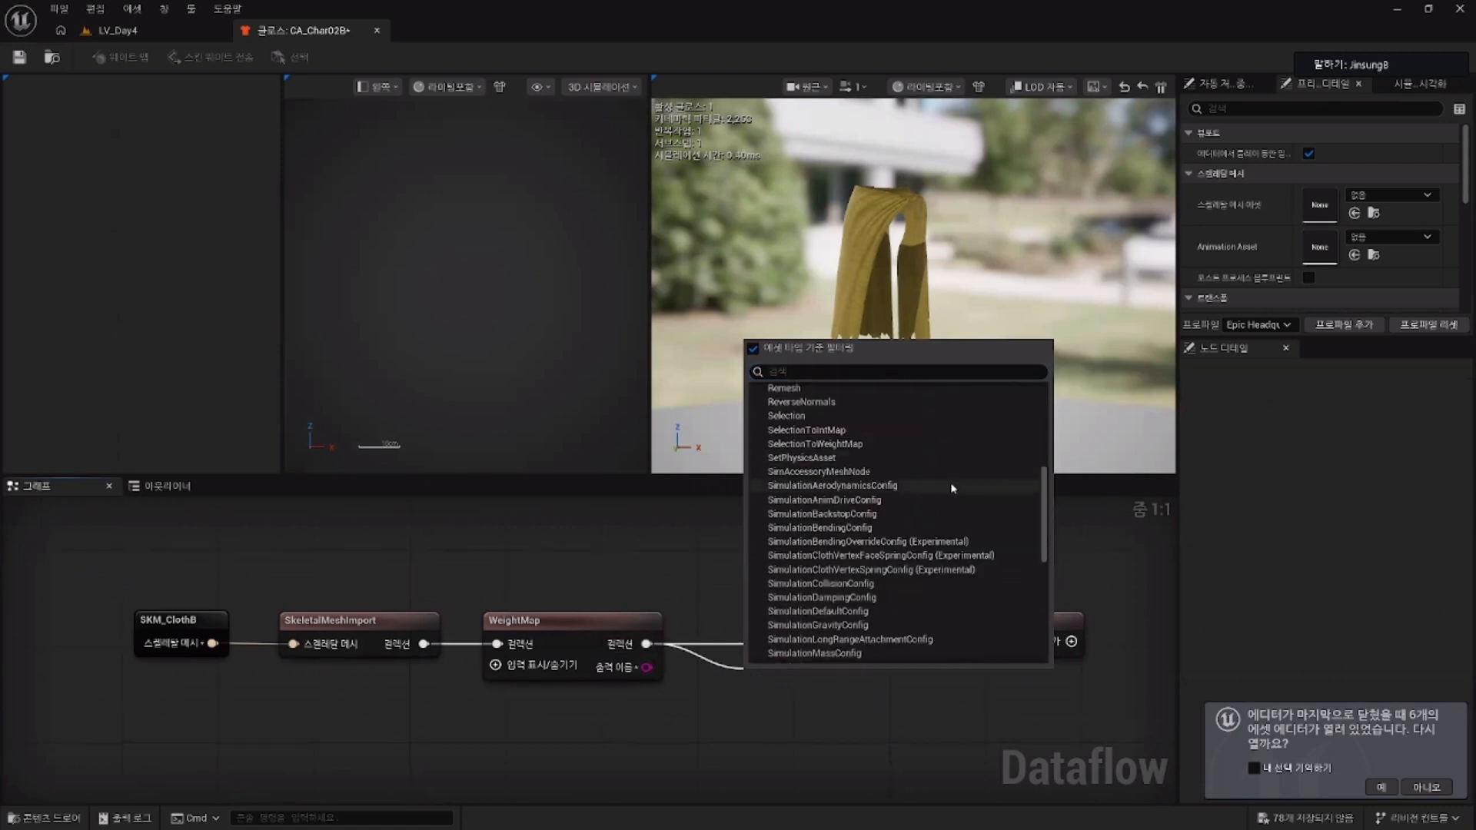
pyautogui.scroll(-5, 953, 488)
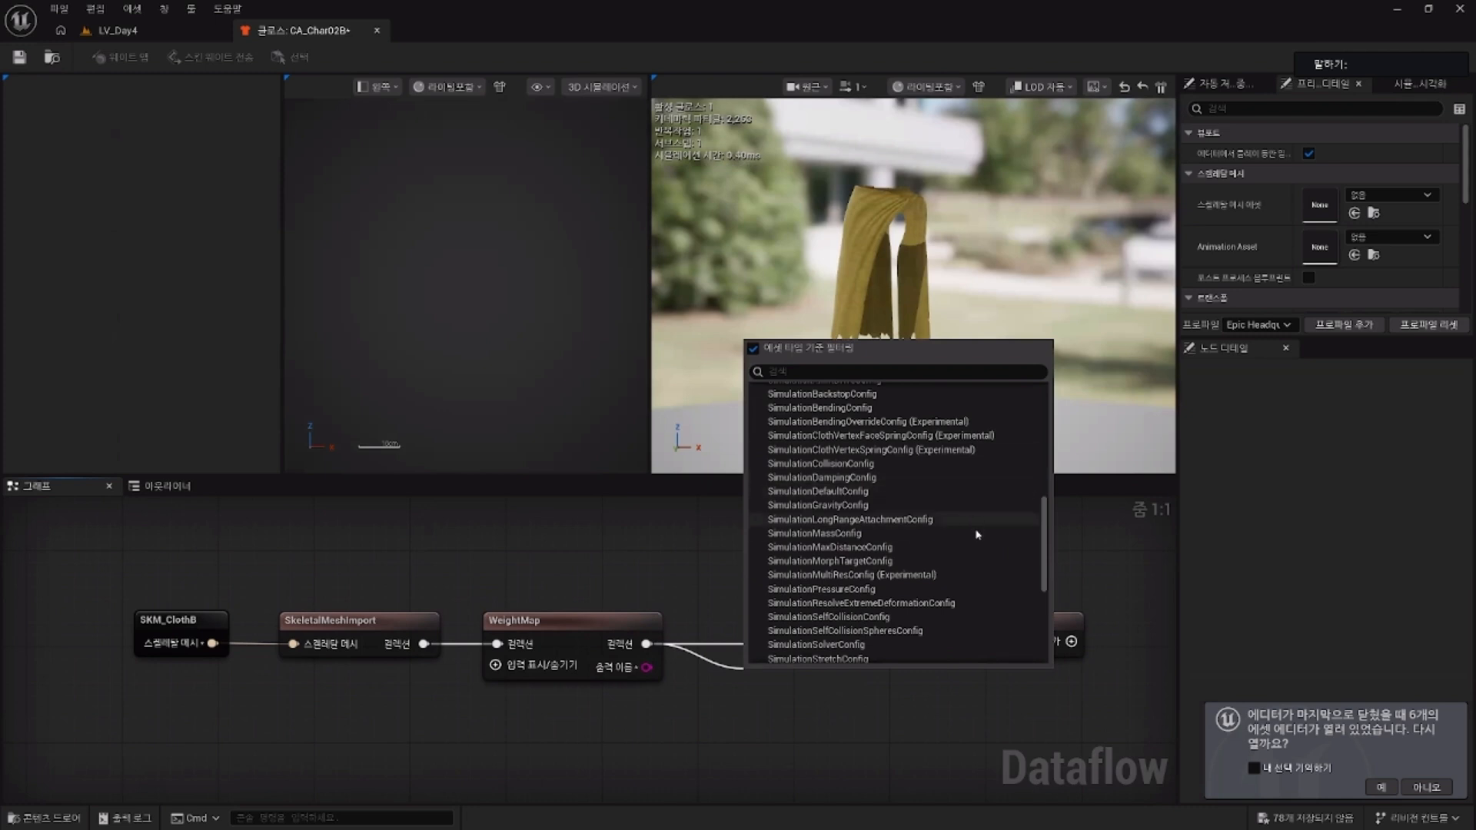
pyautogui.click(938, 491)
pyautogui.moveTo(848, 658); pyautogui.dragTo(765, 661, button='right')
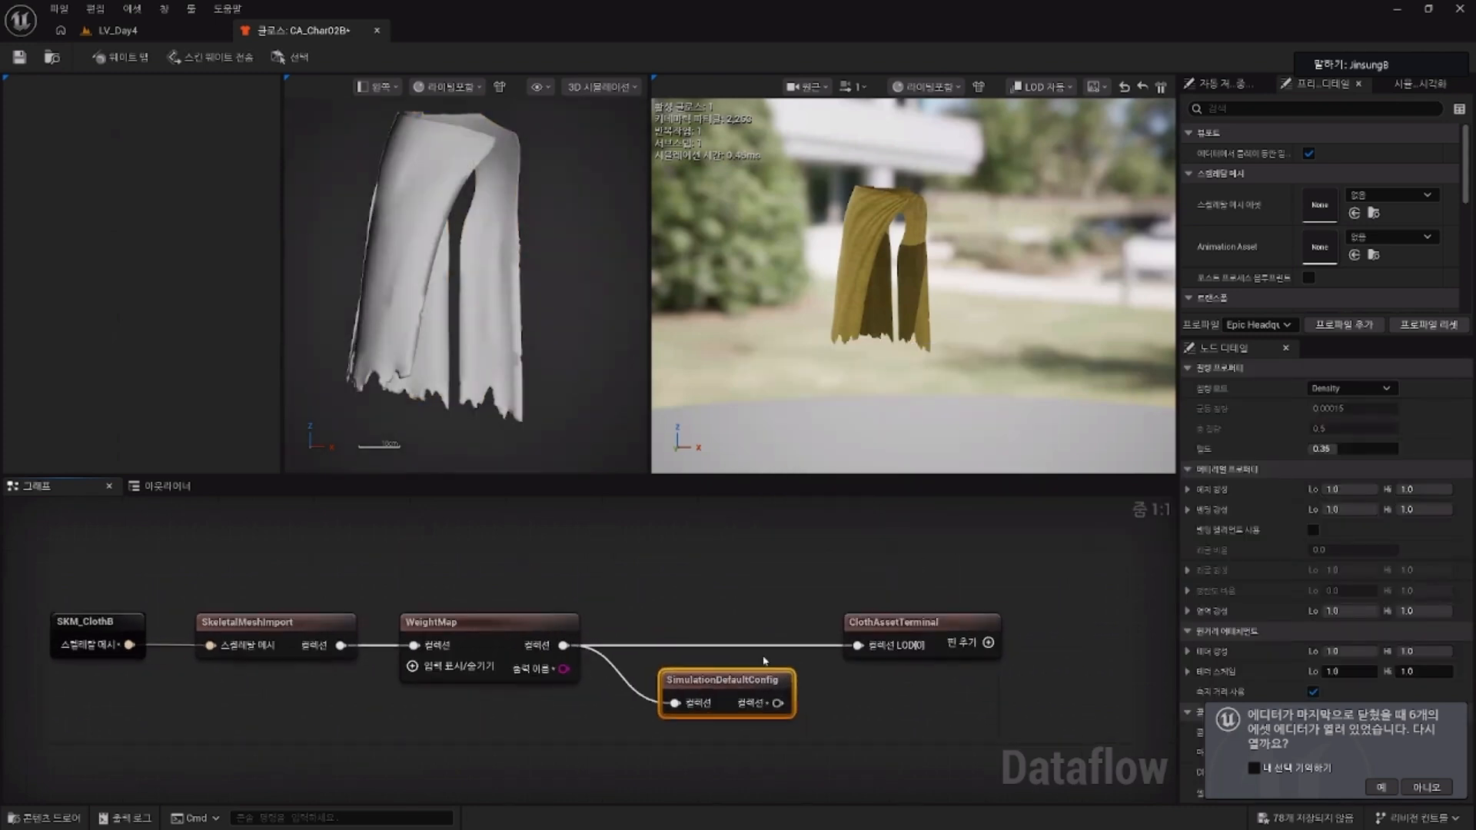
# Step: Review the SimulationDefaultConfig properties and rearrange that node and ClothAssetTerminal to leave space between them for more nodes
pyautogui.moveTo(738, 677); pyautogui.dragTo(728, 654)
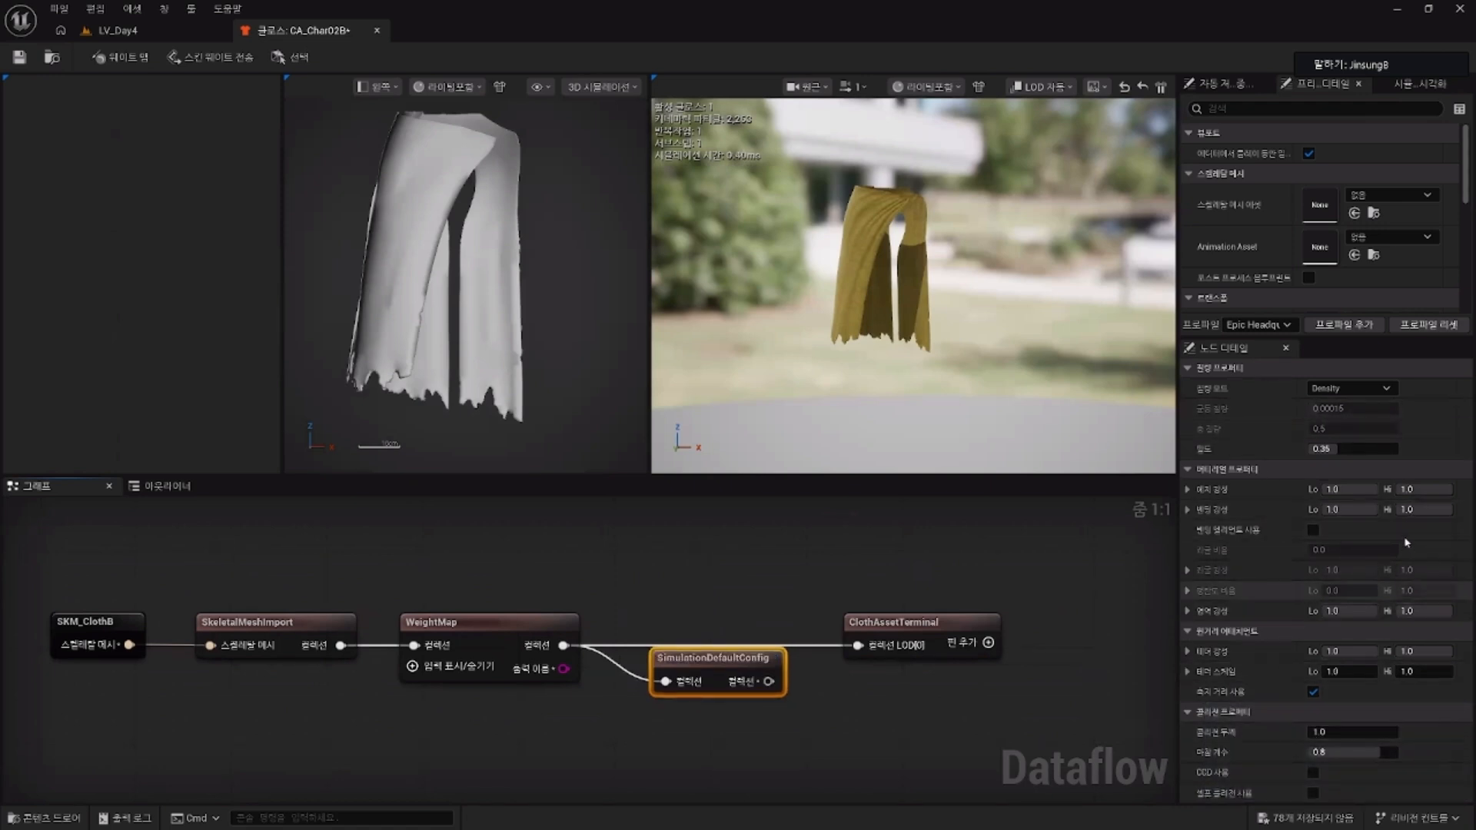
pyautogui.scroll(-3, 1338, 732)
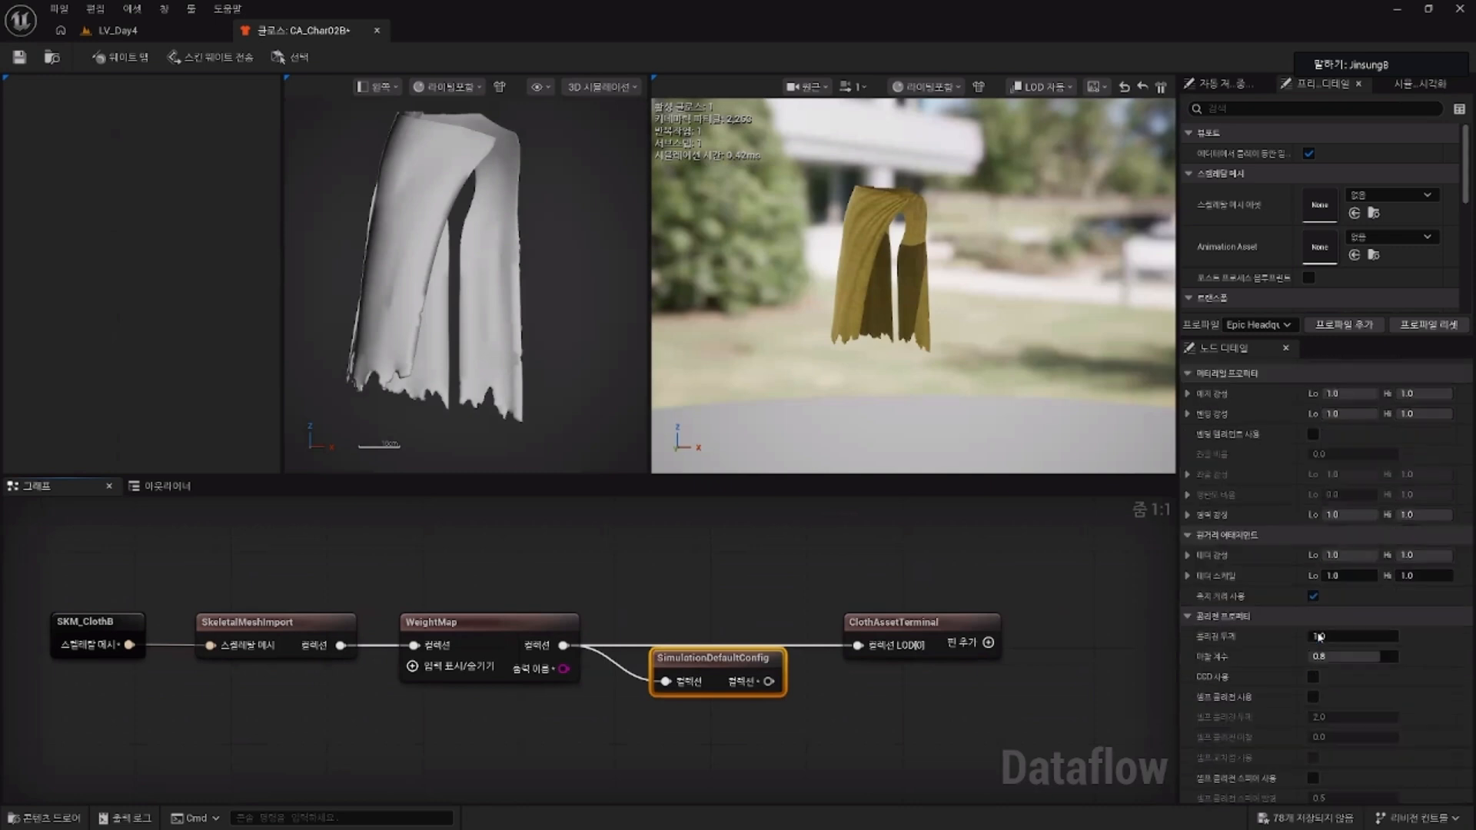
pyautogui.scroll(3, 1230, 638)
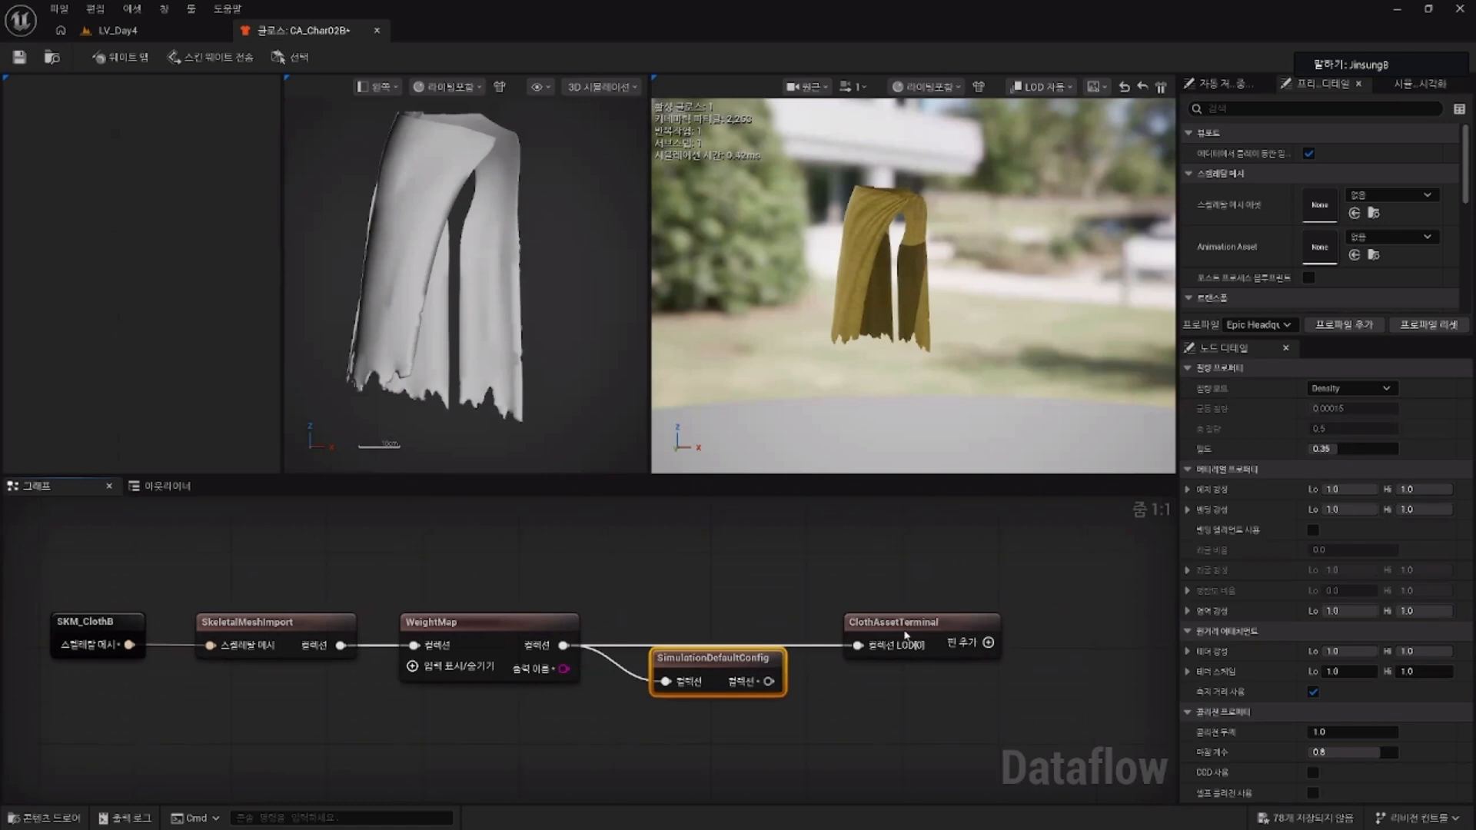
pyautogui.moveTo(905, 635); pyautogui.dragTo(1001, 658)
pyautogui.moveTo(778, 664); pyautogui.dragTo(778, 615)
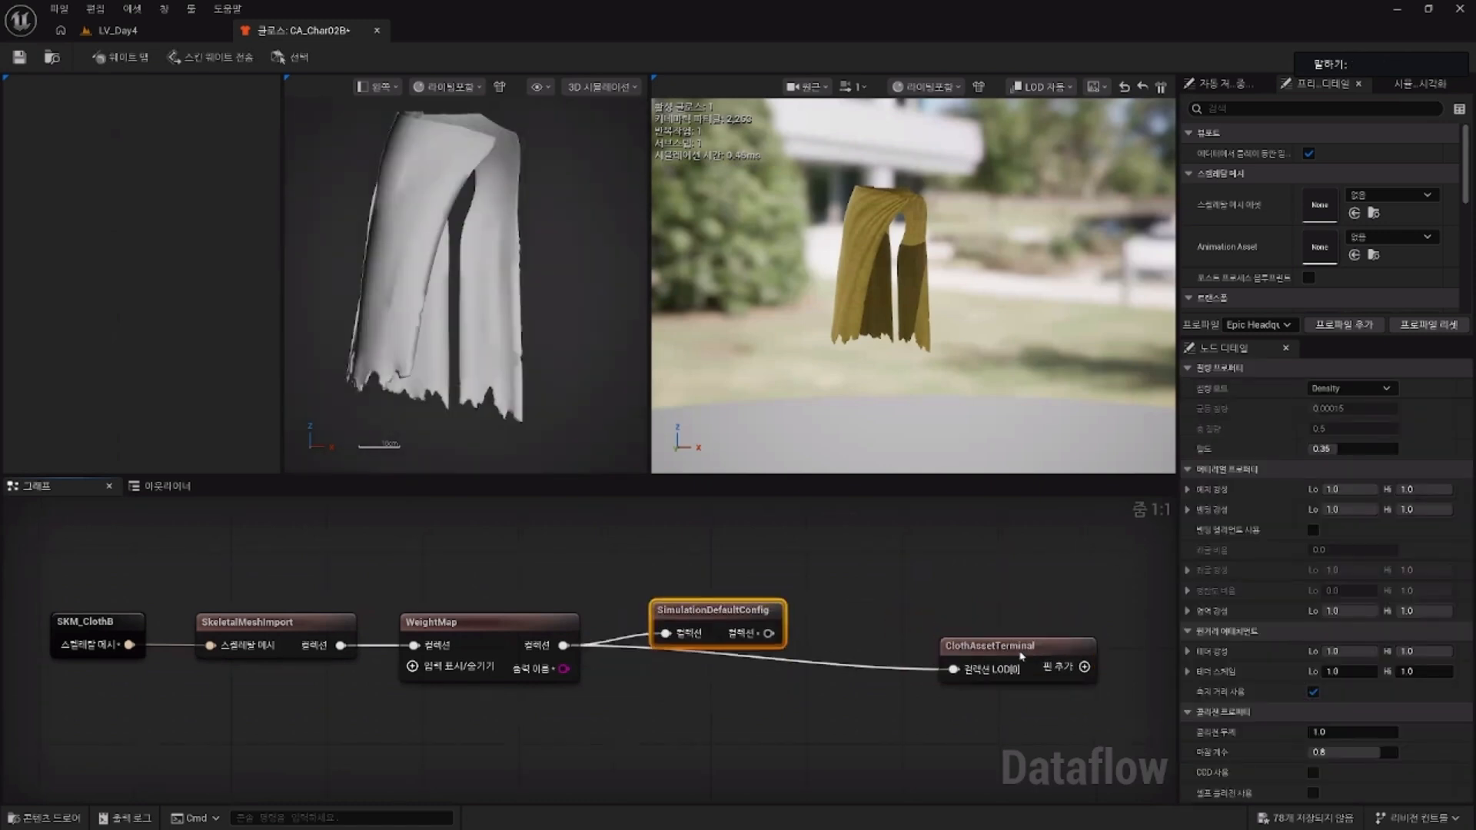
pyautogui.moveTo(1021, 655); pyautogui.dragTo(1117, 608)
pyautogui.moveTo(728, 619); pyautogui.dragTo(706, 663)
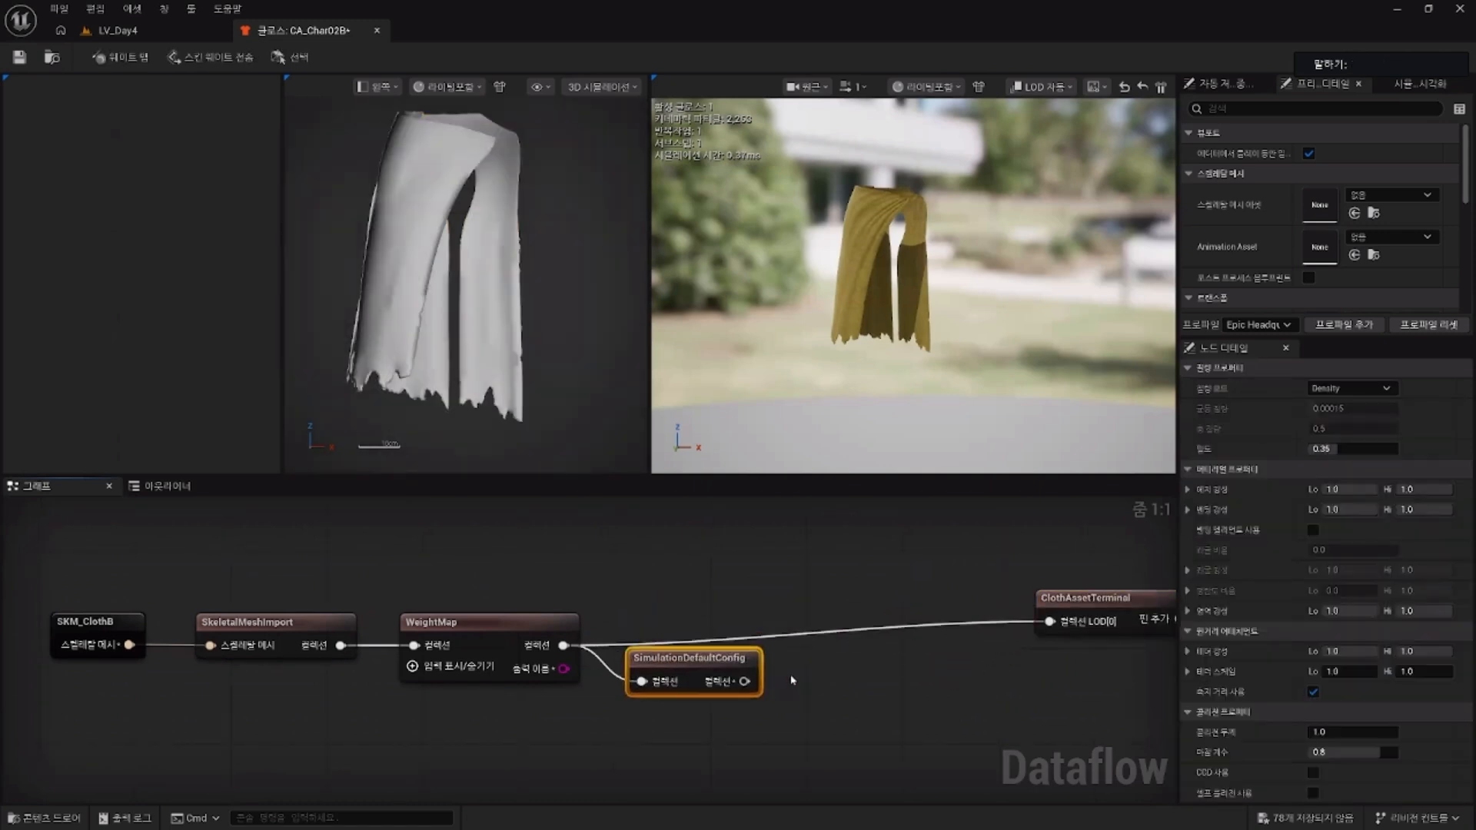
pyautogui.moveTo(706, 663); pyautogui.dragTo(641, 598, button='right')
# Step: Add a SimulationMaxDistanceConfig node from the SimulationDefaultConfig node's collection output
pyautogui.moveTo(680, 618); pyautogui.dragTo(775, 626)
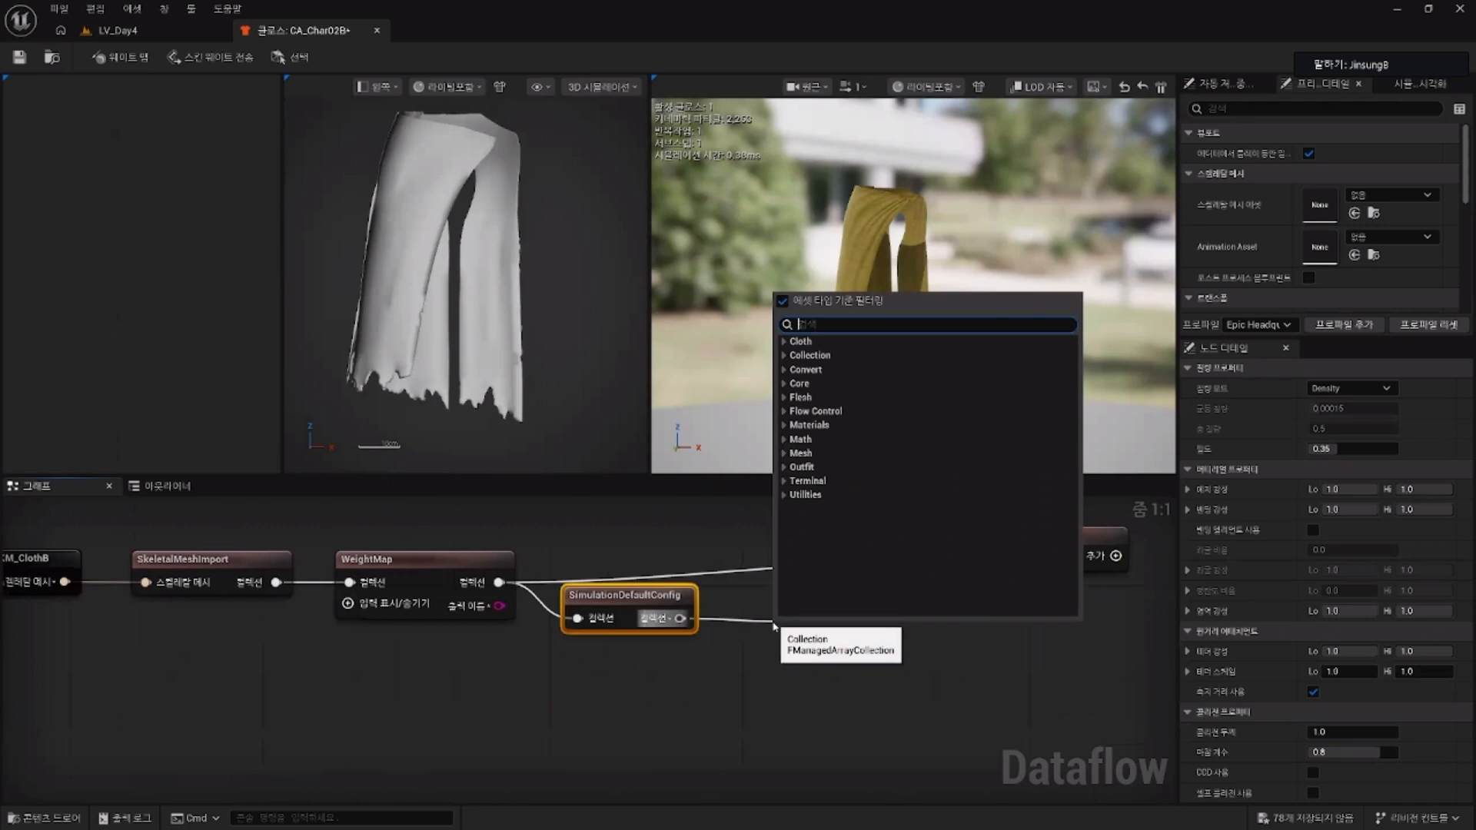
pyautogui.click(785, 343)
pyautogui.scroll(-3, 946, 461)
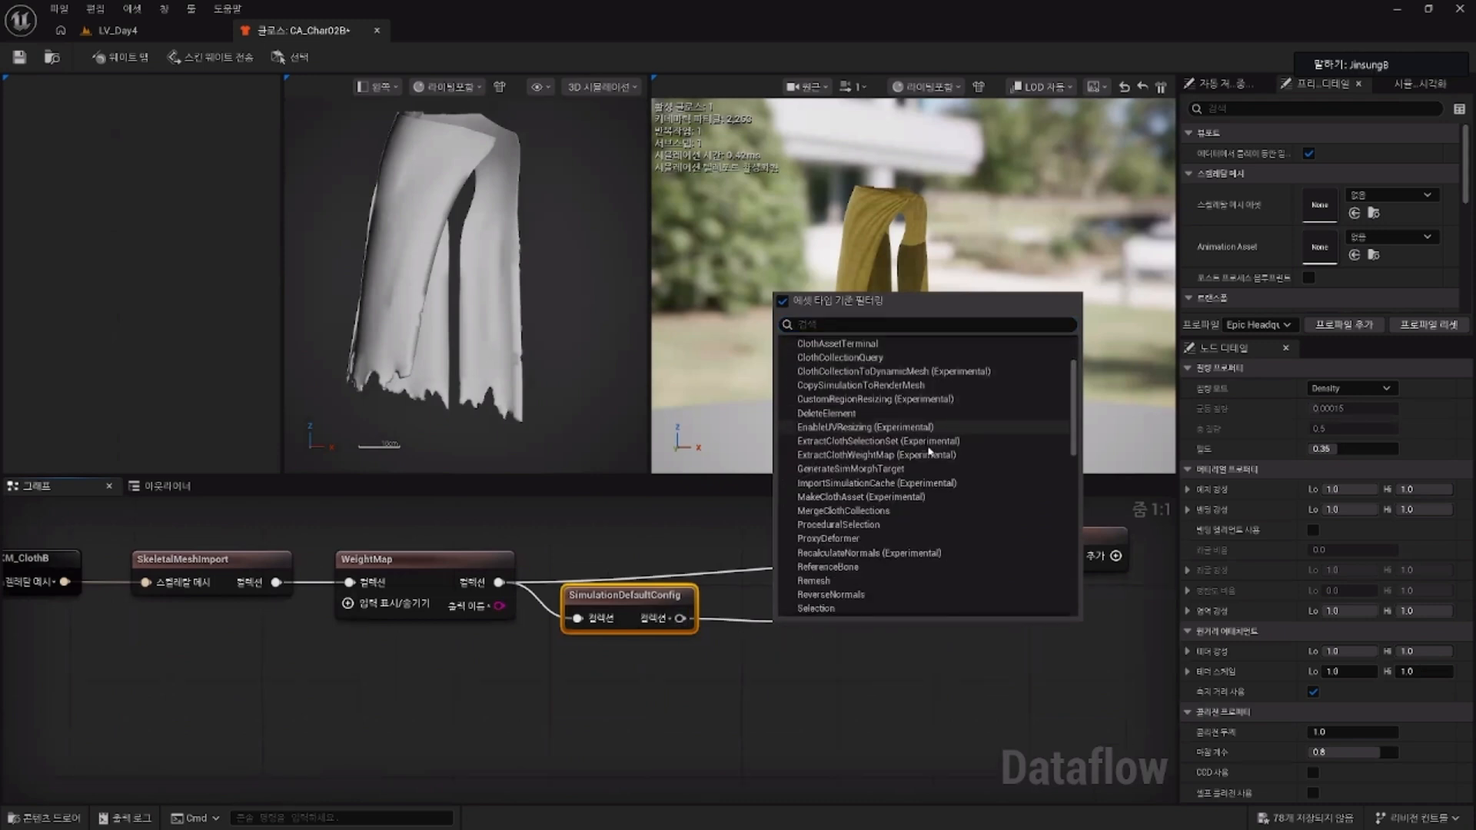
pyautogui.scroll(-3, 977, 460)
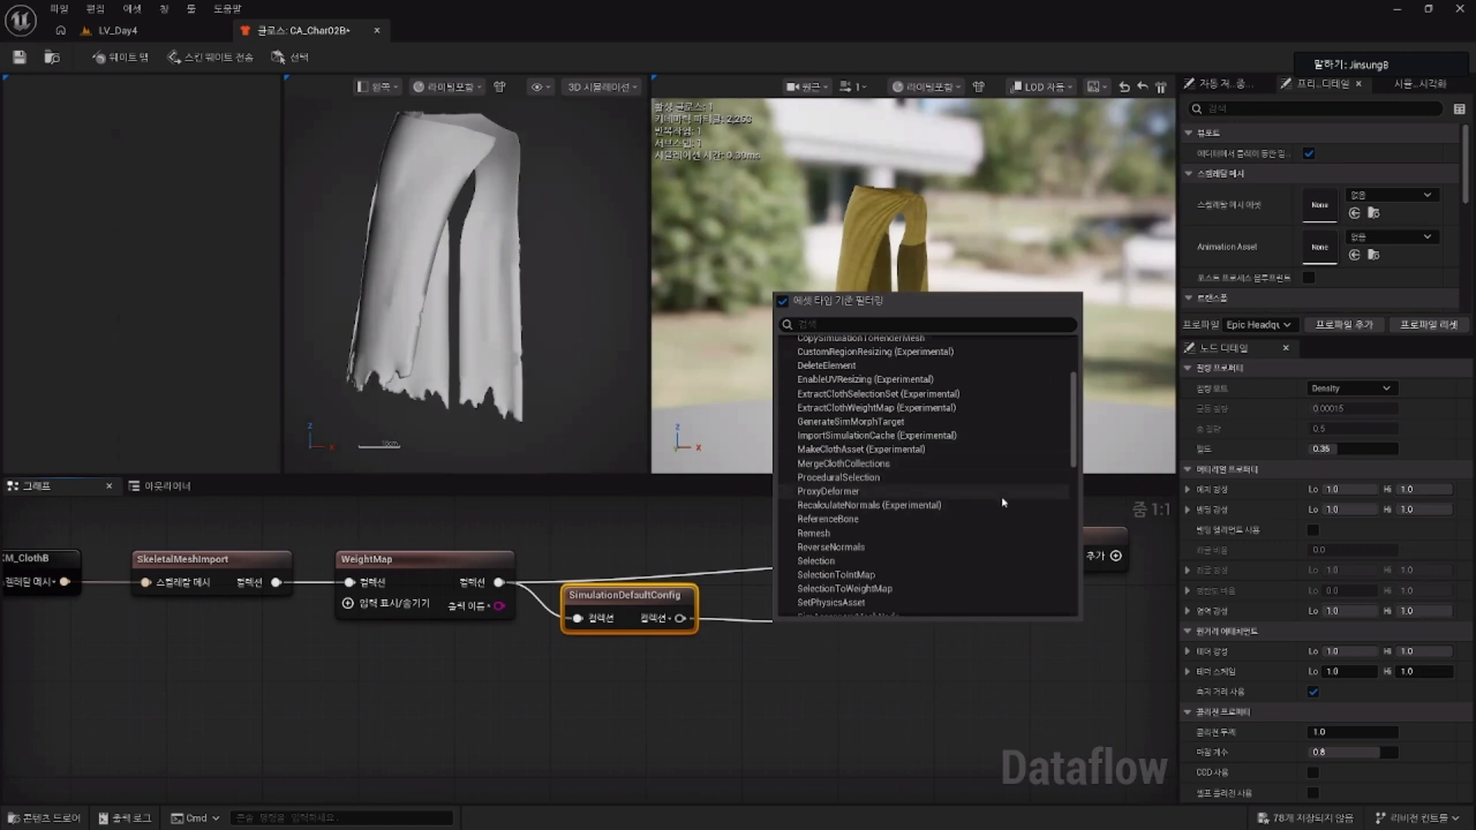
pyautogui.scroll(-3, 1007, 501)
pyautogui.scroll(-3, 1011, 496)
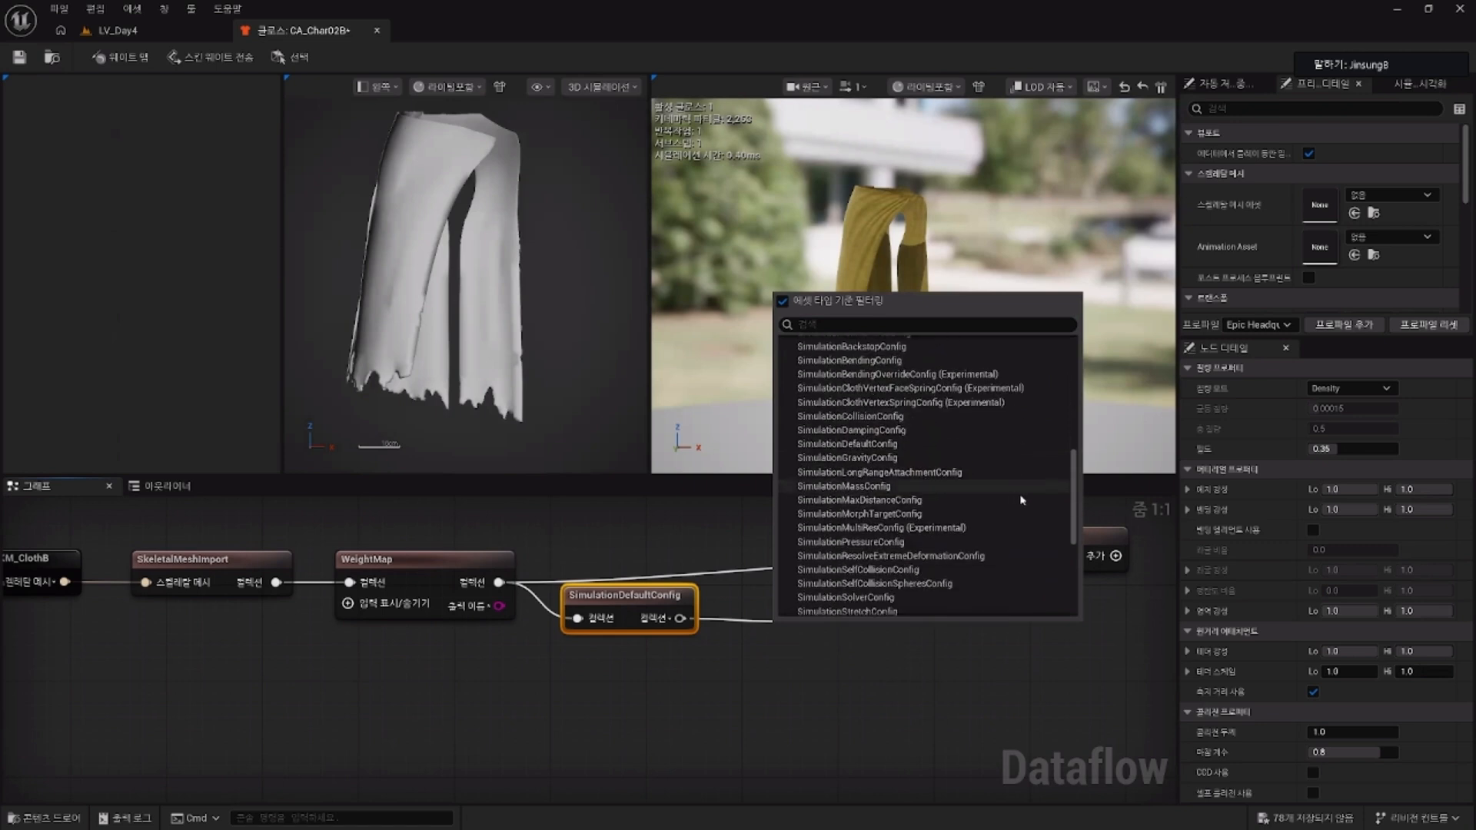
pyautogui.scroll(-2, 1011, 437)
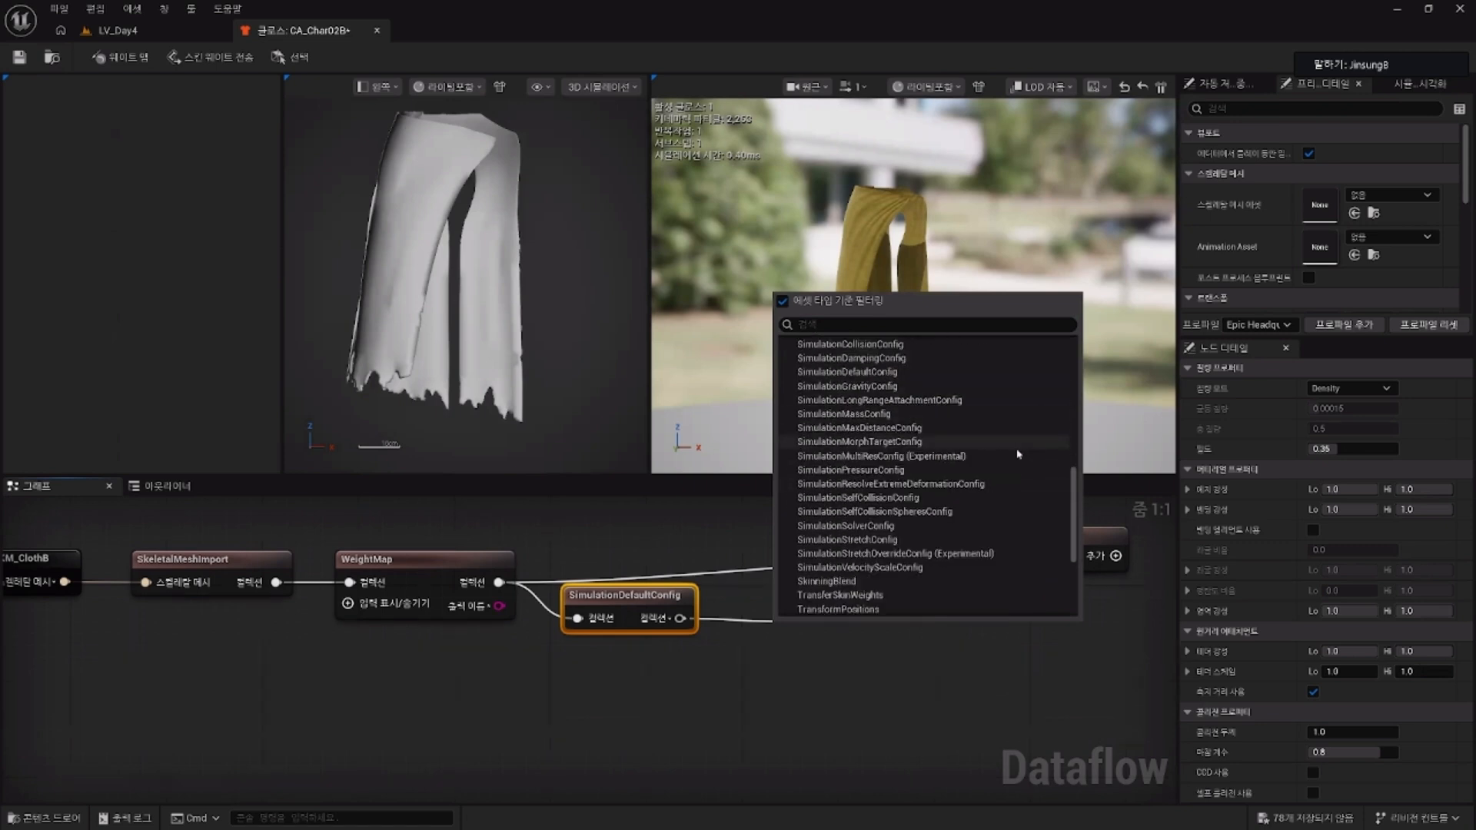
pyautogui.scroll(3, 1018, 454)
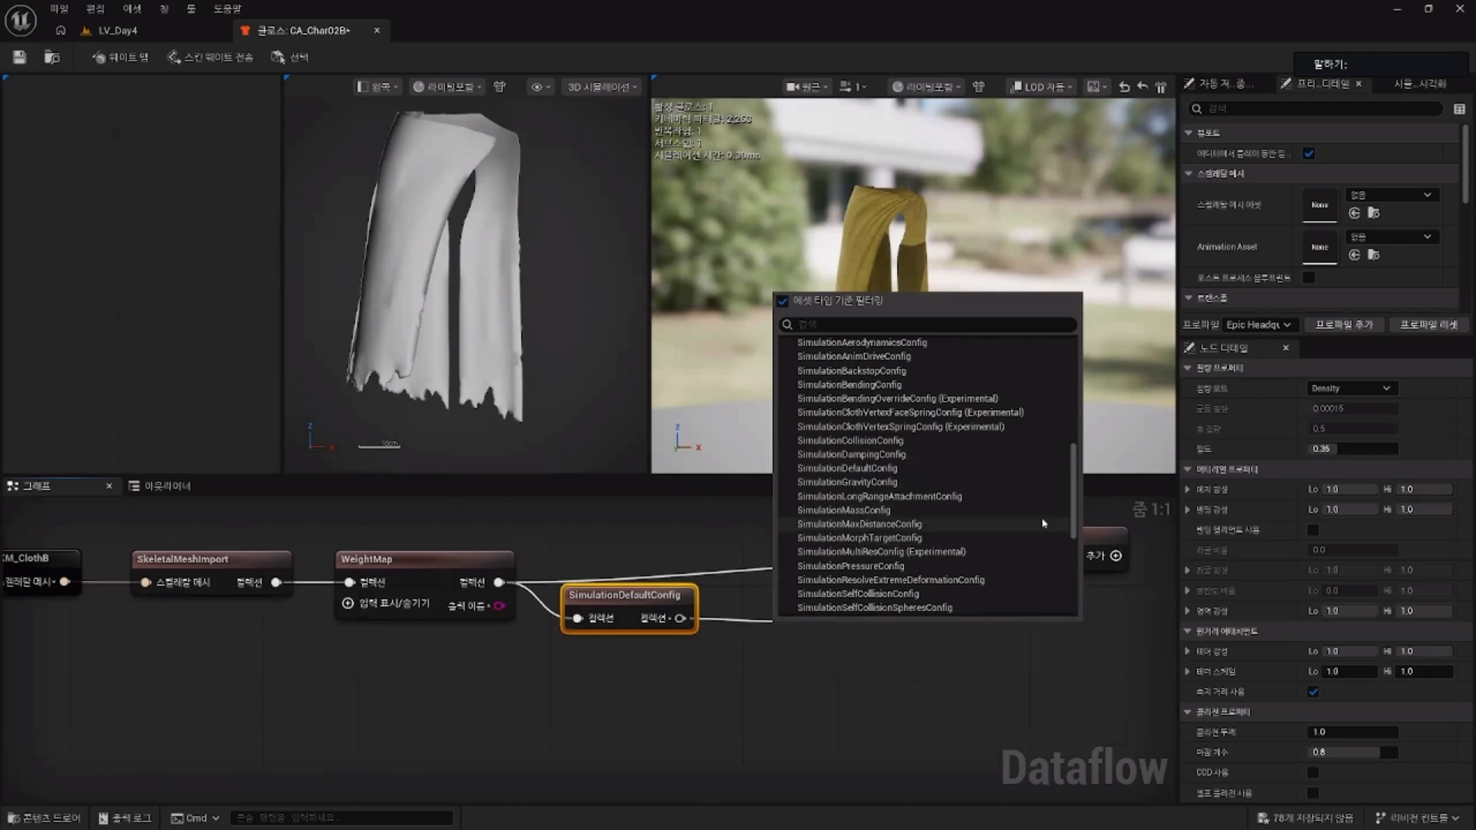
pyautogui.scroll(1, 1044, 523)
pyautogui.scroll(-3, 1044, 523)
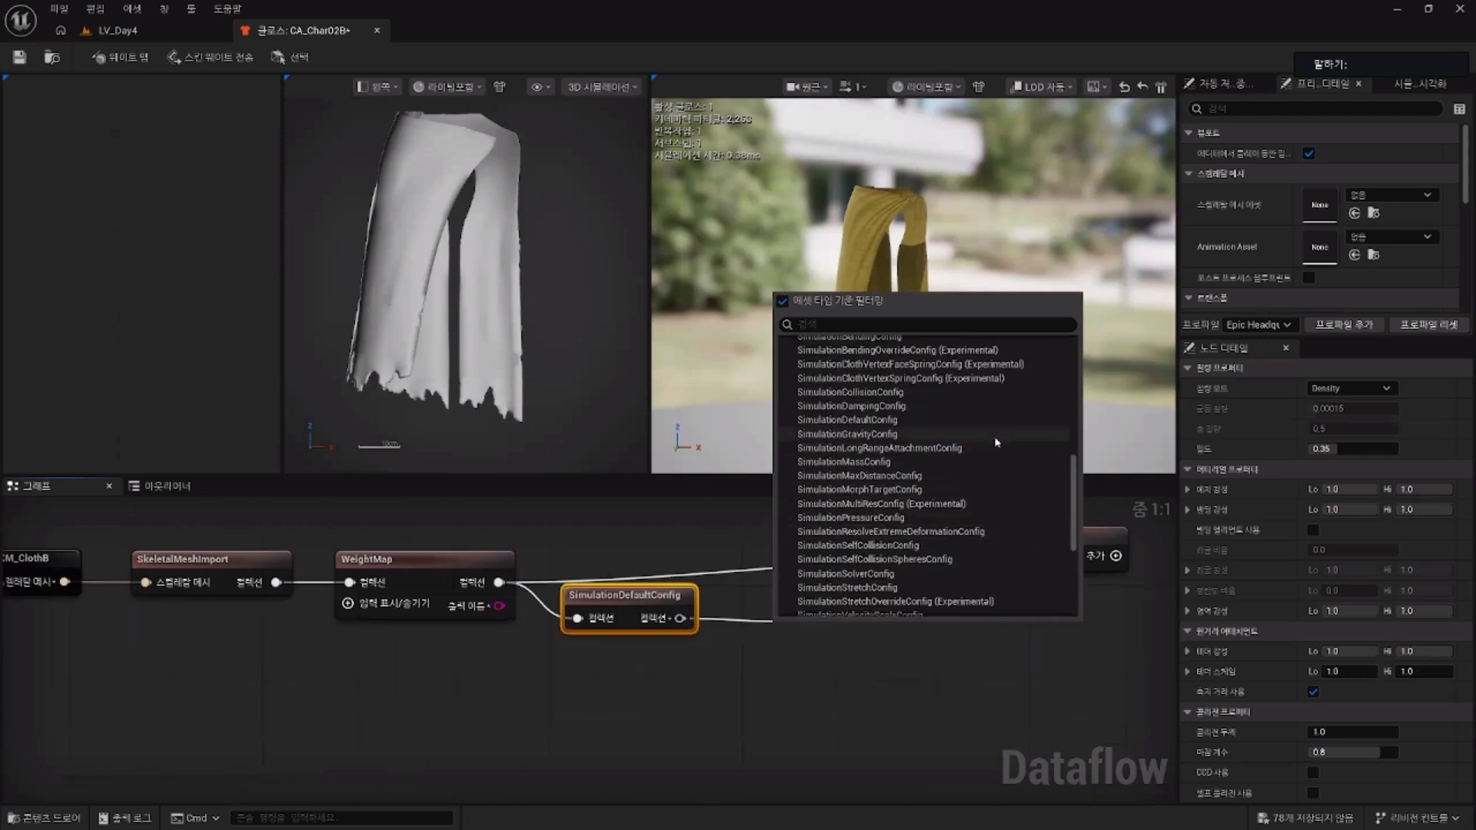
pyautogui.scroll(-1, 990, 440)
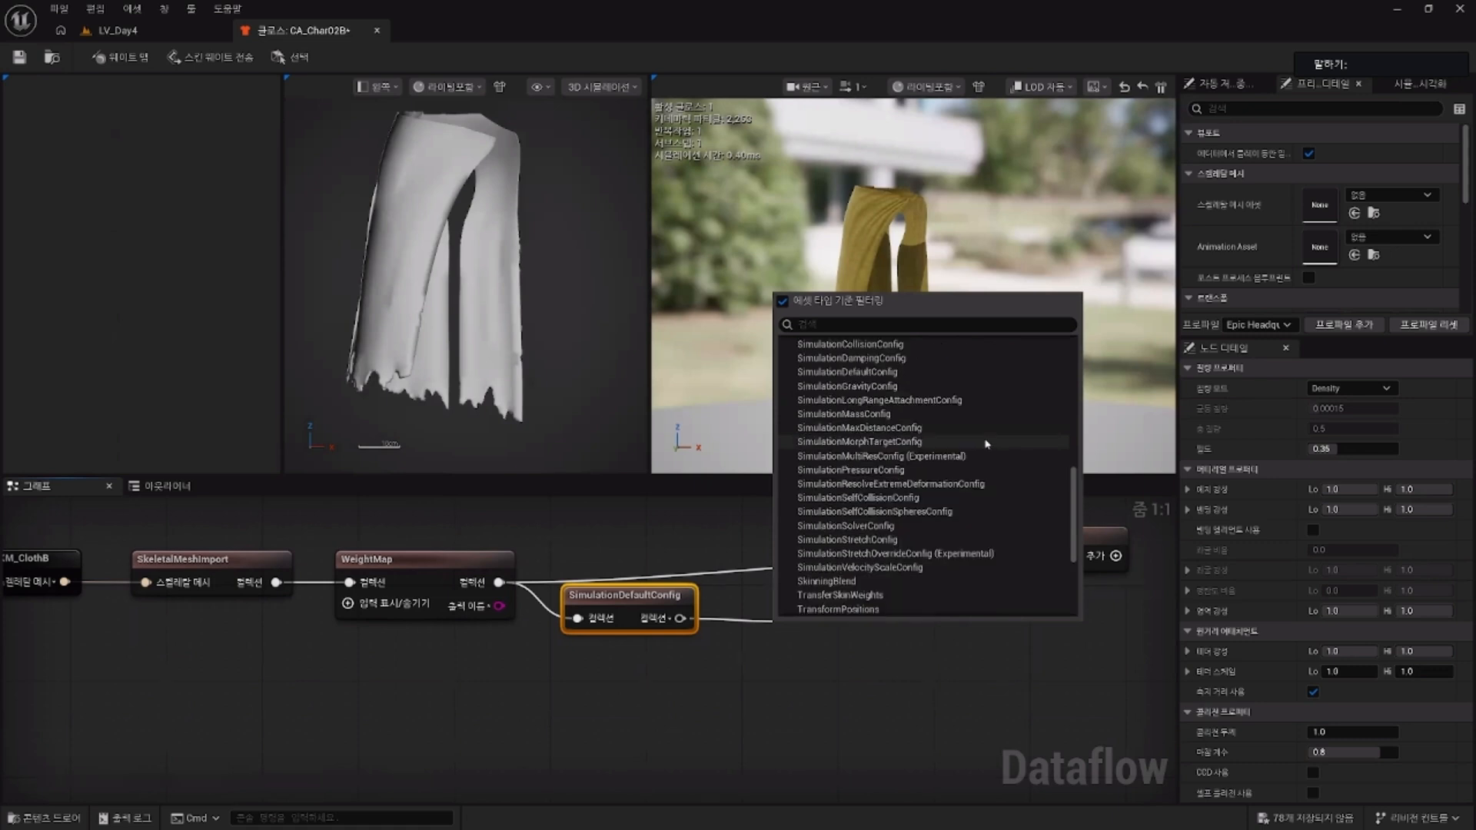
pyautogui.click(920, 428)
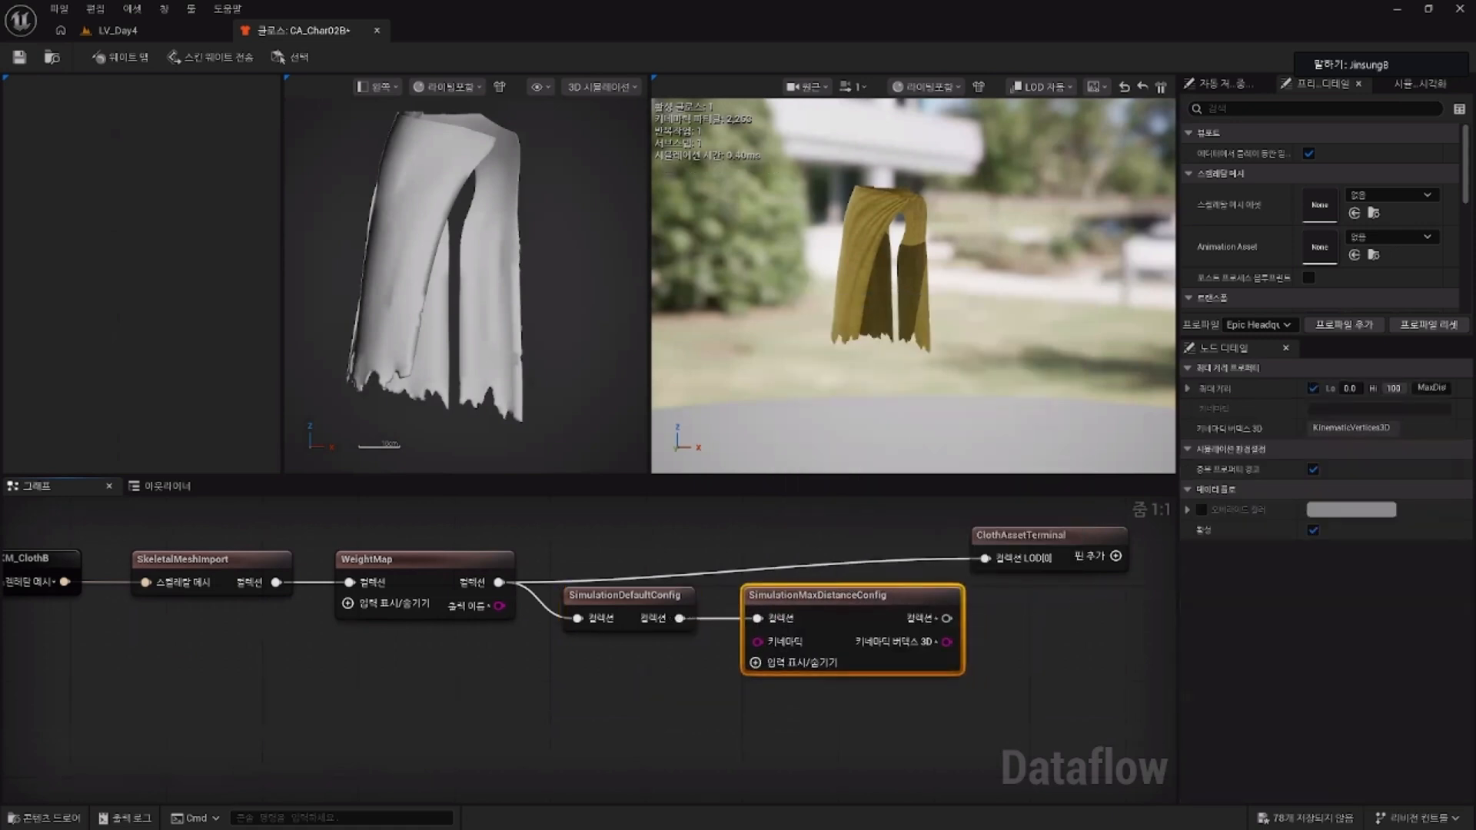
# Step: Route the SimulationMaxDistanceConfig collection output into ClothAssetTerminal and arrange the config nodes in the main chain
pyautogui.moveTo(729, 573); pyautogui.dragTo(649, 597, button='right')
pyautogui.moveTo(584, 540); pyautogui.dragTo(702, 644)
pyautogui.moveTo(719, 629); pyautogui.dragTo(707, 579)
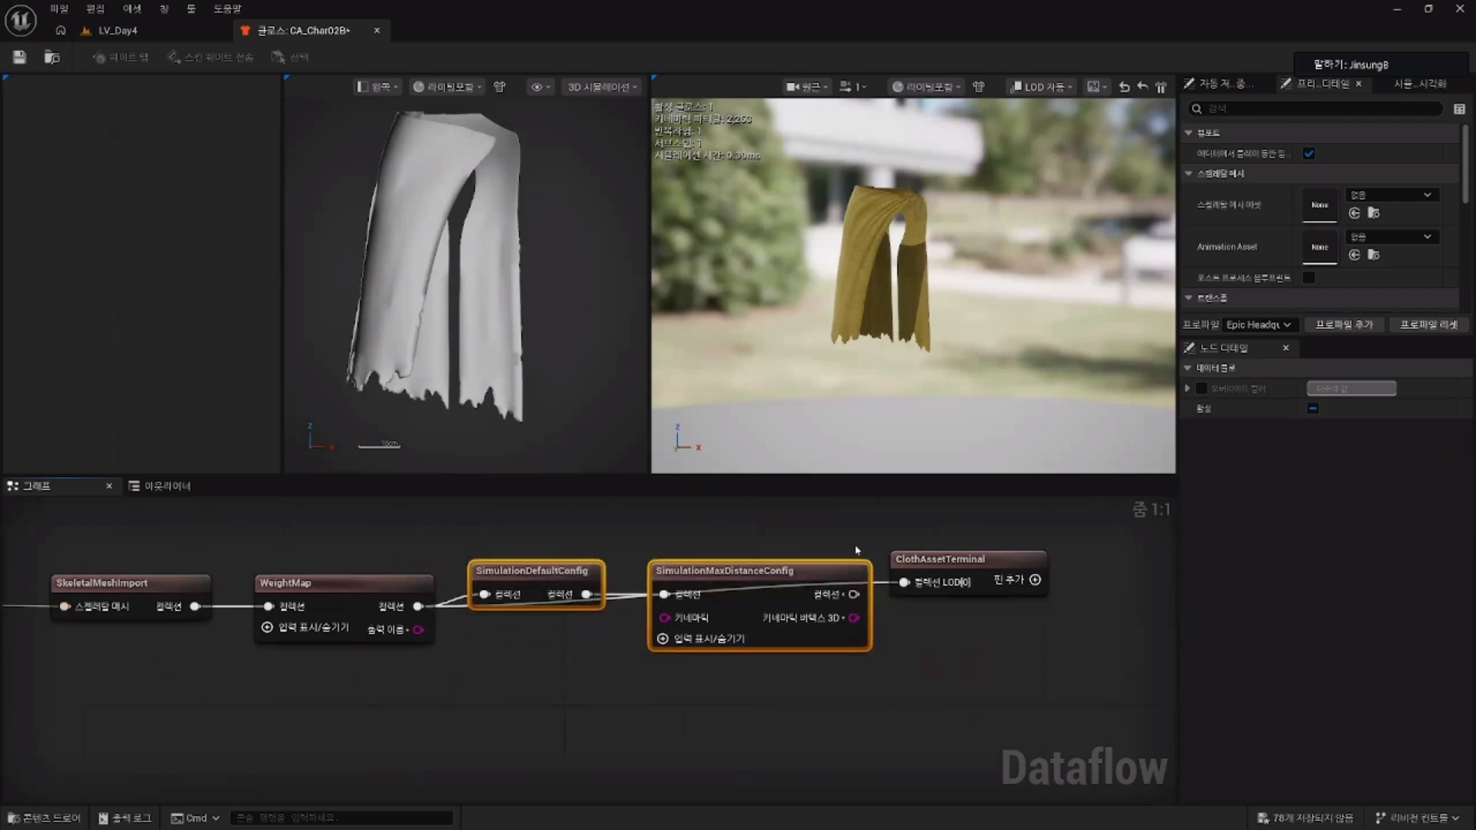
pyautogui.click(856, 550)
pyautogui.moveTo(940, 559); pyautogui.dragTo(997, 583)
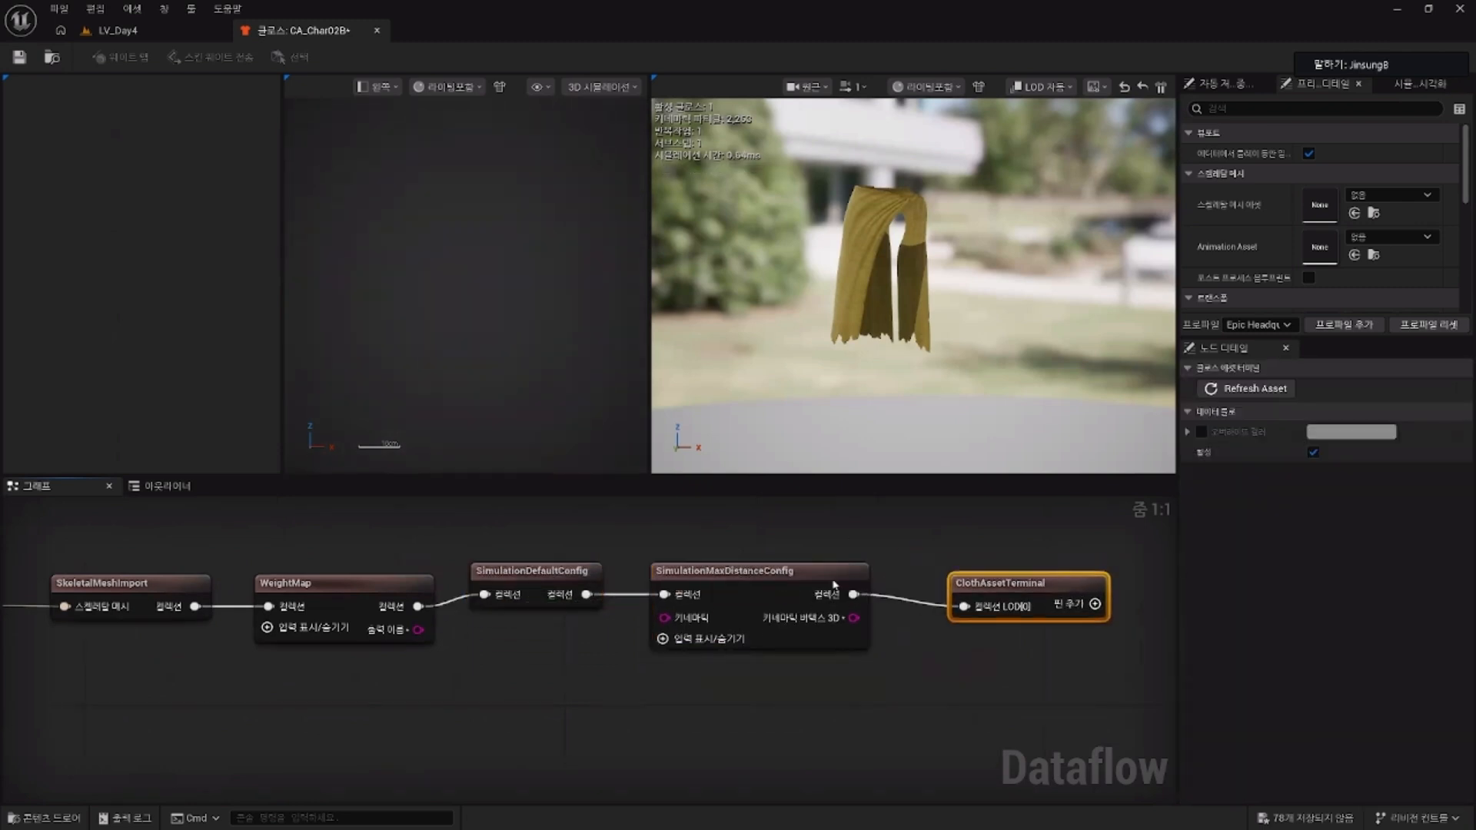
pyautogui.moveTo(834, 585); pyautogui.dragTo(869, 584)
pyautogui.keyDown('ctrl'); pyautogui.click(532, 570); pyautogui.keyUp('ctrl')
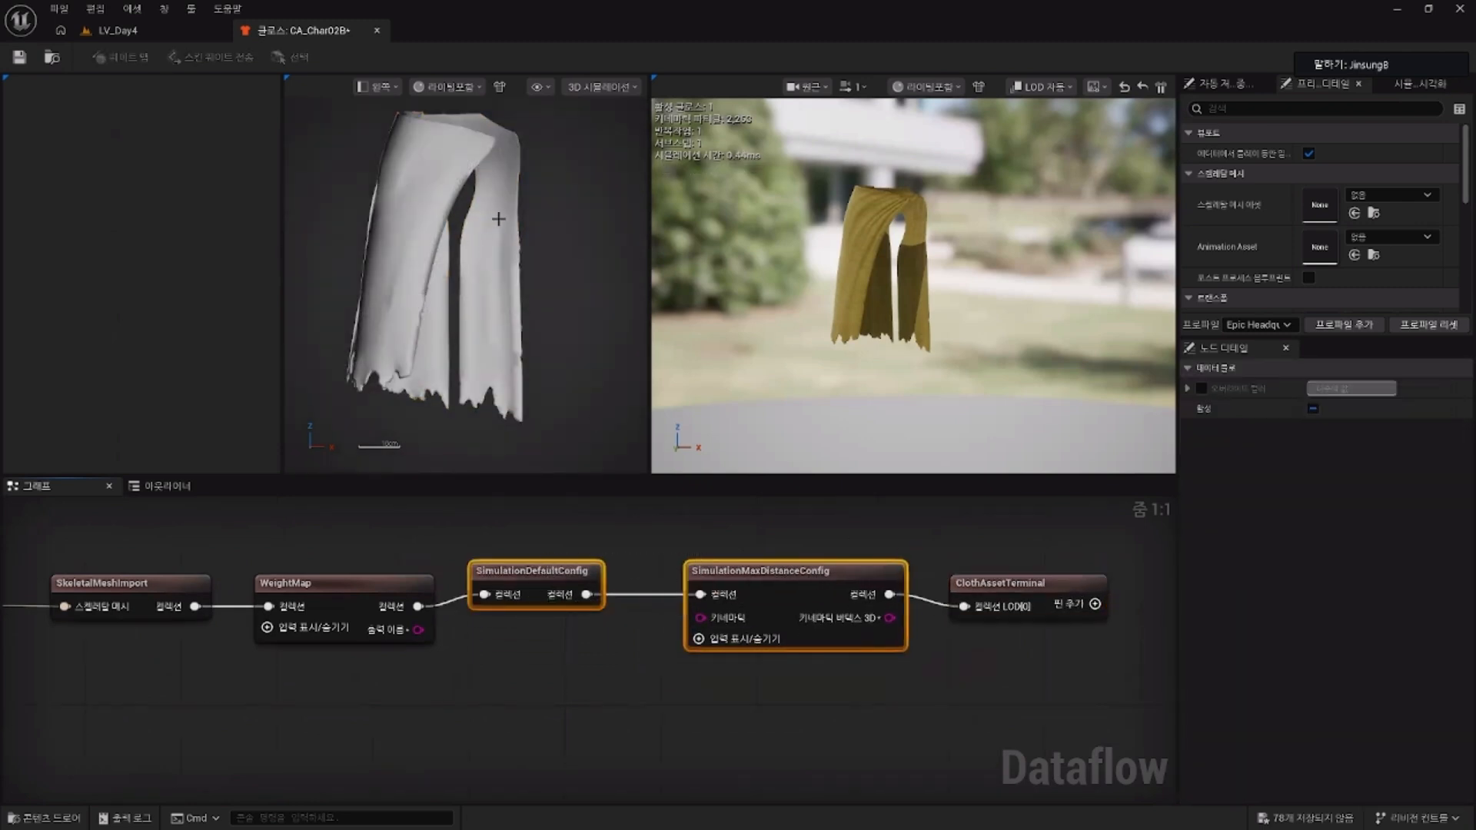
pyautogui.click(537, 676)
# Step: Connect the WeightMap node's output name to SimulationMaxDistanceConfig's kinematic input and straighten the row of nodes
pyautogui.click(738, 573)
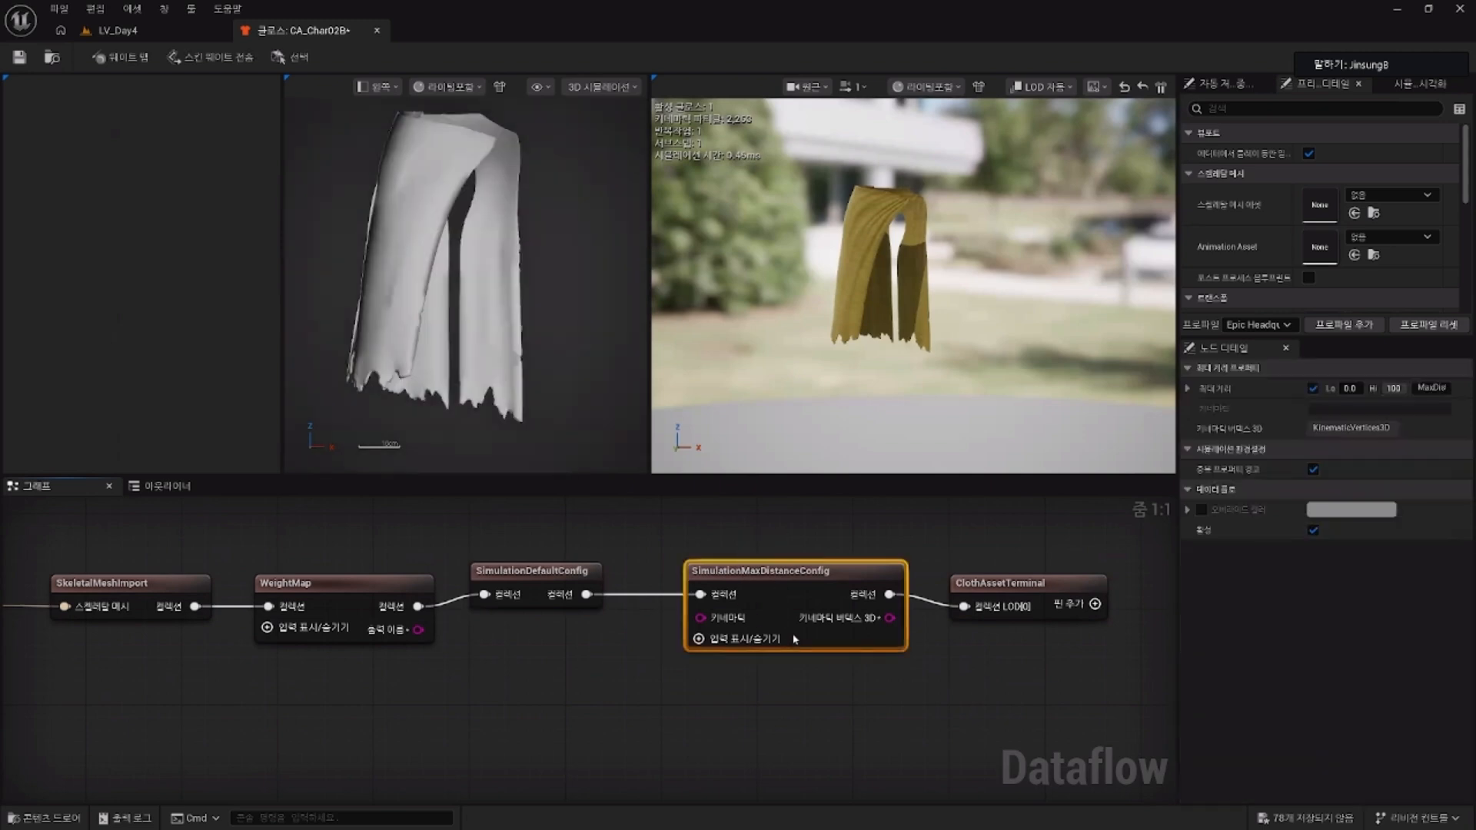
pyautogui.click(512, 666)
pyautogui.moveTo(418, 630); pyautogui.dragTo(698, 618)
pyautogui.moveTo(573, 578); pyautogui.dragTo(596, 580)
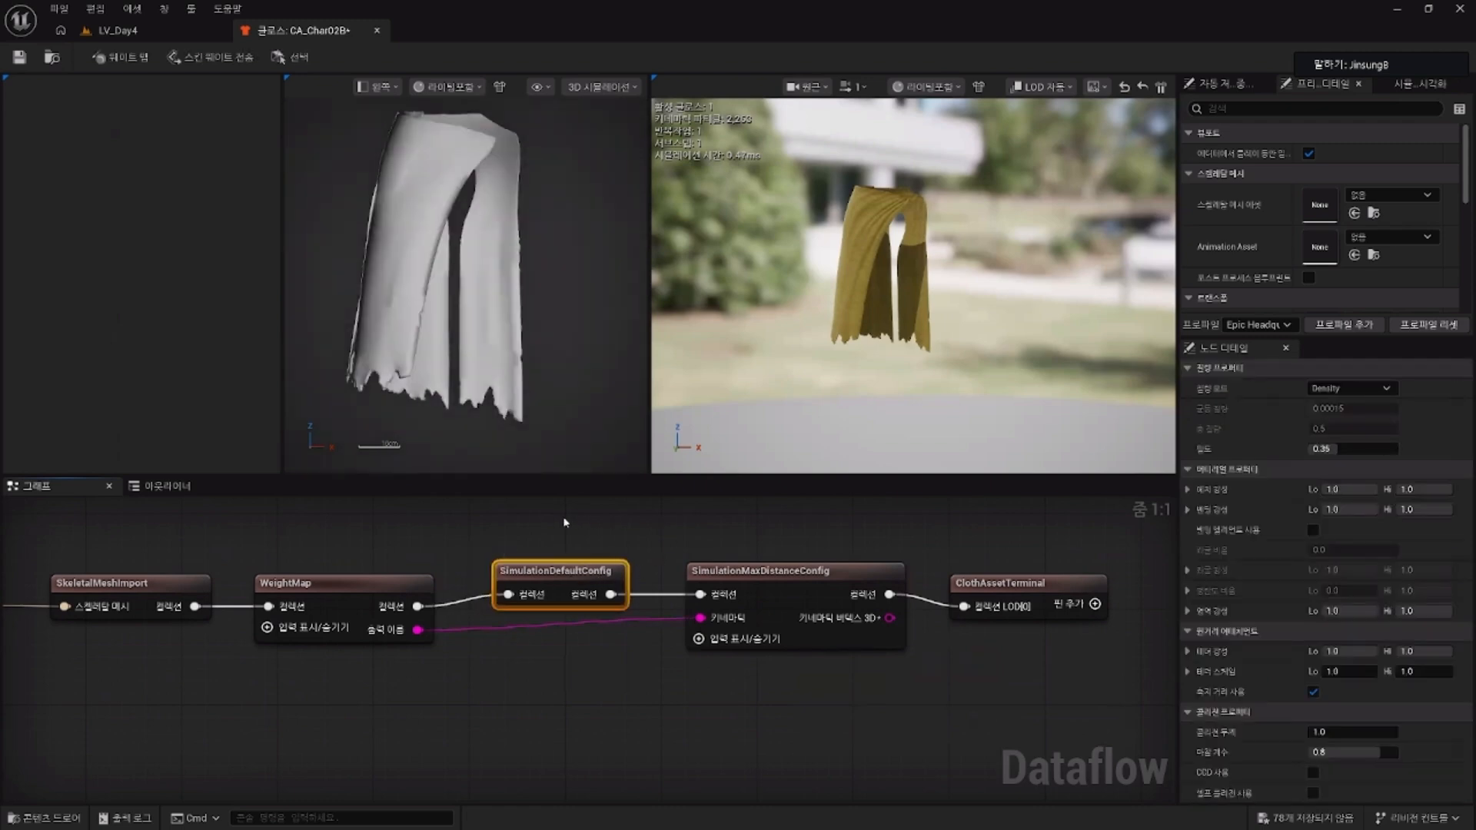
pyautogui.moveTo(563, 519); pyautogui.dragTo(753, 586)
pyautogui.click(907, 542)
pyautogui.moveTo(1007, 584); pyautogui.dragTo(976, 586)
# Step: Expand SimulationMaxDistanceConfig's maximum distance property and compare its weight map name with the WeightMap node's settings
pyautogui.click(836, 638)
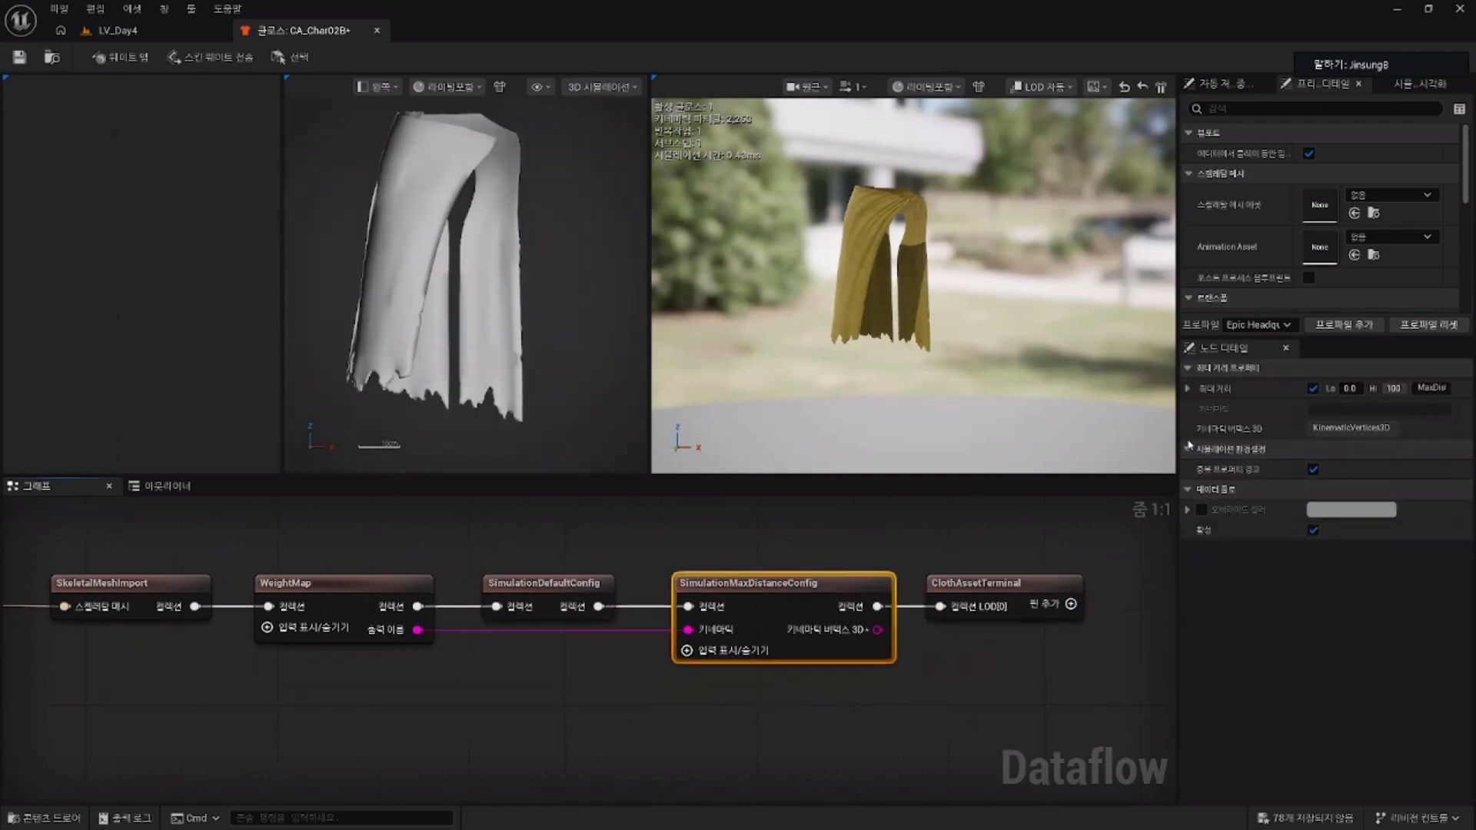
pyautogui.click(1187, 388)
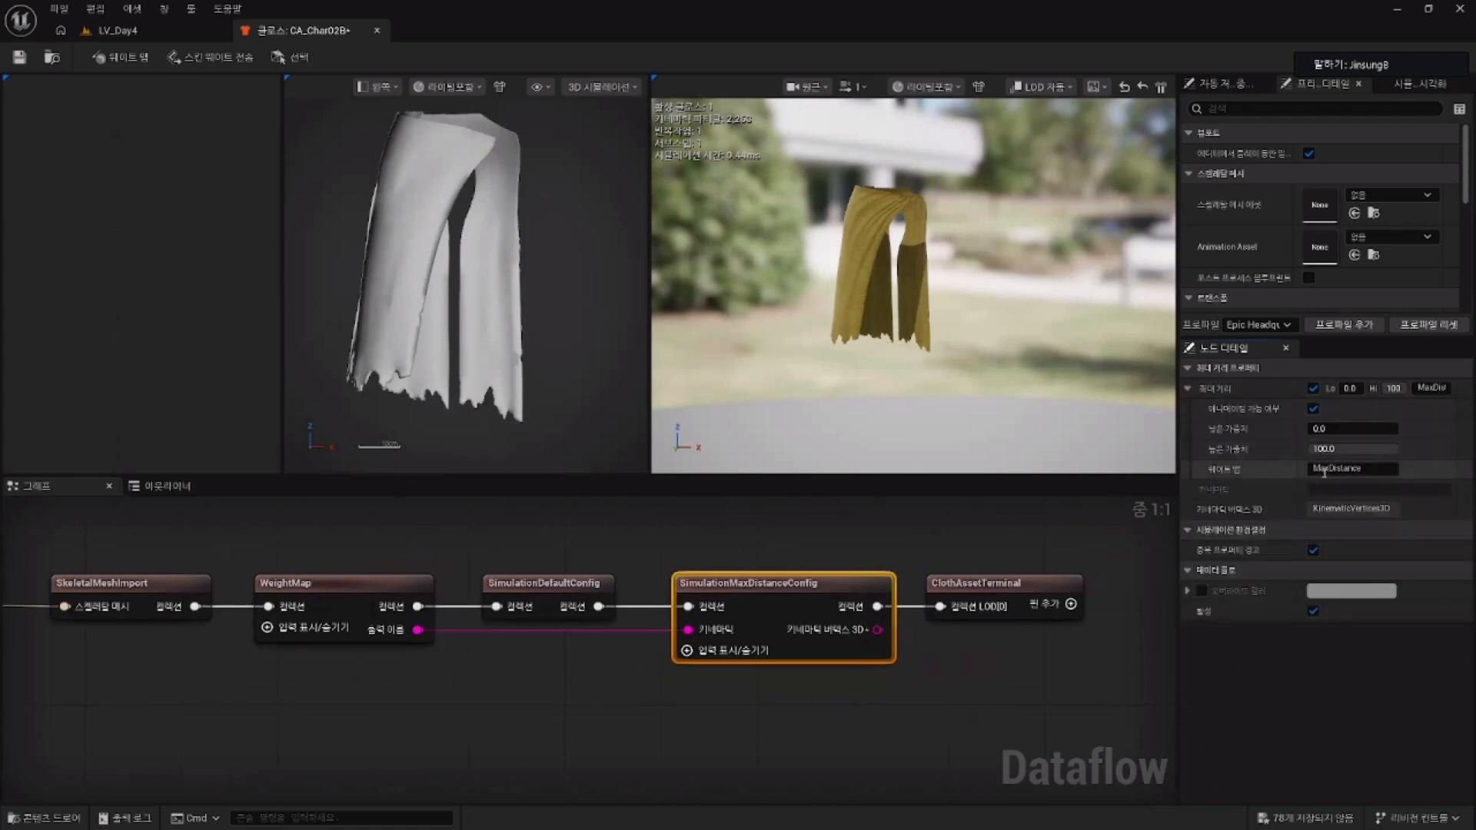
pyautogui.click(1369, 469)
pyautogui.click(339, 583)
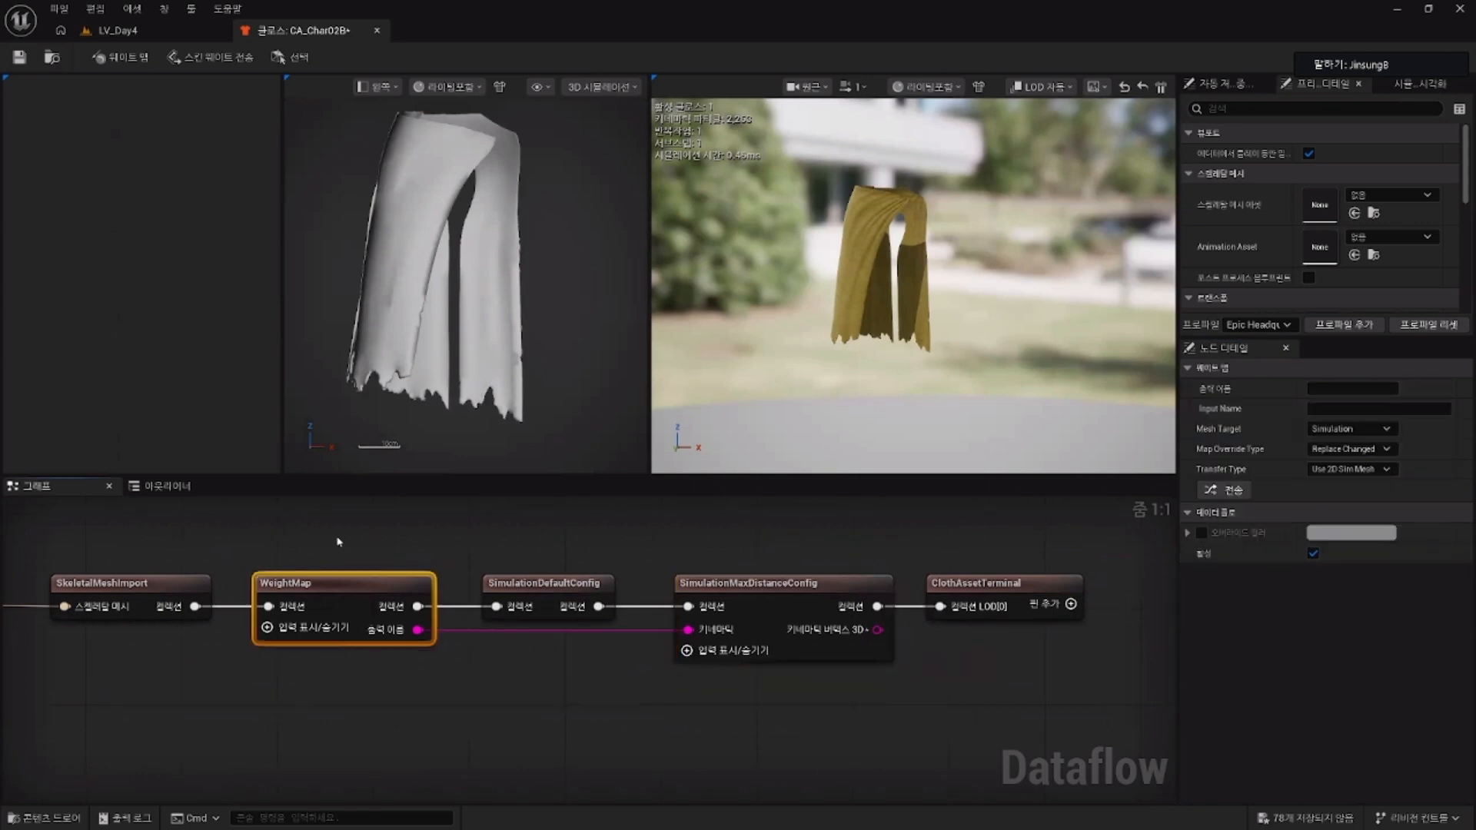
pyautogui.doubleClick(345, 586)
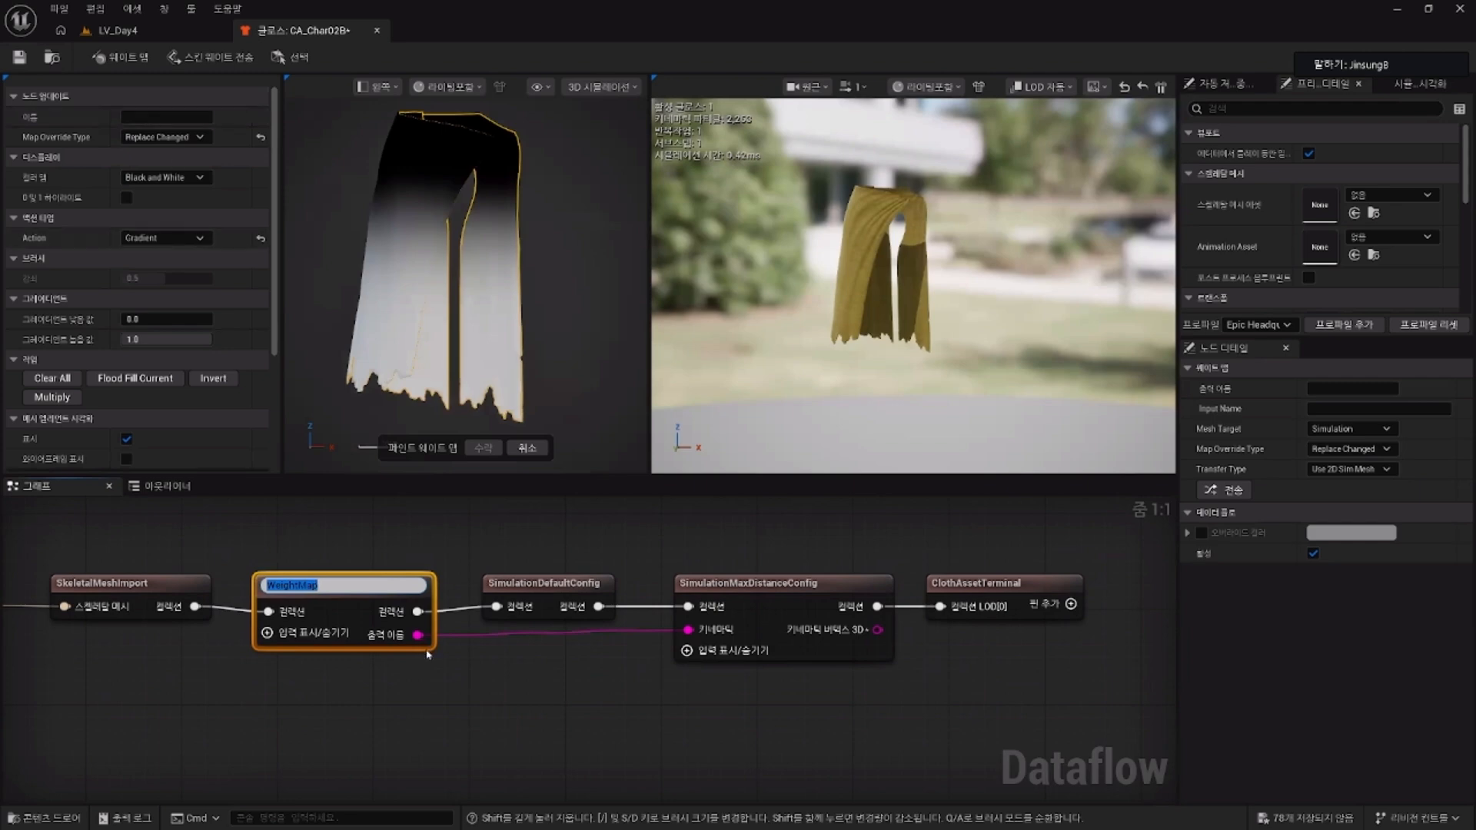
pyautogui.click(383, 575)
pyautogui.click(735, 581)
pyautogui.click(361, 578)
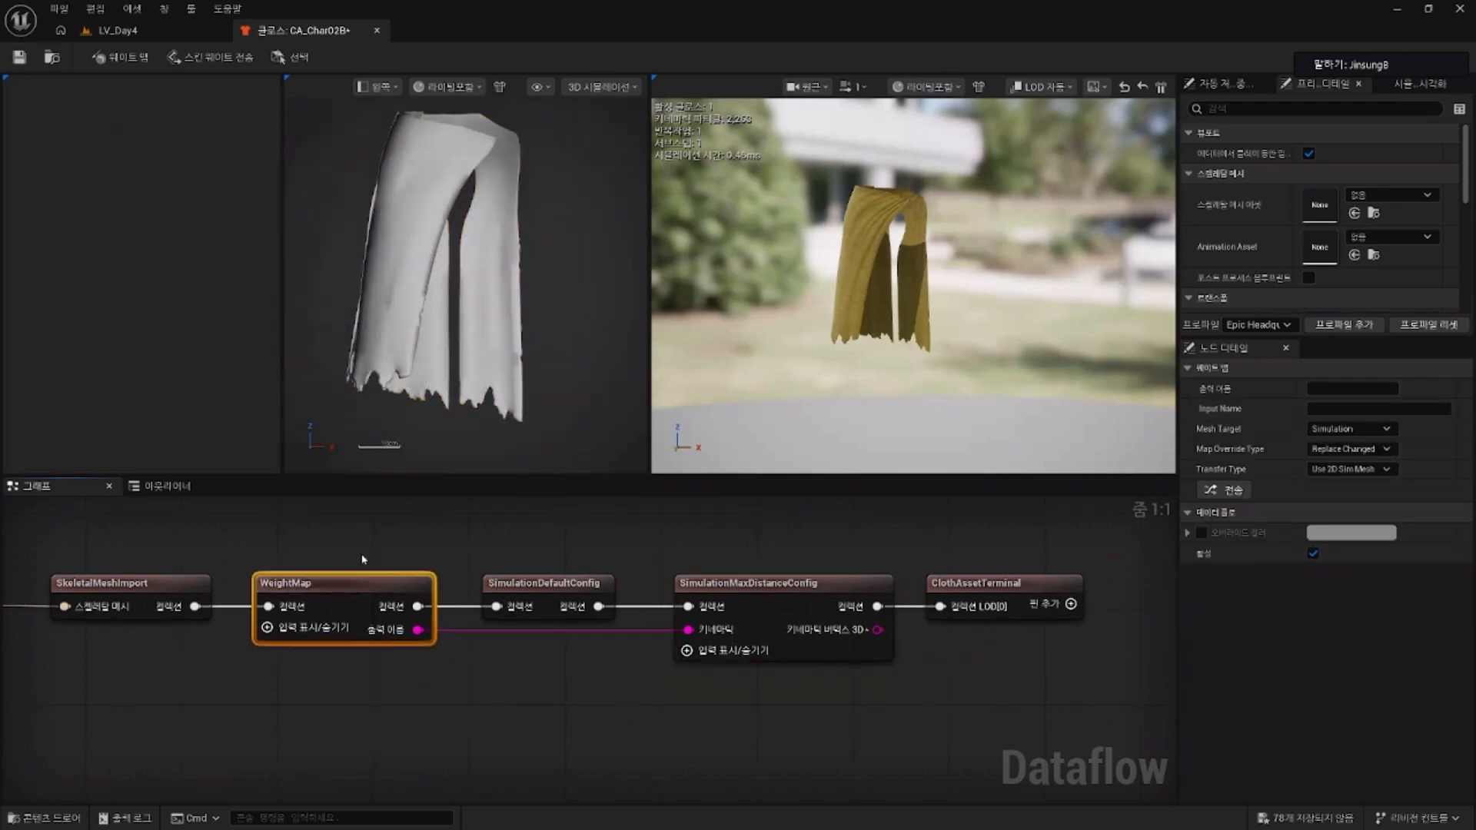
pyautogui.doubleClick(353, 604)
pyautogui.click(735, 582)
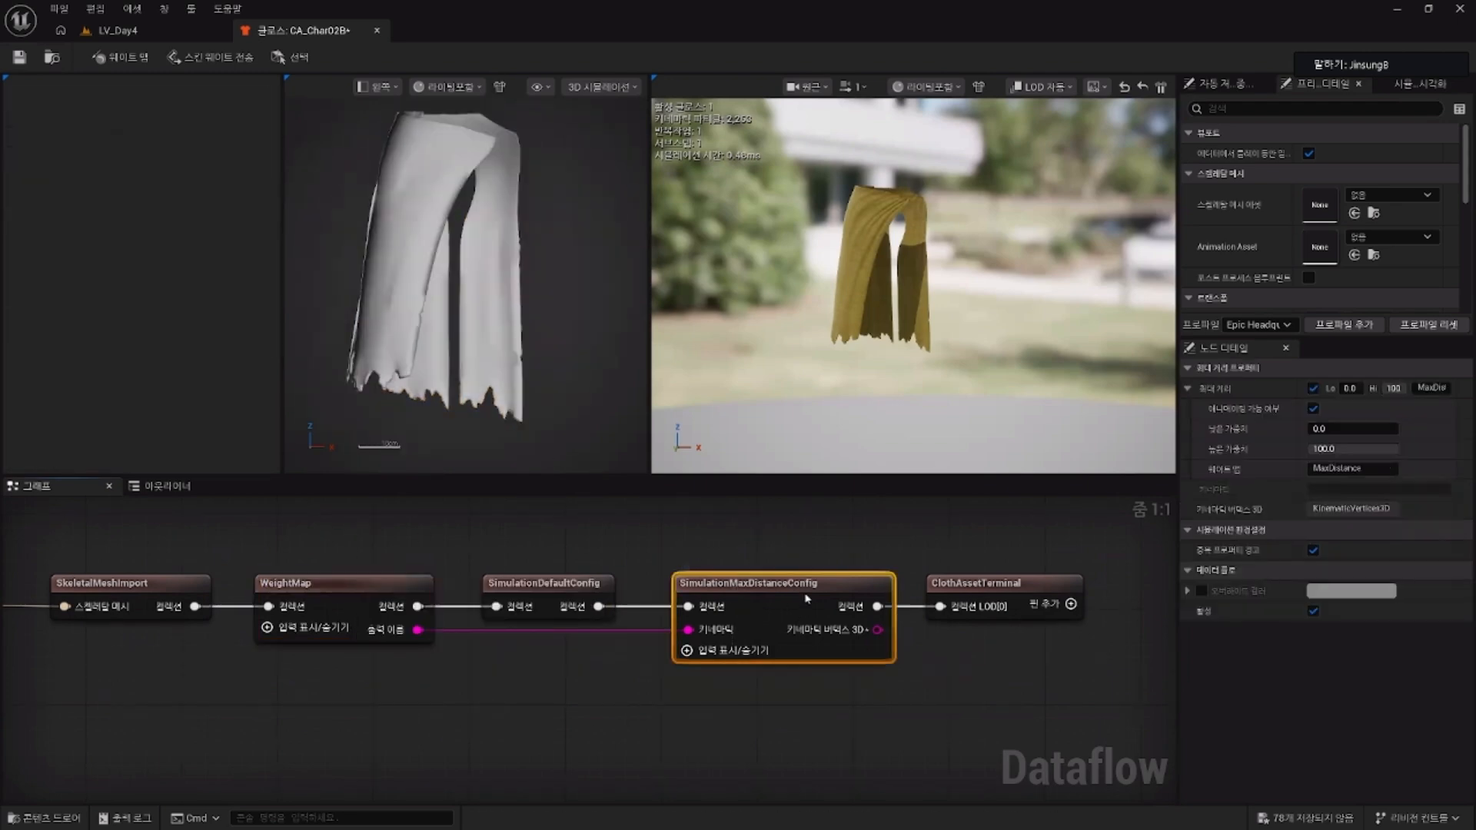
# Step: Copy the weight map name MaxDistance from SimulationMaxDistanceConfig into the WeightMap node's painted map name and accept it
pyautogui.click(1345, 468)
pyautogui.hotkey('ctrl', 'c')
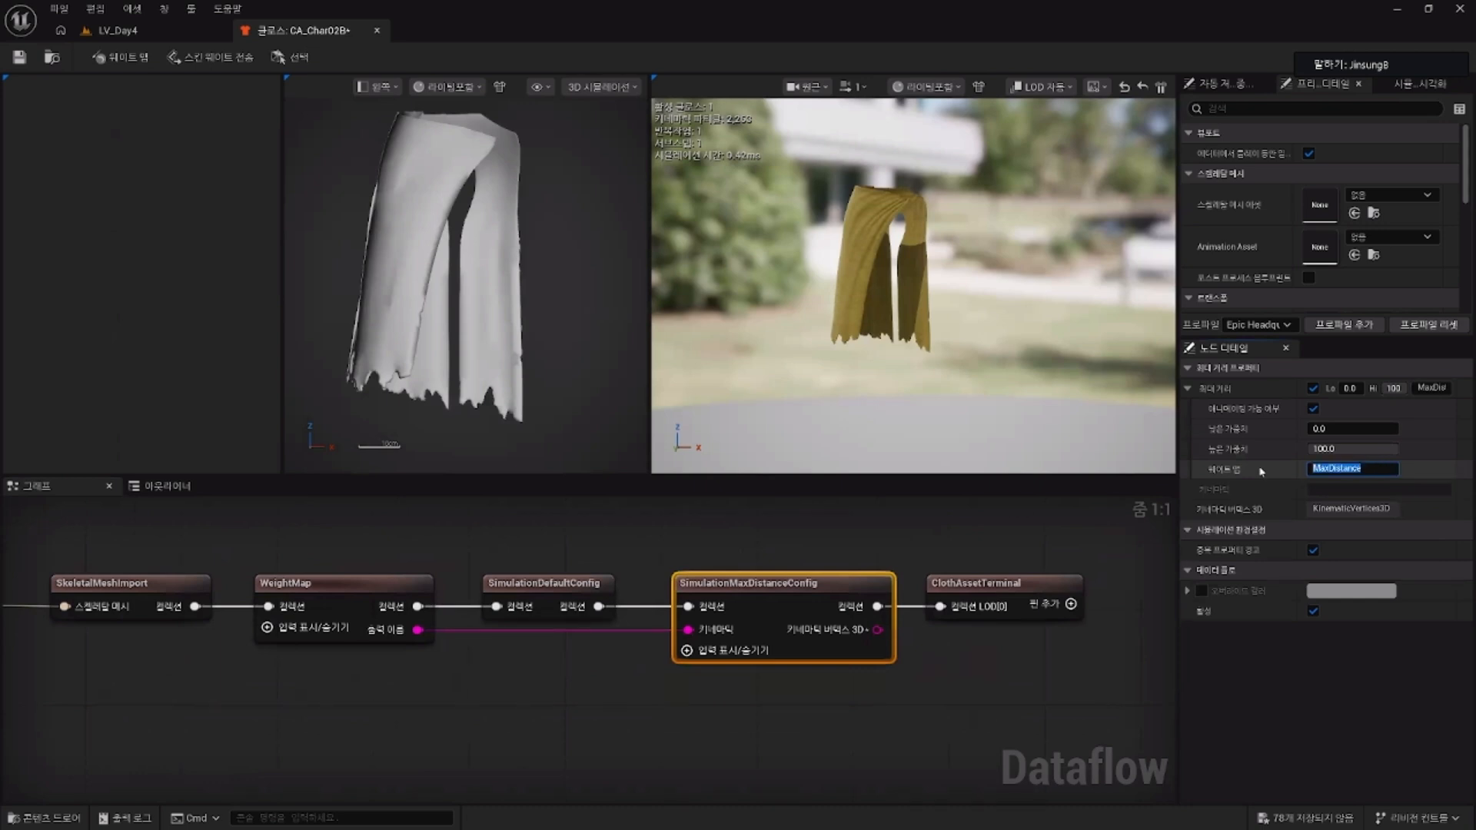
pyautogui.click(348, 582)
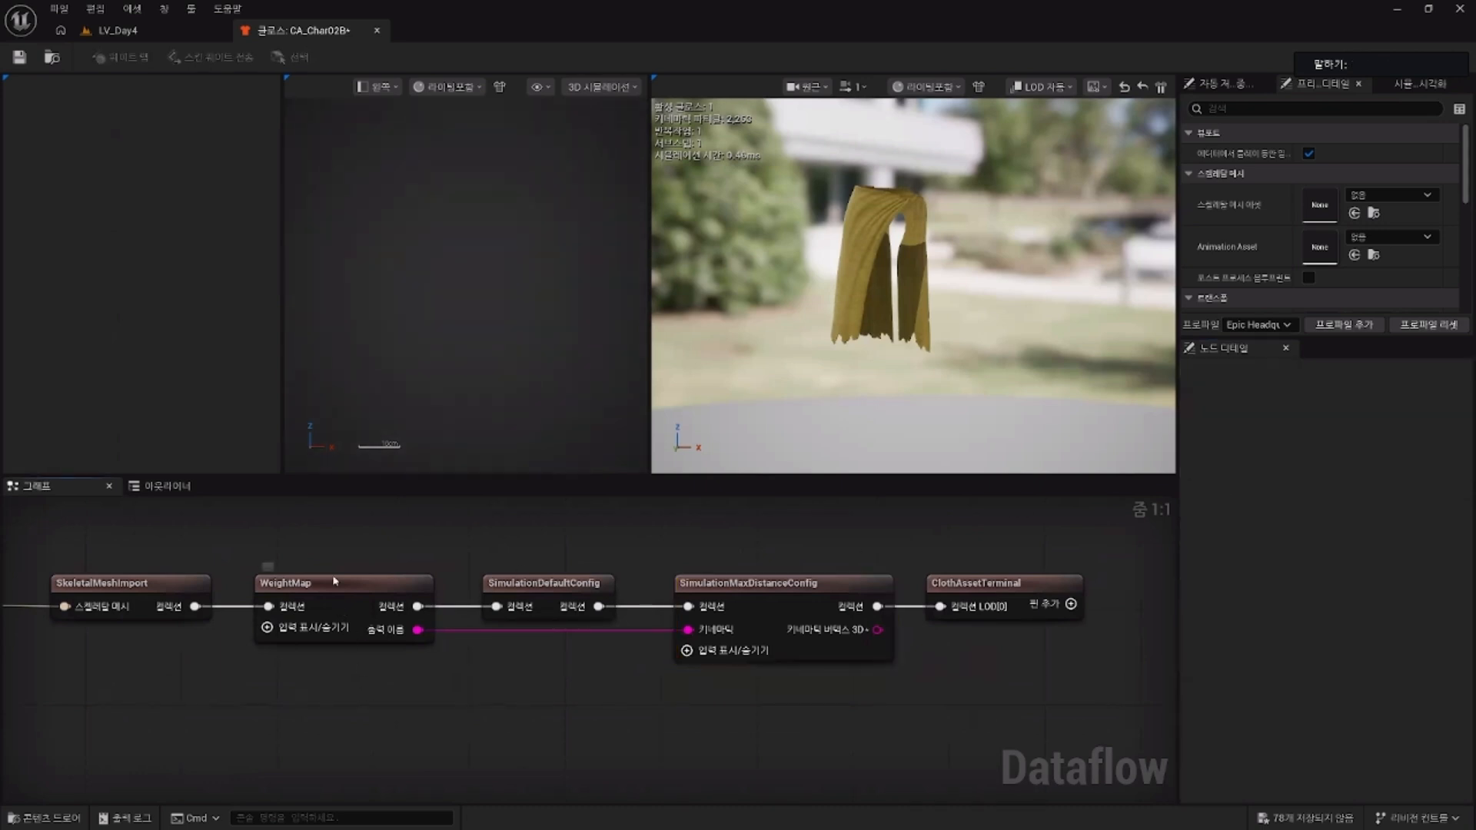
pyautogui.click(173, 118)
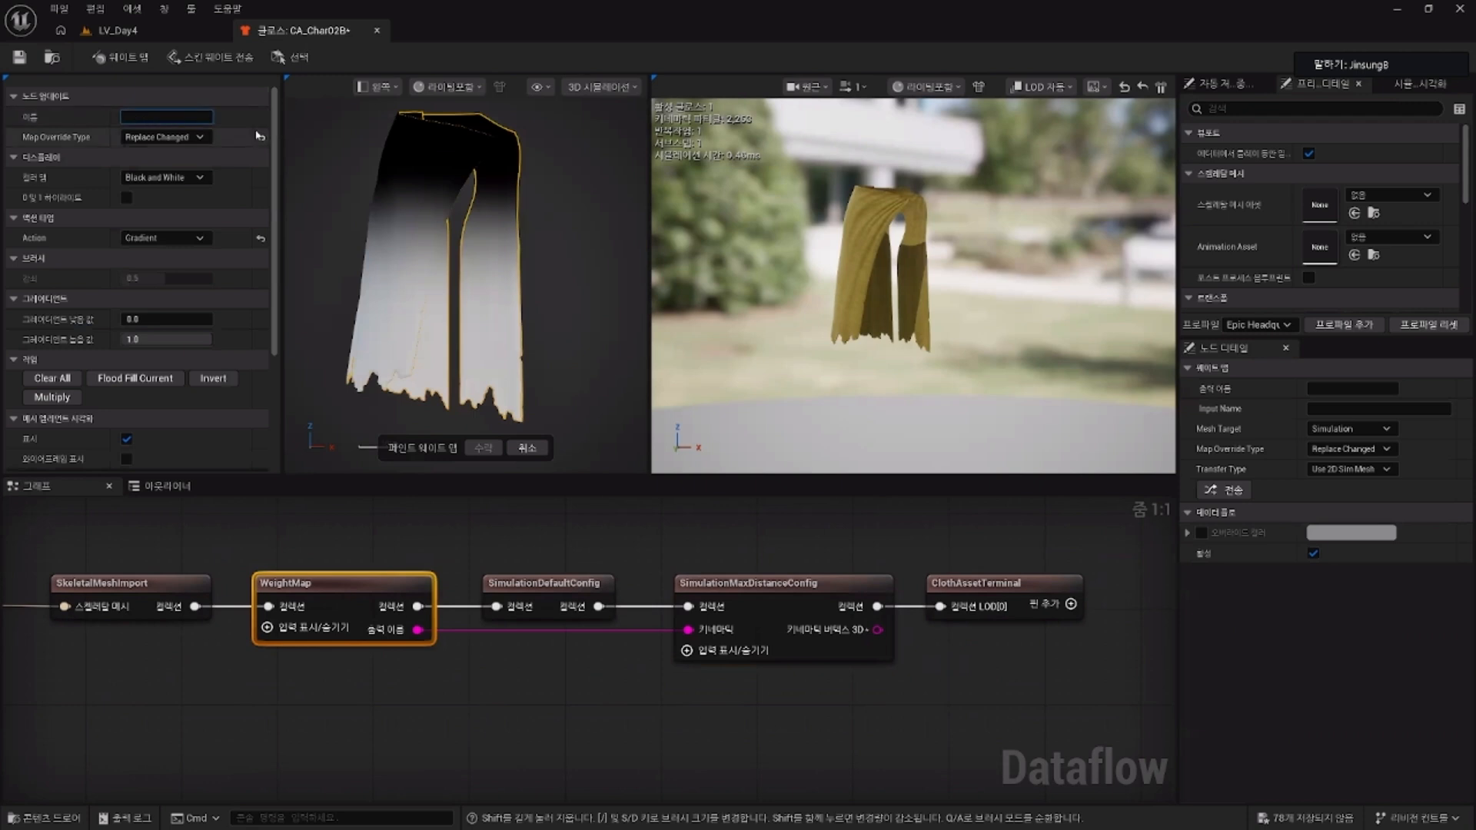
pyautogui.hotkey('ctrl', 'v')
pyautogui.press('Tab')
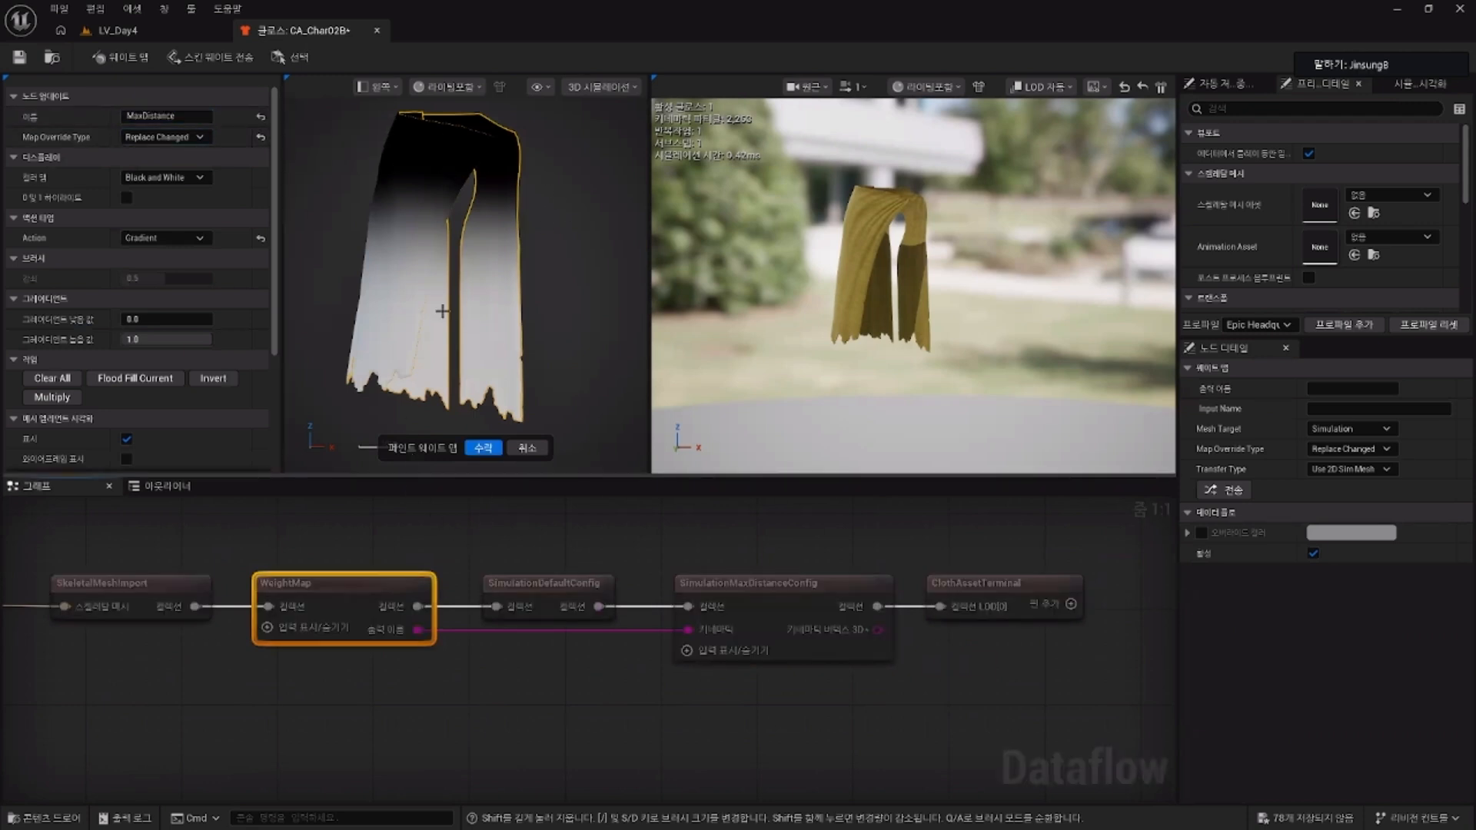
pyautogui.click(484, 449)
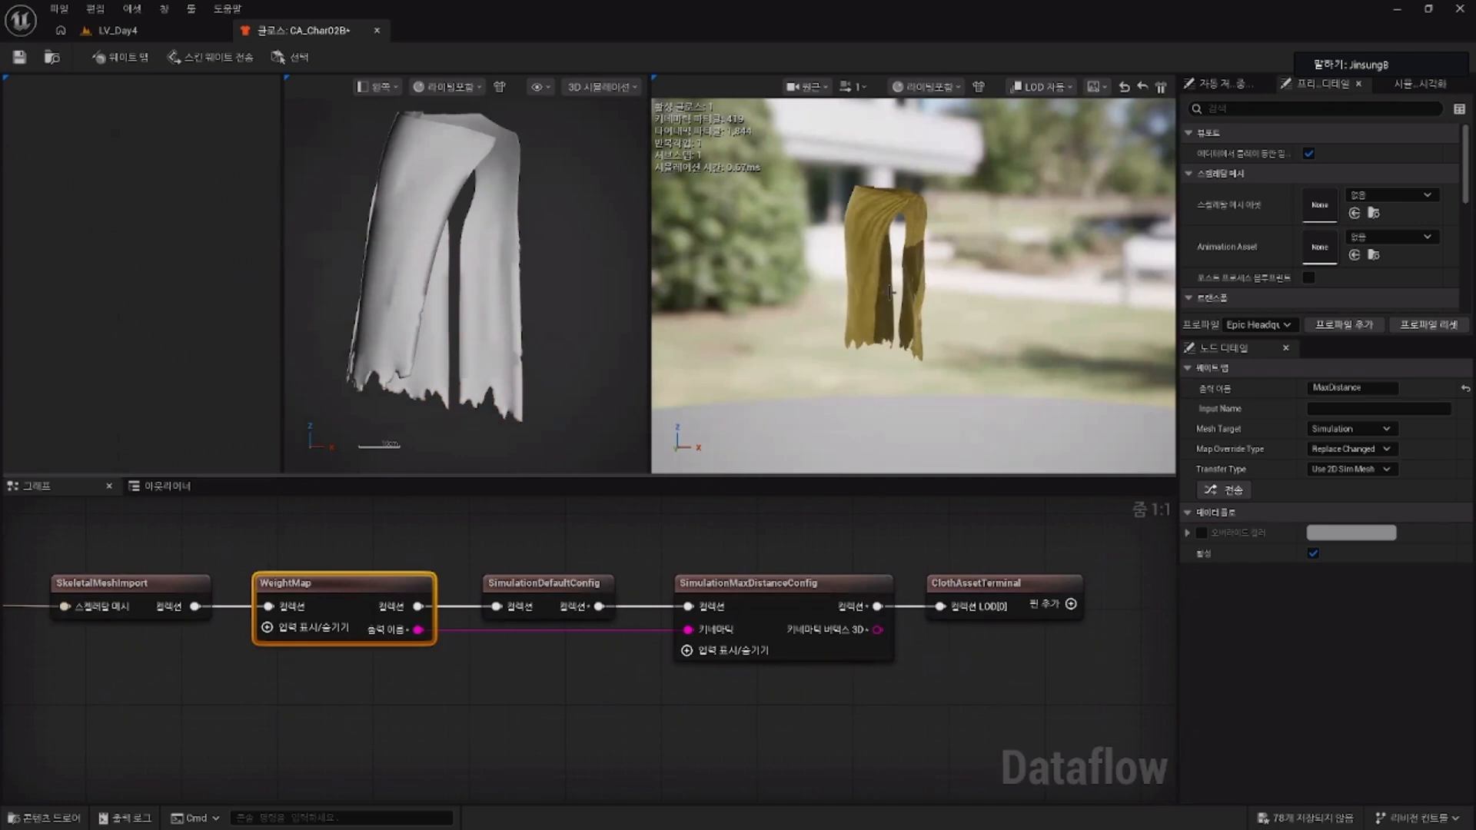
# Step: Check SimulationMaxDistanceConfig's weight map name against the WeightMap node's output name
pyautogui.click(675, 735)
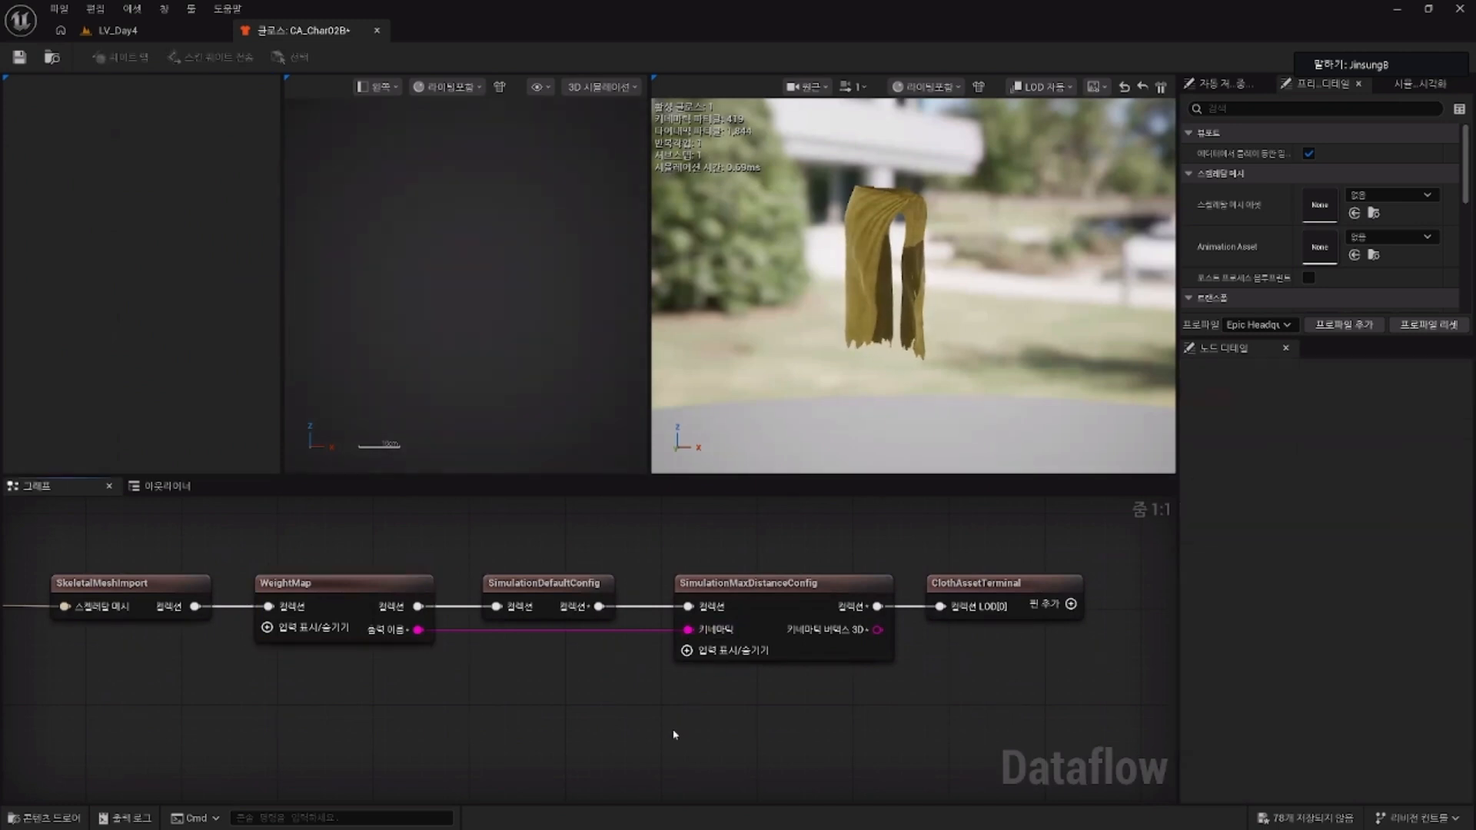
pyautogui.click(789, 583)
pyautogui.click(1375, 470)
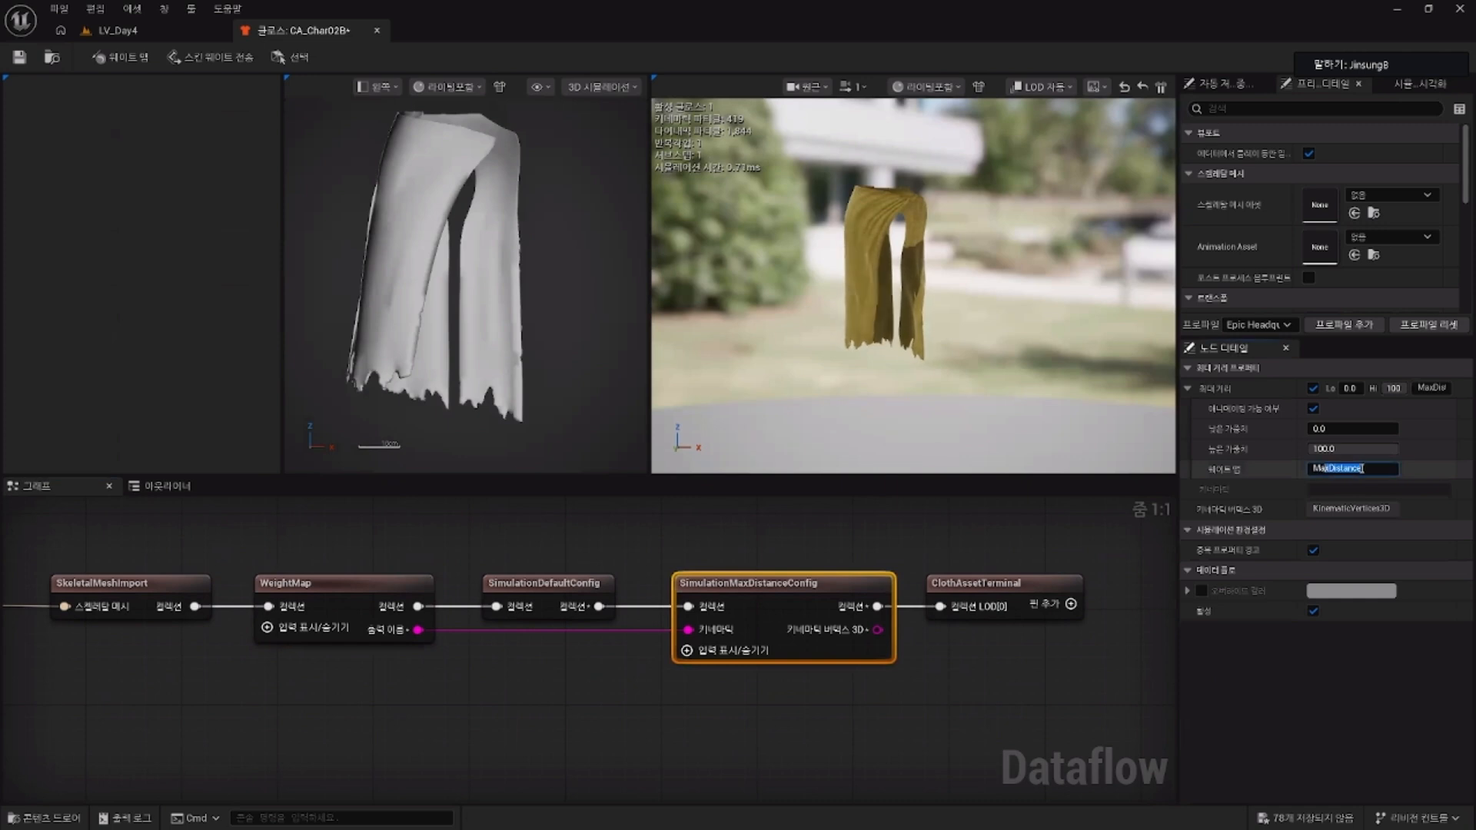
pyautogui.moveTo(1374, 470); pyautogui.dragTo(1310, 468)
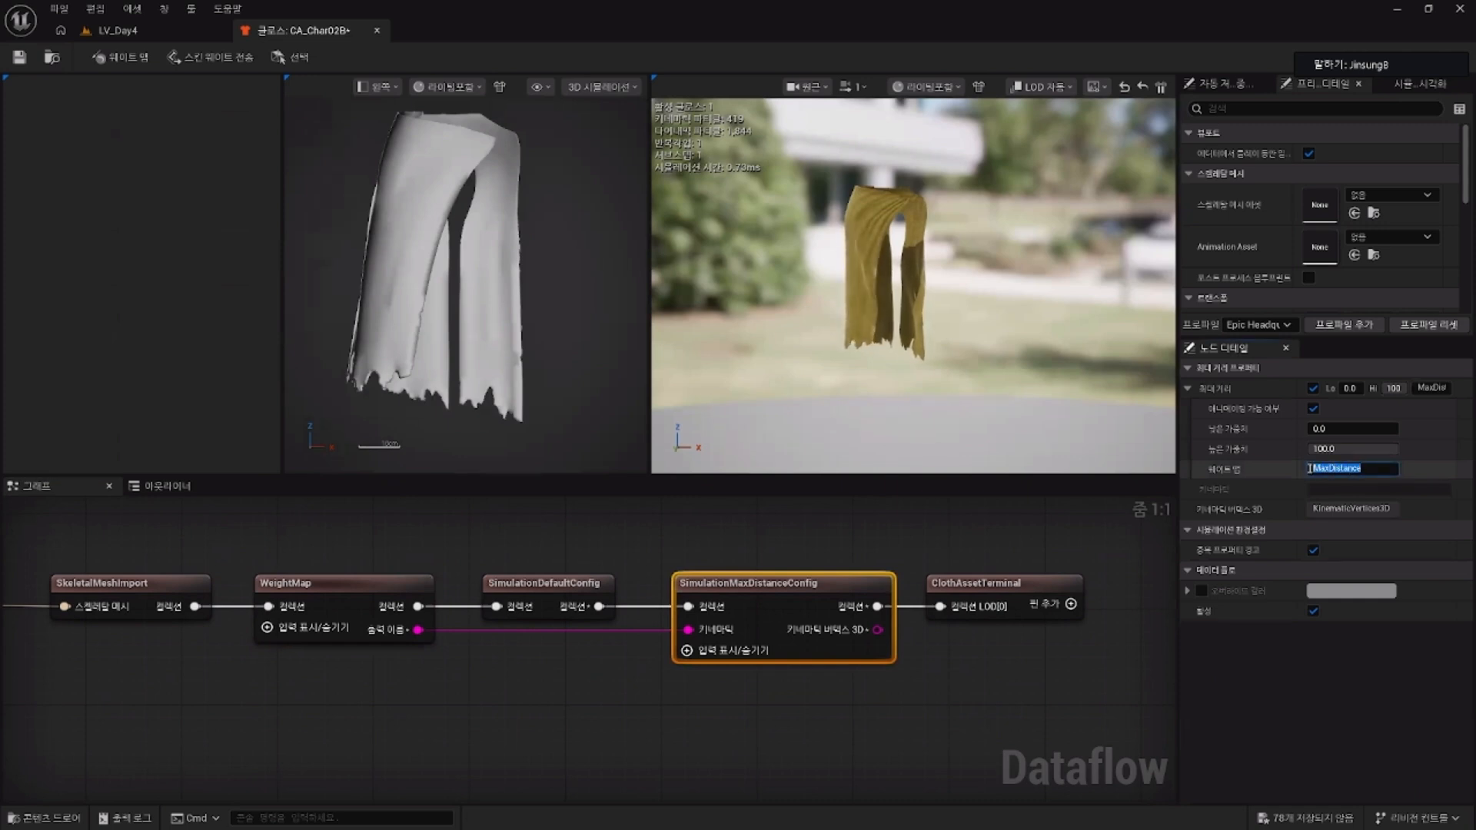
pyautogui.moveTo(1373, 471); pyautogui.dragTo(1297, 476)
pyautogui.click(898, 685)
pyautogui.click(357, 588)
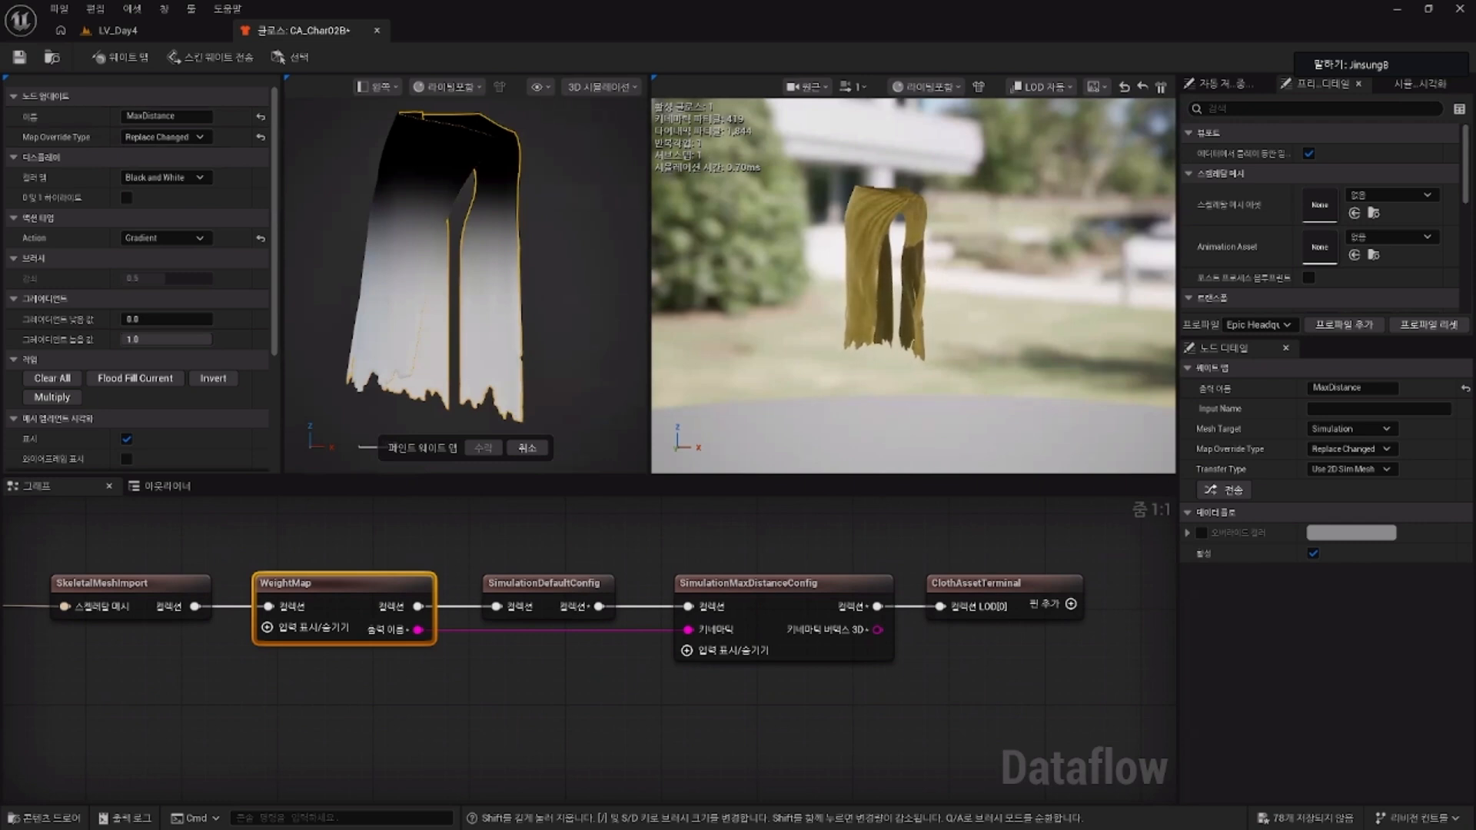
# Step: Move ClothAssetTerminal further along the chain and add a SetPhysicsAsset node from SimulationMaxDistanceConfig's collection output
pyautogui.moveTo(1038, 682); pyautogui.dragTo(979, 698, button='right')
pyautogui.click(986, 701)
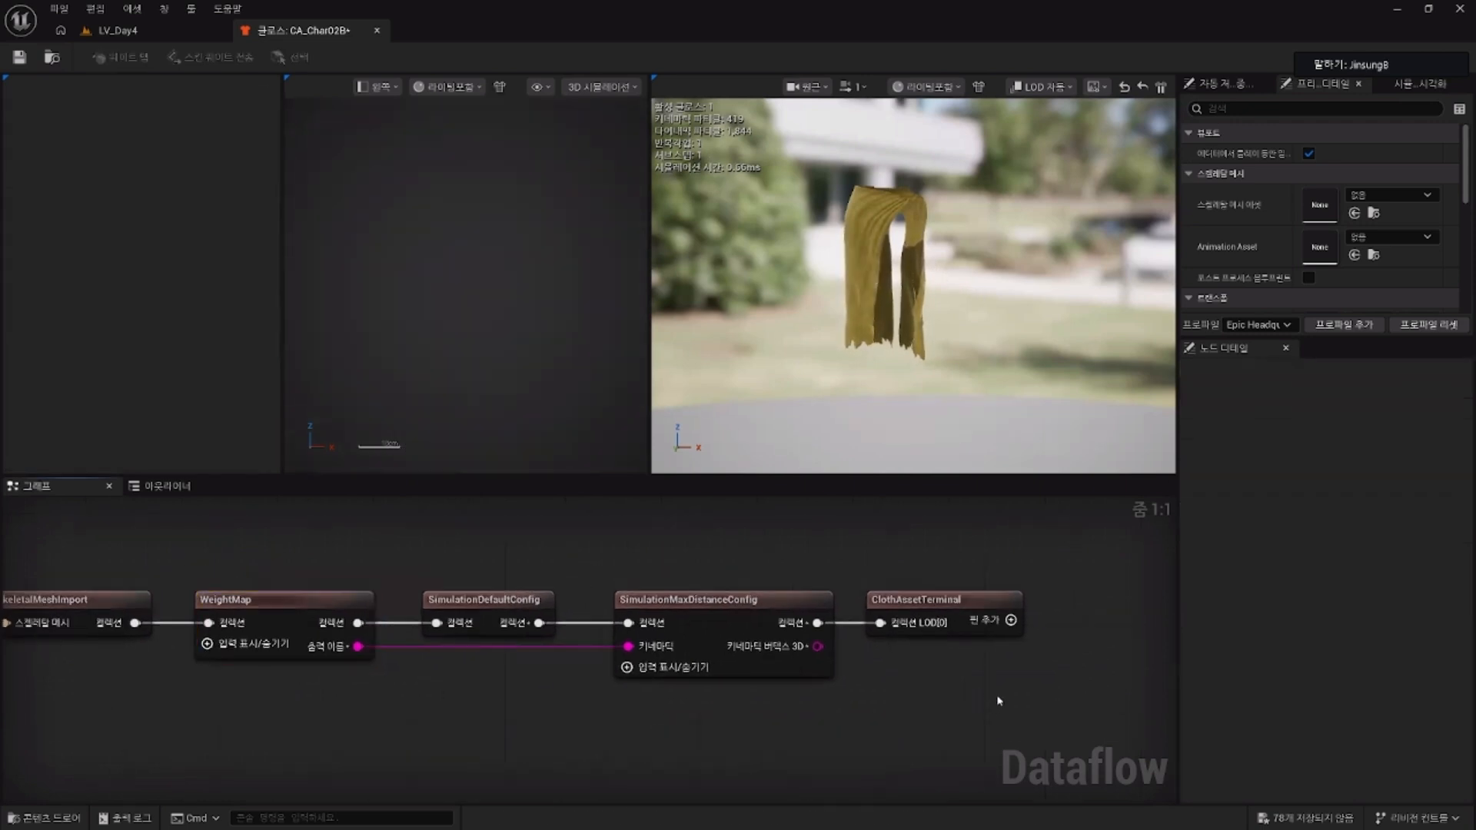
pyautogui.click(962, 602)
pyautogui.moveTo(961, 602); pyautogui.dragTo(1105, 608)
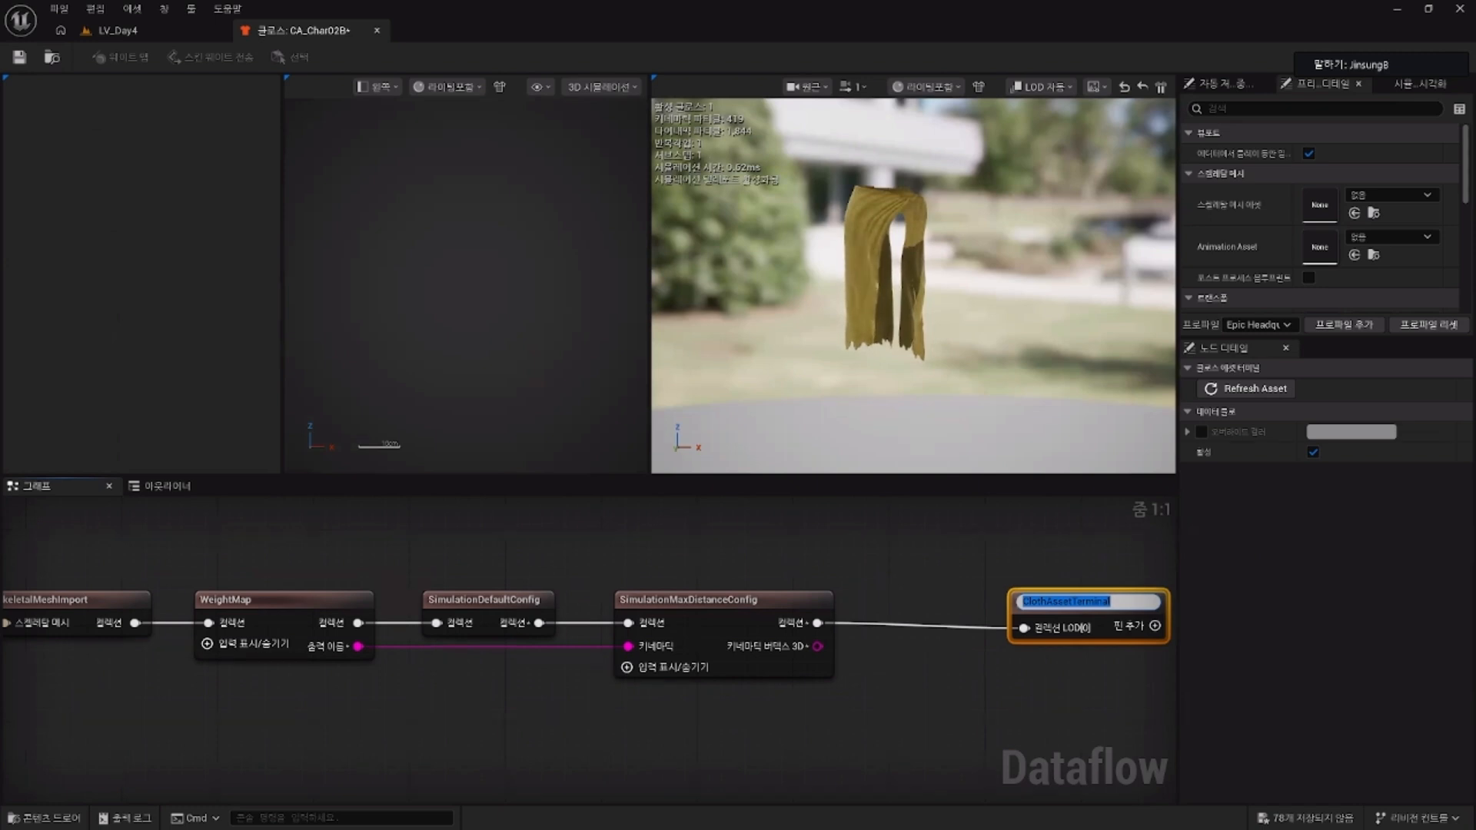
pyautogui.click(965, 673)
pyautogui.moveTo(973, 668); pyautogui.dragTo(712, 631, button='right')
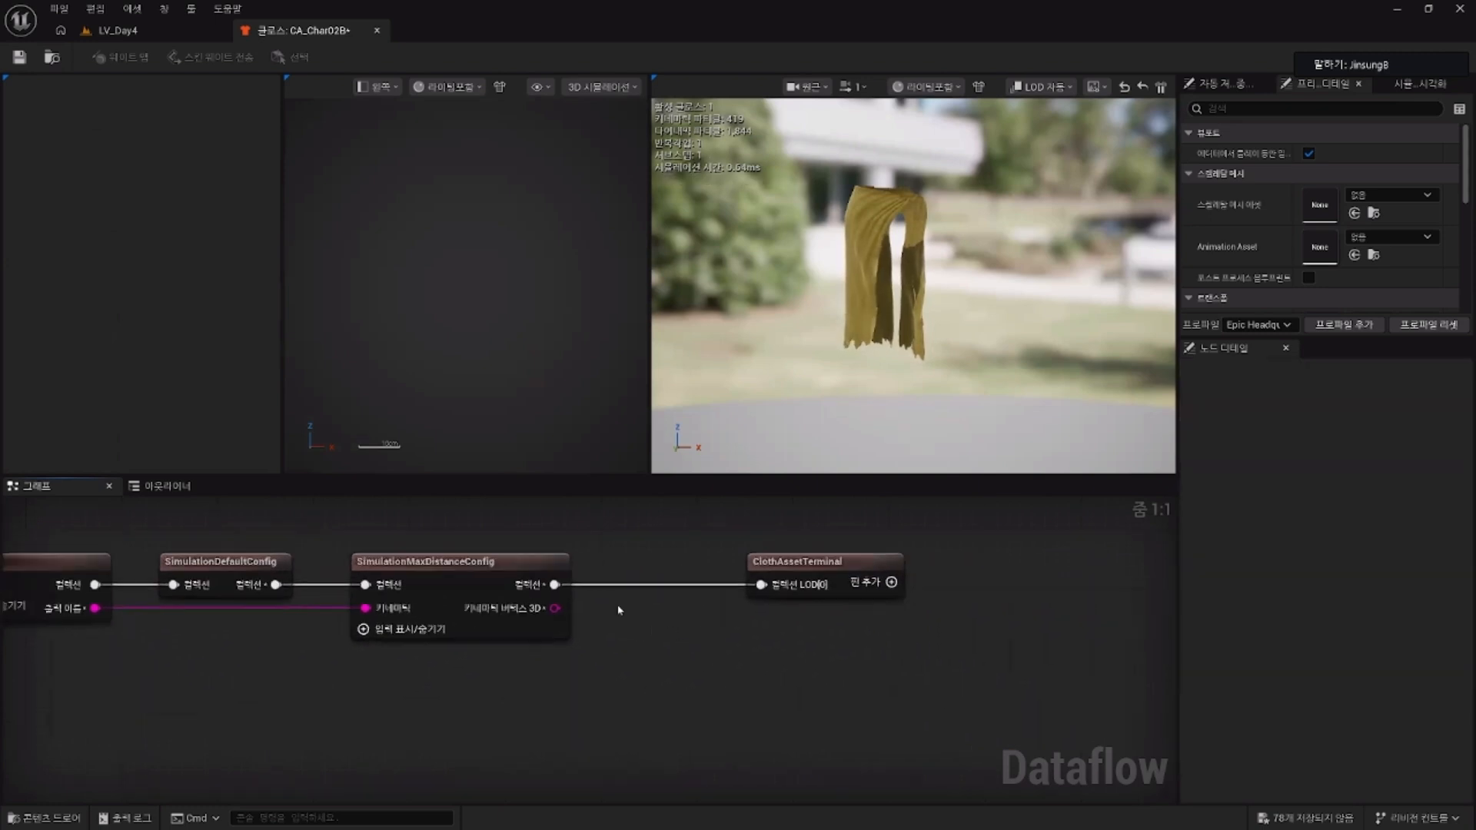
pyautogui.moveTo(556, 585); pyautogui.dragTo(616, 627)
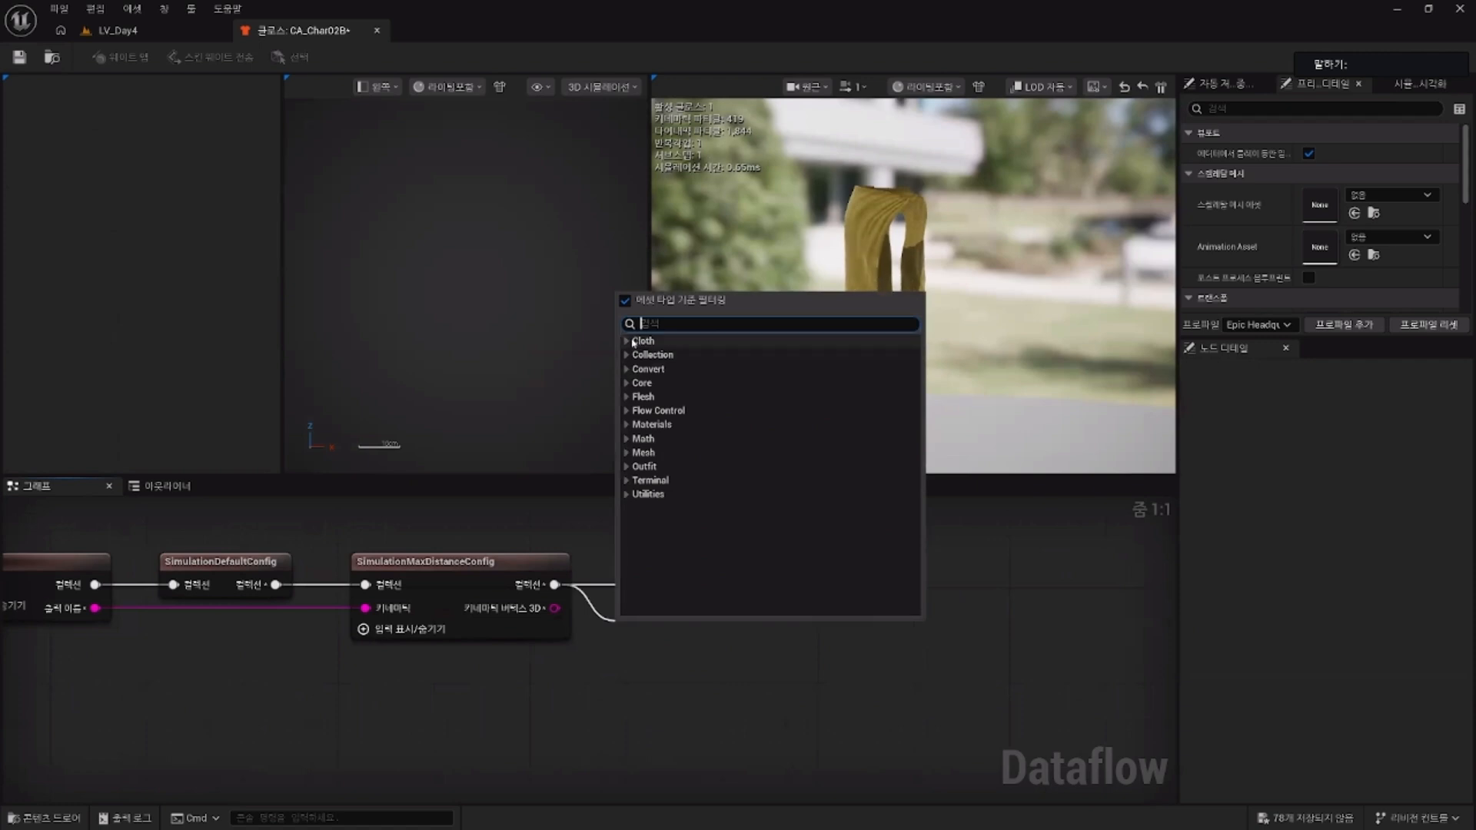
pyautogui.scroll(-2, 844, 446)
pyautogui.scroll(-6, 846, 438)
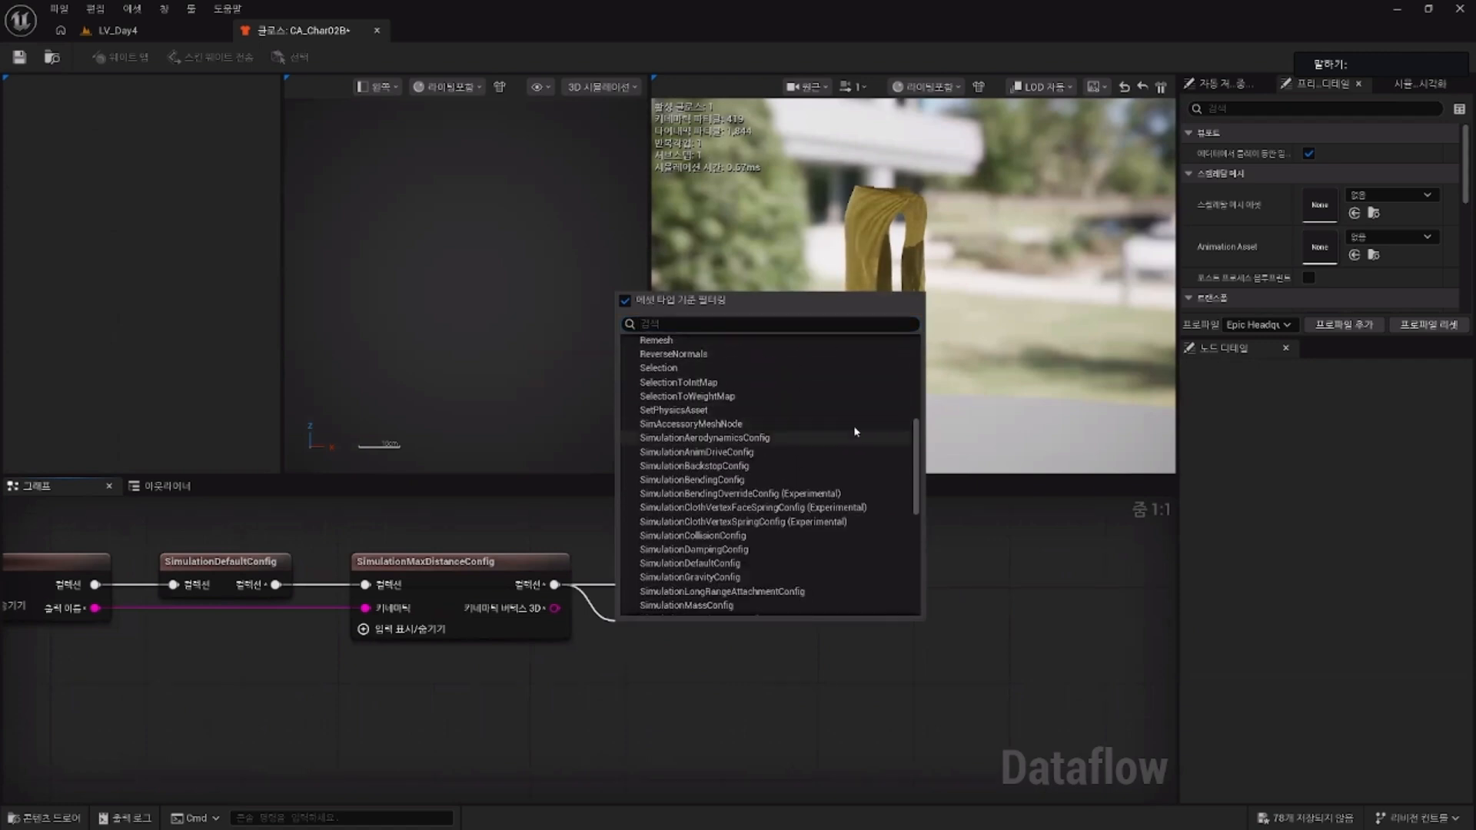
pyautogui.click(677, 410)
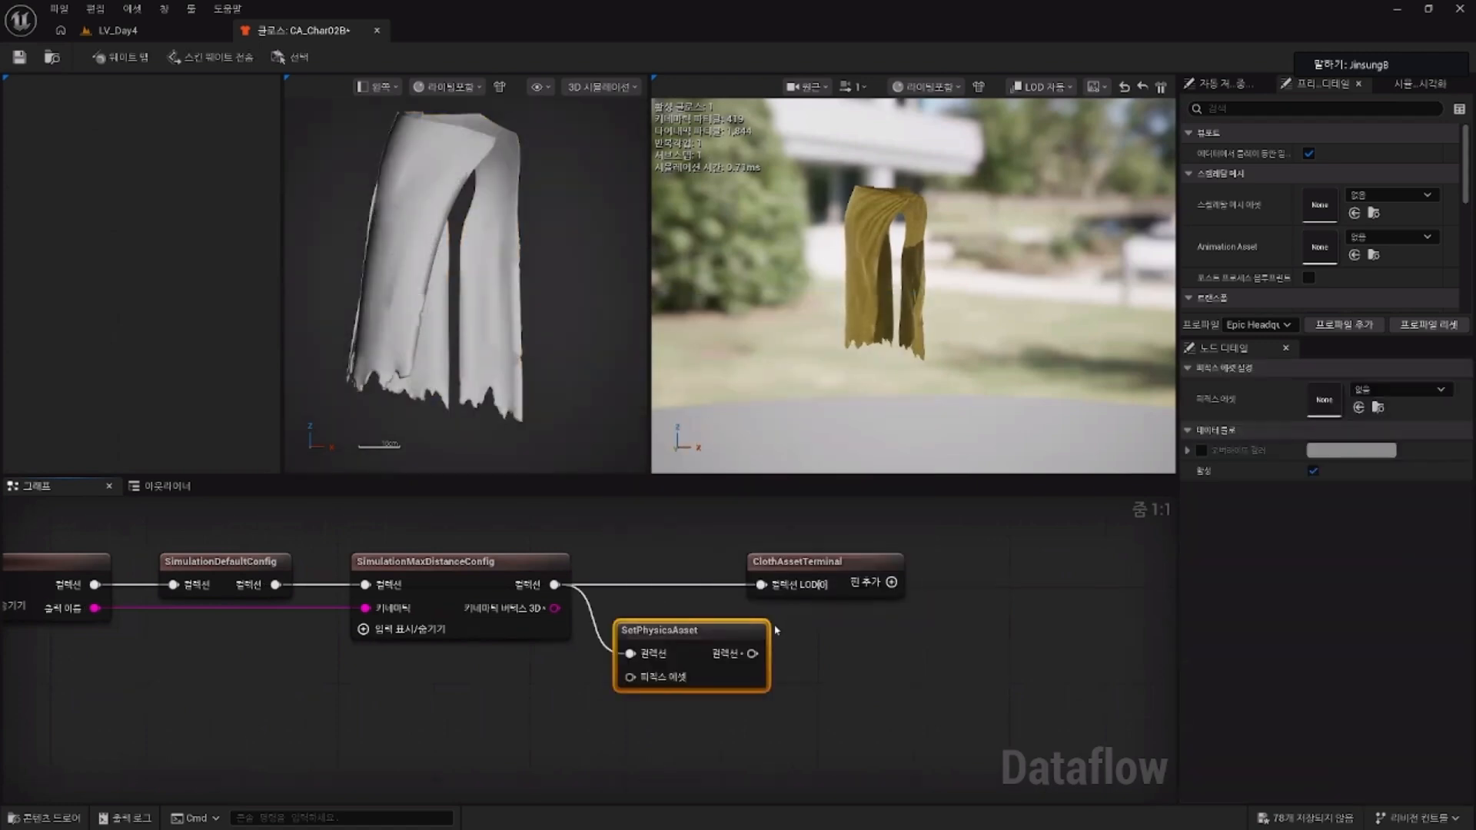
# Step: Connect SetPhysicsAsset's collection output to ClothAssetTerminal and line the SetPhysicsAsset node up with the chain
pyautogui.moveTo(752, 654); pyautogui.dragTo(890, 549)
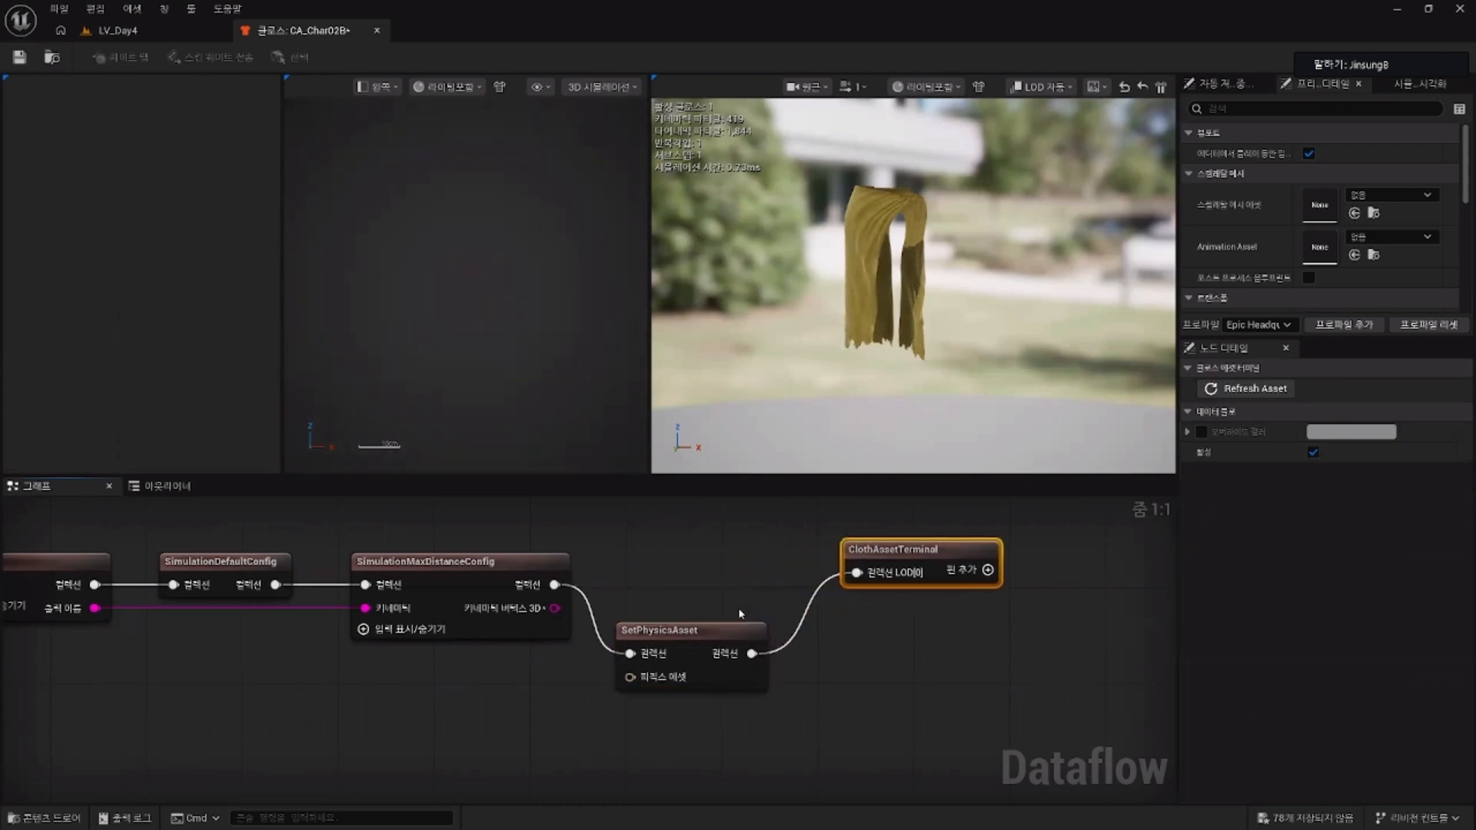
pyautogui.moveTo(659, 629); pyautogui.dragTo(658, 562)
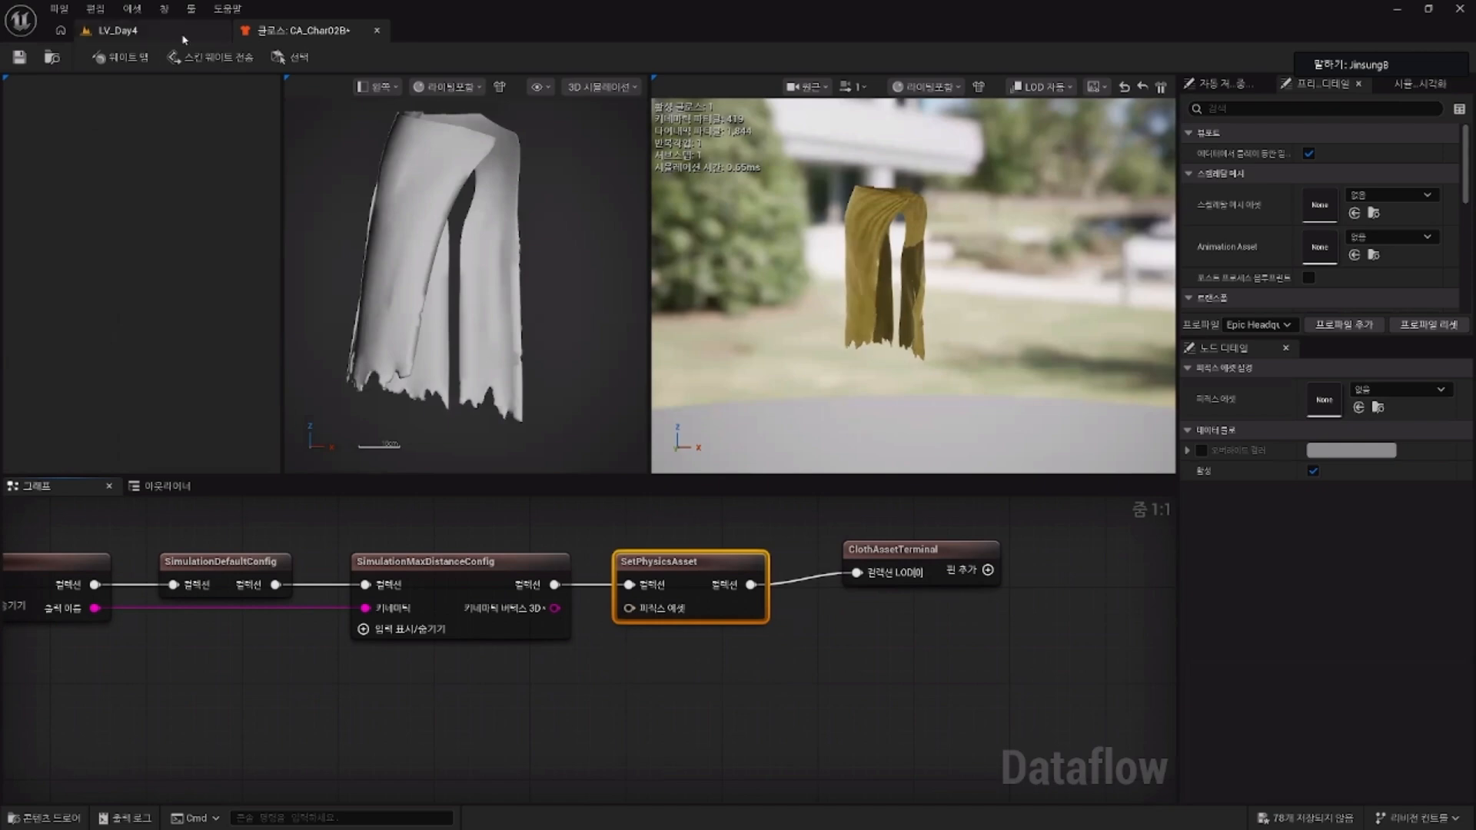
# Step: Return to the LV_Day4 level and save all modified assets, including CA_Char02B
pyautogui.click(115, 30)
pyautogui.click(550, 742)
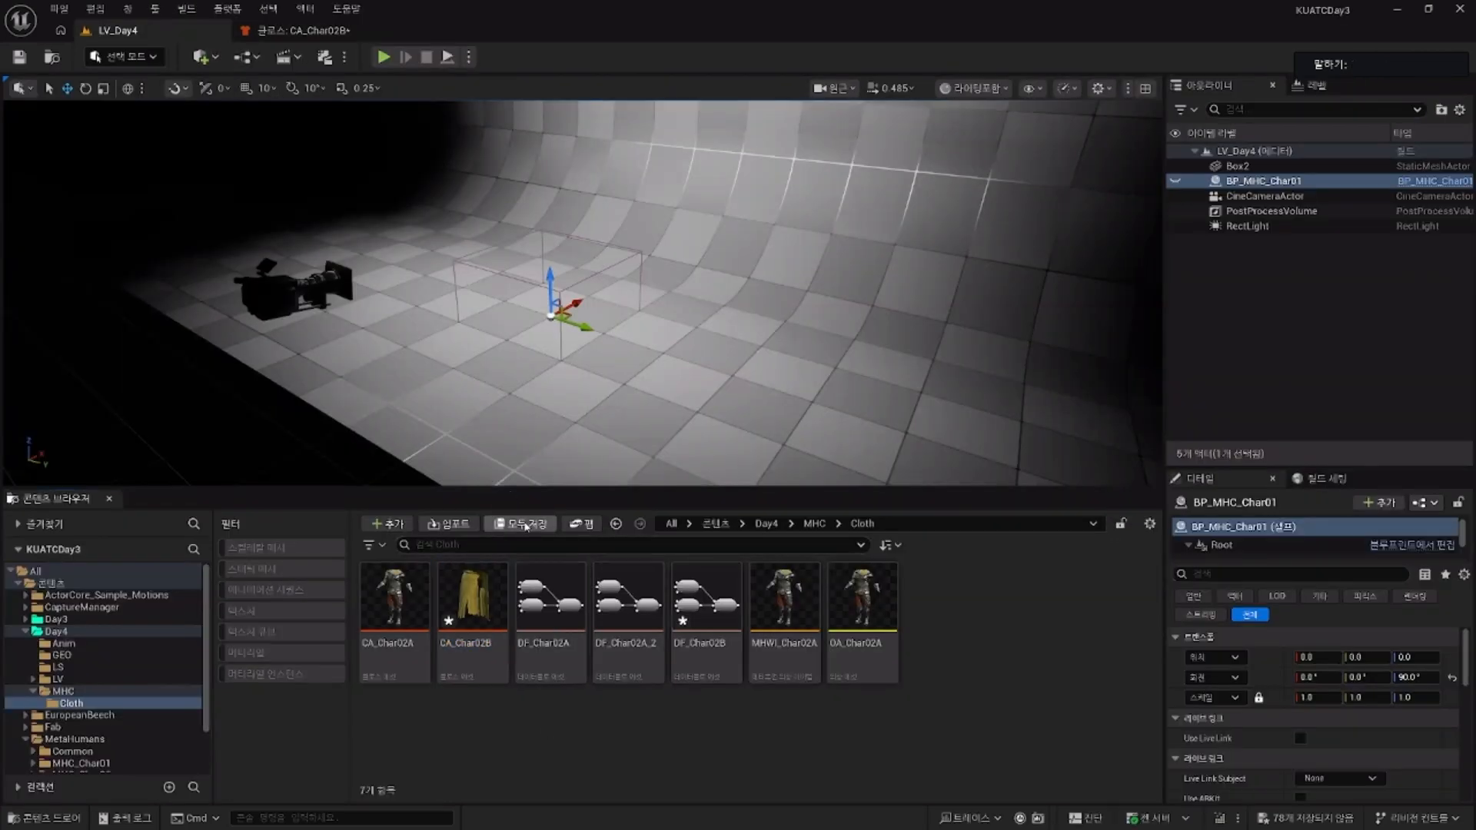
pyautogui.click(521, 523)
pyautogui.click(818, 547)
# Step: Open MHC_Char02 from the MHC folder to view the character, and close it again
pyautogui.click(65, 691)
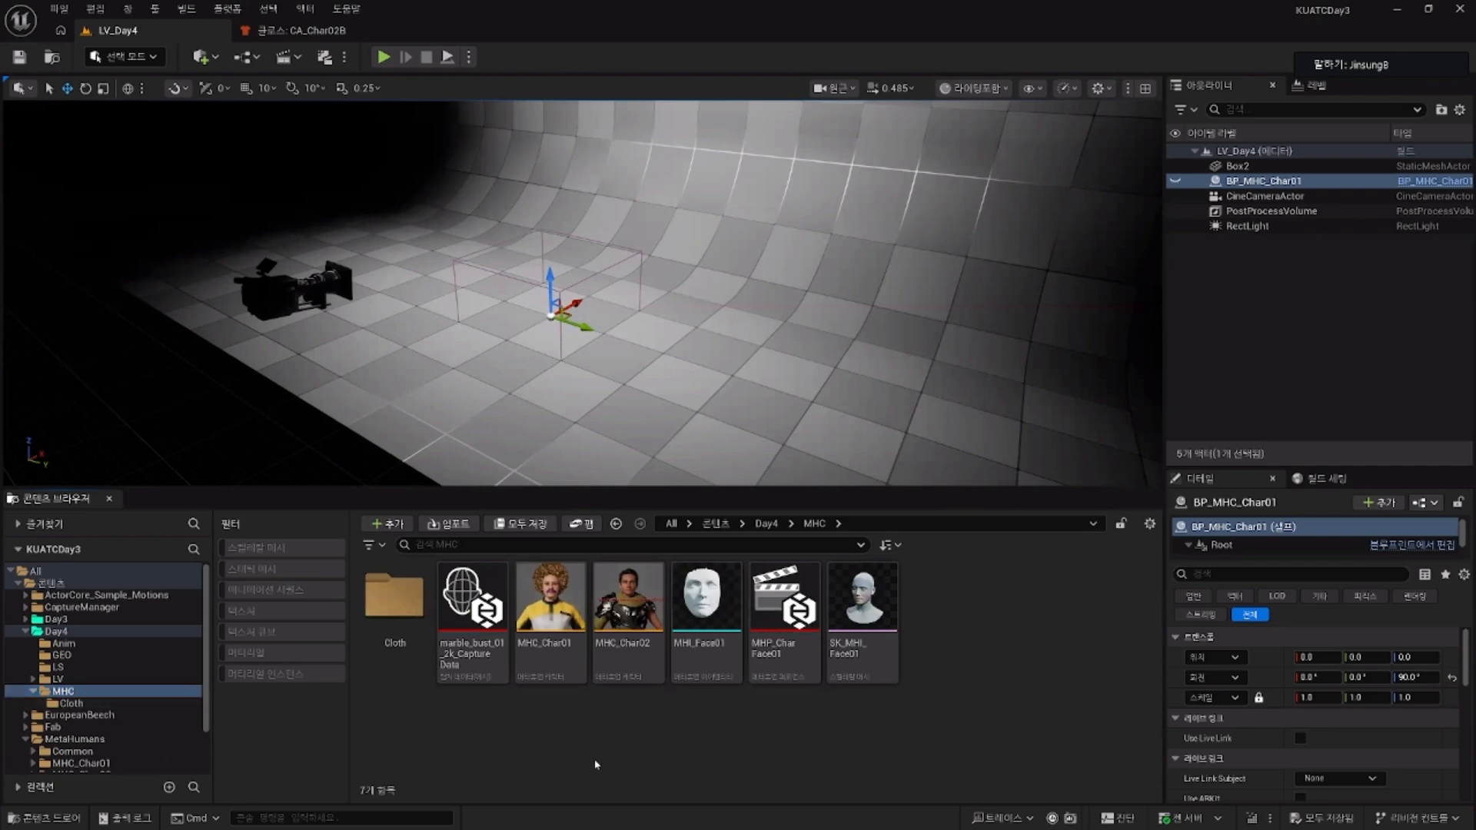
pyautogui.click(635, 607)
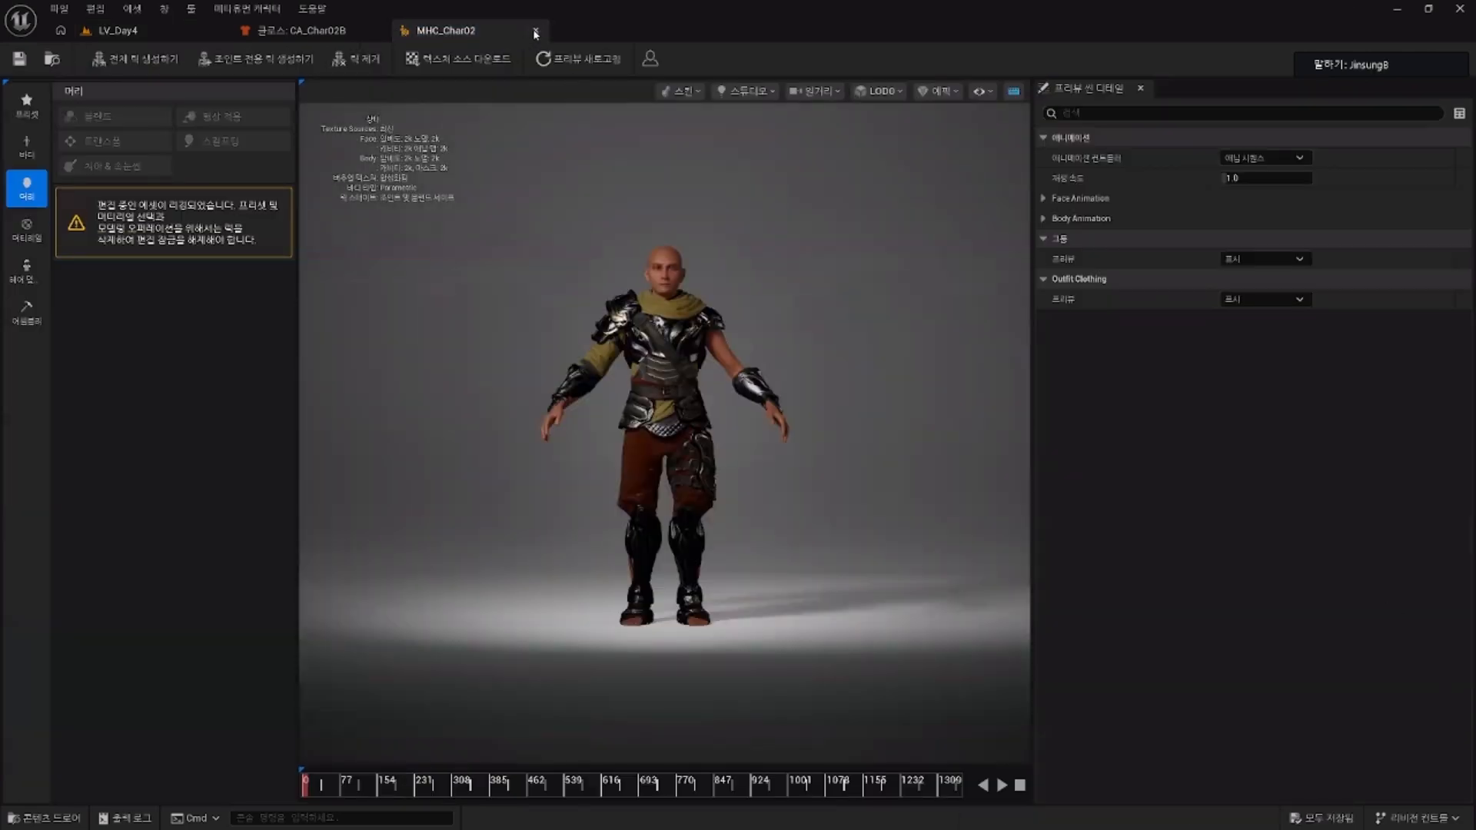
pyautogui.click(537, 31)
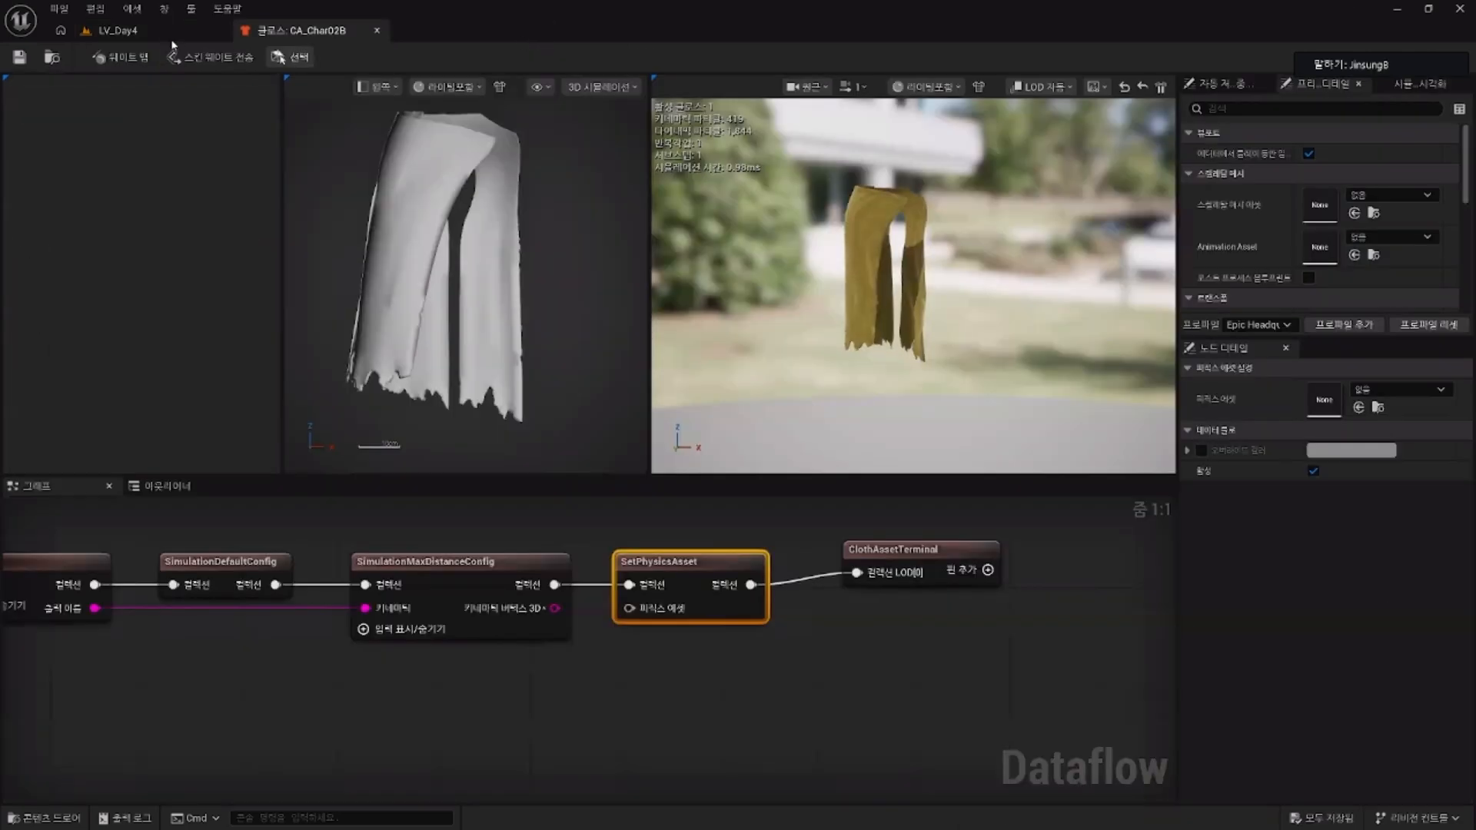
# Step: Open the BP_MHC_Char02 blueprint from the MetaHumans/MHC_Char02 folder
pyautogui.click(117, 30)
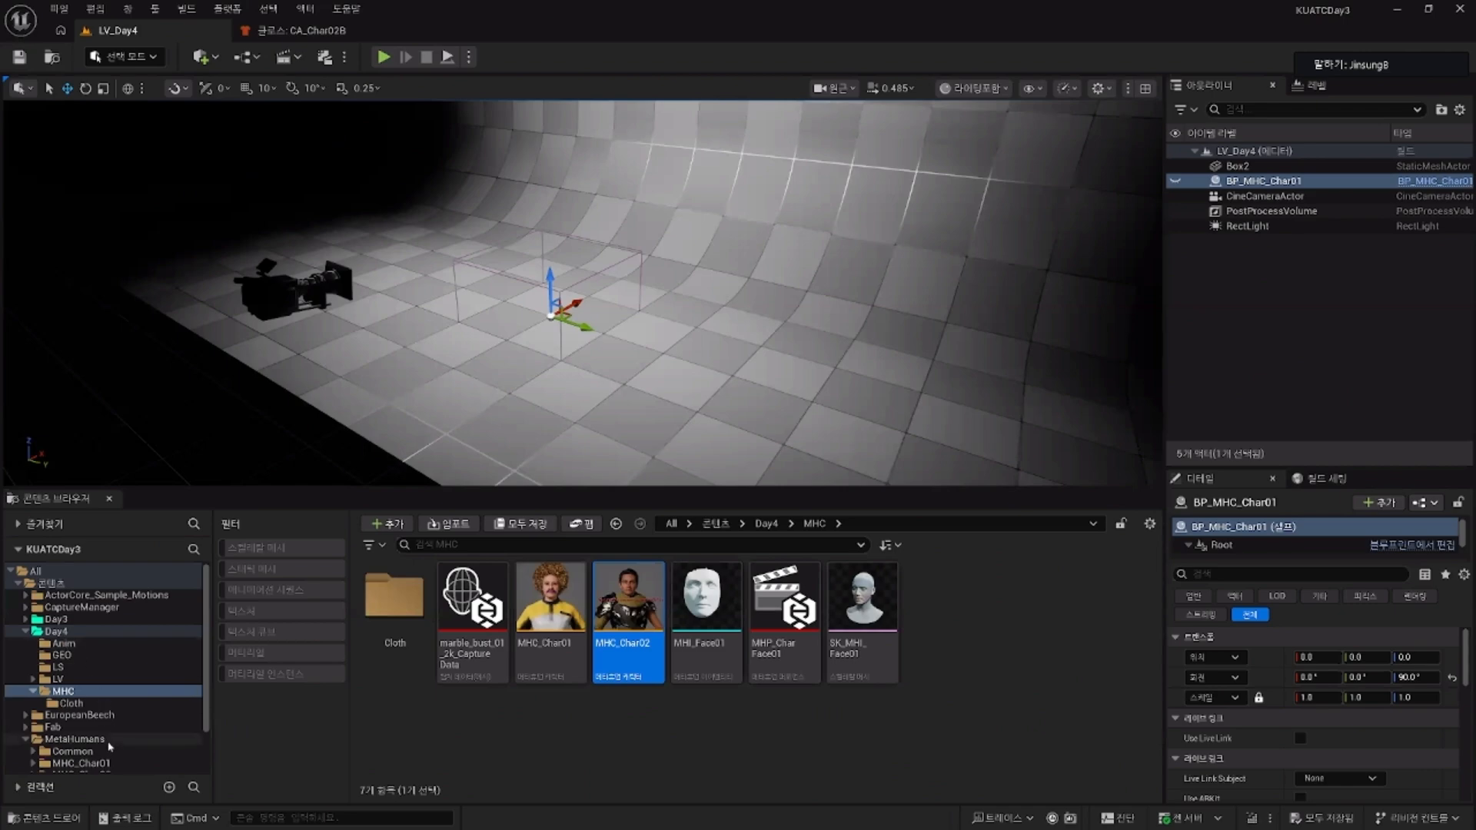
pyautogui.click(156, 739)
pyautogui.doubleClick(549, 596)
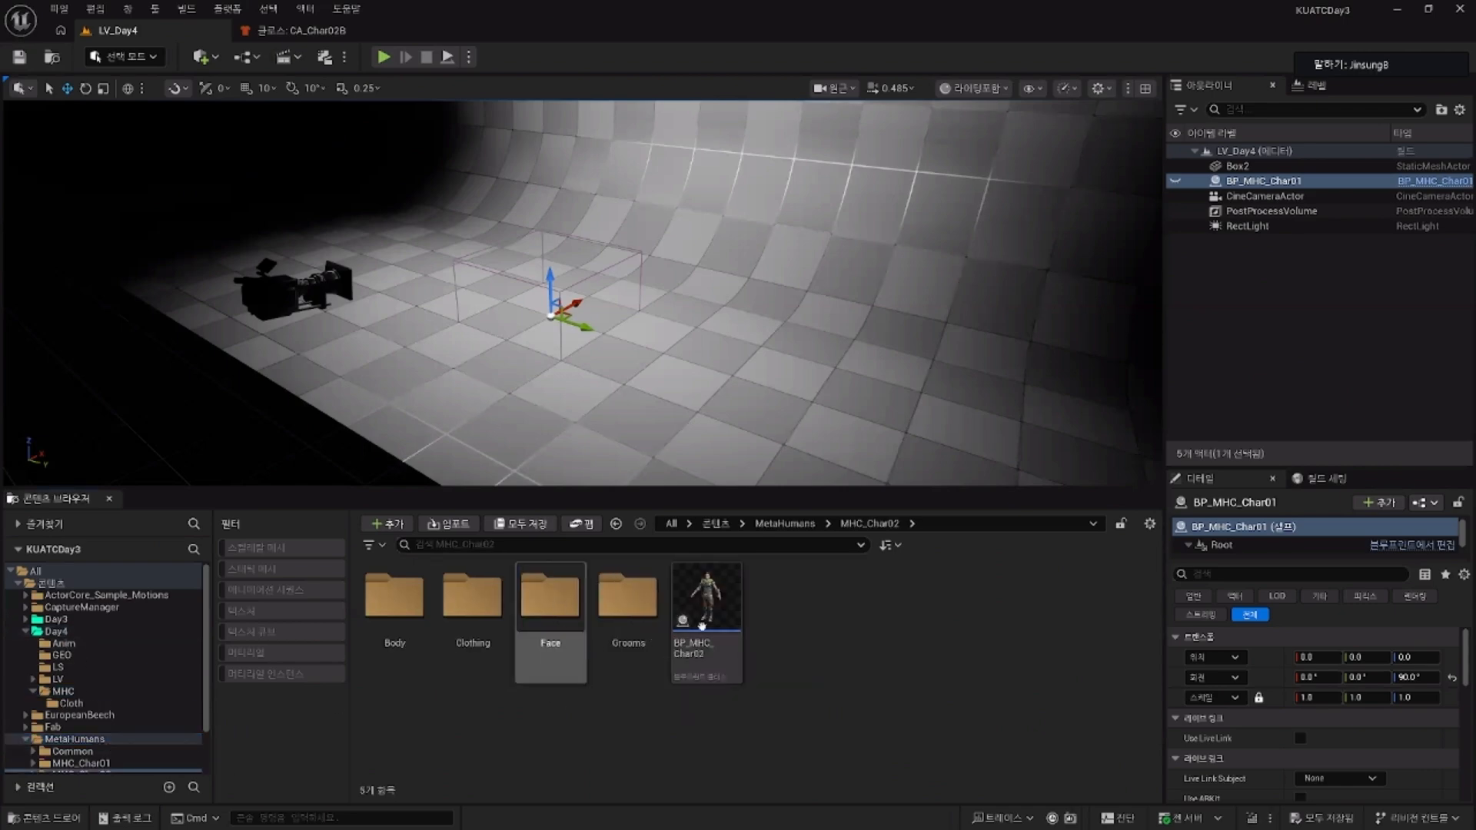
pyautogui.click(707, 604)
pyautogui.doubleClick(715, 607)
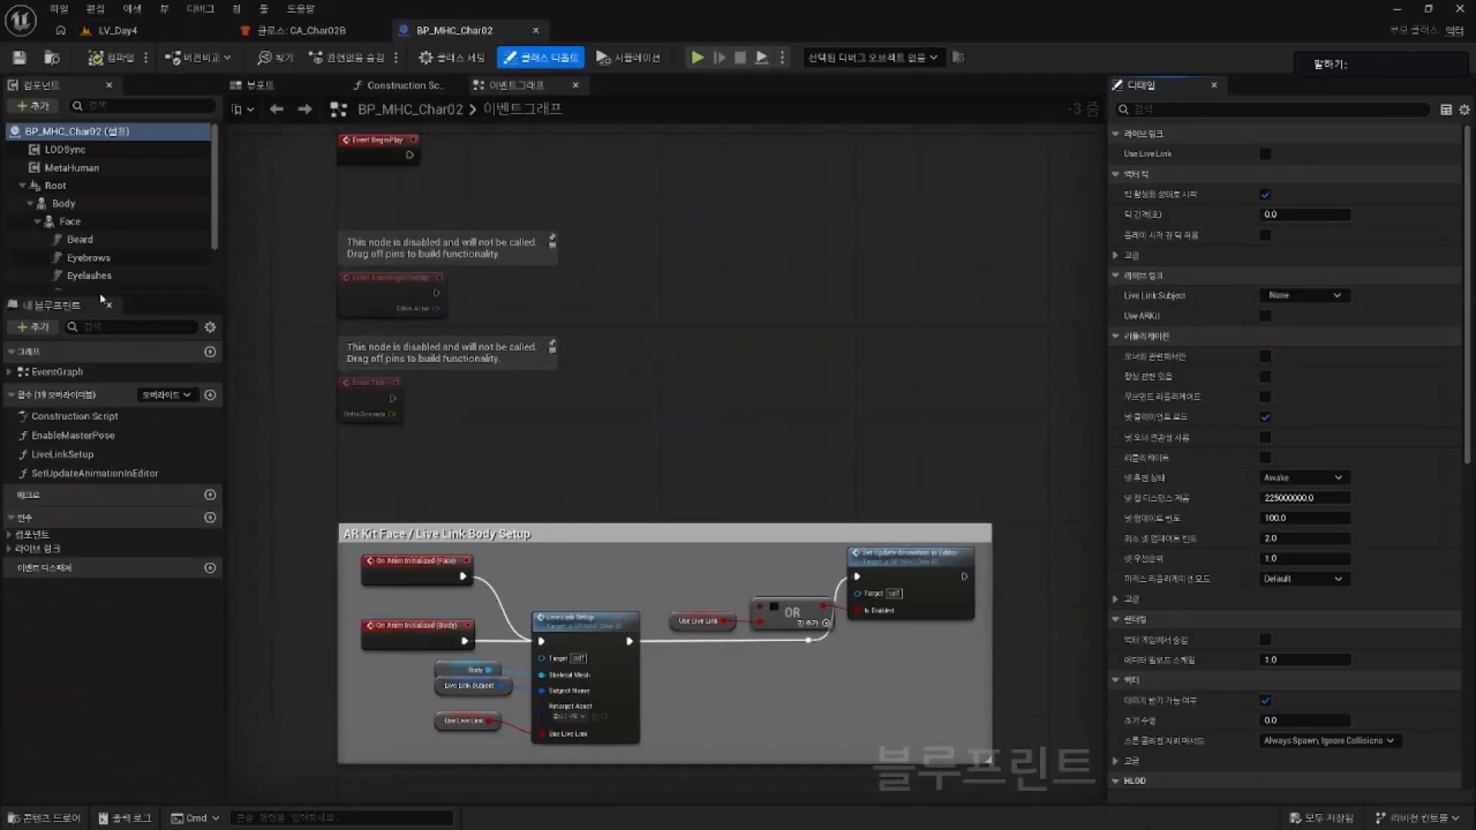
# Step: Locate the skeletal mesh asset of the blueprint's Body component in the project content and select PHYS_MHC_Char02 beside it
pyautogui.click(64, 203)
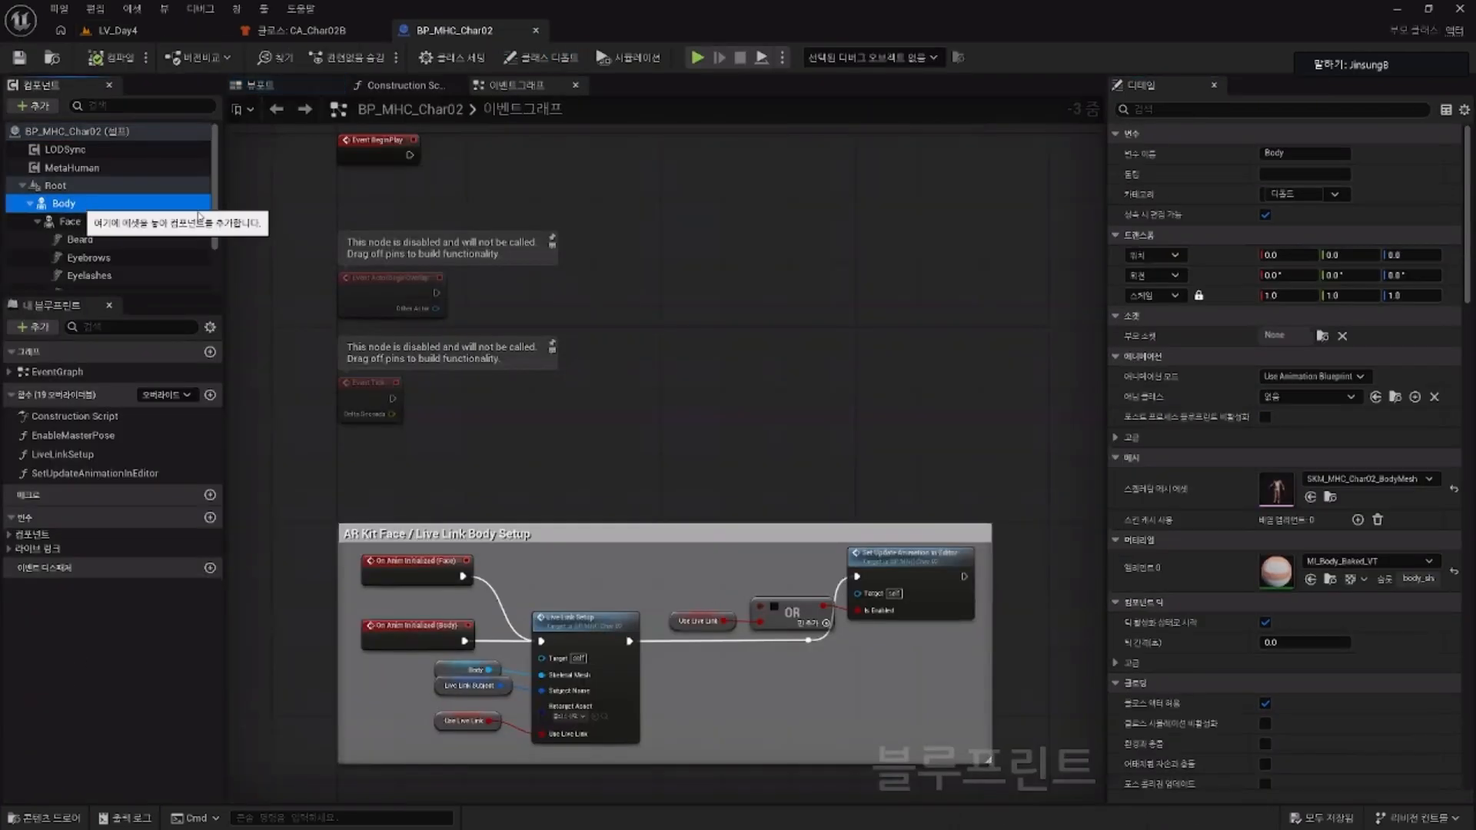
pyautogui.click(1331, 500)
pyautogui.click(552, 661)
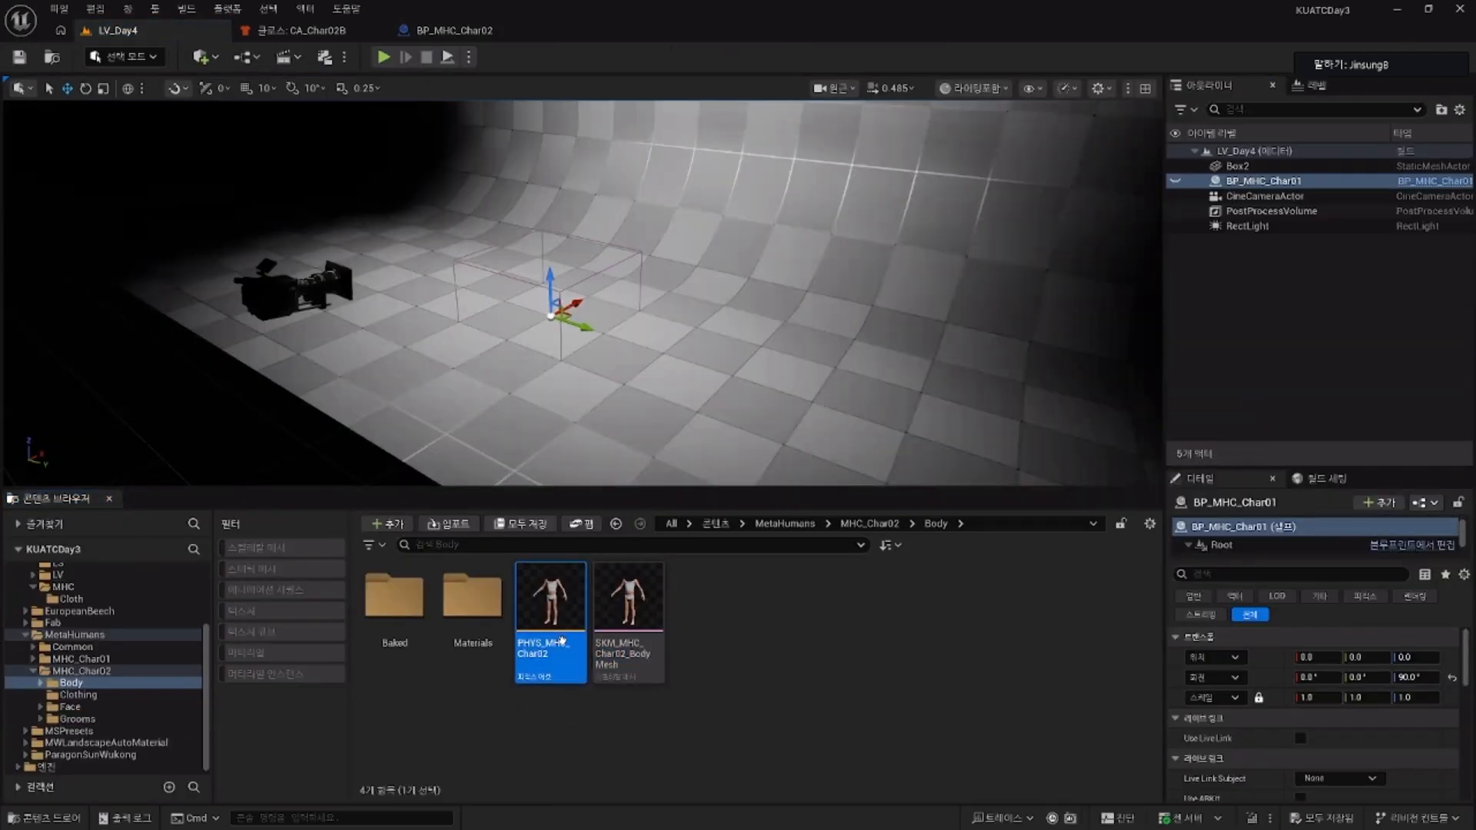
# Step: Open the PHYS_MHC_Char02 physics asset and inspect the thigh_r and thigh_l collision bodies
pyautogui.doubleClick(564, 646)
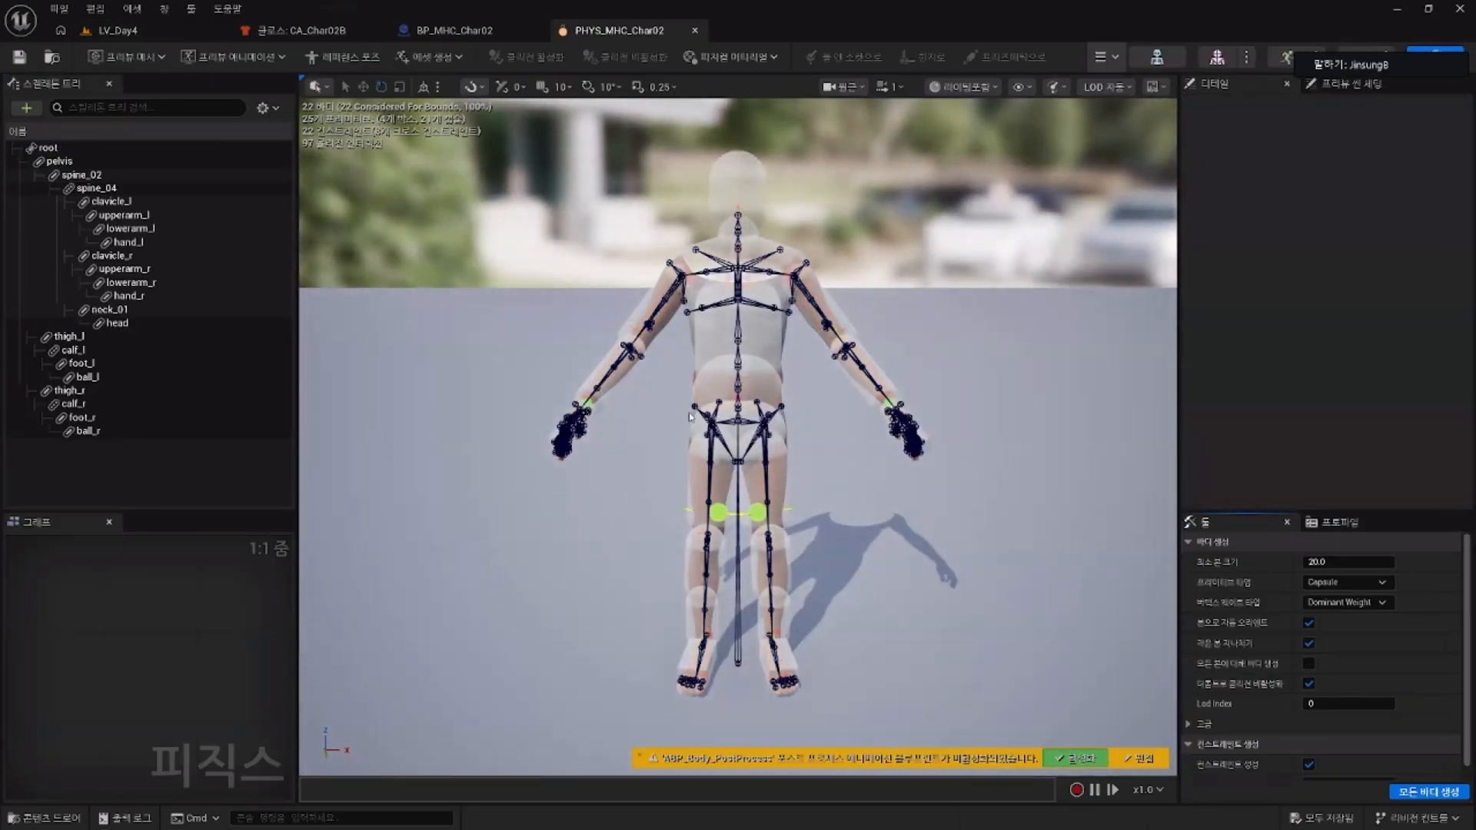
pyautogui.click(700, 494)
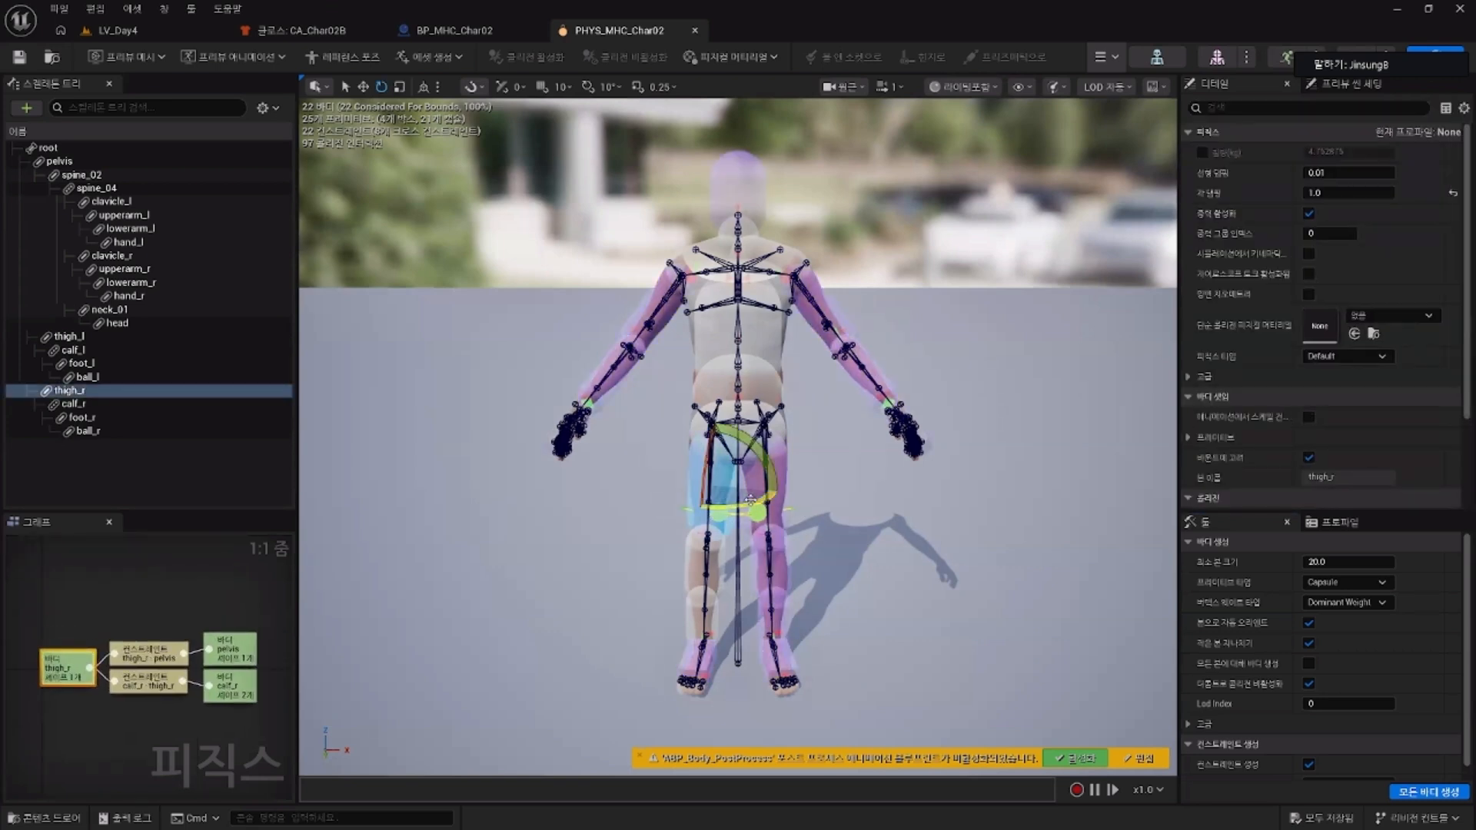
pyautogui.click(784, 480)
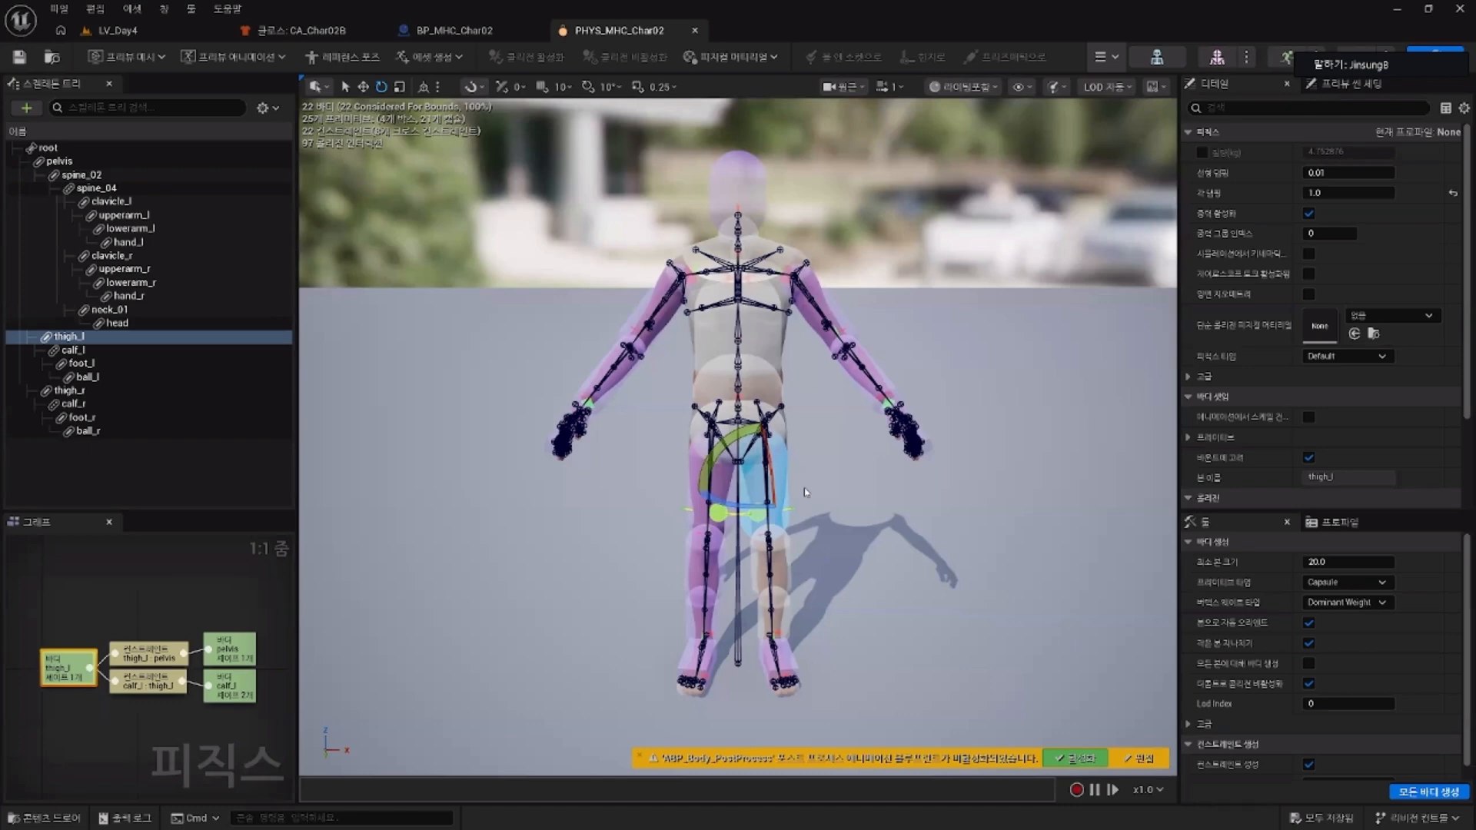
# Step: Return to CA_Char02B and assign PHYS_MHC_Char02 as the SetPhysicsAsset node's physics asset
pyautogui.click(454, 31)
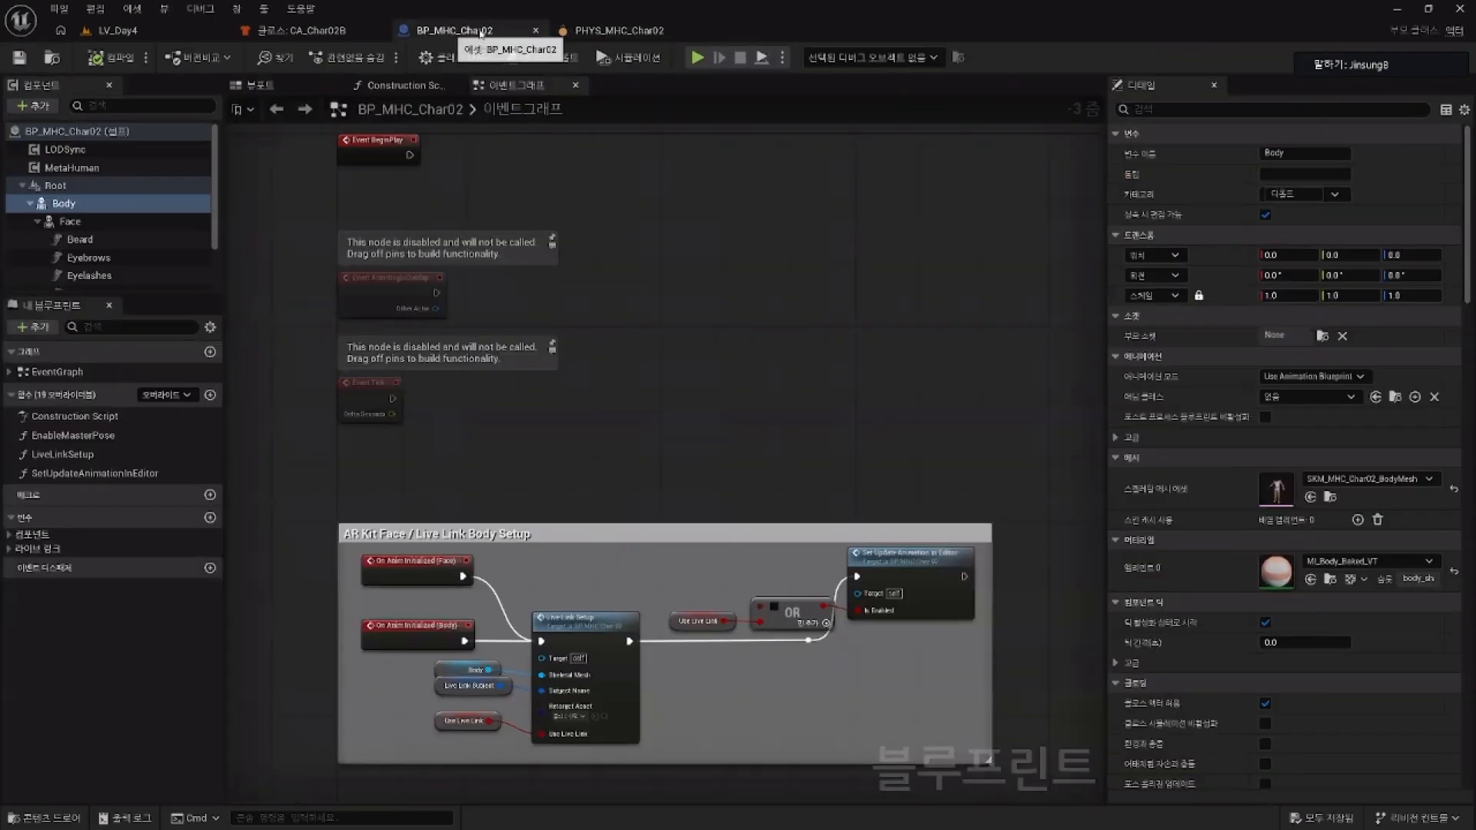
pyautogui.click(230, 35)
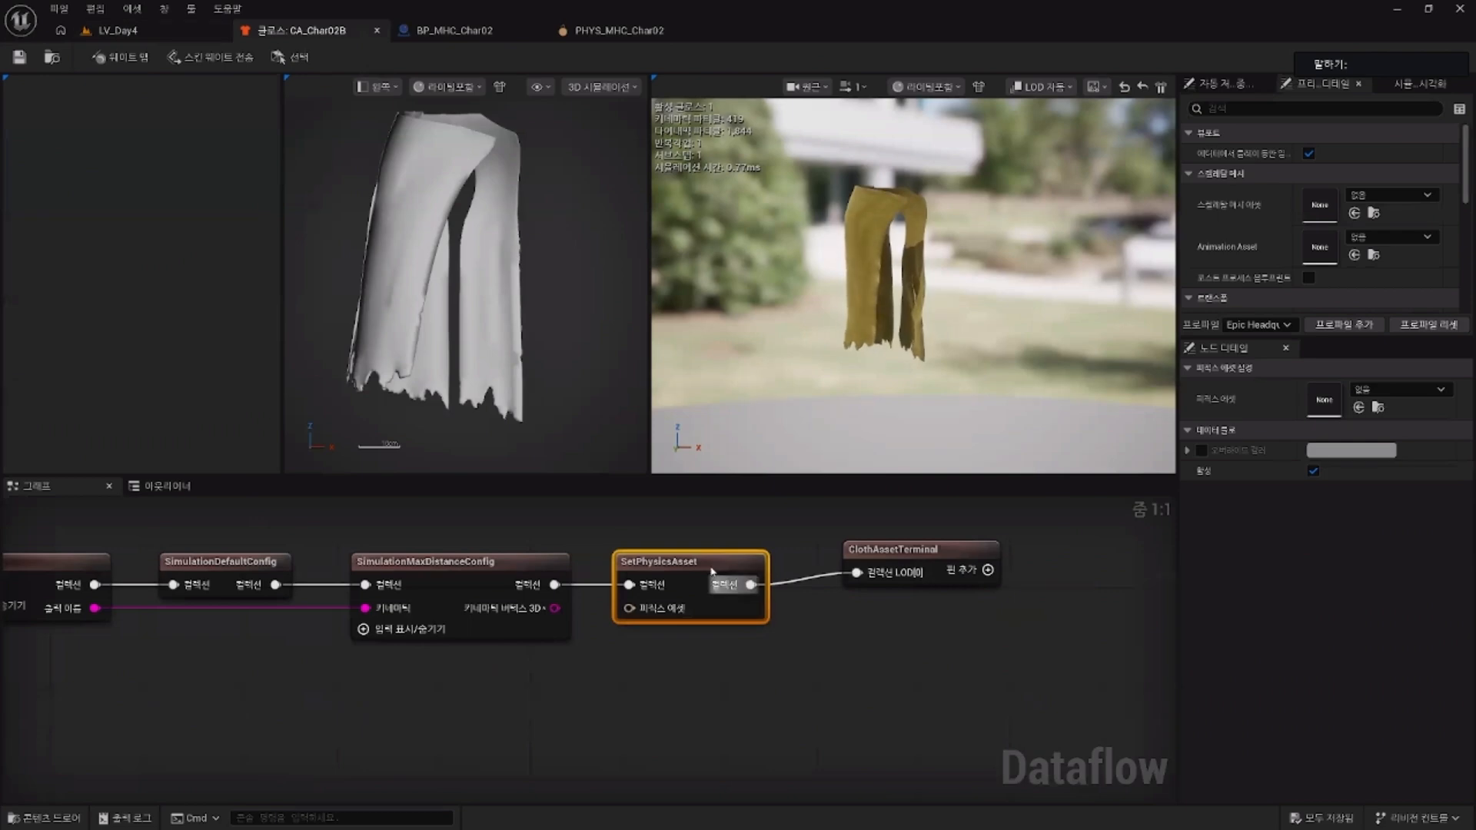
pyautogui.click(185, 39)
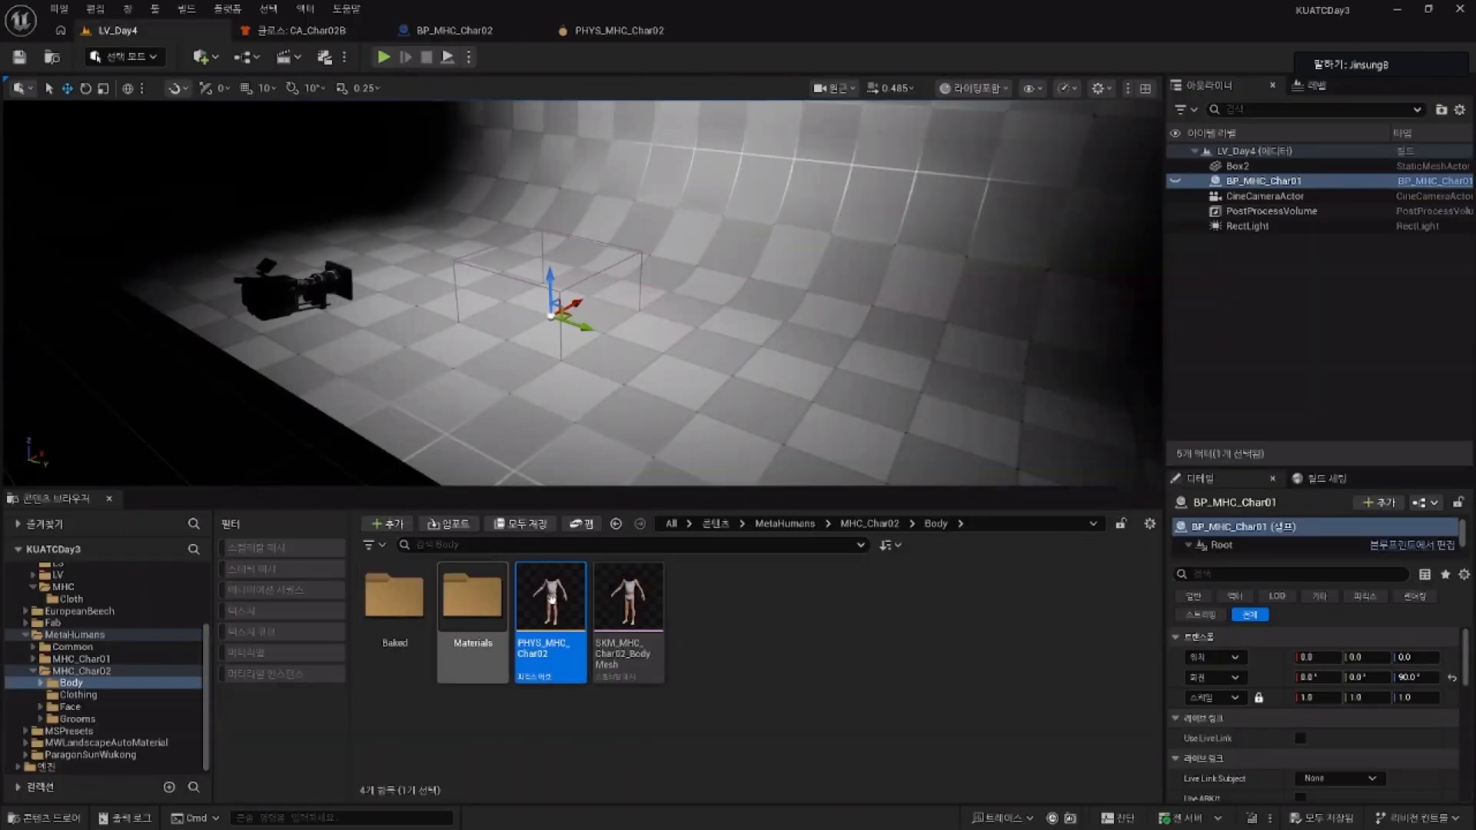
pyautogui.click(454, 31)
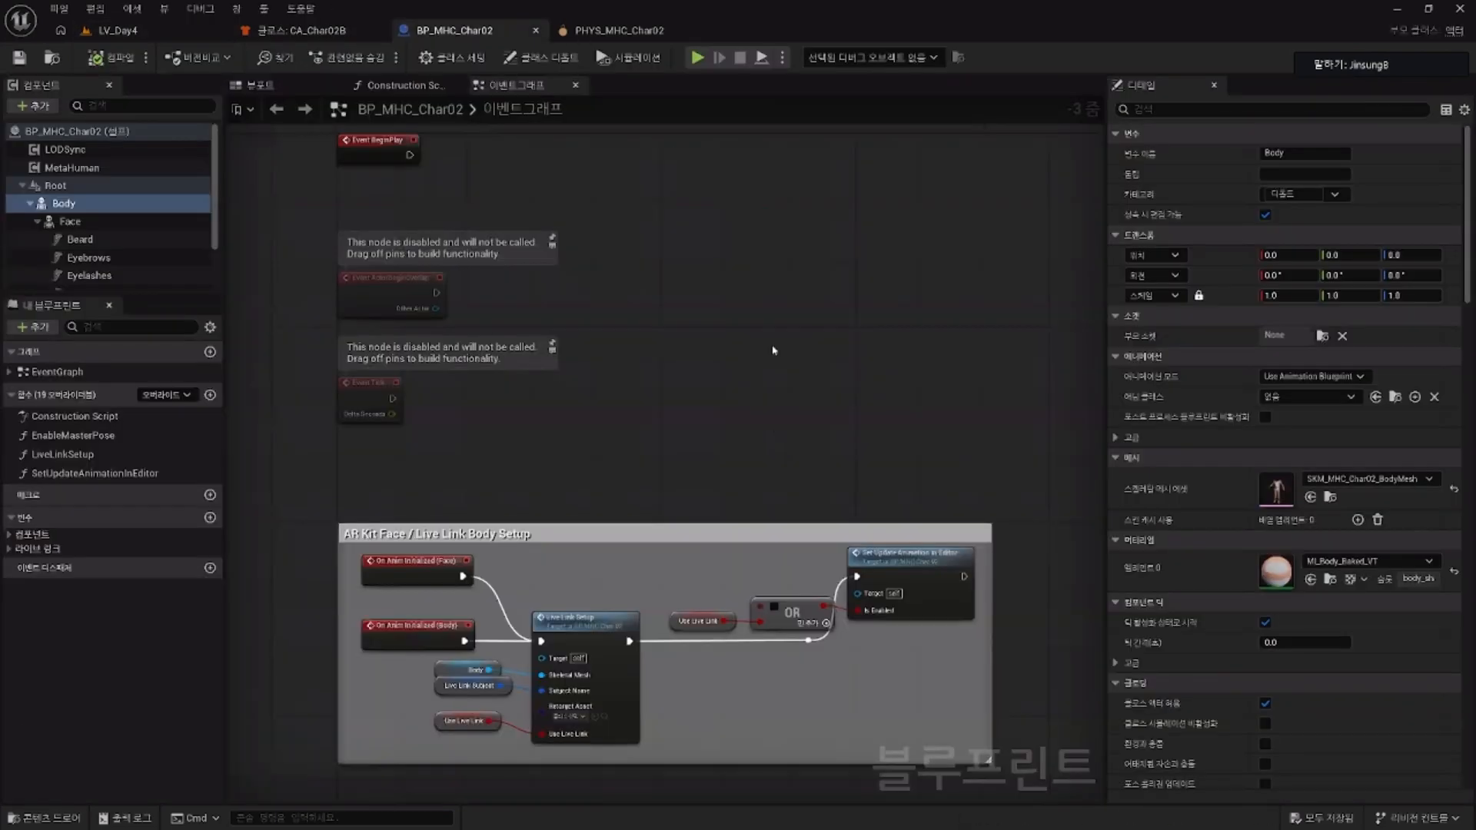
pyautogui.click(619, 31)
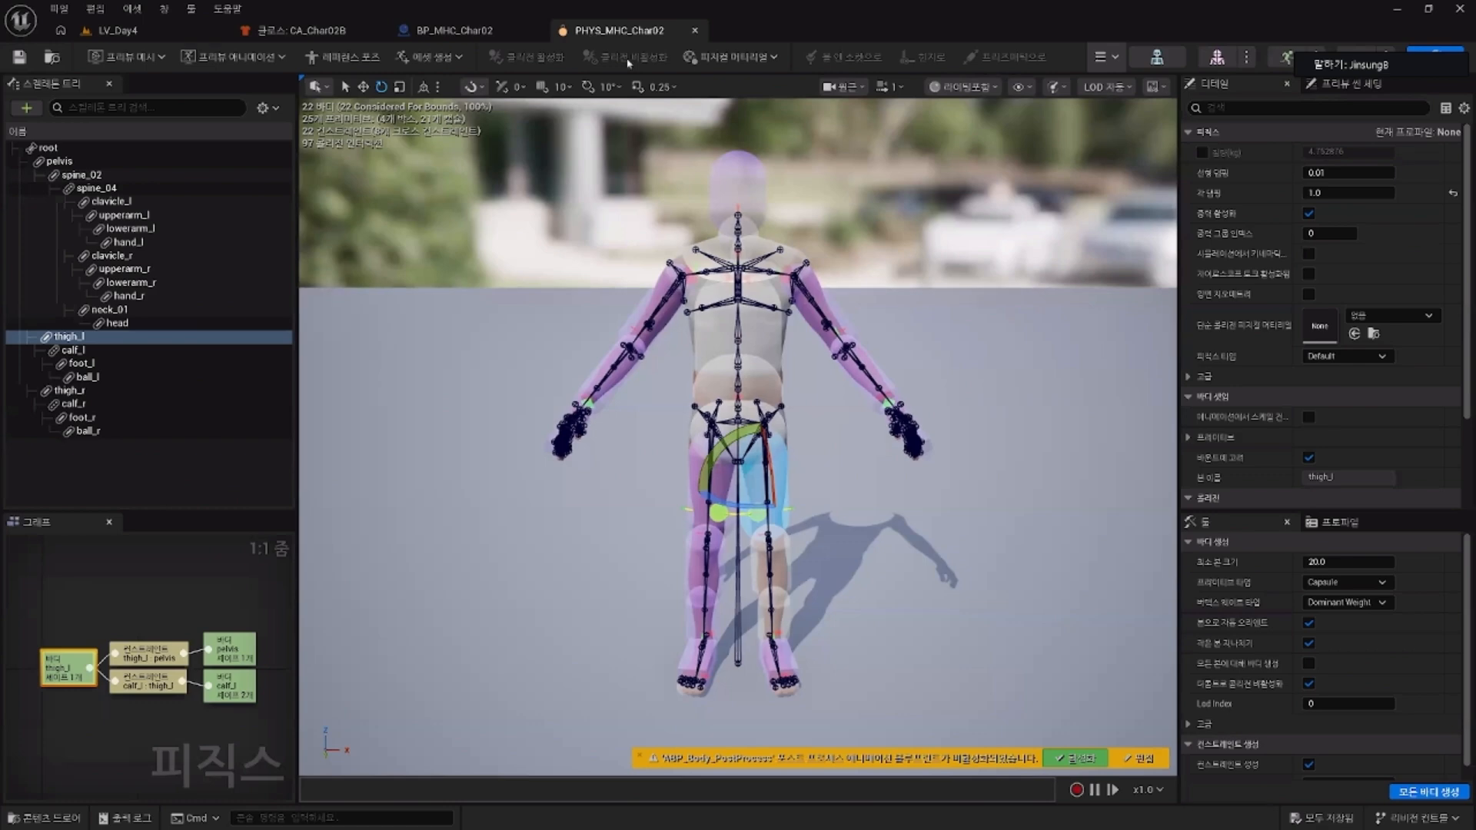
pyautogui.click(300, 31)
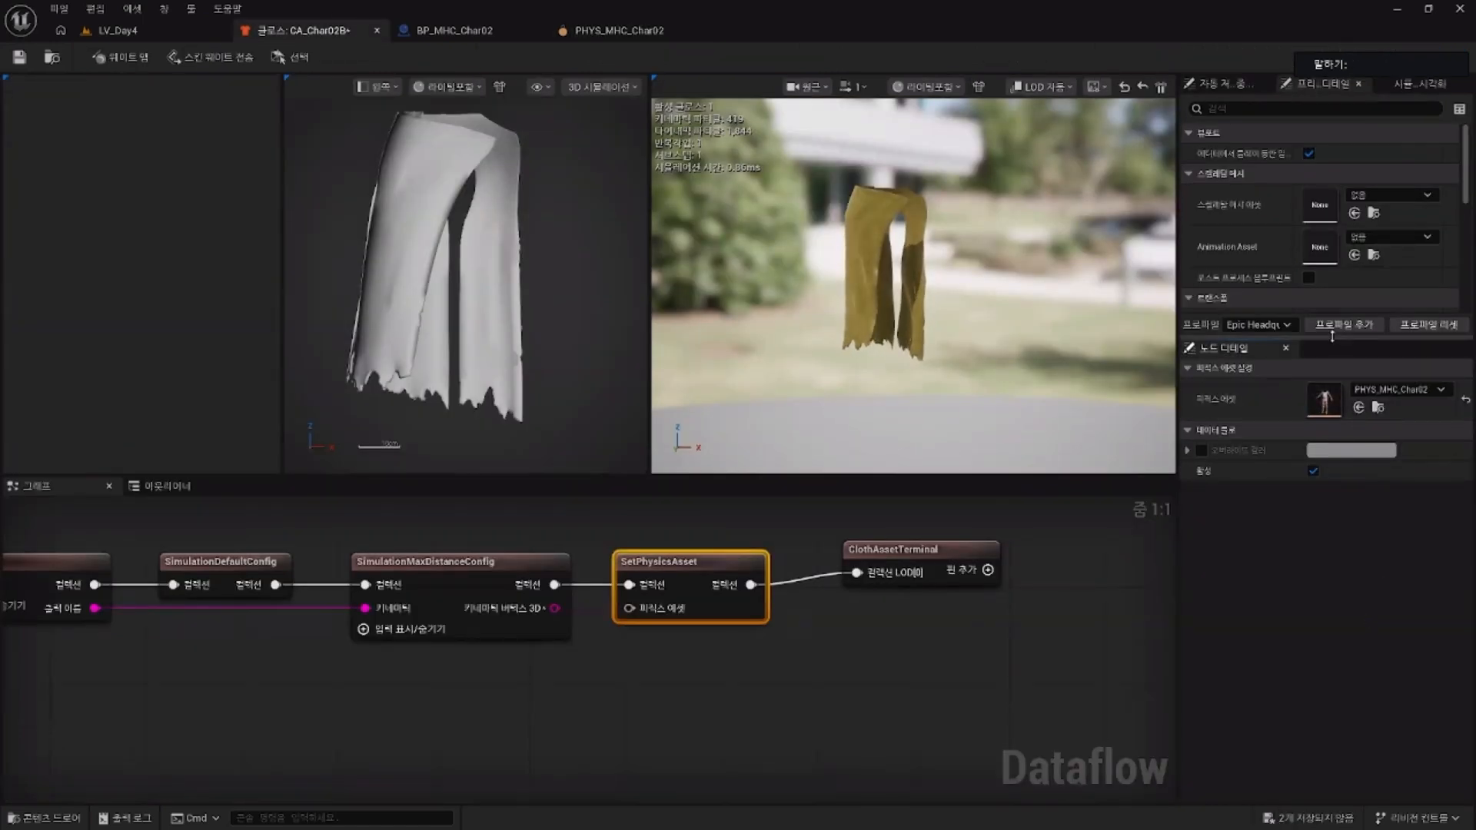
# Step: Set the preview scene's skeletal mesh to SKM_MHC_Char02_BodyMesh and its animation asset to AS_Aerobic_Dance_Anim
pyautogui.moveTo(1334, 366); pyautogui.dragTo(1333, 531)
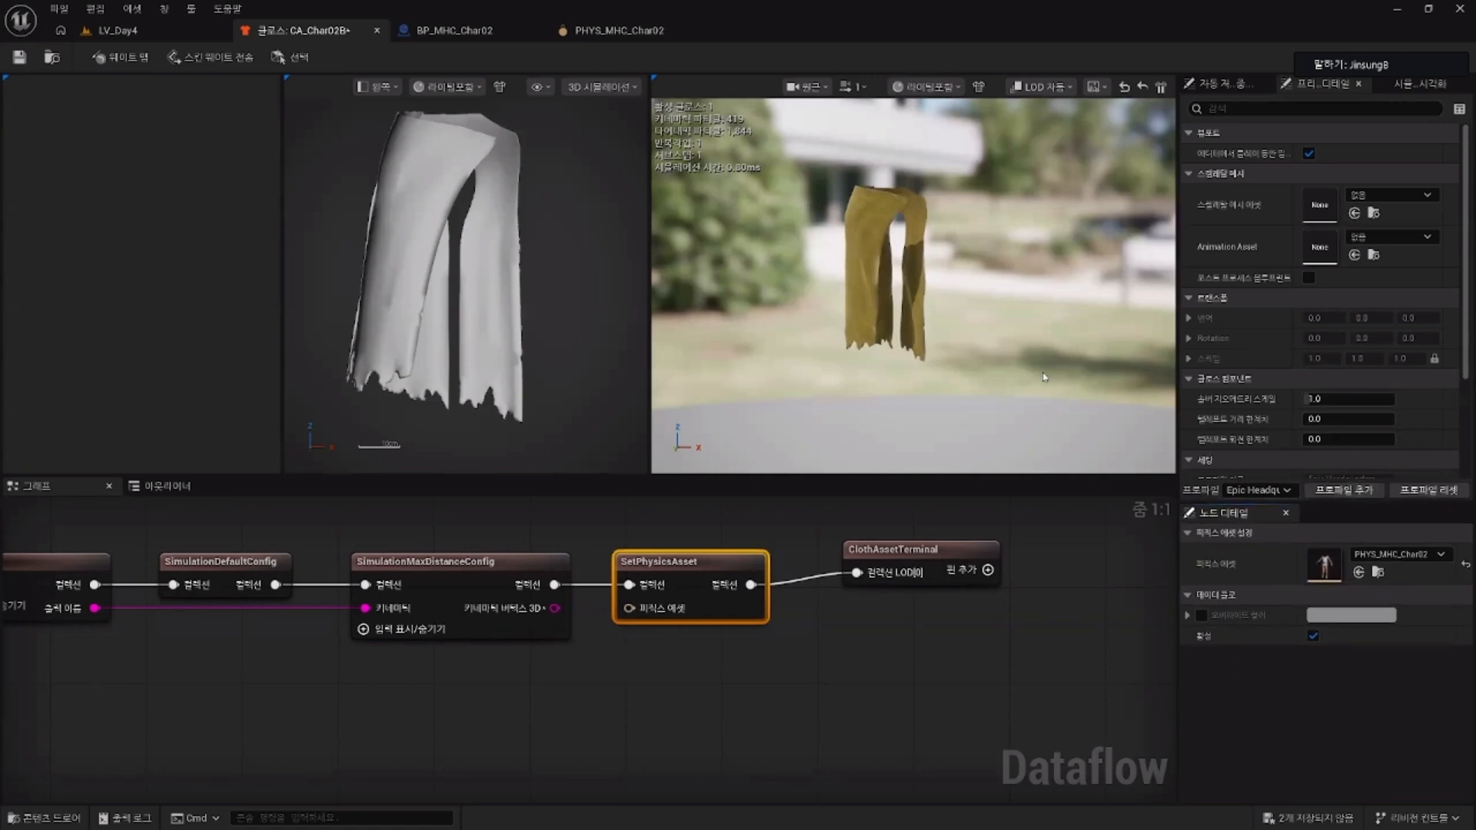
pyautogui.click(1392, 194)
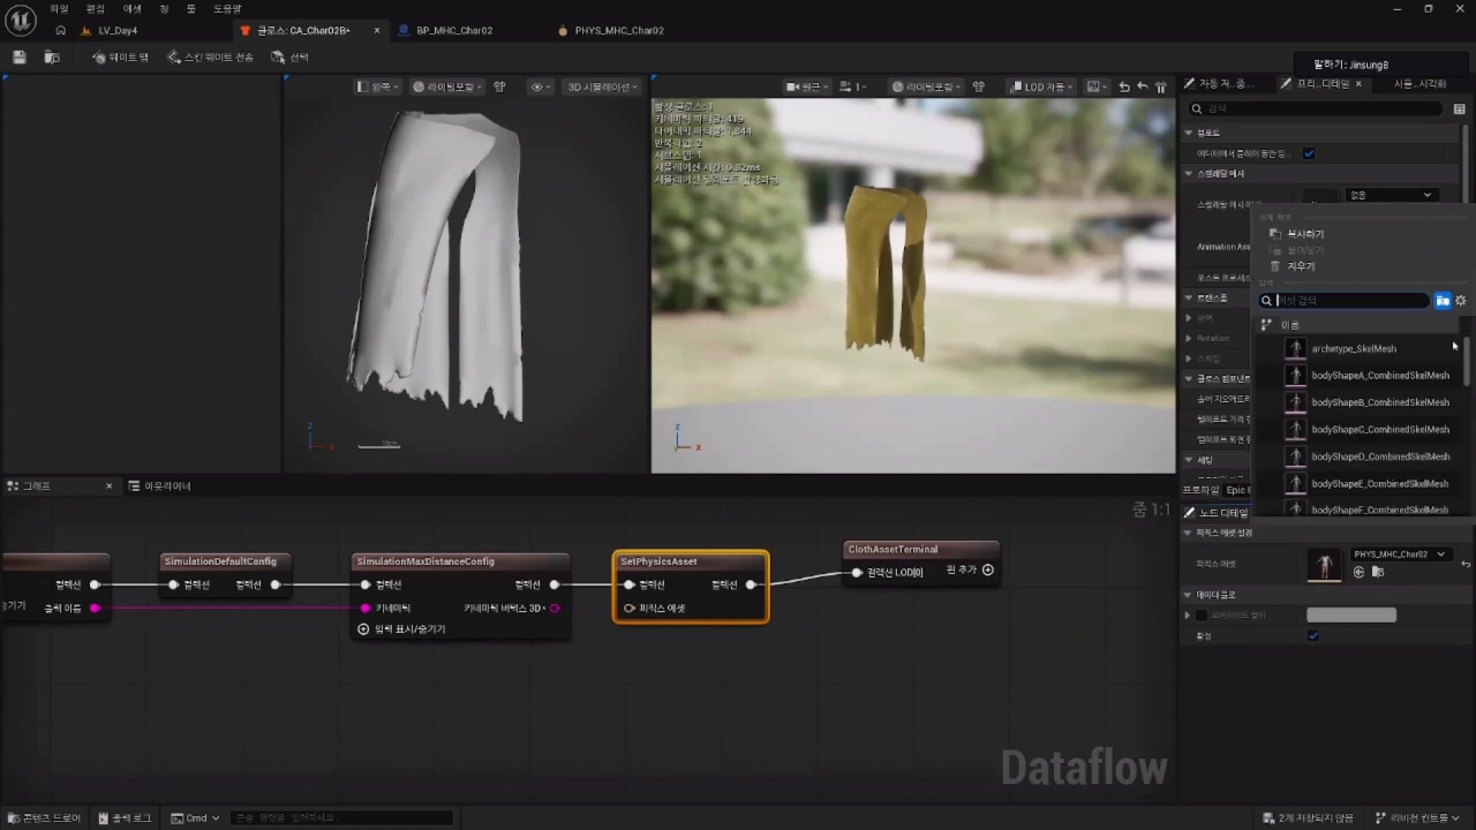
pyautogui.moveTo(1468, 356); pyautogui.dragTo(1468, 622)
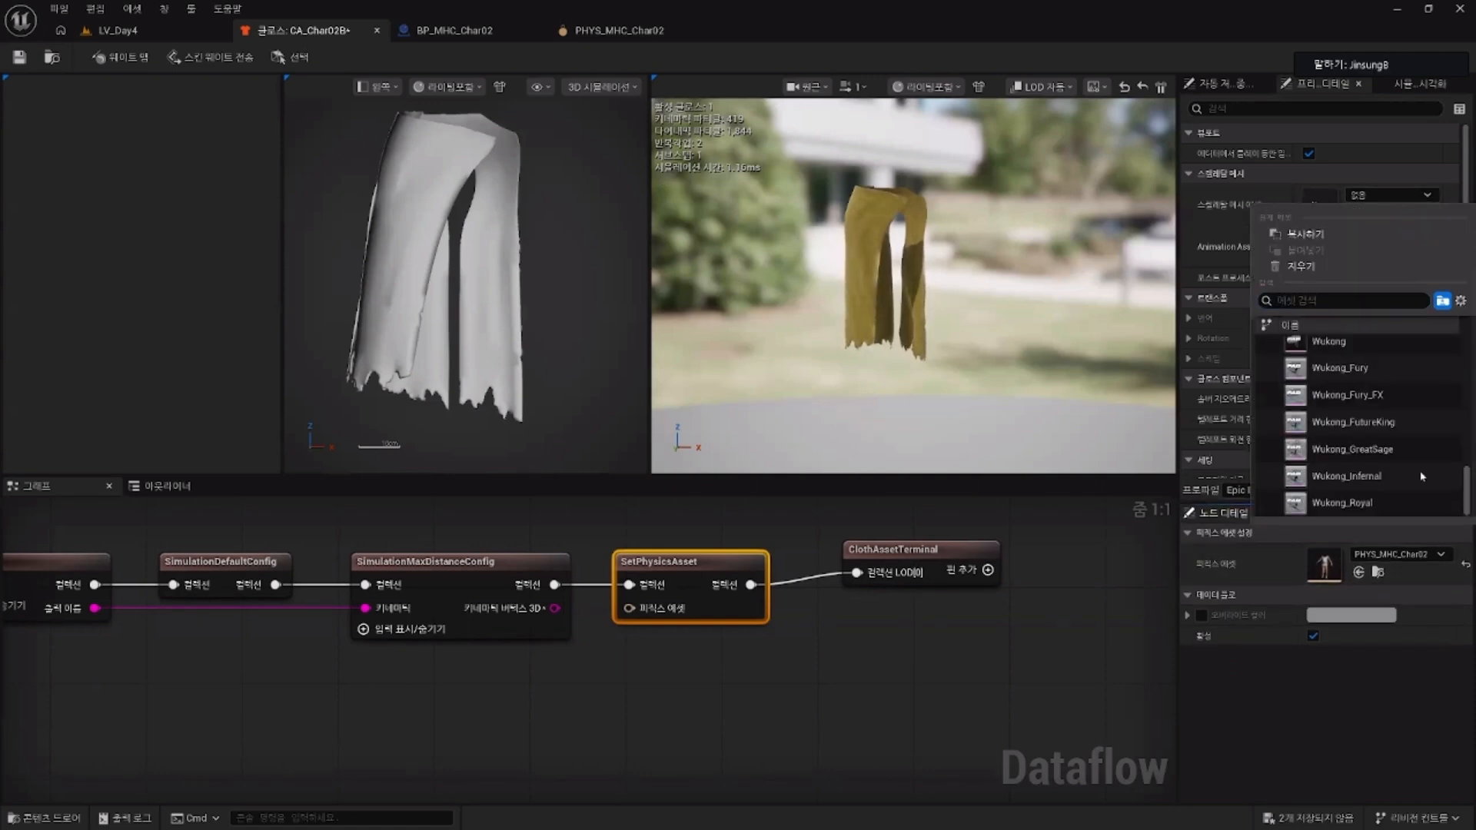
pyautogui.scroll(5, 1424, 473)
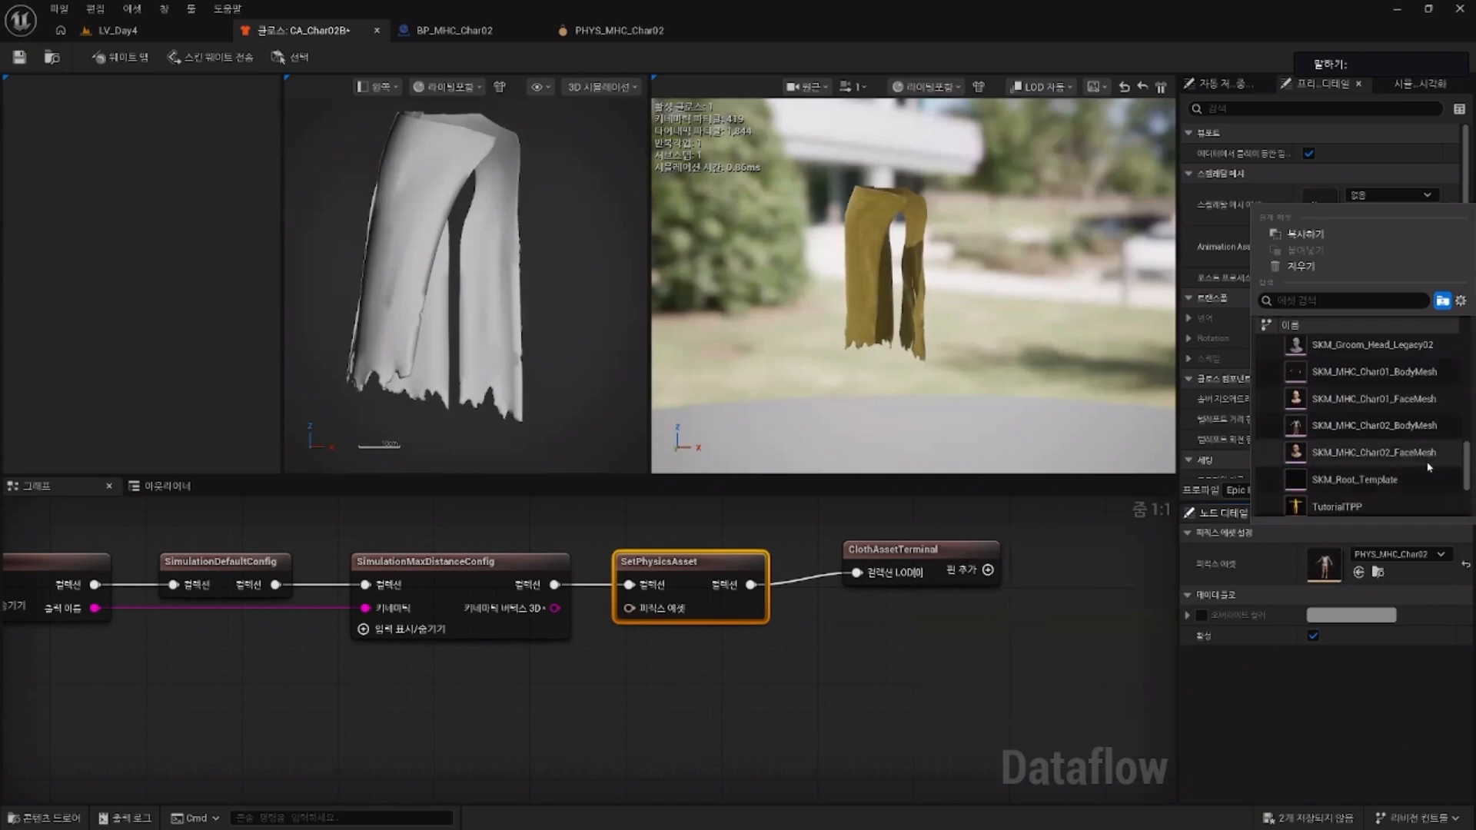
pyautogui.click(1403, 429)
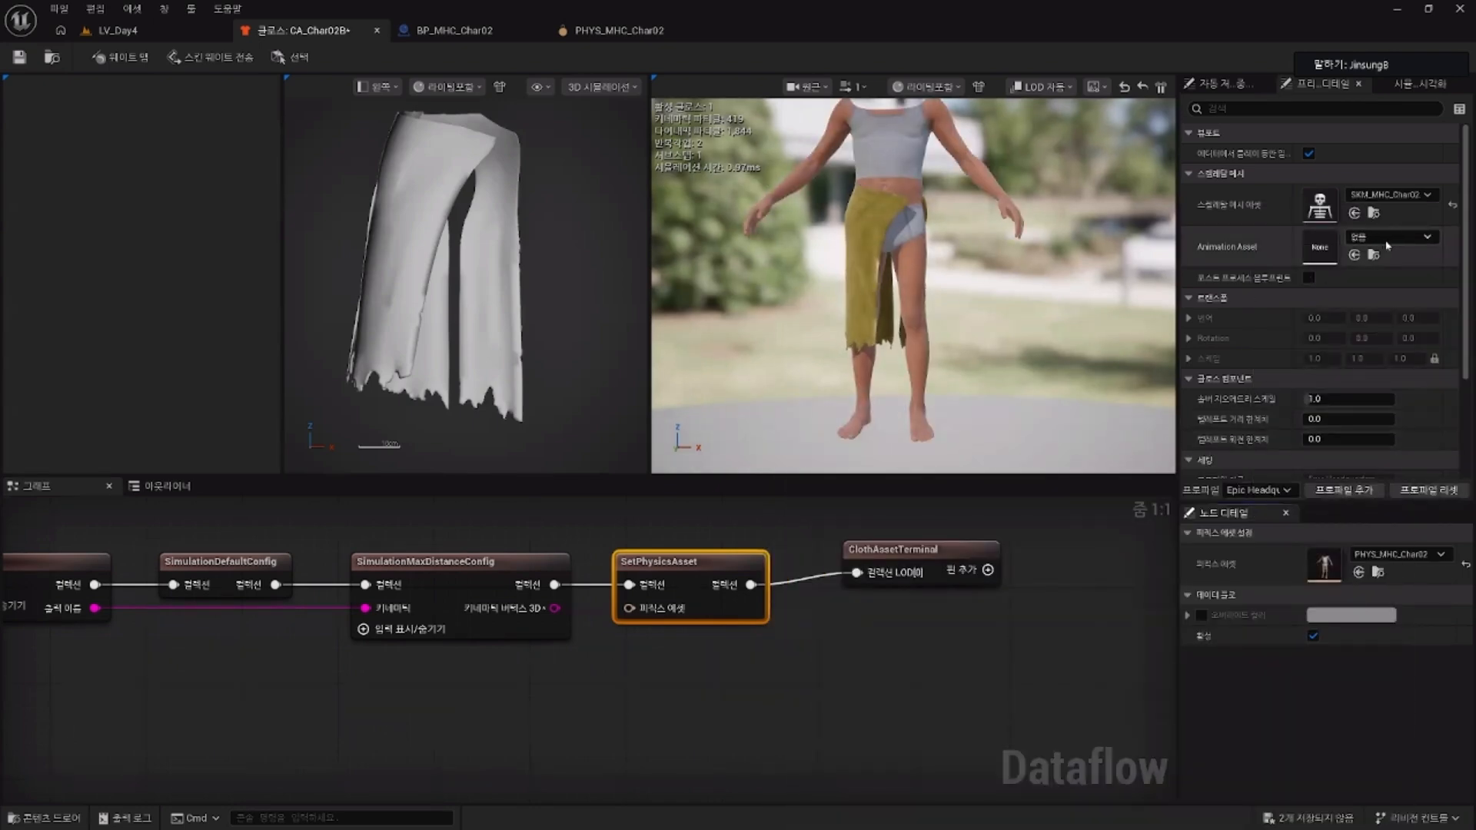
pyautogui.click(1407, 237)
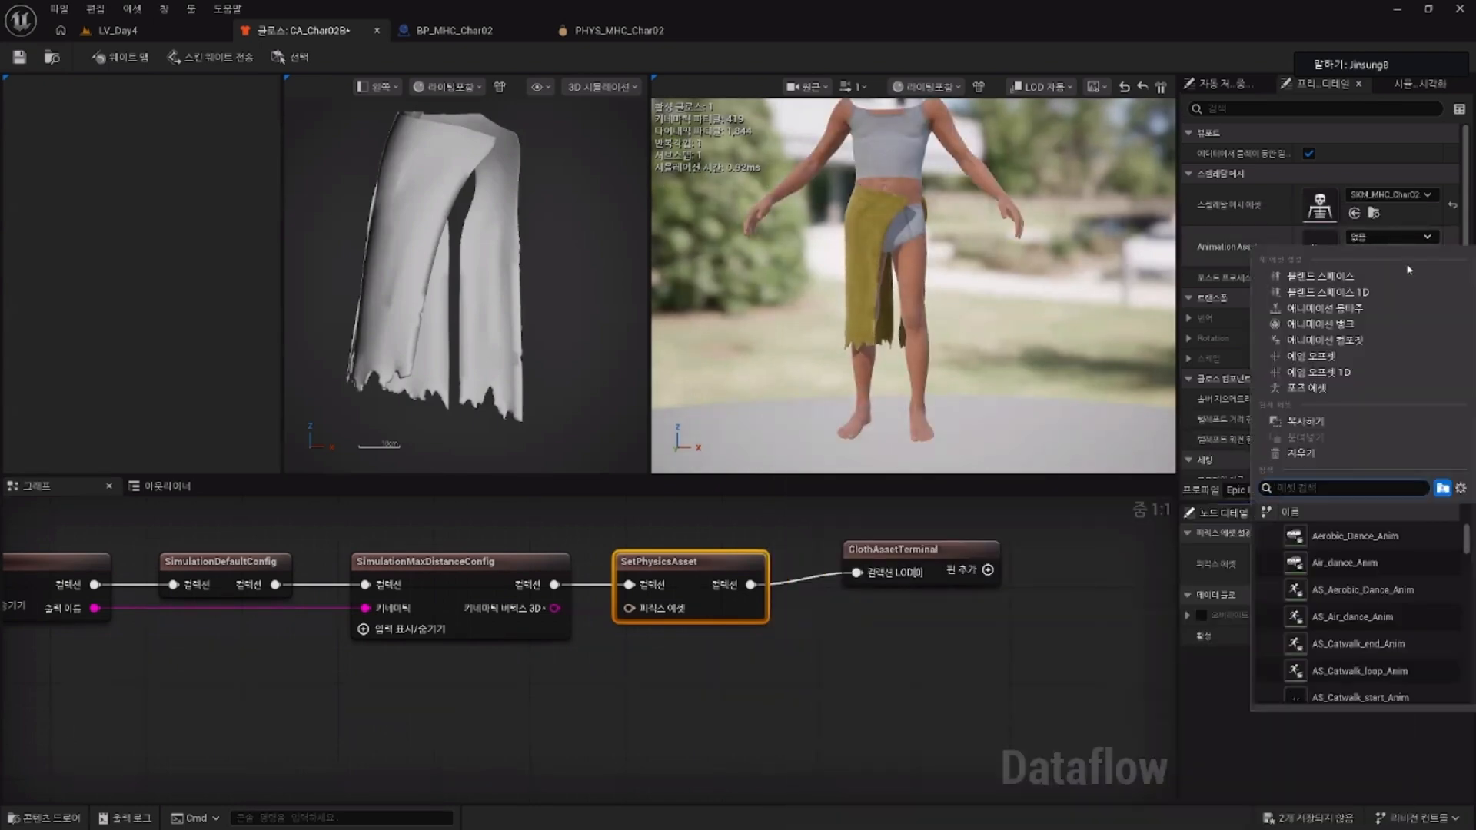
pyautogui.click(1410, 591)
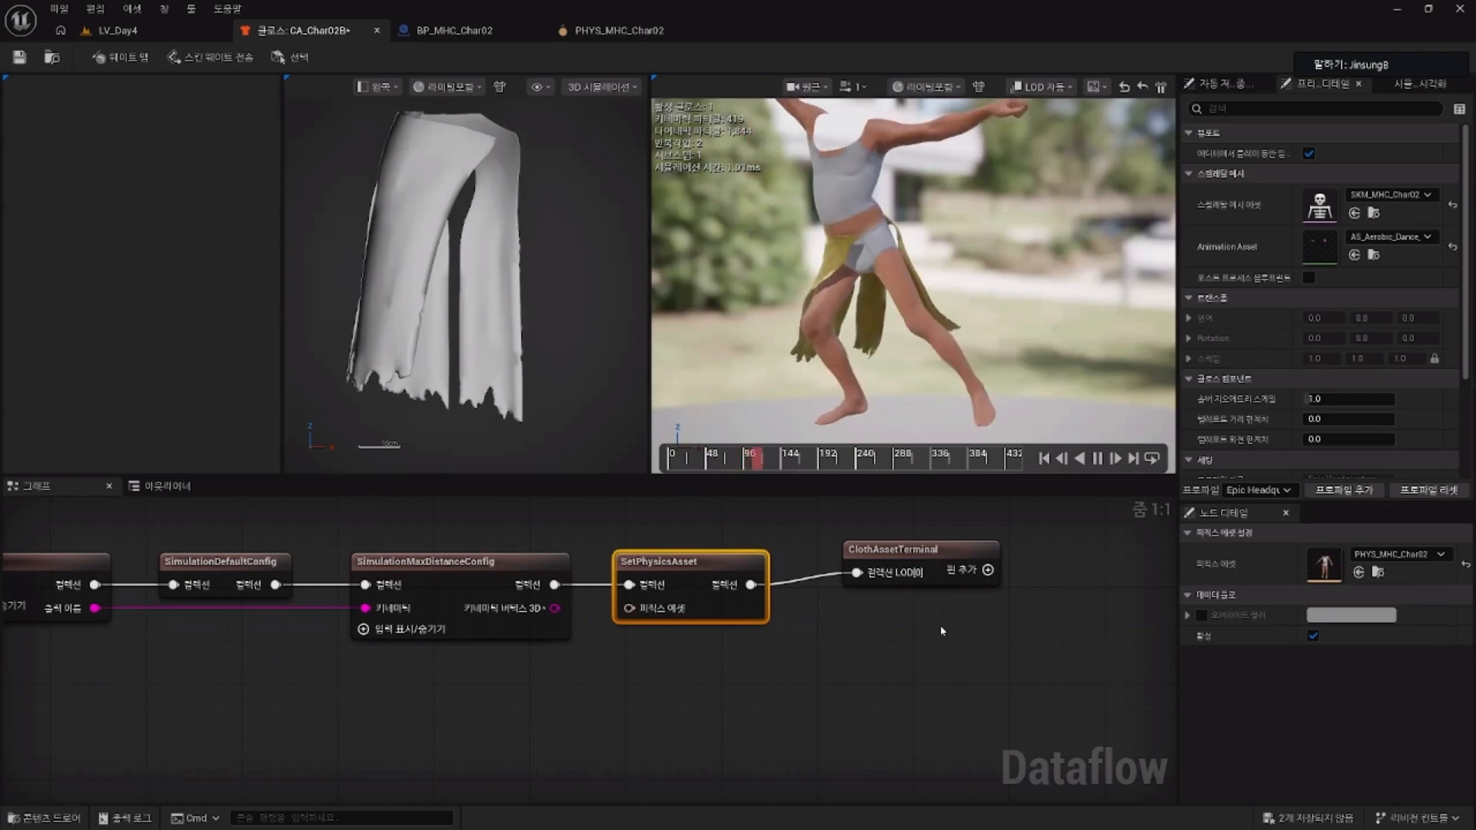
# Step: Examine SimulationDefaultConfig's mass, material, long range attachment and collision properties while the cloth simulates on the dancing body
pyautogui.moveTo(512, 701); pyautogui.dragTo(732, 694, button='right')
pyautogui.click(474, 682)
pyautogui.moveTo(470, 679); pyautogui.dragTo(486, 559)
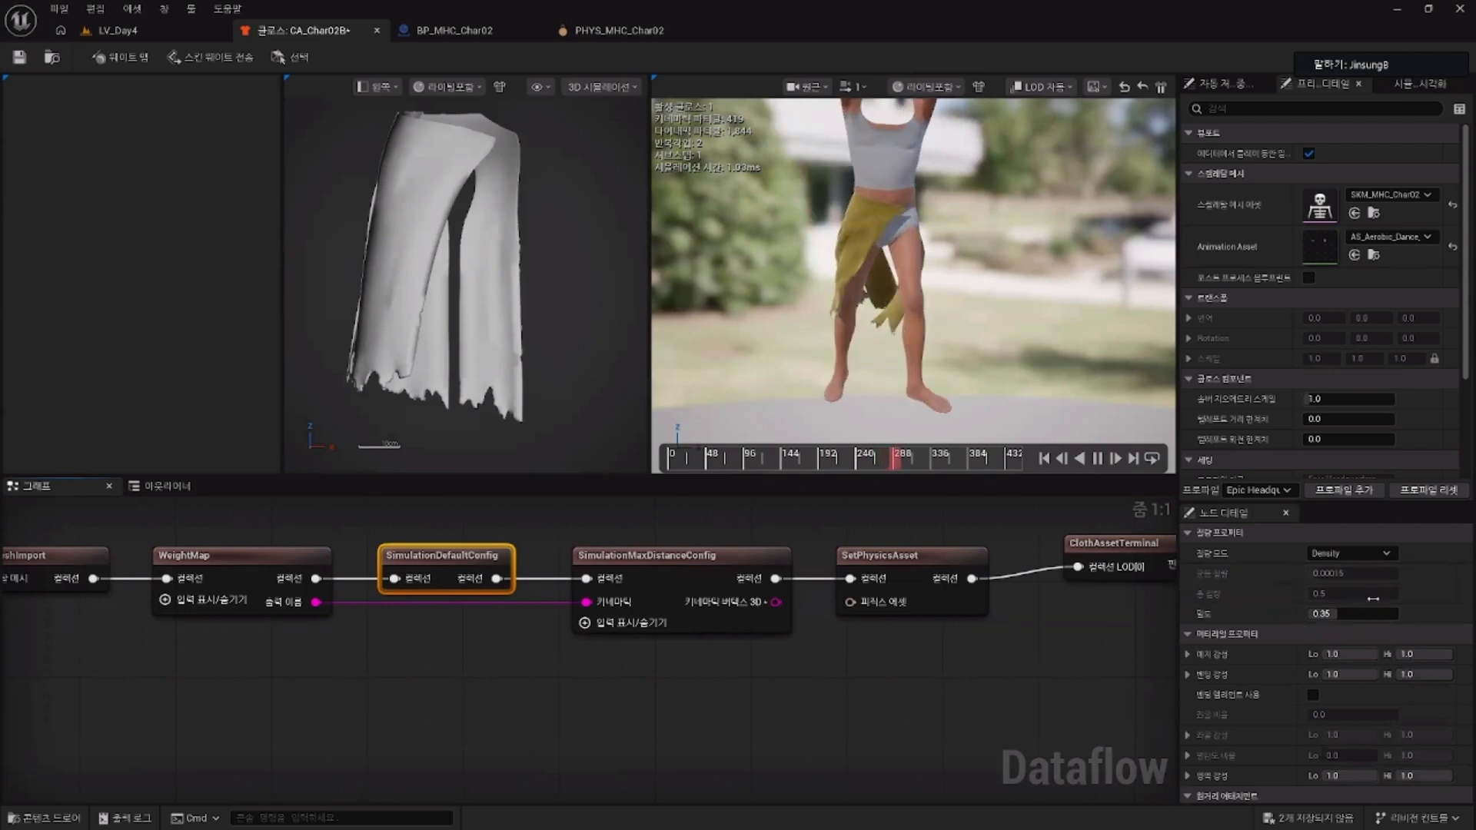
pyautogui.scroll(-2, 1313, 688)
pyautogui.scroll(-4, 1313, 688)
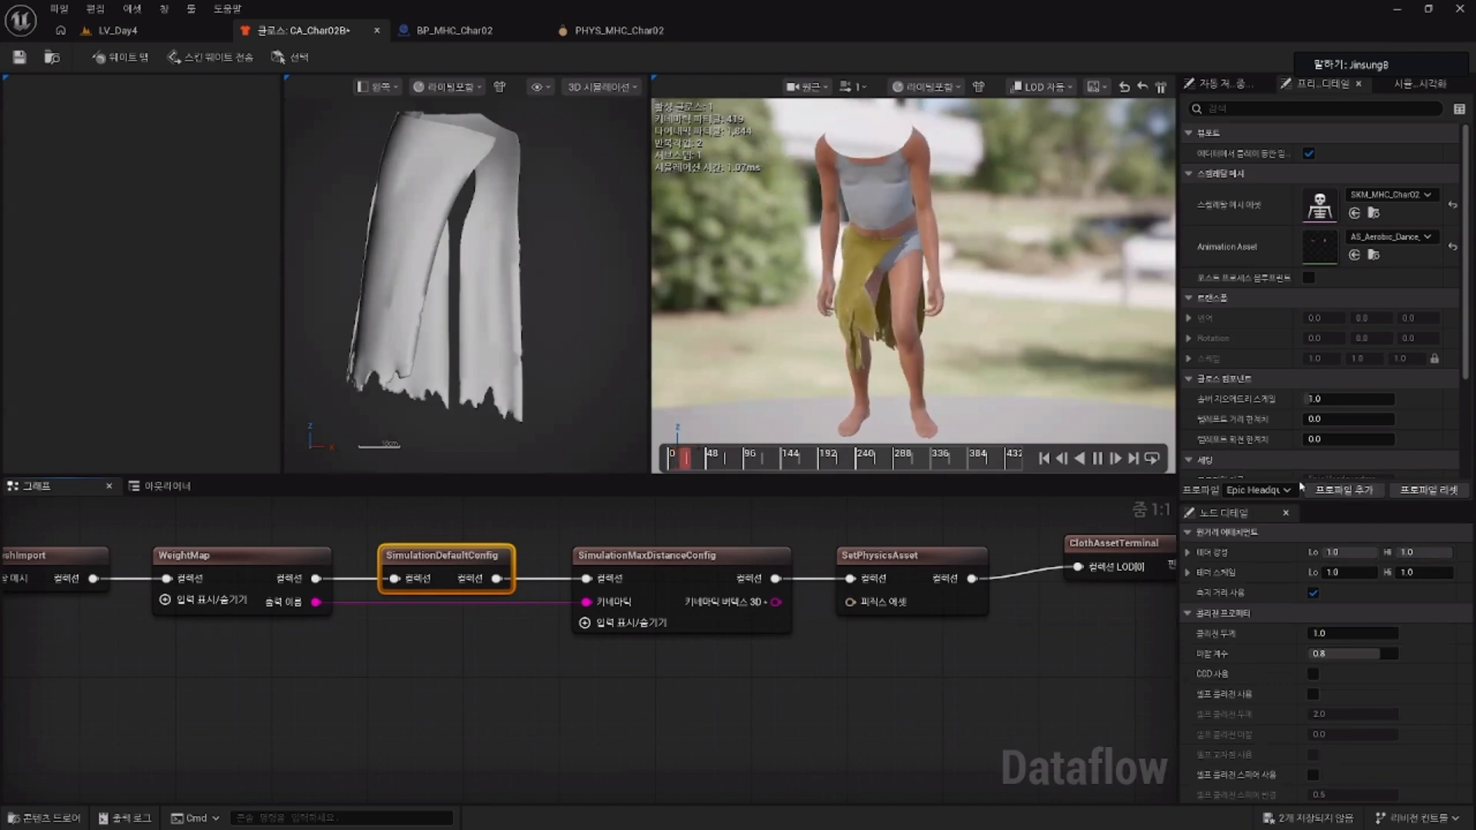
pyautogui.scroll(3, 1358, 675)
pyautogui.scroll(4, 1358, 675)
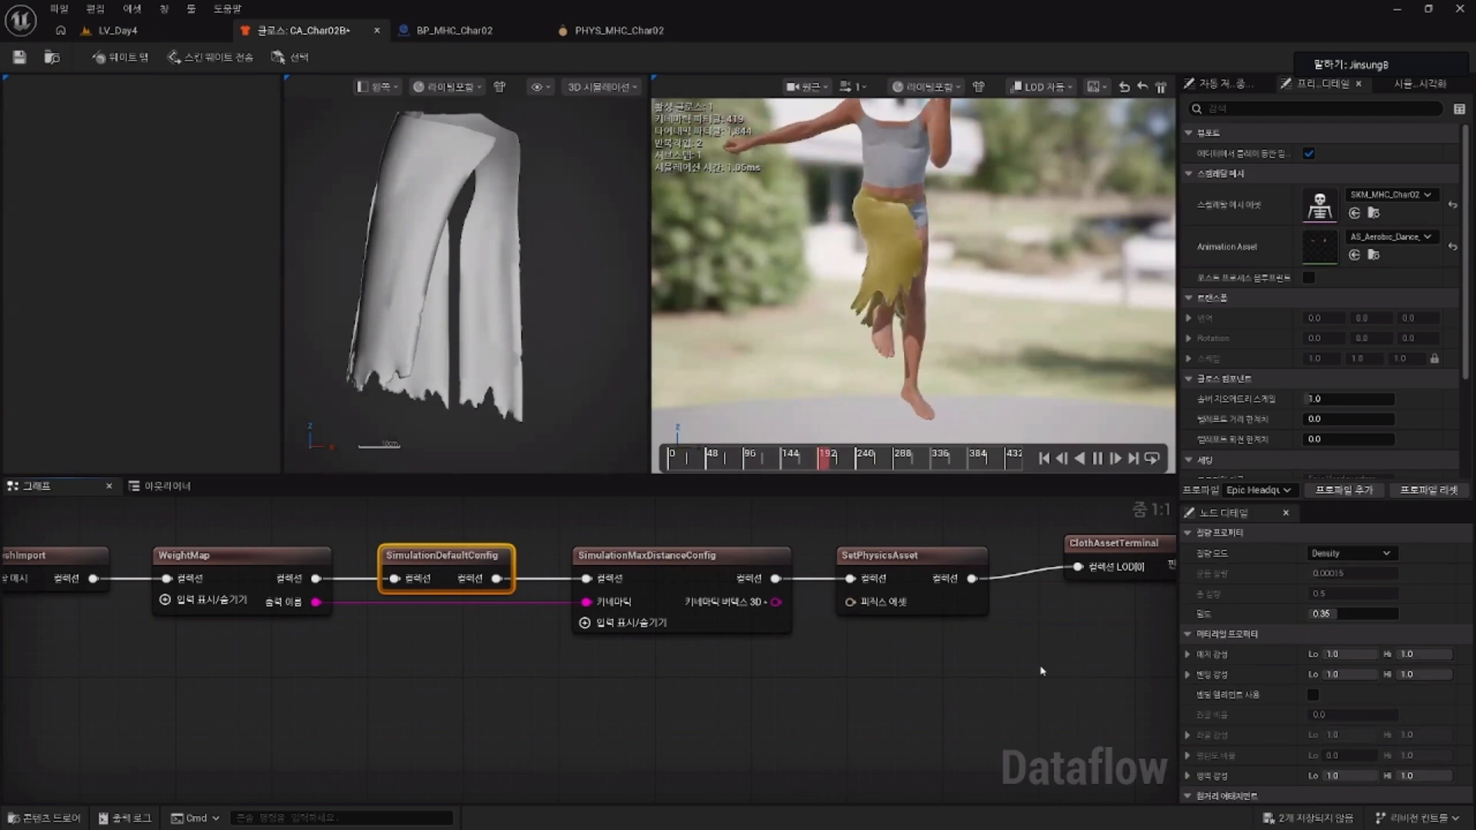
# Step: Review the whole node chain from SKM_ClothB to ClothAssetTerminal and the SimulationMaxDistanceConfig and SimulationDefaultConfig settings
pyautogui.scroll(-3, 968, 646)
pyautogui.click(970, 570)
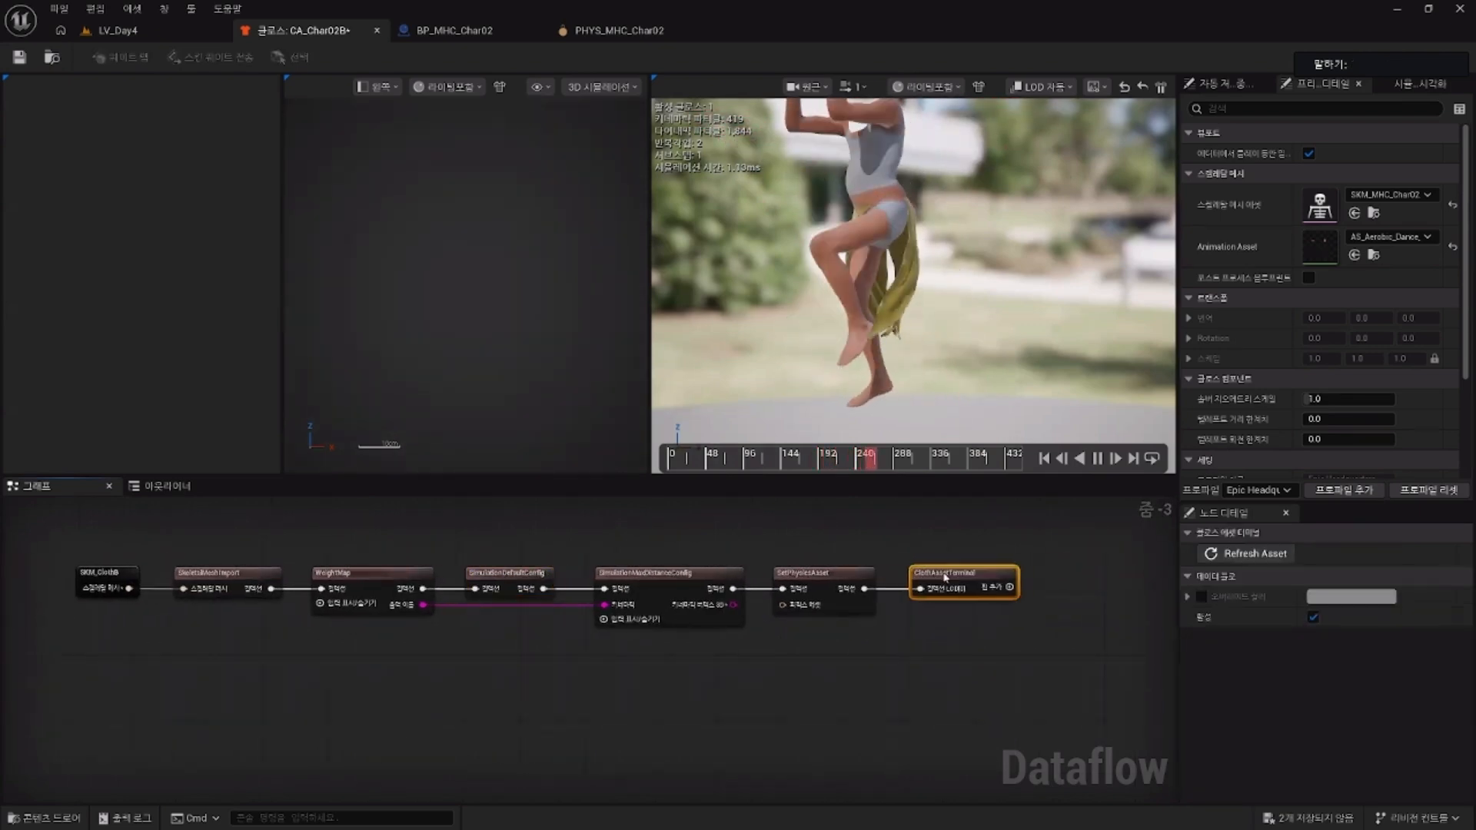
pyautogui.moveTo(90, 541); pyautogui.dragTo(981, 635)
pyautogui.click(989, 673)
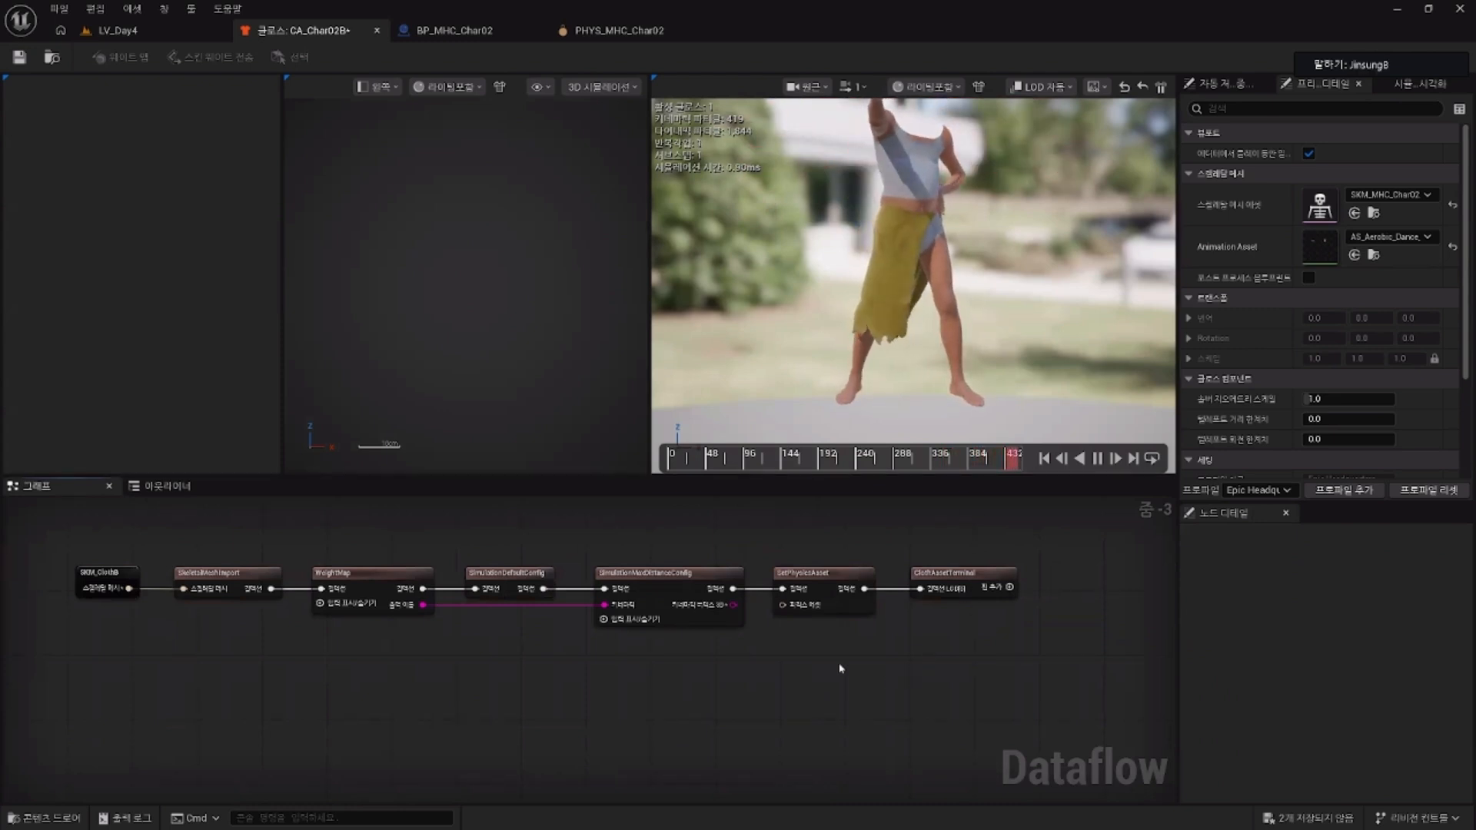
pyautogui.click(669, 576)
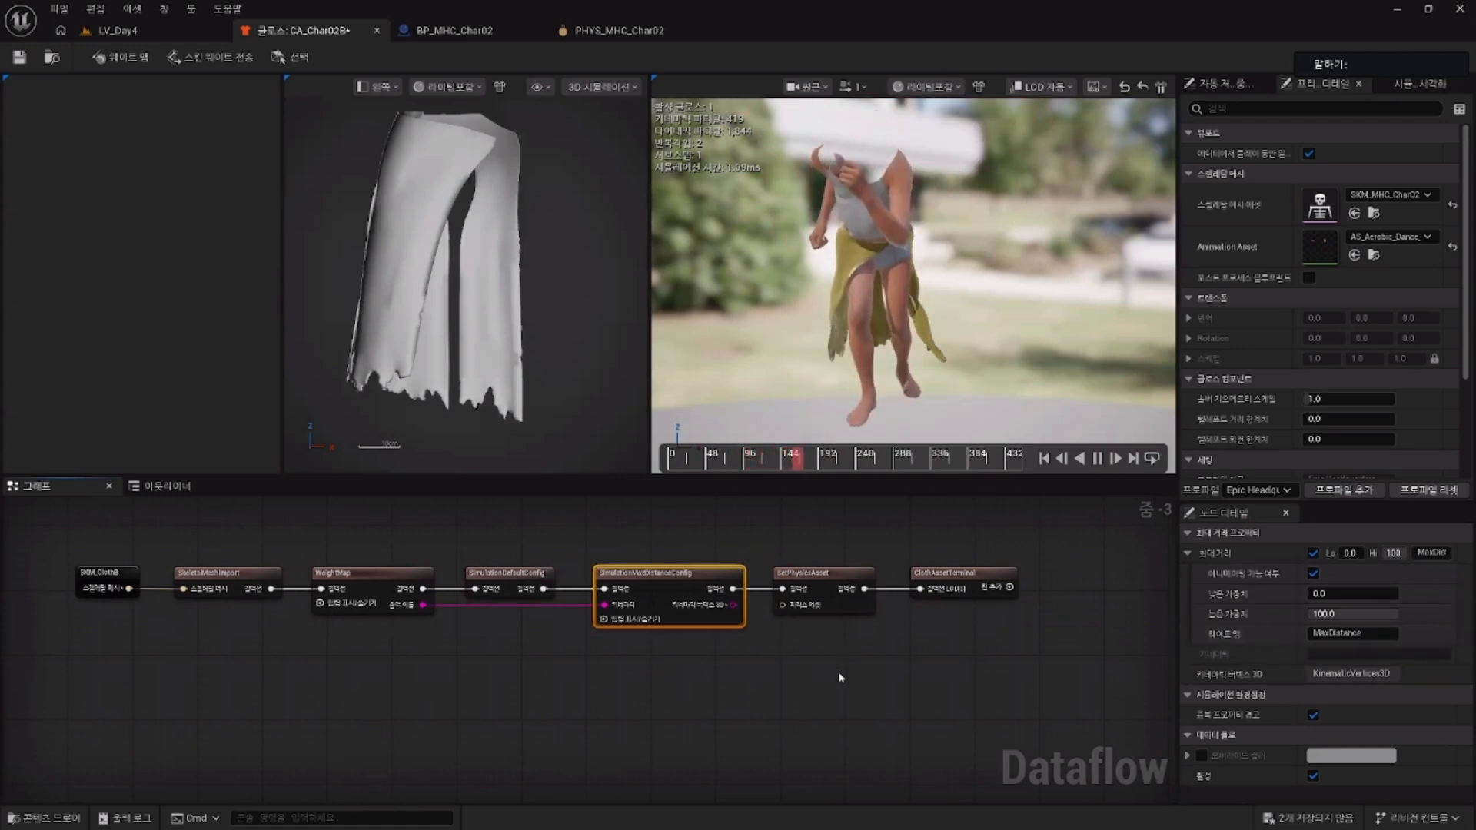
pyautogui.click(510, 575)
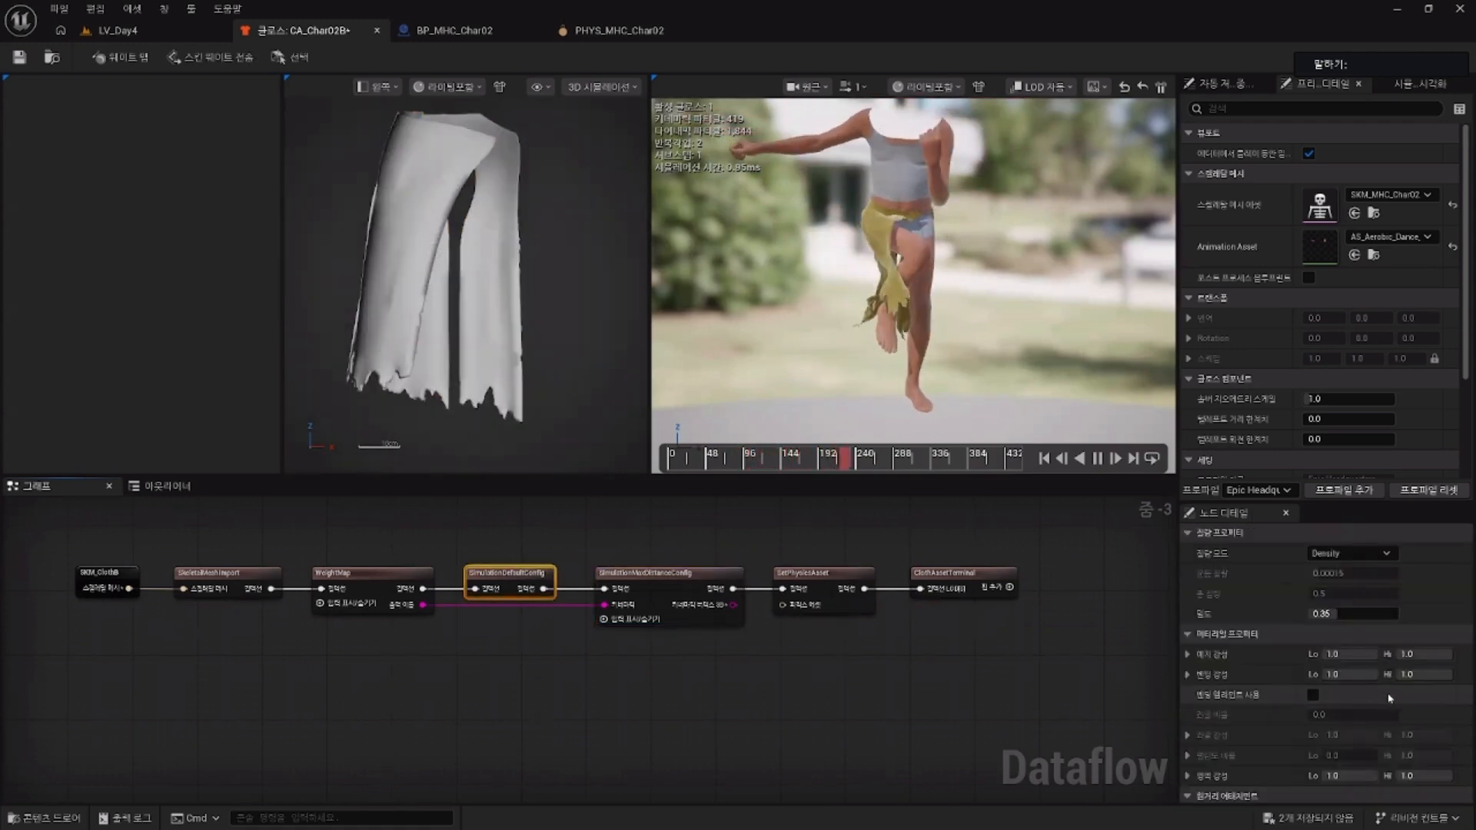
pyautogui.scroll(-5, 1430, 646)
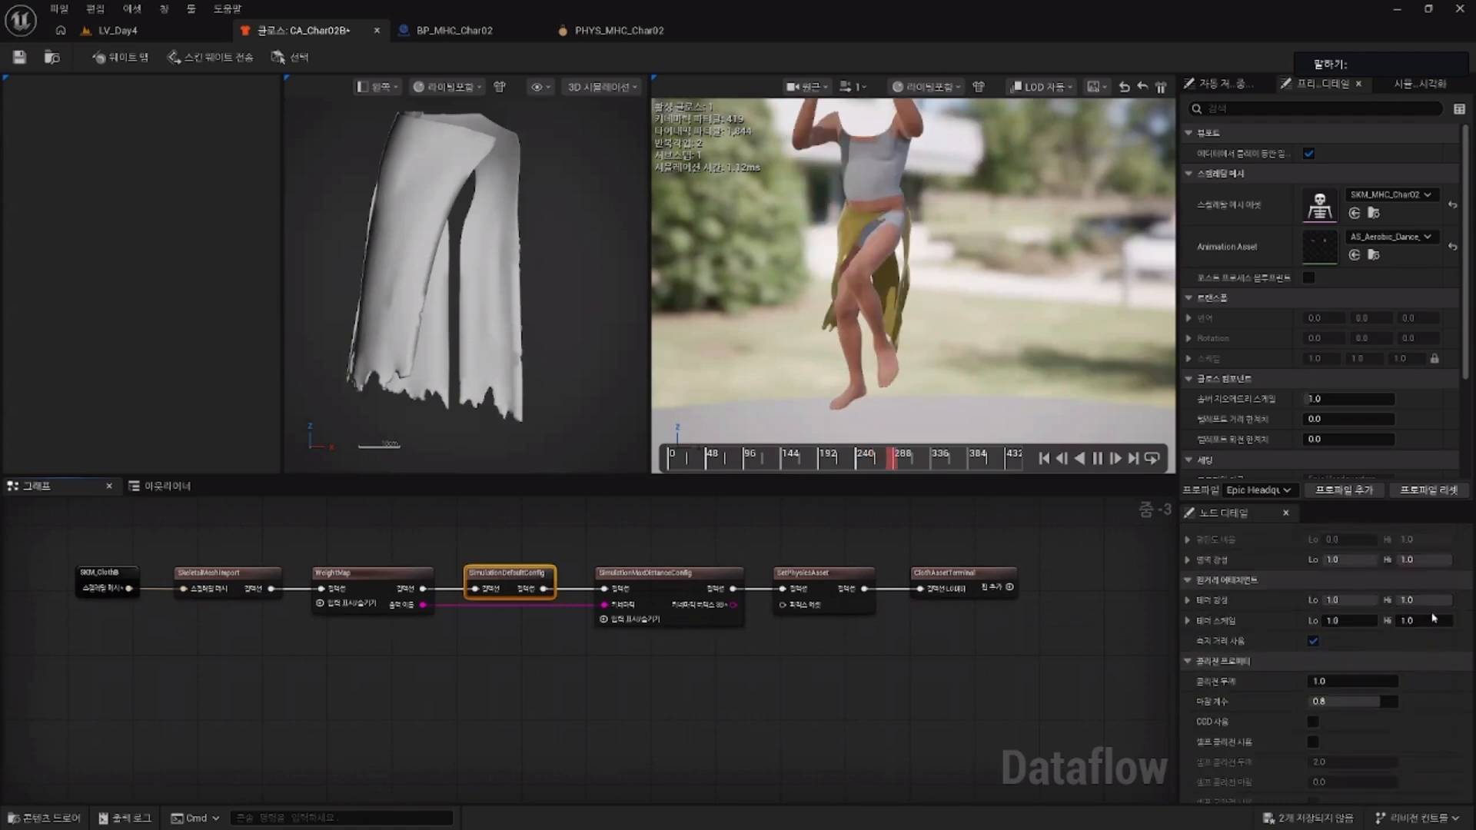
# Step: Try a collision thickness of about 10.24 on SimulationDefaultConfig, and reset it to the default
pyautogui.scroll(-2, 1263, 631)
pyautogui.scroll(1, 834, 681)
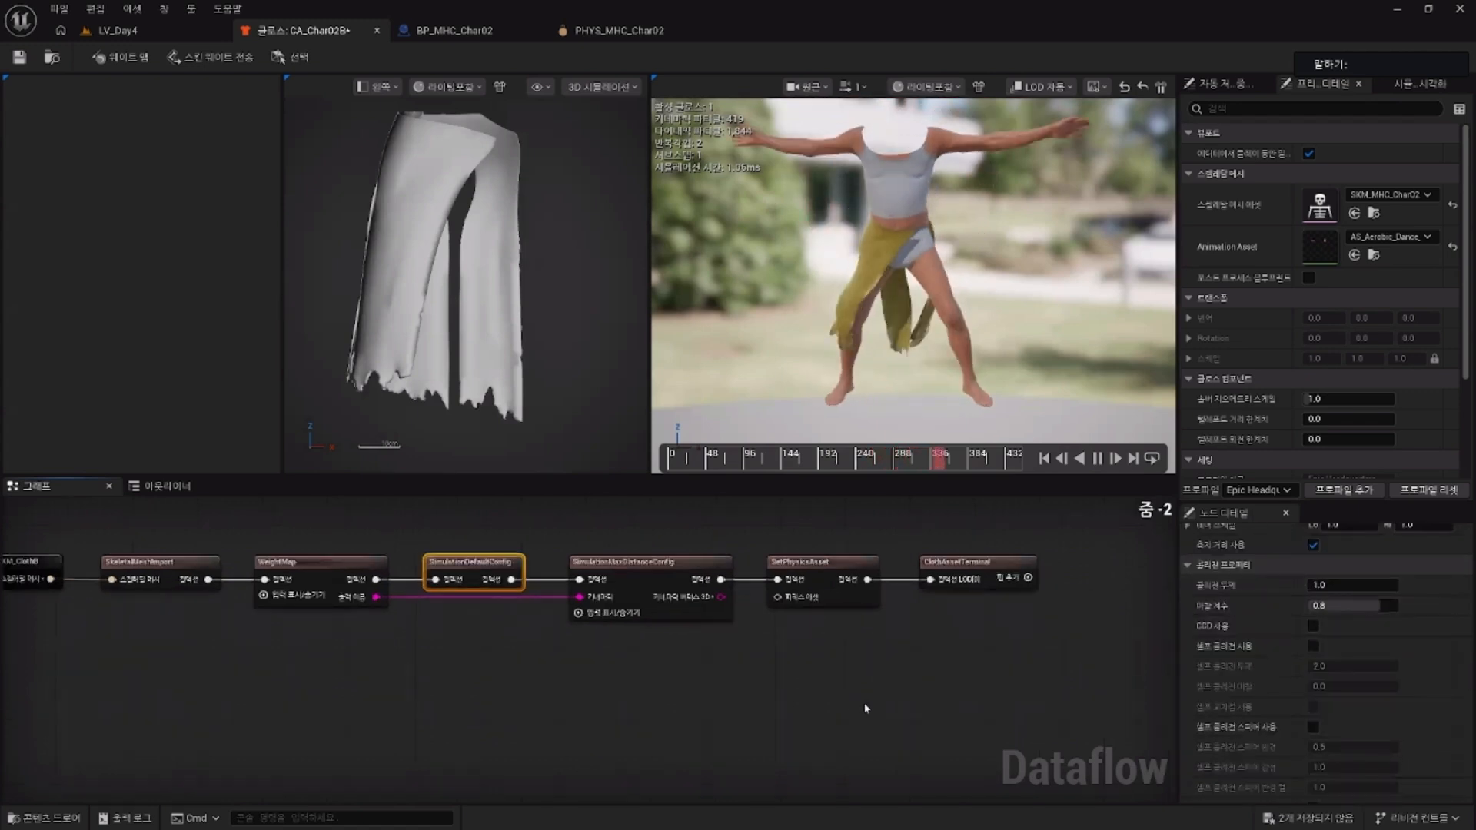
pyautogui.moveTo(1334, 586)
pyautogui.mouseDown()
pyautogui.moveTo(1384, 585)
pyautogui.moveTo(1318, 585)
pyautogui.moveTo(1344, 585)
pyautogui.mouseUp()
pyautogui.click(1344, 585)
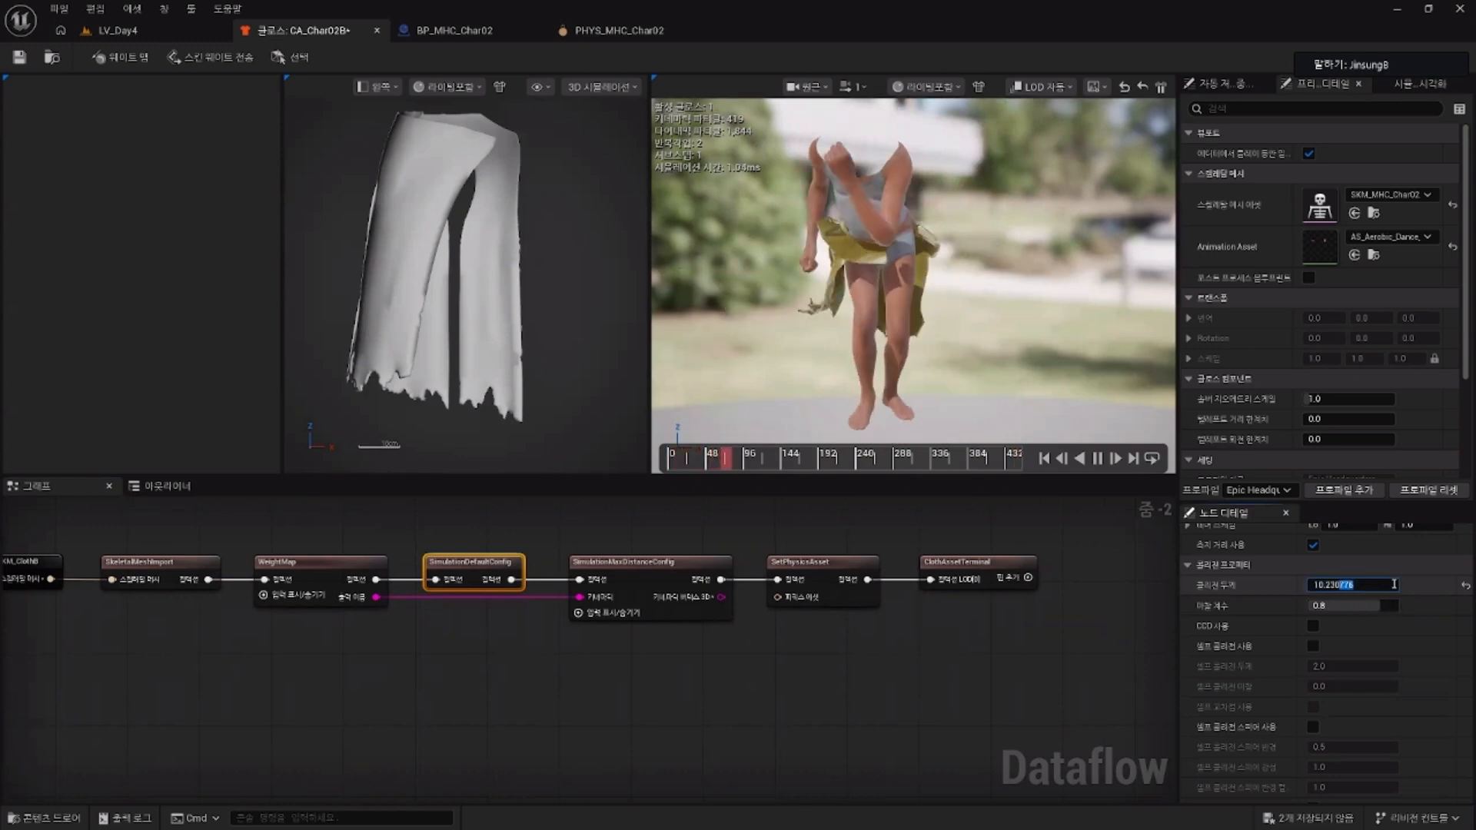
pyautogui.click(1465, 585)
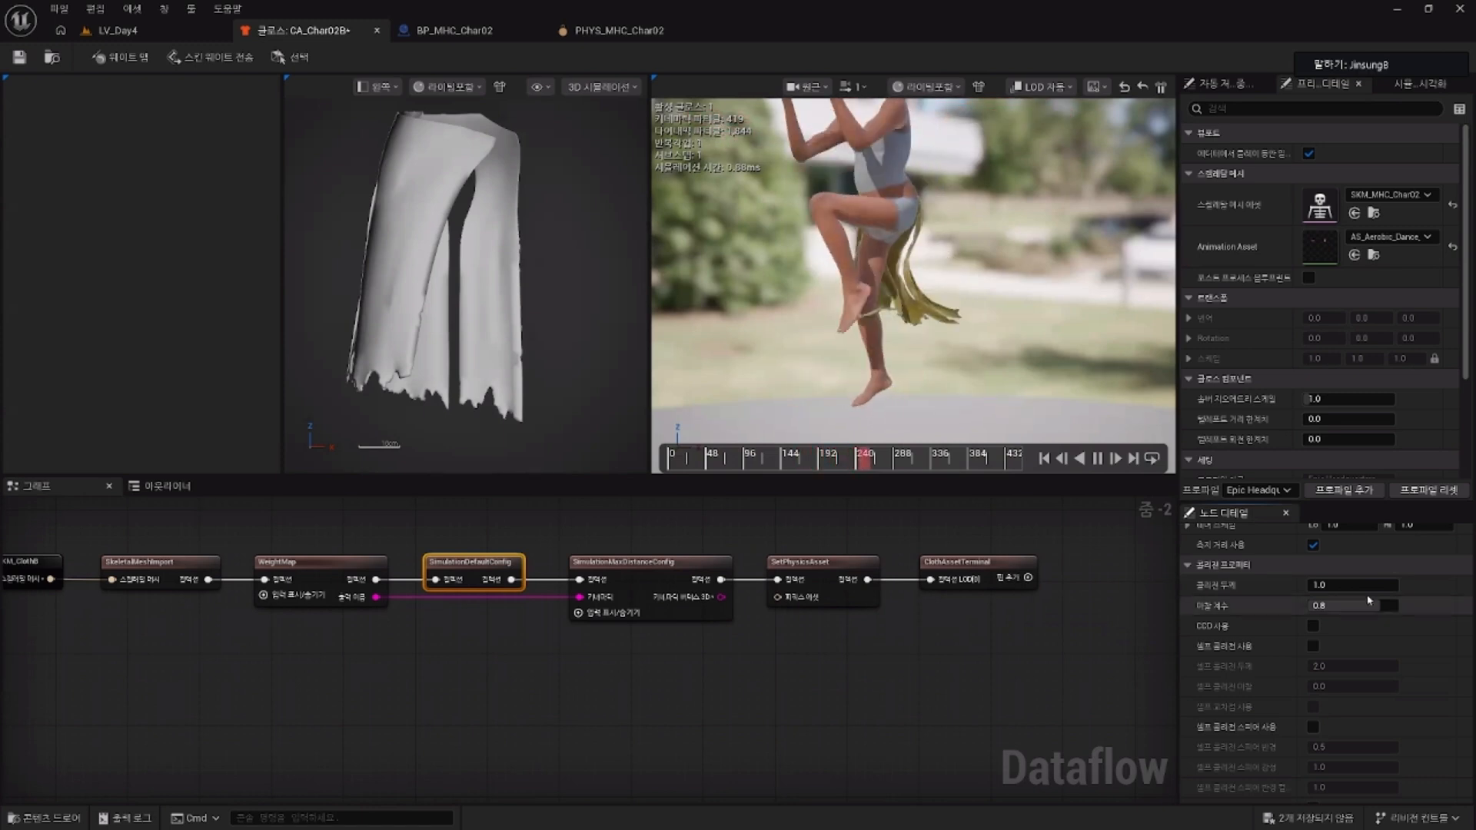
# Step: Raise SimulationDefaultConfig's collision thickness to about 3.4 and save the CA_Char02B cloth asset
pyautogui.moveTo(1330, 585); pyautogui.dragTo(1360, 585)
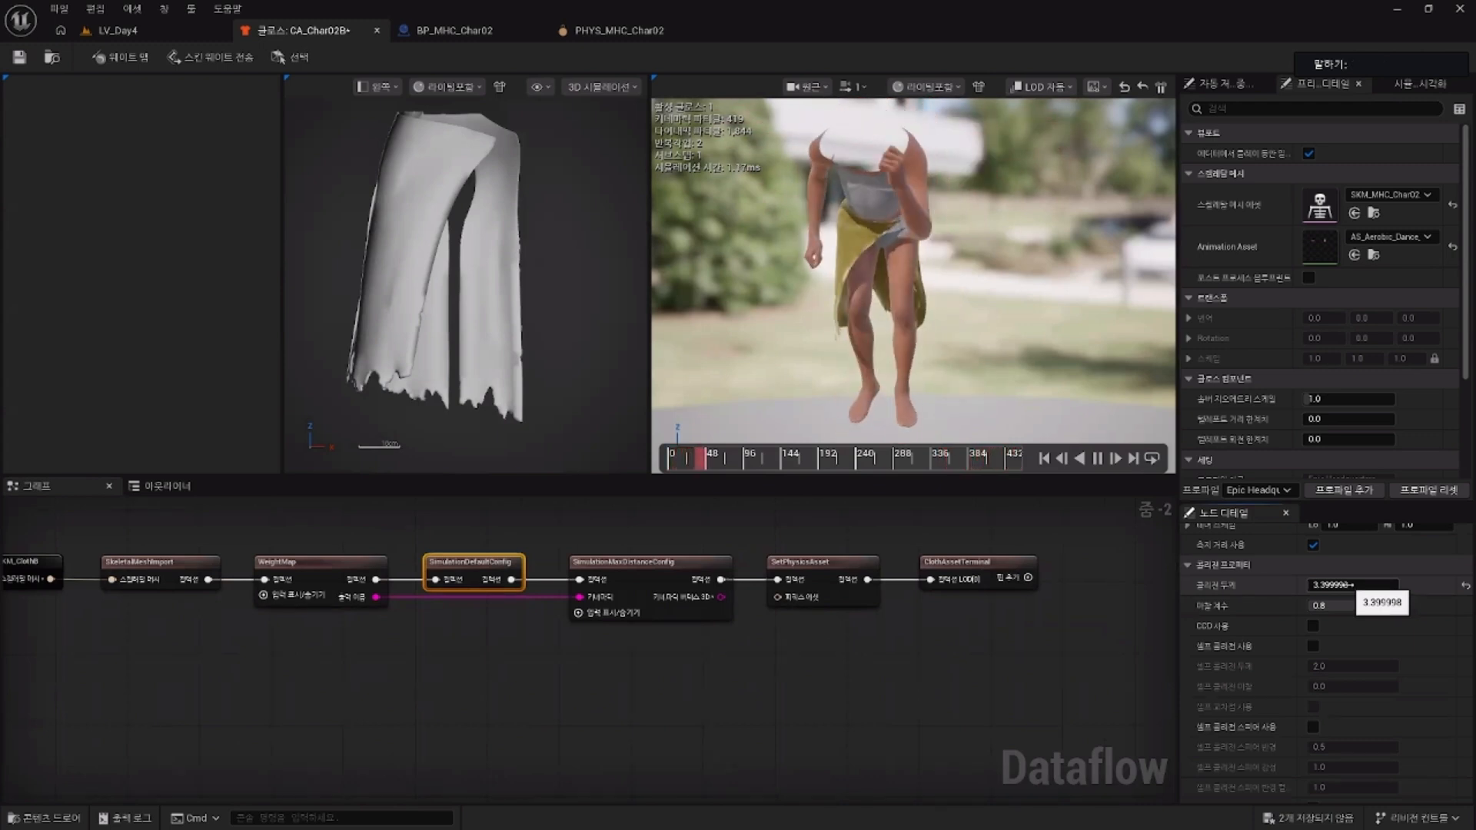
pyautogui.click(934, 638)
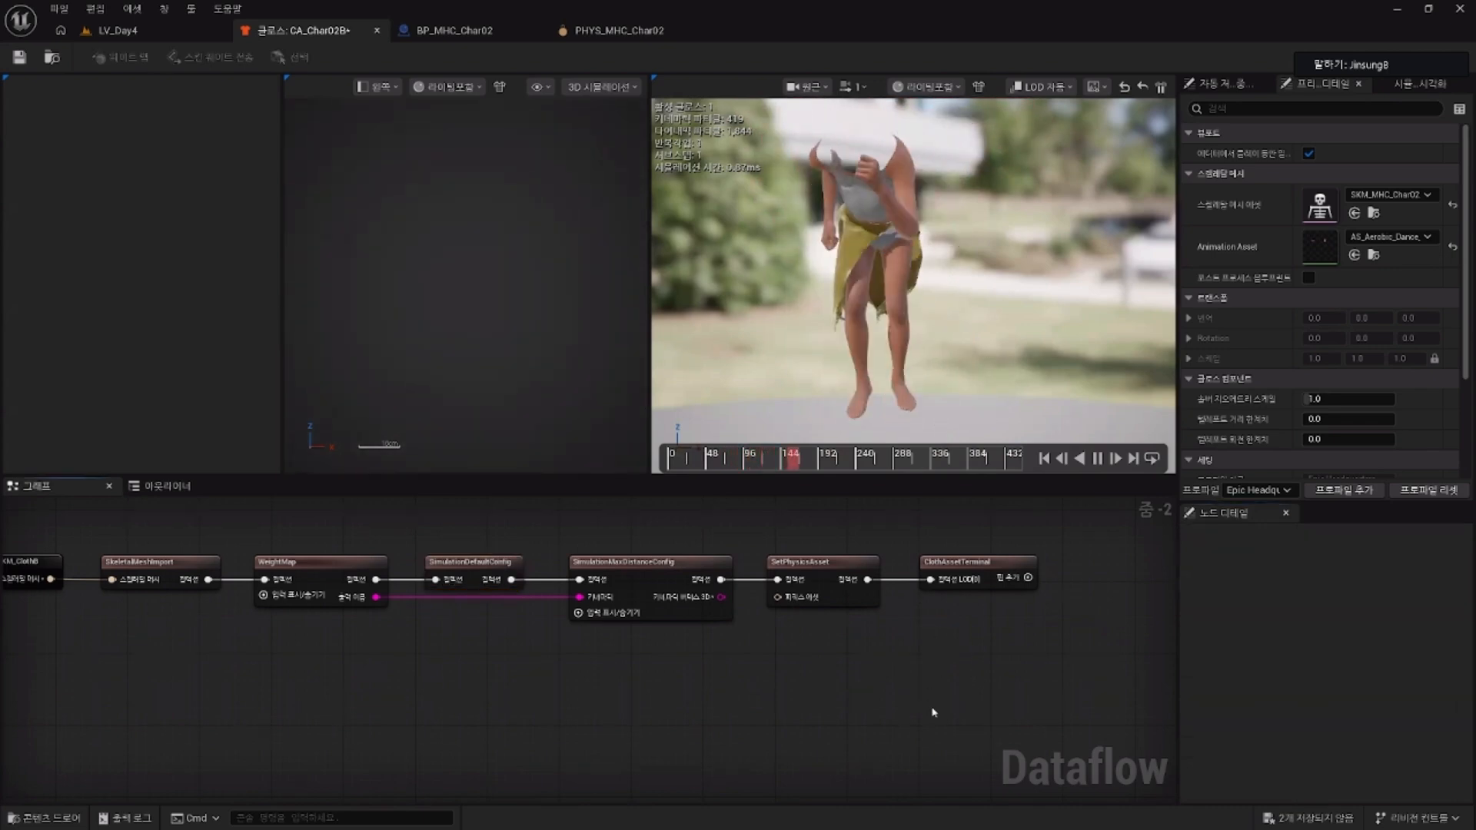
pyautogui.click(19, 57)
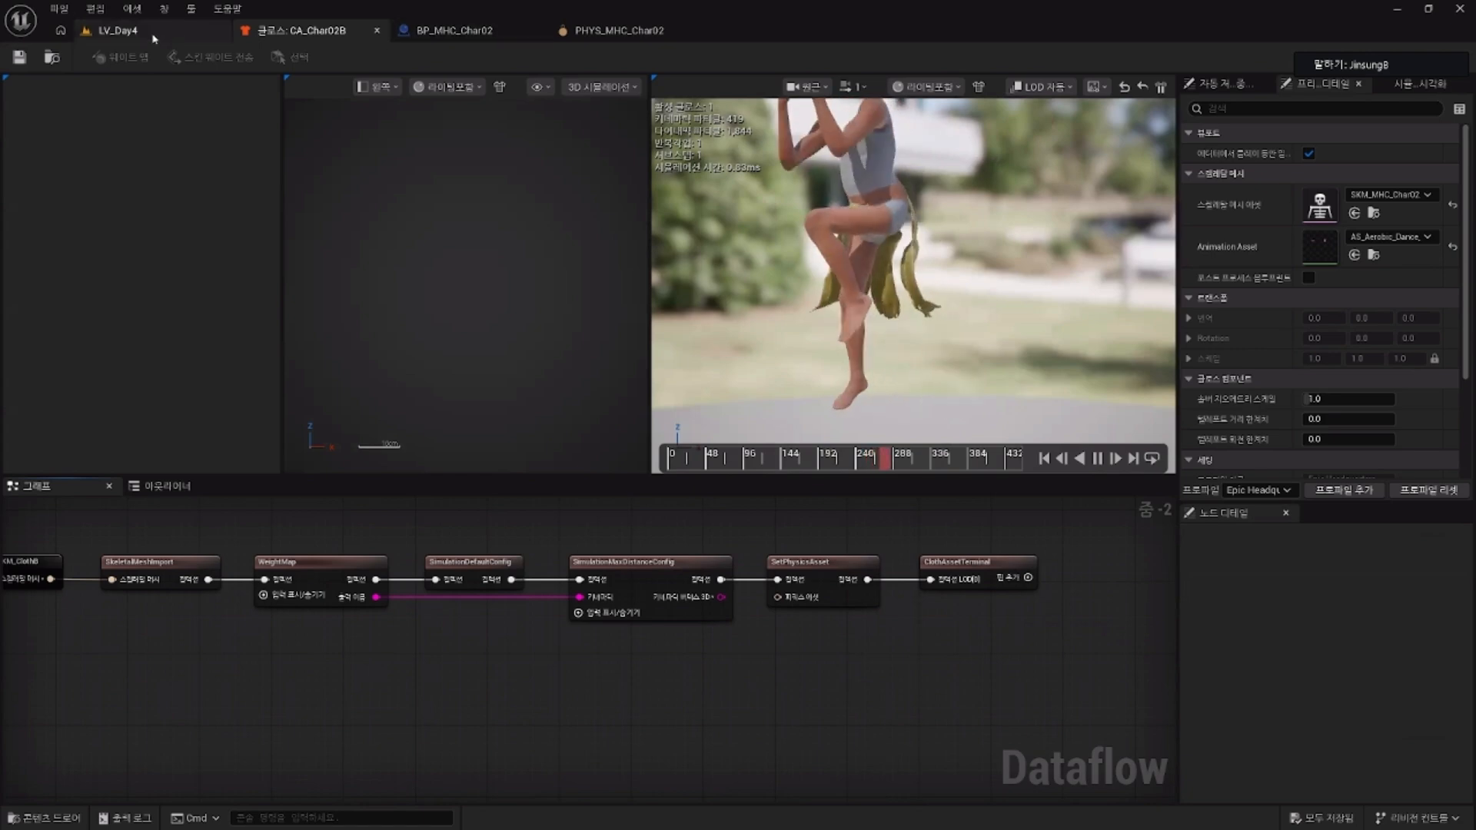
# Step: Return to LV_Day4 and create a physics outfit asset named OA_Char02B in the Day4/MHC/Cloth folder
pyautogui.click(193, 31)
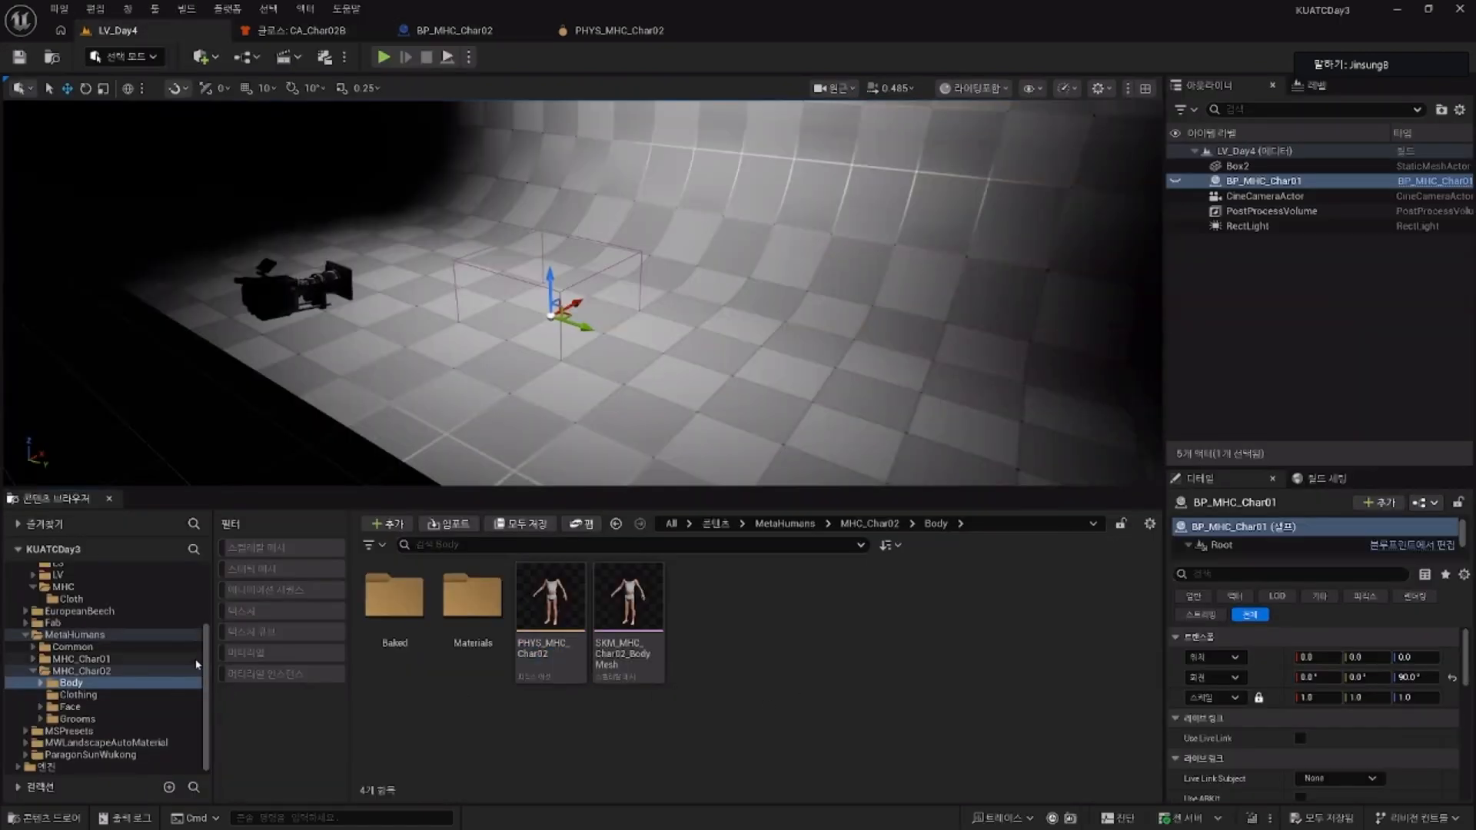
pyautogui.scroll(1, 210, 675)
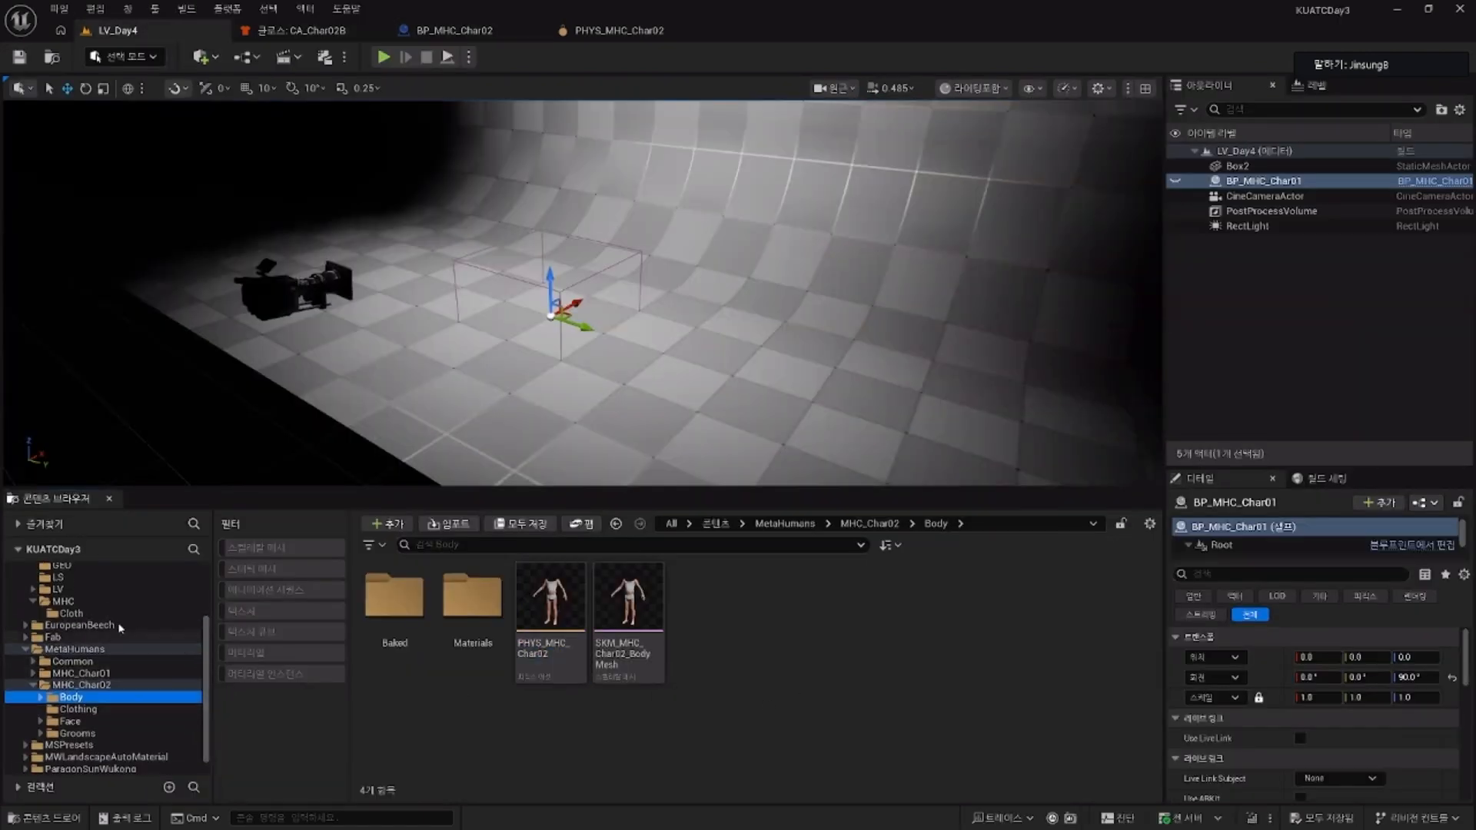
pyautogui.click(108, 613)
pyautogui.click(552, 756)
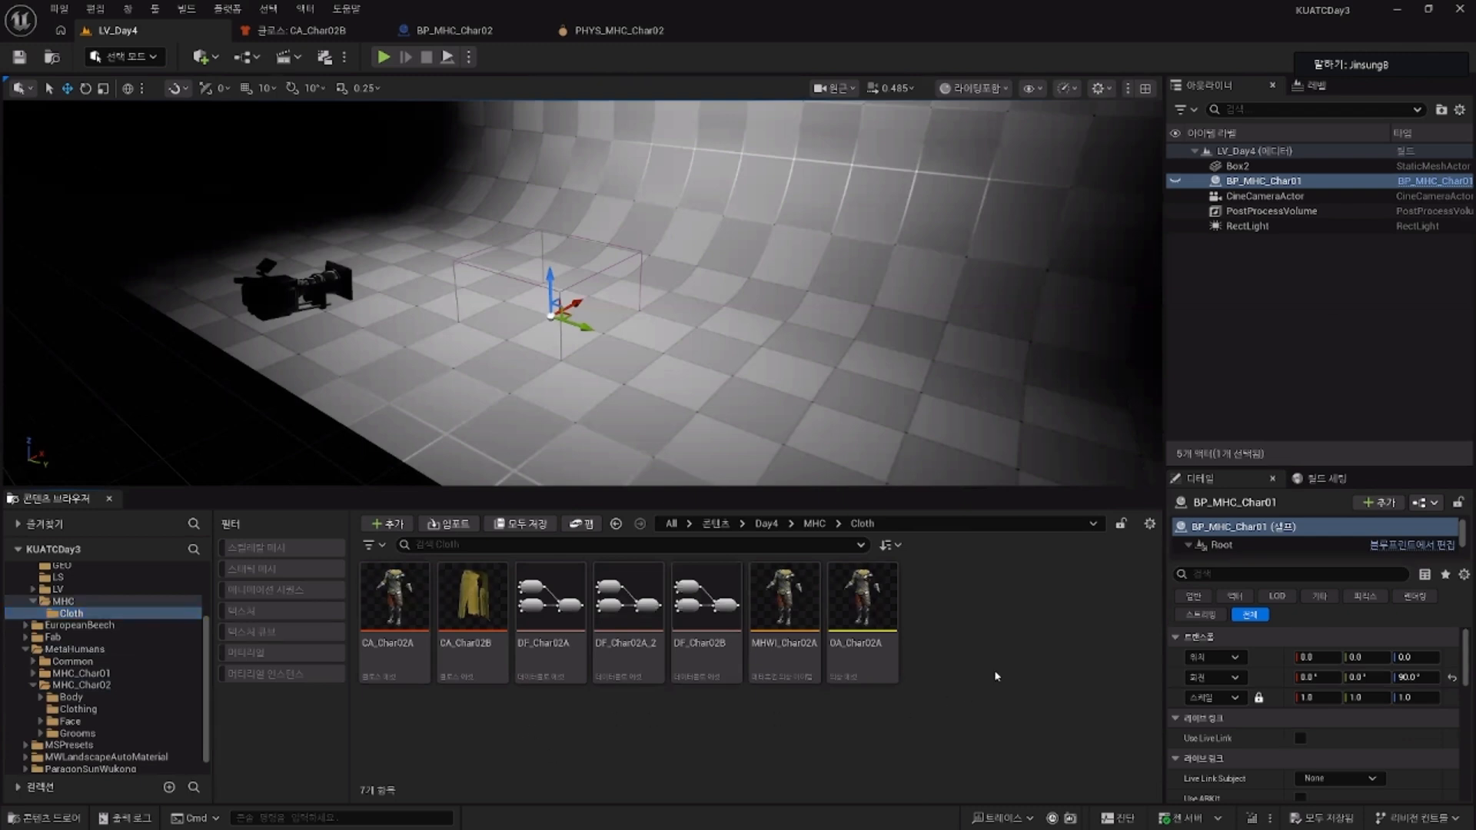
pyautogui.rightClick(980, 615)
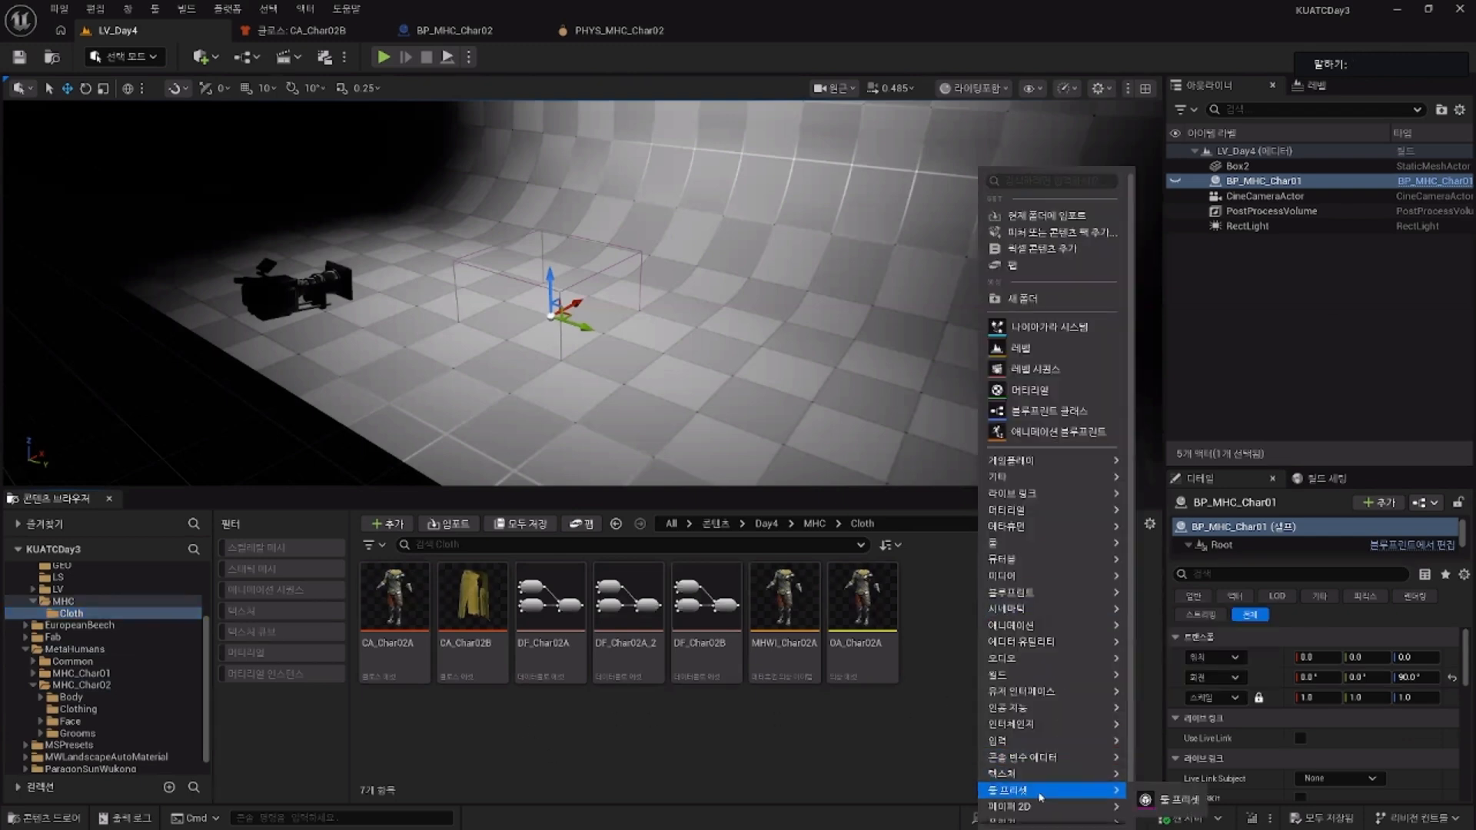
pyautogui.moveTo(1114, 526)
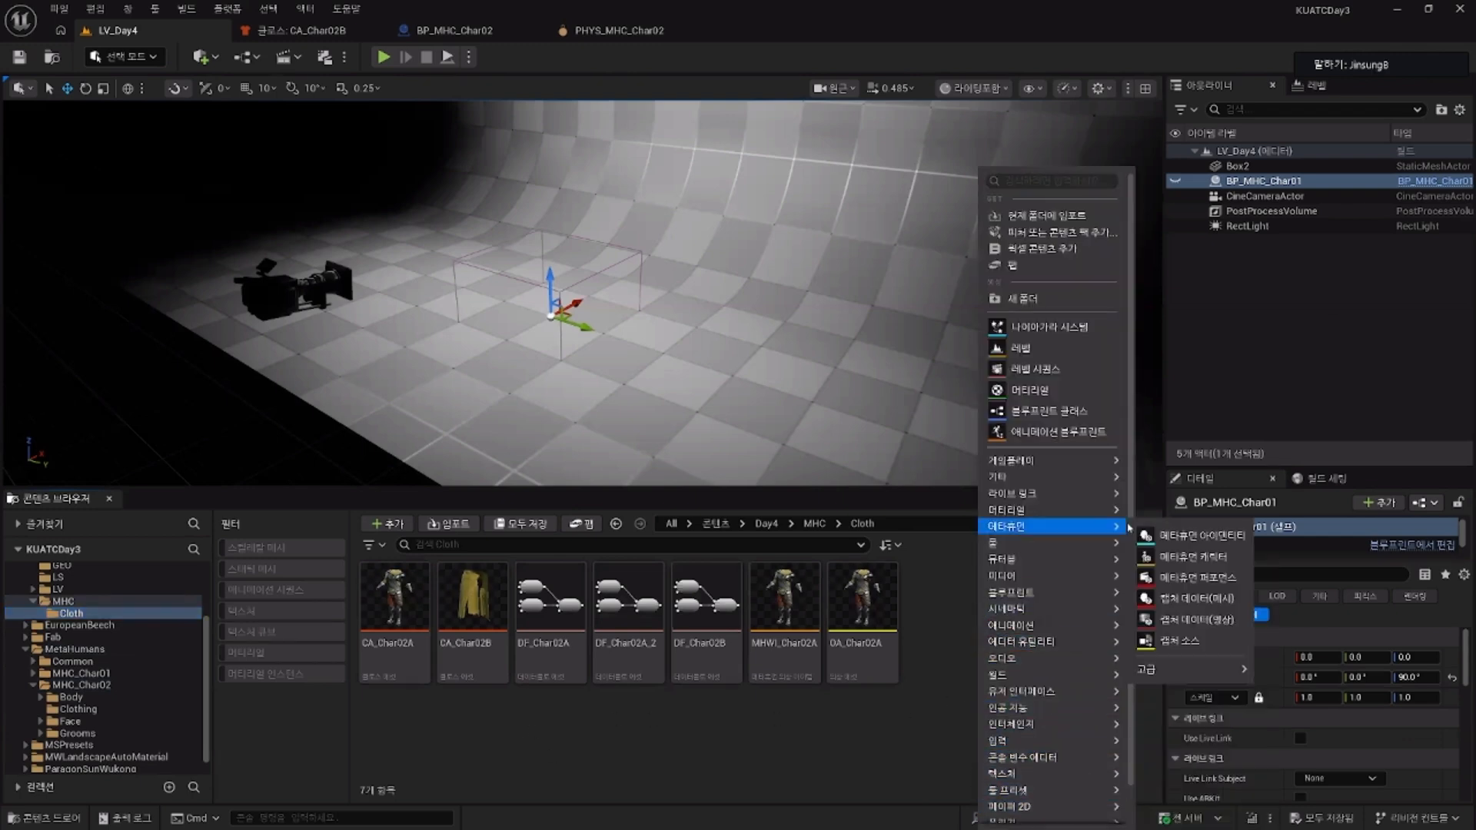
pyautogui.scroll(-1, 1123, 514)
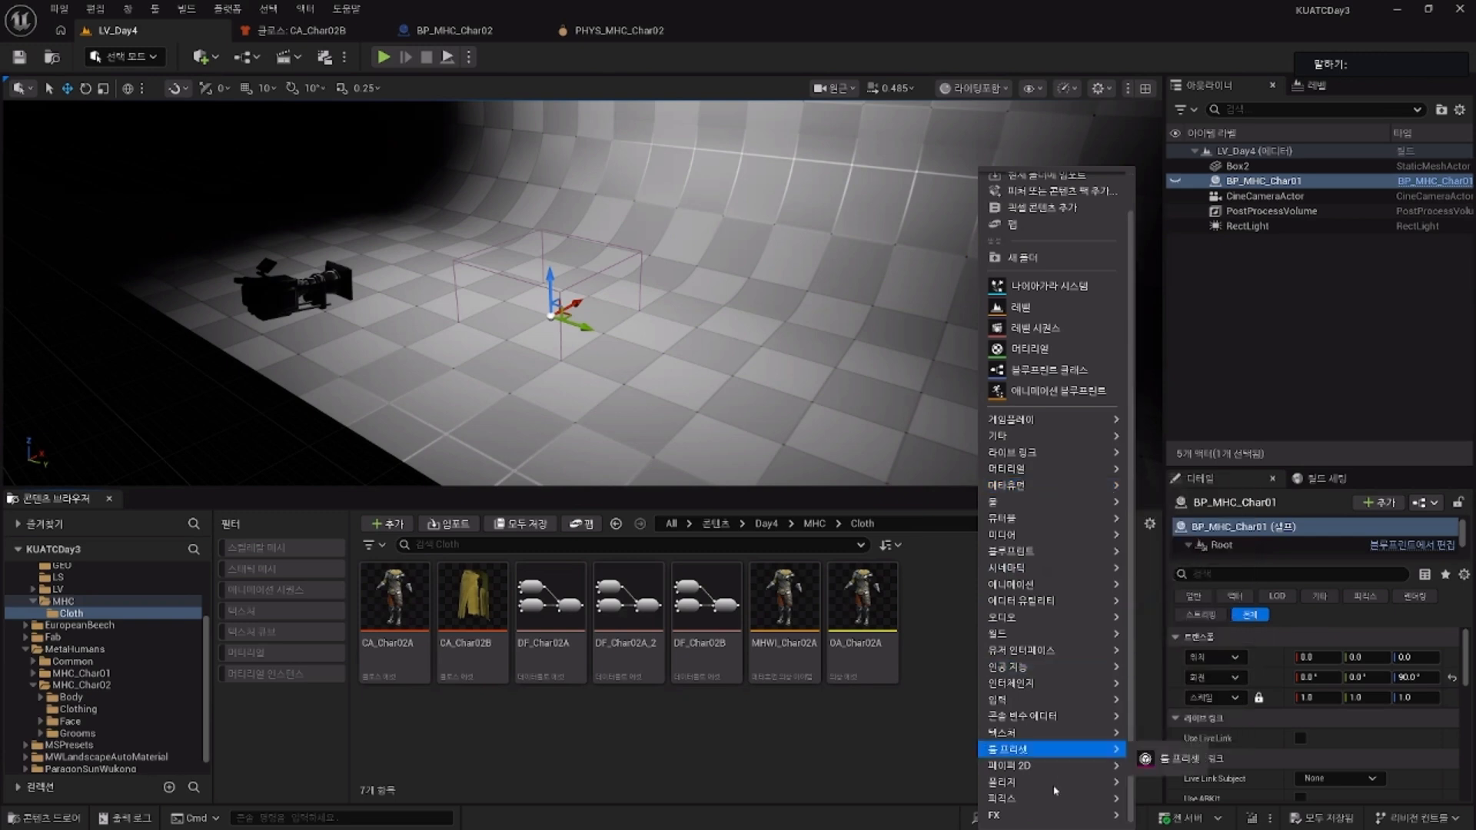
pyautogui.moveTo(1077, 806)
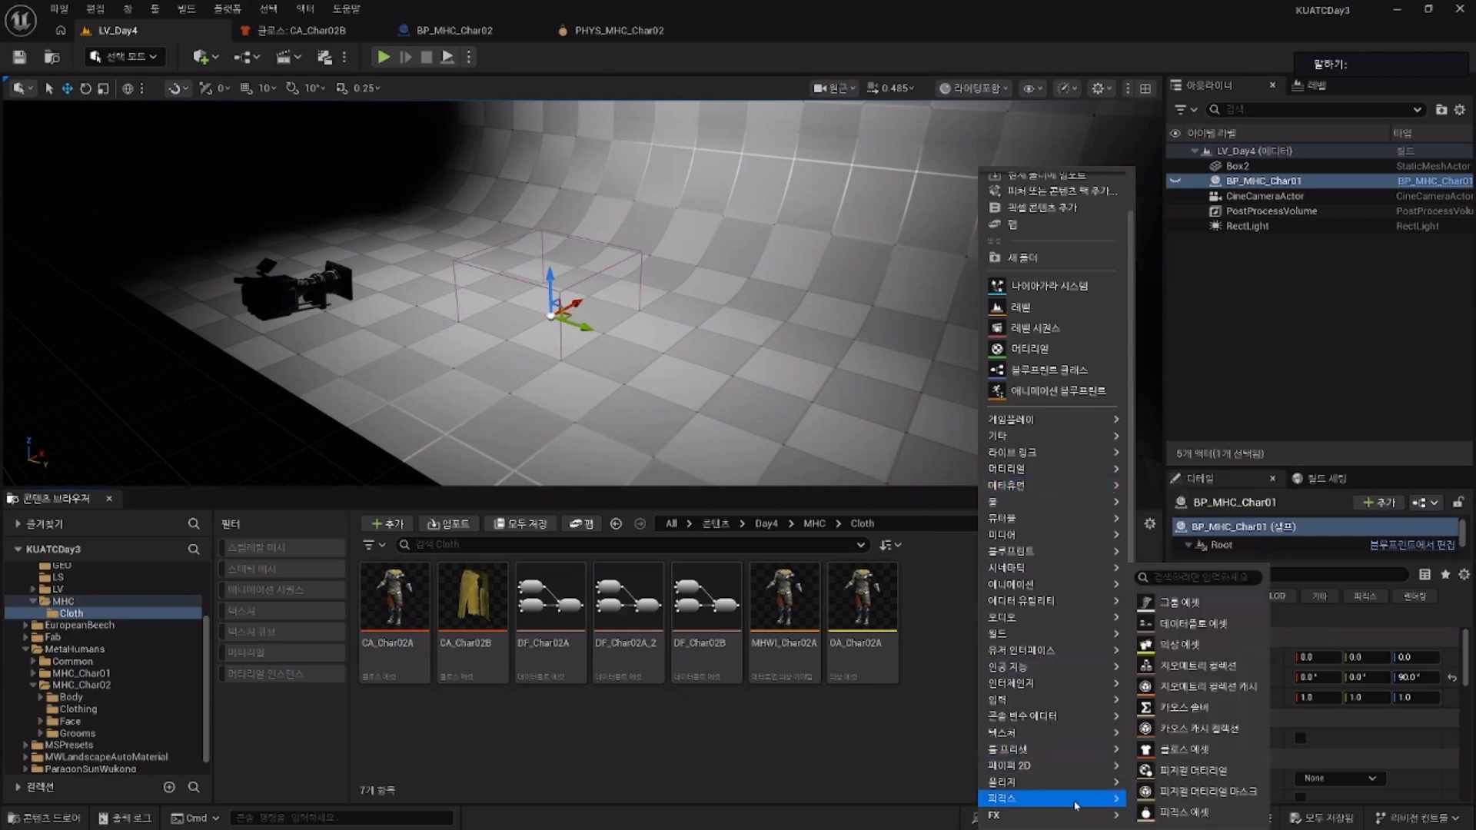
pyautogui.click(1184, 644)
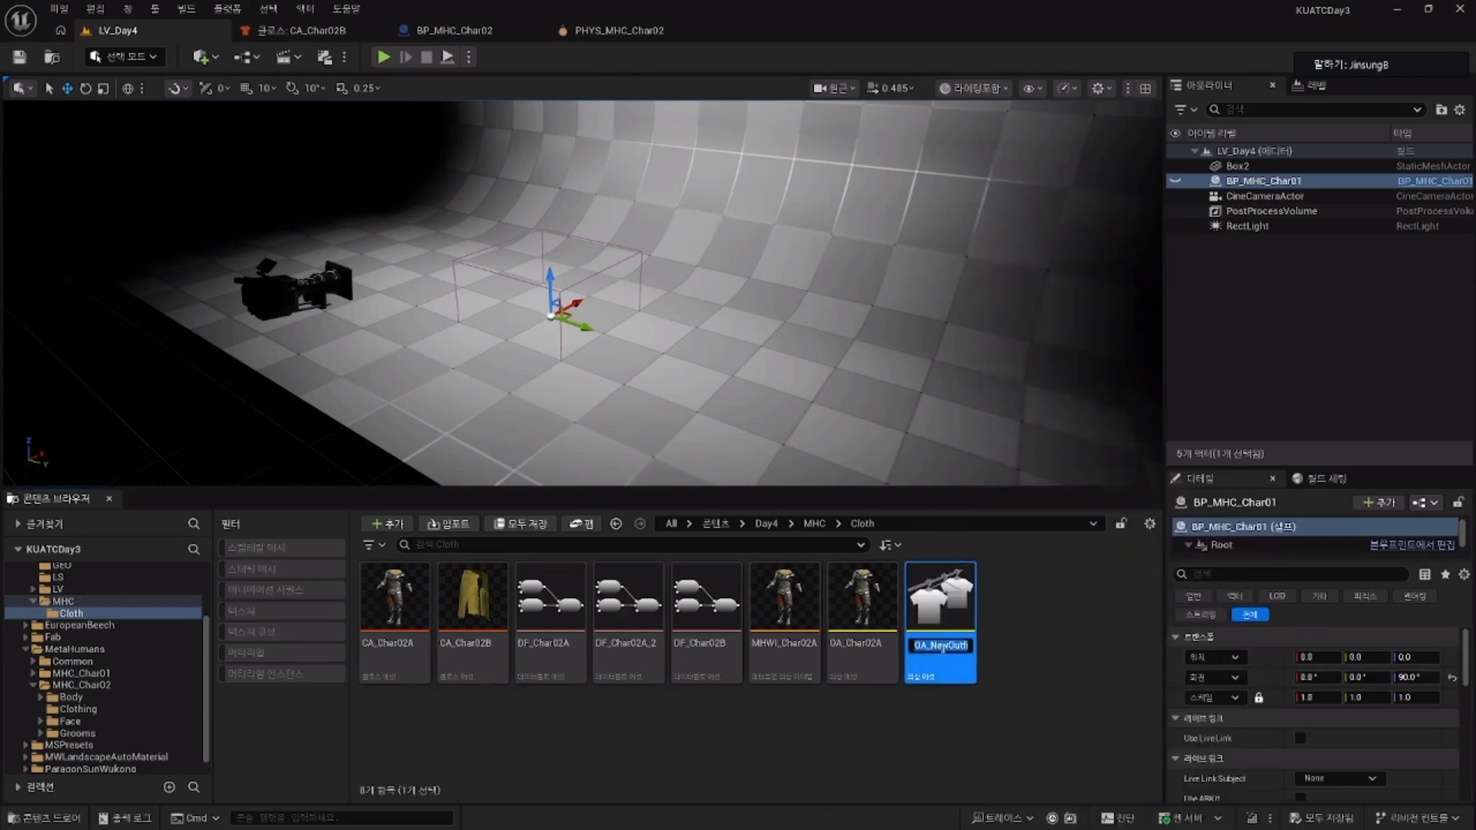
pyautogui.moveTo(932, 644); pyautogui.dragTo(1127, 644)
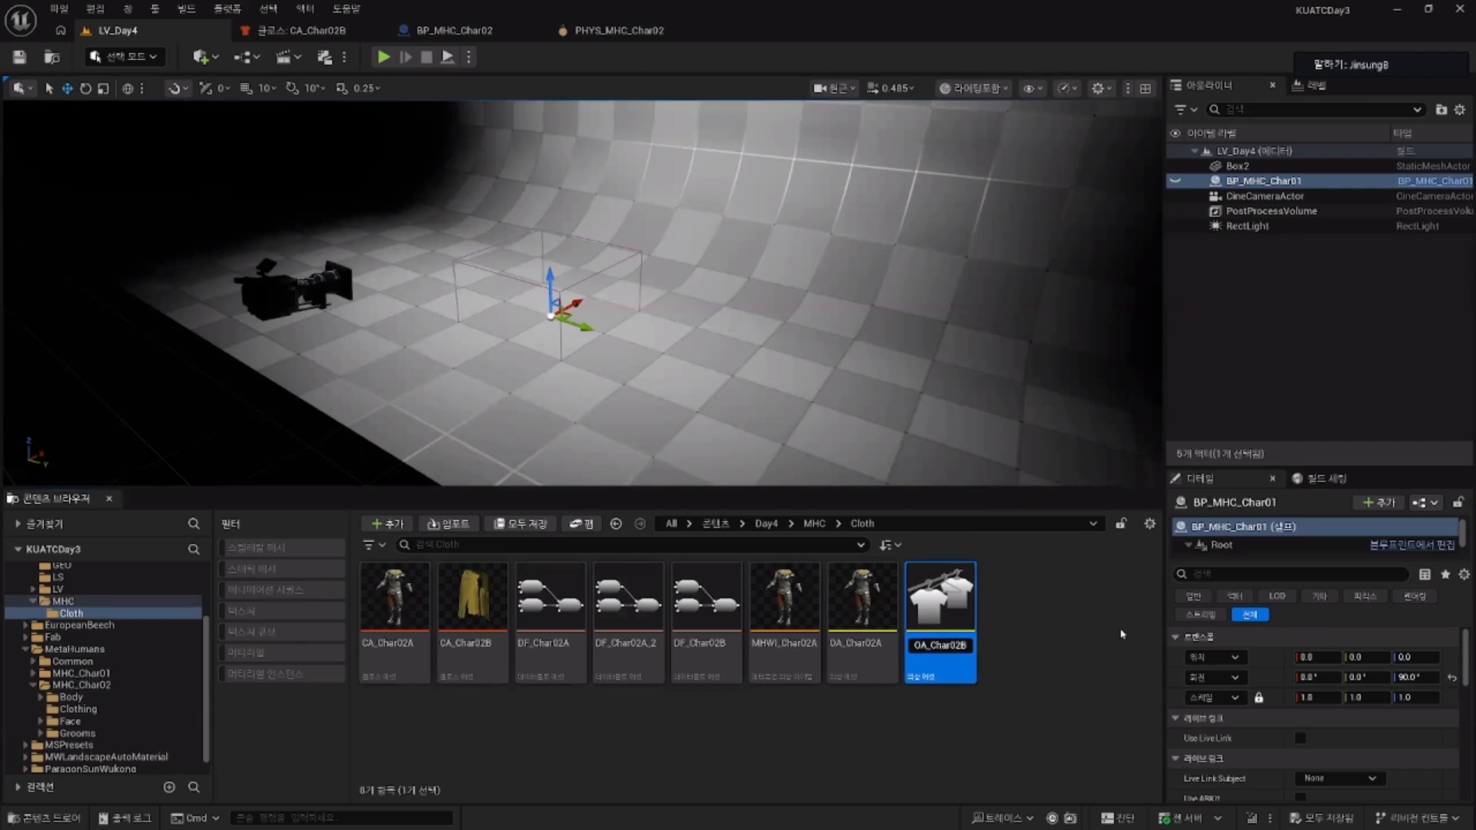
pyautogui.press('Return')
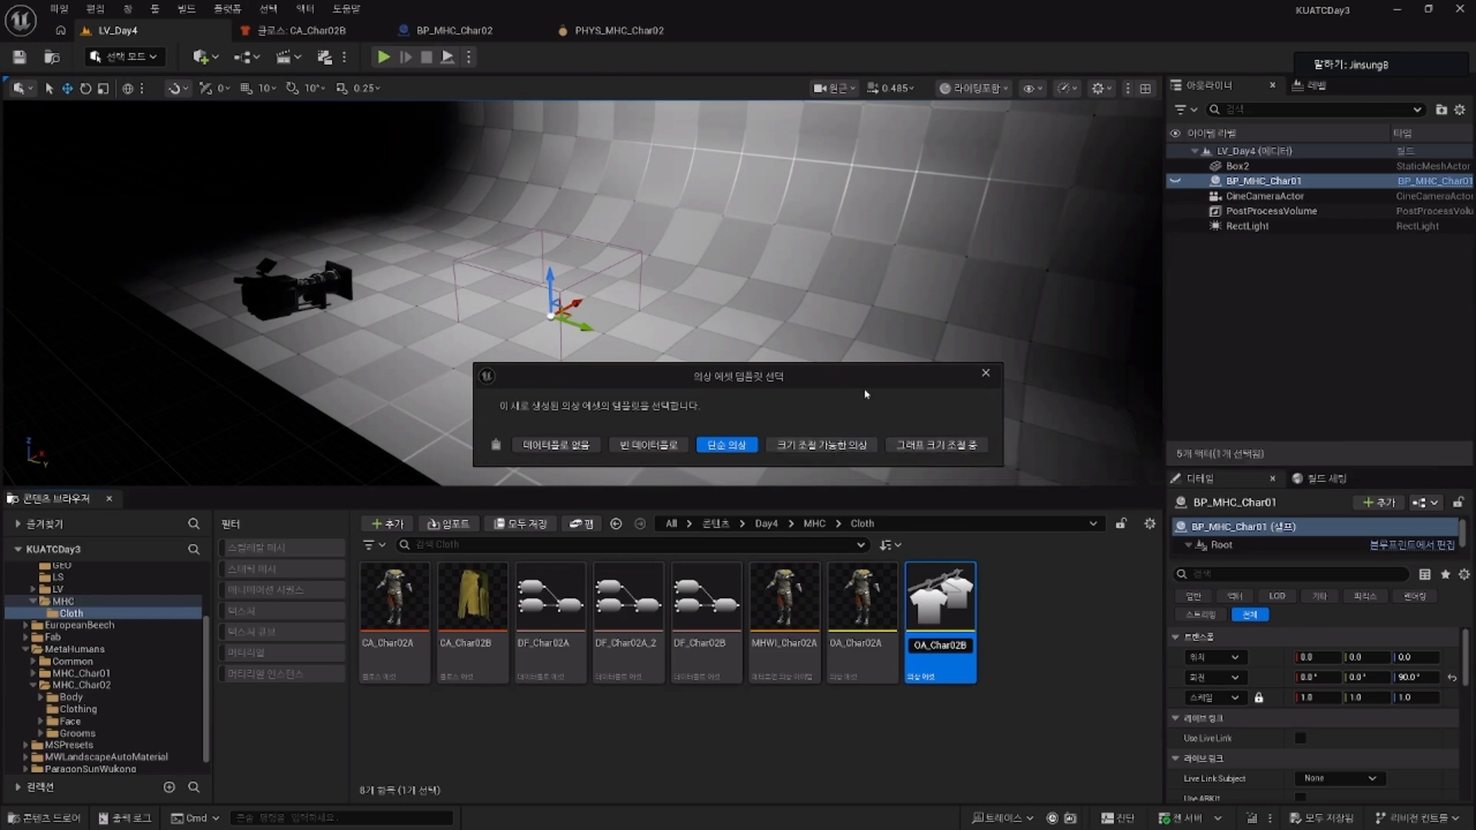
# Step: Base OA_Char02B on the resizable outfit template (크기 조절 가능한 의상) and open the outfit asset
pyautogui.click(834, 446)
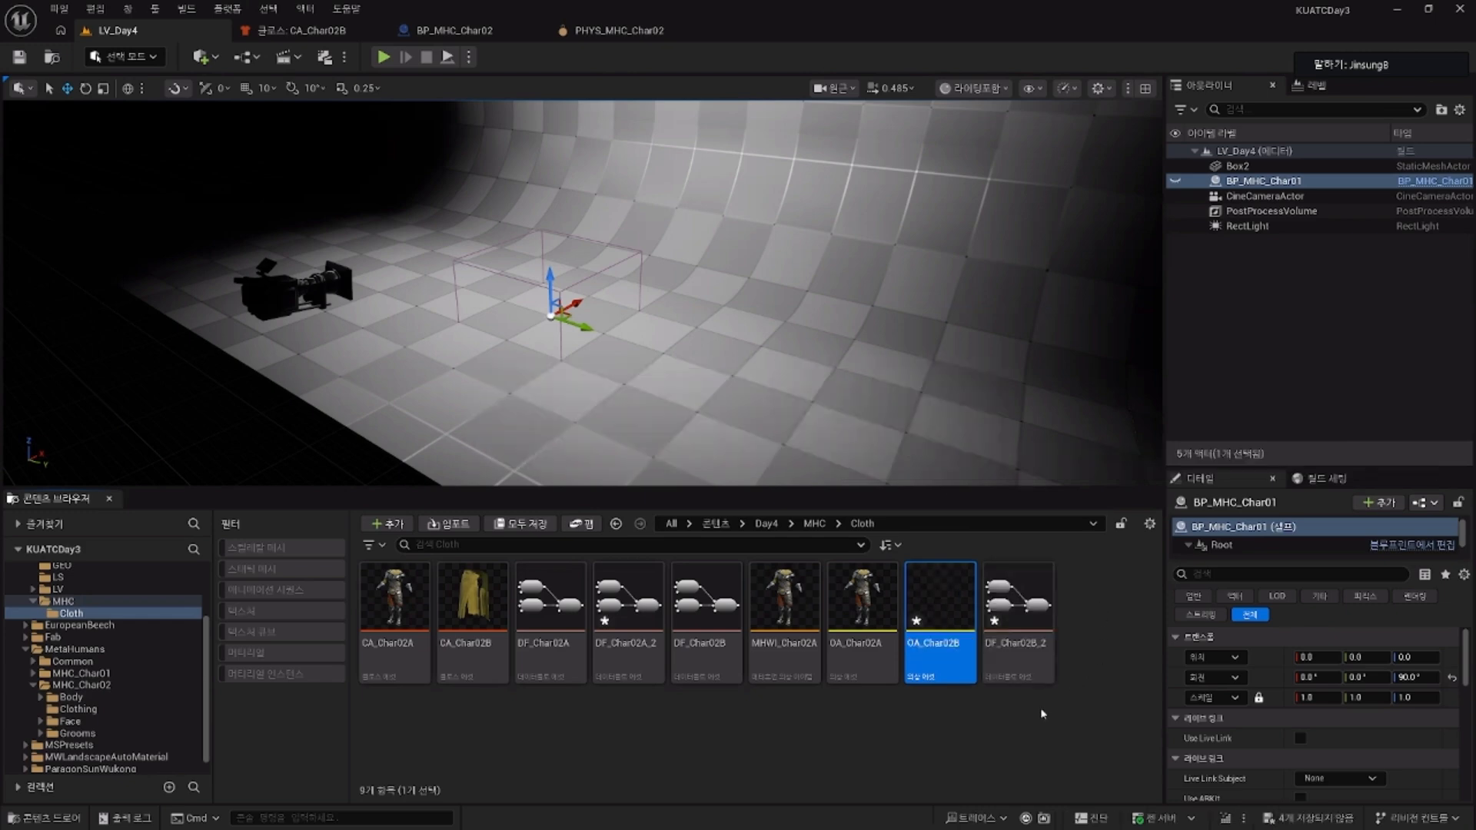
pyautogui.click(1013, 729)
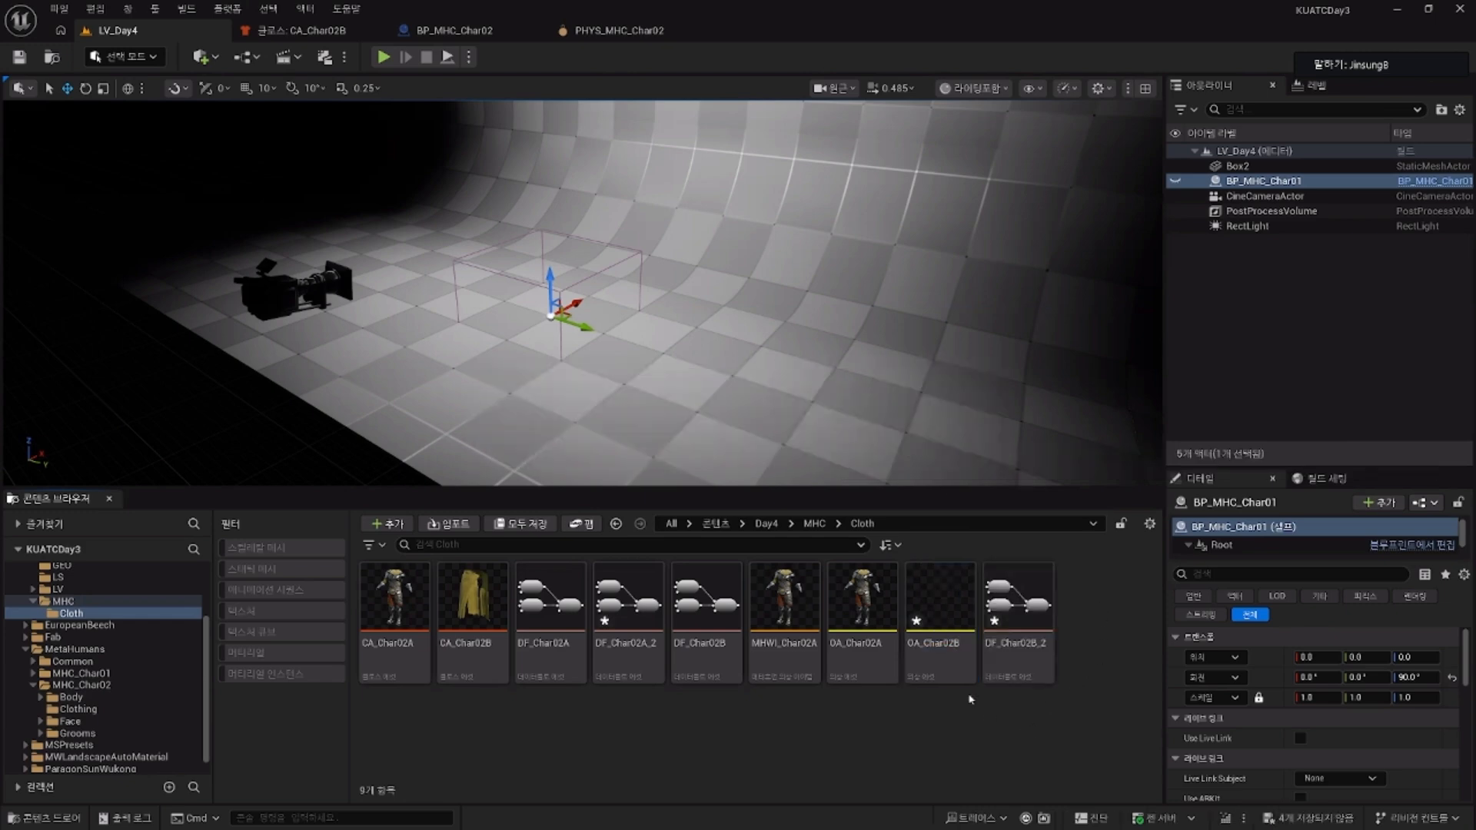
pyautogui.click(942, 658)
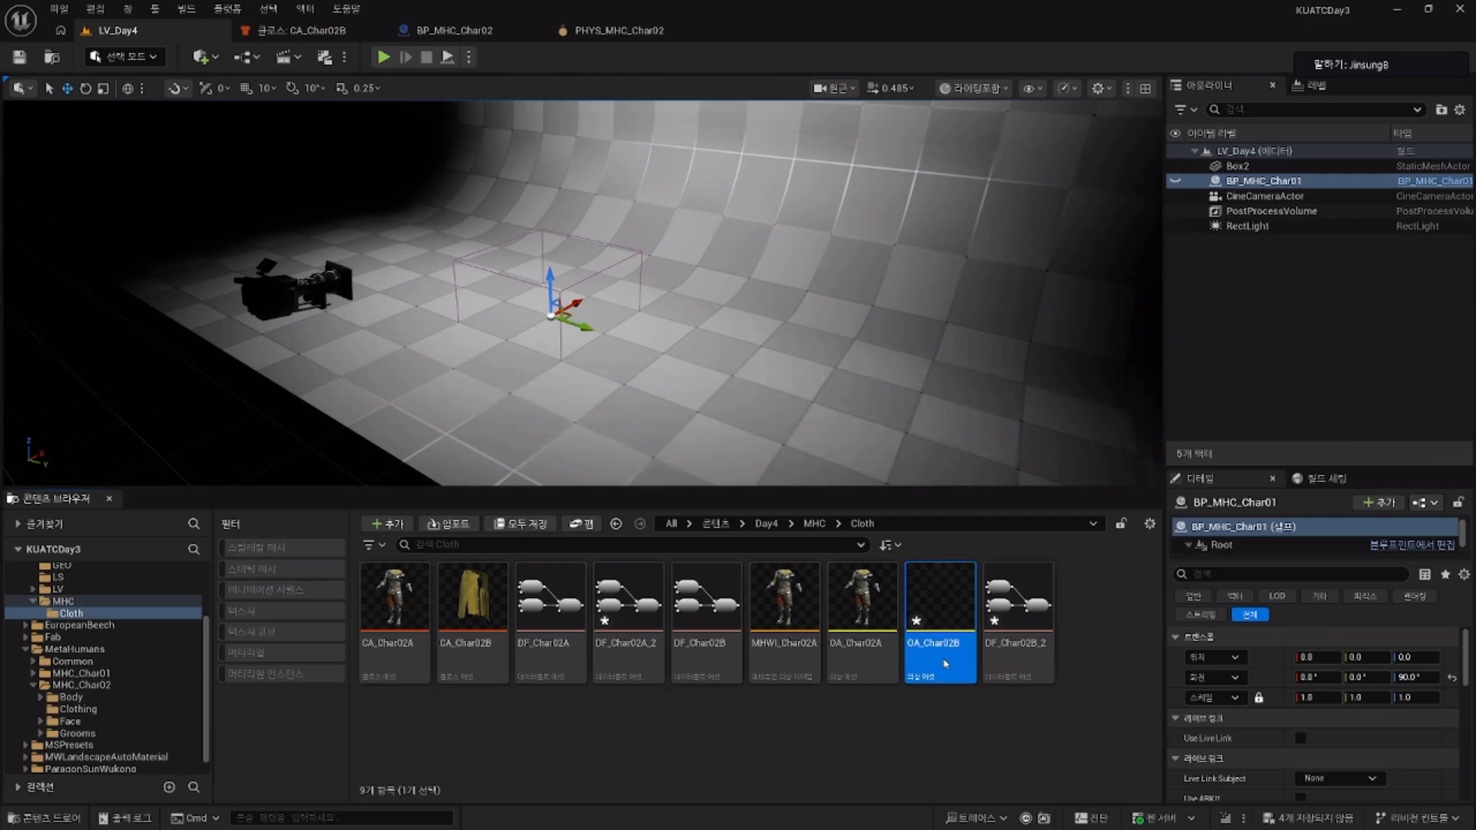
pyautogui.doubleClick(956, 645)
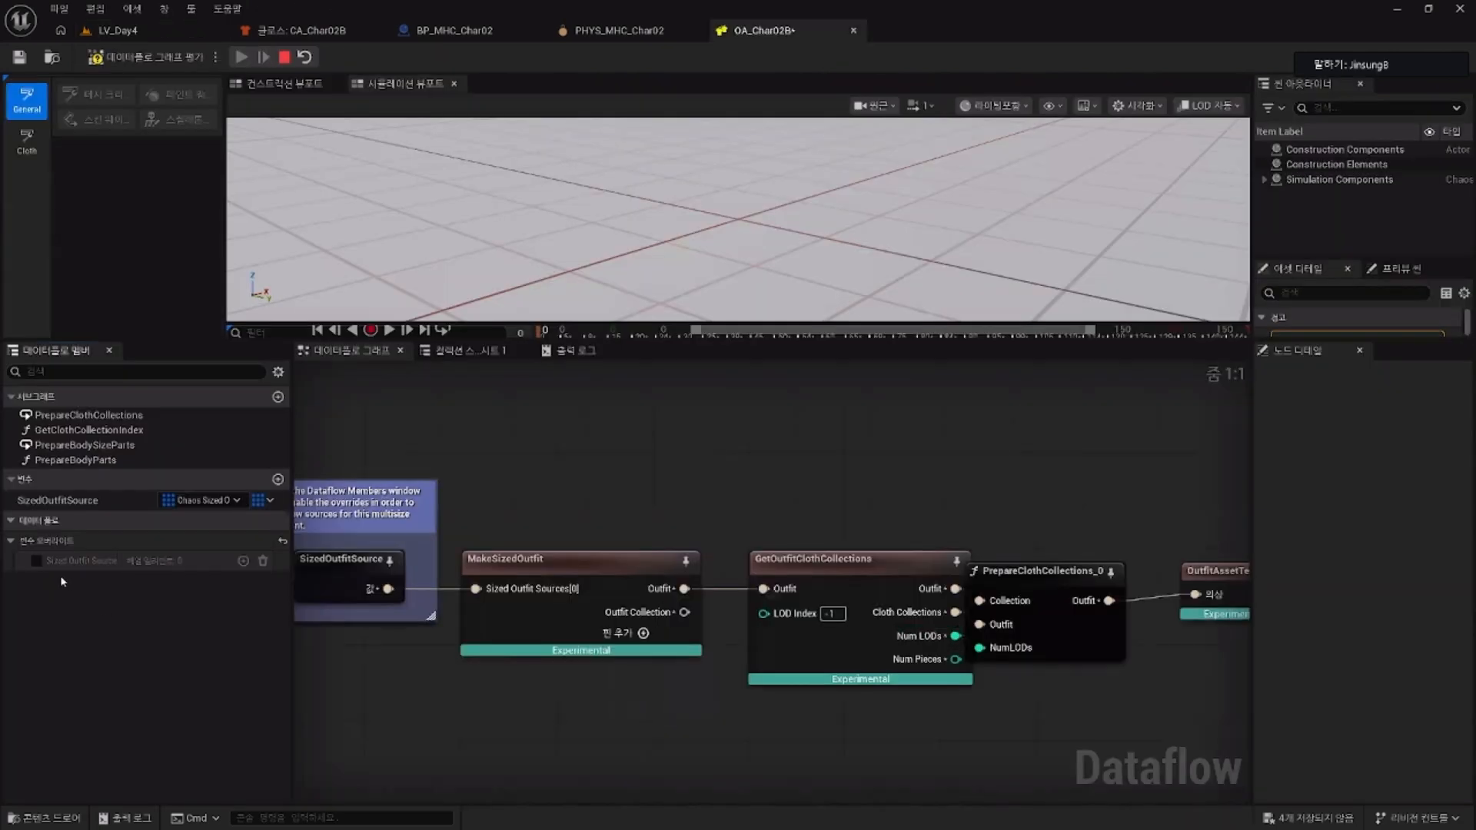
# Step: Add a Sized Outfit Source override element and assign CA_Char02B as its source asset
pyautogui.click(243, 561)
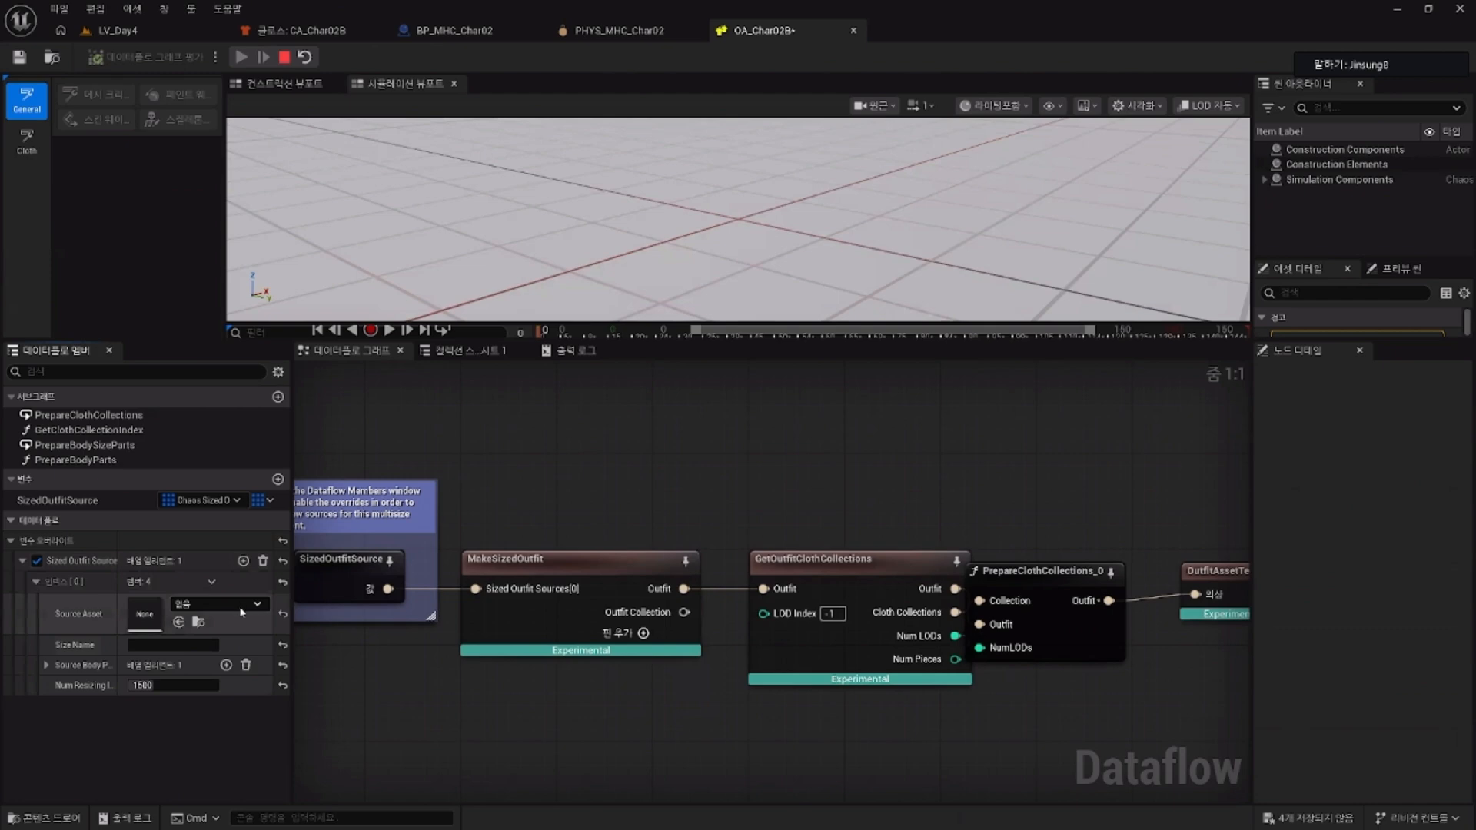
pyautogui.click(241, 610)
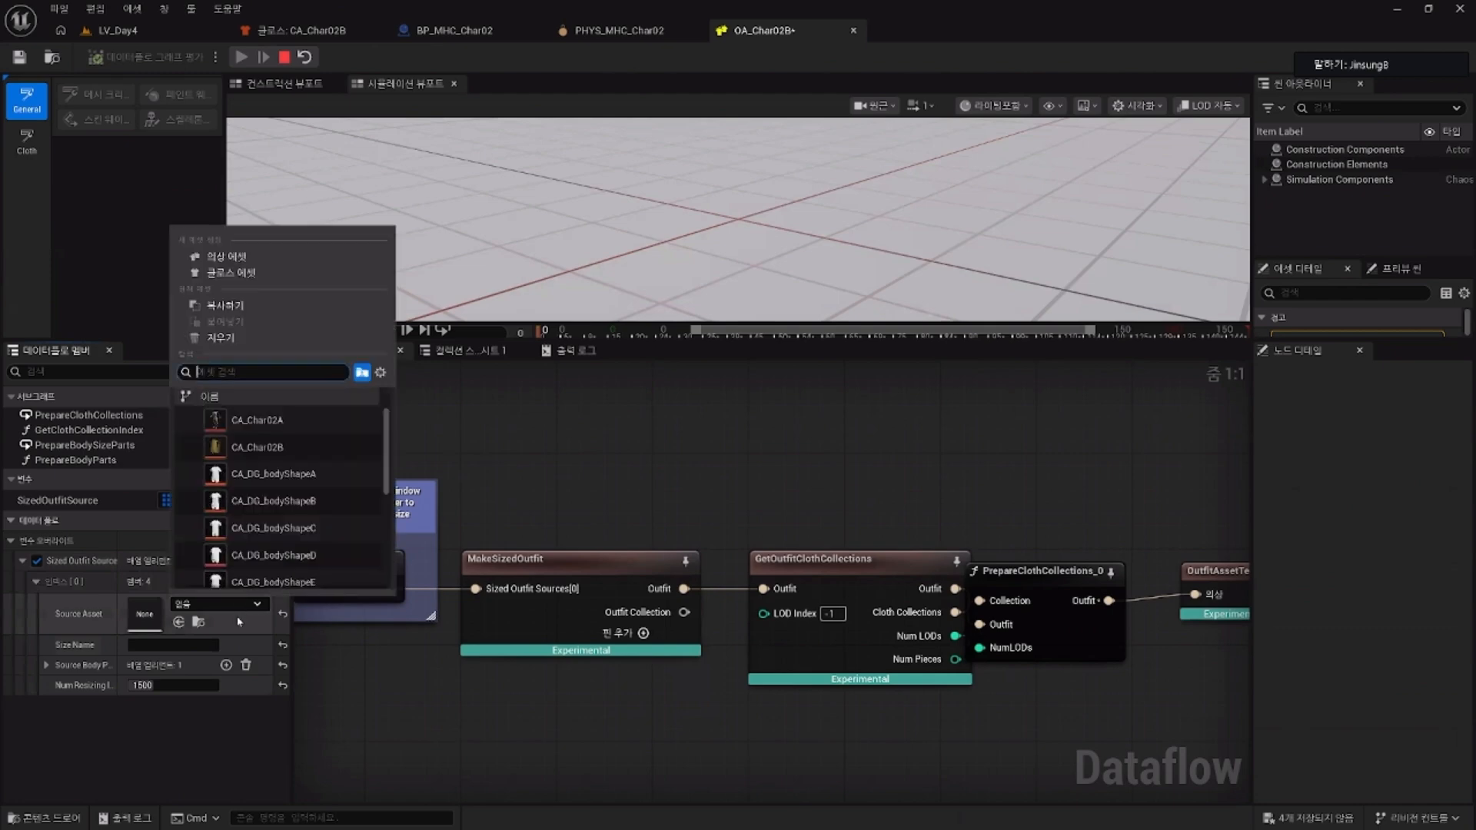
pyautogui.click(285, 447)
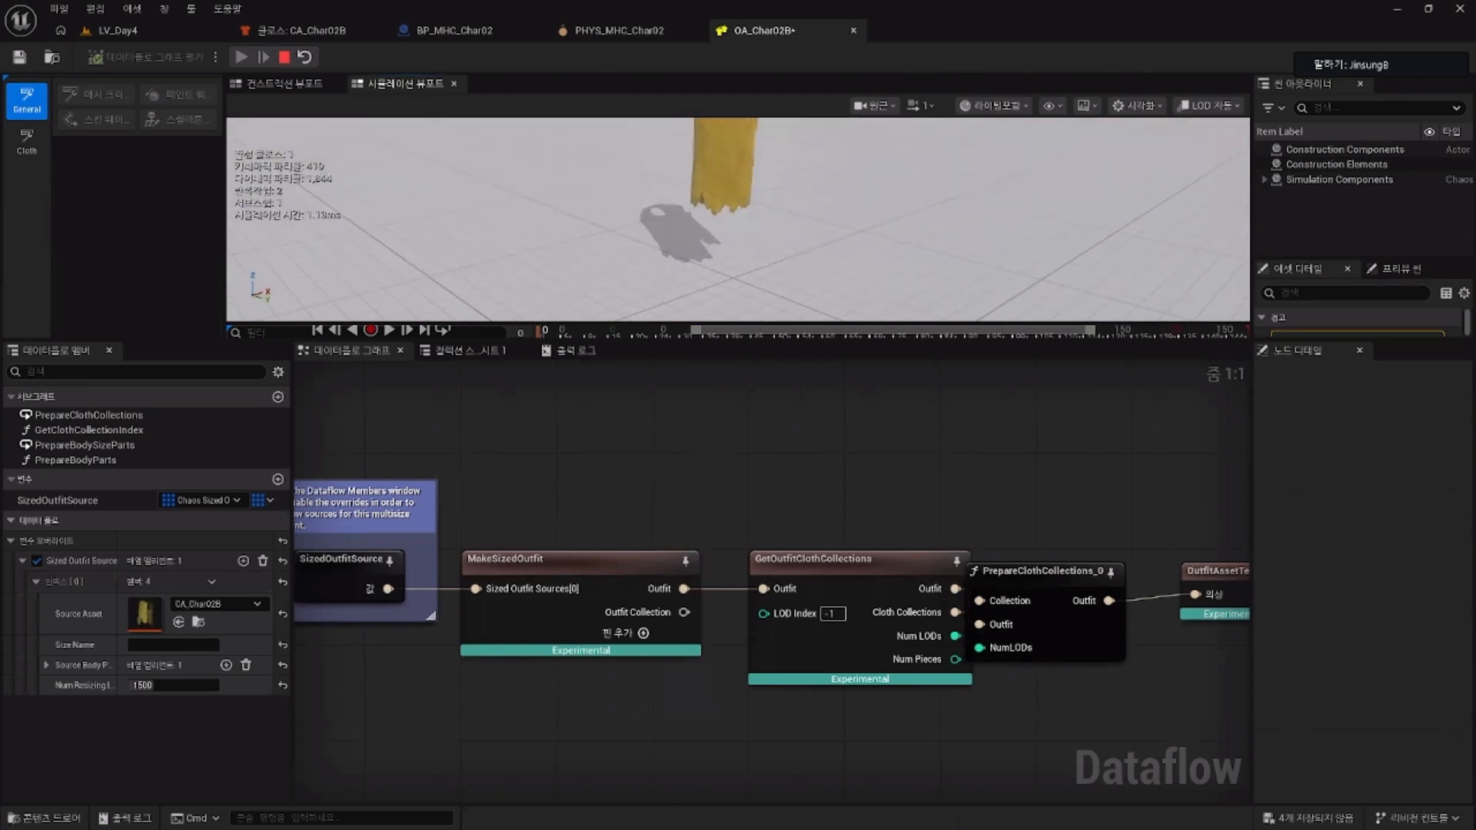
# Step: Assign SKM_MHC_Char02_BodyMesh as the outfit source's body part and save OA_Char02B
pyautogui.click(48, 666)
pyautogui.click(204, 686)
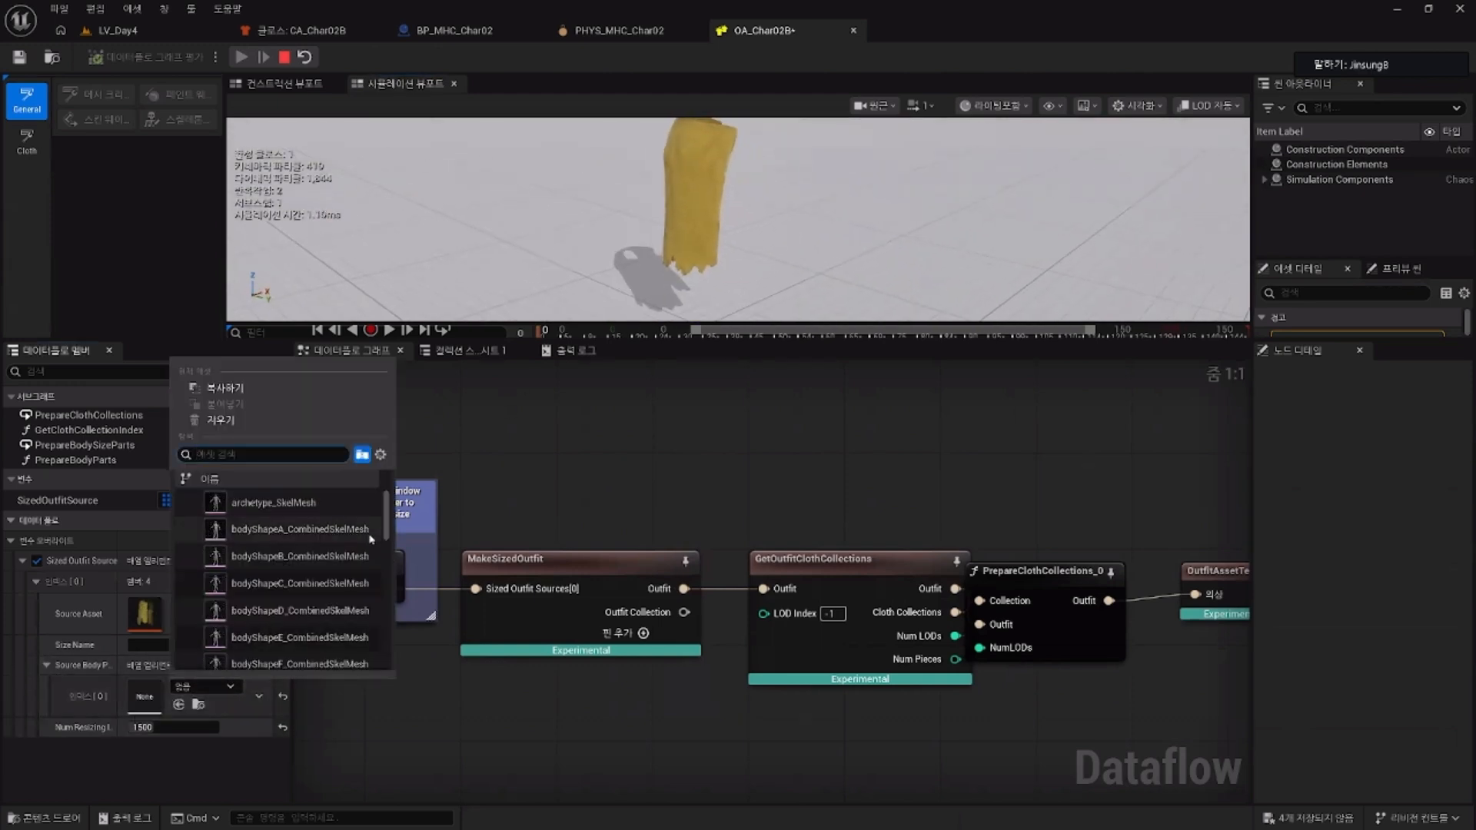
pyautogui.scroll(-10, 320, 632)
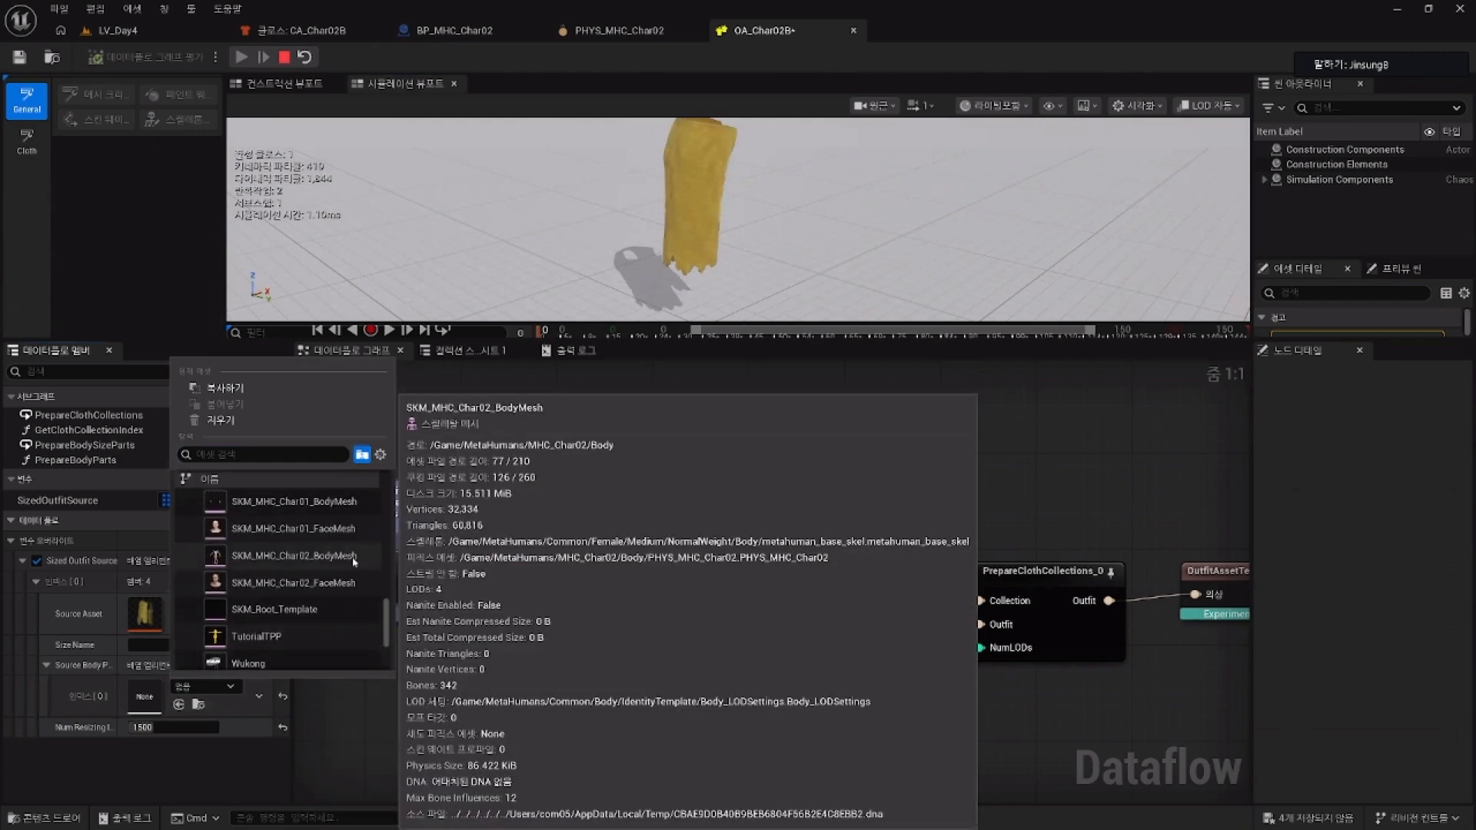
pyautogui.click(316, 557)
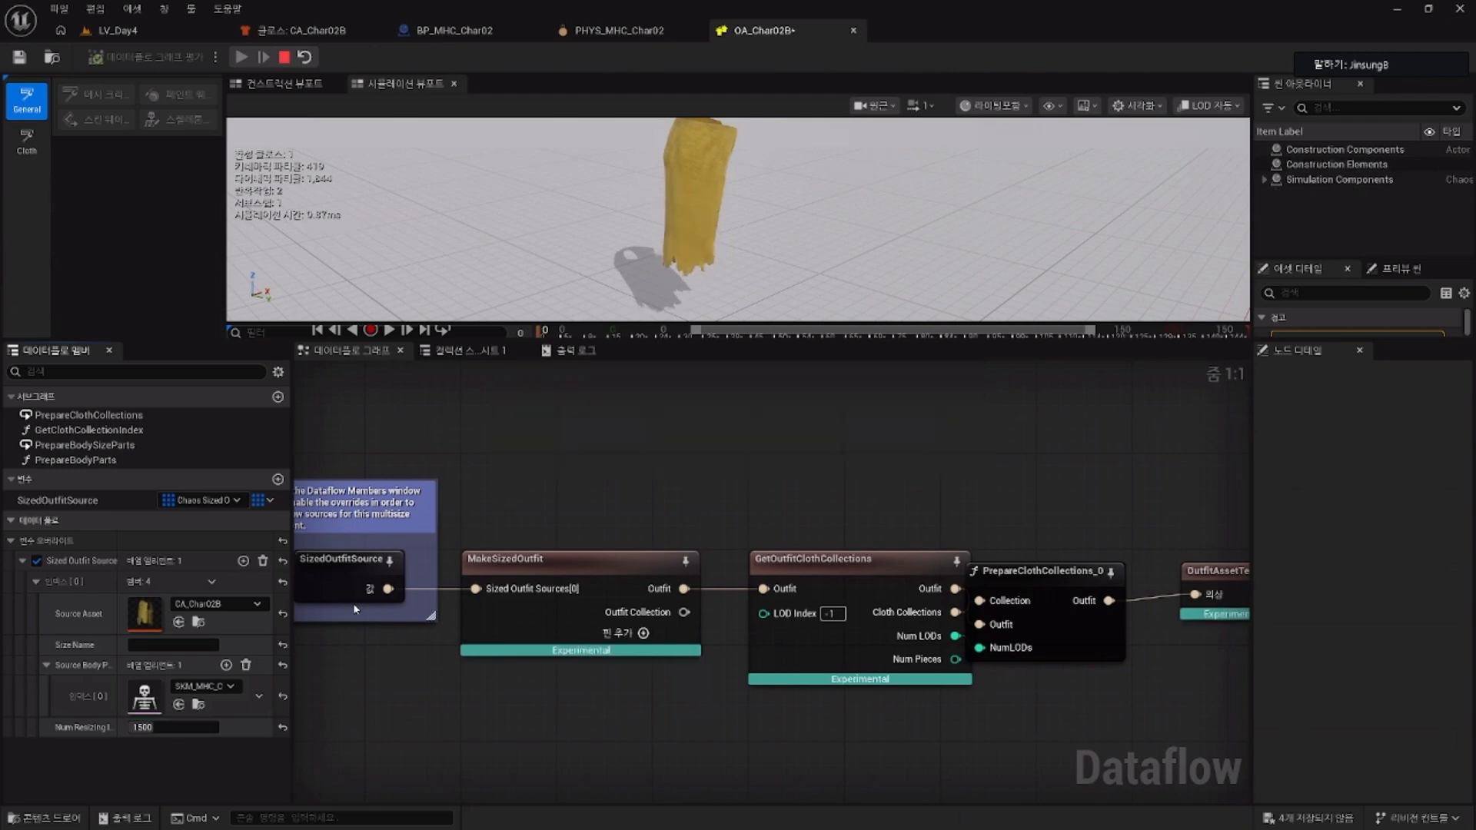
pyautogui.click(19, 59)
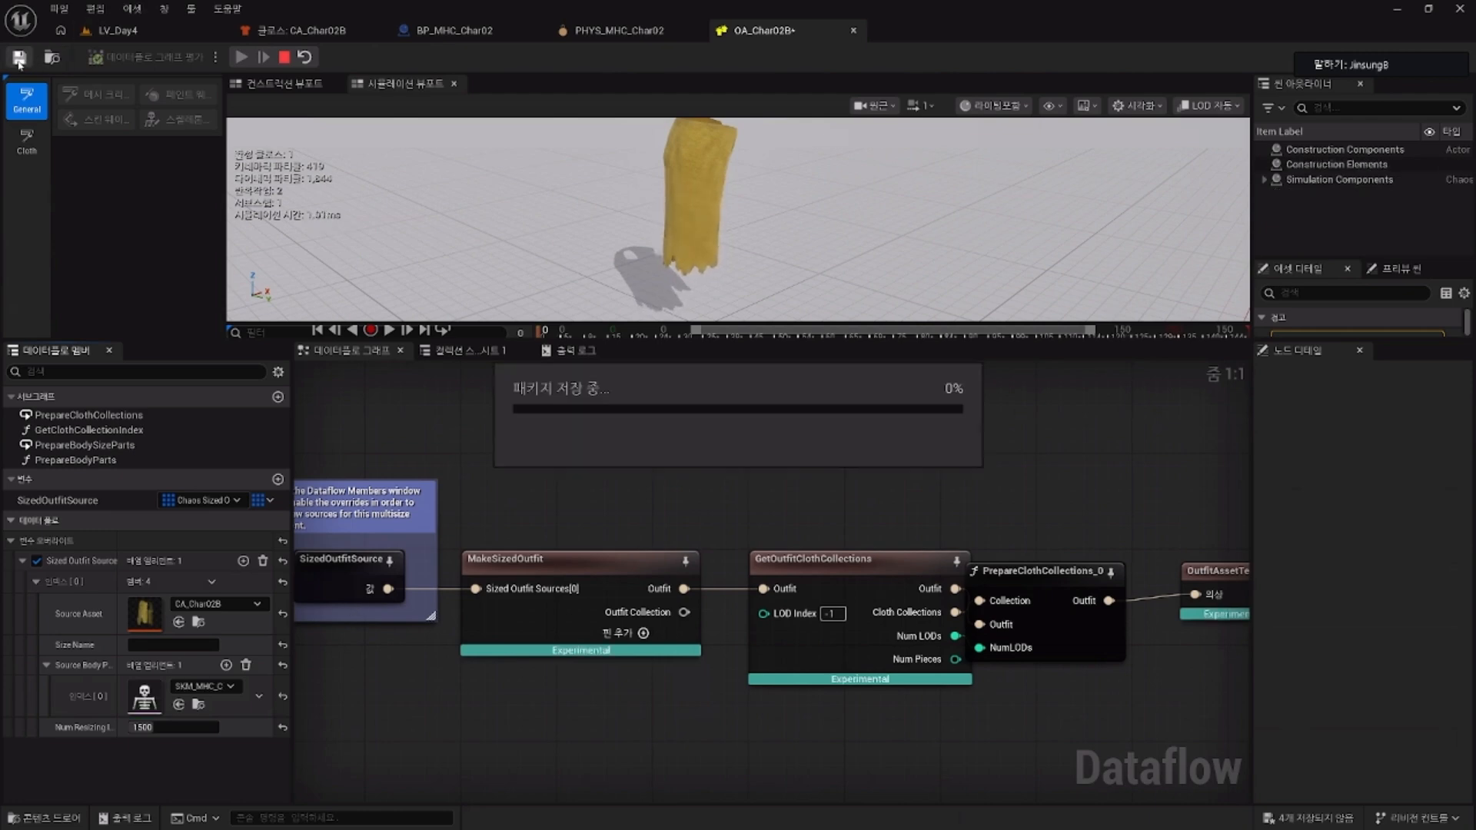
# Step: Return to LV_Day4, close all other open asset editors and save all remaining unsaved assets
pyautogui.click(116, 30)
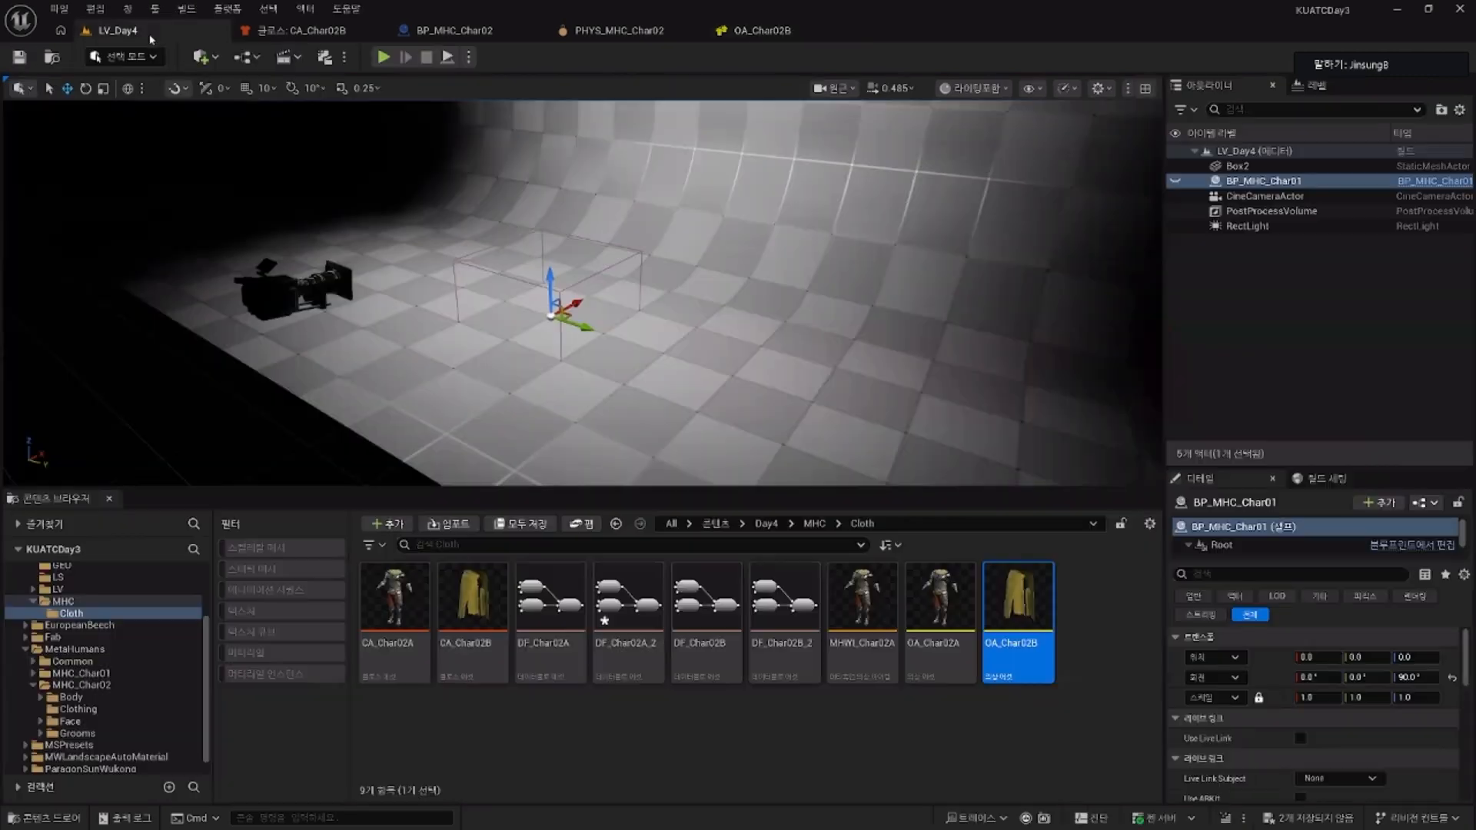
pyautogui.rightClick(154, 37)
pyautogui.click(203, 114)
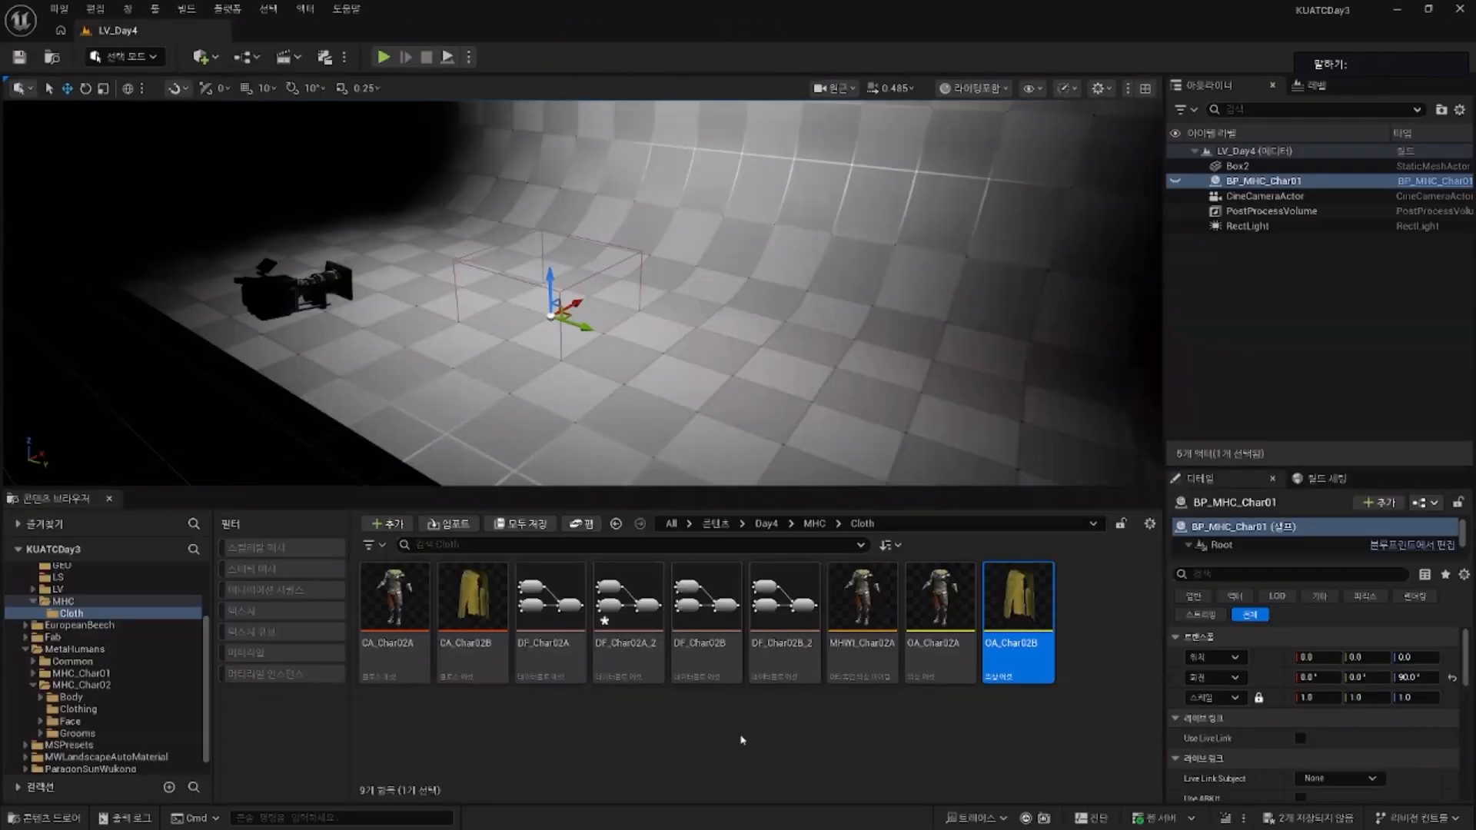
pyautogui.click(524, 524)
pyautogui.click(829, 547)
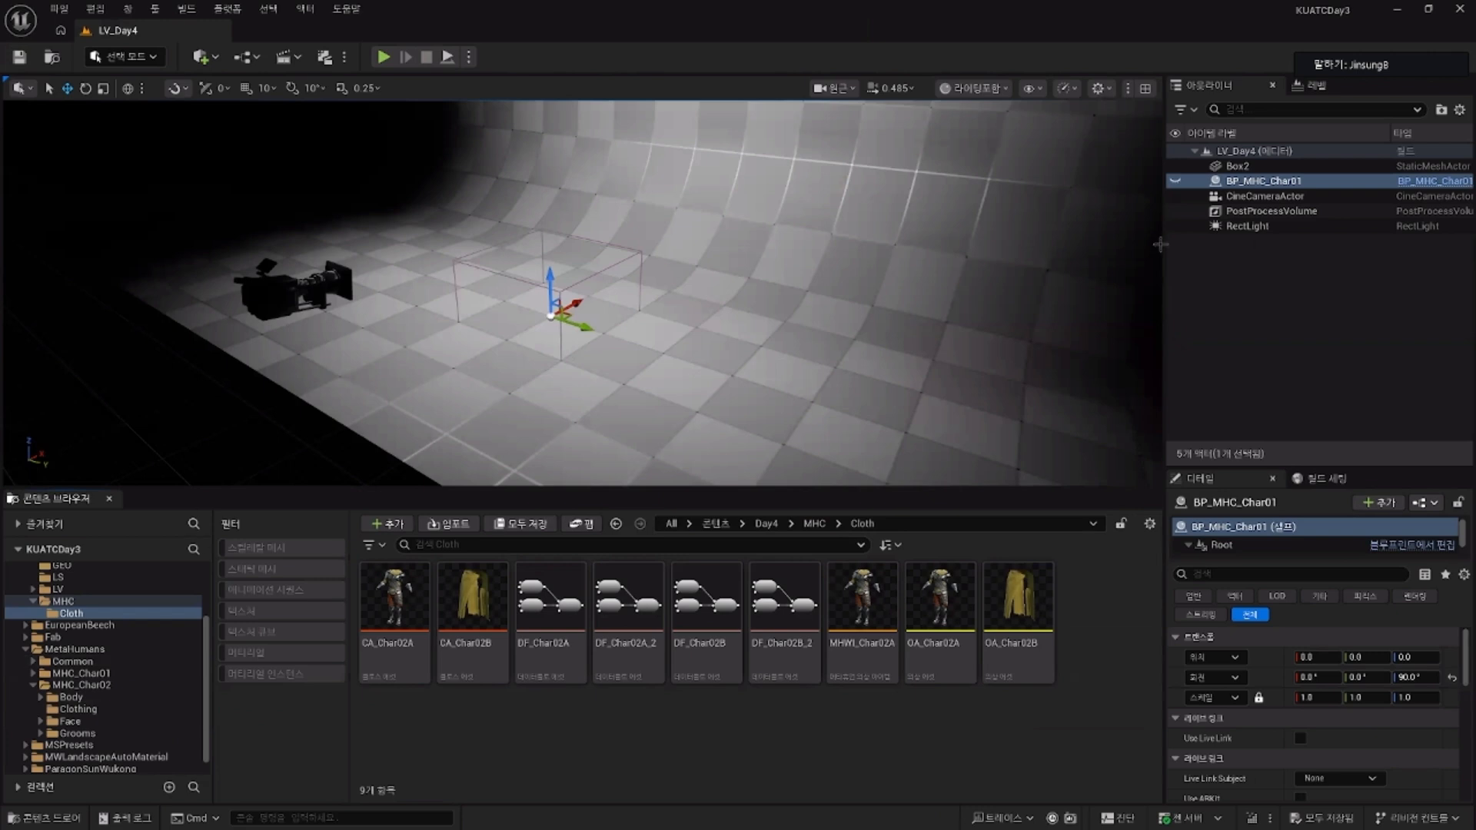
# Step: Place BP_MHC_Char02 from the MetaHumans/MHC_Char02 folder on the checkered studio floor in the level
pyautogui.moveTo(645, 369); pyautogui.dragTo(761, 374, button='right')
pyautogui.scroll(3, 129, 672)
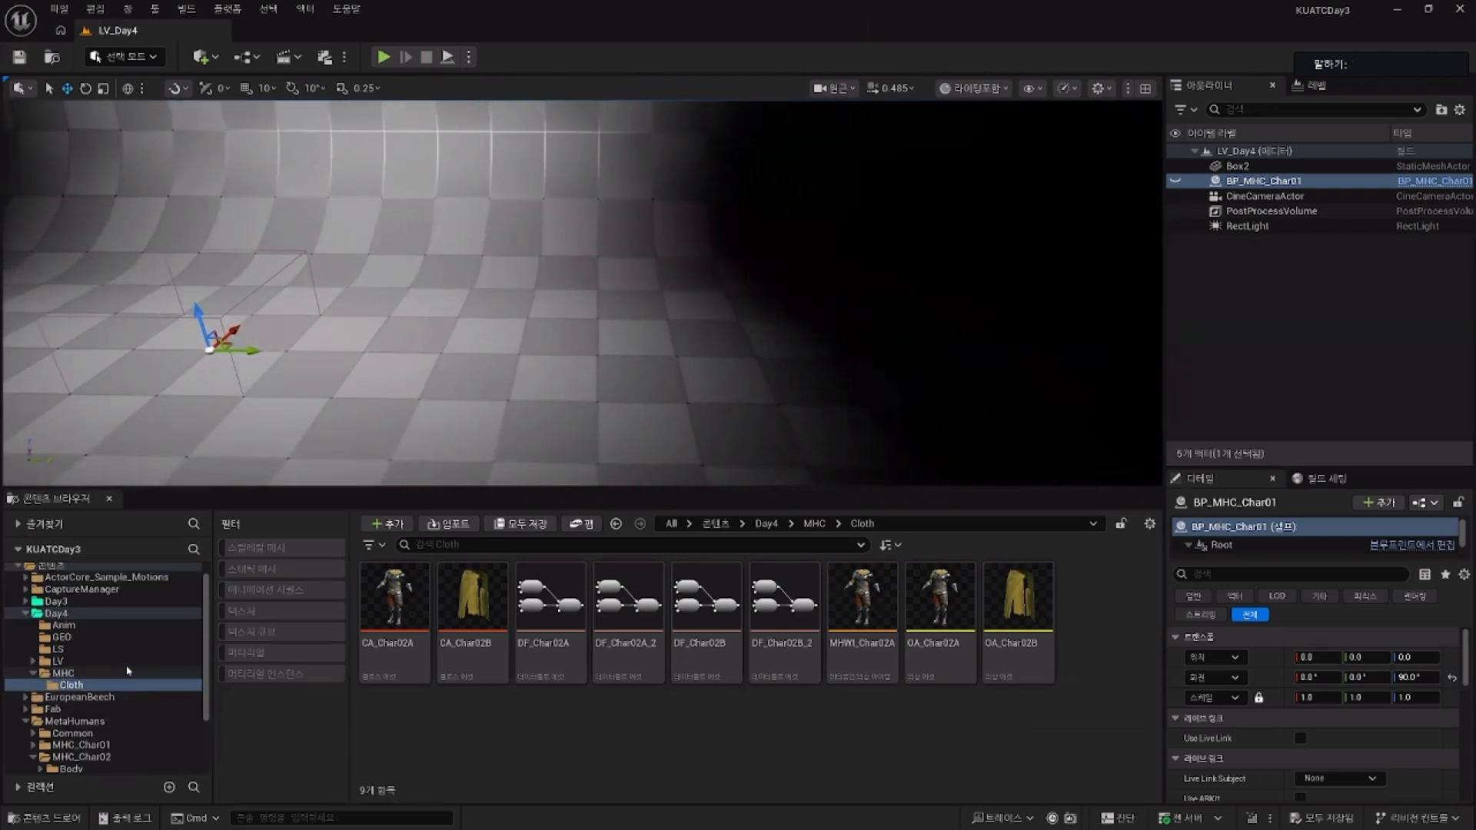
pyautogui.scroll(-3, 128, 671)
pyautogui.click(136, 685)
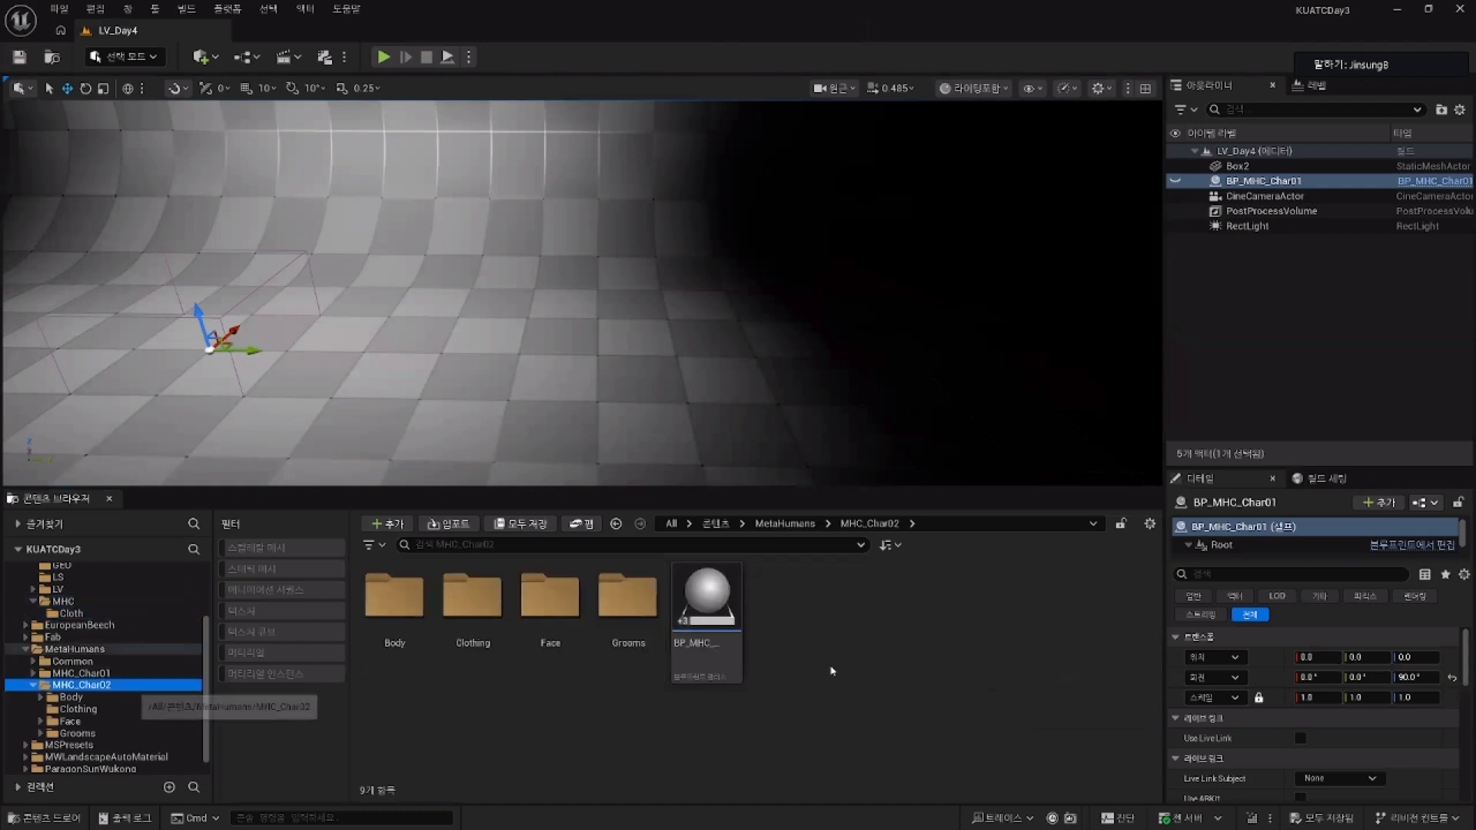
pyautogui.click(703, 595)
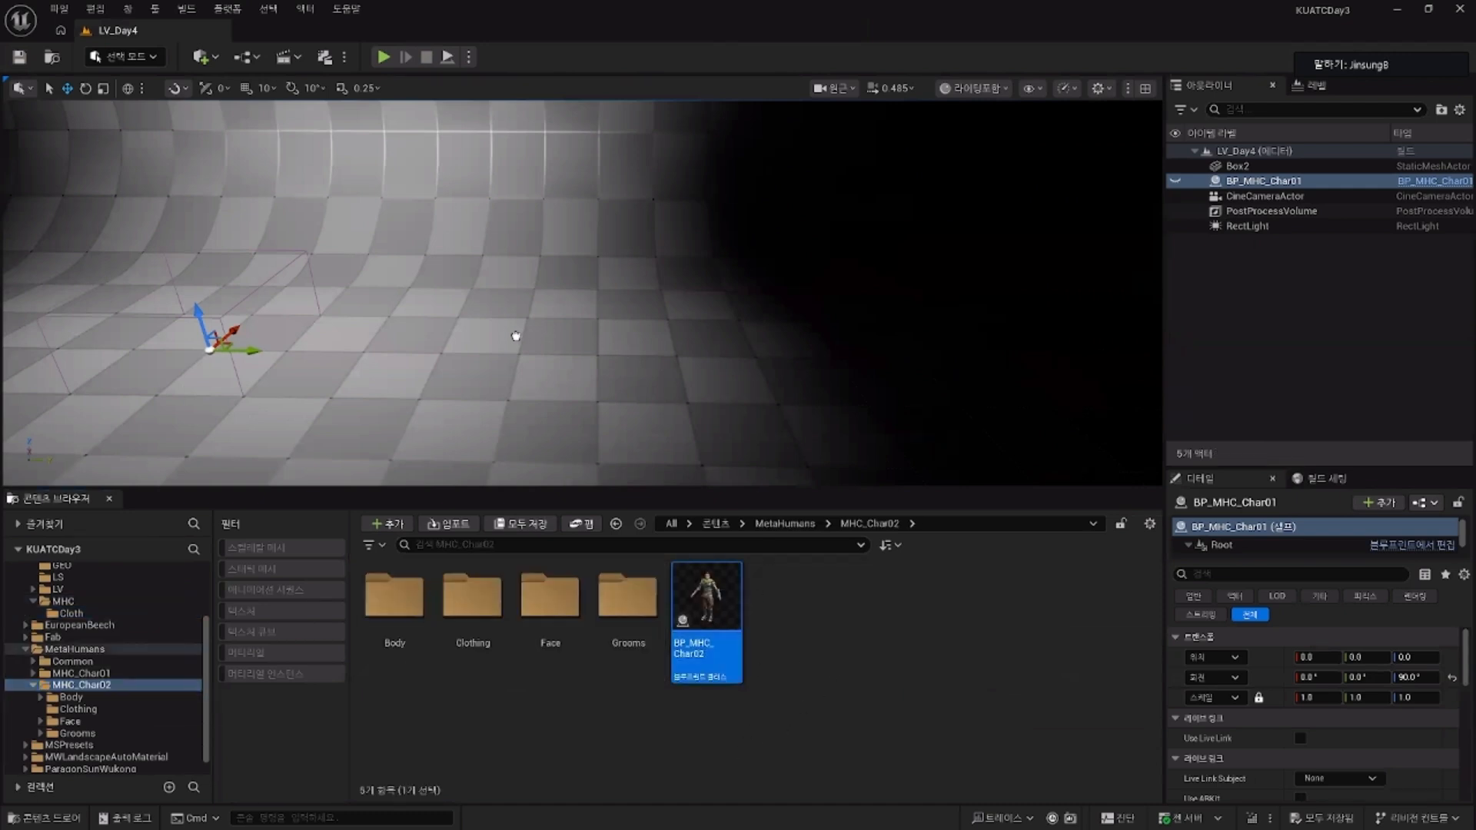
pyautogui.moveTo(515, 336); pyautogui.dragTo(471, 372)
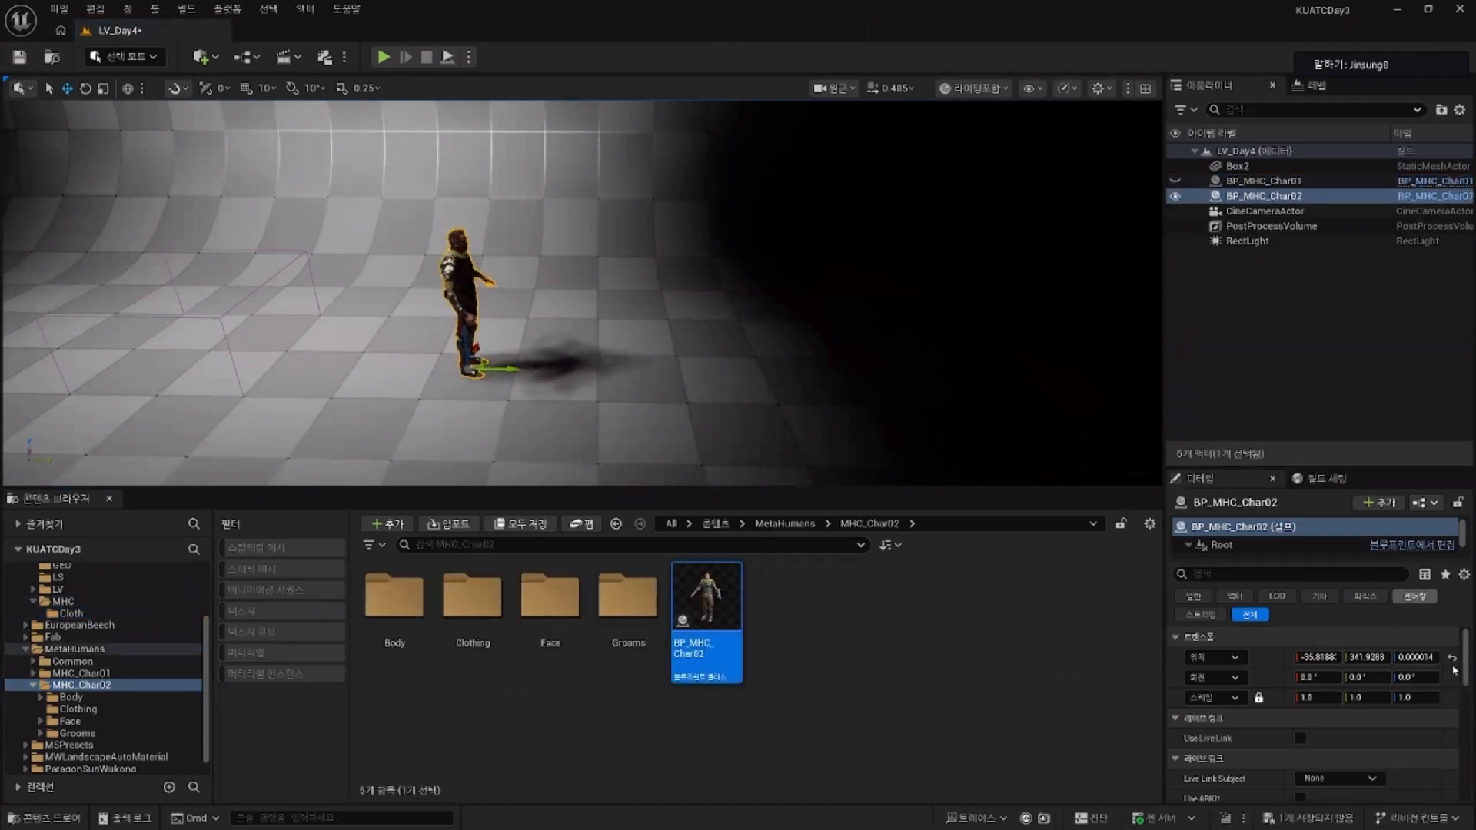
# Step: Reset BP_MHC_Char02's location to the world origin and set its Z rotation to 90 degrees
pyautogui.click(1452, 658)
pyautogui.click(1432, 678)
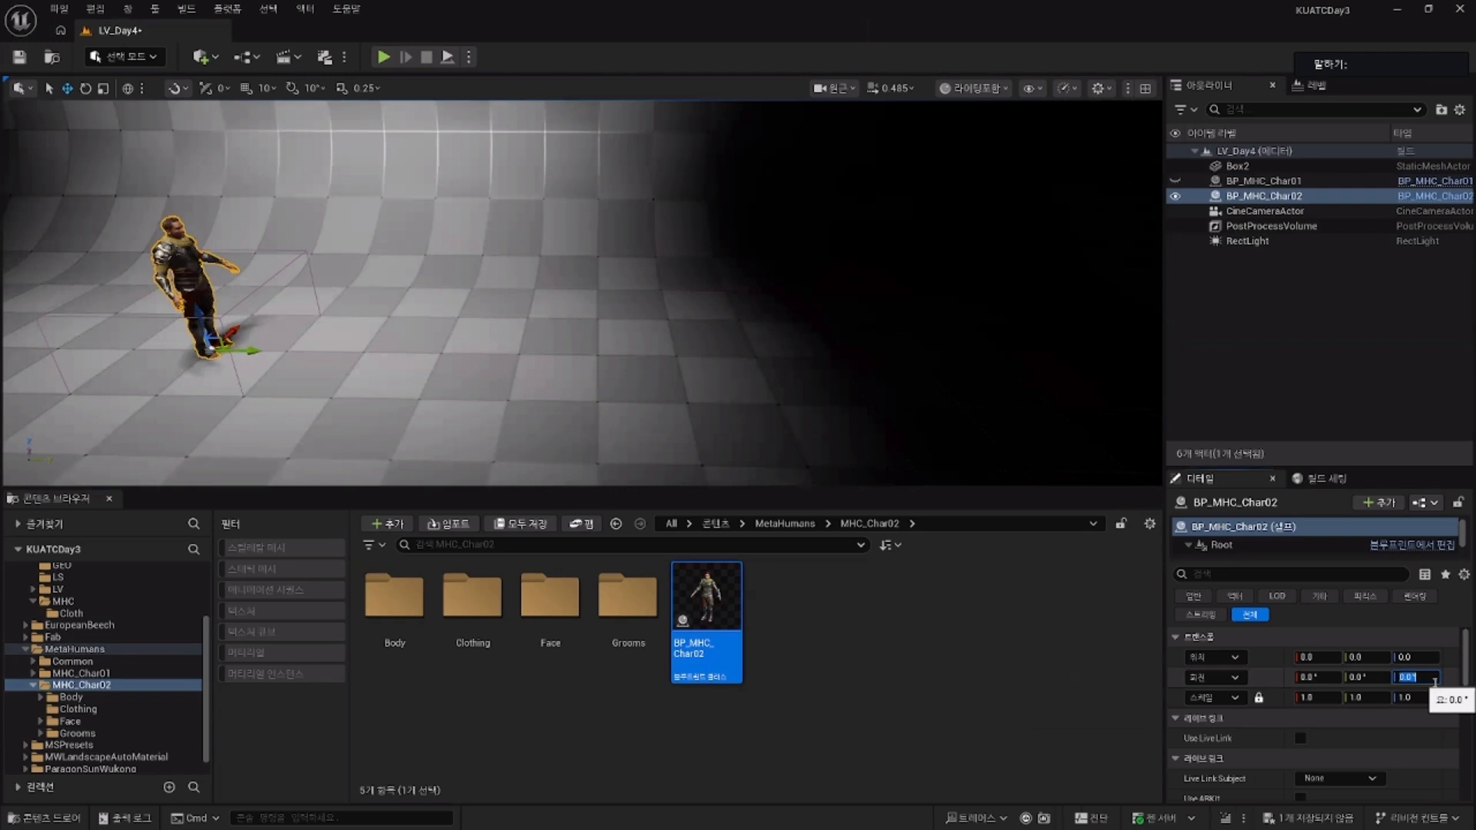
pyautogui.write('90')
pyautogui.press('Return')
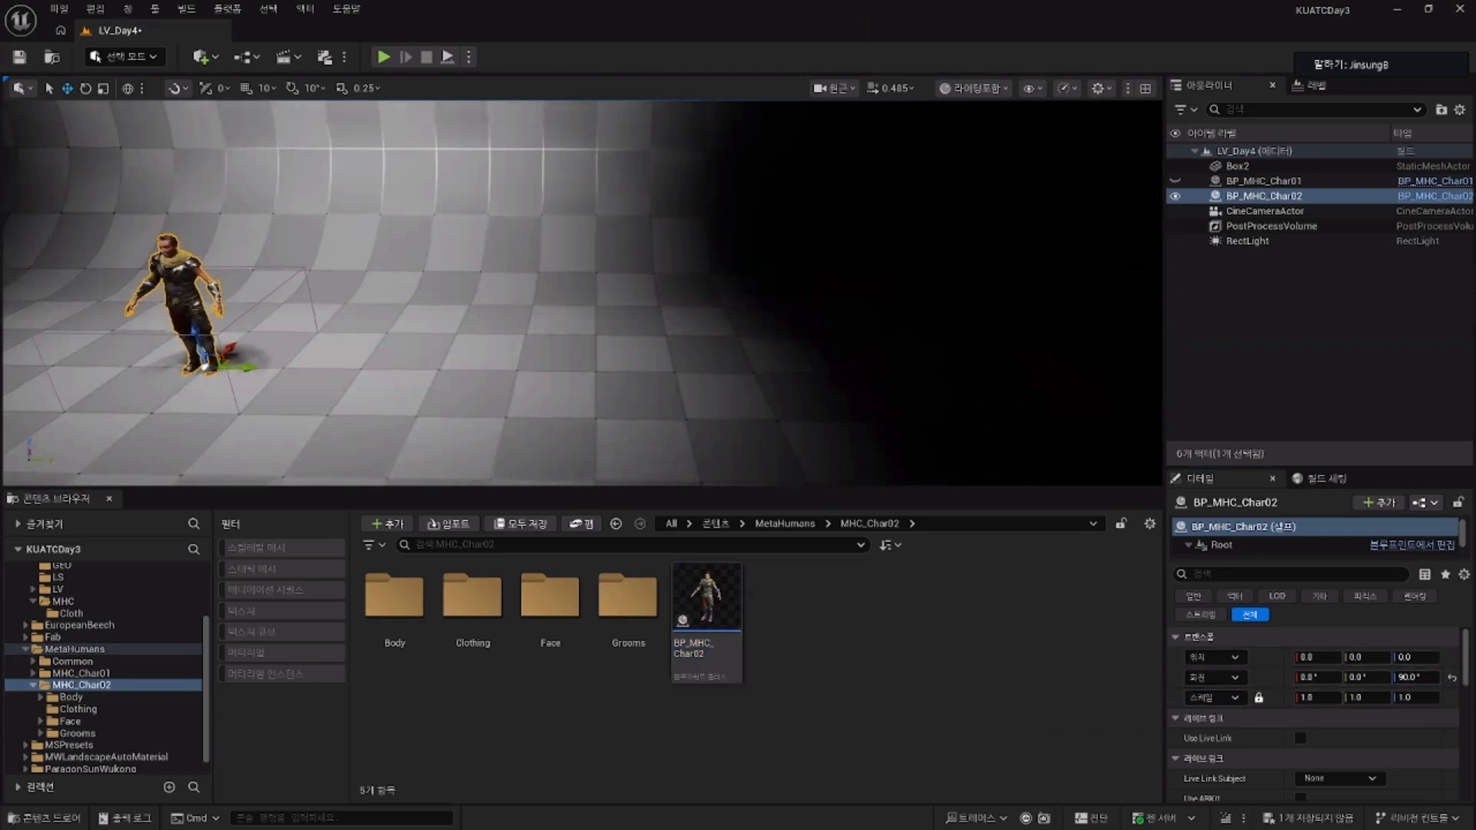
pyautogui.press('a')
pyautogui.moveTo(583, 292); pyautogui.dragTo(547, 319, button='right')
pyautogui.press('w')
# Step: Open the BP_MHC_Char02 blueprint and add a Chaos Cloth component, keeping the default name ChaosCloth
pyautogui.click(705, 596)
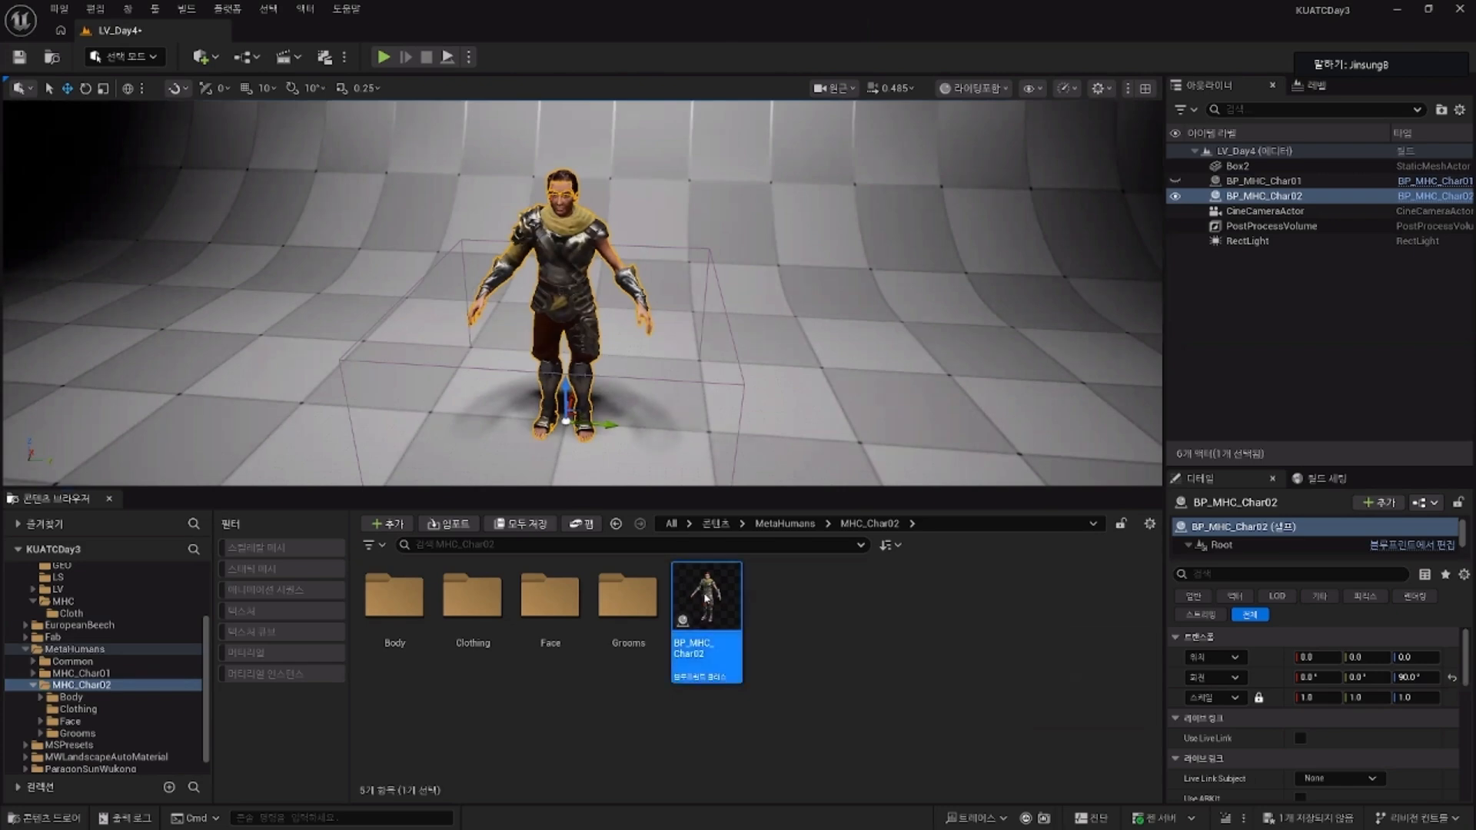
pyautogui.doubleClick(705, 596)
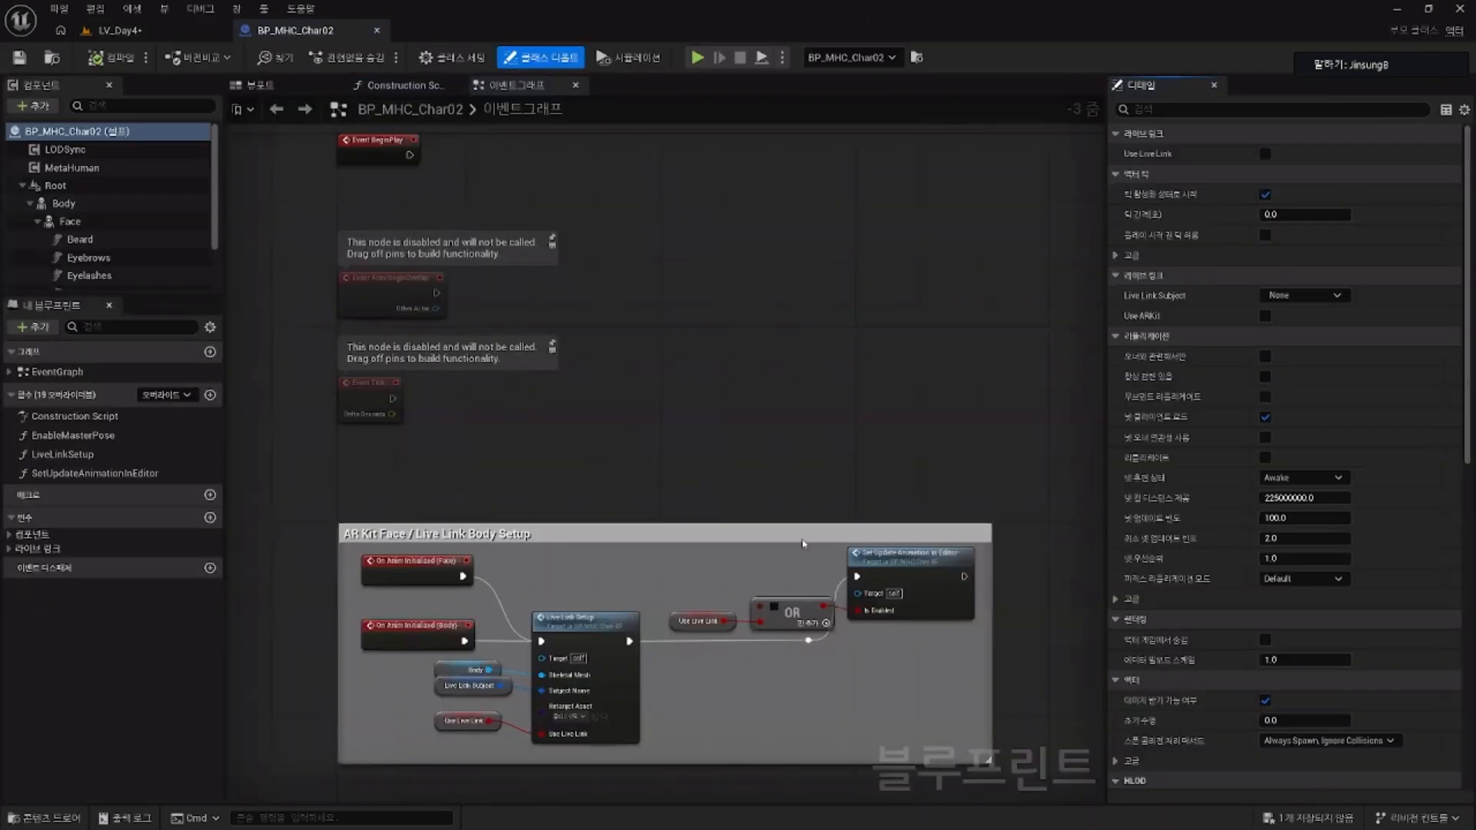
pyautogui.click(33, 106)
pyautogui.scroll(-3, 135, 283)
pyautogui.scroll(-10, 135, 283)
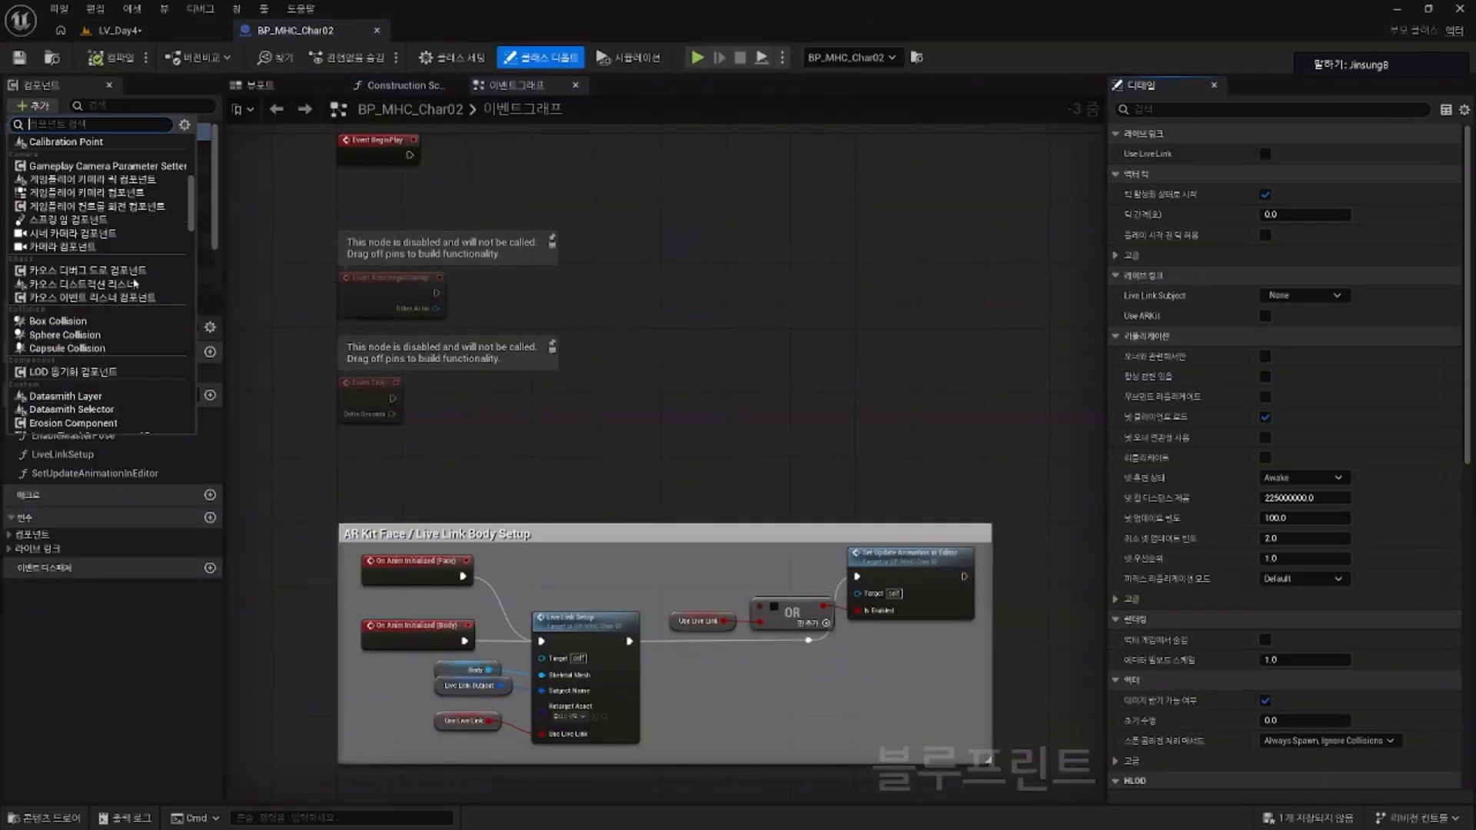
pyautogui.scroll(-10, 154, 283)
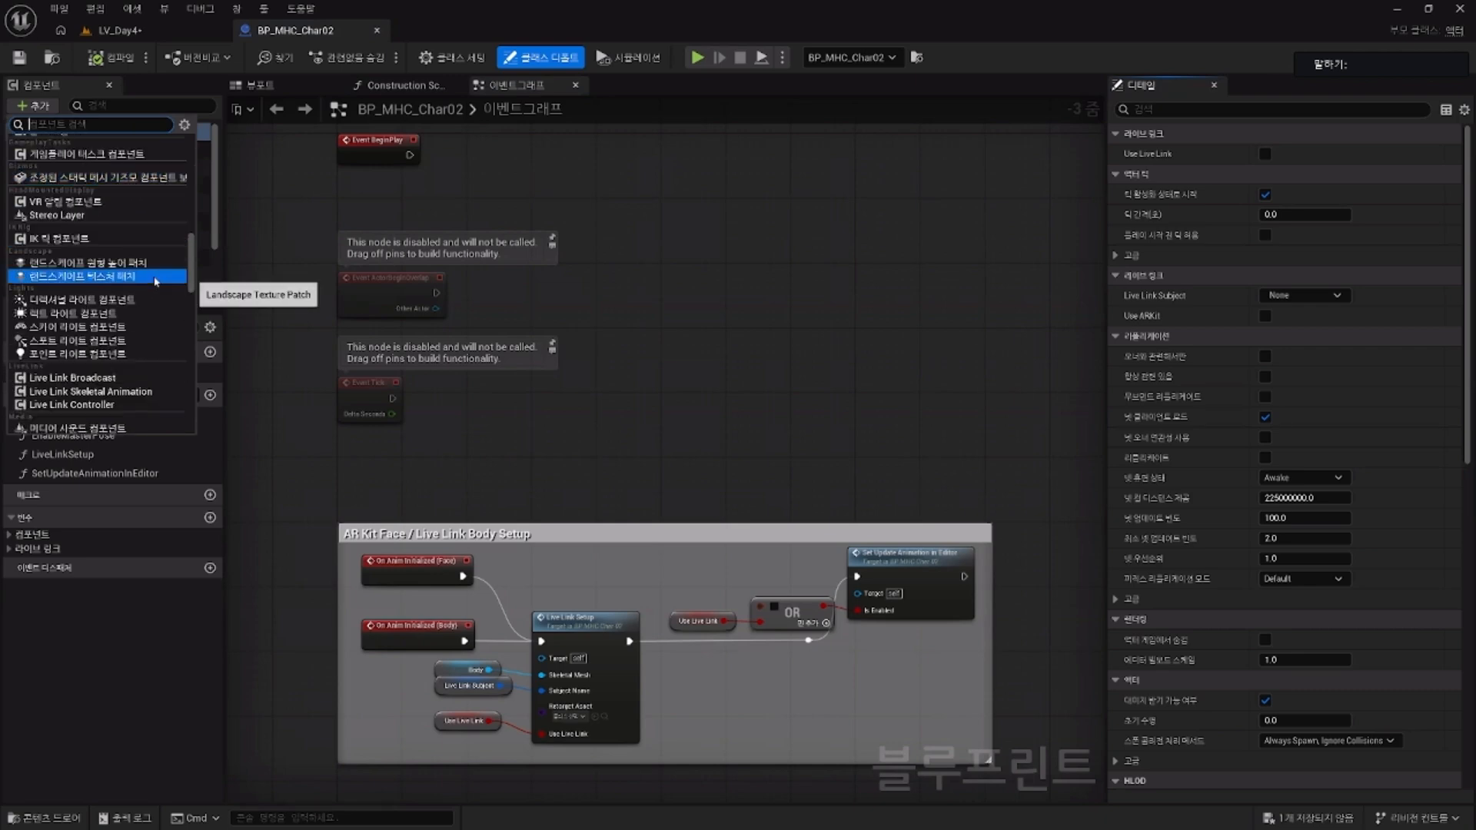
pyautogui.scroll(-10, 154, 283)
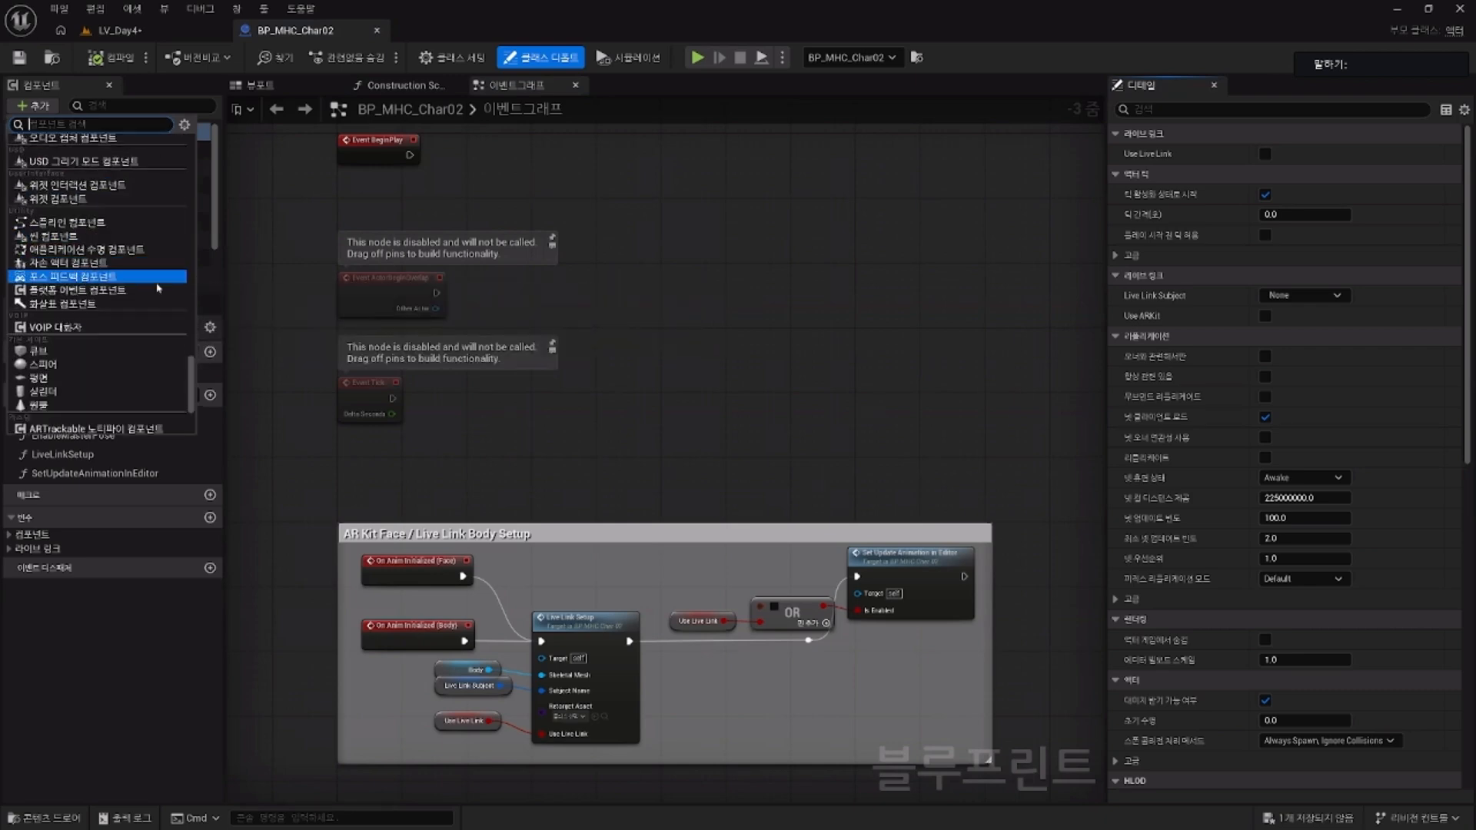
pyautogui.scroll(-3, 194, 389)
pyautogui.scroll(-3, 194, 393)
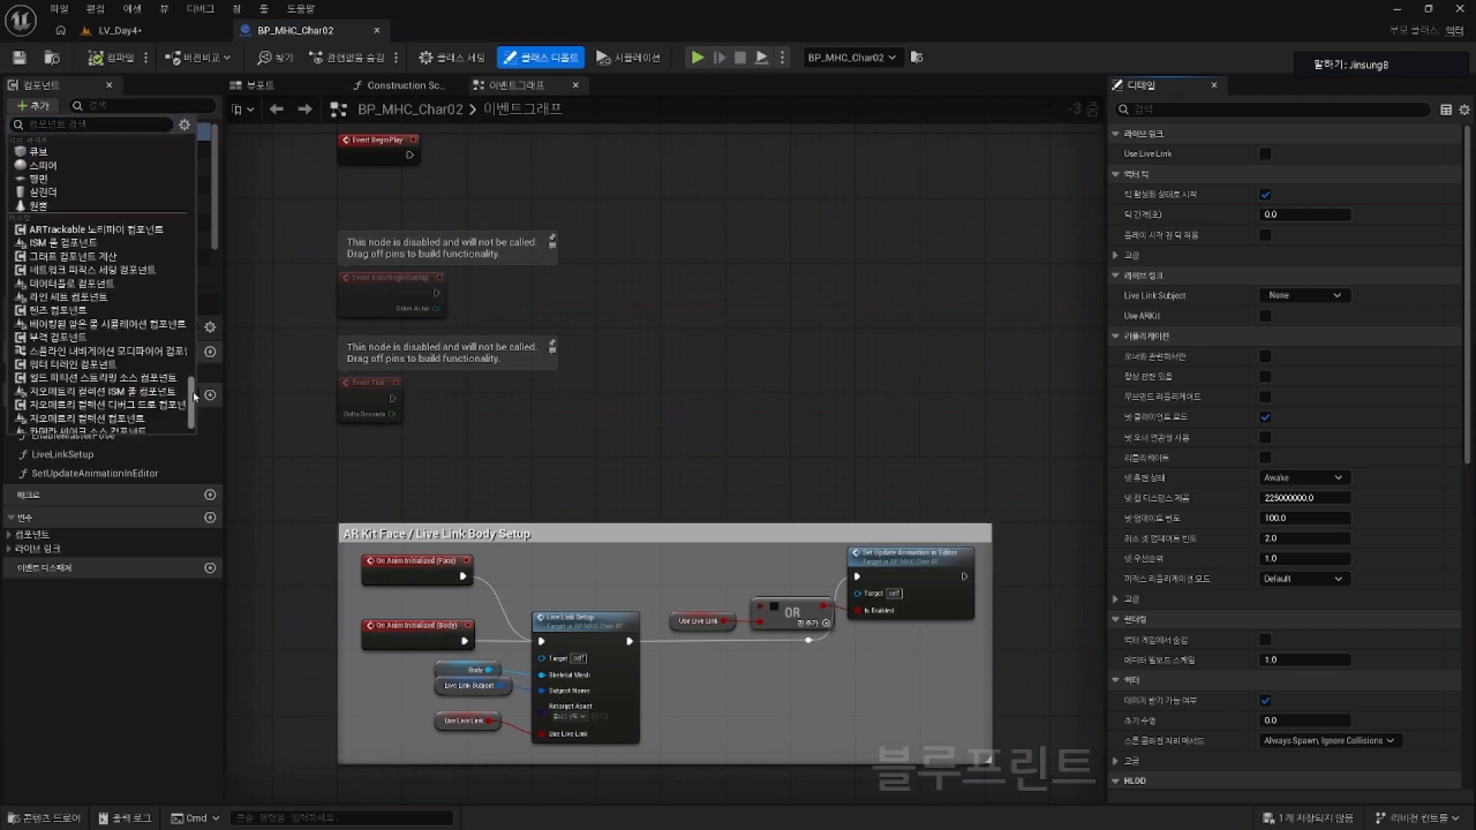
pyautogui.scroll(9, 194, 395)
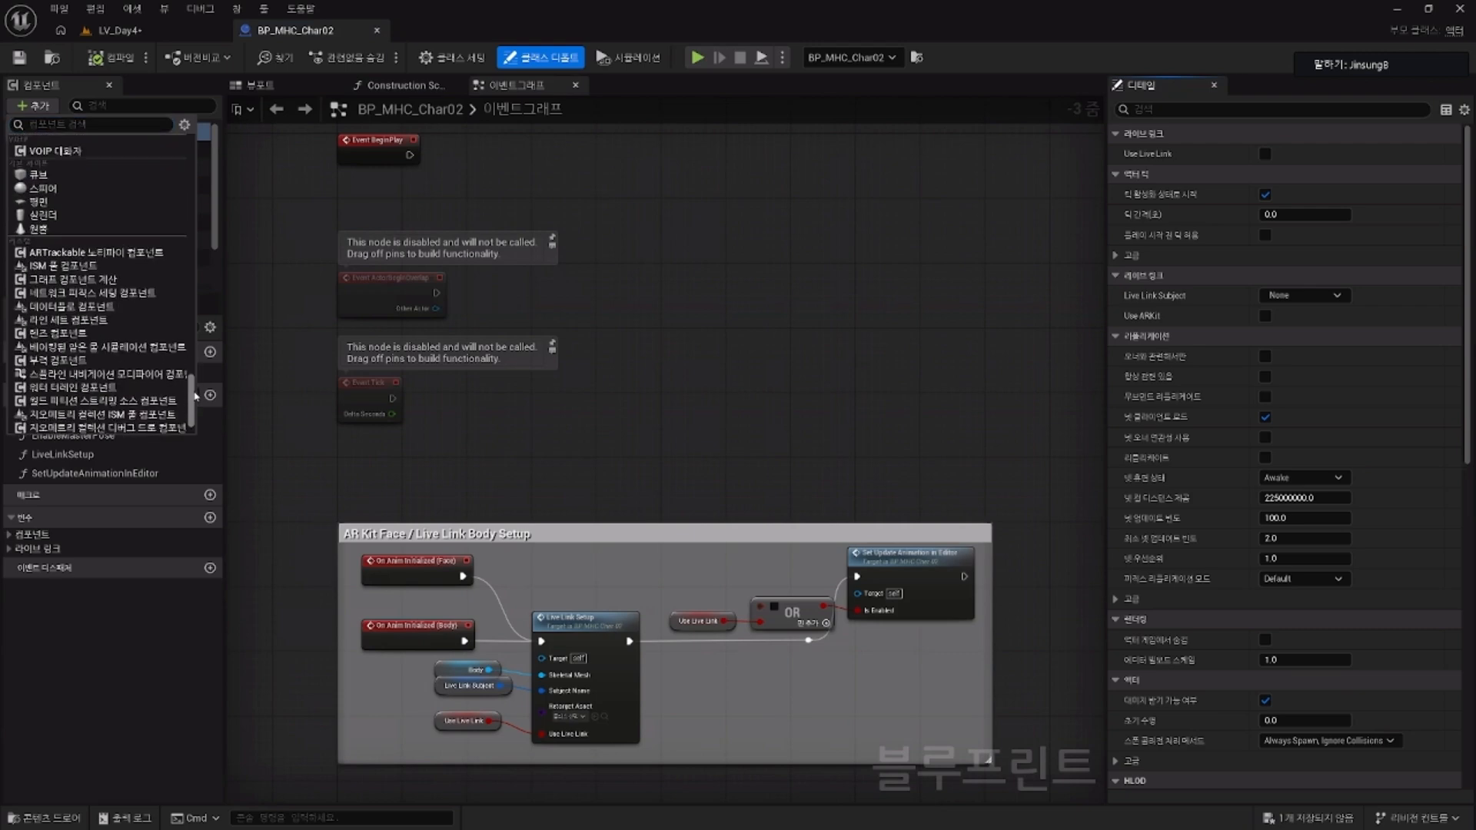
pyautogui.scroll(5, 200, 355)
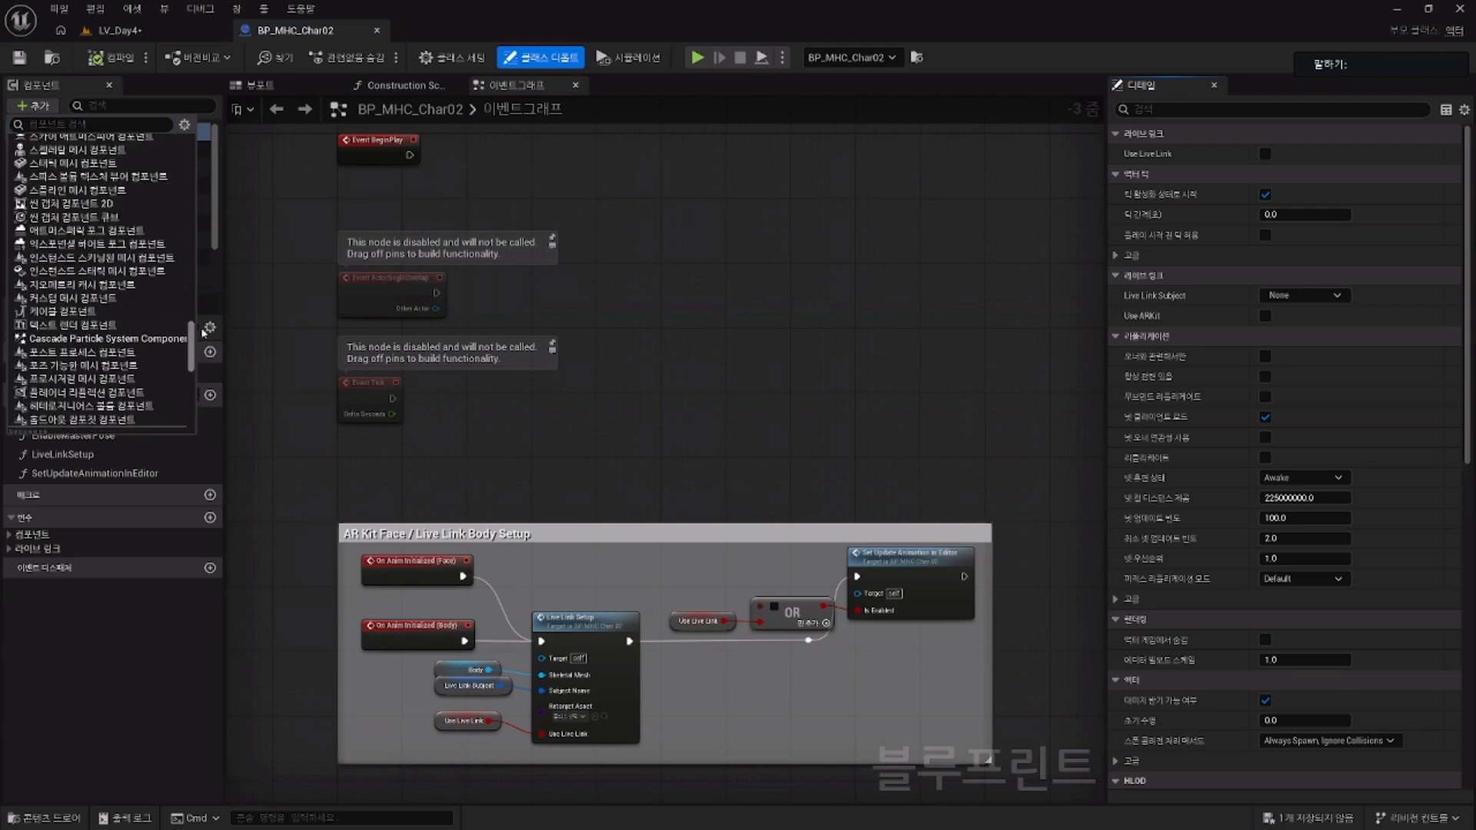
pyautogui.scroll(5, 196, 349)
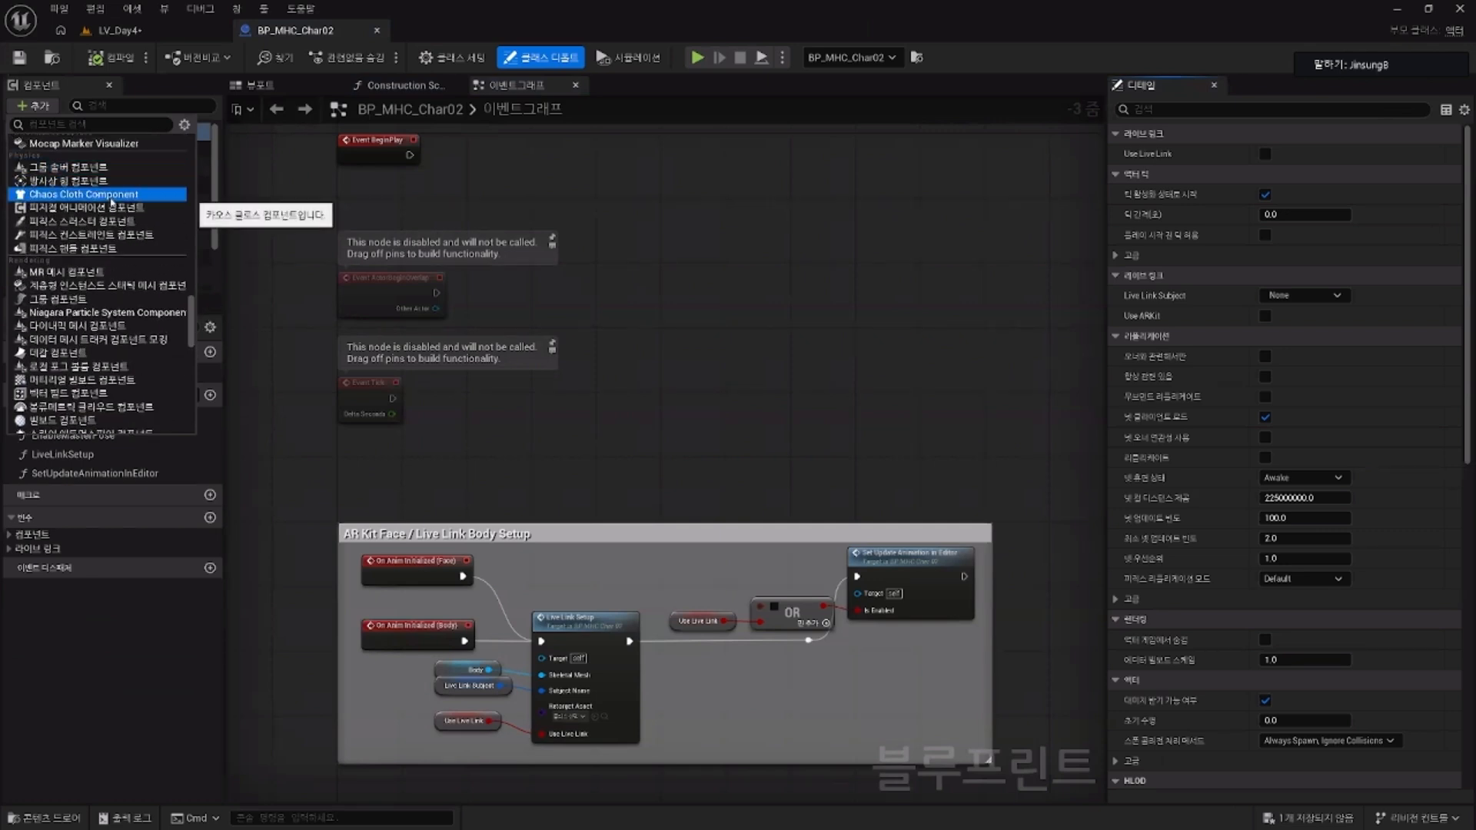
pyautogui.press('Escape')
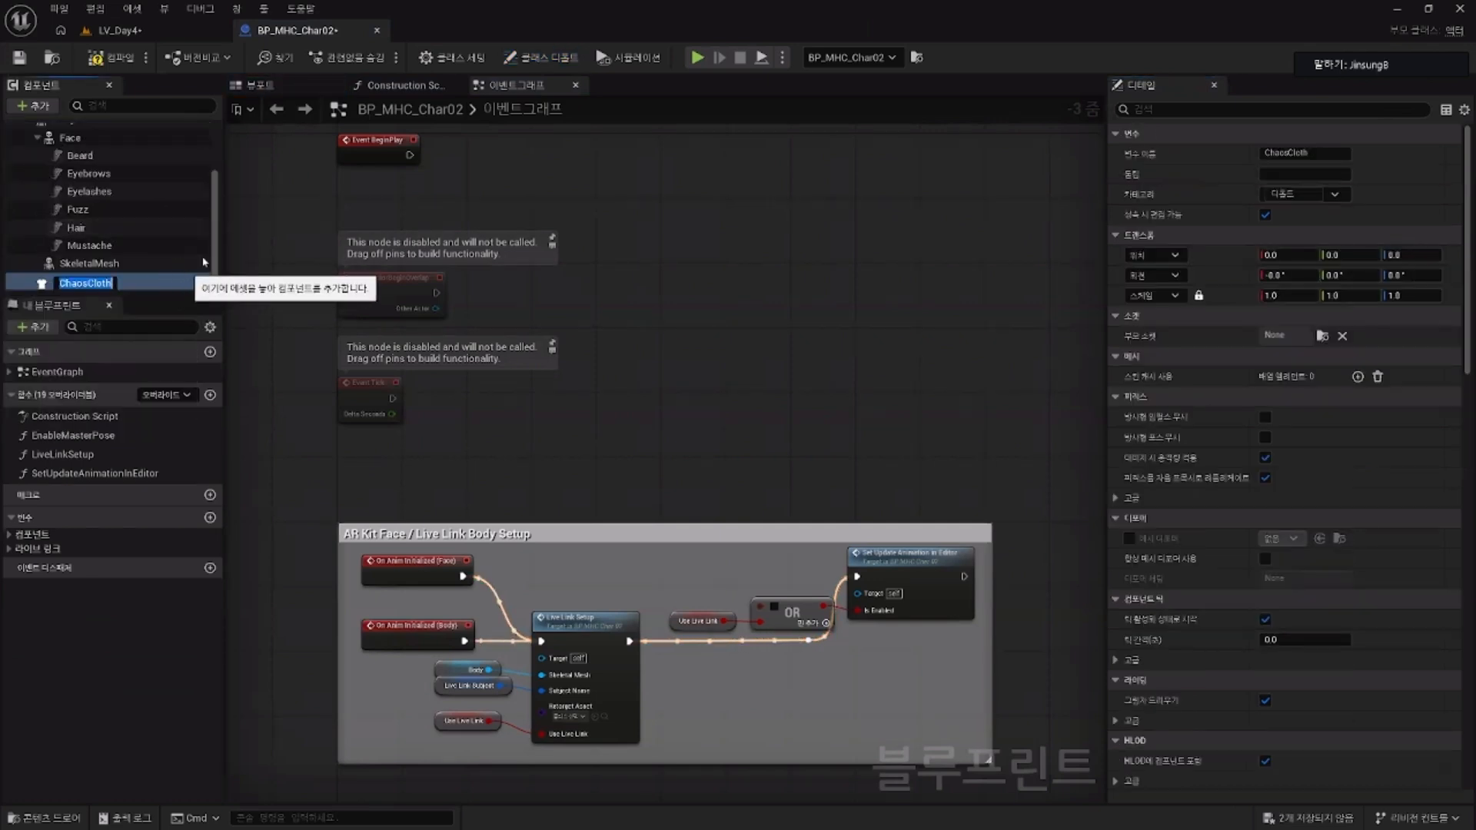
# Step: Enlarge the component list and attach the ChaosCloth component as a child of Body
pyautogui.moveTo(179, 295); pyautogui.dragTo(177, 467)
pyautogui.moveTo(97, 365); pyautogui.dragTo(100, 204)
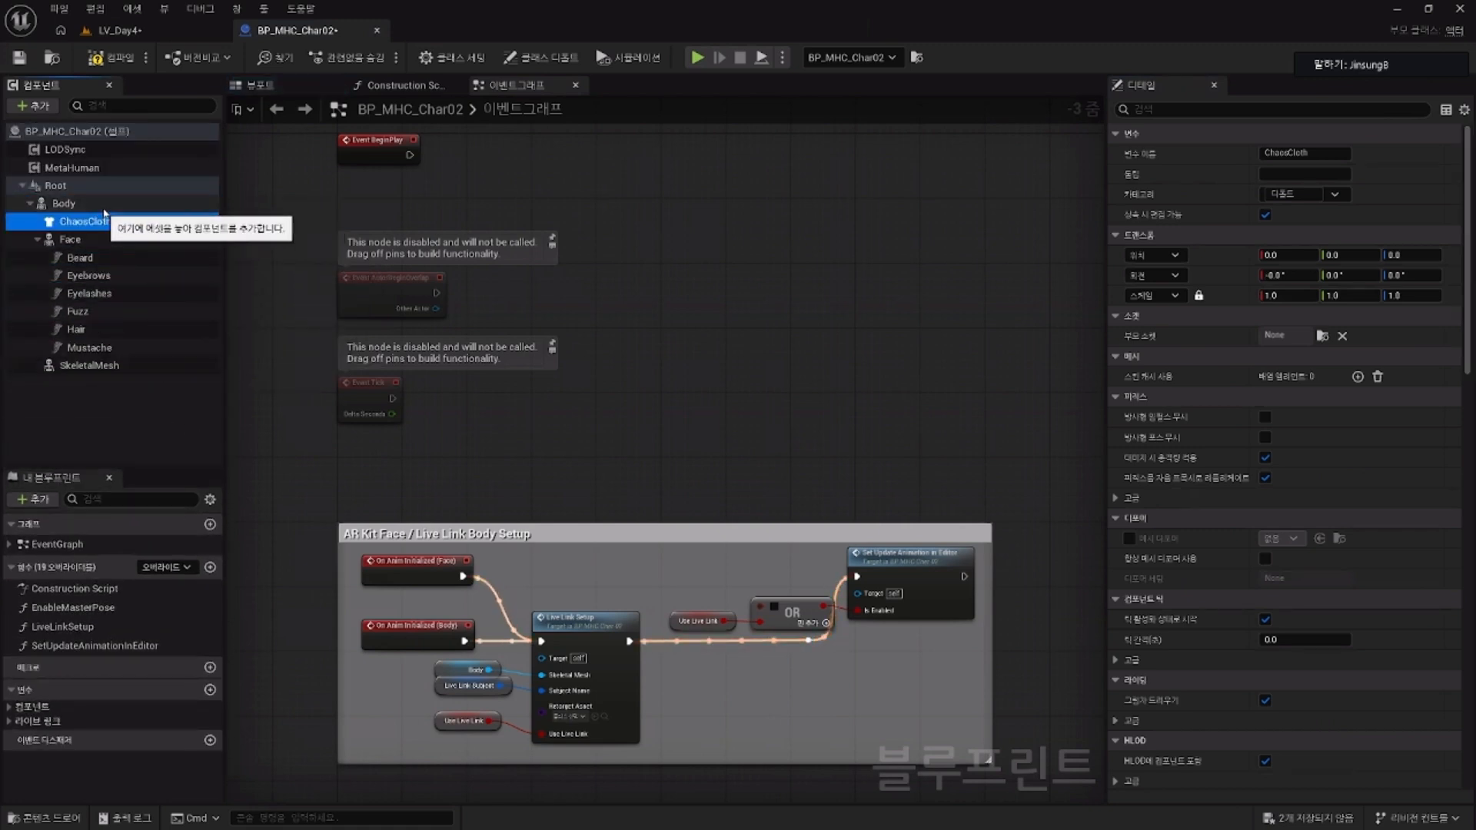
pyautogui.click(100, 203)
# Step: Collapse all detail categories of the ChaosCloth component and expand only its cloth component settings
pyautogui.click(112, 222)
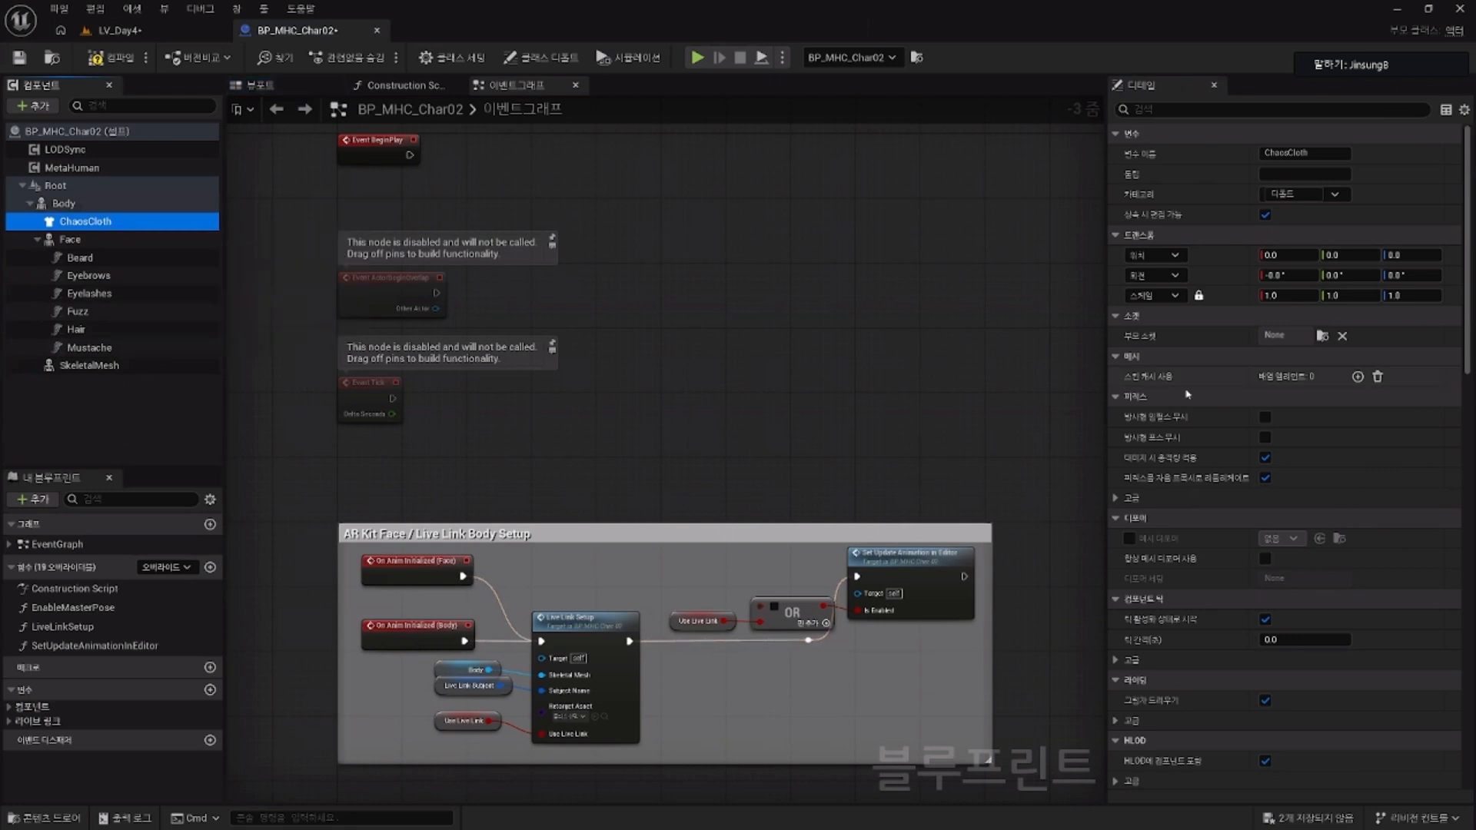
pyautogui.scroll(-6, 1389, 569)
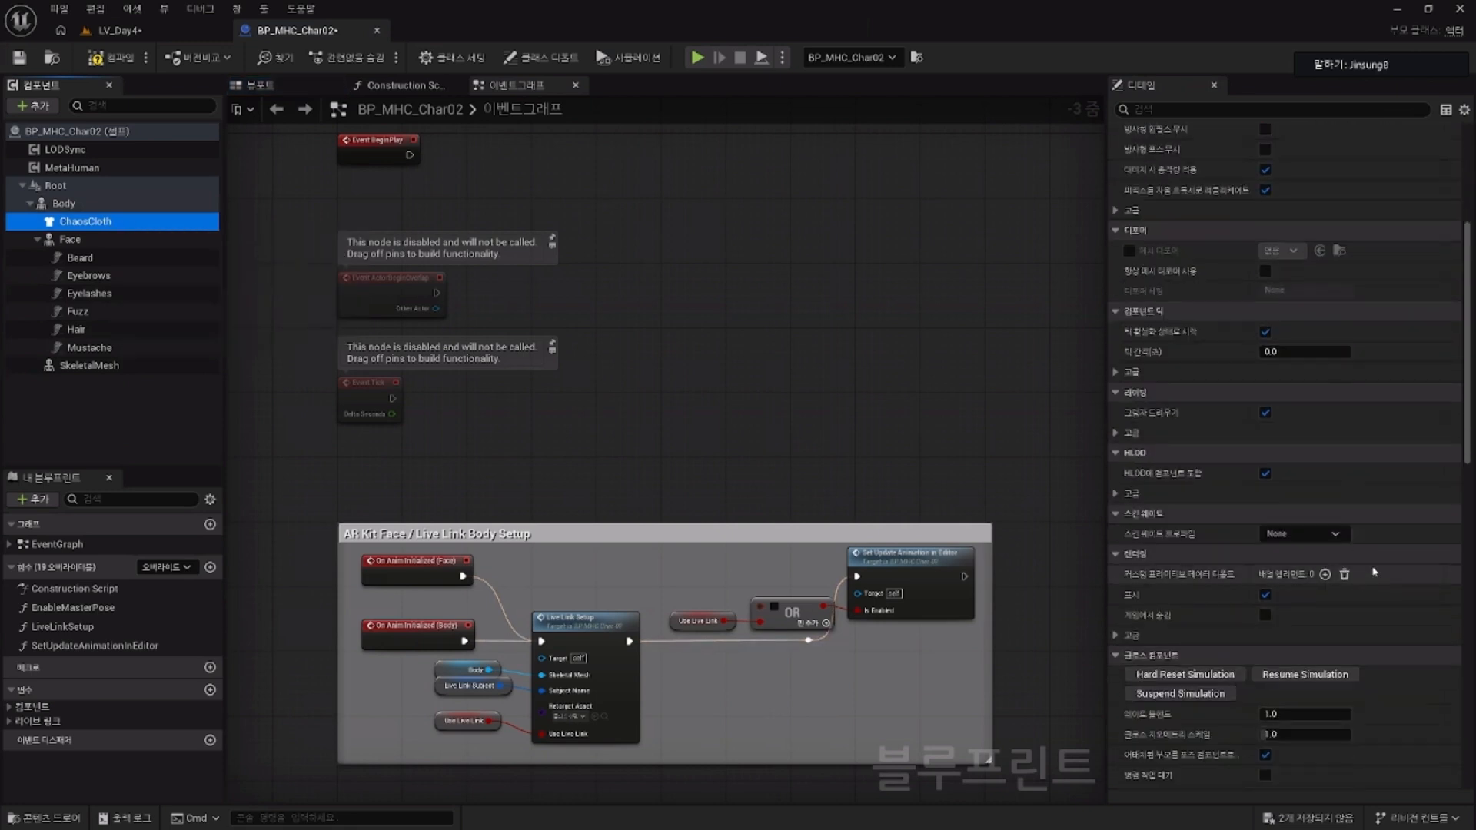
pyautogui.scroll(6, 1357, 565)
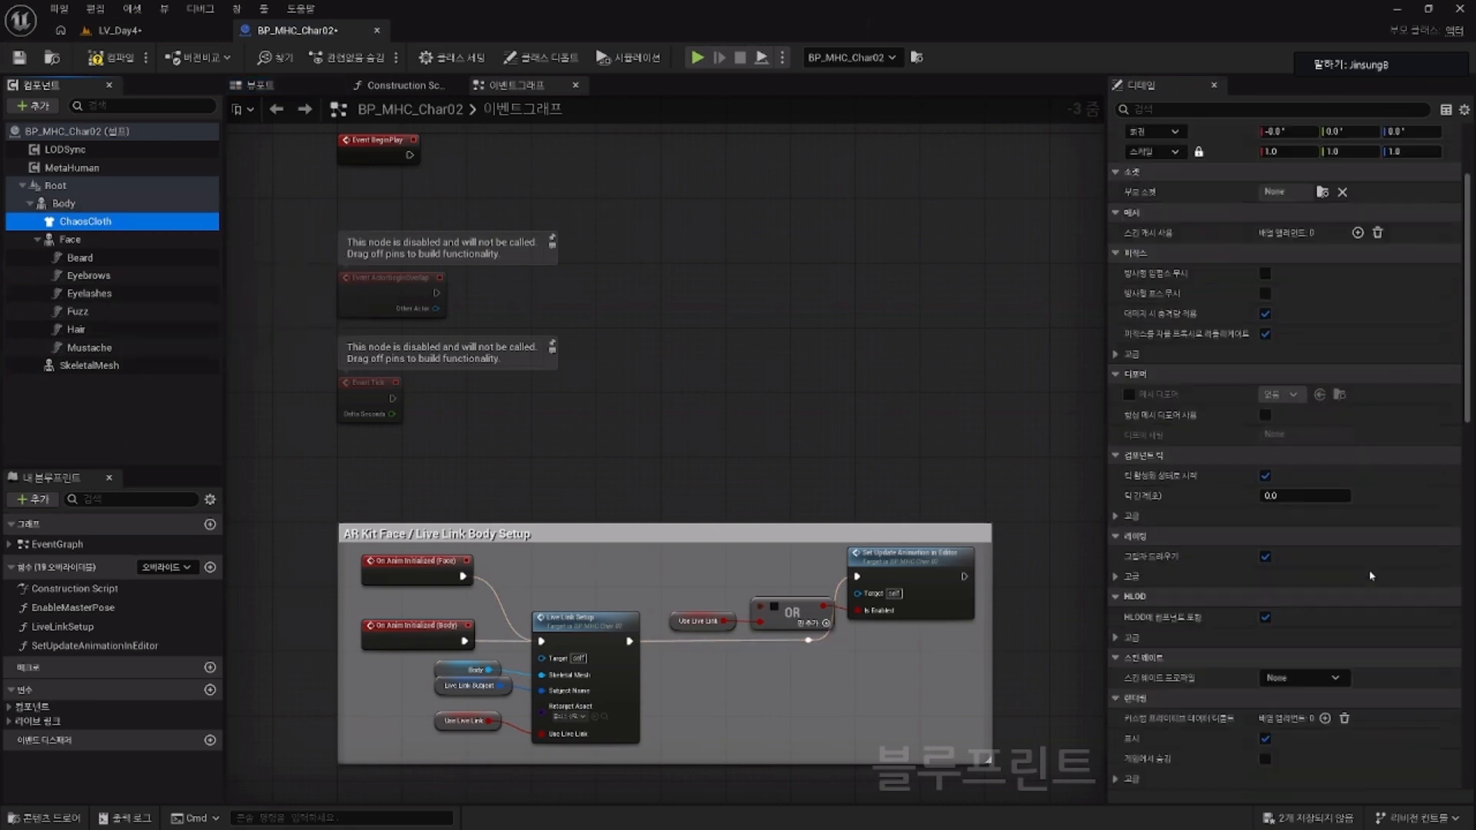
pyautogui.click(1464, 109)
pyautogui.click(1346, 247)
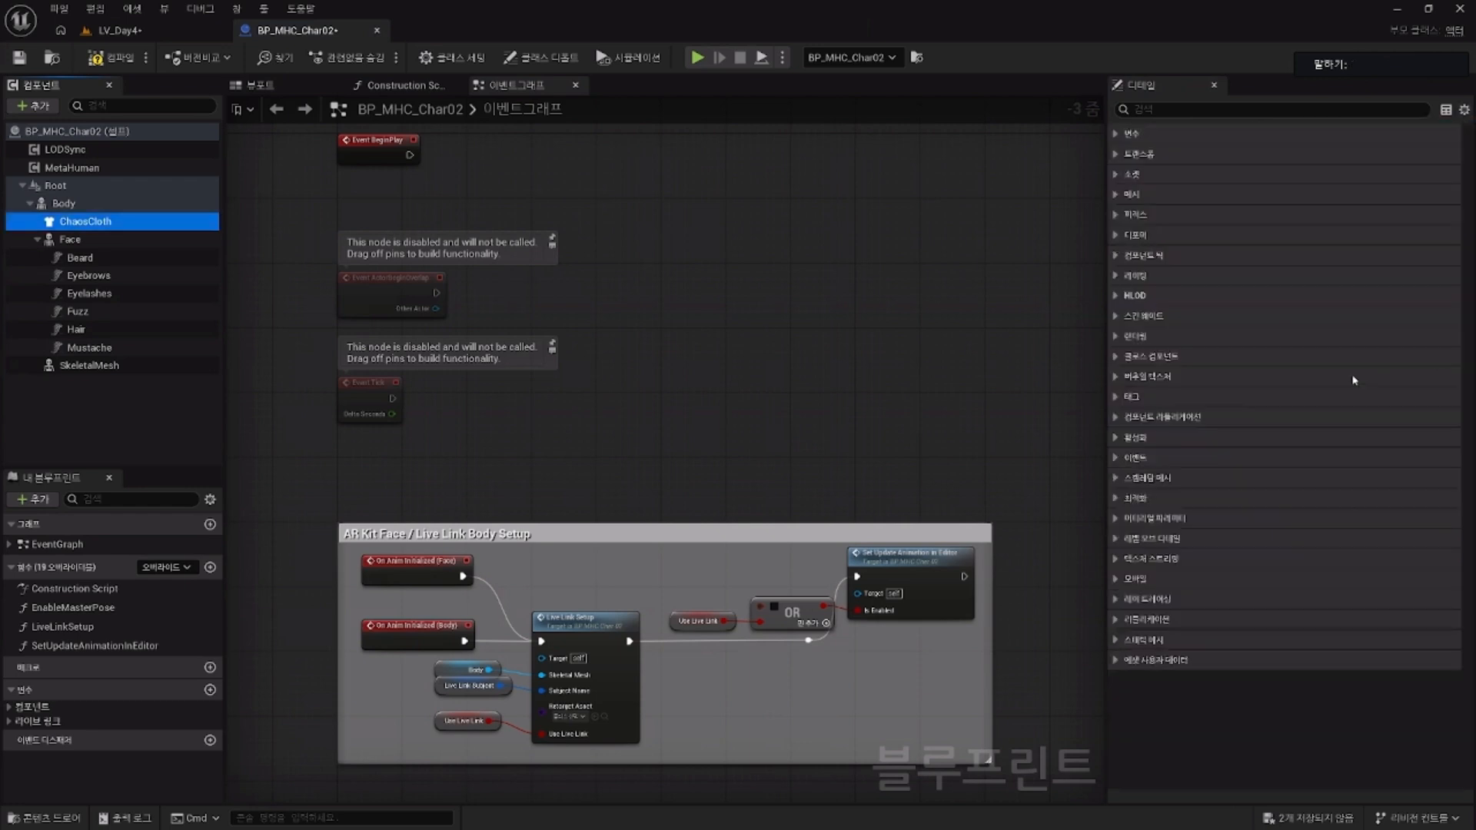
pyautogui.click(1124, 358)
# Step: Assign OA_Char02B from the Day4/MHC/Cloth folder as the ChaosCloth component's asset
pyautogui.hotkey('ctrl', 'space')
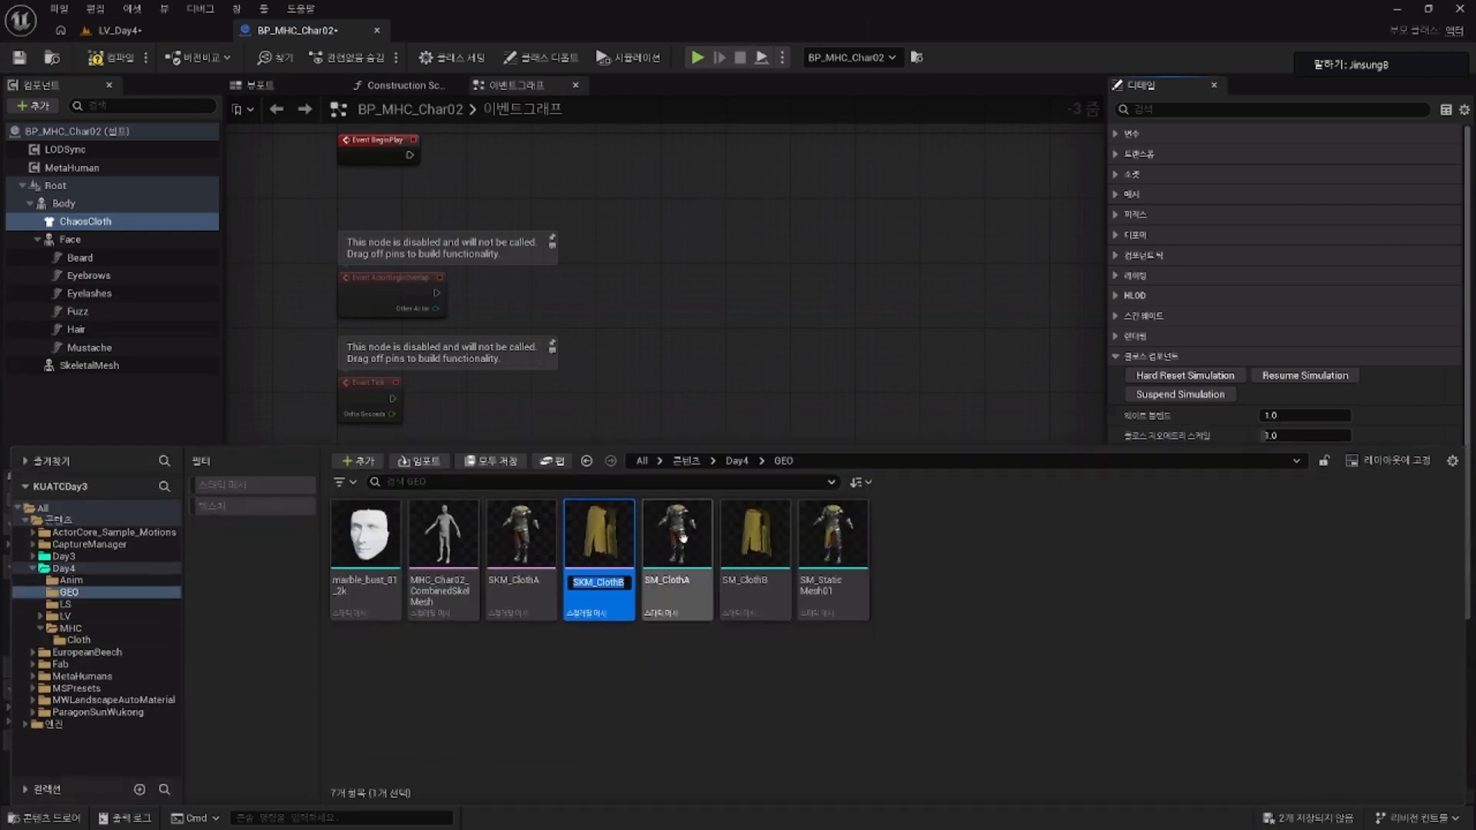
pyautogui.click(679, 724)
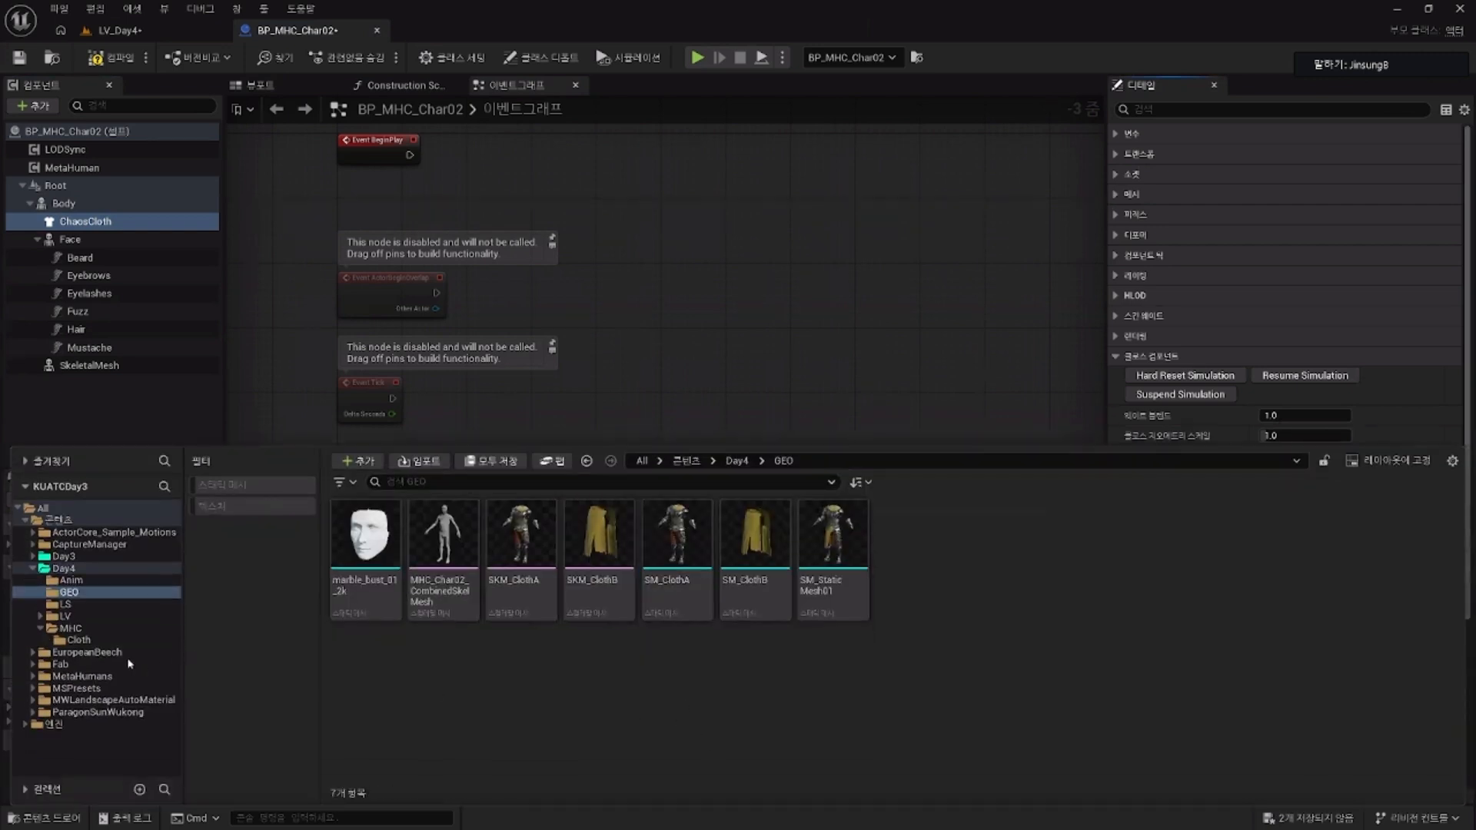
pyautogui.click(100, 640)
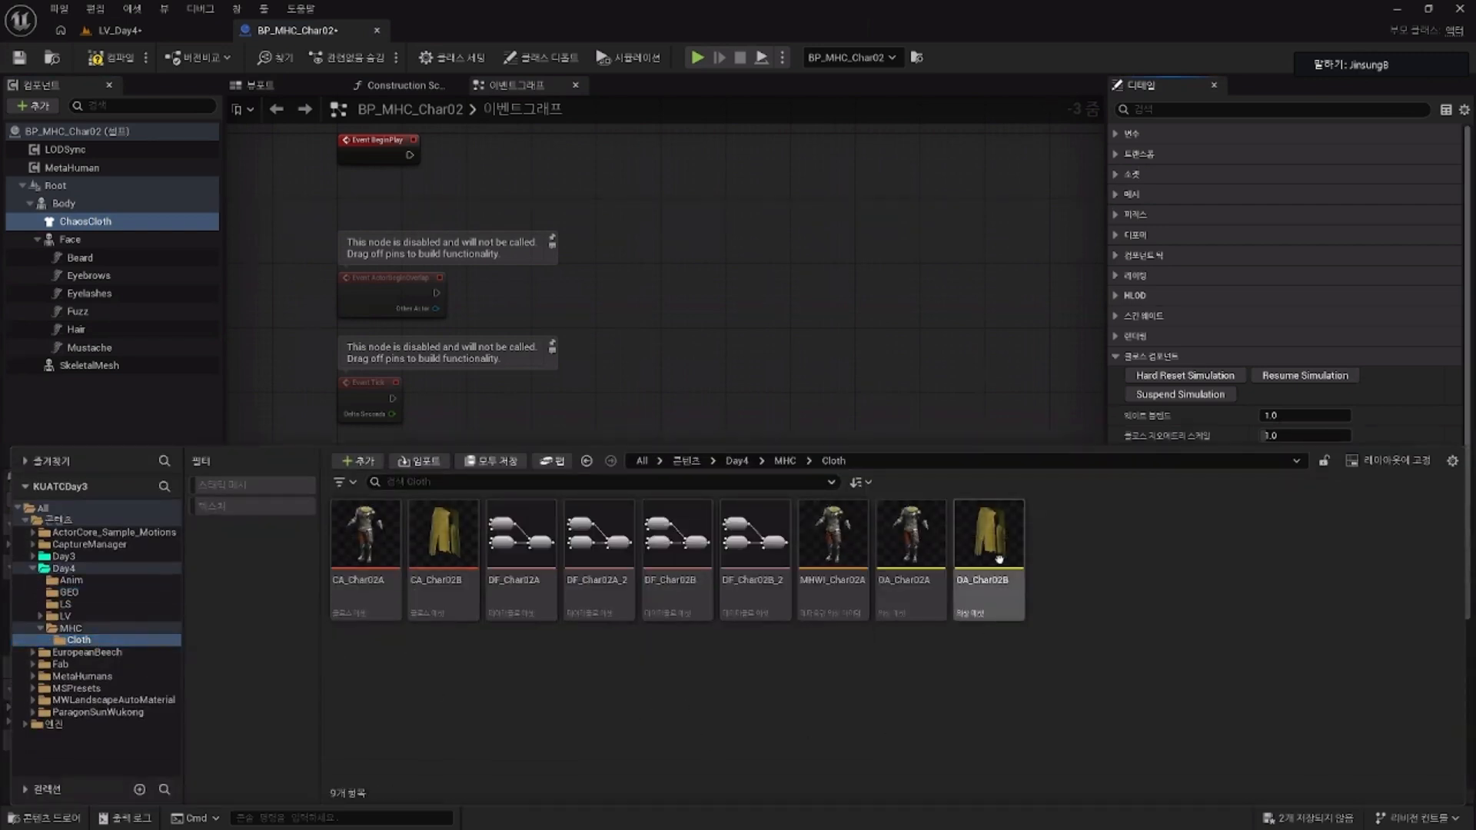
pyautogui.click(999, 559)
pyautogui.hotkey('ctrl', 'space')
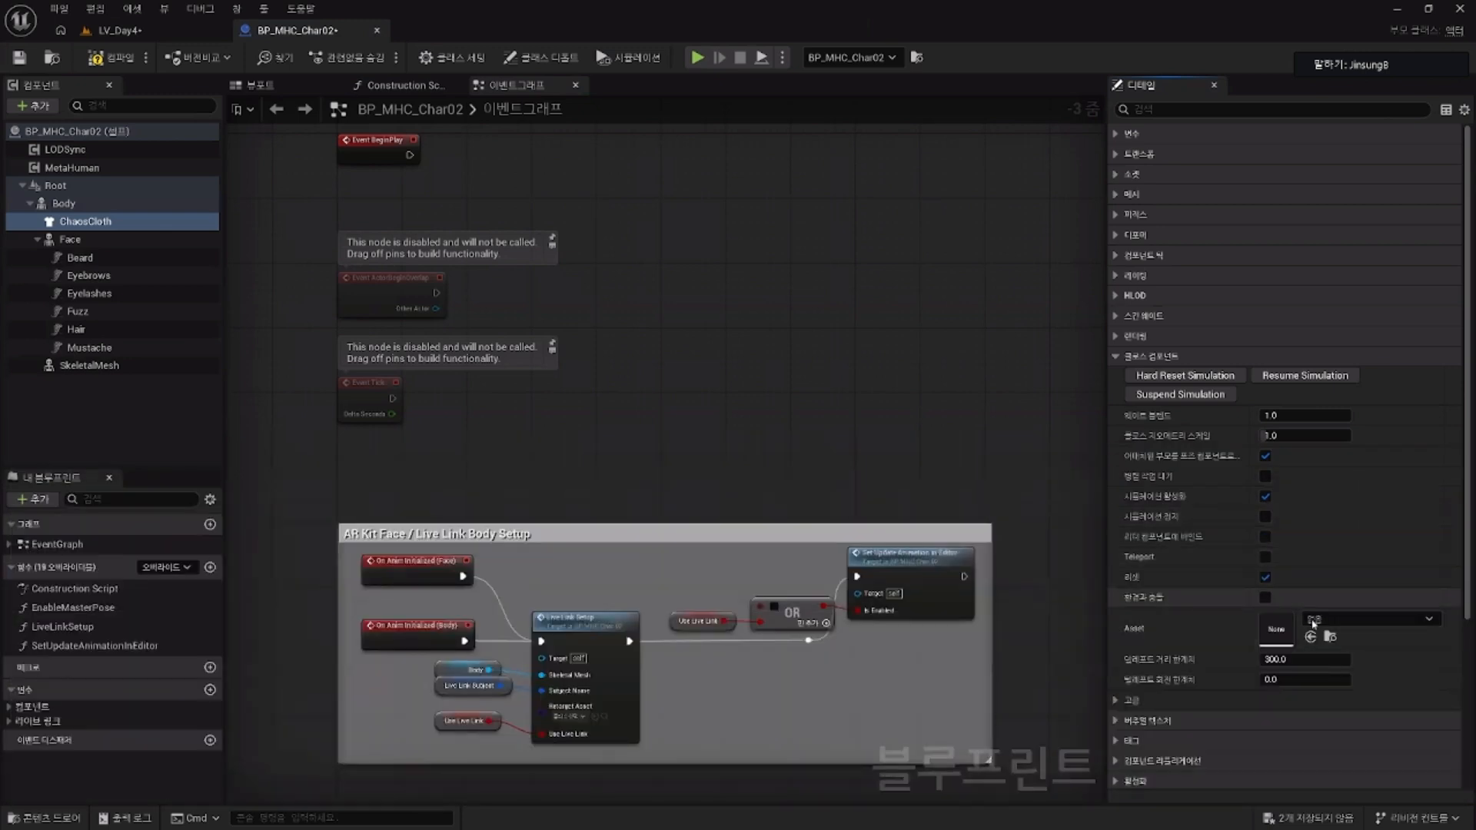
pyautogui.click(1310, 639)
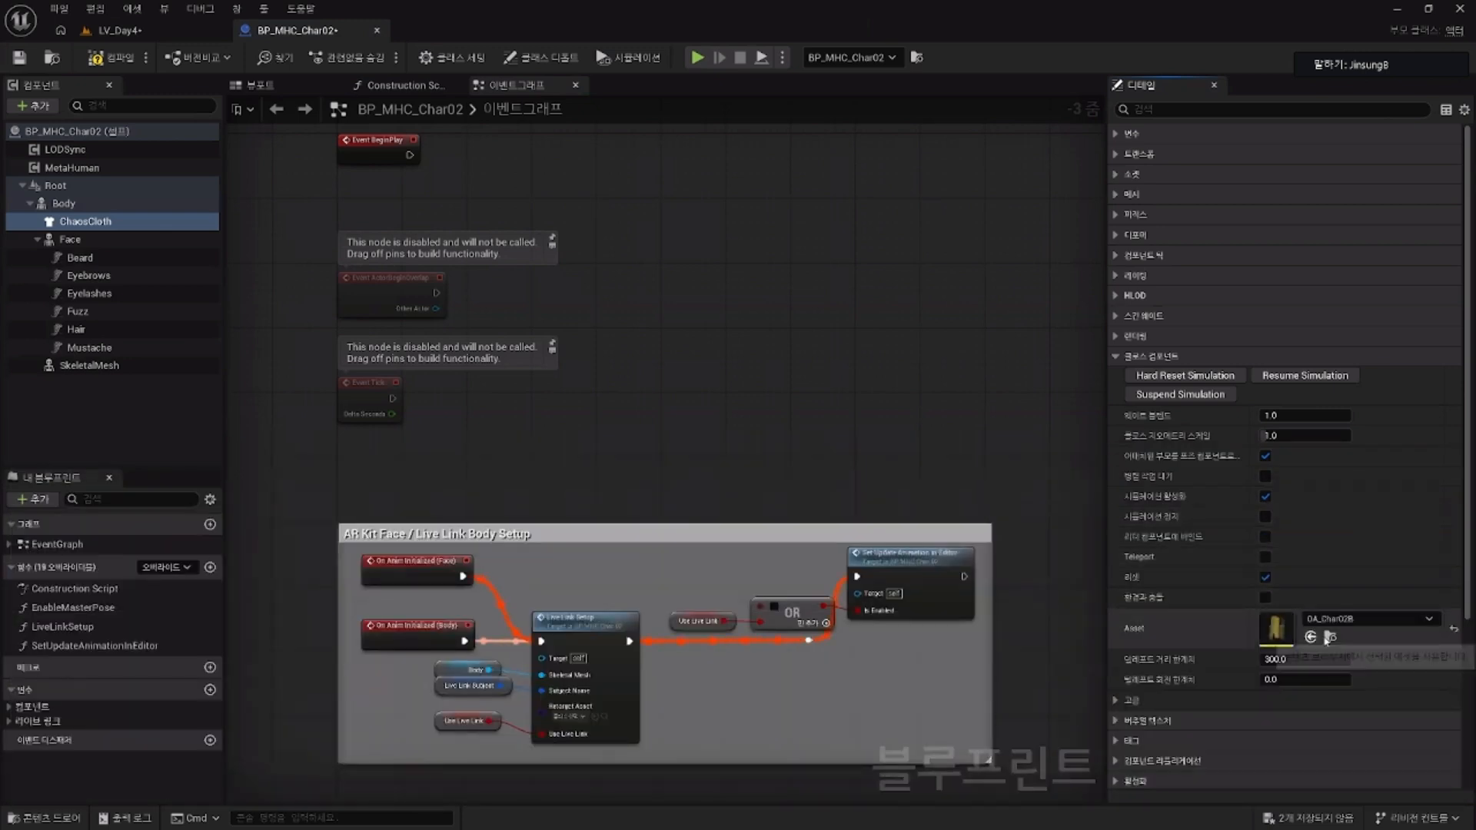
# Step: Show the character in the blueprint's 3D preview, compile and save BP_MHC_Char02, and return to LV_Day4
pyautogui.click(310, 91)
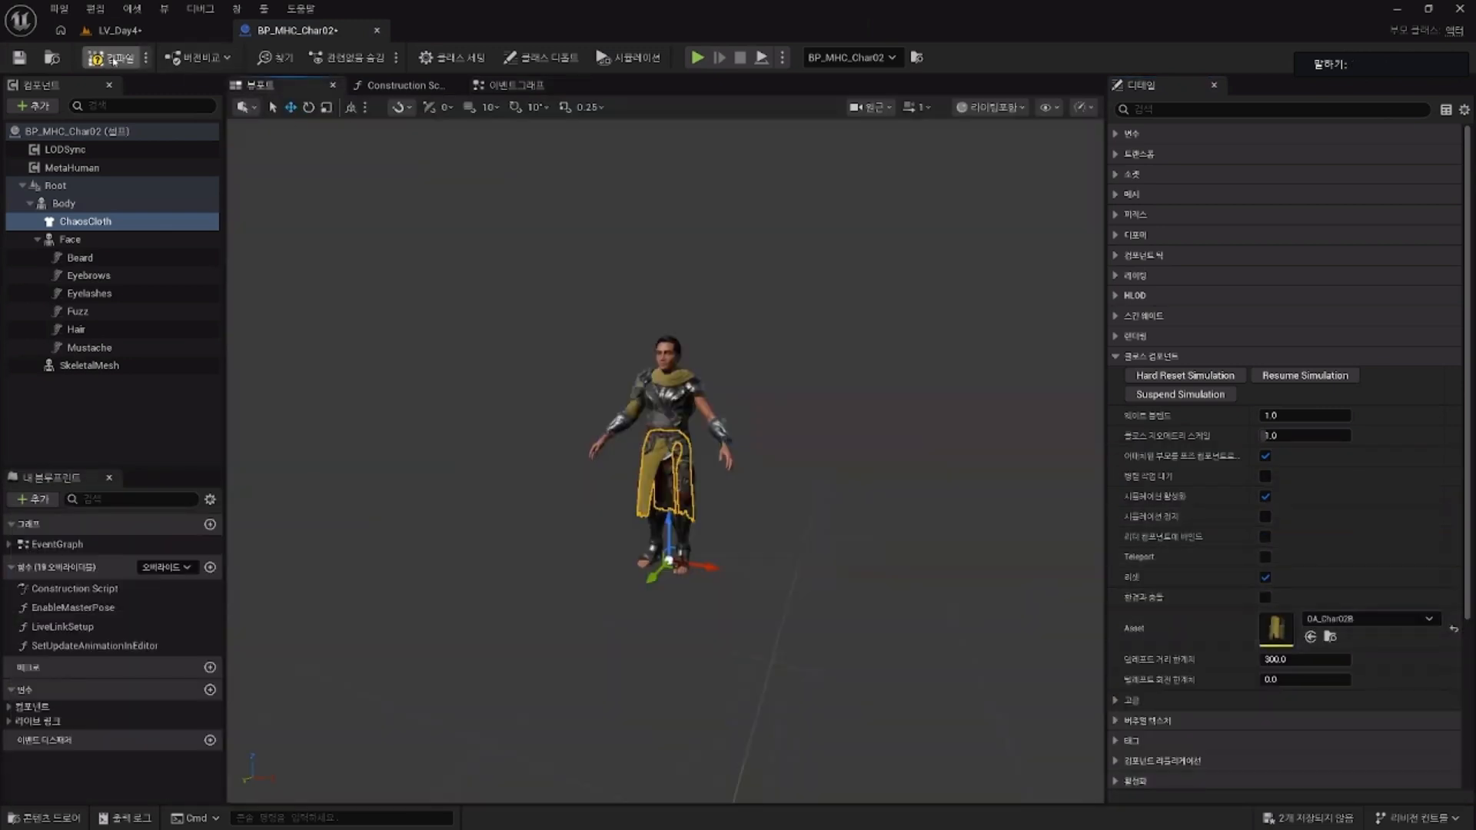
pyautogui.click(19, 59)
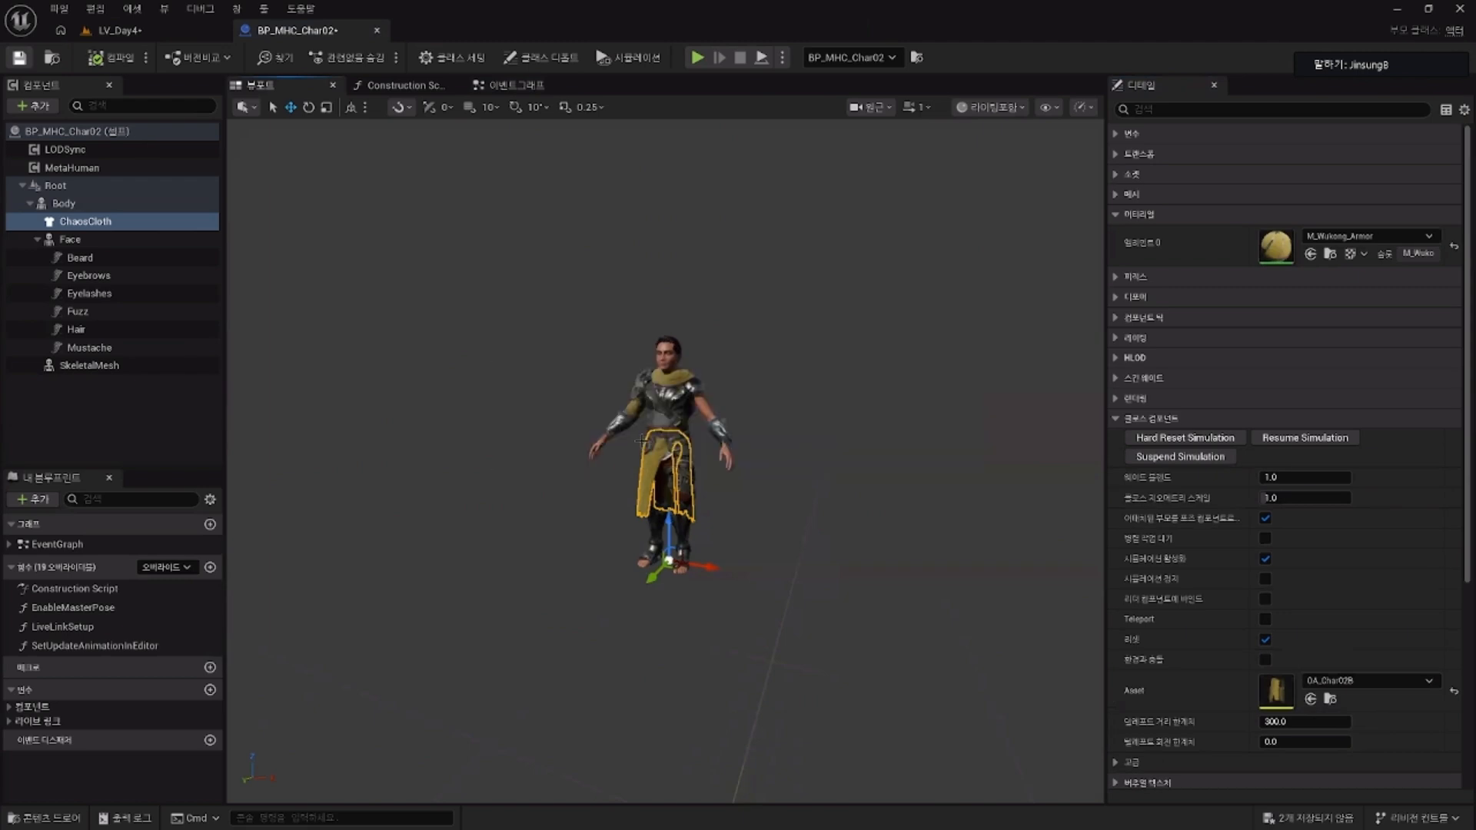
pyautogui.click(115, 30)
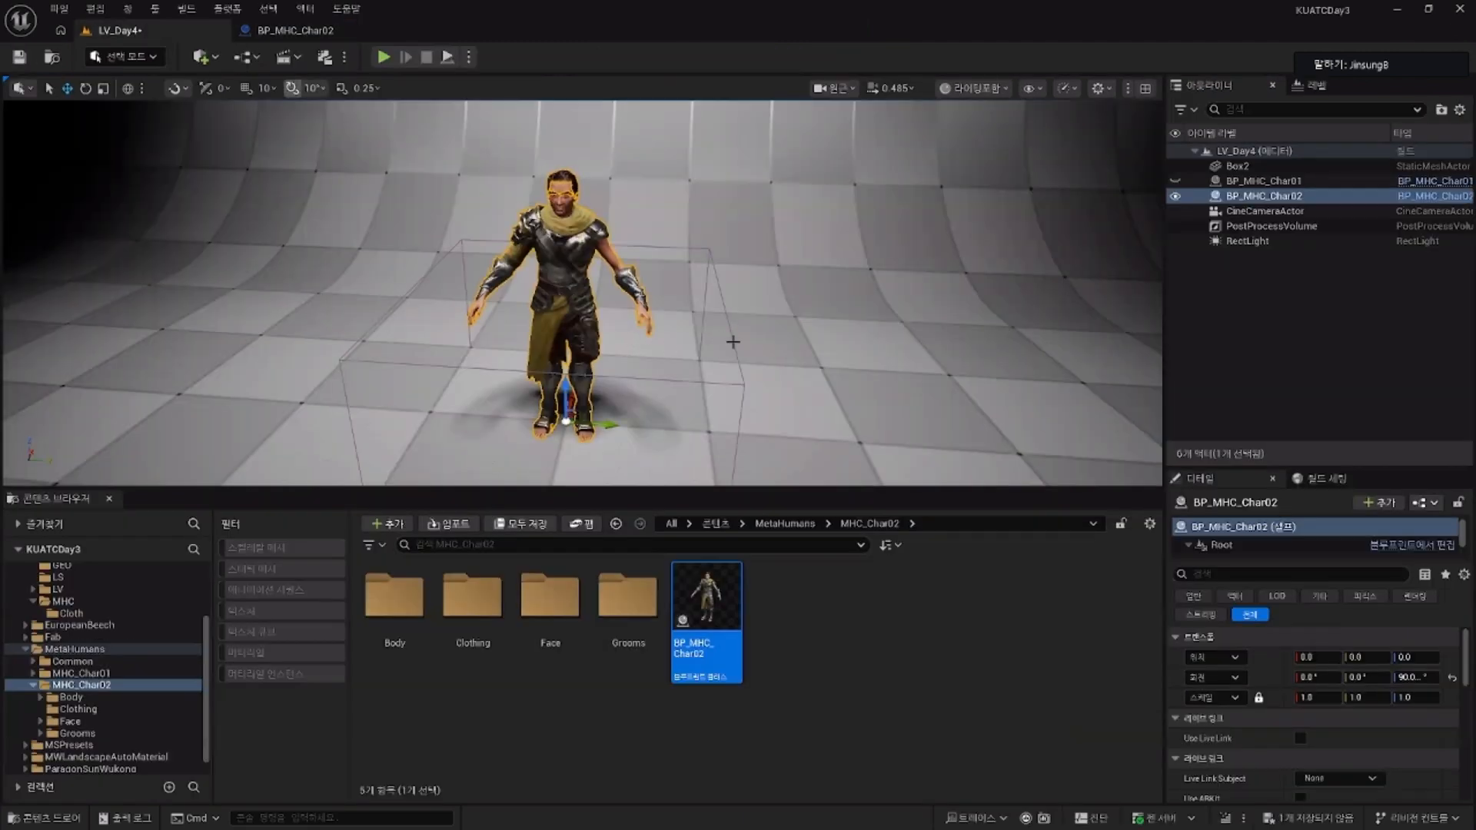
# Step: Run LV_Day4 in Simulate mode to examine the cloth on BP_MHC_Char02
pyautogui.moveTo(585, 308); pyautogui.dragTo(607, 337, button='right')
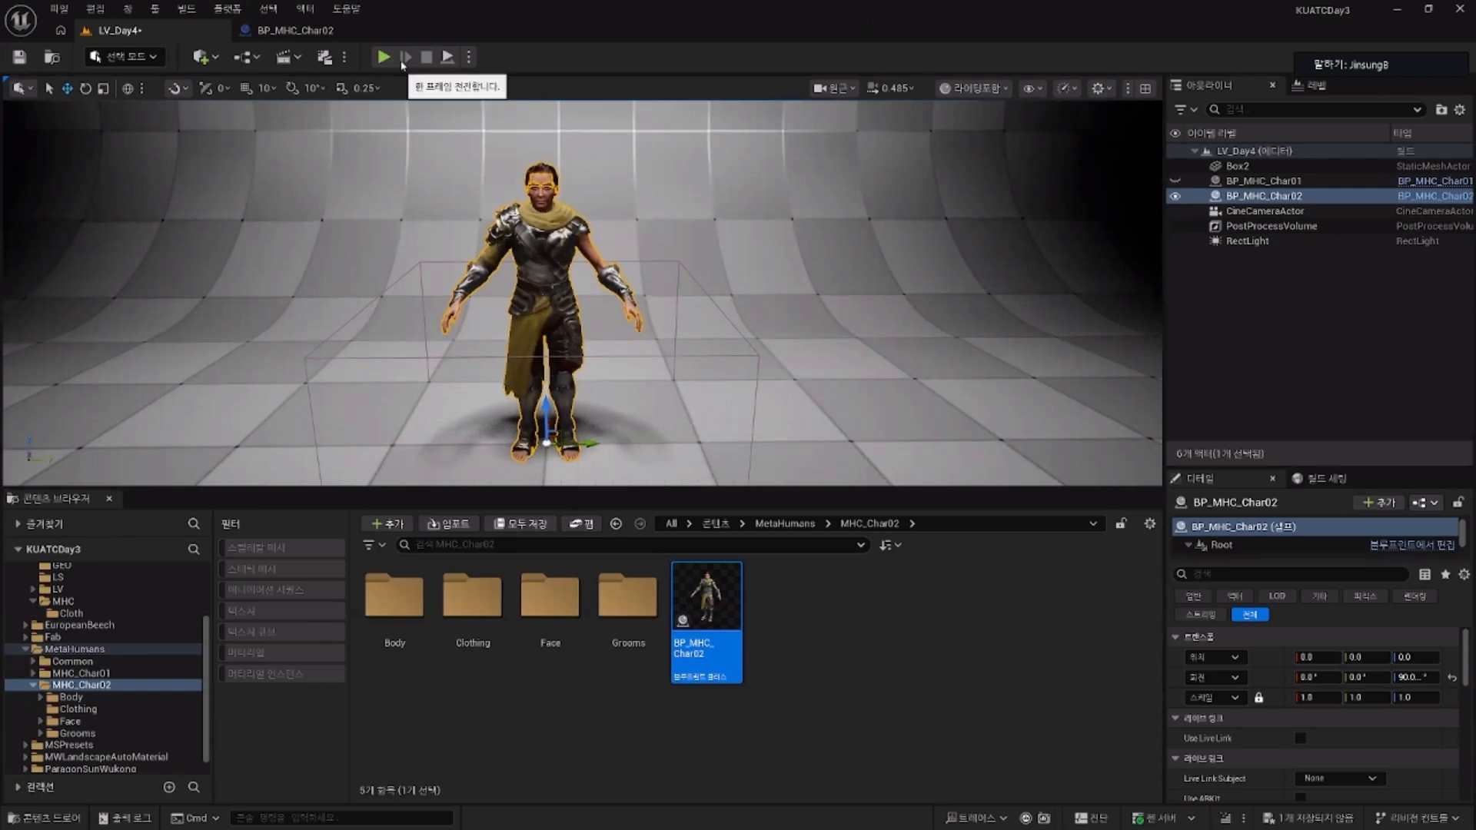
pyautogui.click(469, 57)
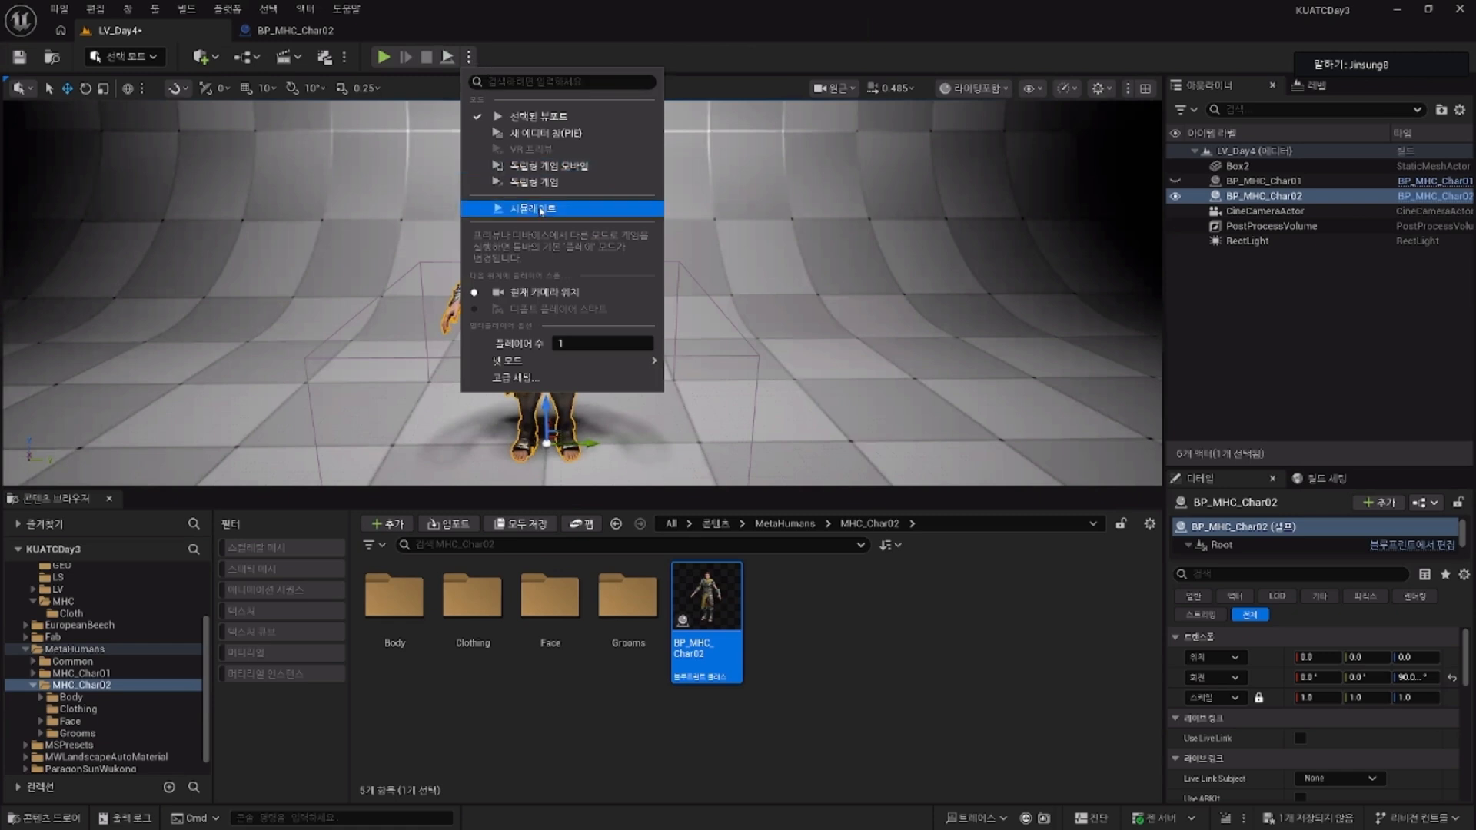
pyautogui.click(536, 208)
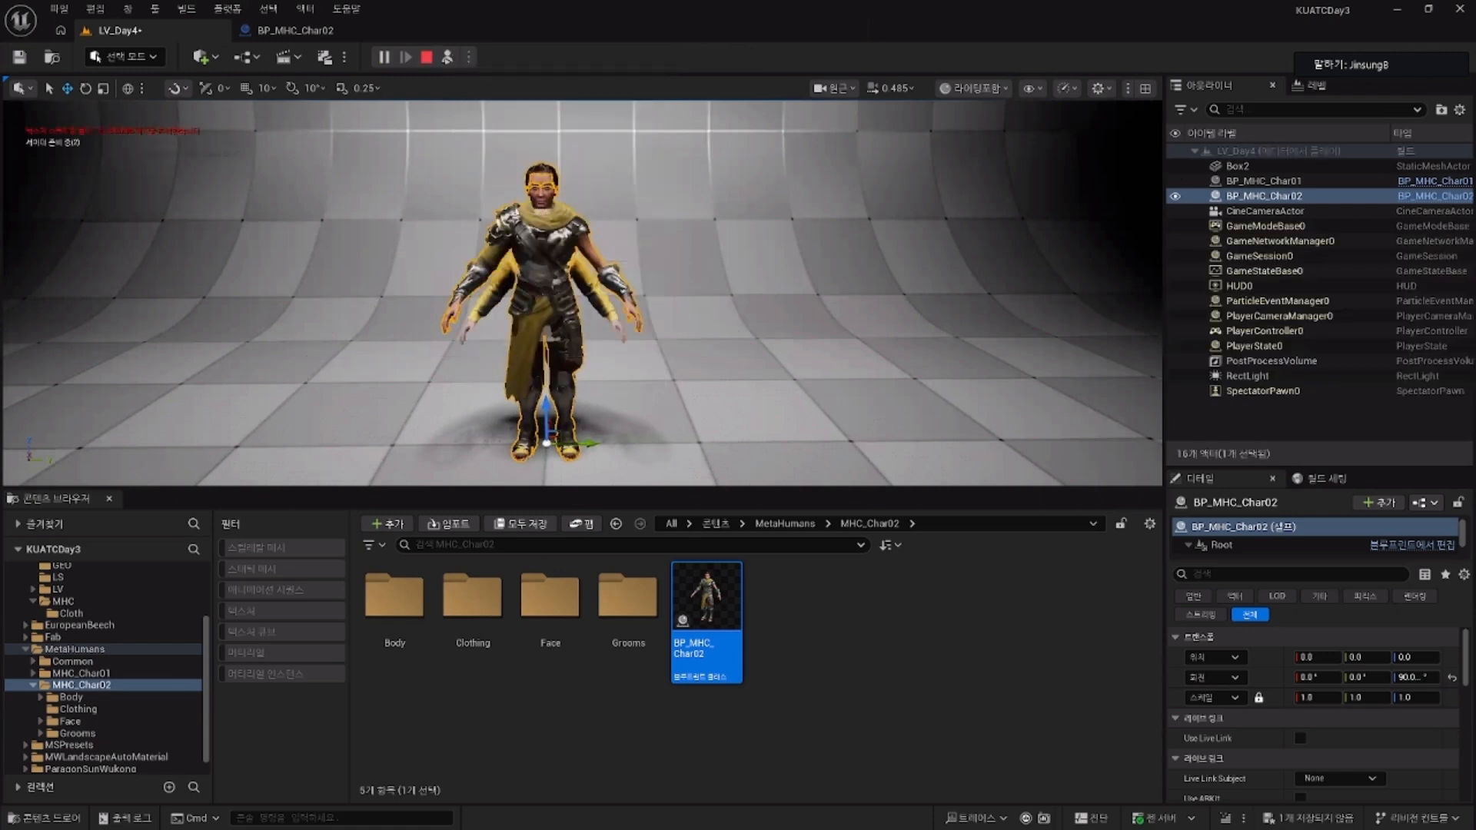
pyautogui.rightClick(659, 369)
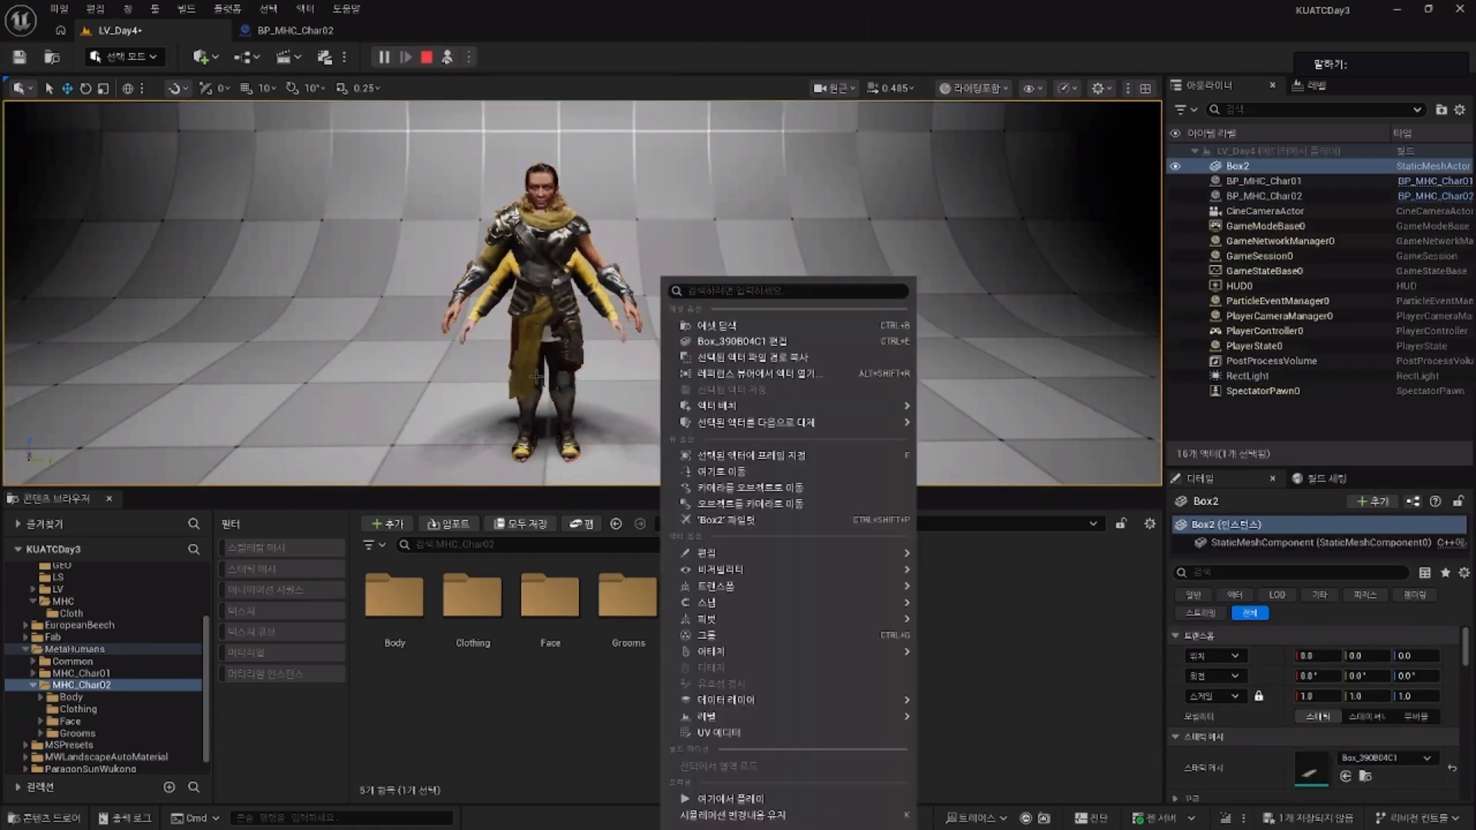
pyautogui.moveTo(561, 665); pyautogui.dragTo(546, 397)
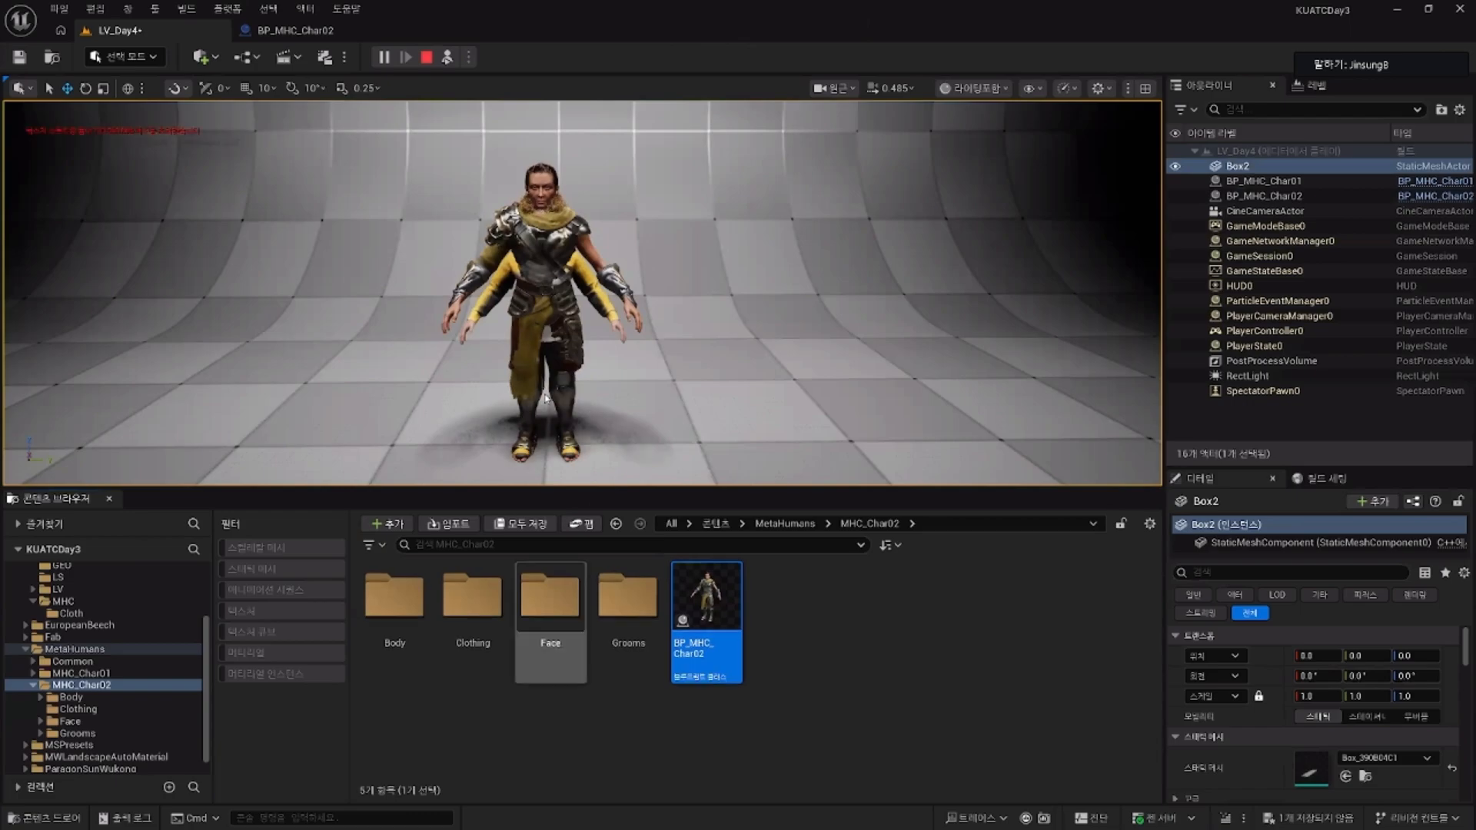